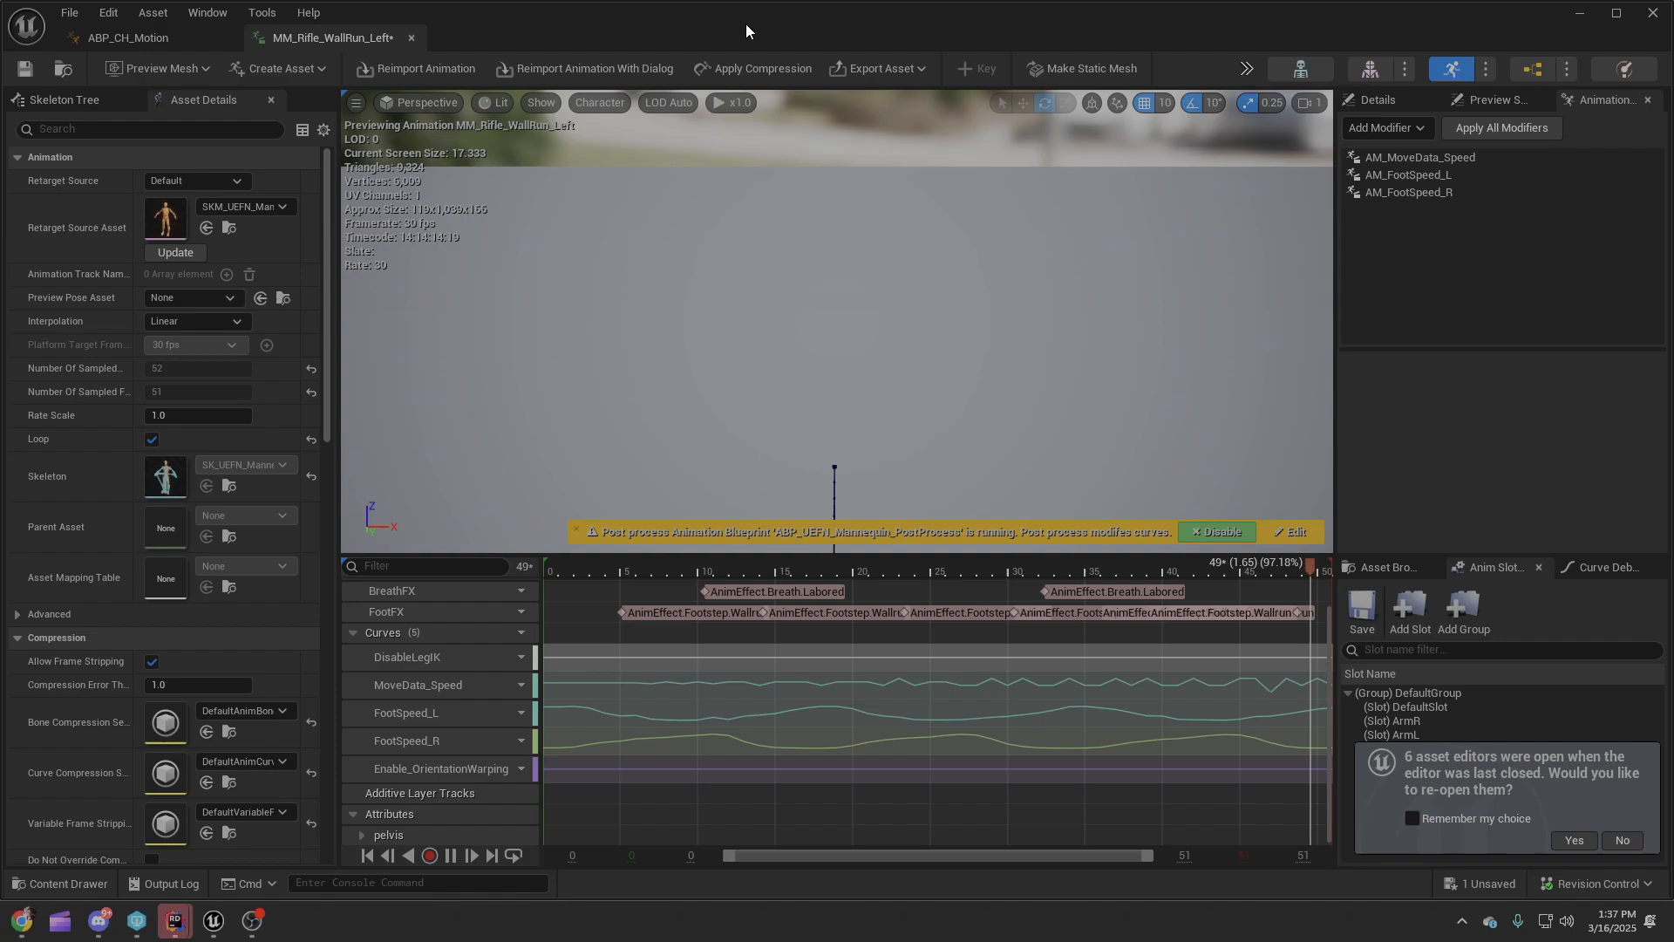
Open the M_Neutral_Run_Arc_Tight_R animation from the UEFN_Mannequin Animations/Run folder.
click(128, 38)
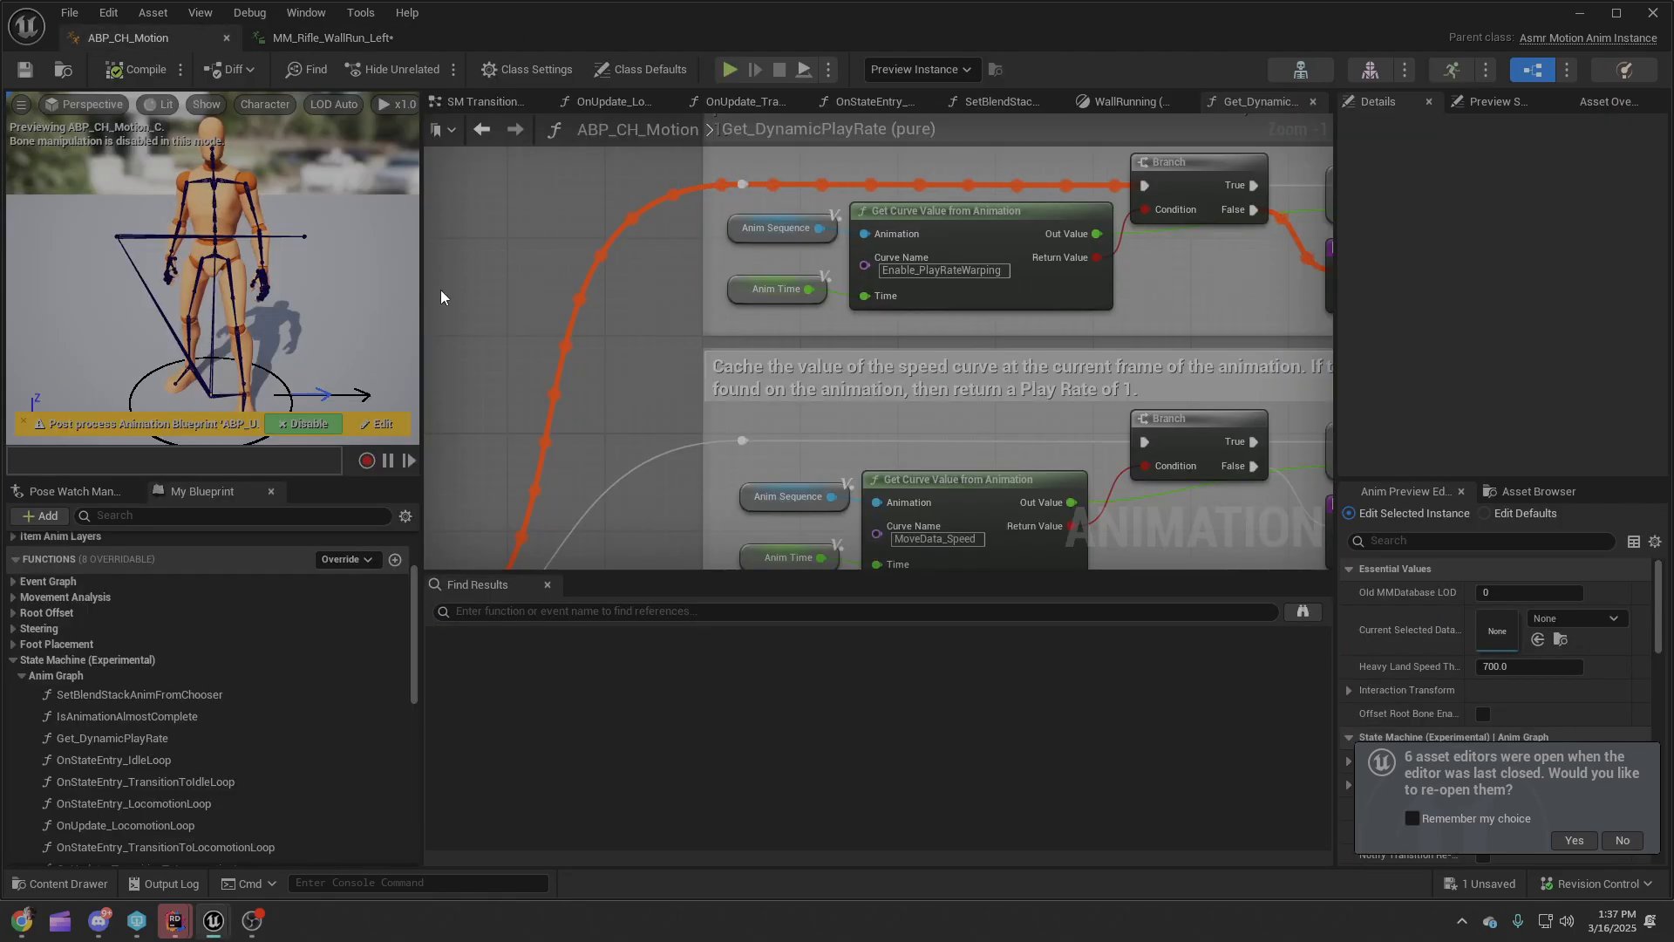
drag(866, 45, 0, 0)
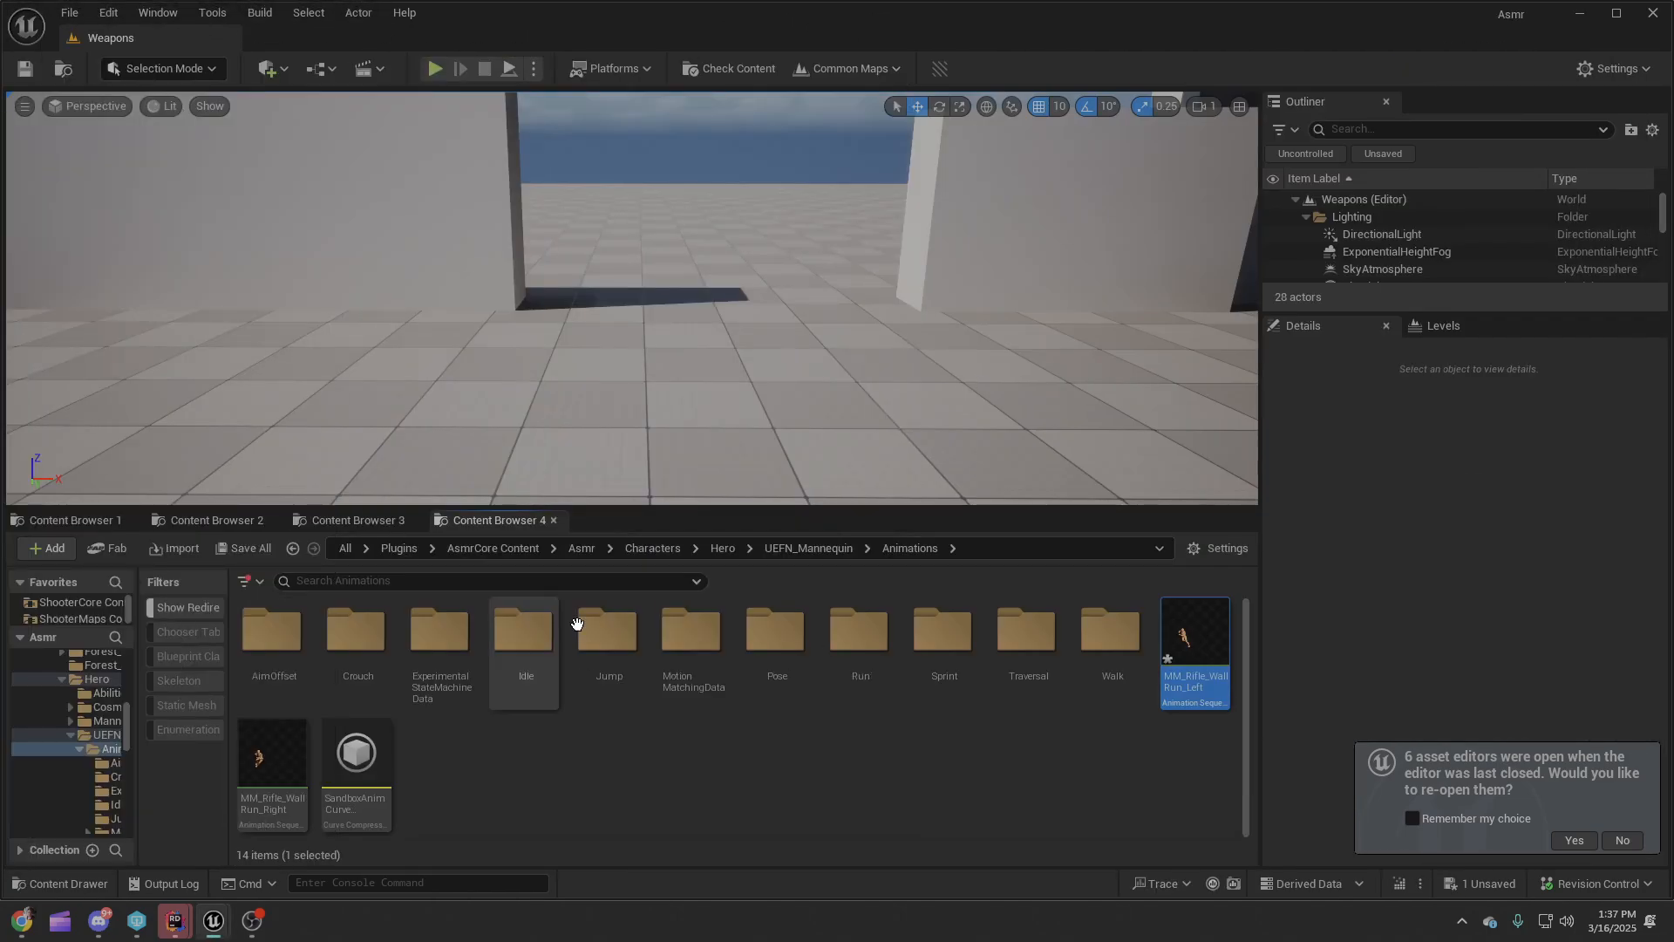
double_click(877, 647)
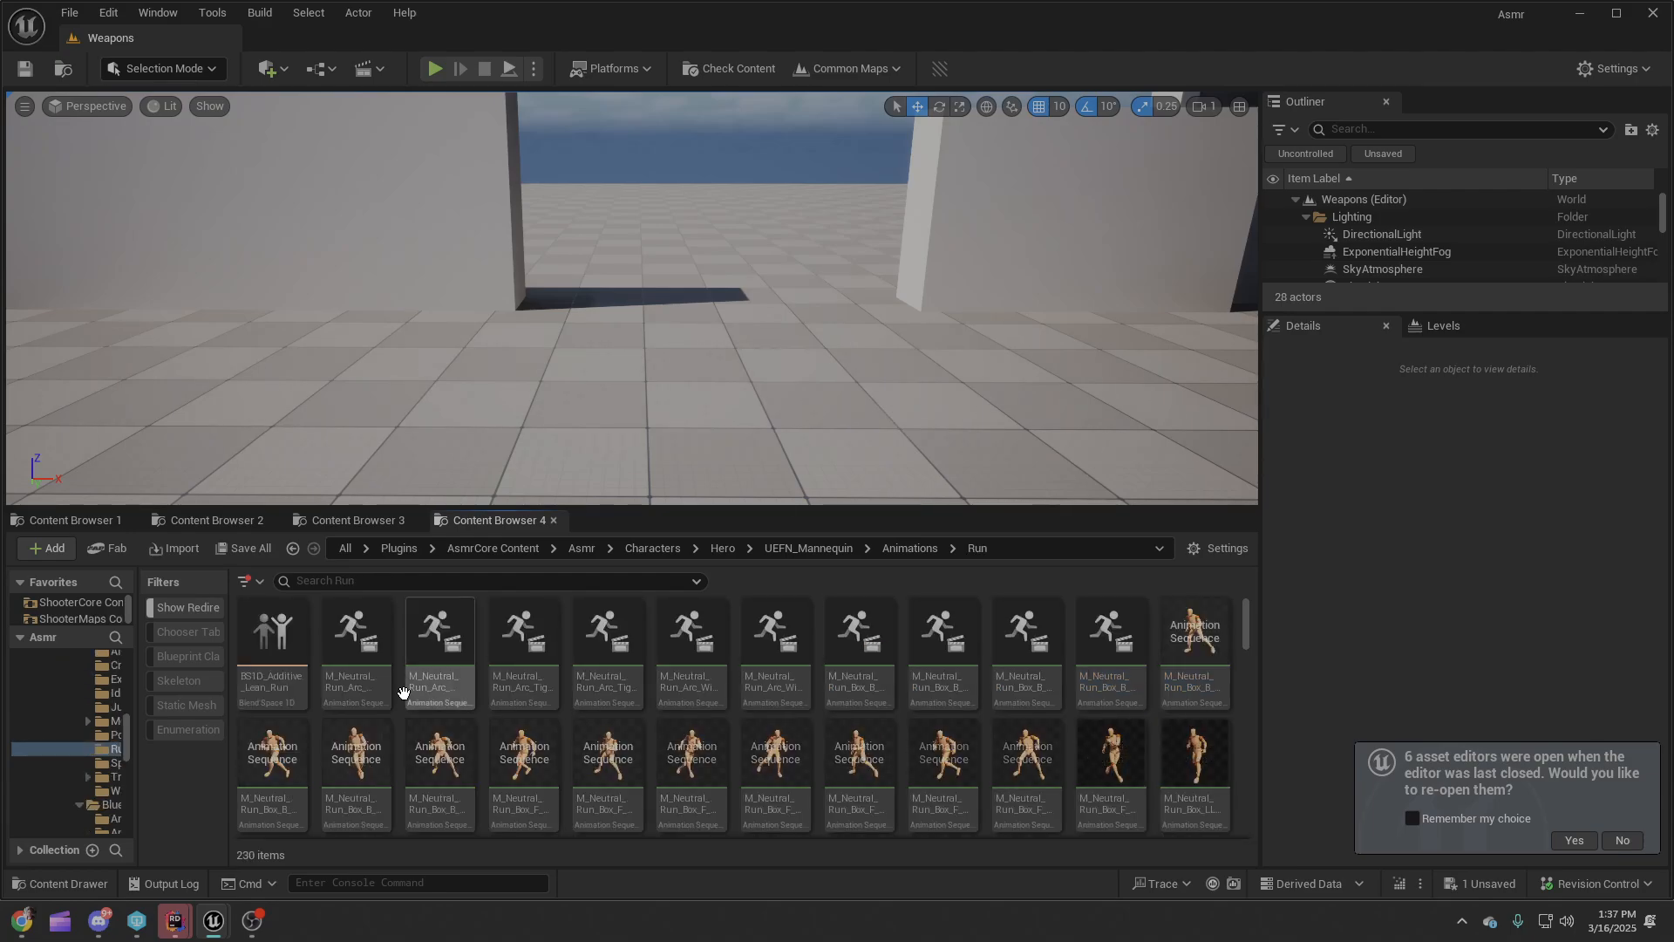
click(582, 636)
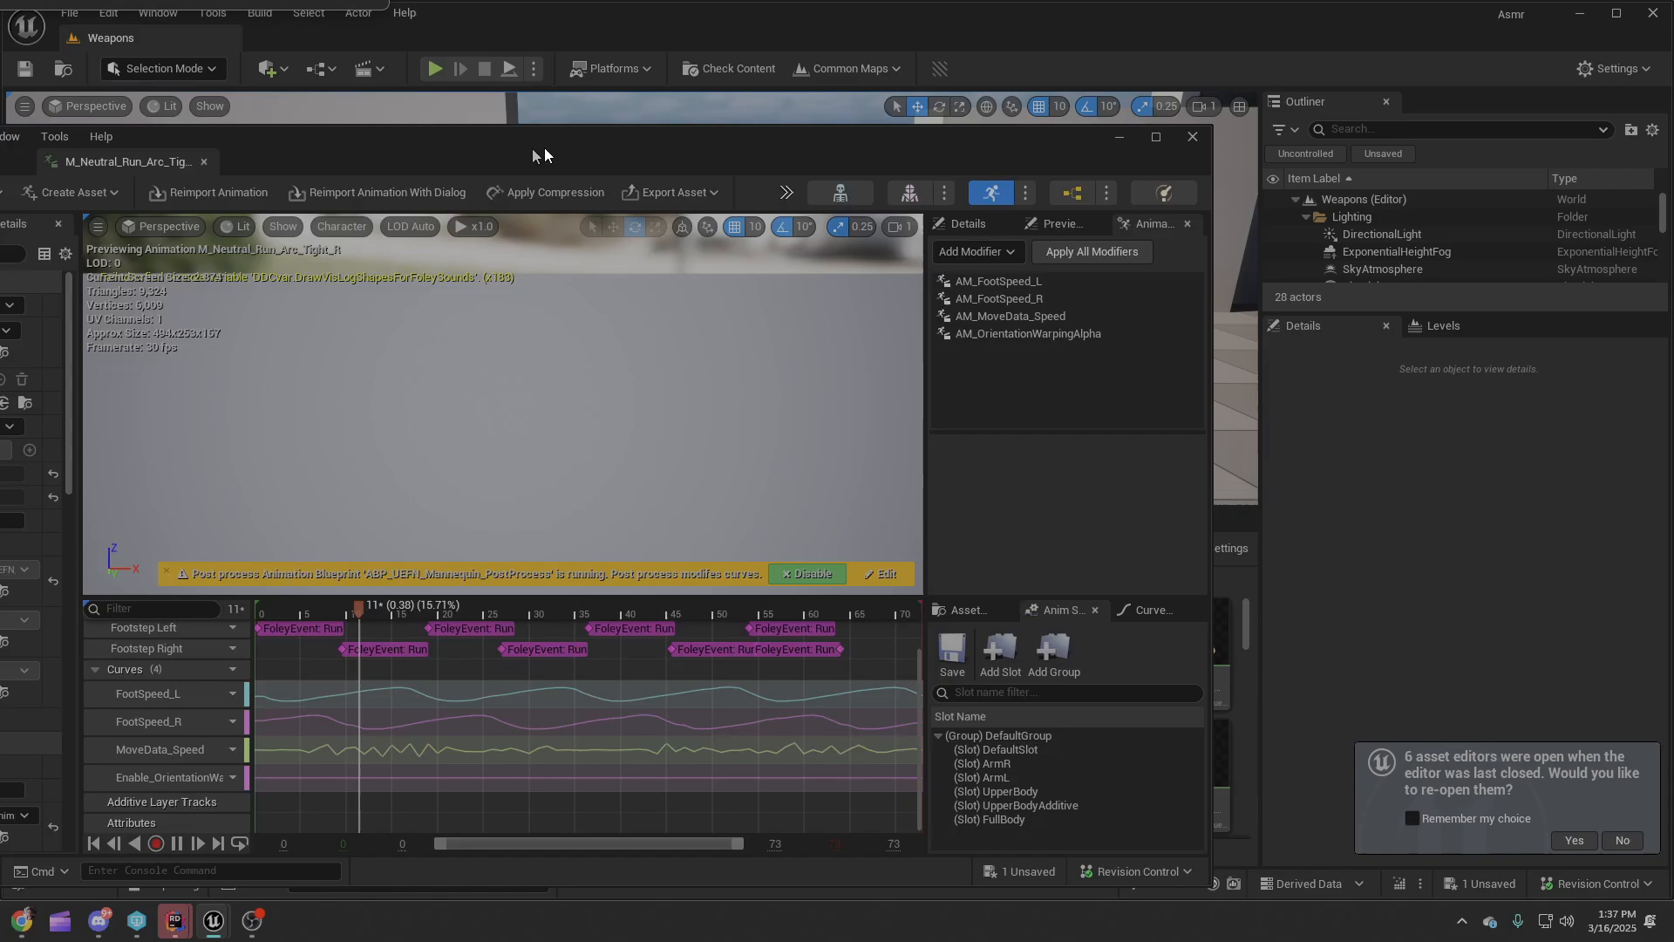
Return to the Animations folder and examine the animation modifiers applied to M_Neutral_Run_Arc_Tight_R.
drag(532, 148, 0, 105)
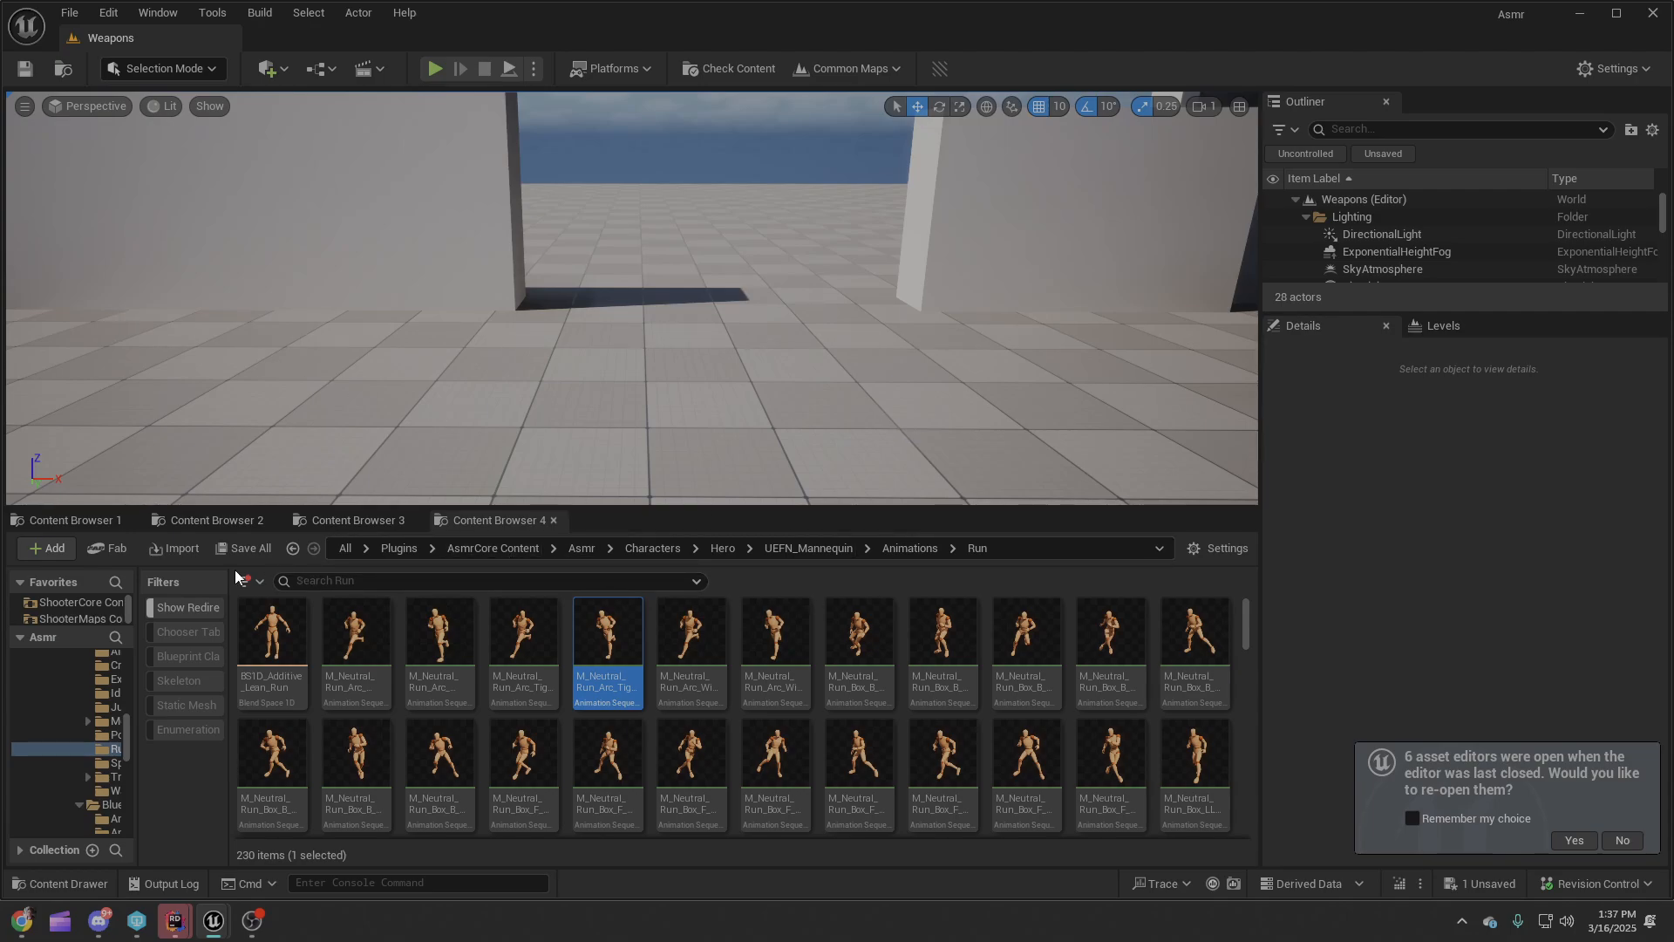
click(292, 548)
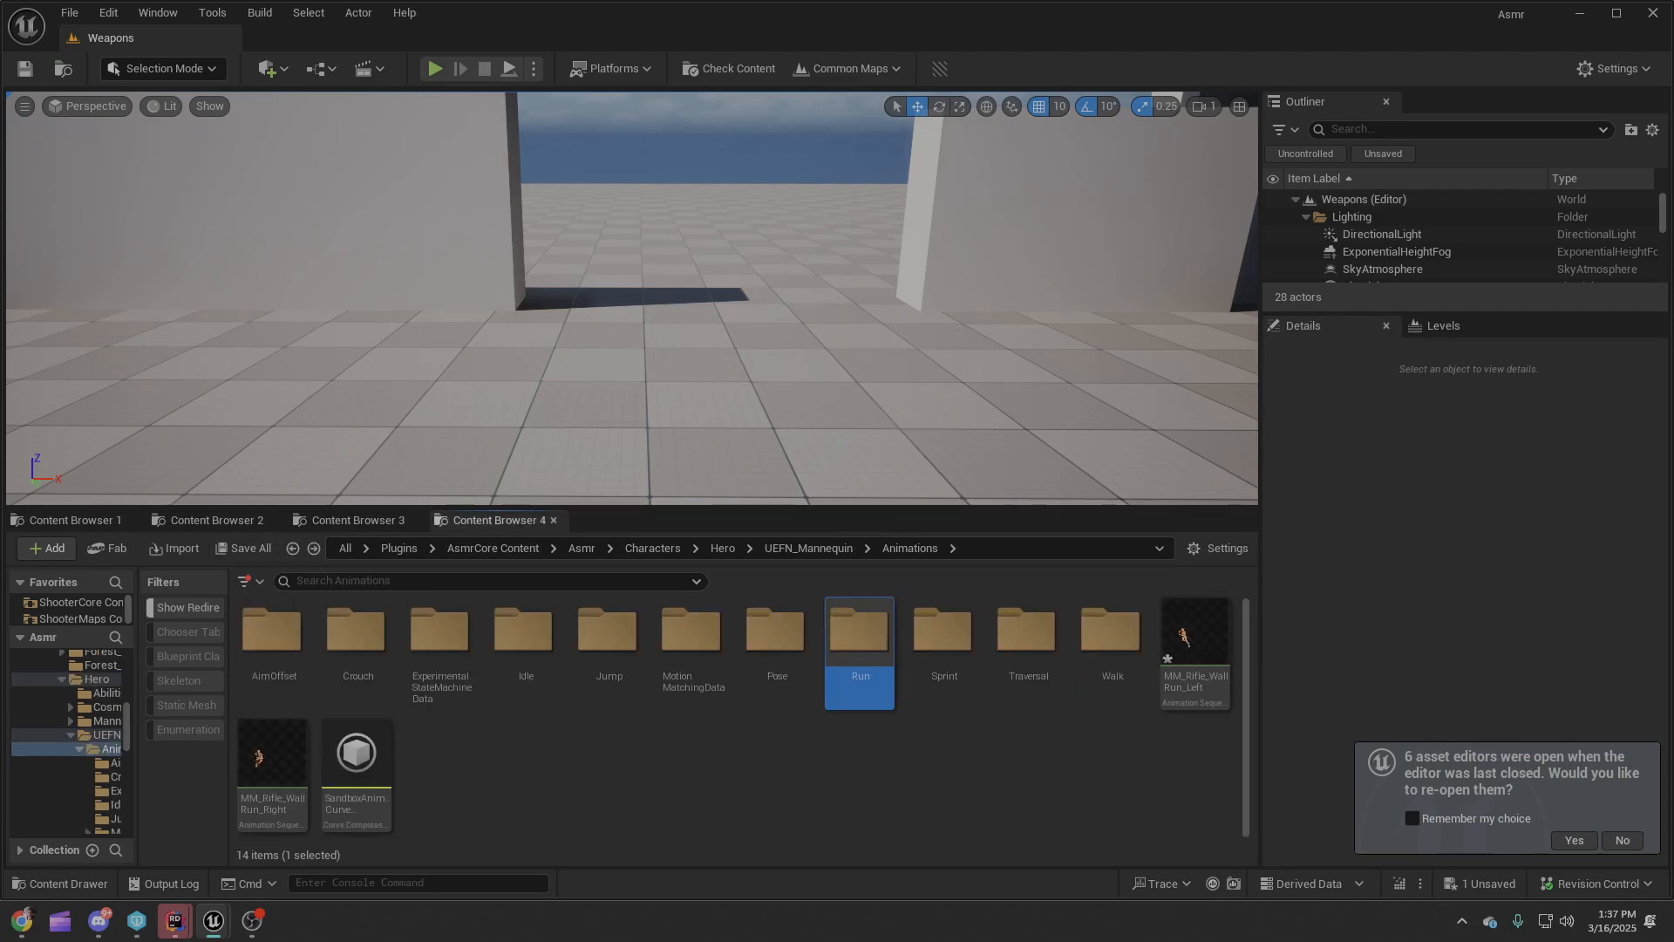
drag(0, 166, 1120, 159)
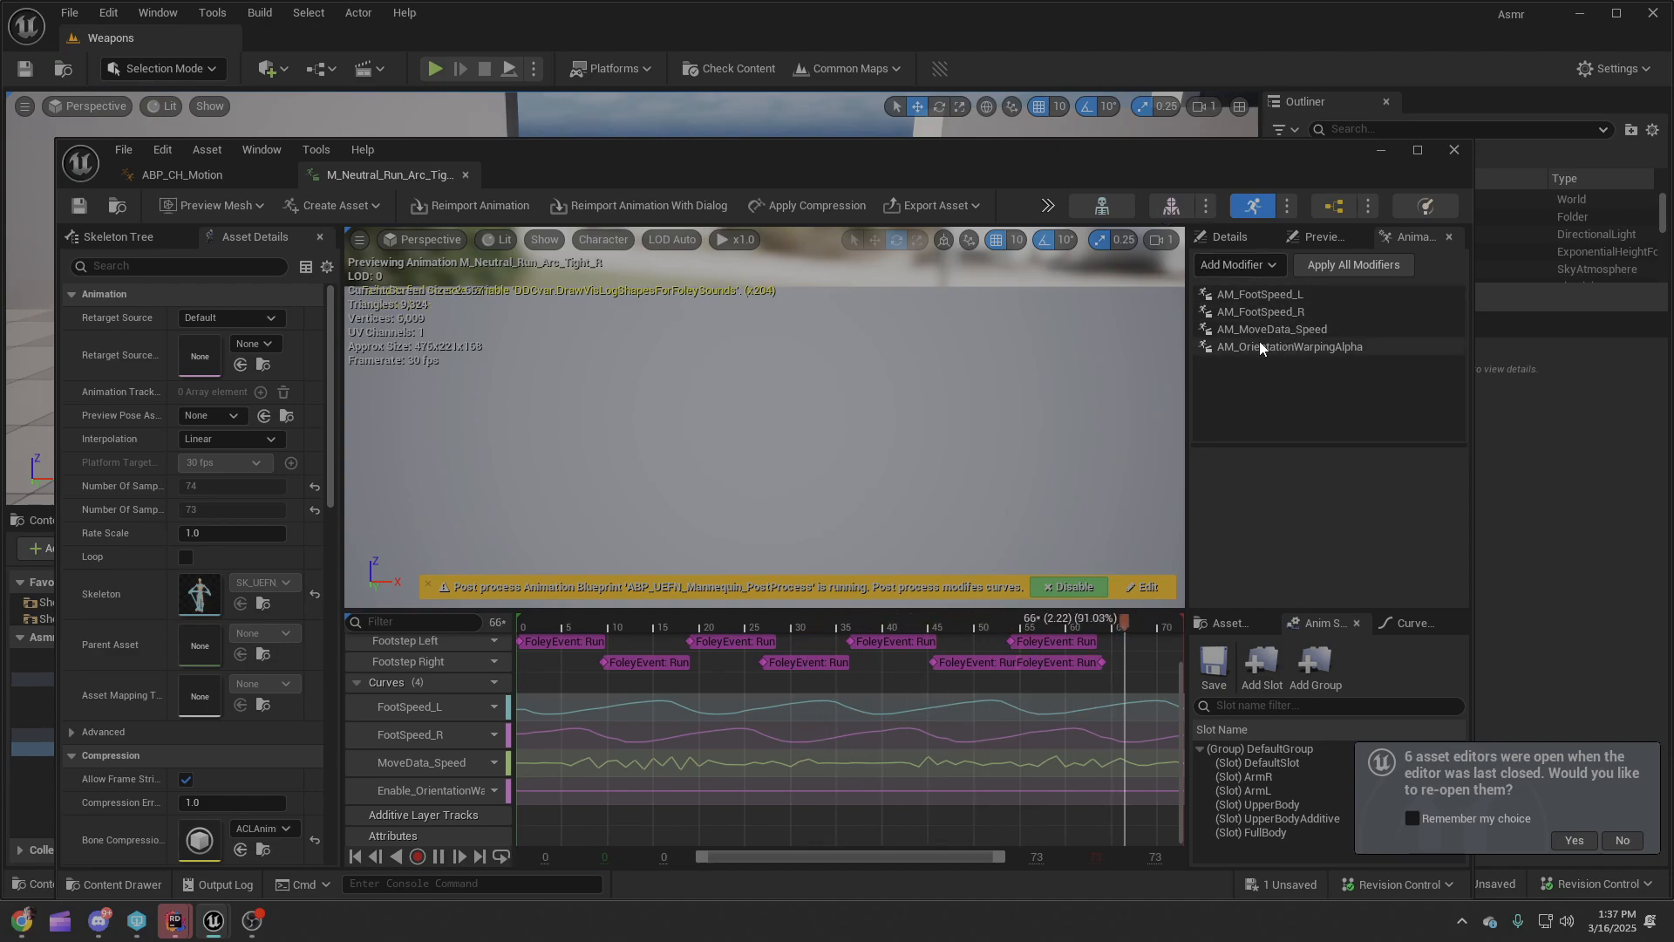
right_drag(672, 476, 672, 401)
drag(835, 166, 0, 118)
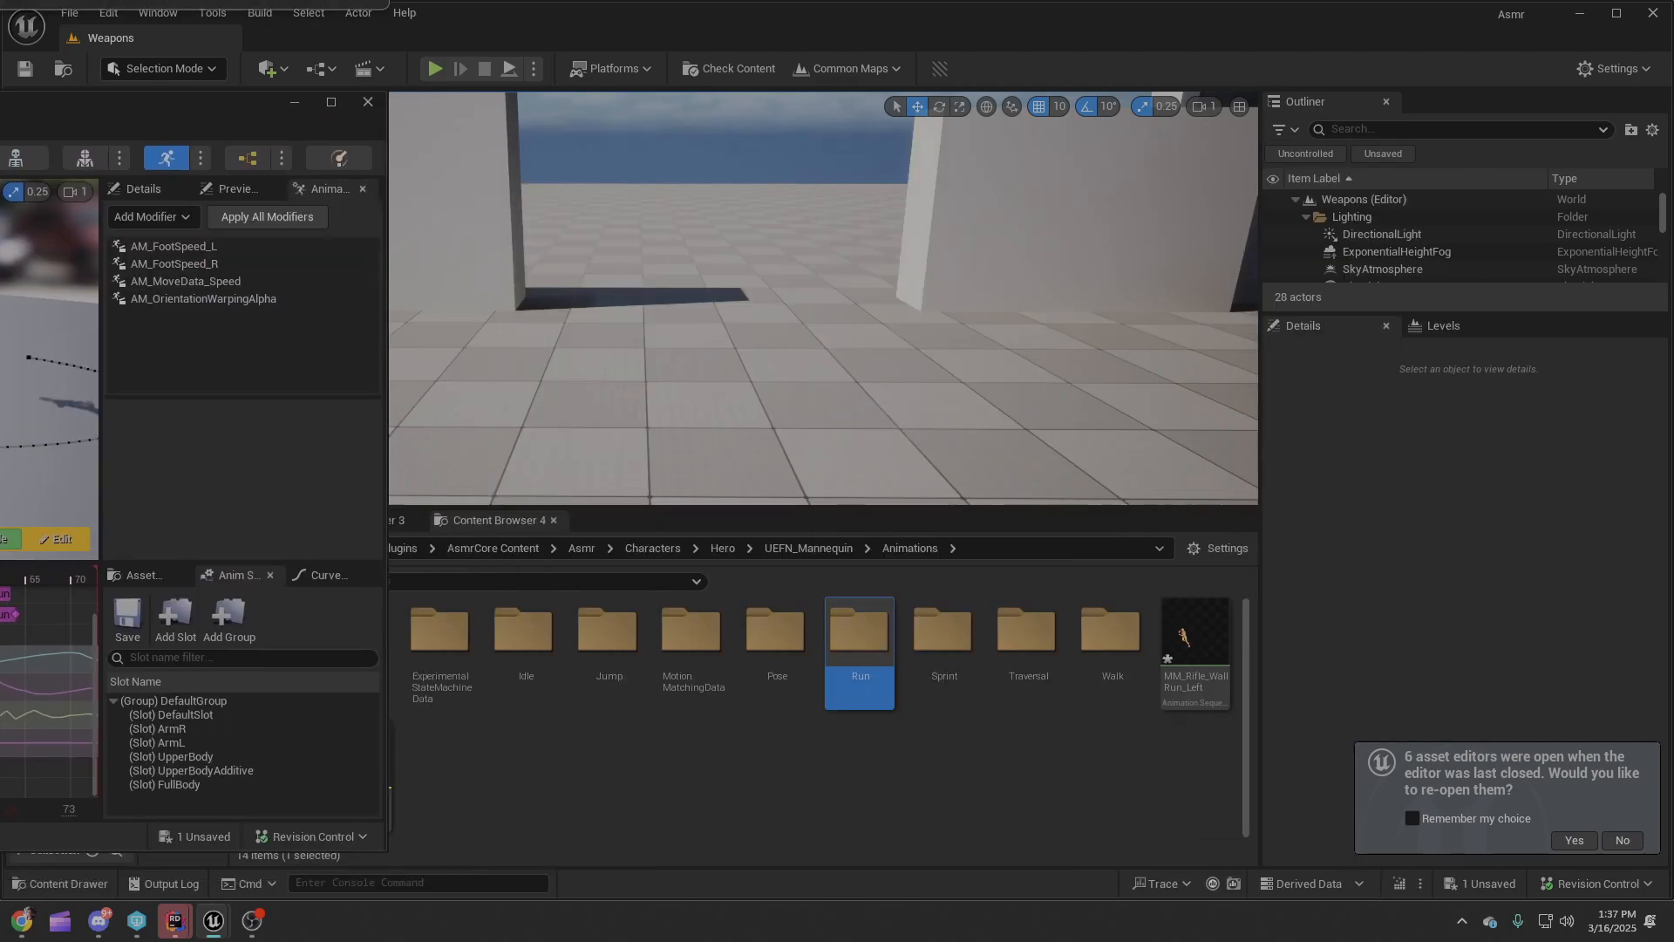
Reopen MM_Rifle_WallRun_Left, examine its modifiers and curve tracks, and pause the preview playback.
click(1195, 646)
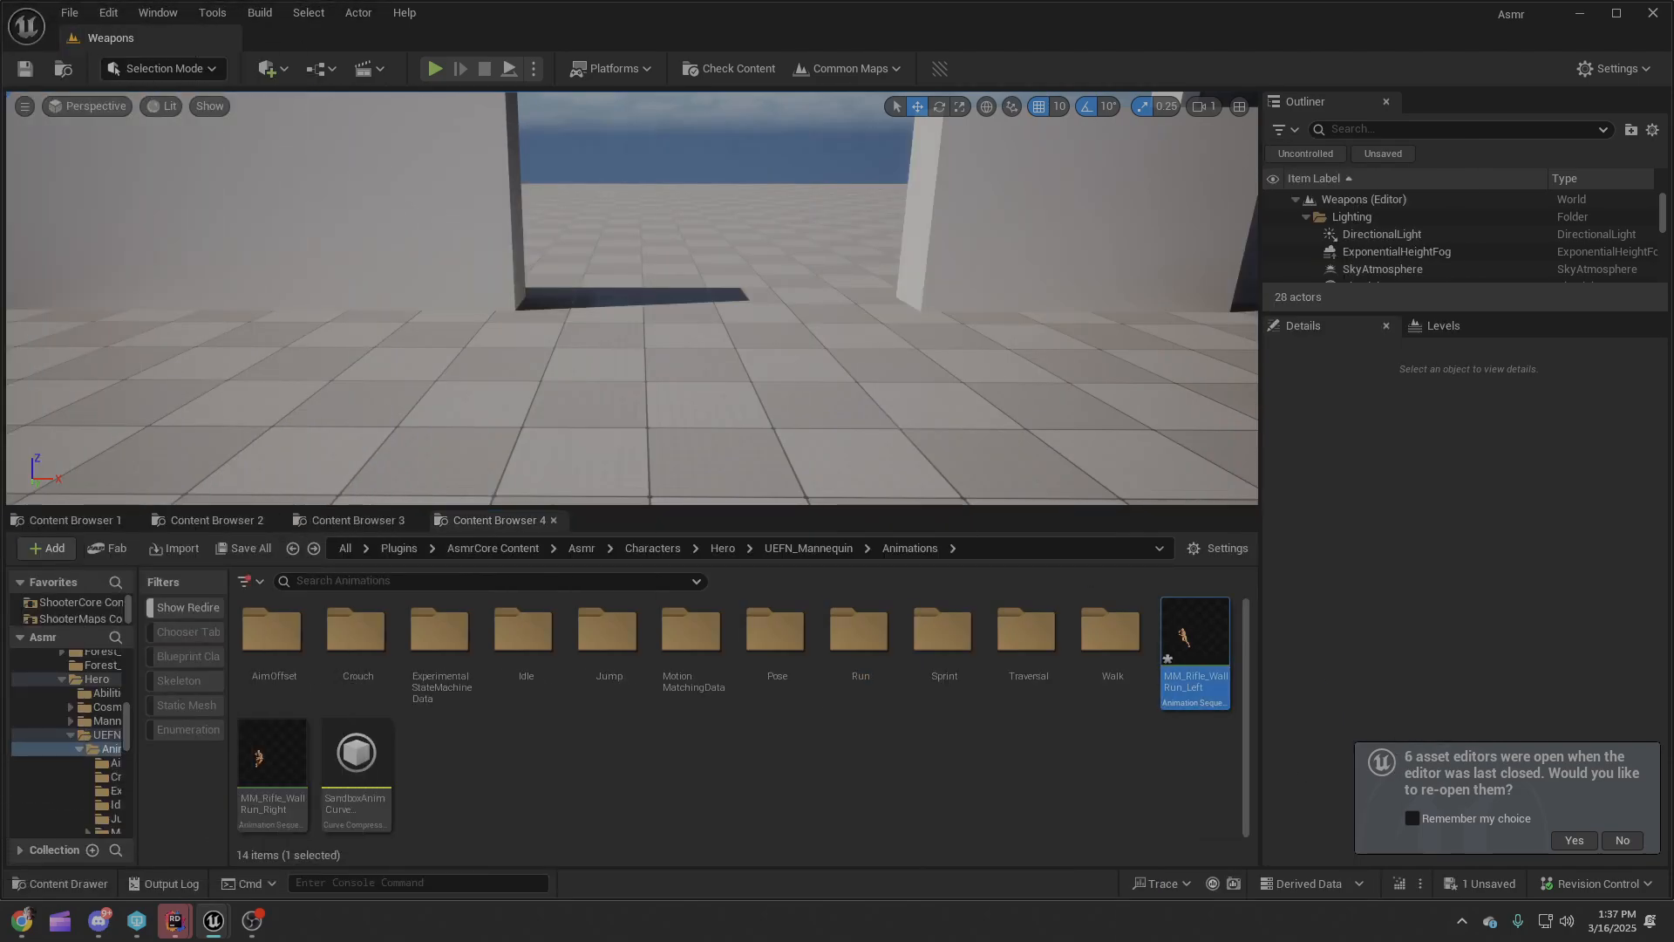
drag(0, 209, 1088, 101)
right_drag(1035, 242, 1112, 239)
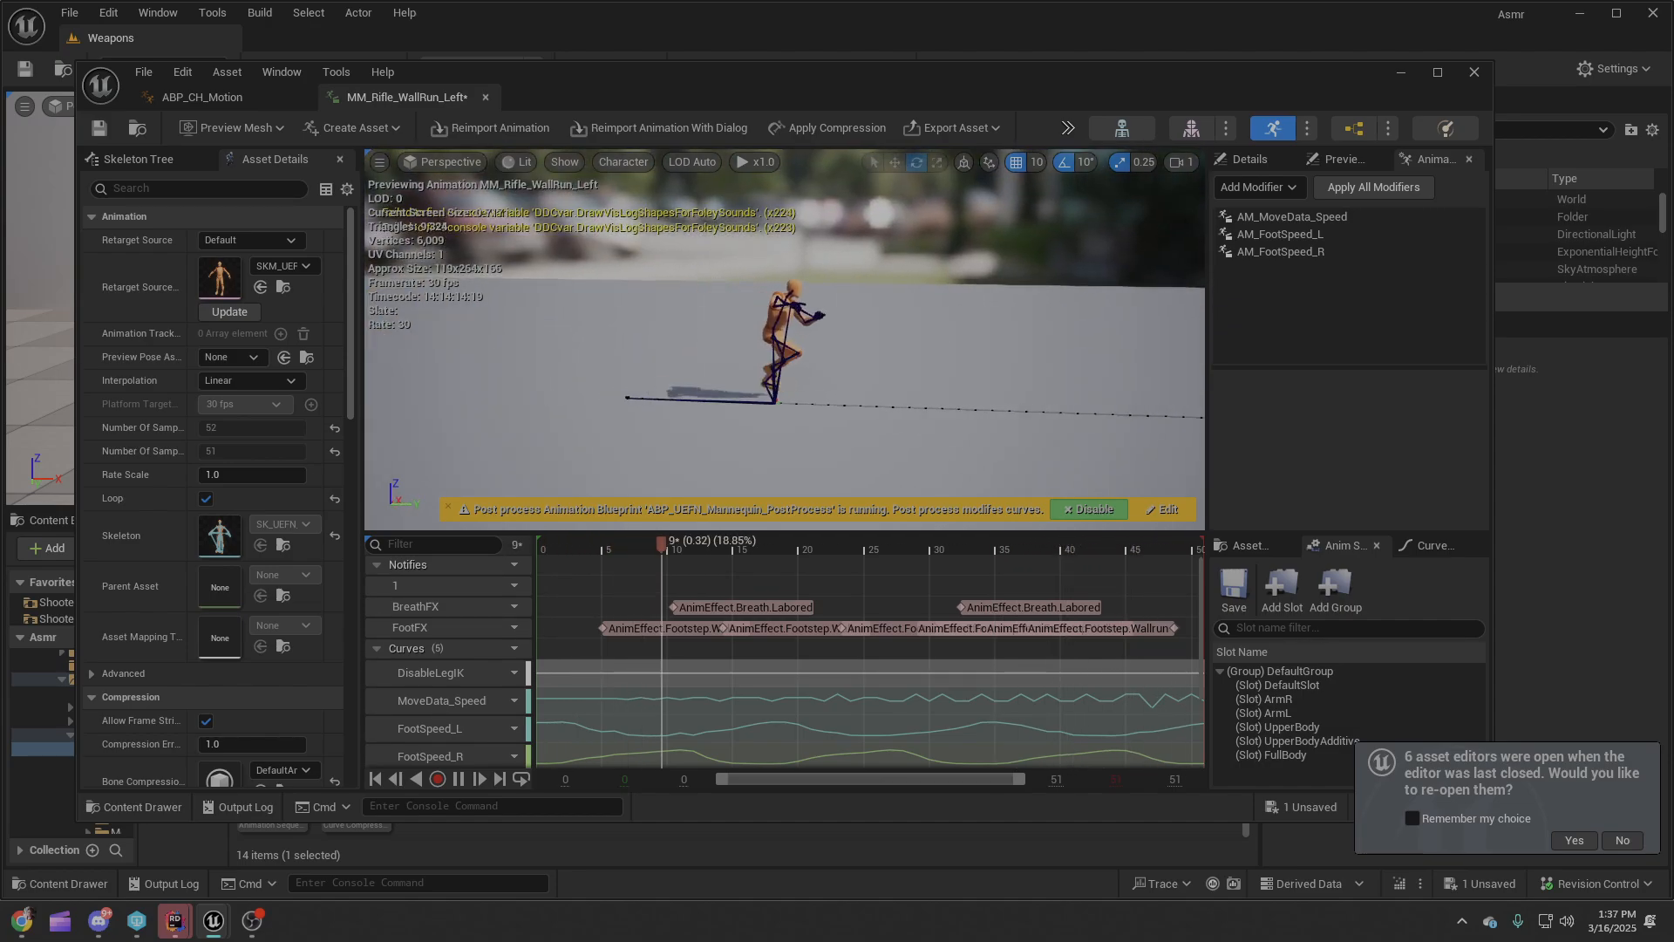
right_drag(833, 425, 859, 514)
scroll(588, 716, down, 2)
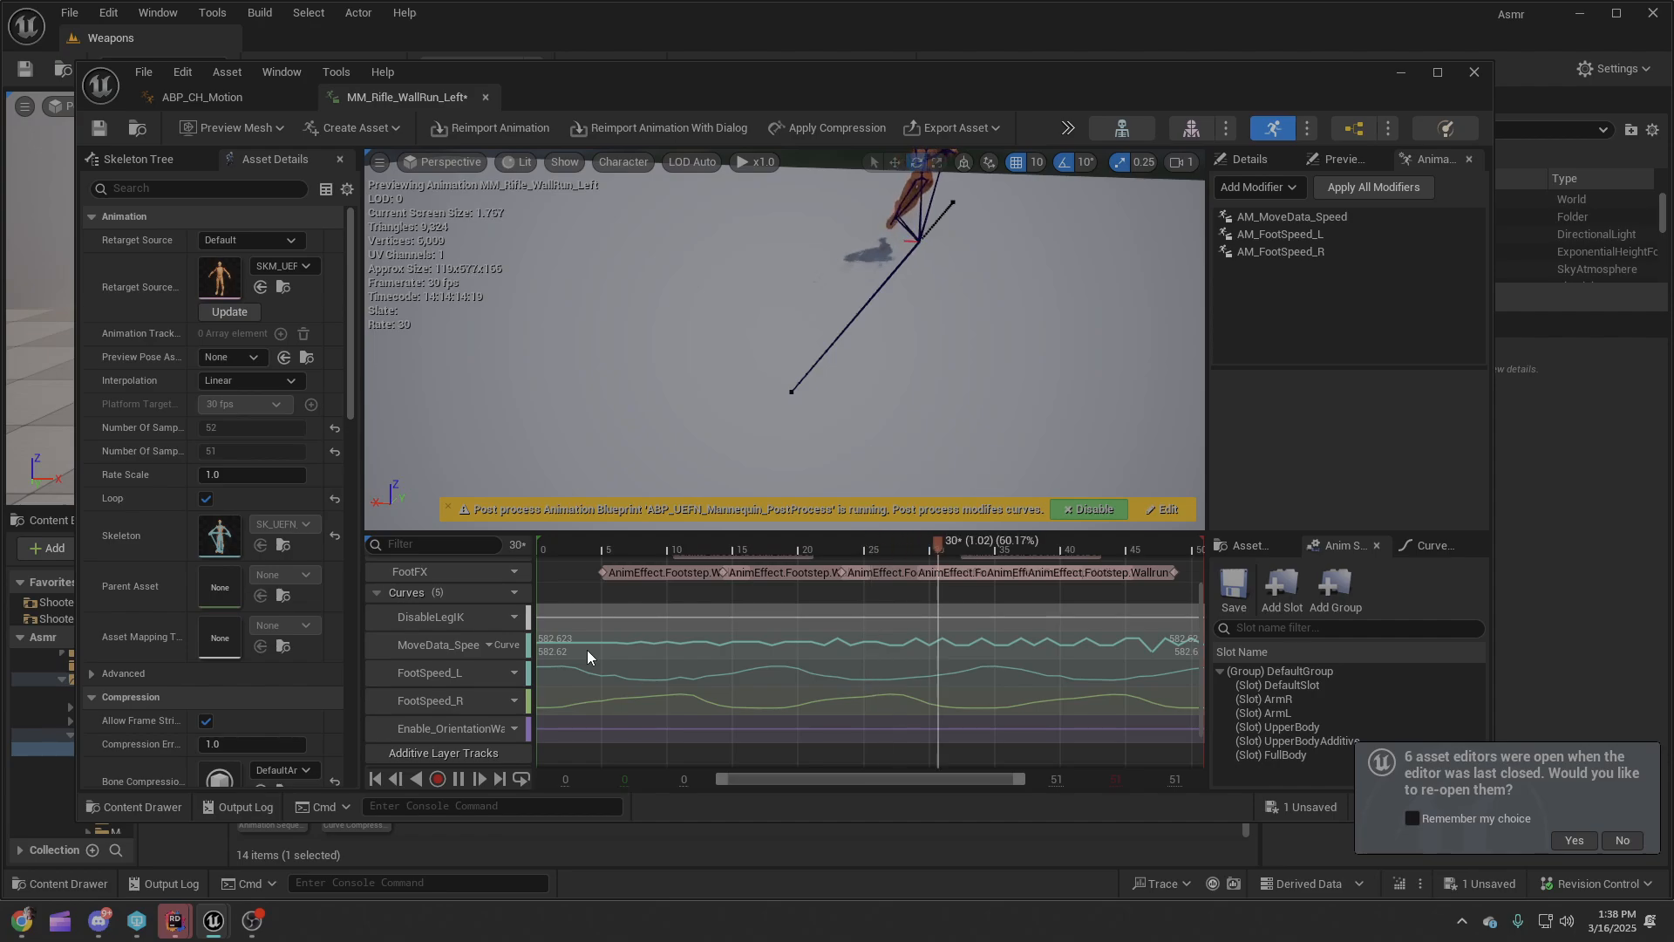
key(space)
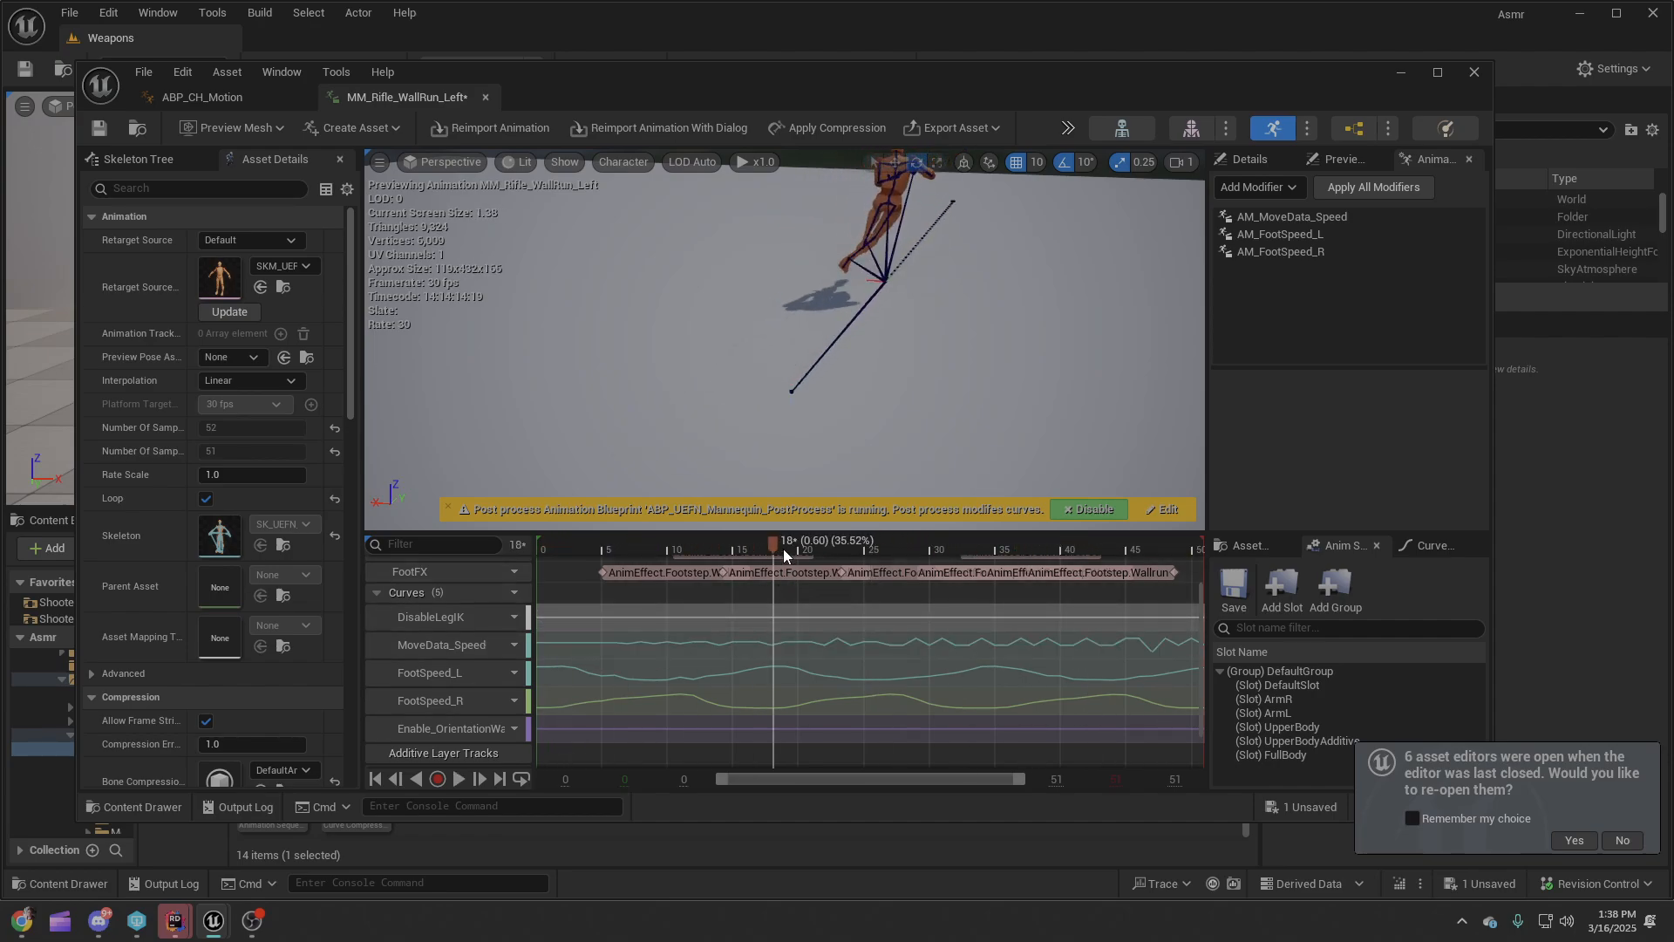
Scrub the MM_Rifle_WallRun_Left timeline back and forth to examine its root motion, ending at the first frame.
drag(776, 541, 805, 573)
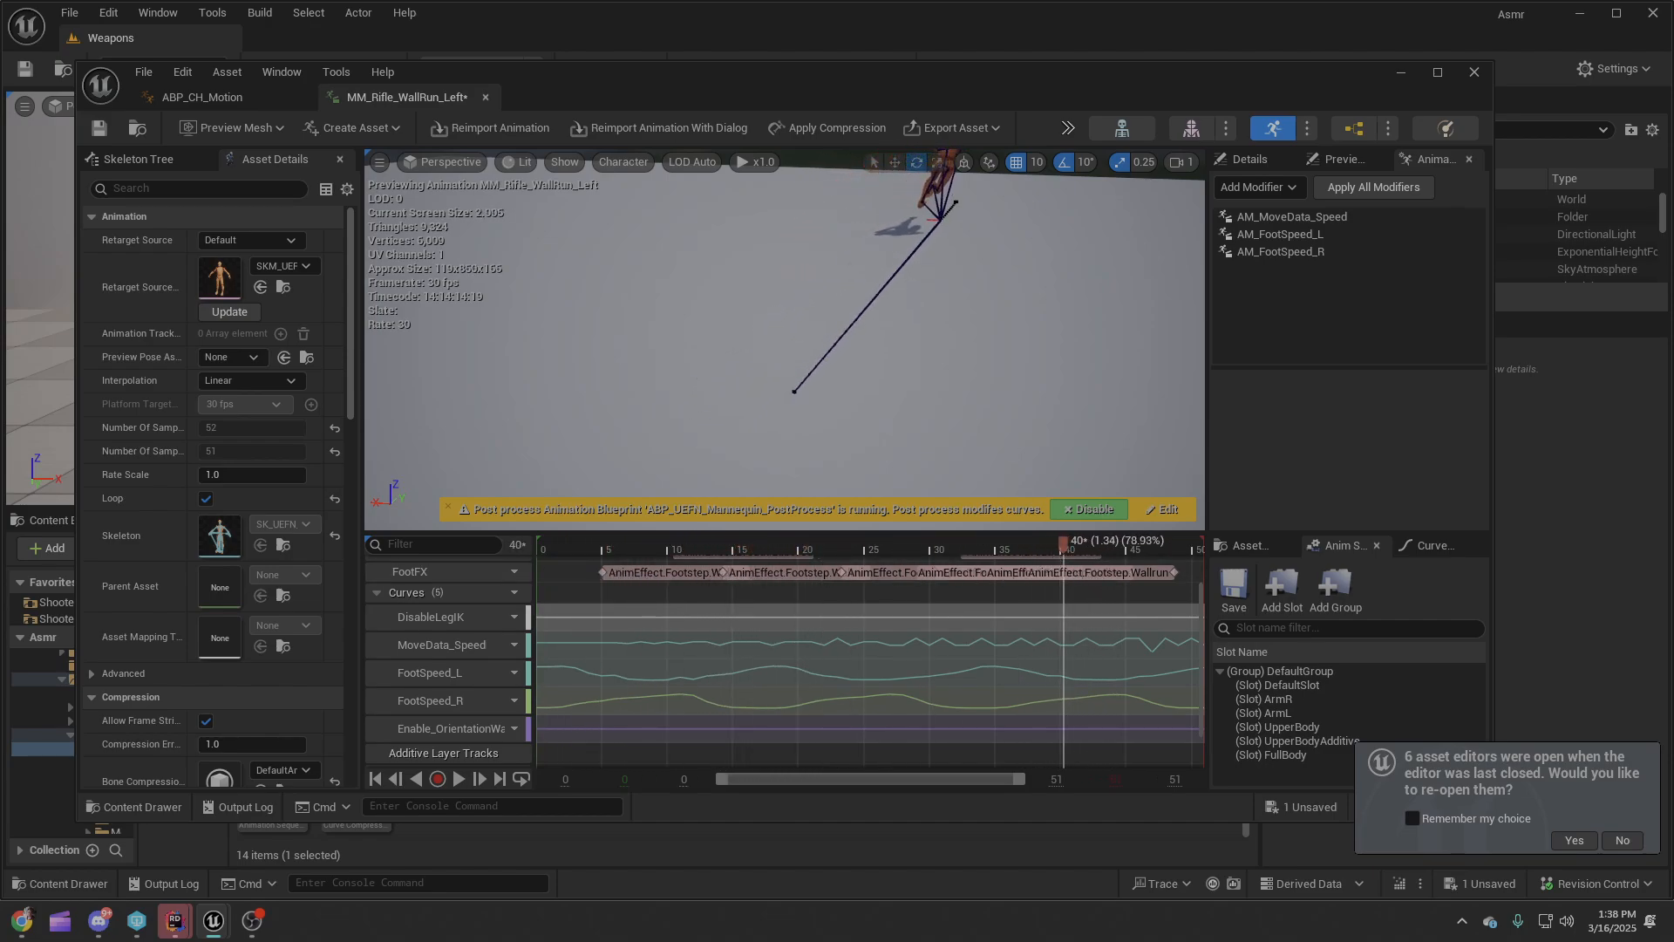
mouse_move(986, 356)
right_down()
mouse_move(986, 331)
mouse_move(986, 356)
right_up()
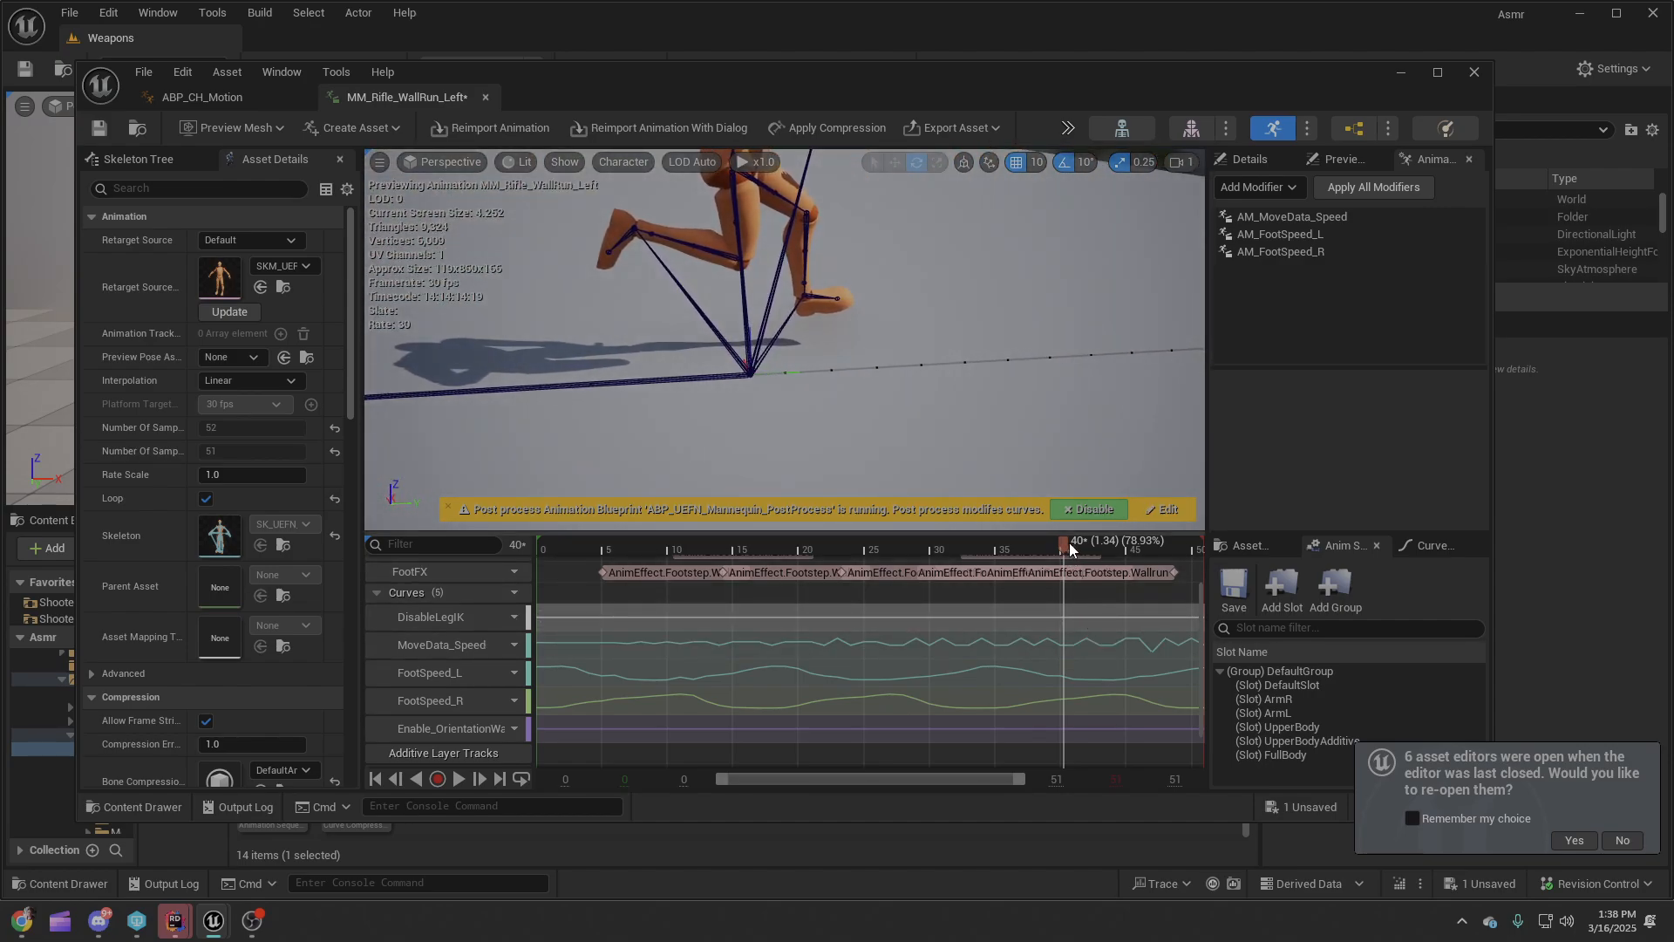
drag(1070, 542, 1192, 546)
right_drag(1123, 471, 1173, 393)
drag(1190, 542, 1138, 547)
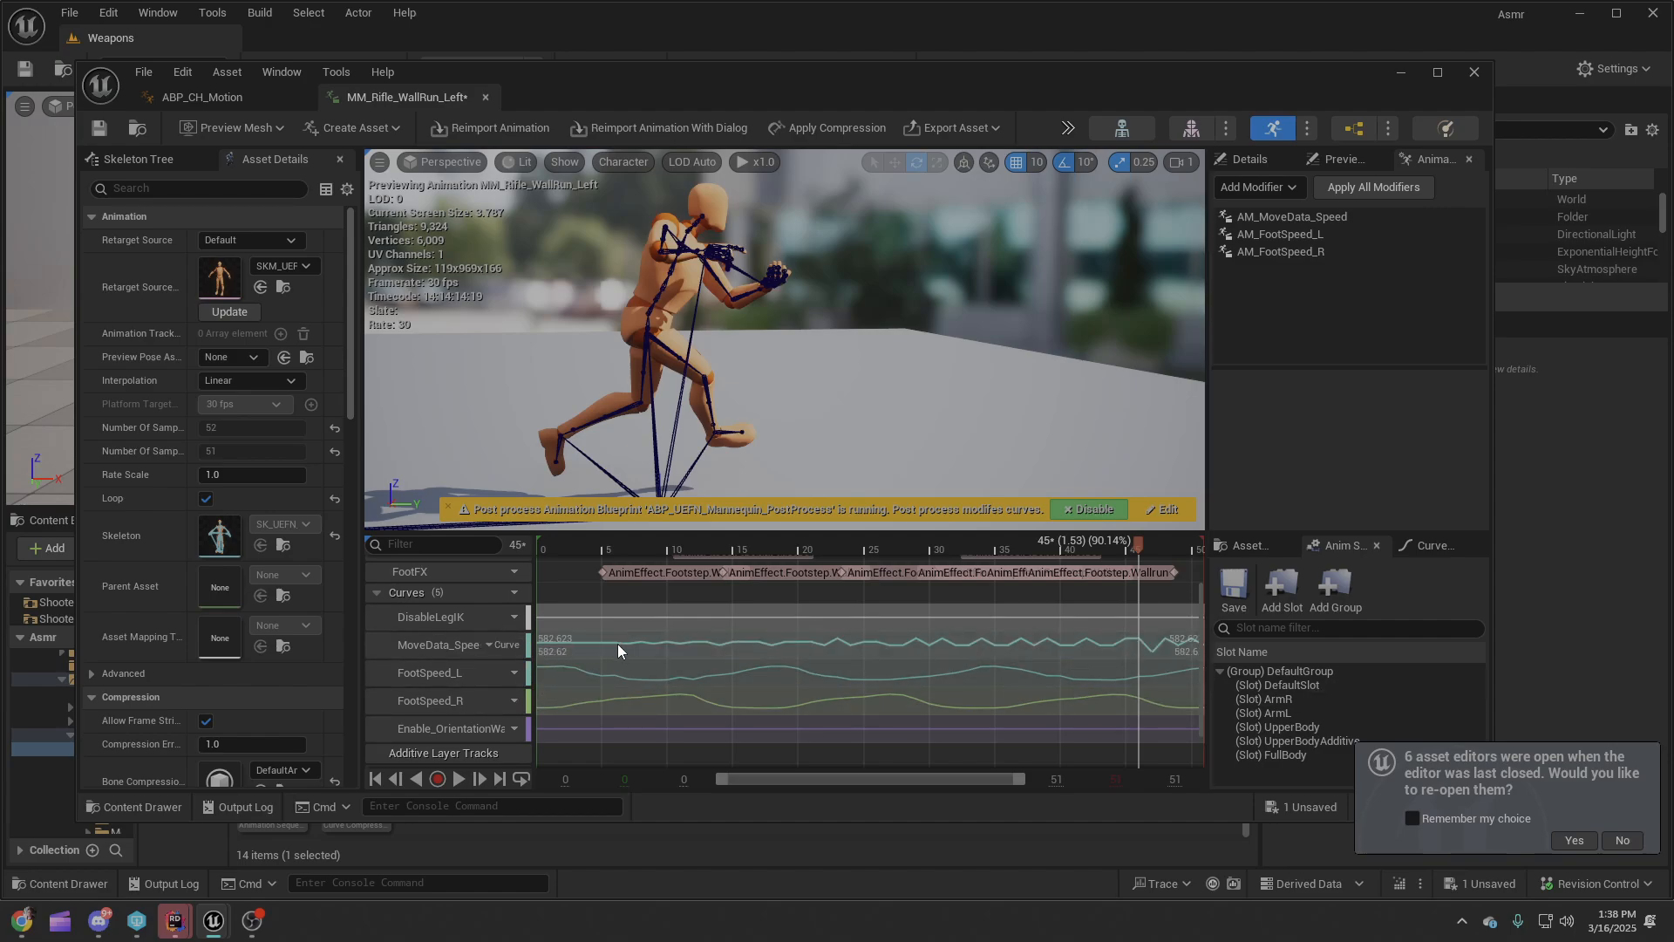
drag(1136, 546, 531, 547)
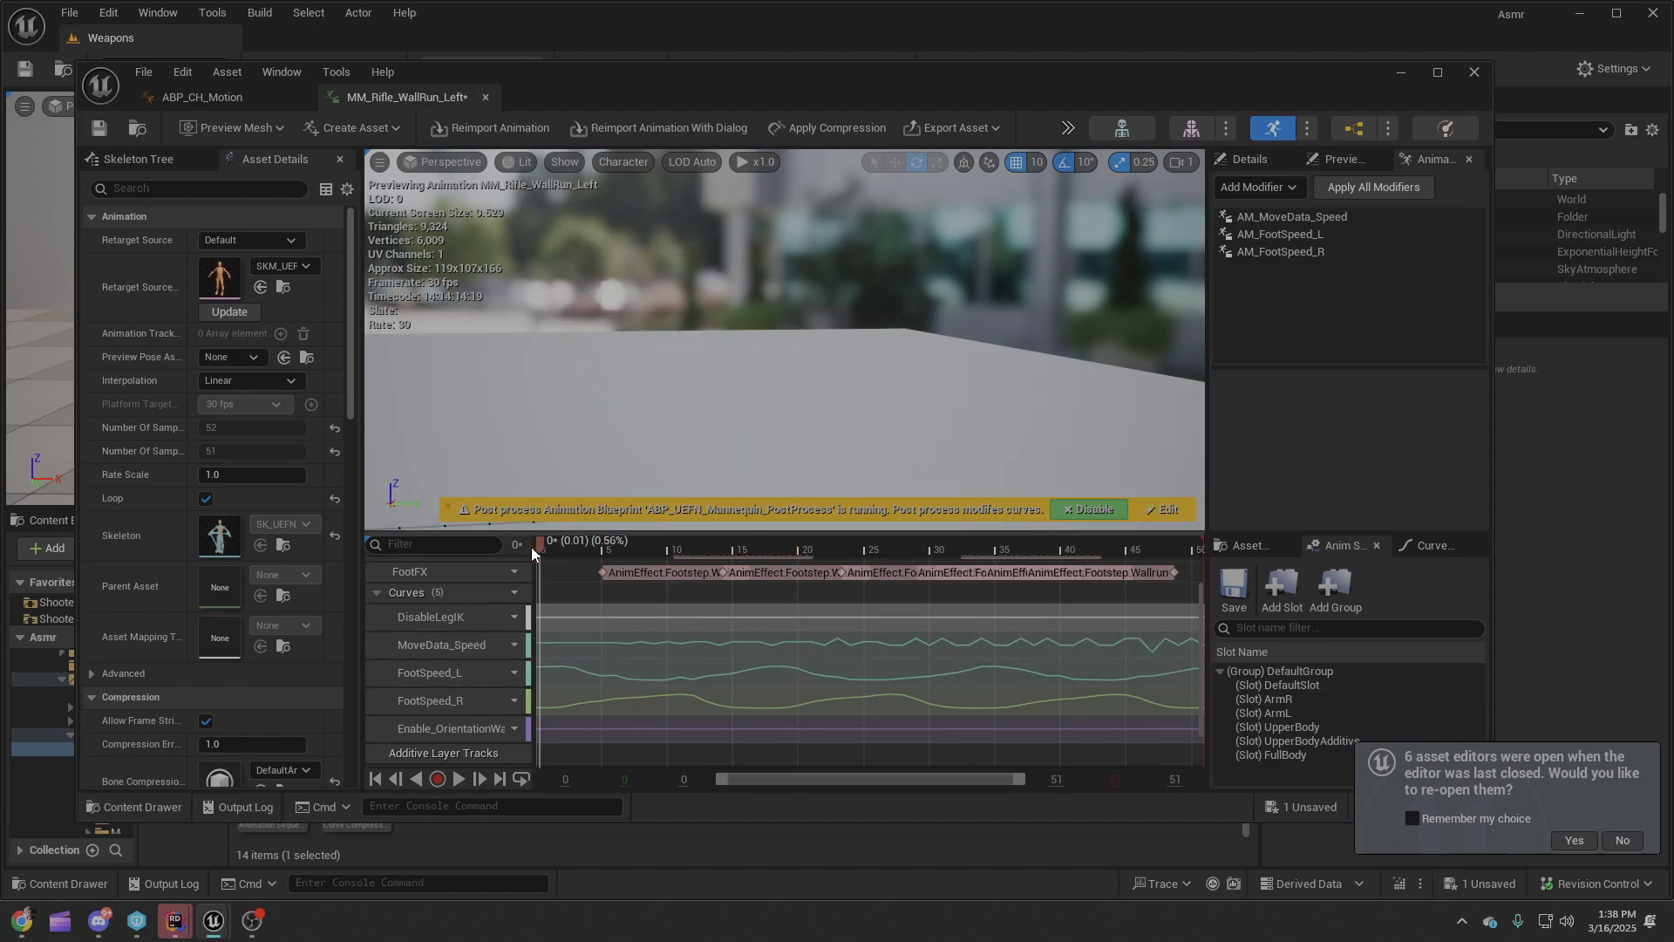
Open the MM_Rifle_WallRun_Right animation from the Animations folder.
drag(741, 100, 0, 166)
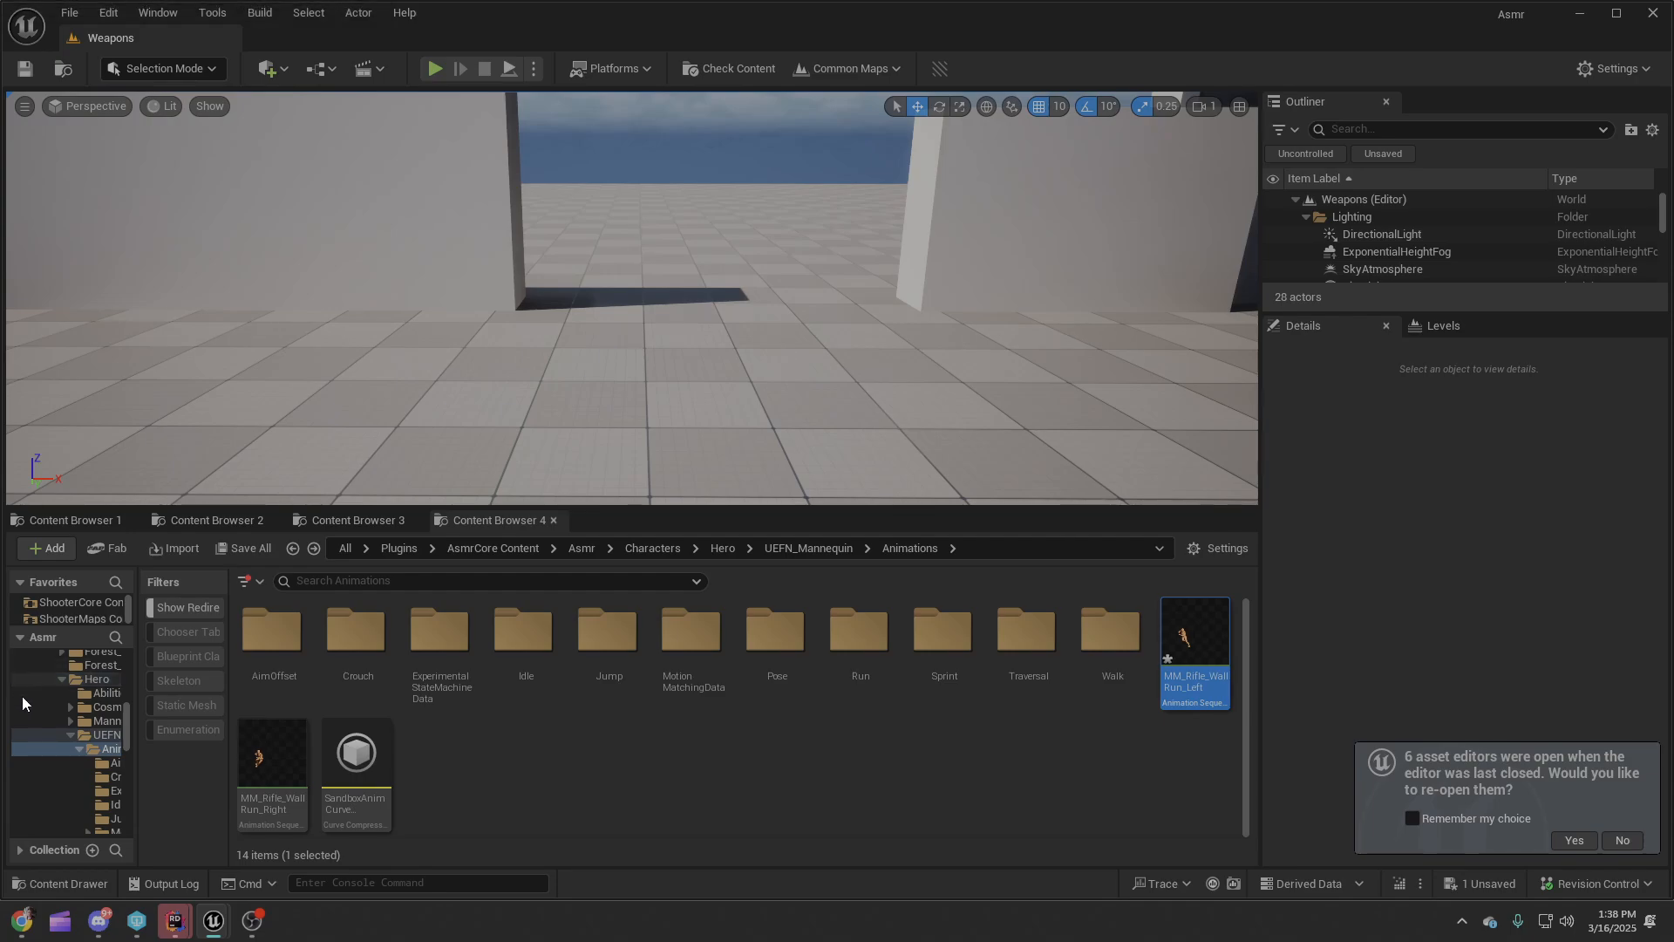
click(276, 774)
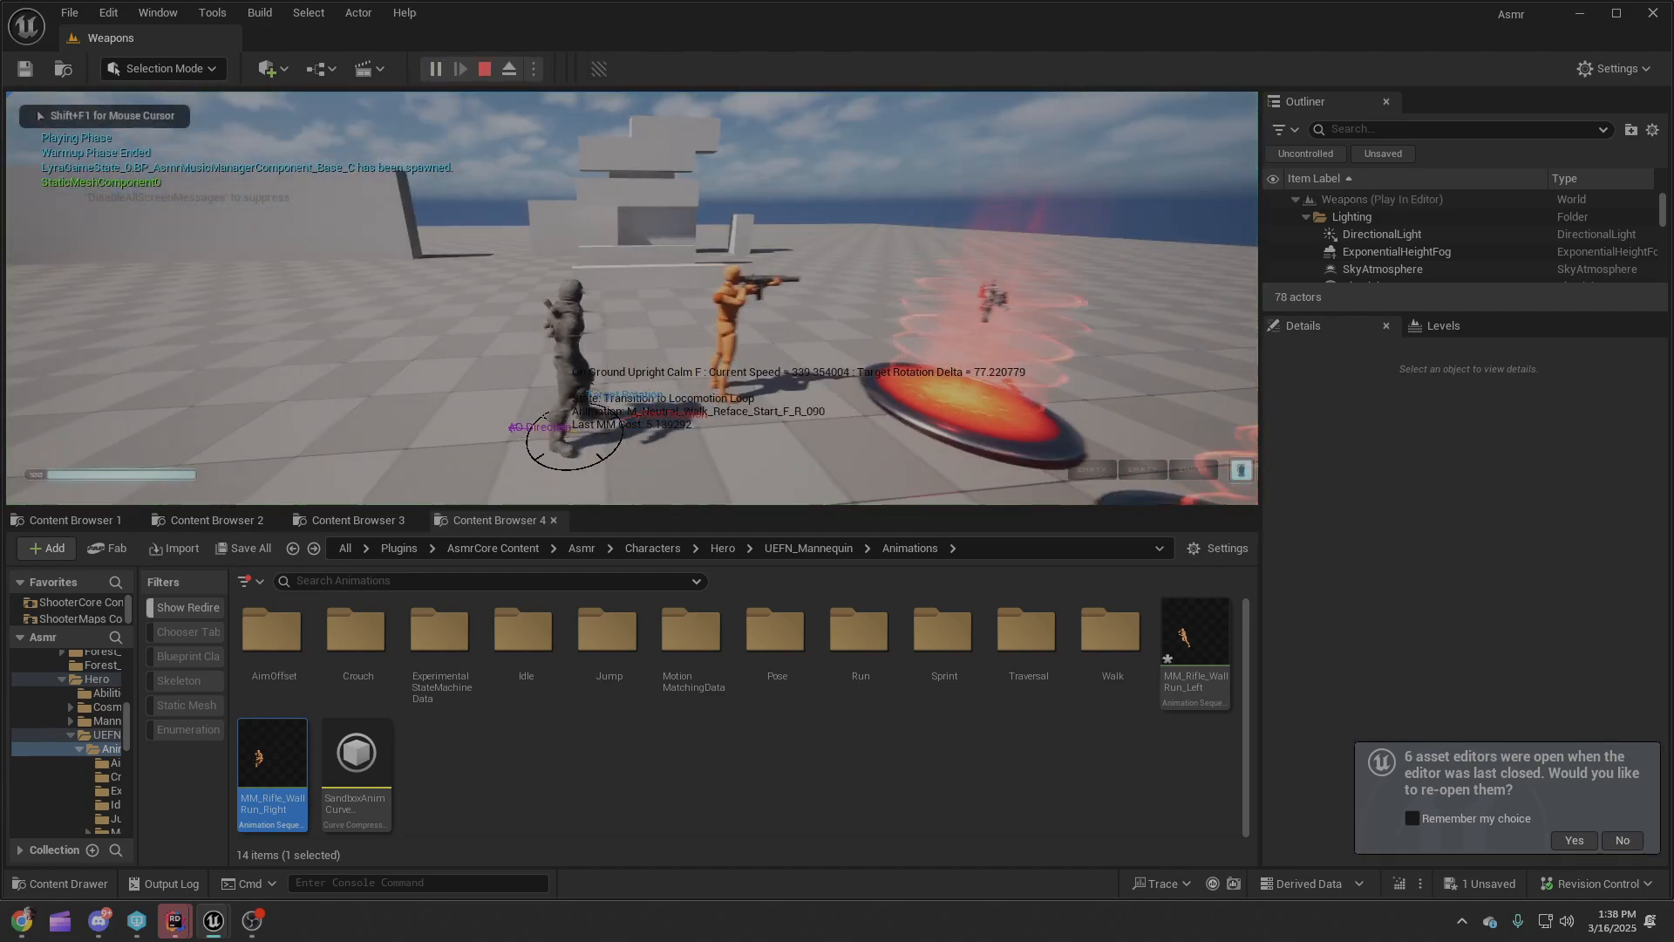
Play-test the Weapons level by repeatedly jumping onto the wall to examine the left wall run, and release the mouse from the game.
key(w)
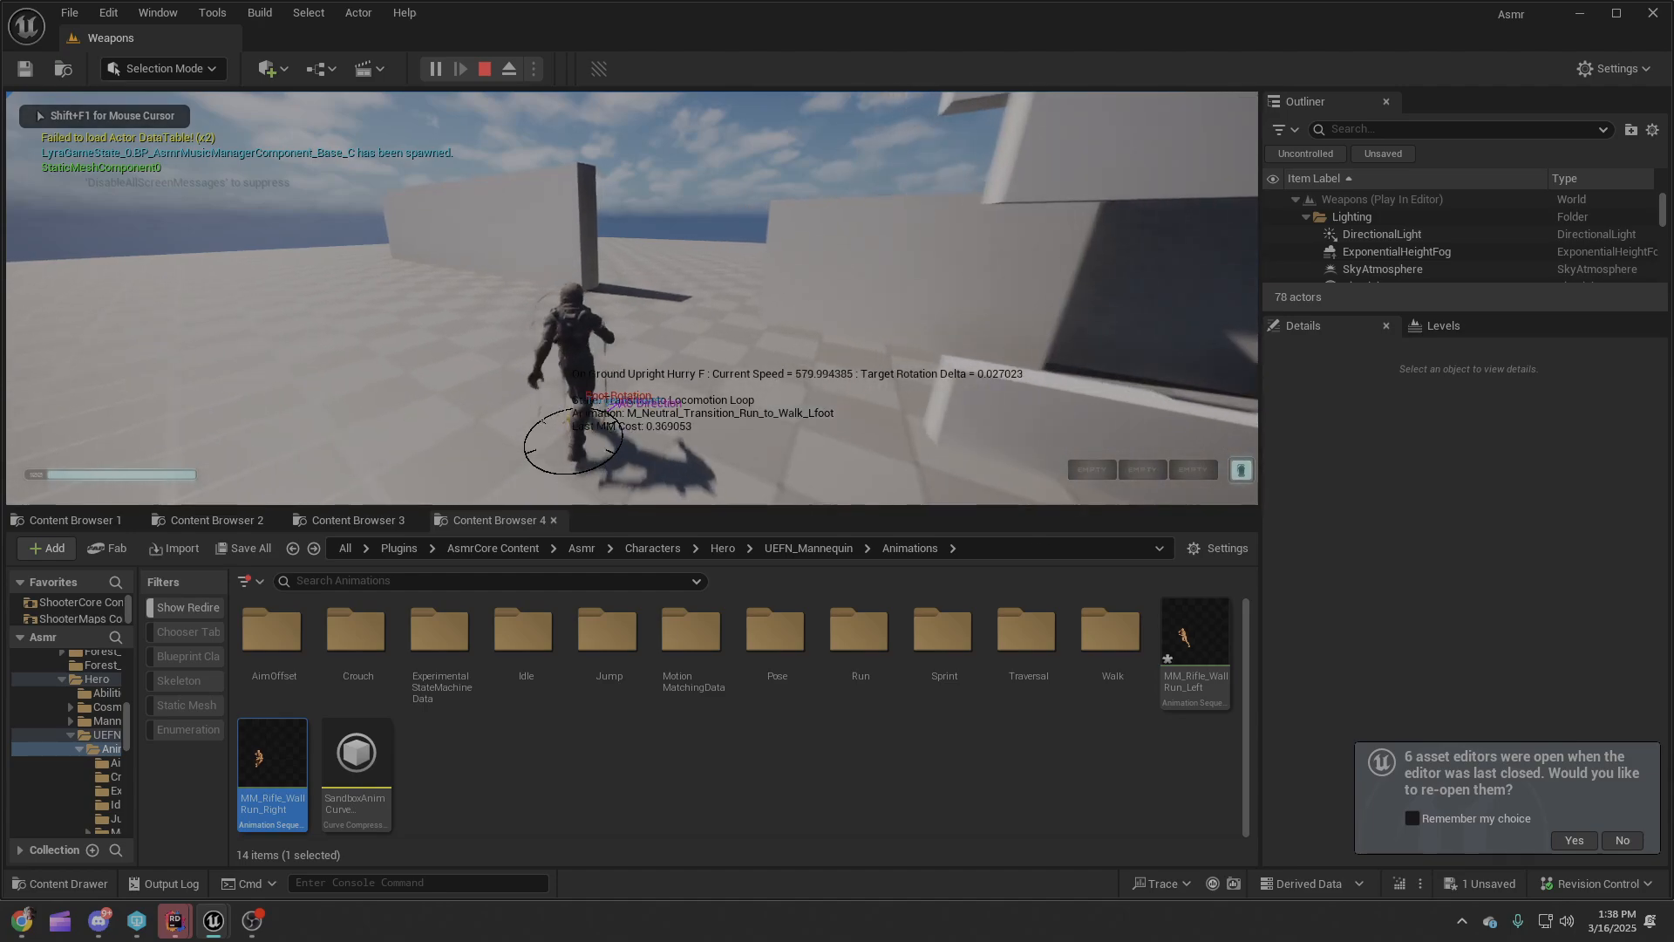
key(d)
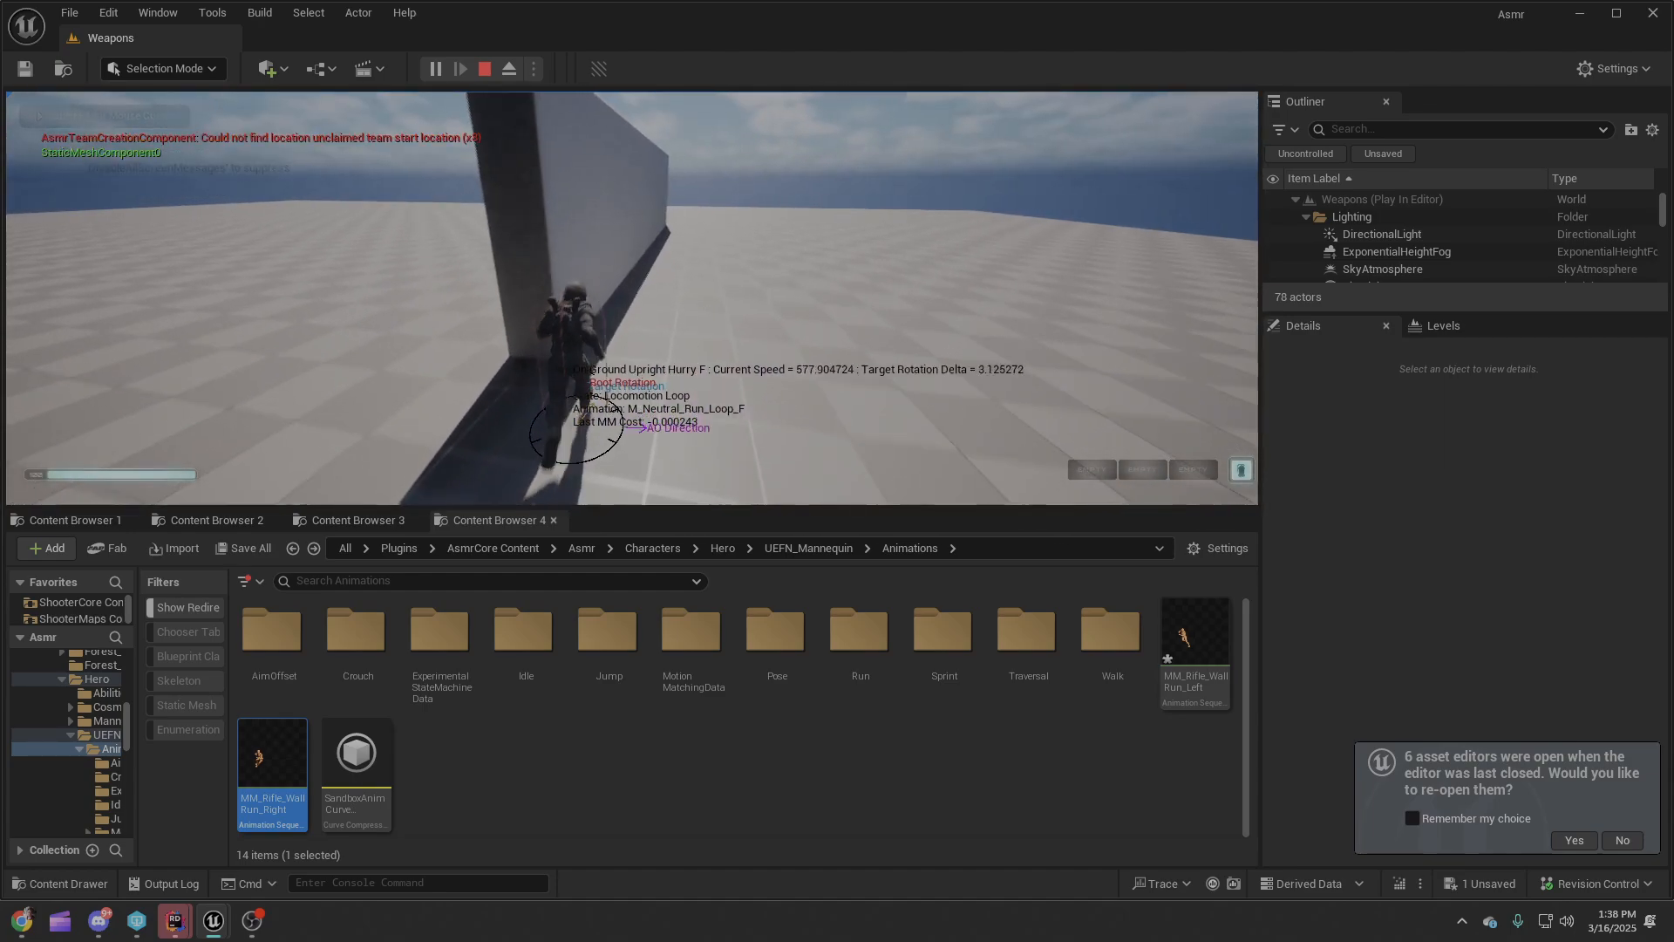
key(space)
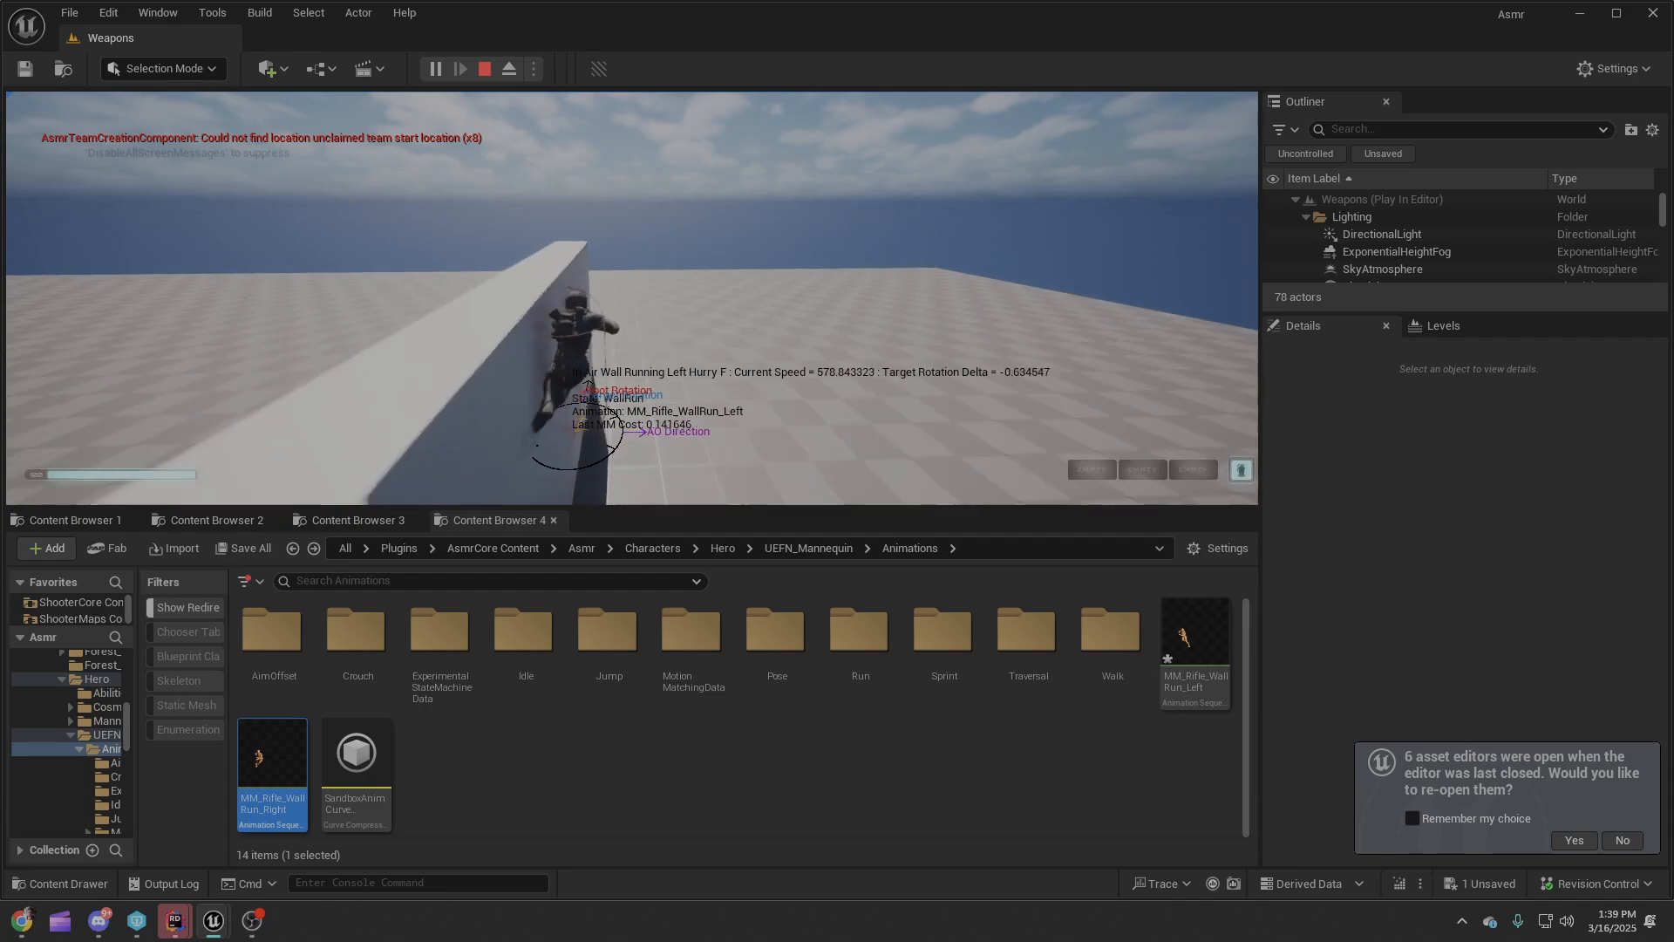
key(d)
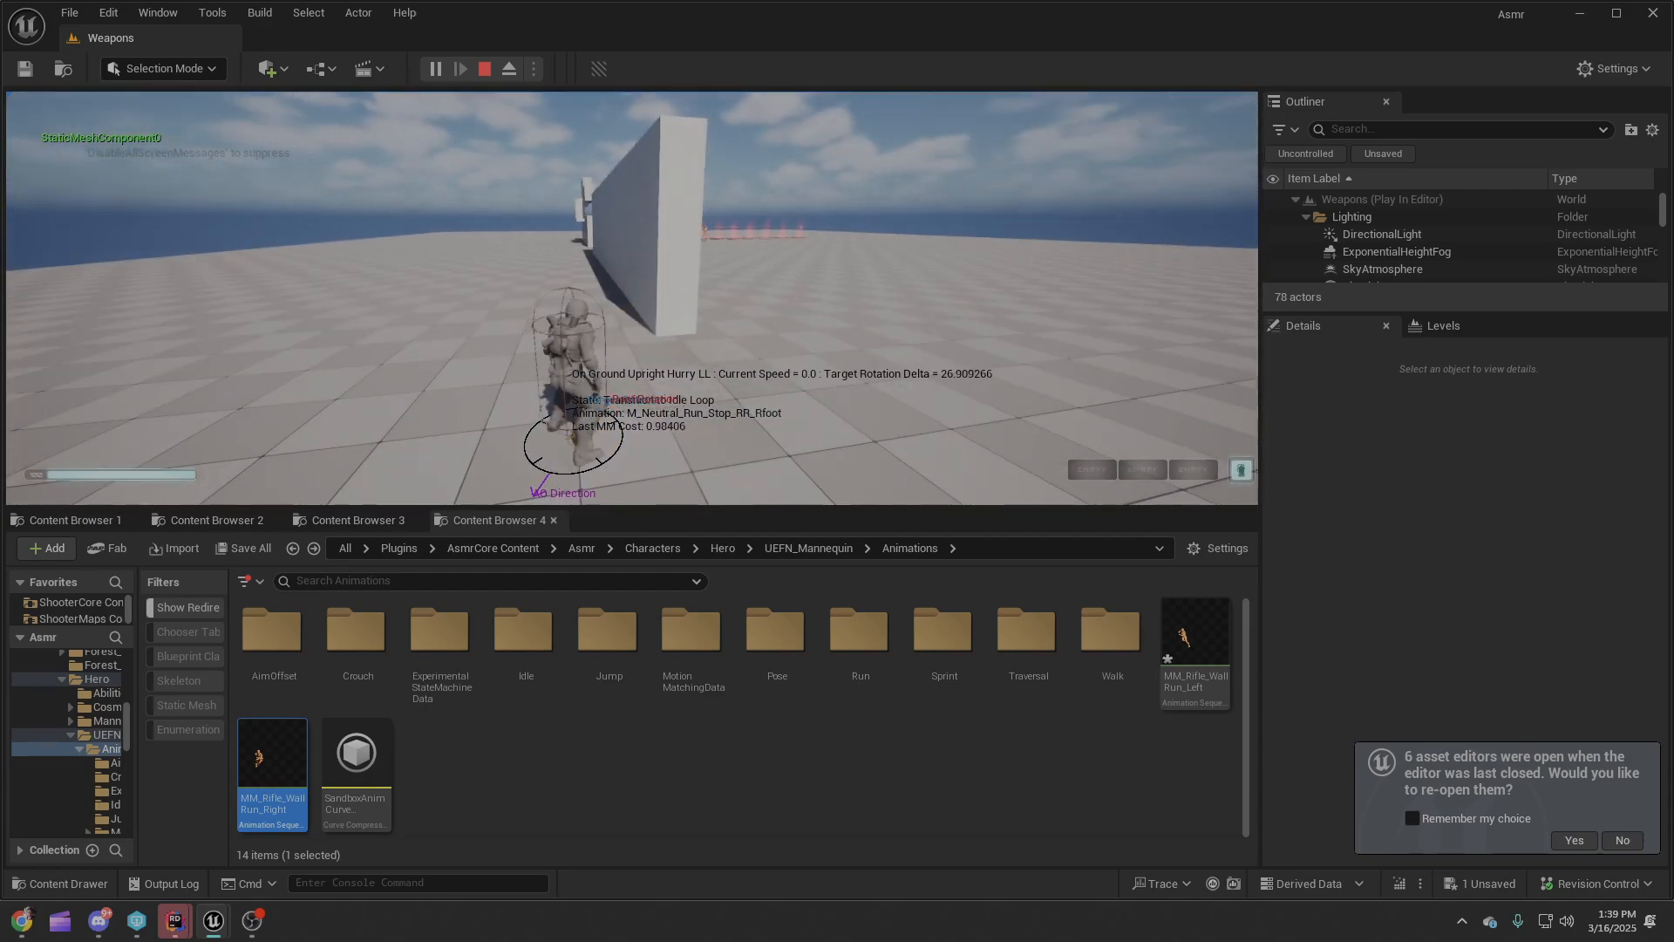
key(space)
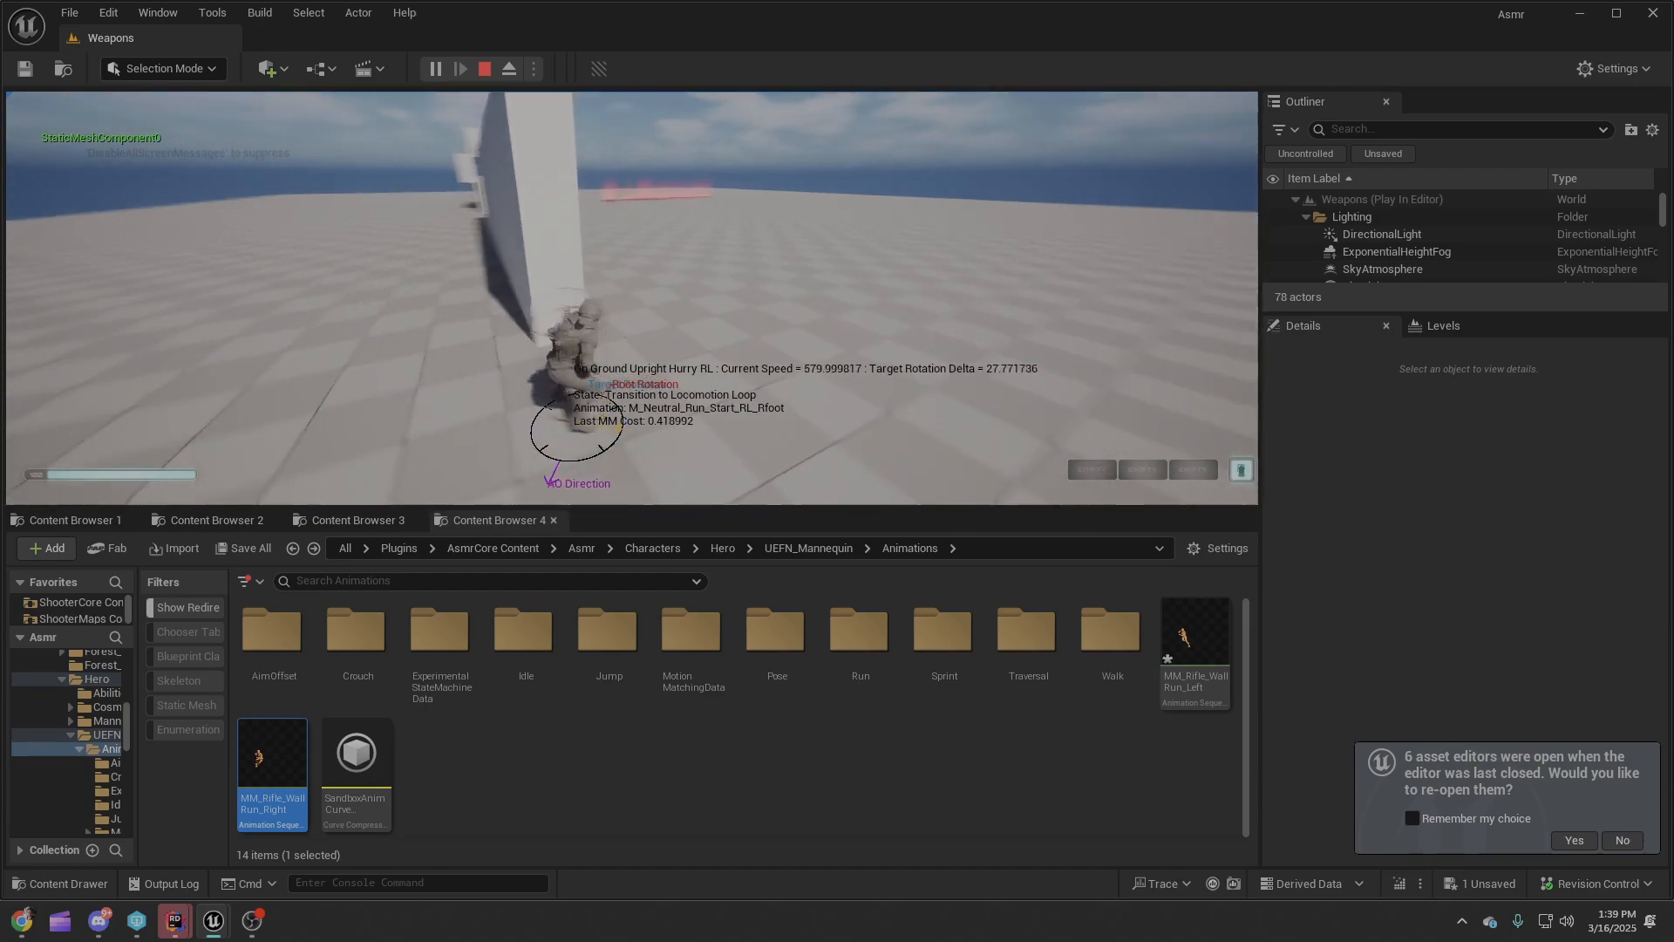
key(w)
key(space)
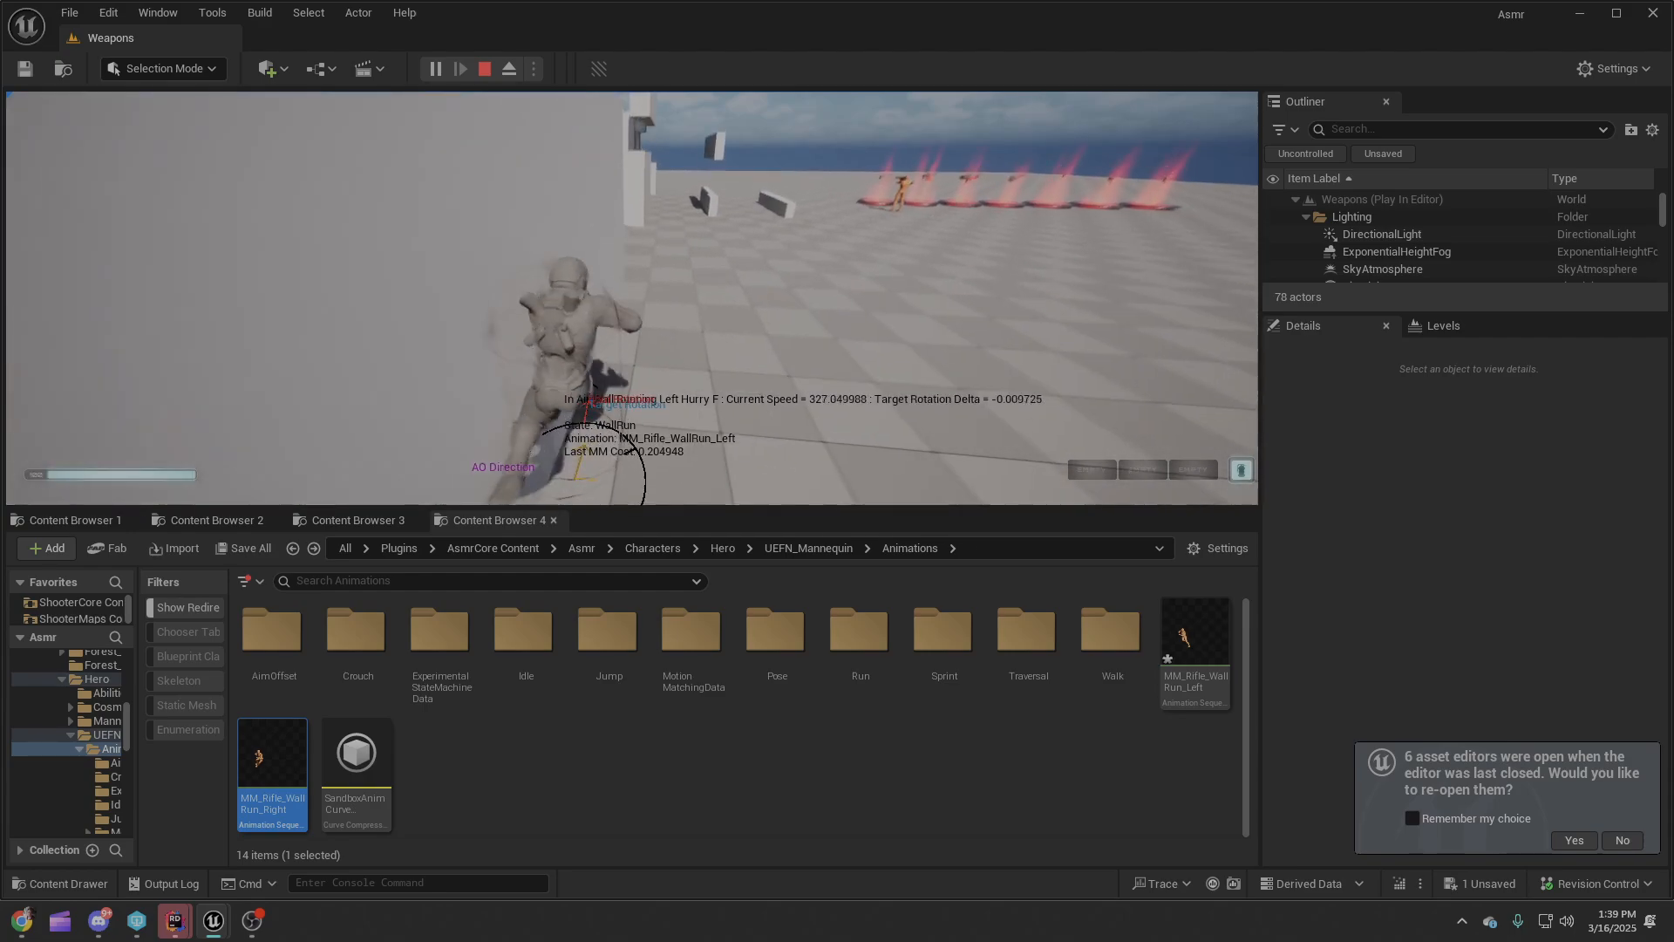
key(space)
key(w)
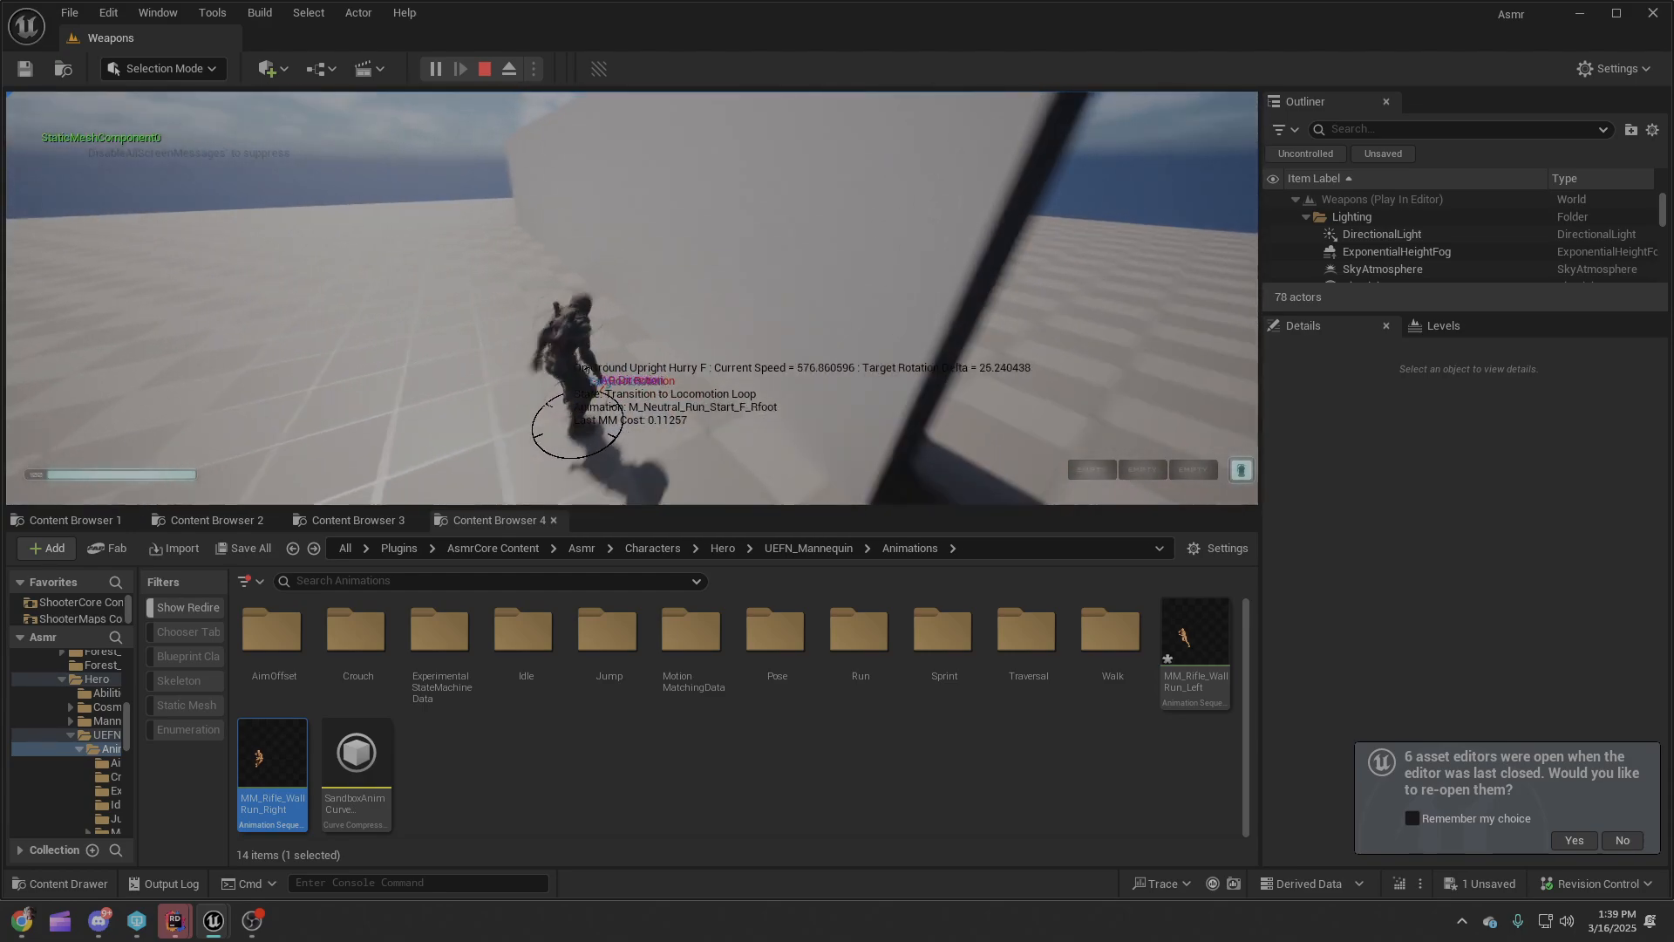
key(space)
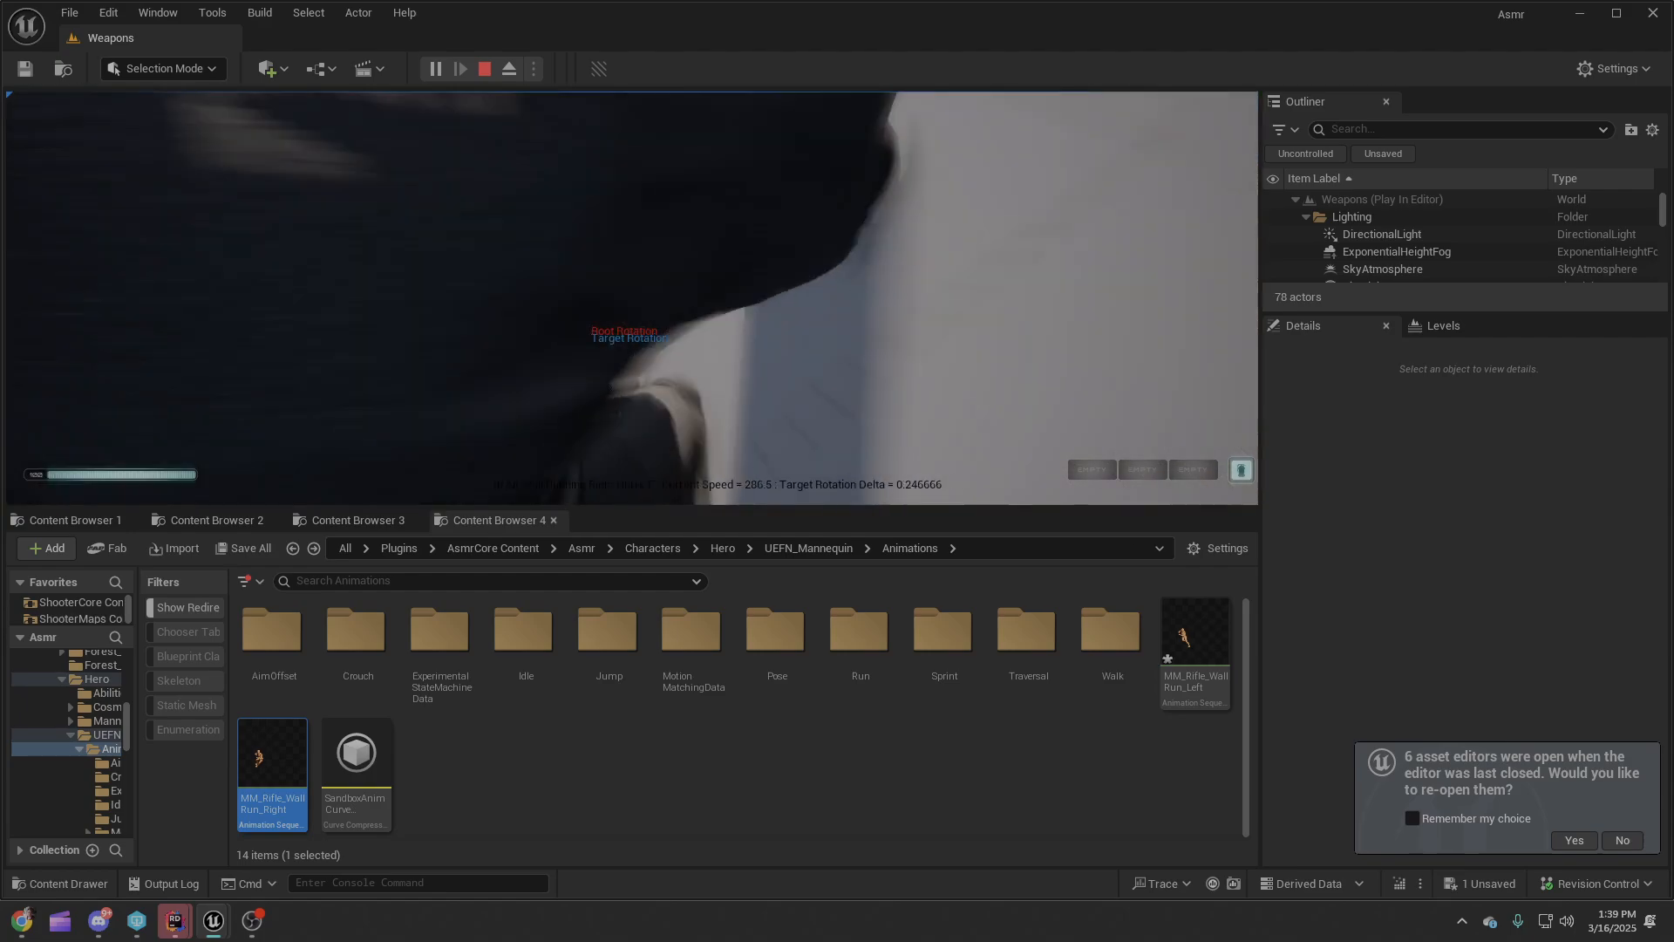
key(space)
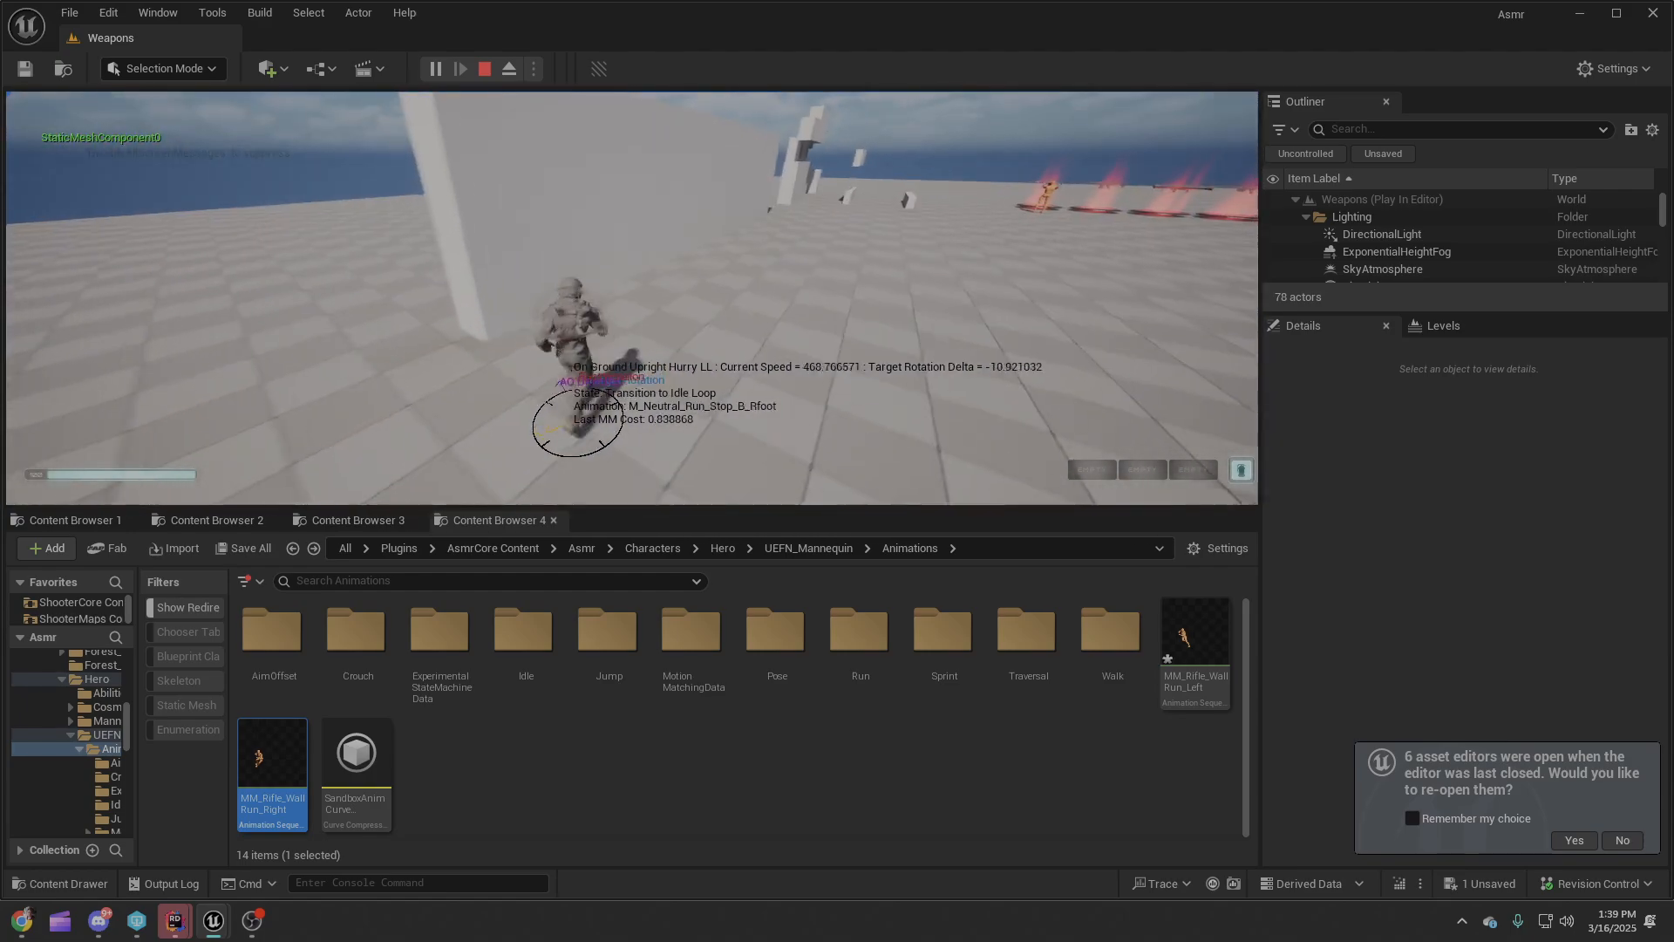
key(space)
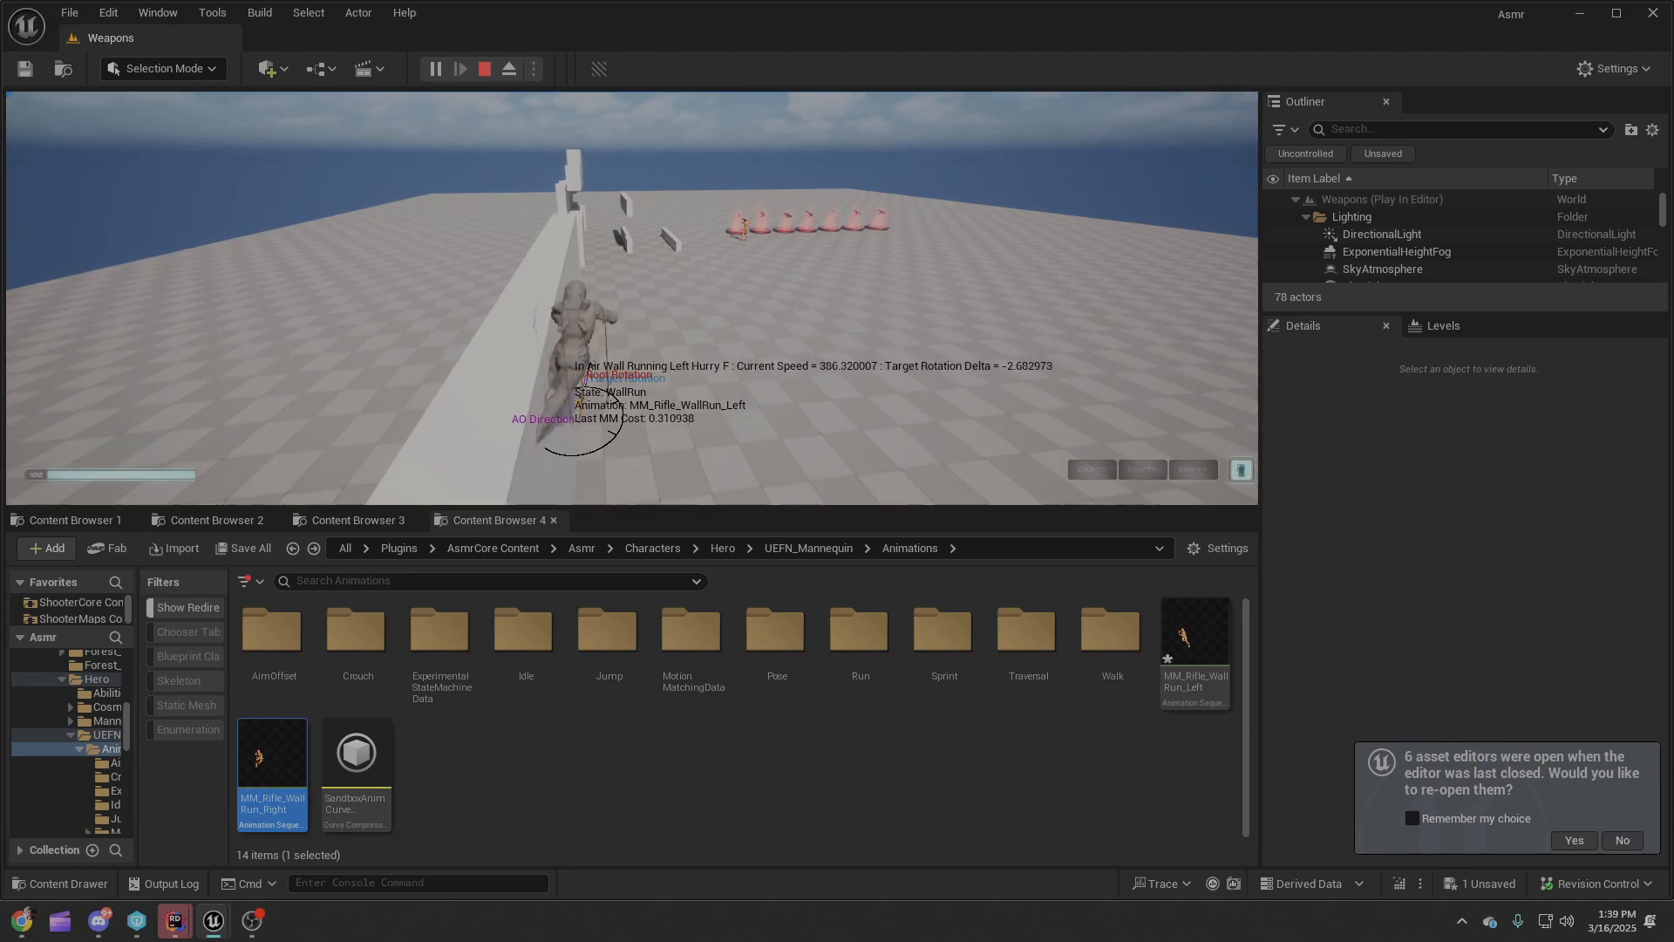
key(space)
key(s)
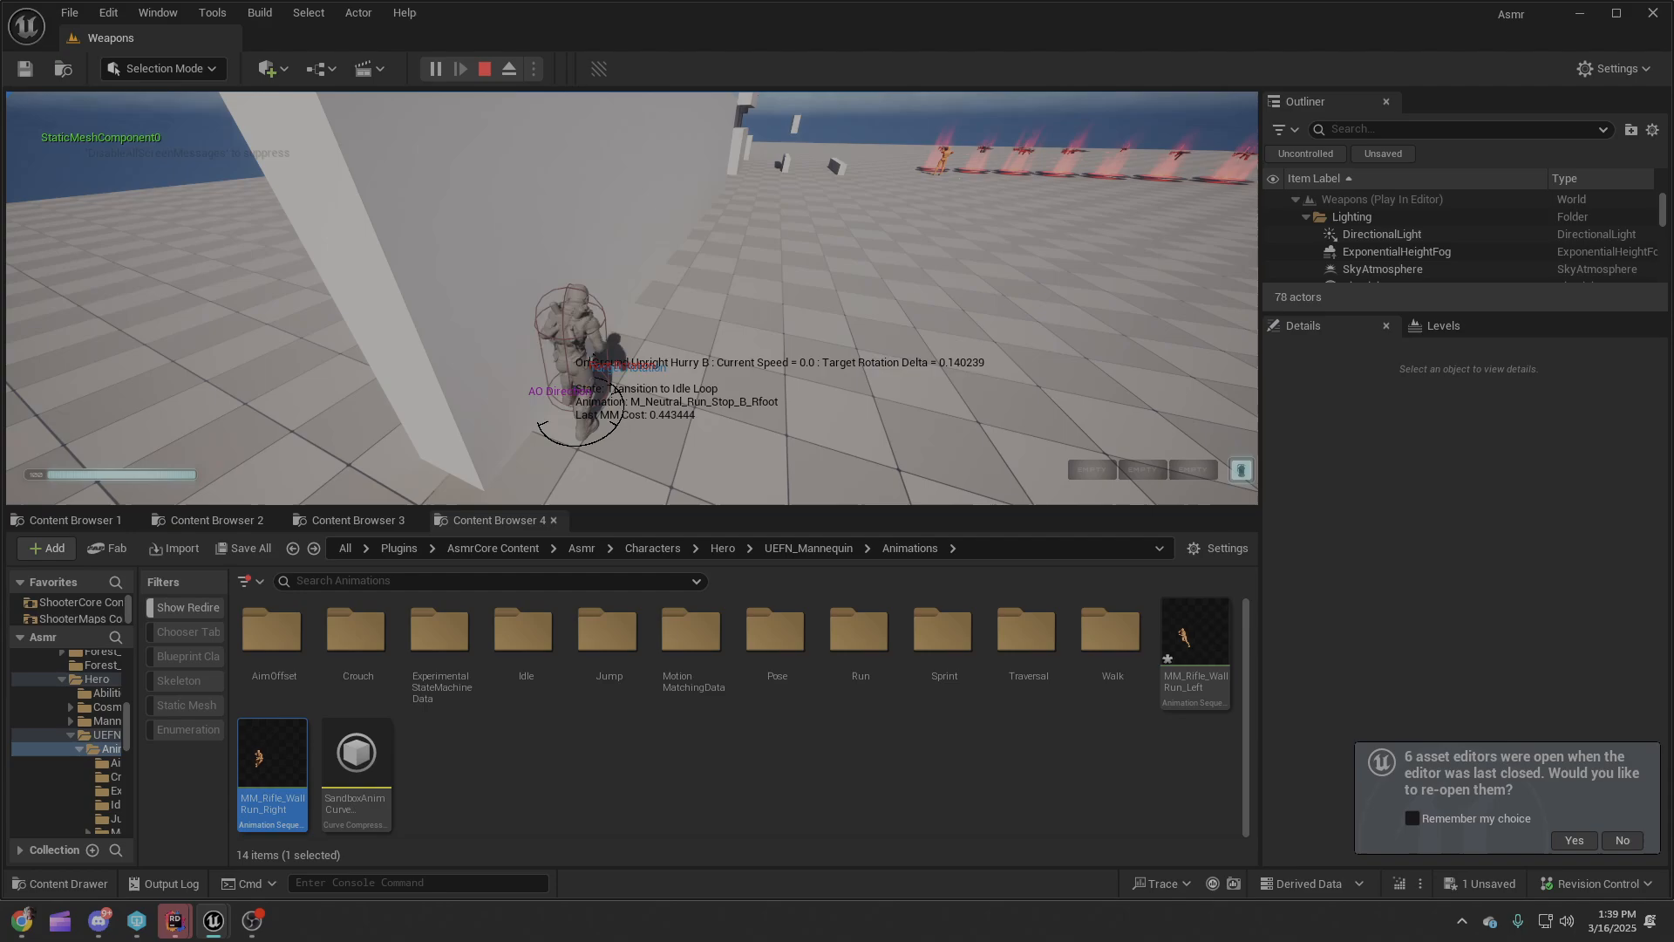
key(shift+F1)
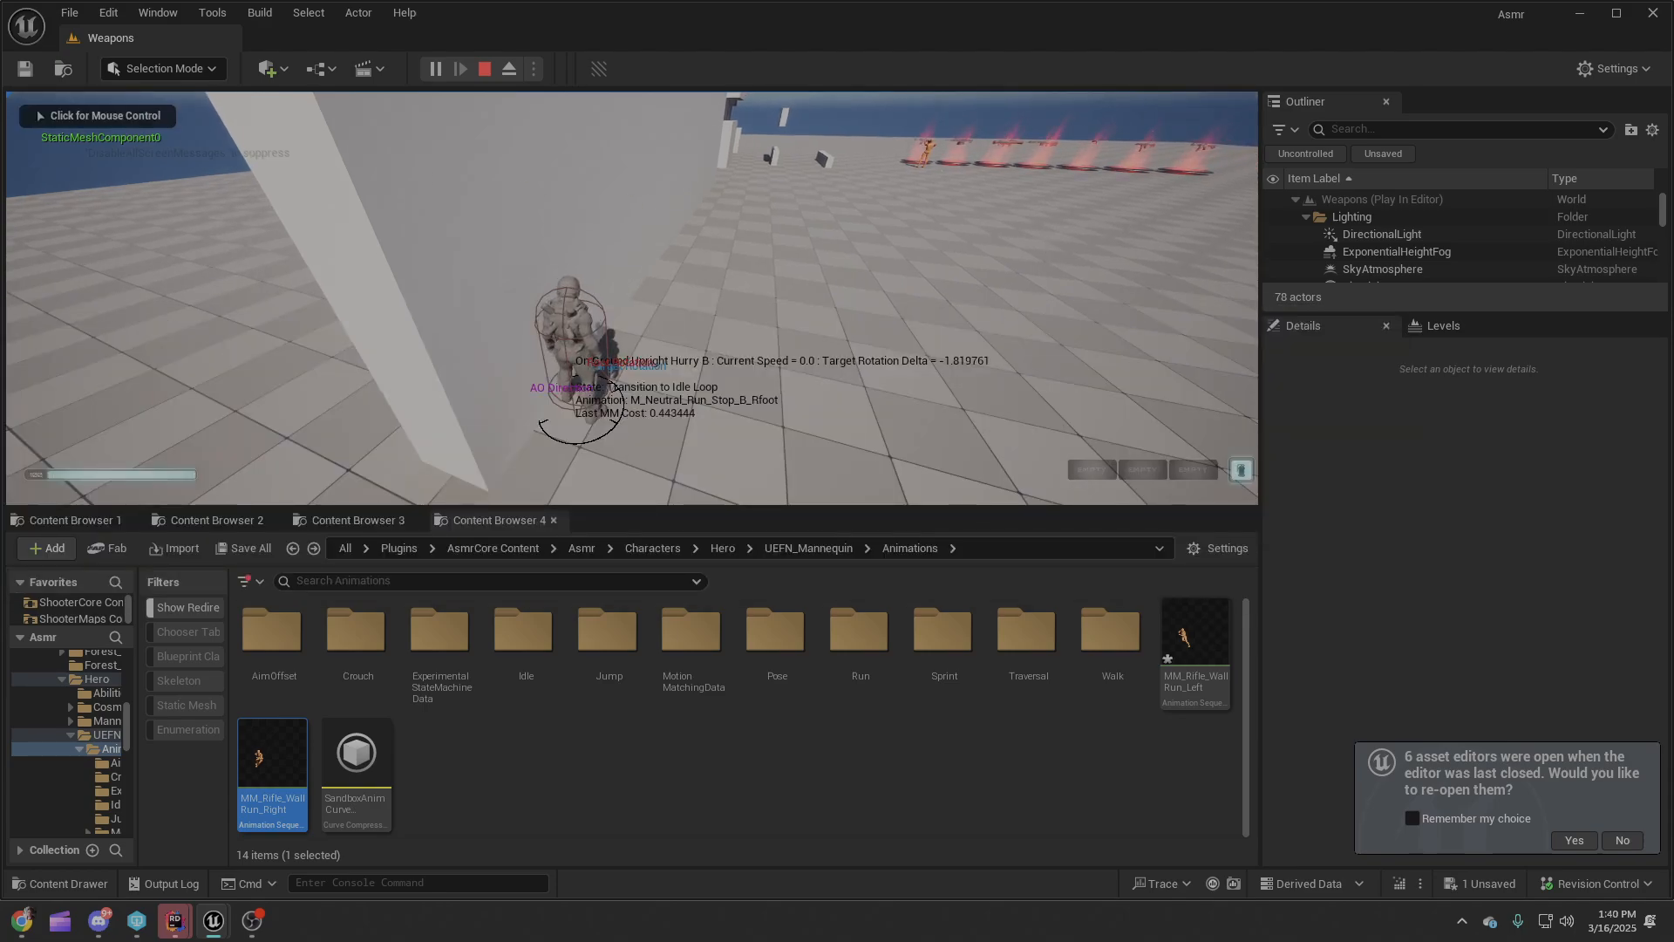
Add the AM_FootSpeed_L, AM_FootSpeed_R and AM_MoveData_Speed animation modifiers to MM_Rifle_WallRun_Right.
drag(0, 122, 1090, 175)
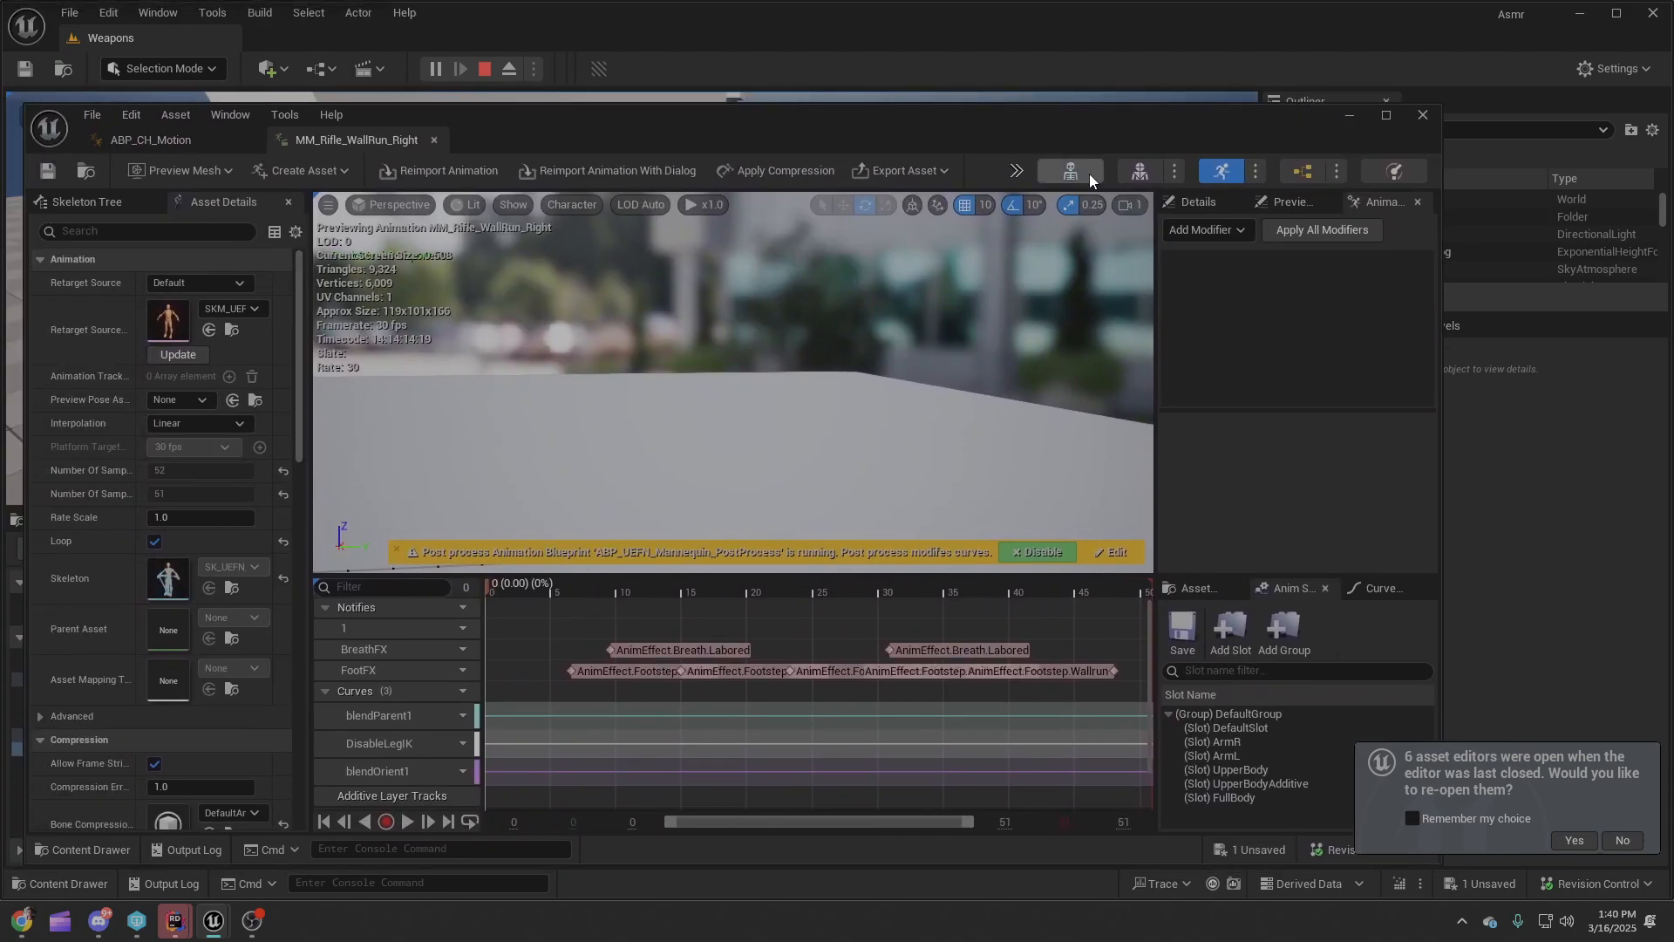
click(1216, 232)
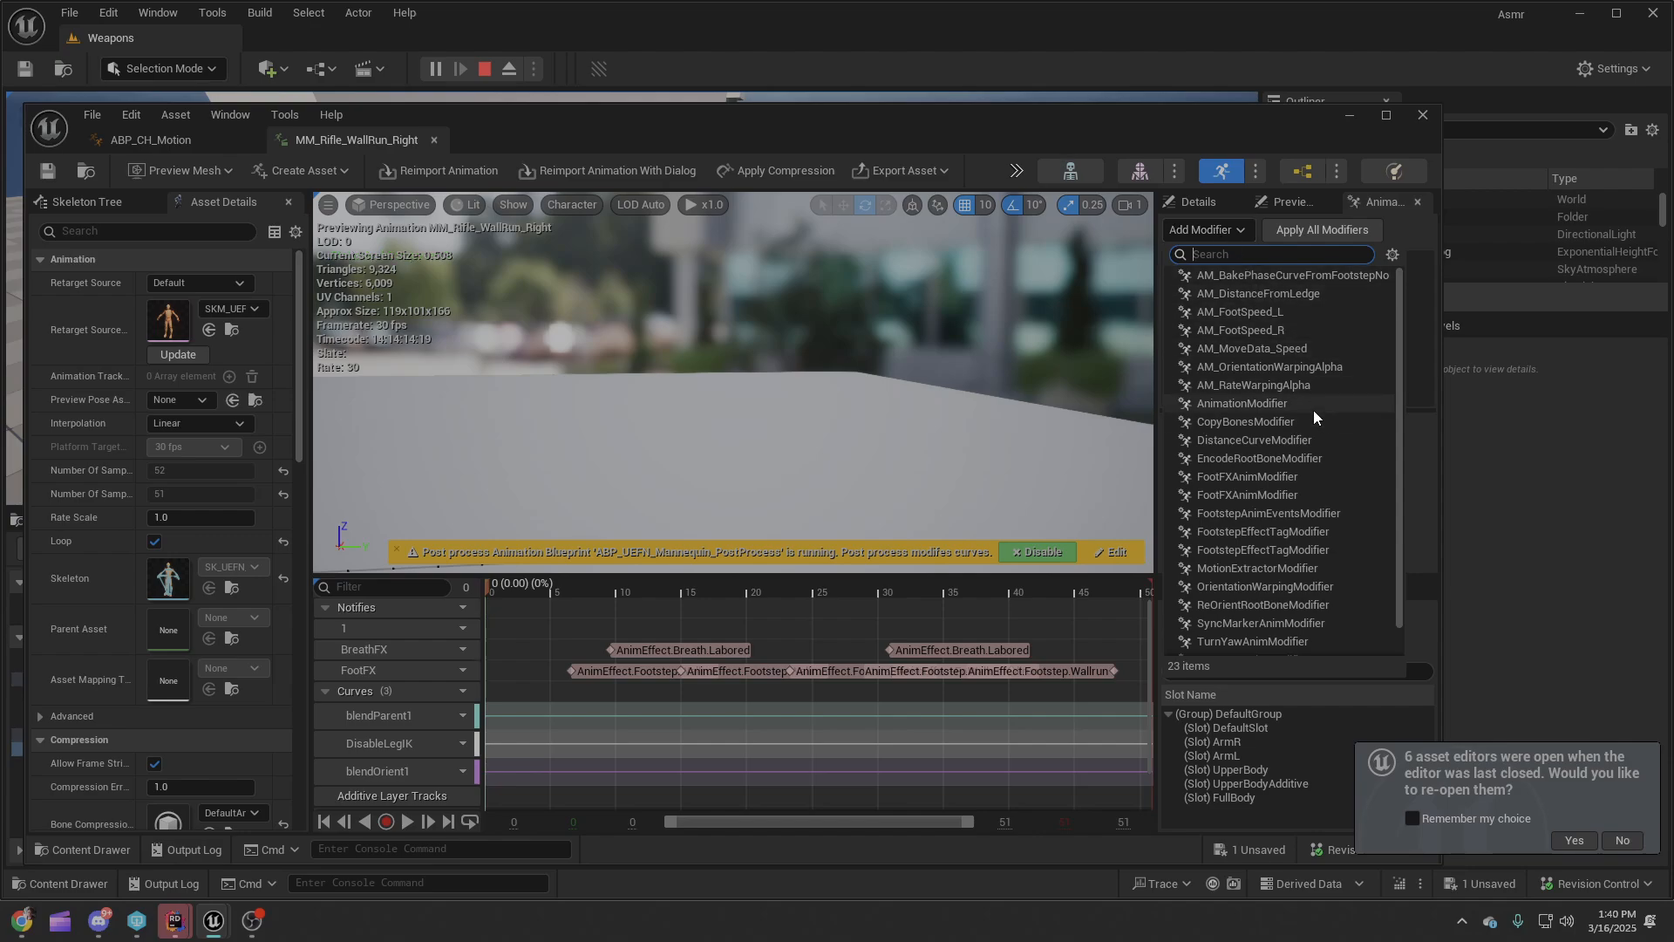
click(1227, 318)
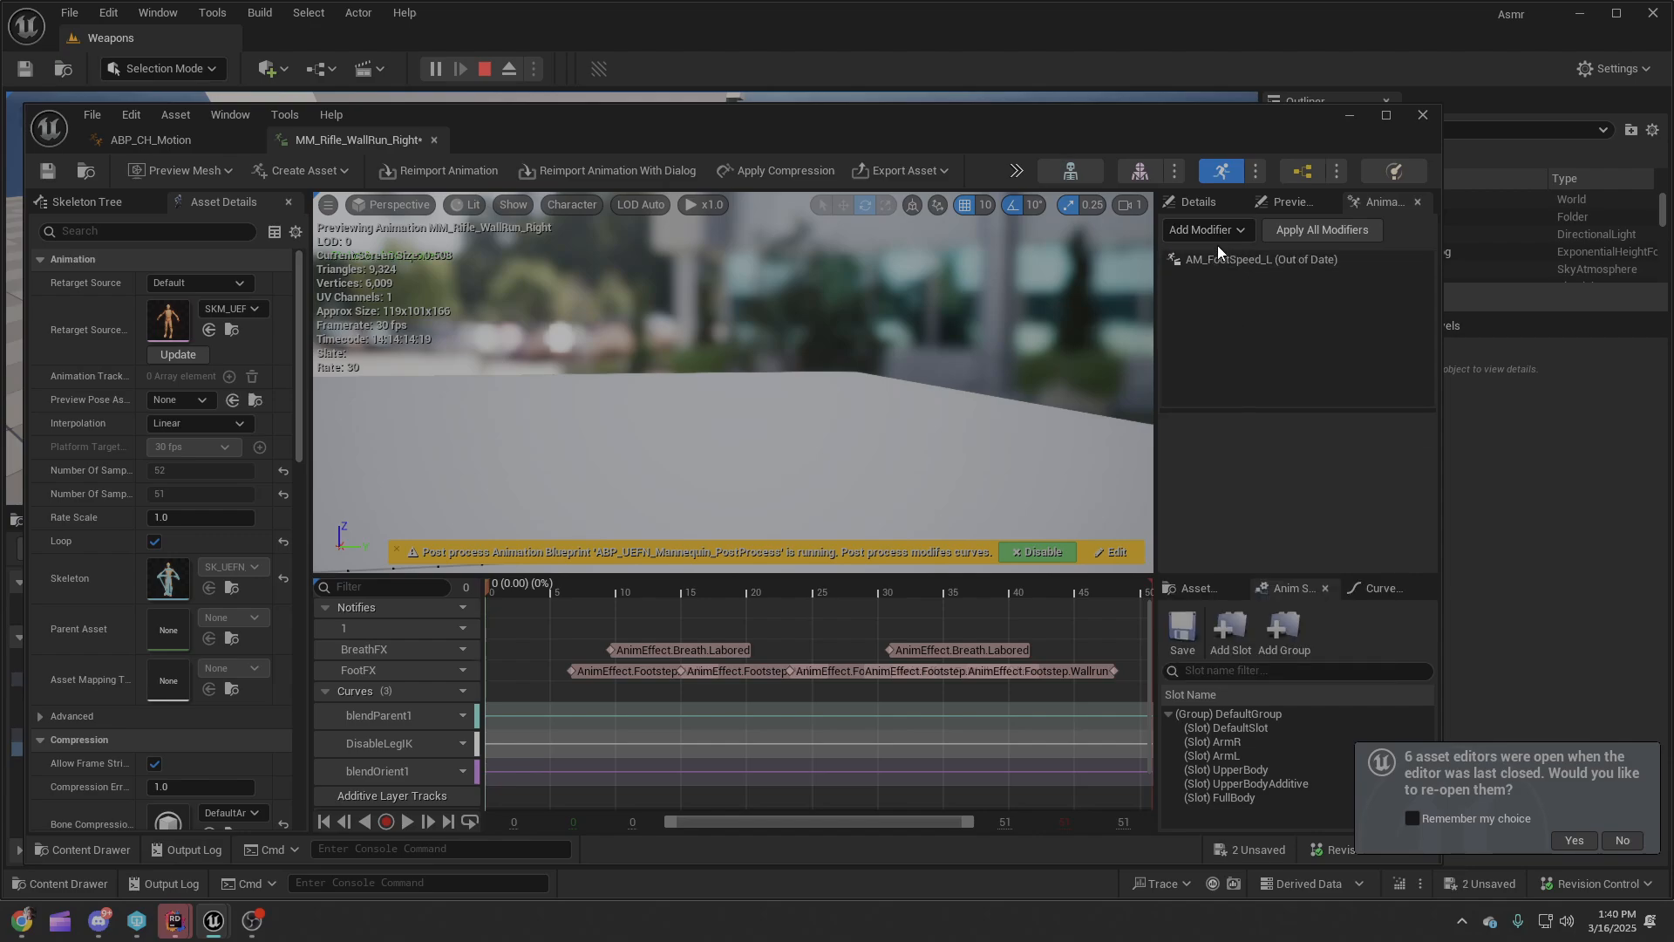
click(1216, 232)
click(1240, 337)
click(1207, 231)
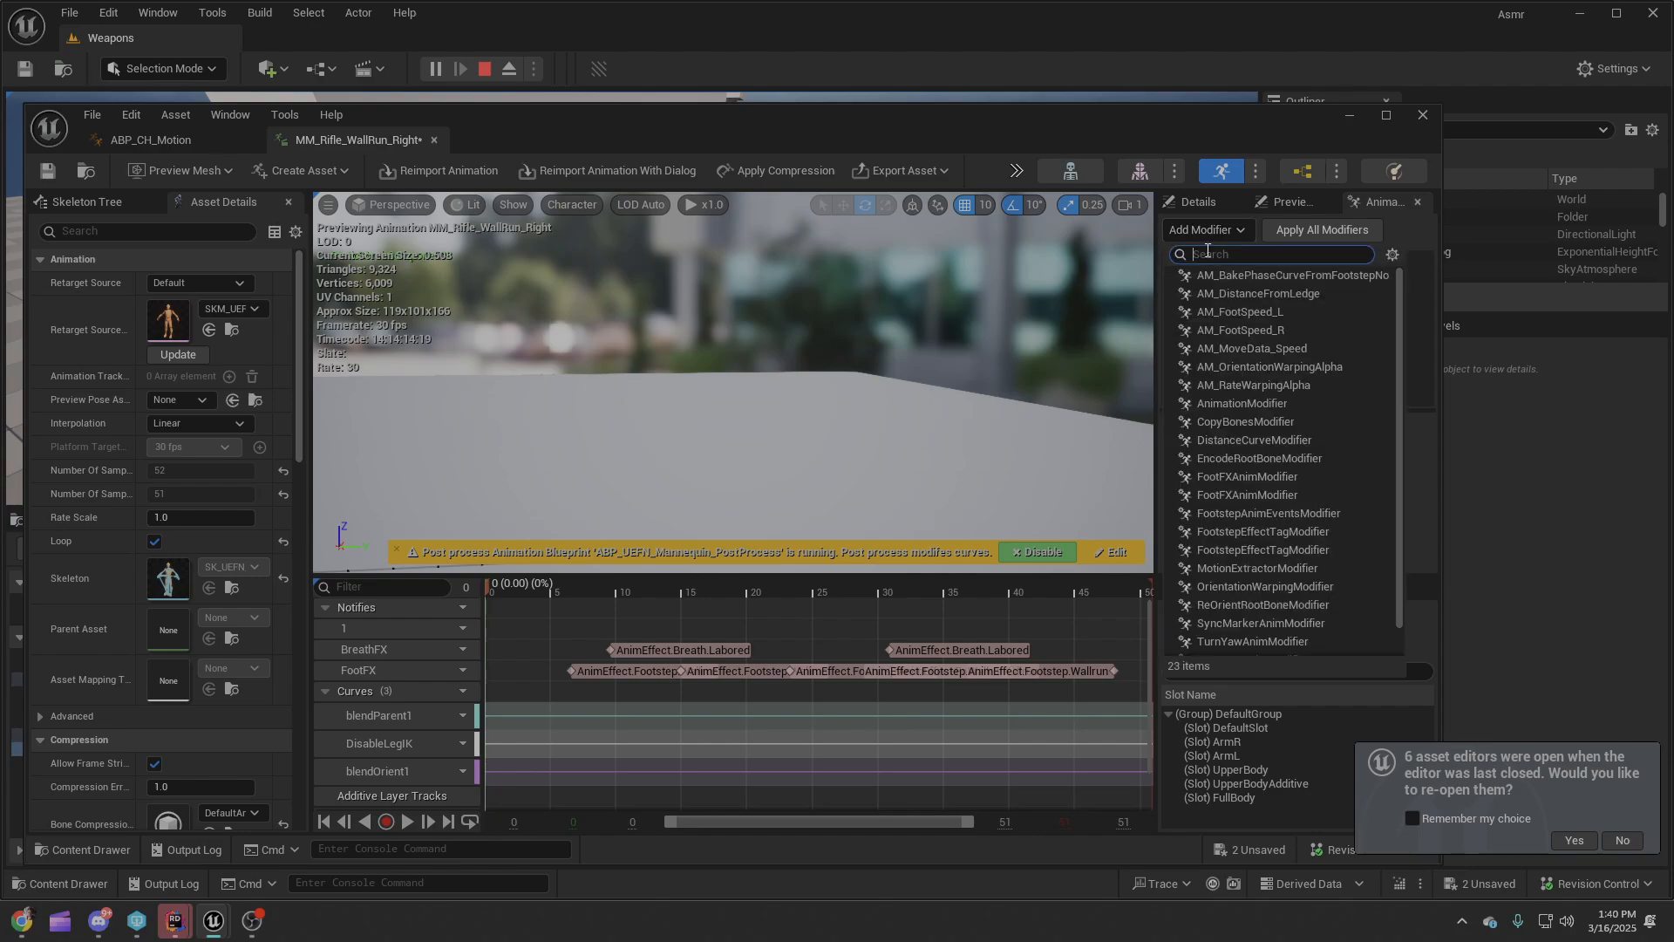
click(1290, 350)
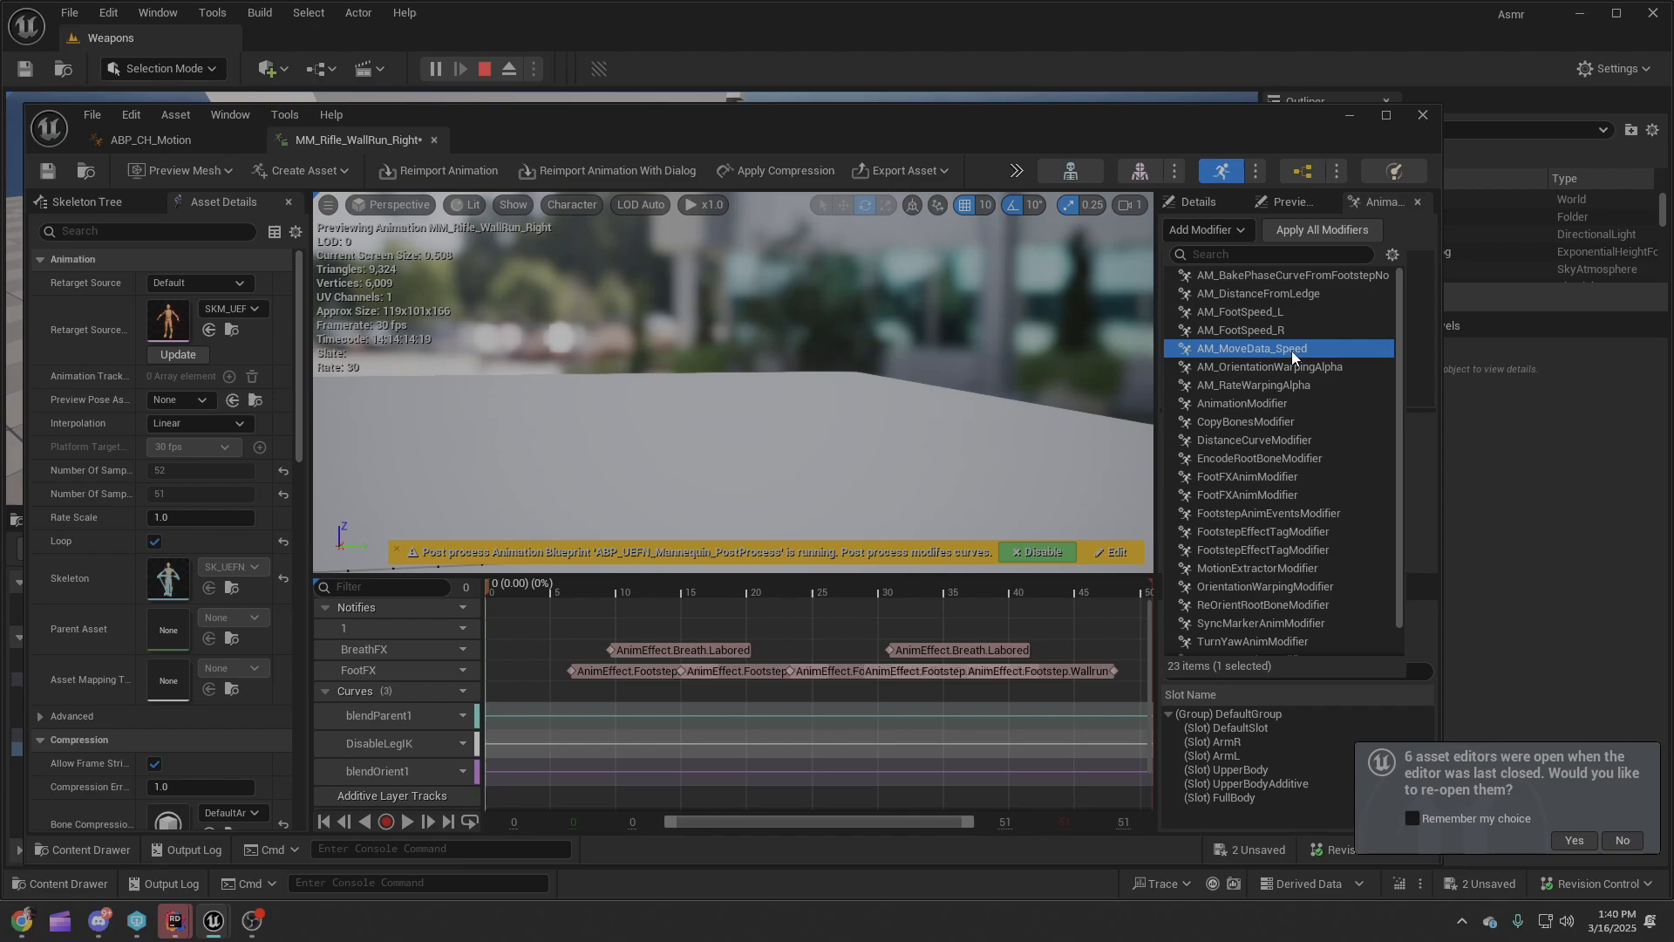
Apply all modifiers to MM_Rifle_WallRun_Right and delete its blendOrient1 and blendParent1 curves.
click(1311, 230)
scroll(401, 768, down, 3)
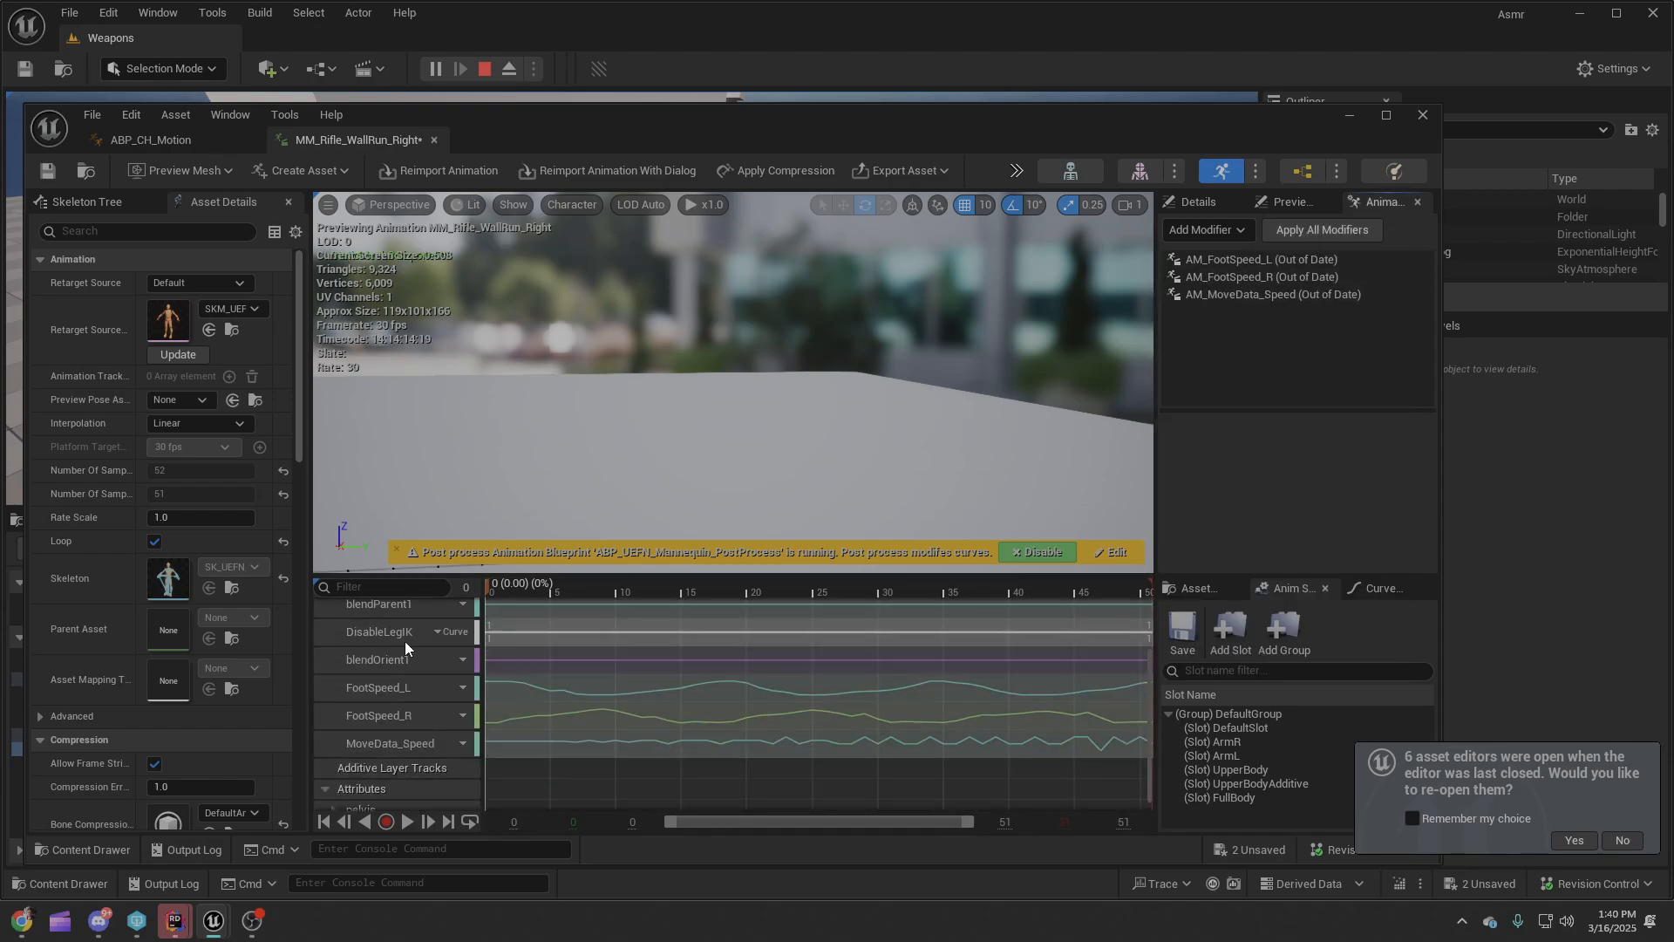
scroll(437, 667, up, 1)
click(376, 689)
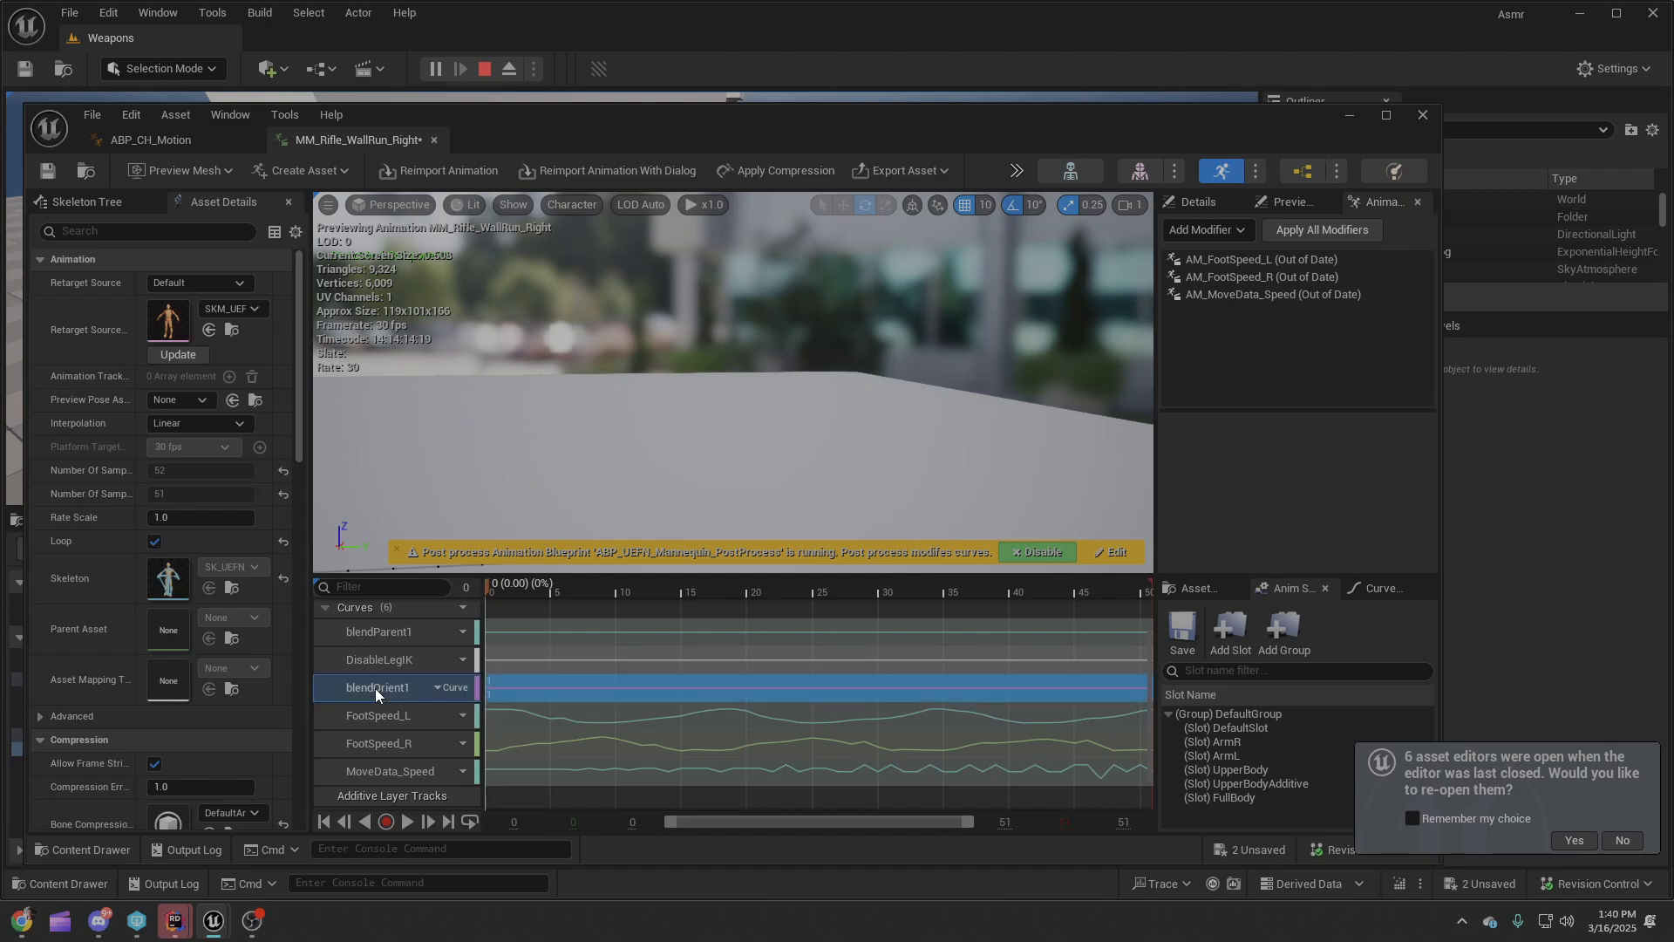
key(Delete)
click(375, 633)
key(Delete)
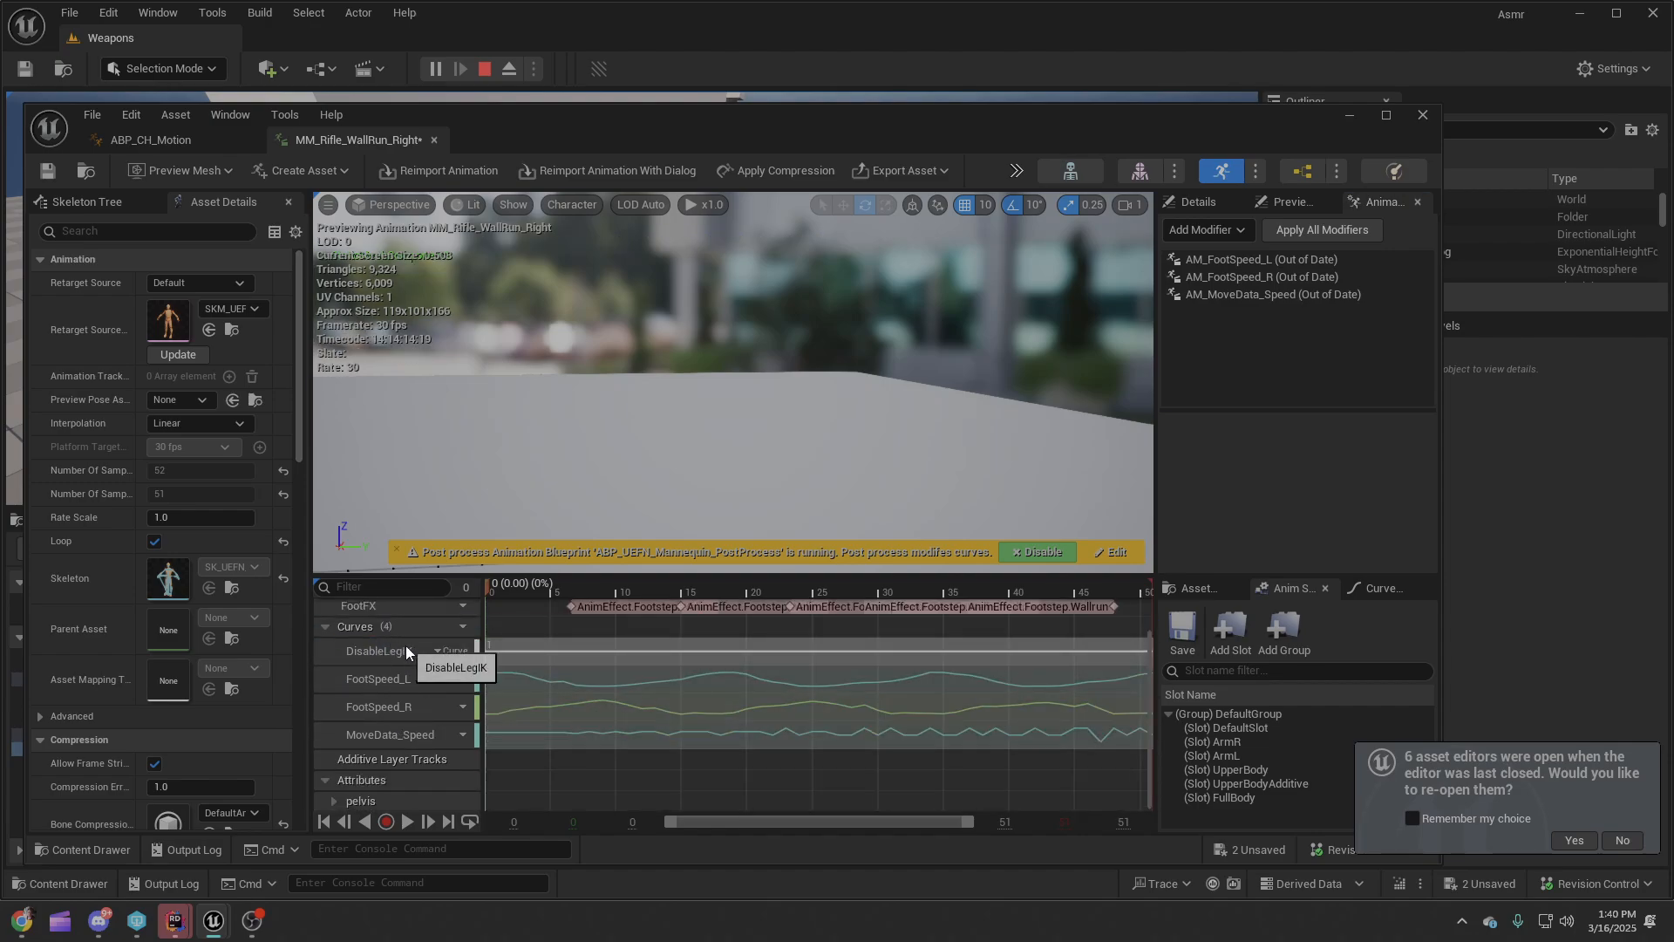
Scrub MM_Rifle_WallRun_Right to about frame 20 and examine the character's pose and root motion path up close.
right_drag(676, 421, 417, 390)
key(w)
key(d)
key(s)
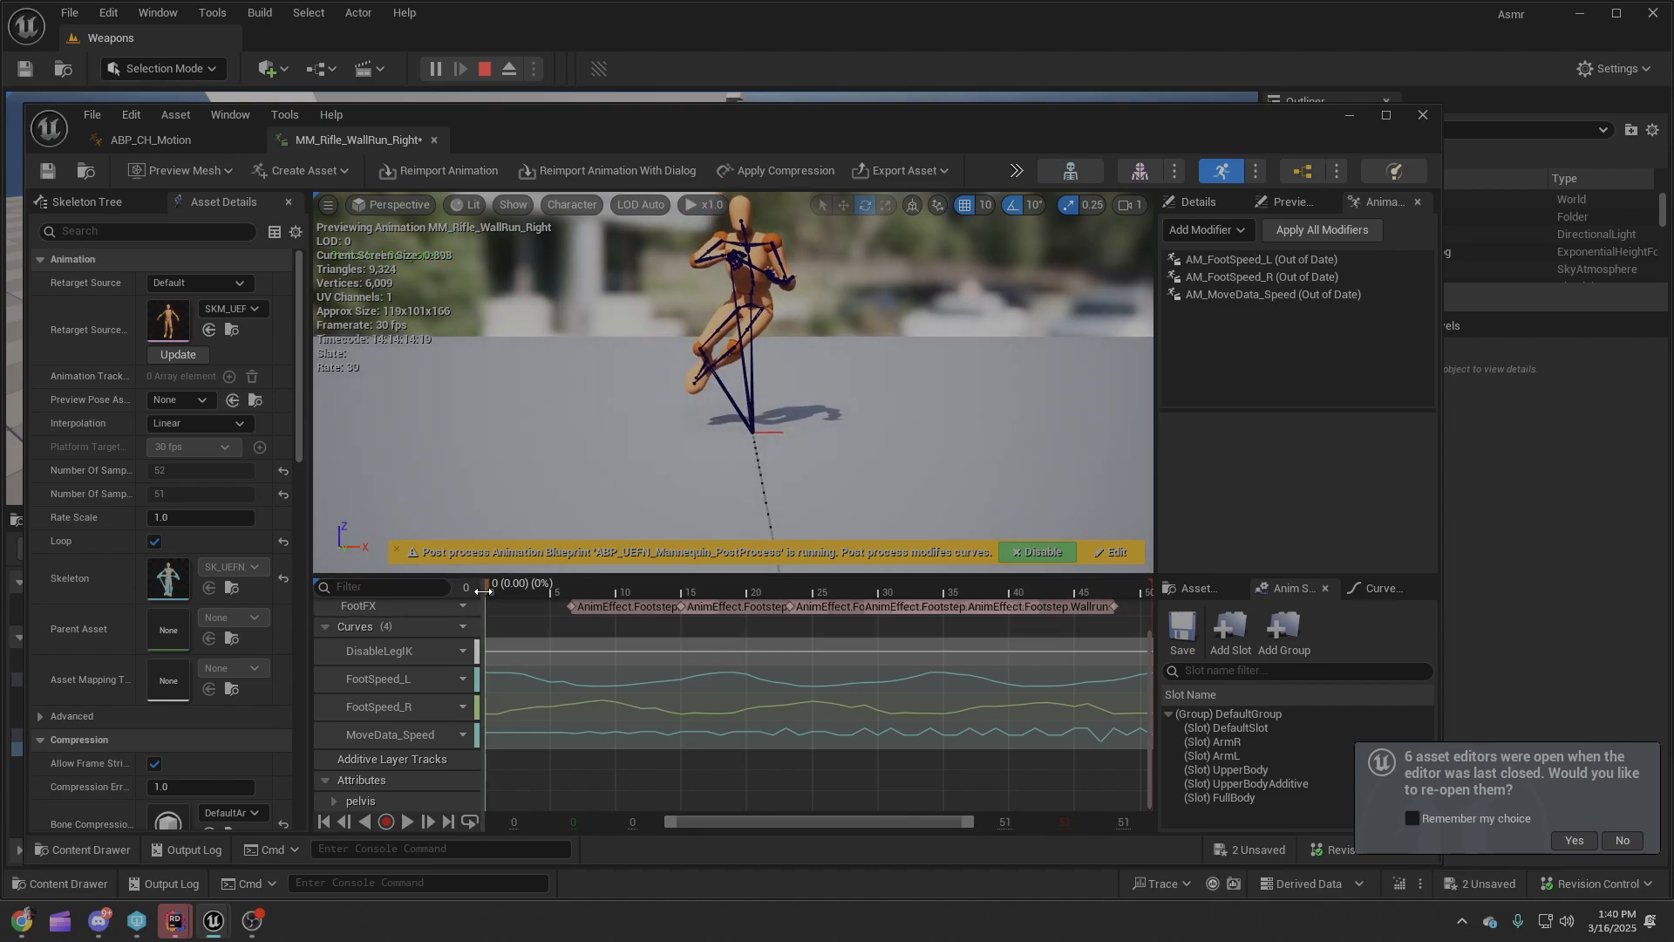
drag(485, 584, 752, 594)
mouse_move(661, 390)
right_down()
mouse_move(802, 377)
mouse_move(661, 390)
right_up()
click(609, 367)
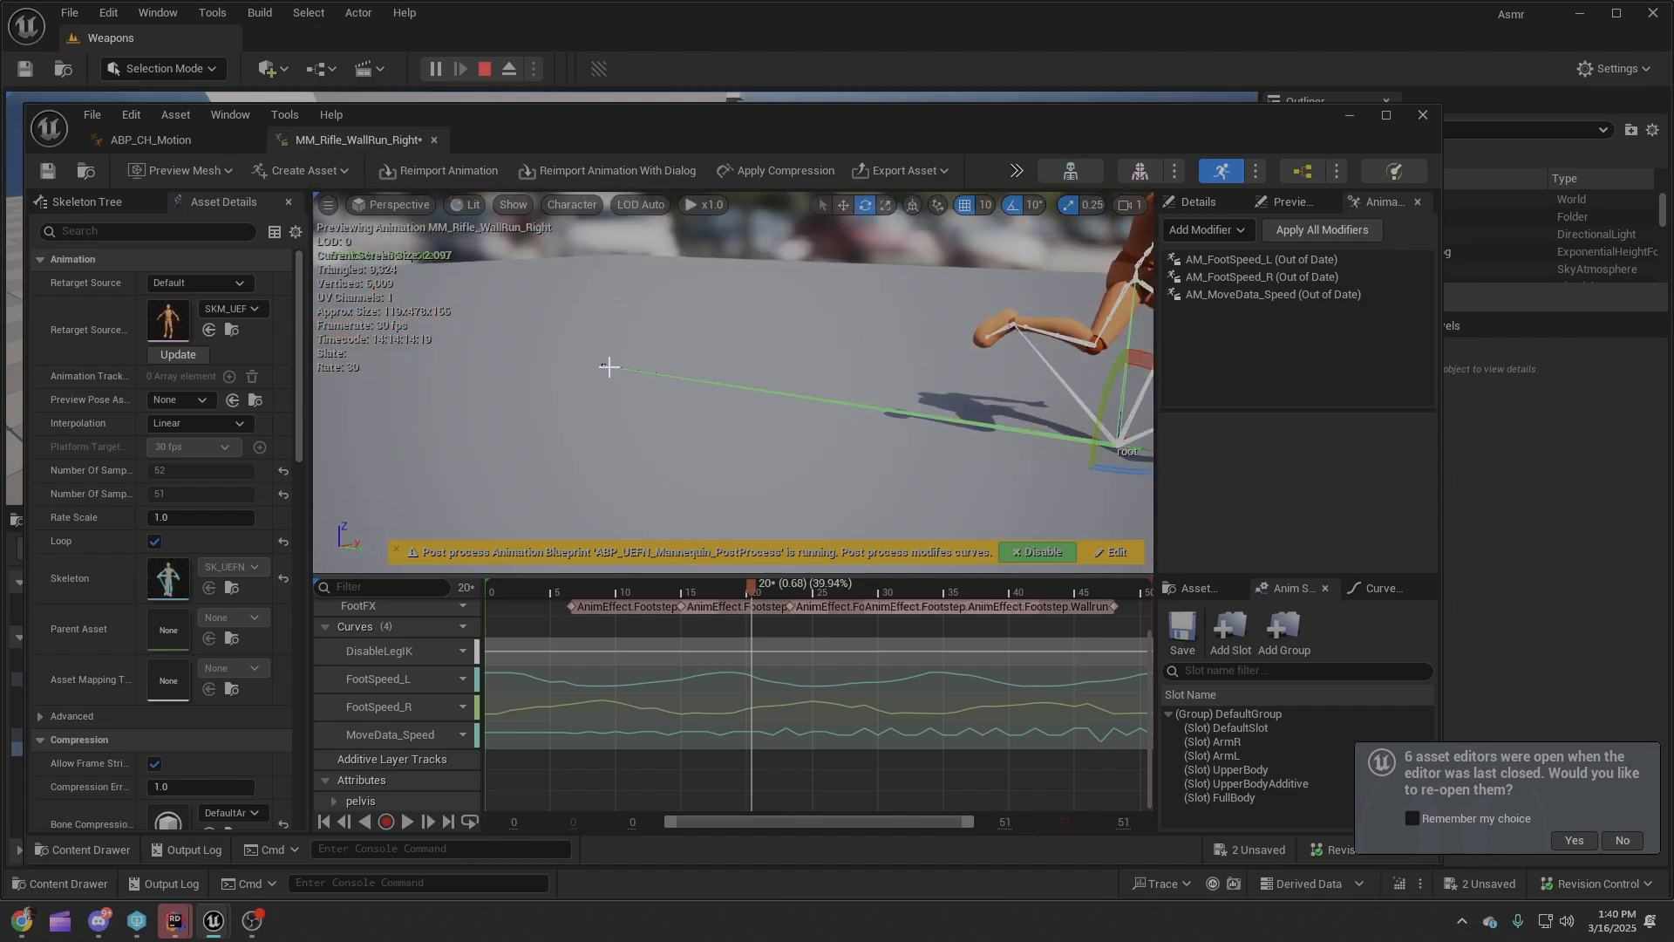
click(604, 366)
drag(670, 439, 575, 434)
Scrub MM_Rifle_WallRun_Right on to about frame 28 and examine the feet relative to the root from several angles.
click(764, 589)
drag(766, 589, 861, 589)
key(w)
right_drag(833, 444, 916, 488)
right_drag(648, 323, 820, 303)
key(a)
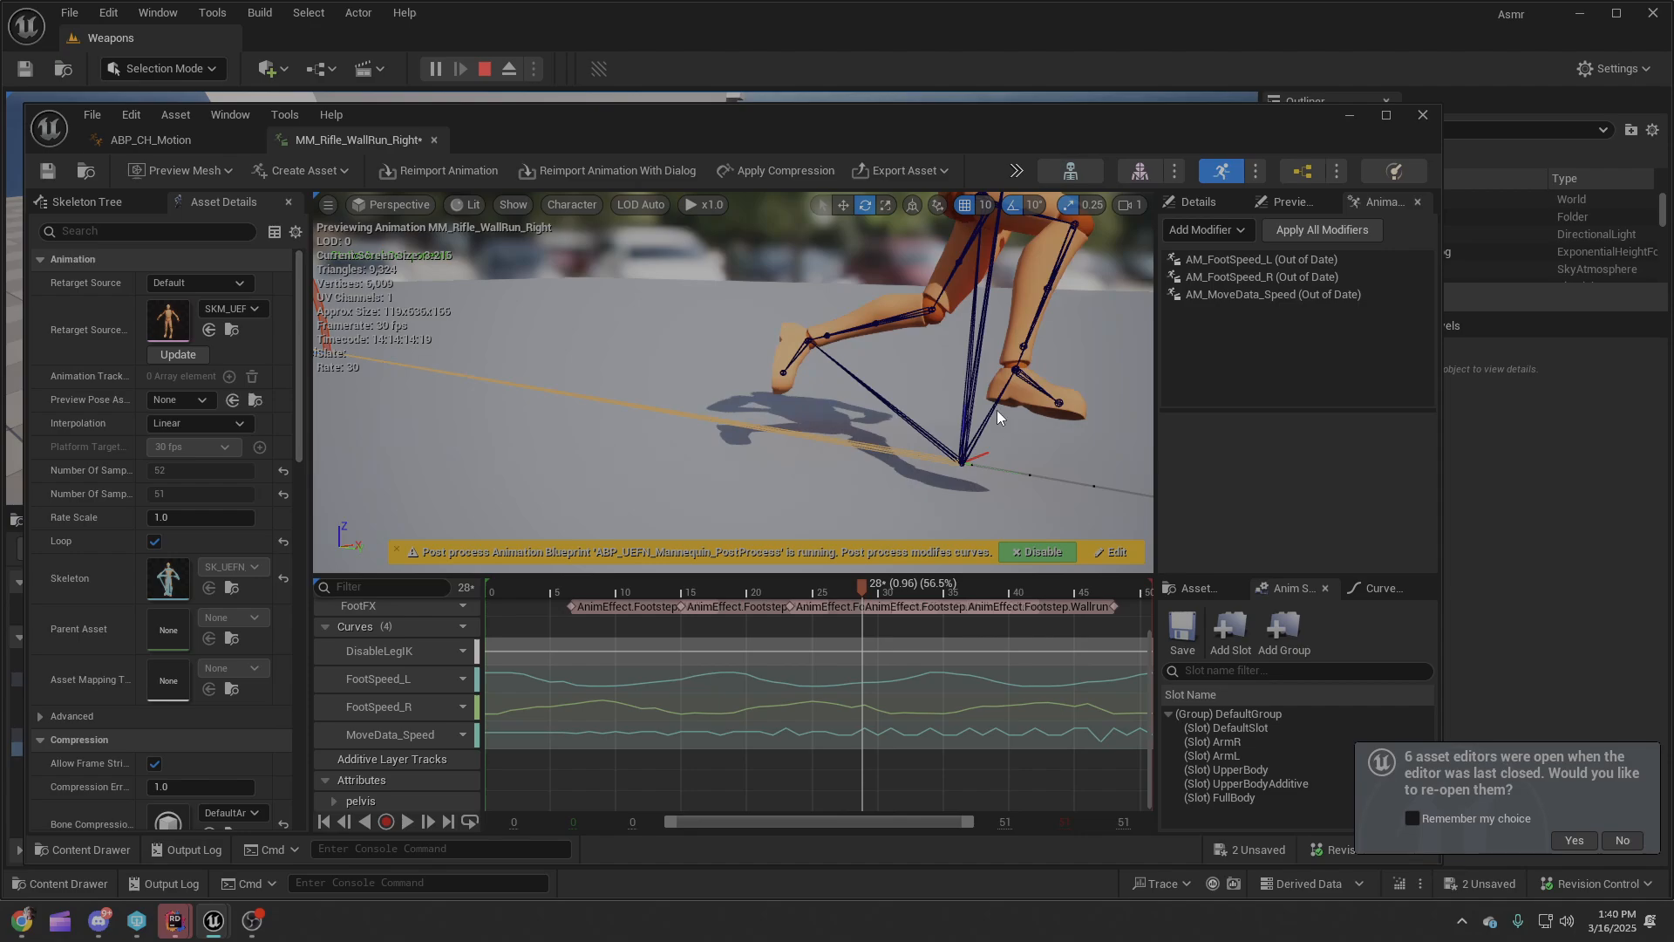
right_drag(959, 351, 837, 341)
key(d)
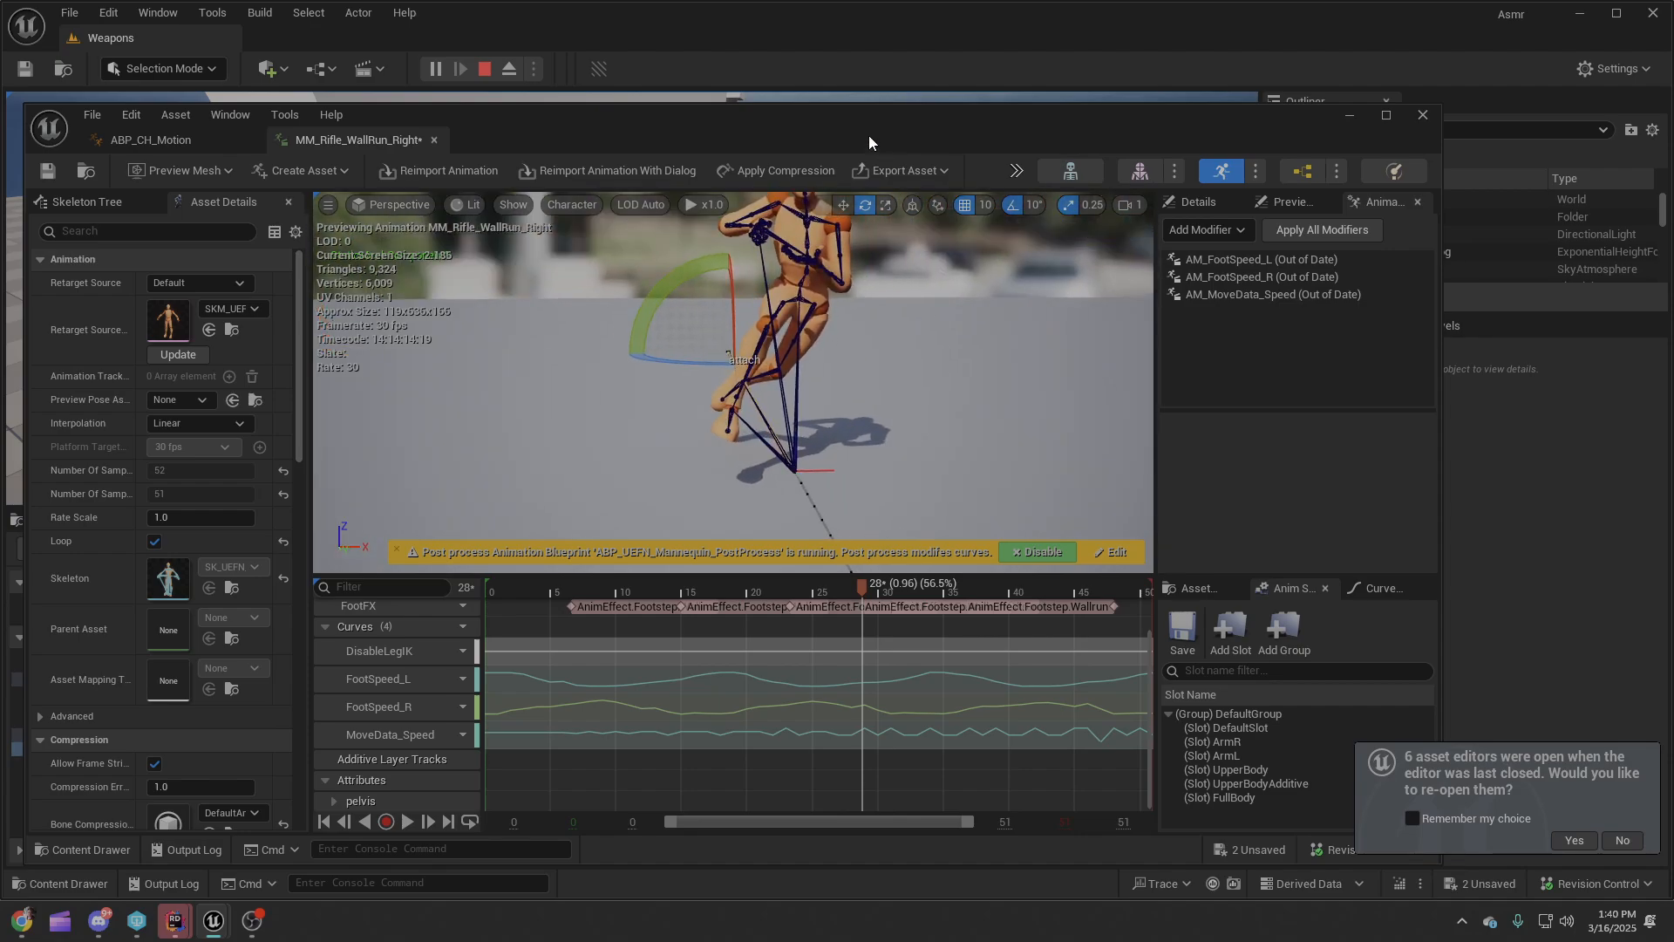
Open the MM_Rifle_WallRun_Left animation from the Animations folder with its editor window over the level.
drag(869, 135, 0, 95)
click(1192, 672)
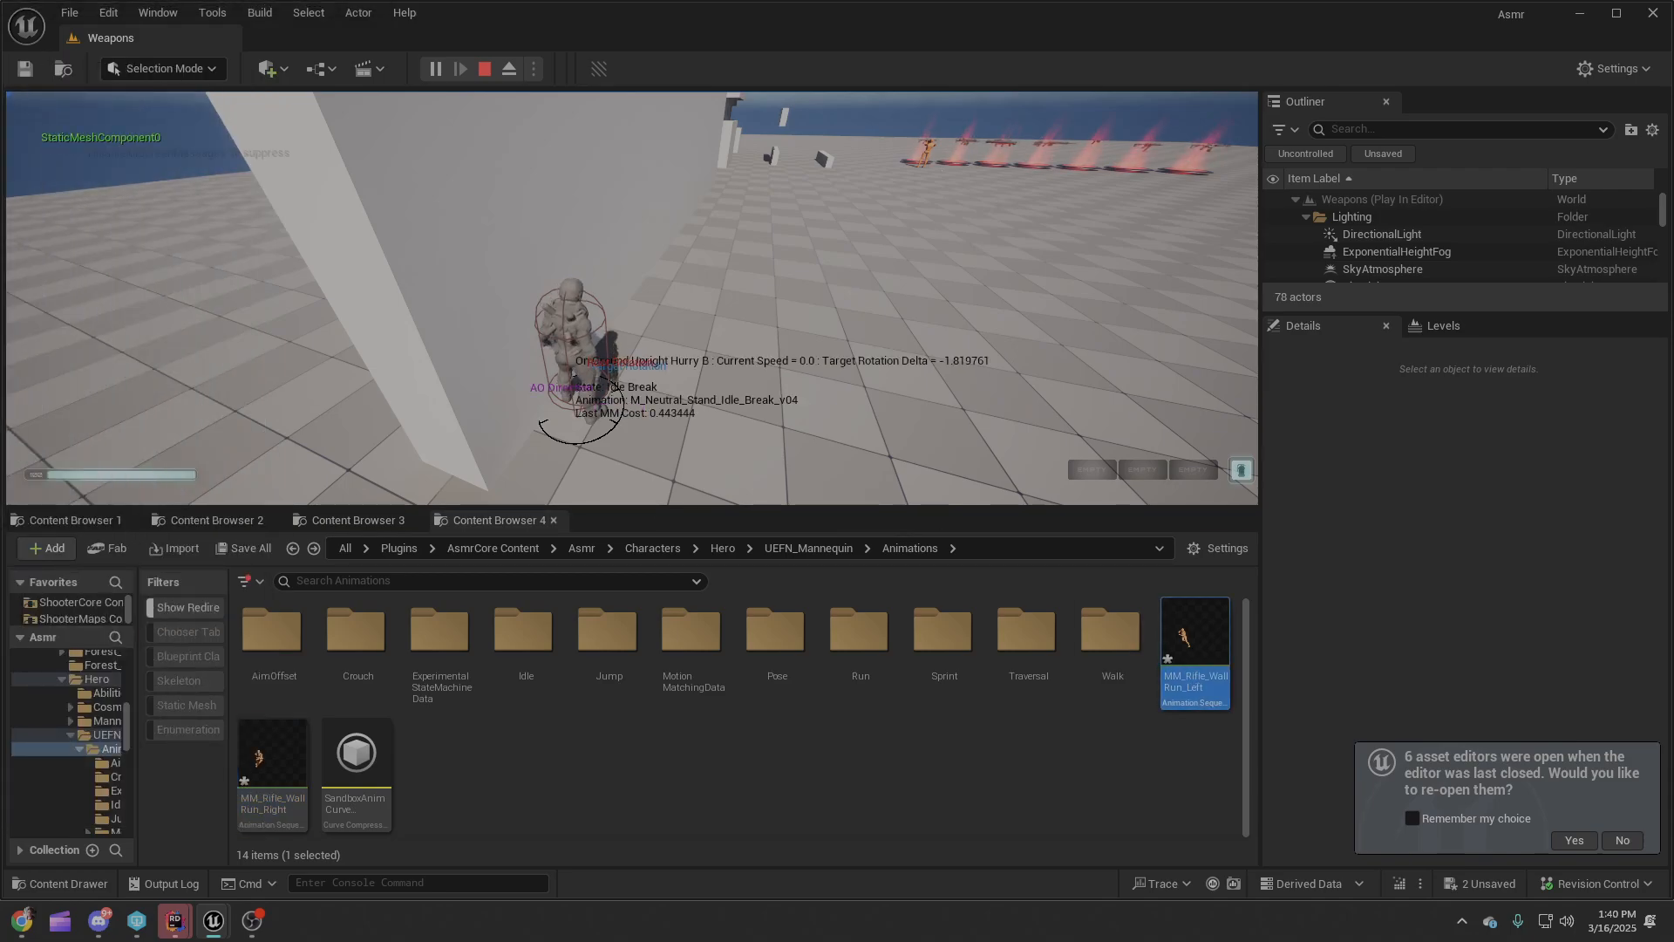
double_click(1193, 672)
drag(853, 117, 969, 117)
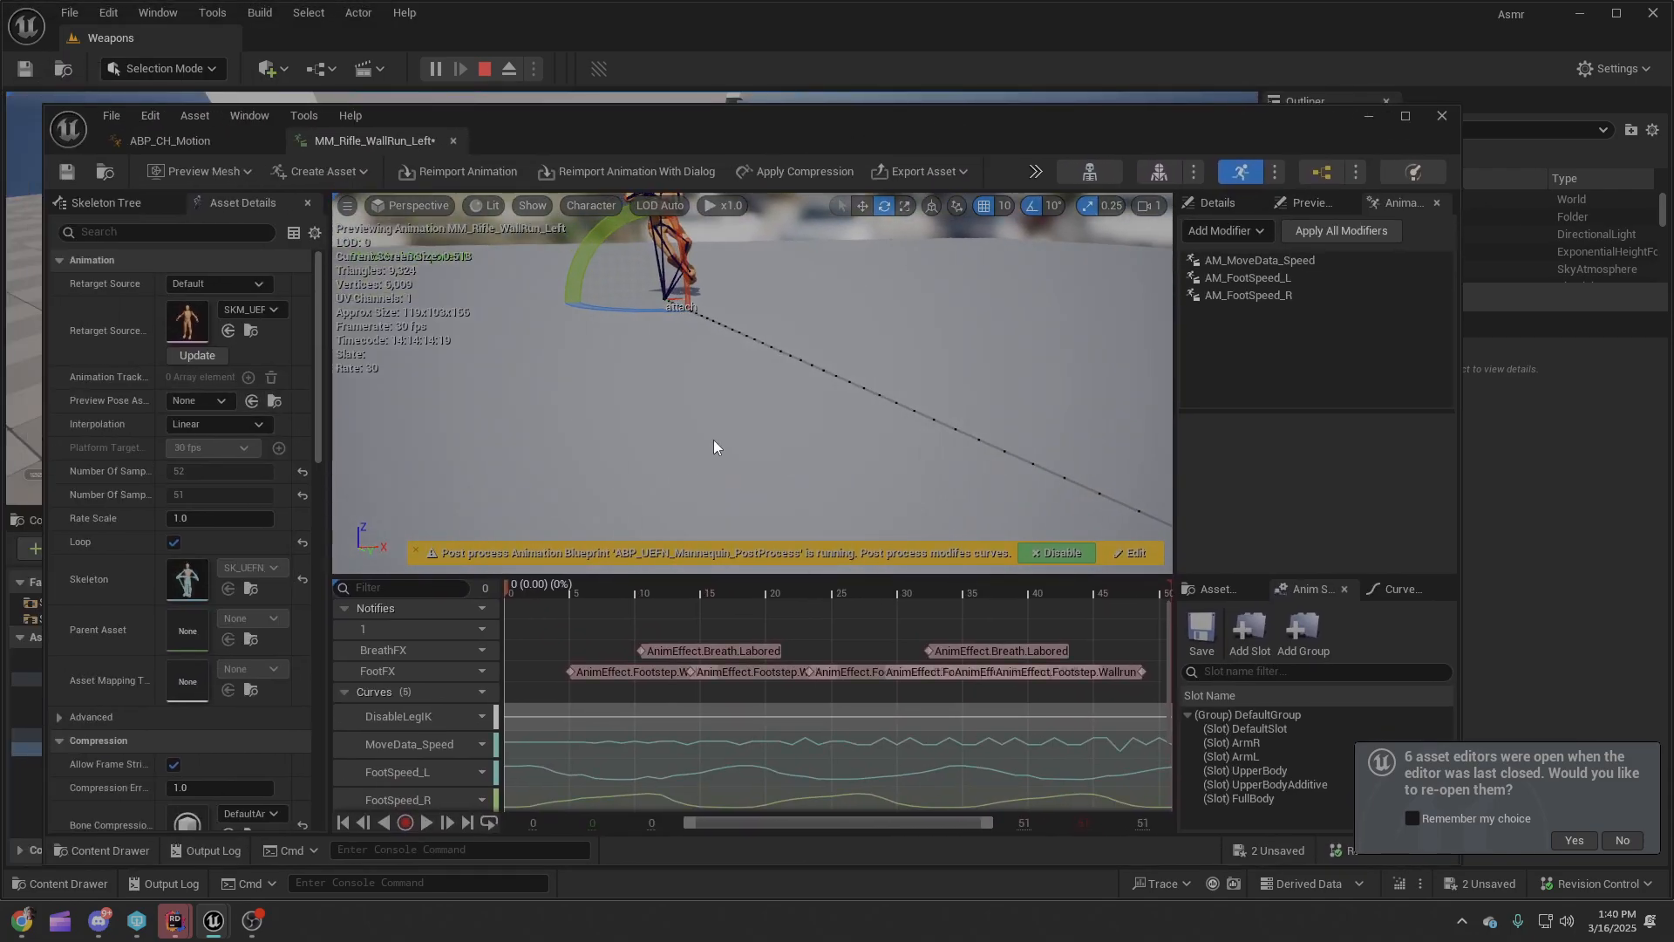
Scrub MM_Rifle_WallRun_Left to about frame 25 and examine its foot placement and its list of curves.
drag(507, 584, 840, 584)
right_drag(752, 384, 856, 446)
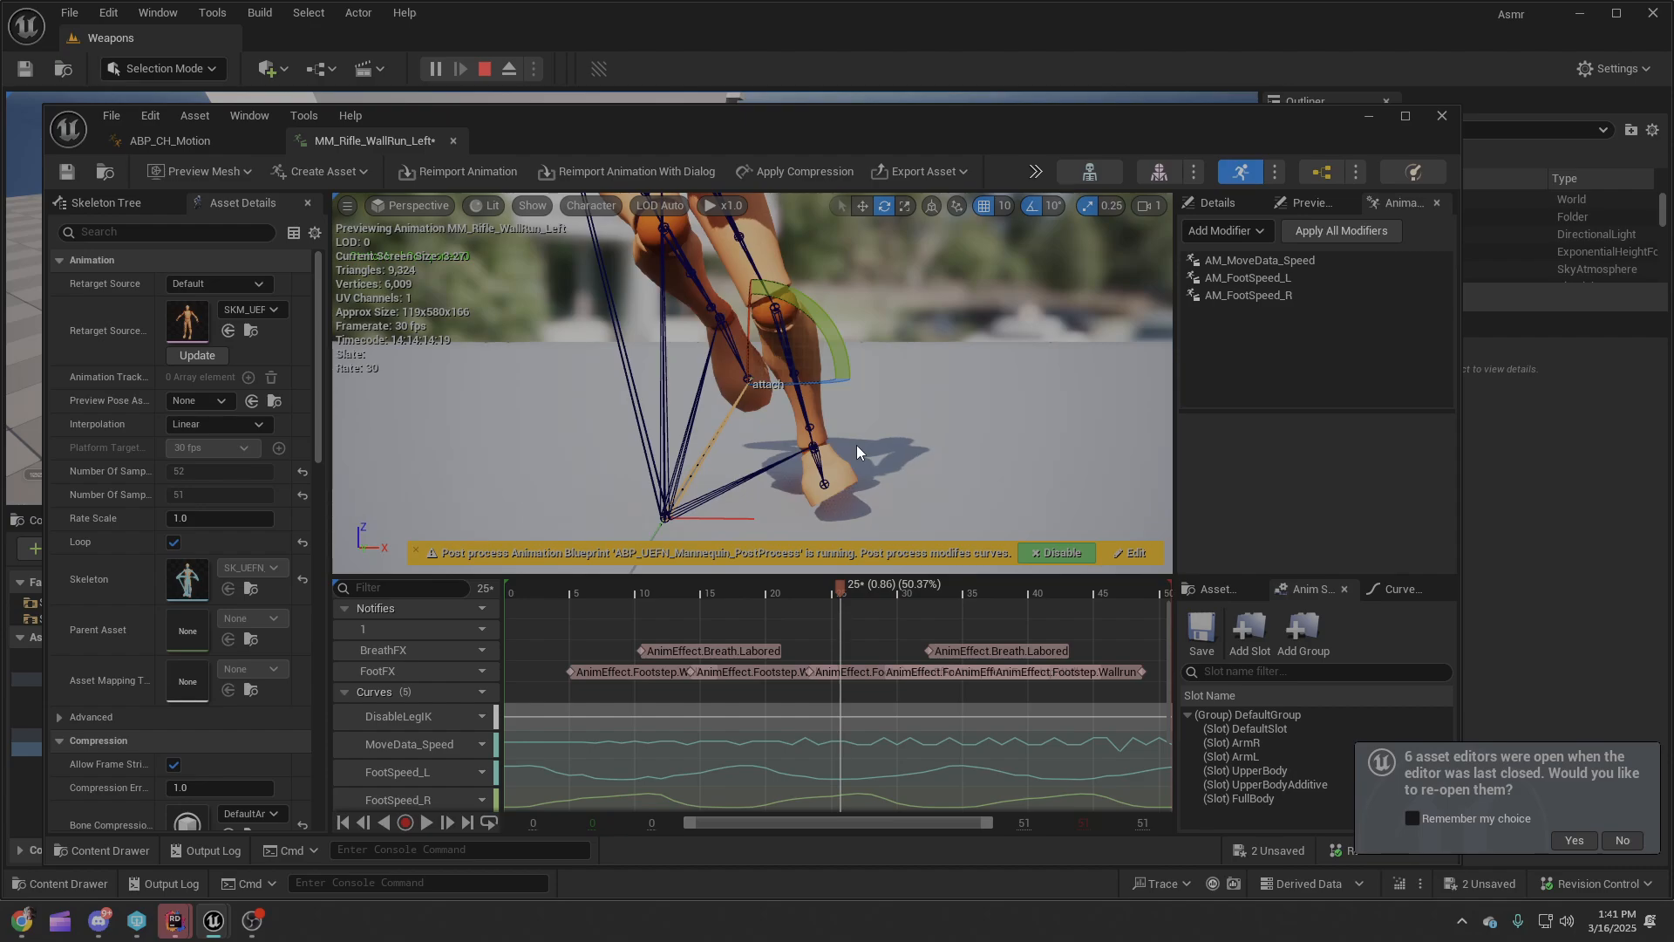
right_drag(814, 417, 955, 279)
key(s)
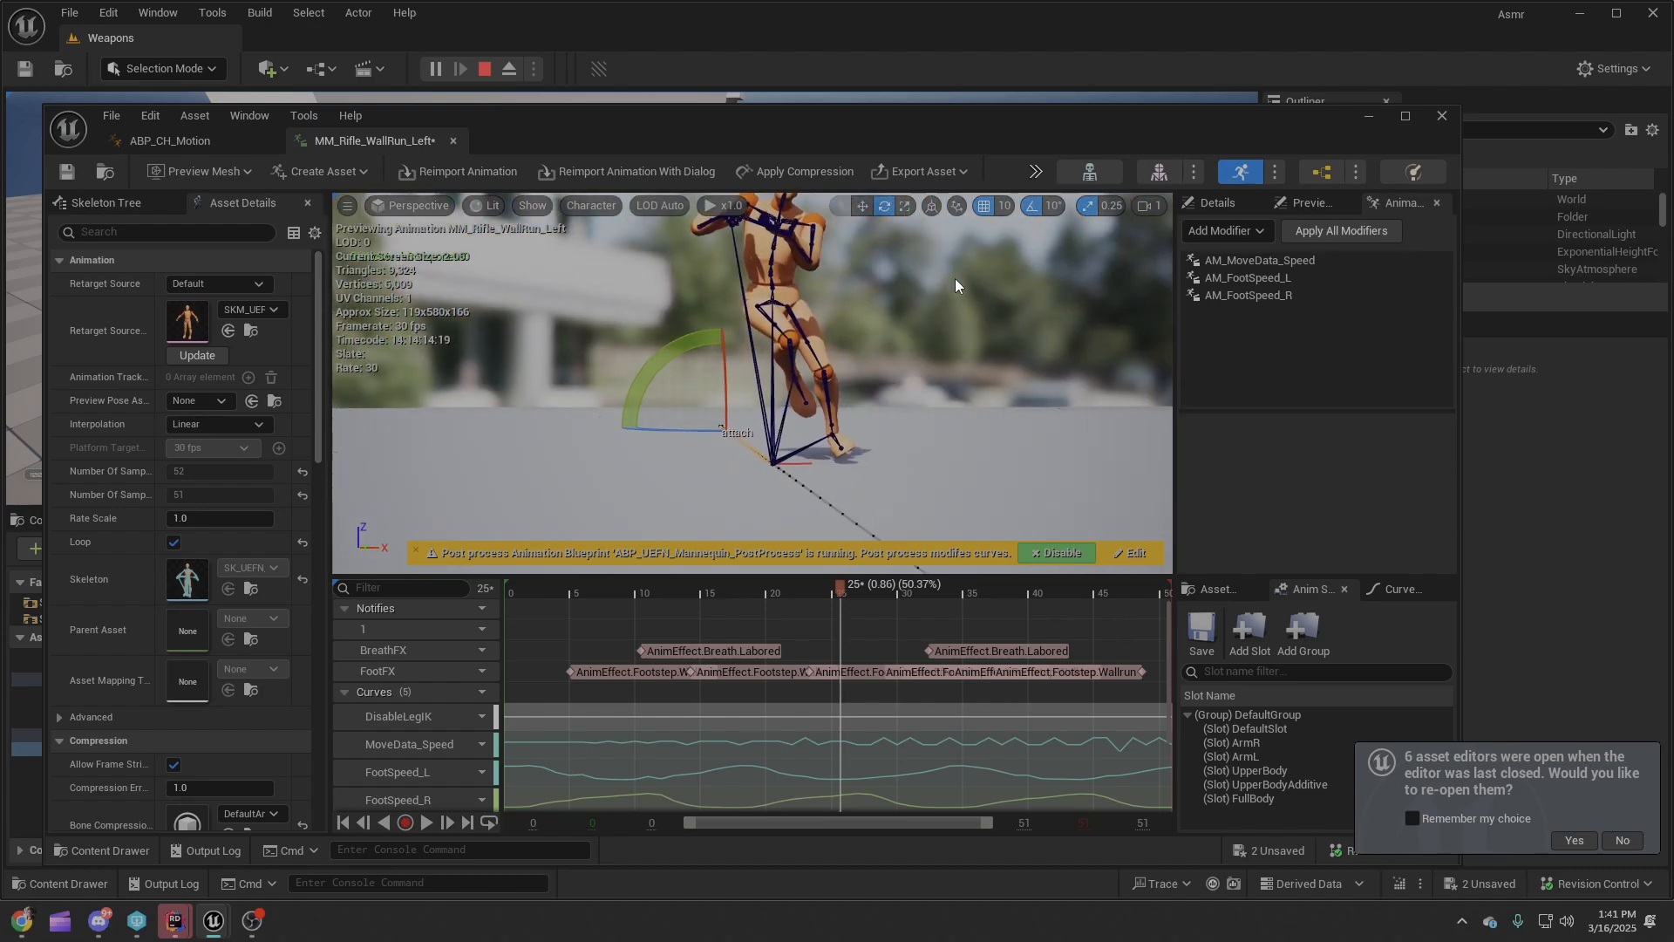
drag(904, 134, 0, 0)
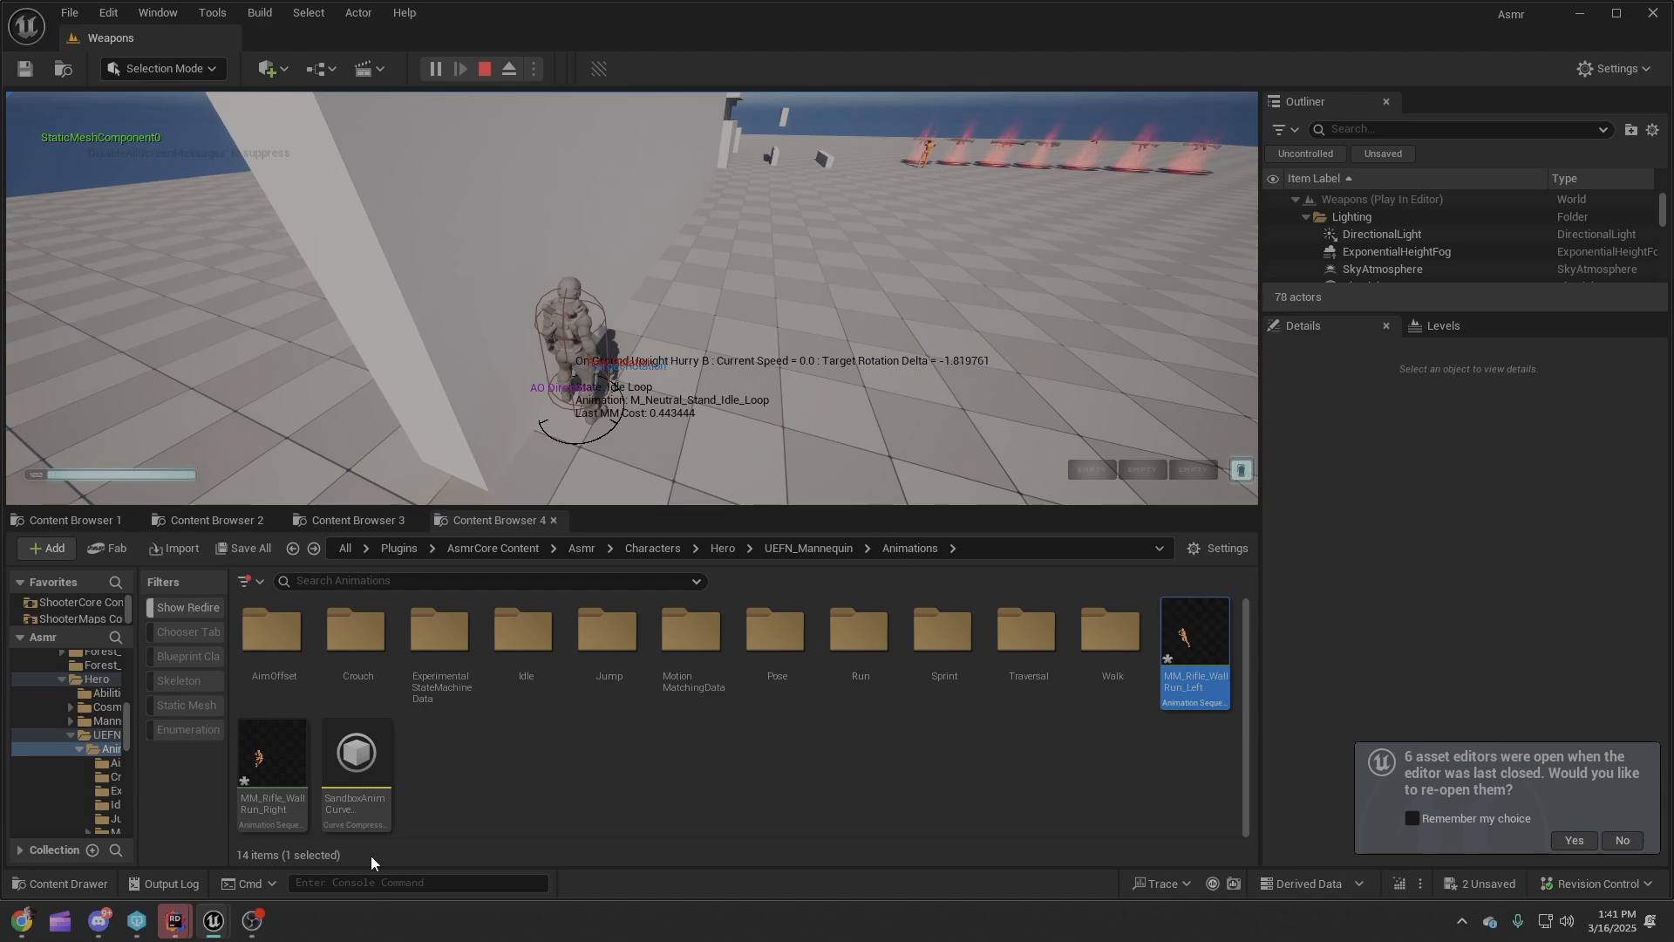
drag(0, 248, 951, 193)
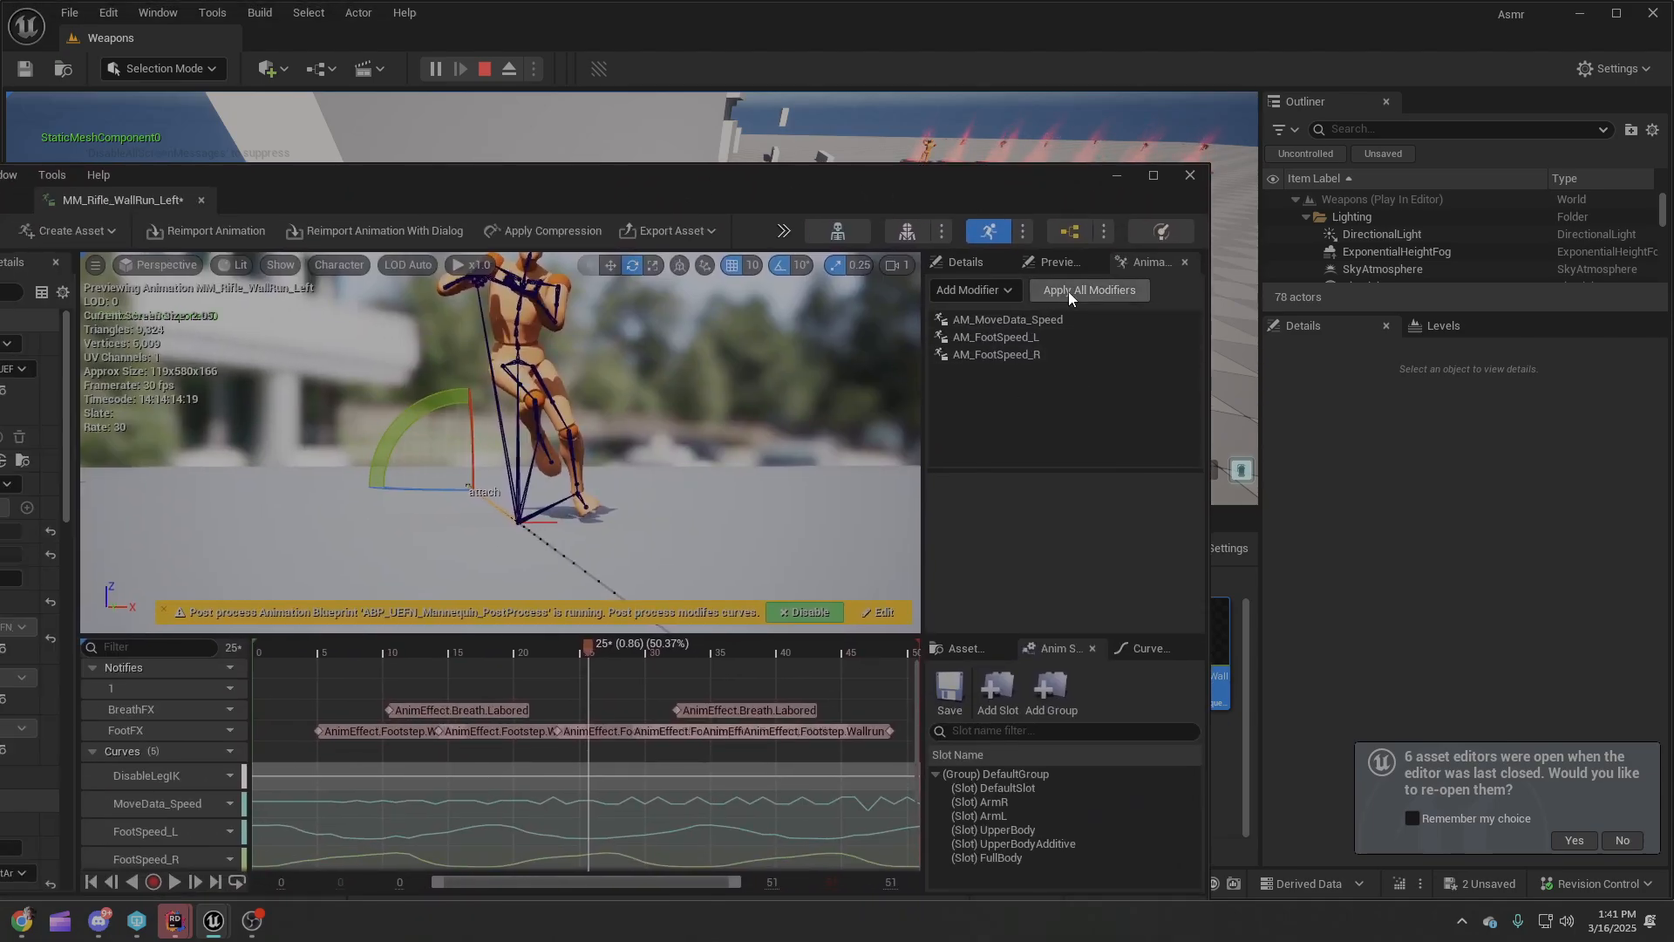
drag(513, 200, 684, 90)
scroll(390, 717, down, 3)
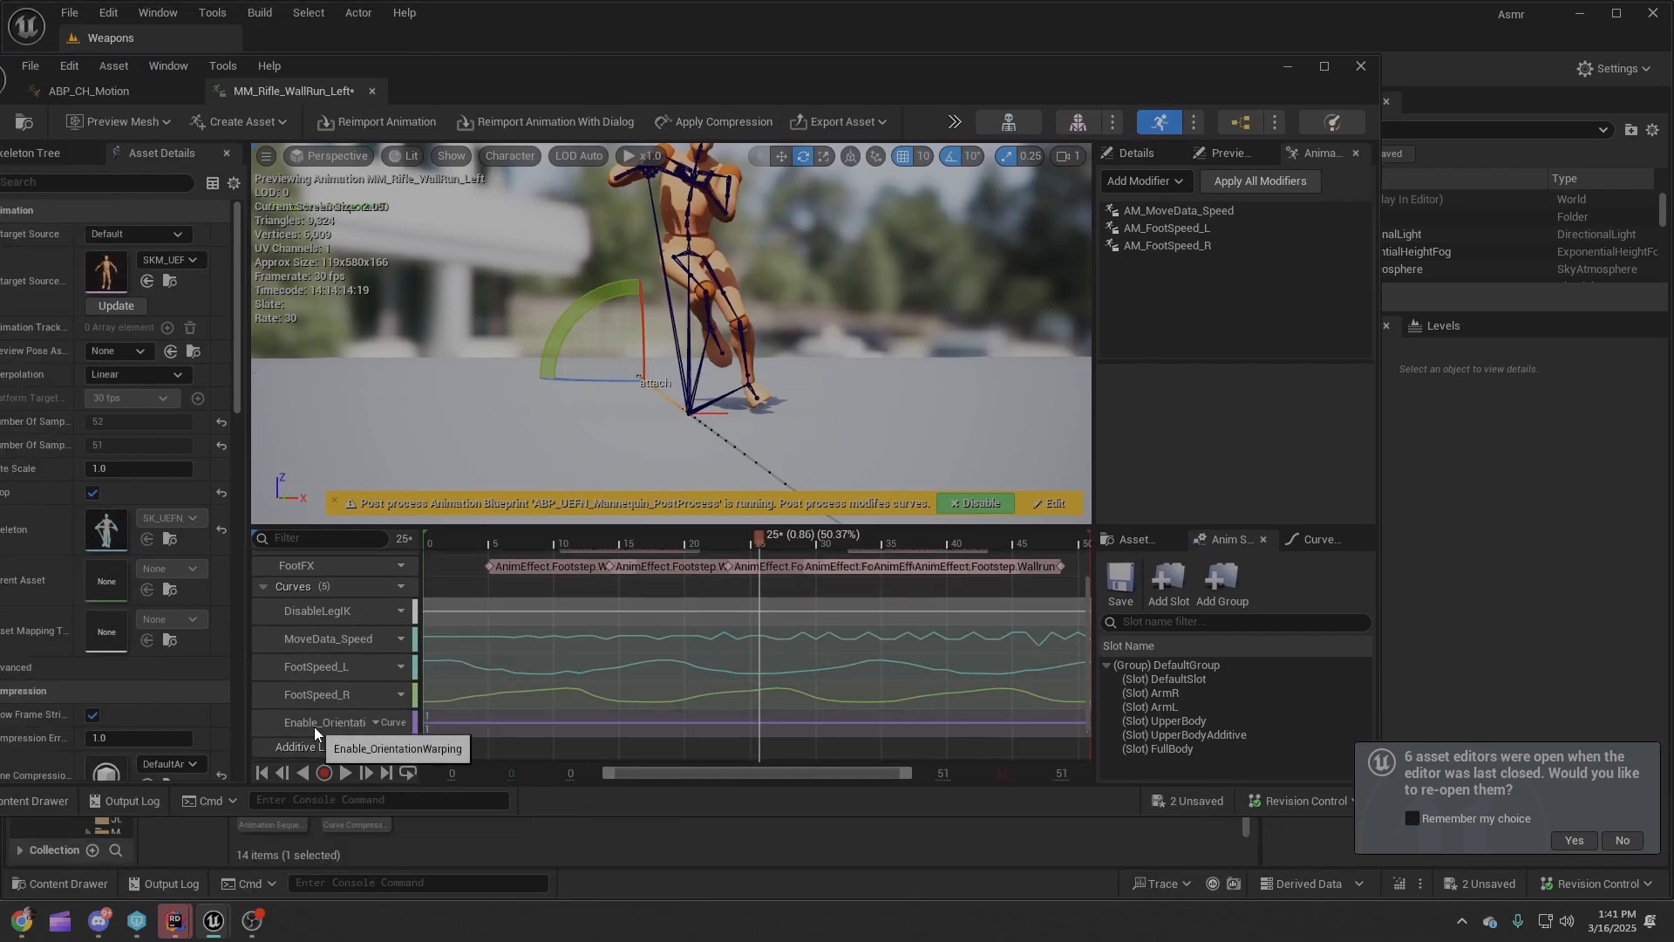
Switch to ABP_CH_Motion and examine the Enable_PlayRateWarping curve lookup in the Get_DynamicPlayRate function.
drag(725, 89, 661, 146)
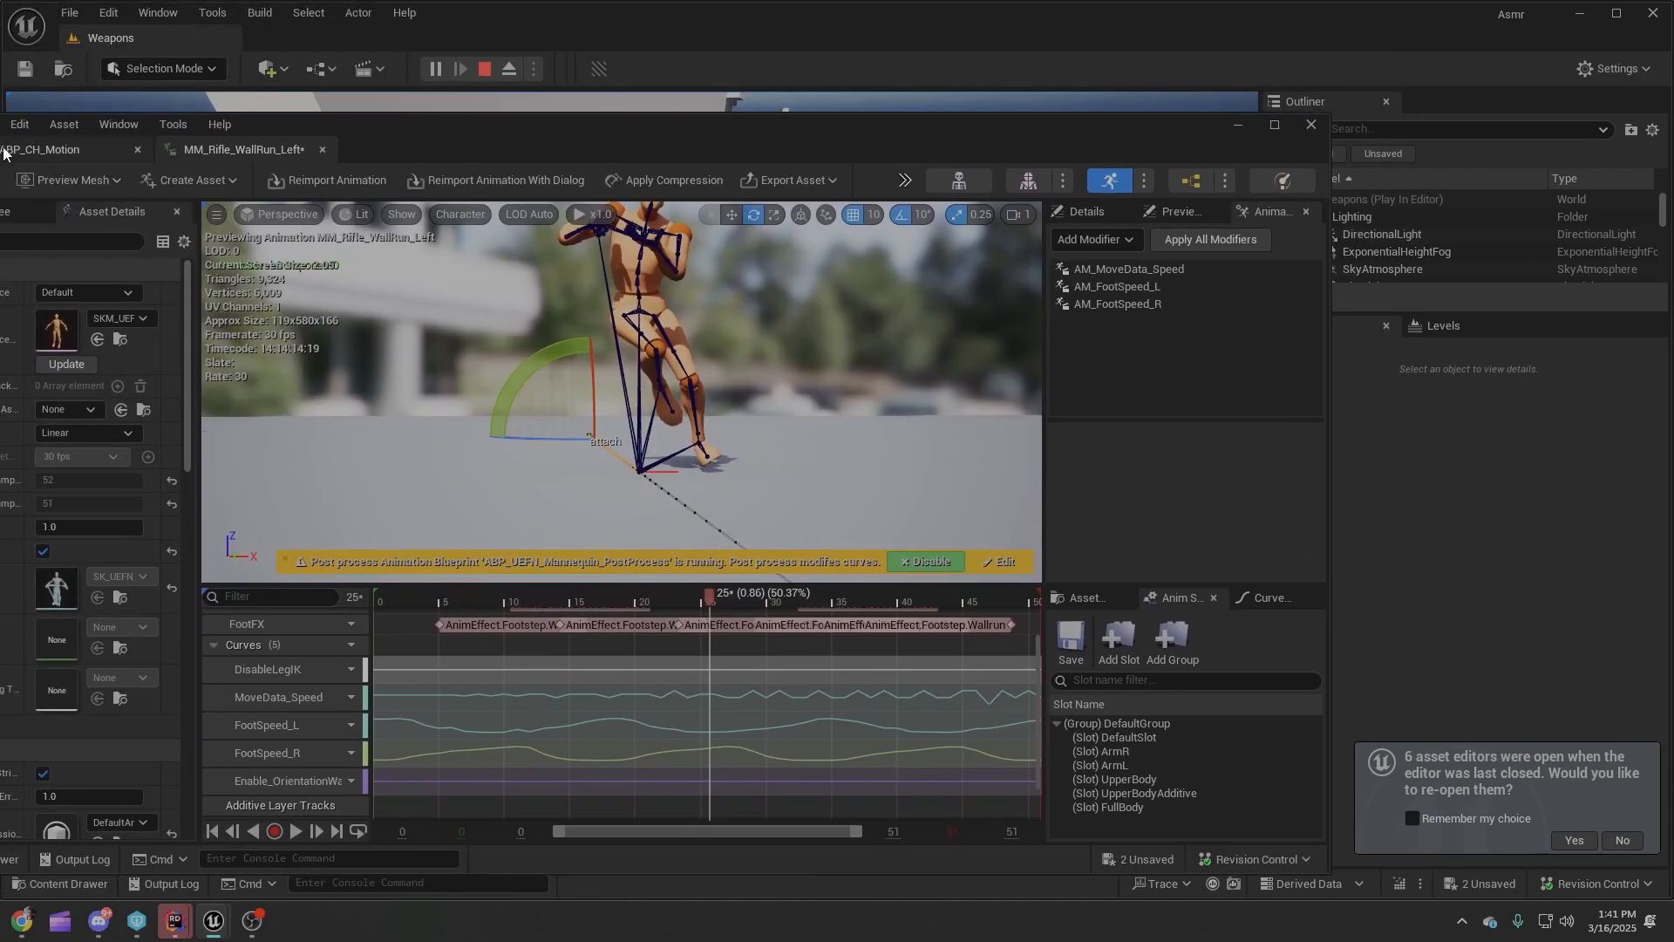
drag(4, 152, 230, 116)
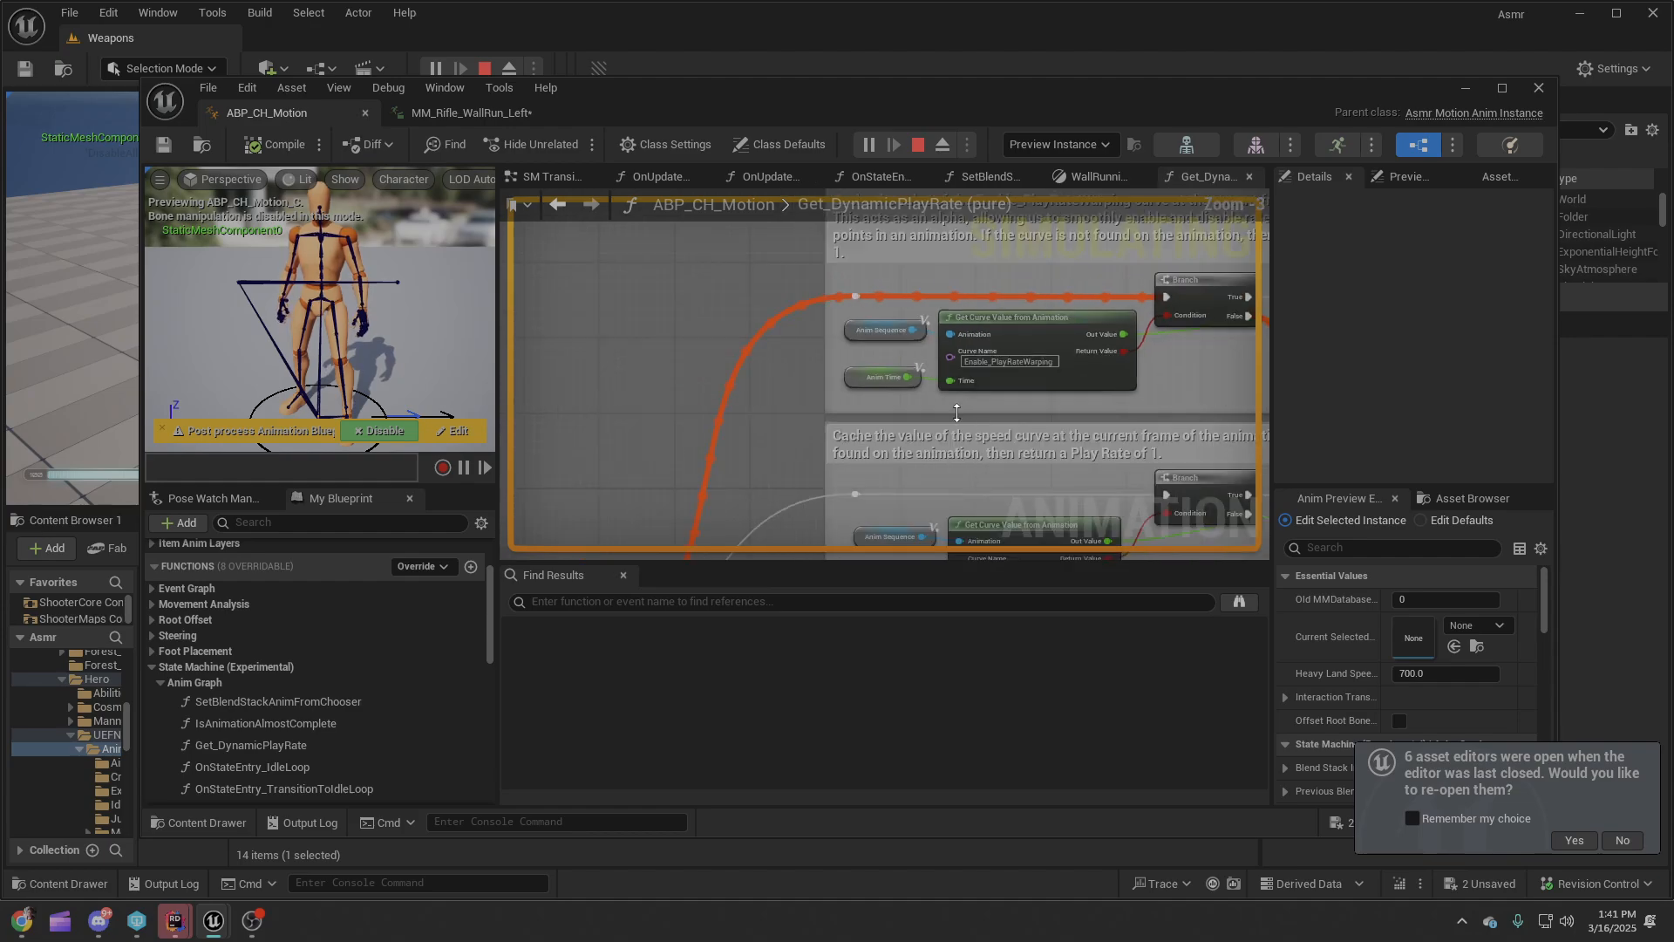
right_drag(980, 407, 747, 434)
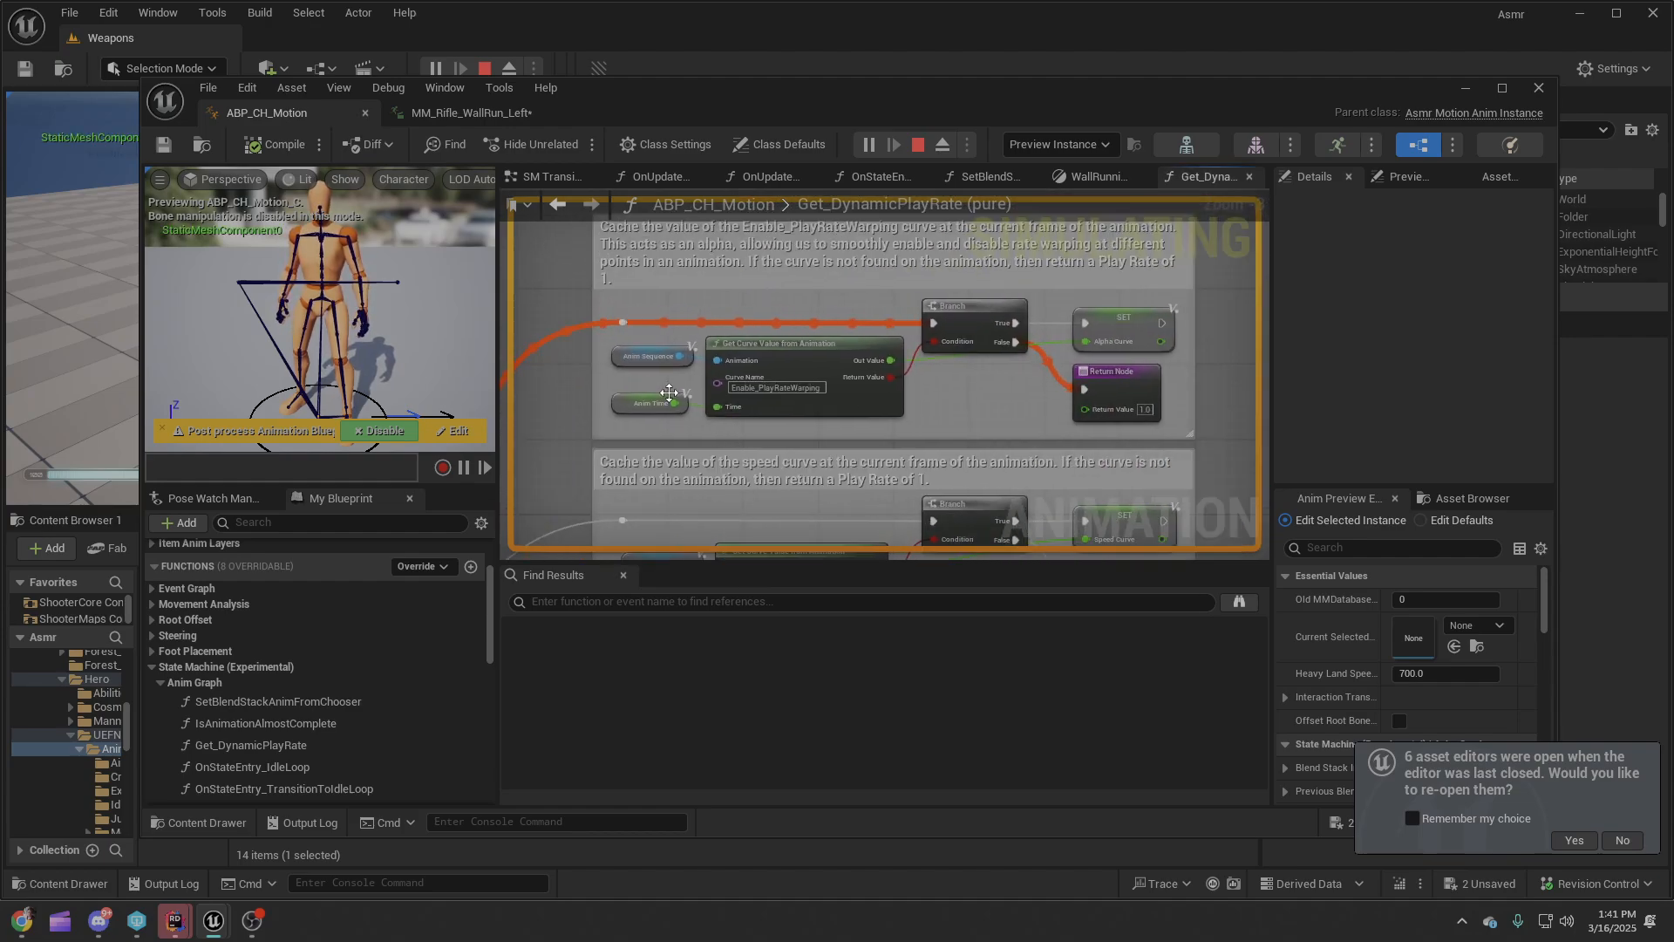
click(767, 388)
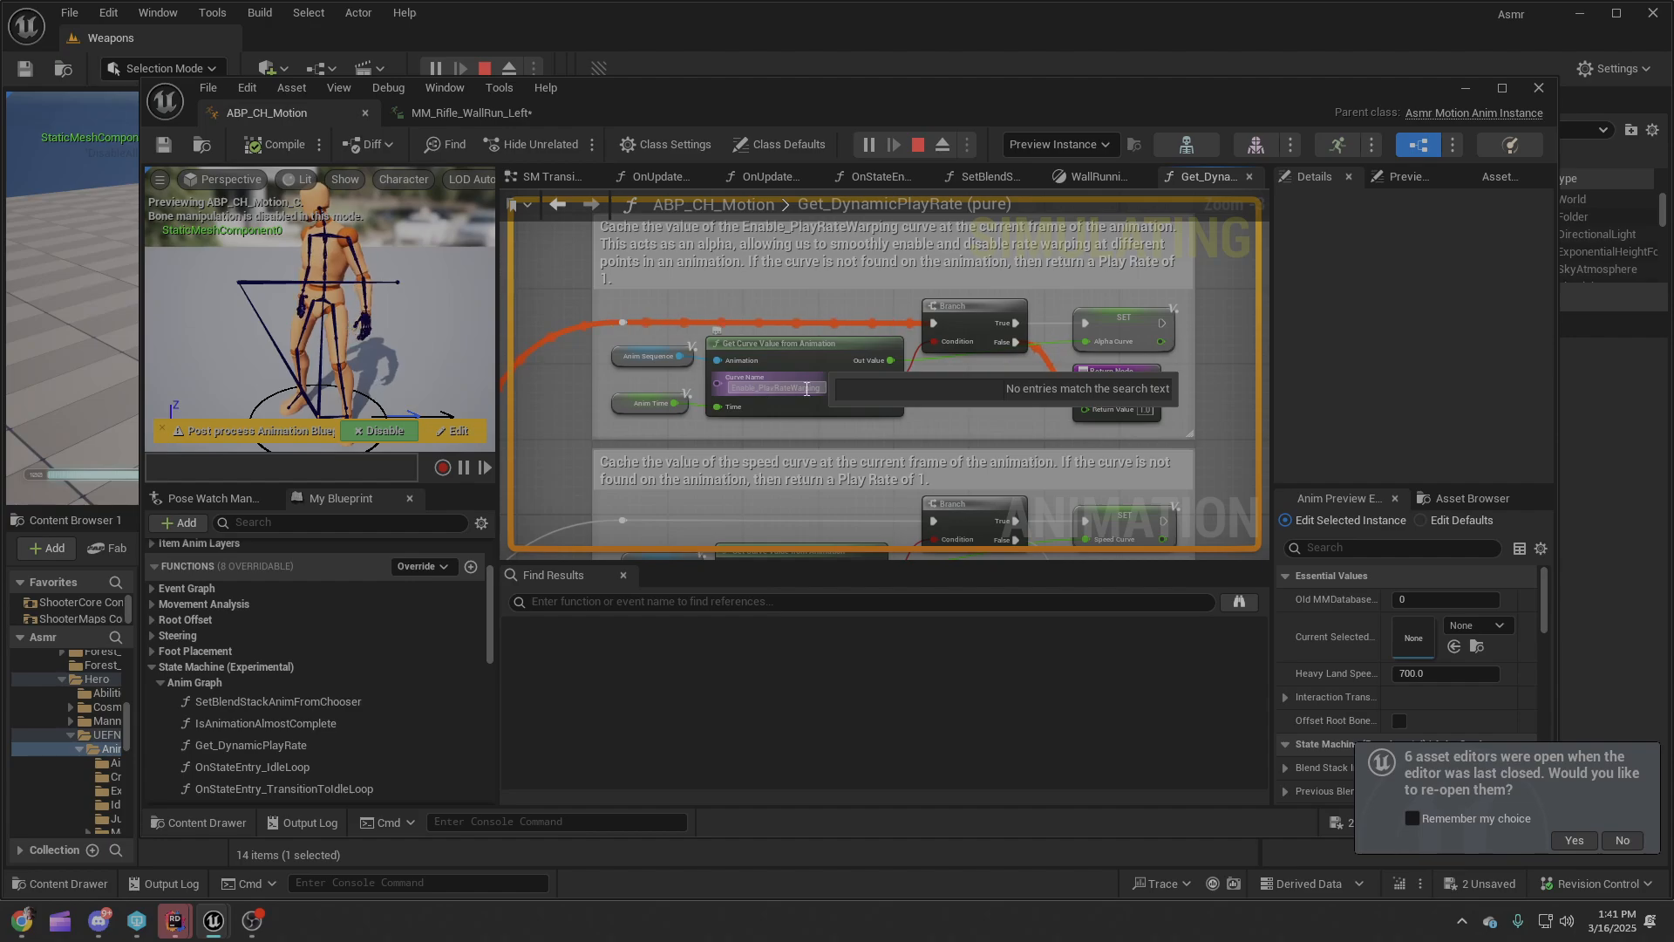
click(793, 416)
scroll(793, 416, down, 1)
right_drag(793, 416, 1052, 262)
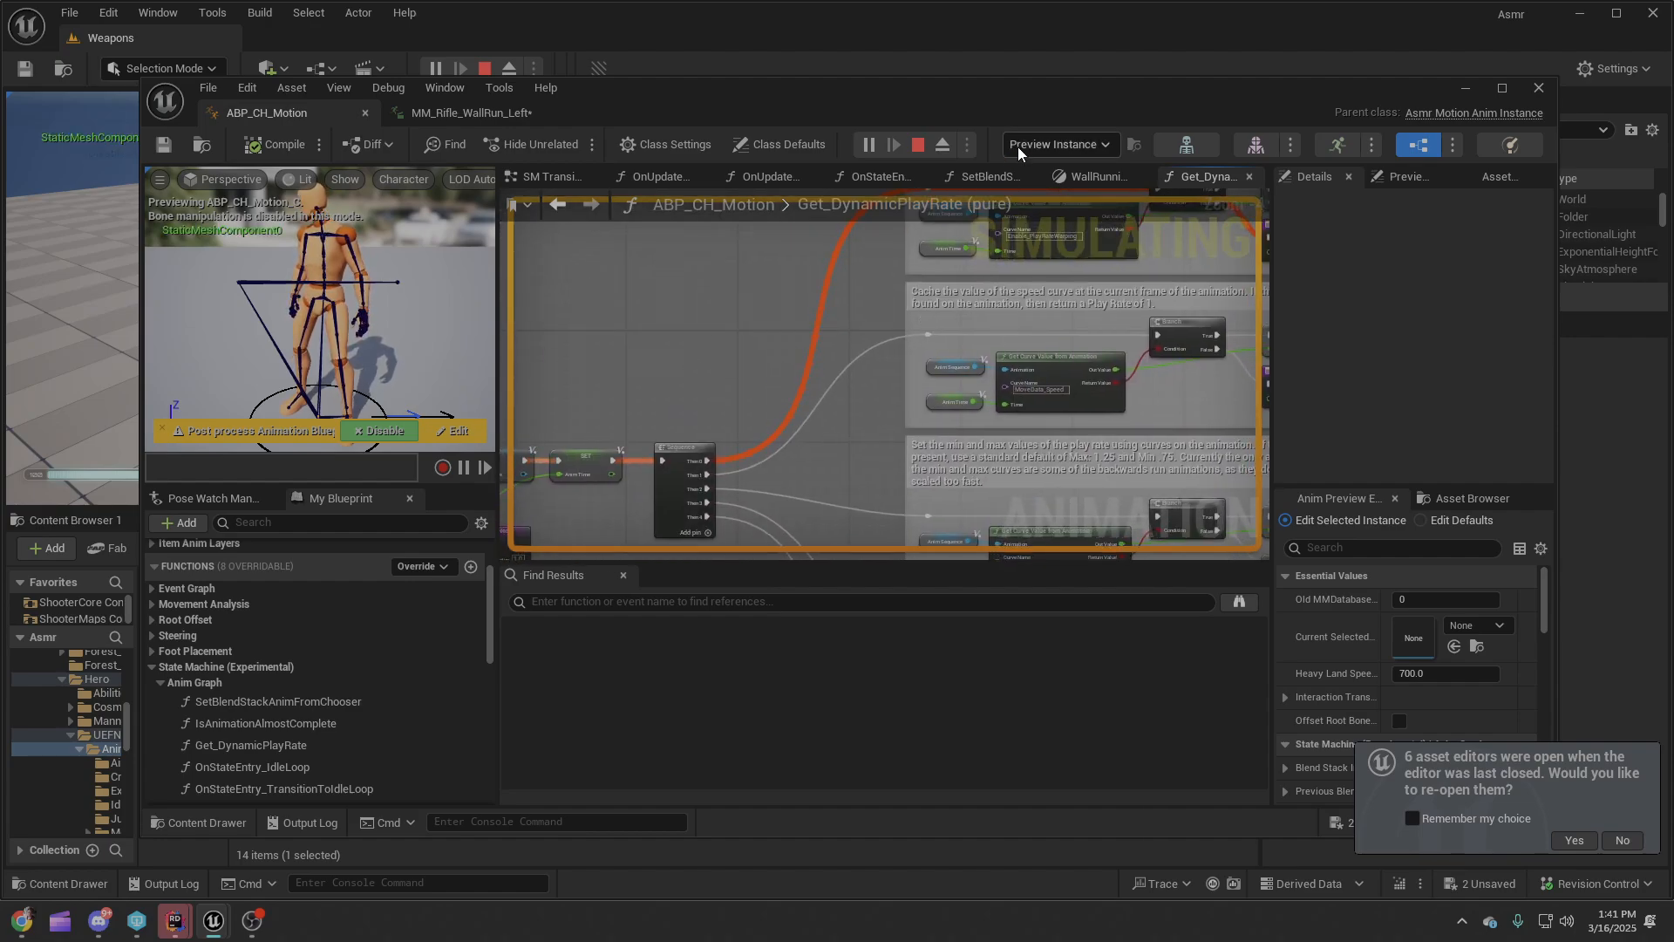
Examine how Get_DynamicPlayRate branches on the Enable_PlayRateWarping and MoveData_Speed curves, and select the Enable_PlayRateWarping curve name.
drag(1049, 96, 0, 105)
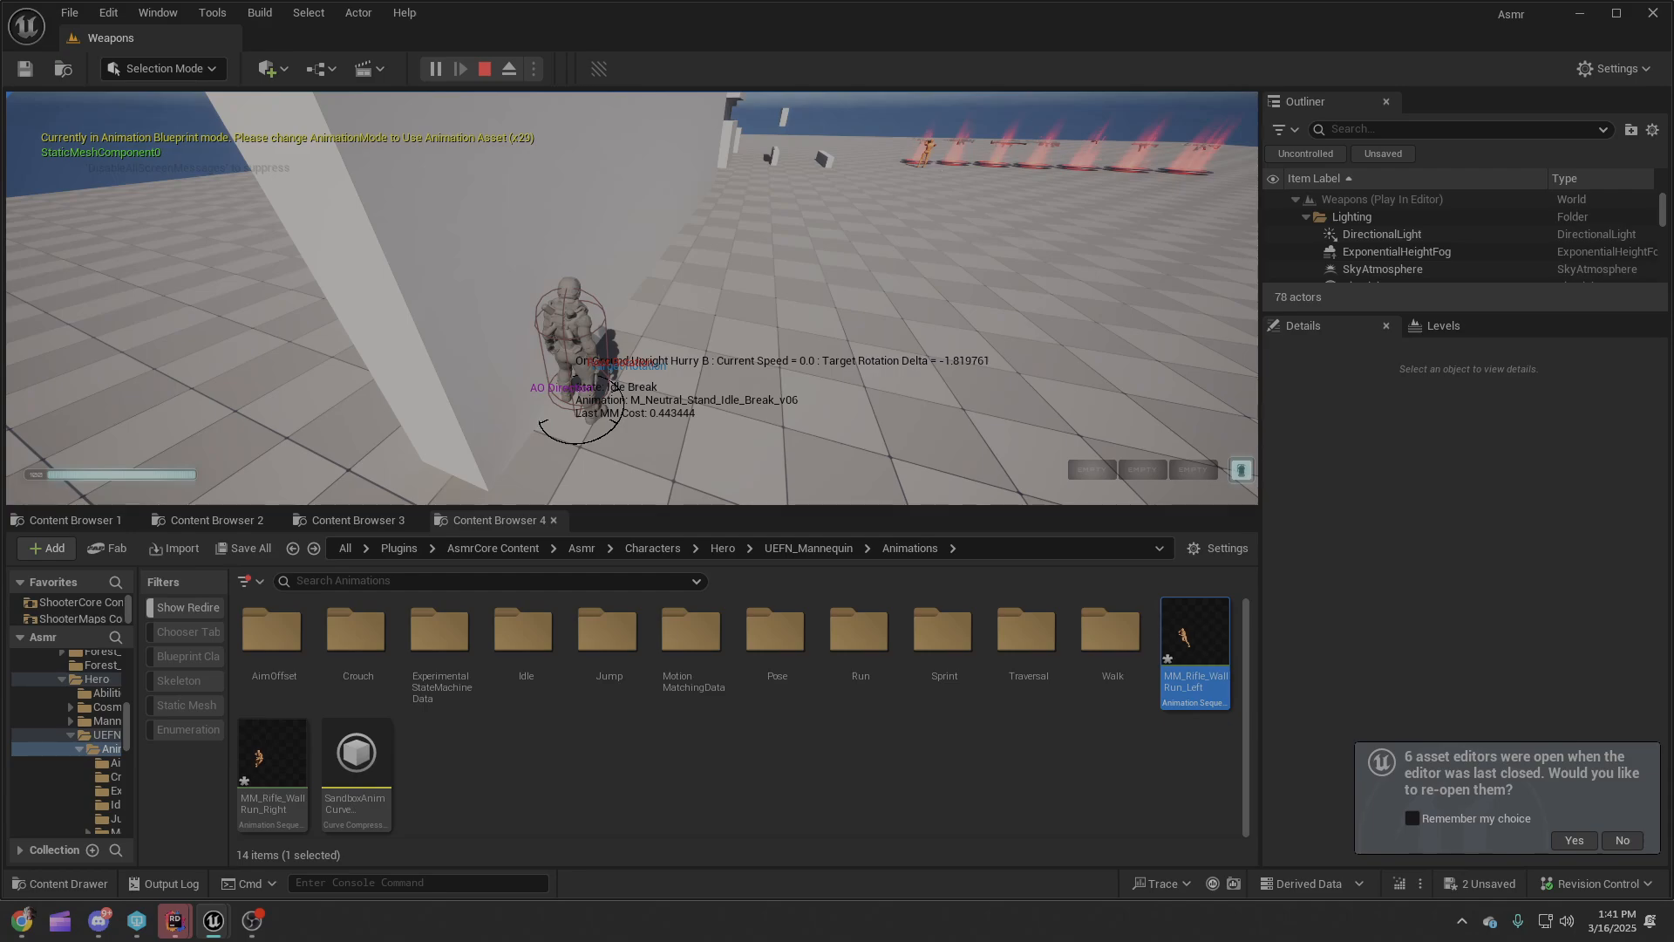
drag(0, 155, 1067, 160)
right_drag(965, 400, 910, 445)
scroll(720, 430, down, 2)
scroll(904, 385, up, 5)
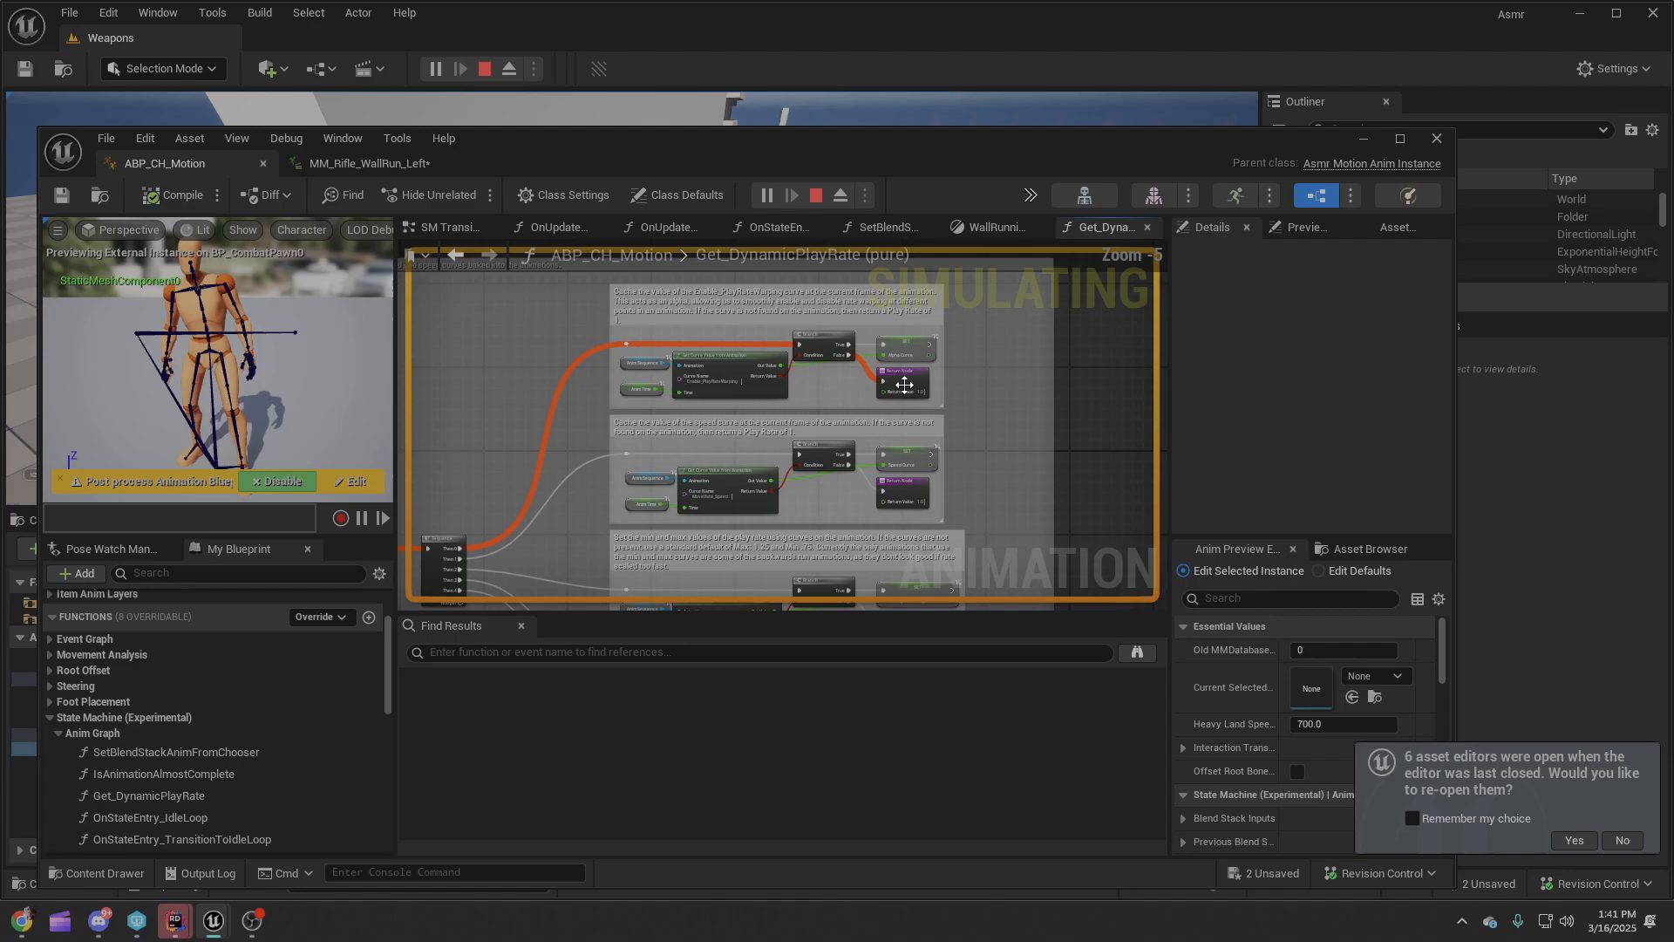
scroll(824, 412, down, 3)
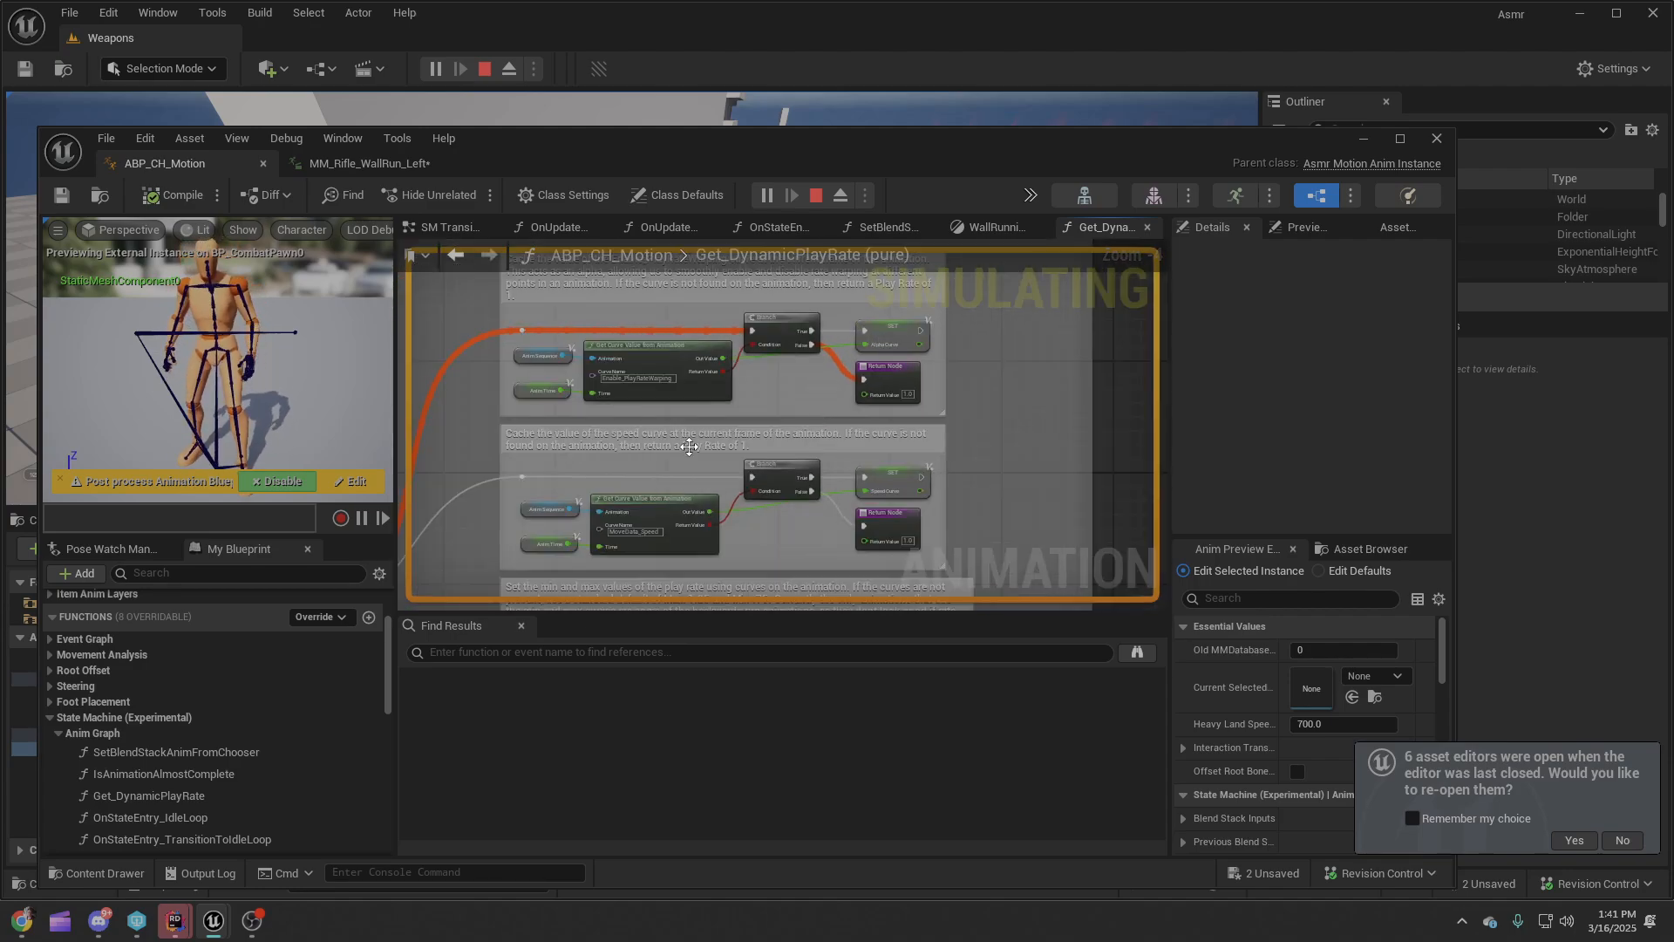
scroll(610, 458, up, 3)
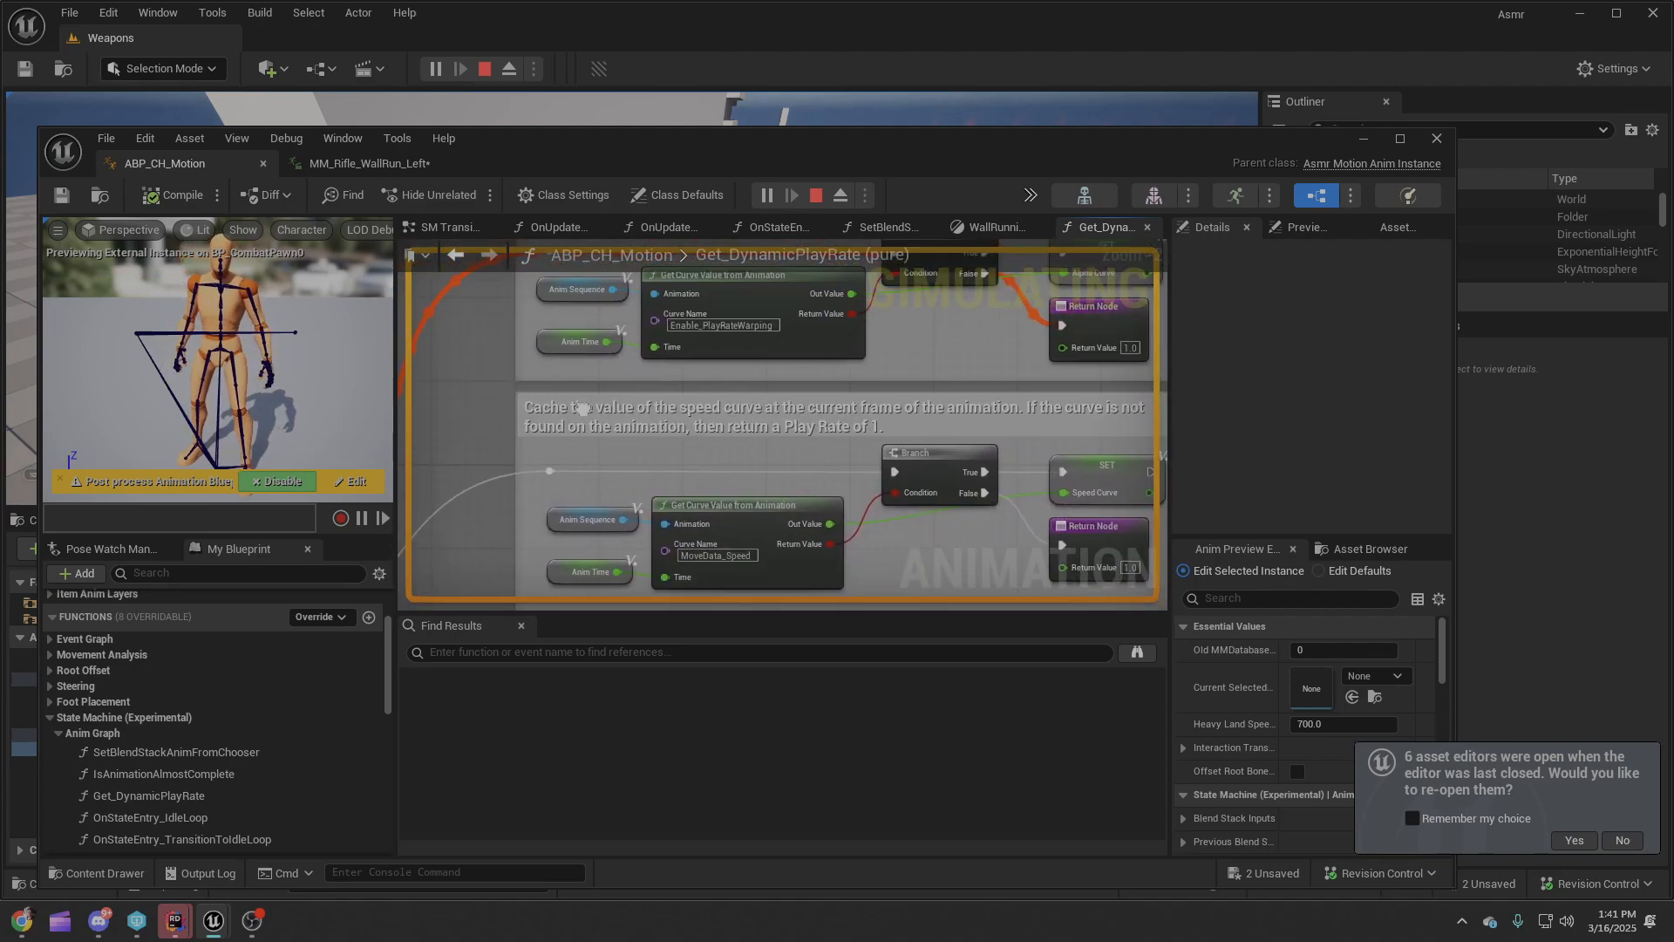
click(701, 324)
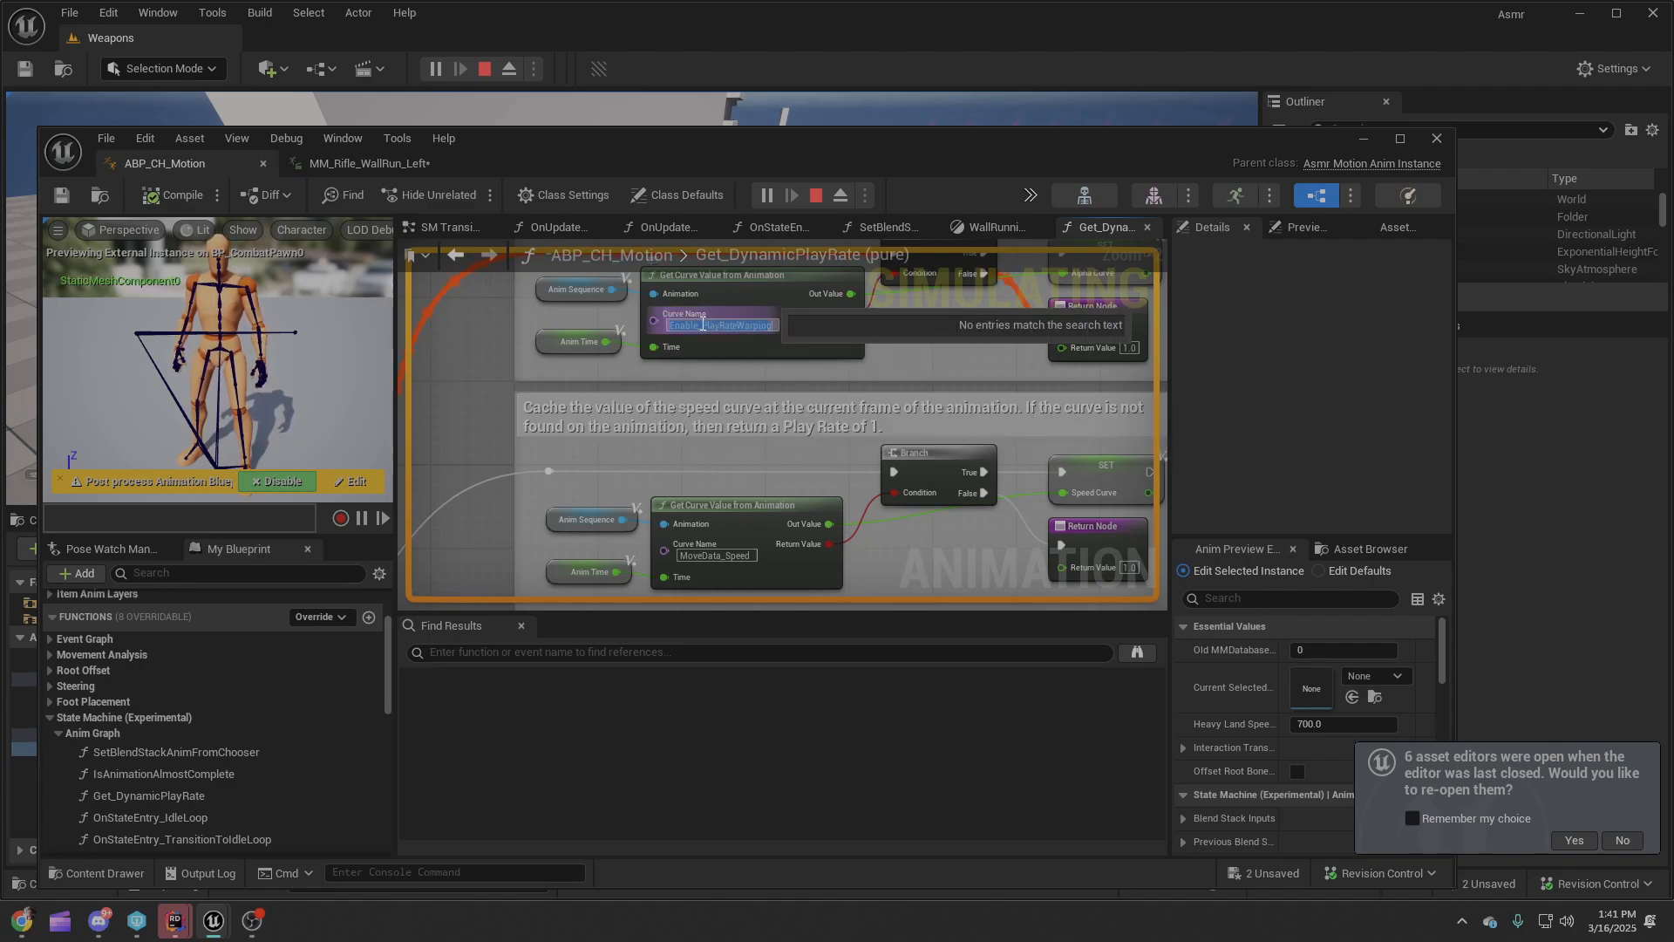
click(807, 348)
right_drag(860, 370, 759, 446)
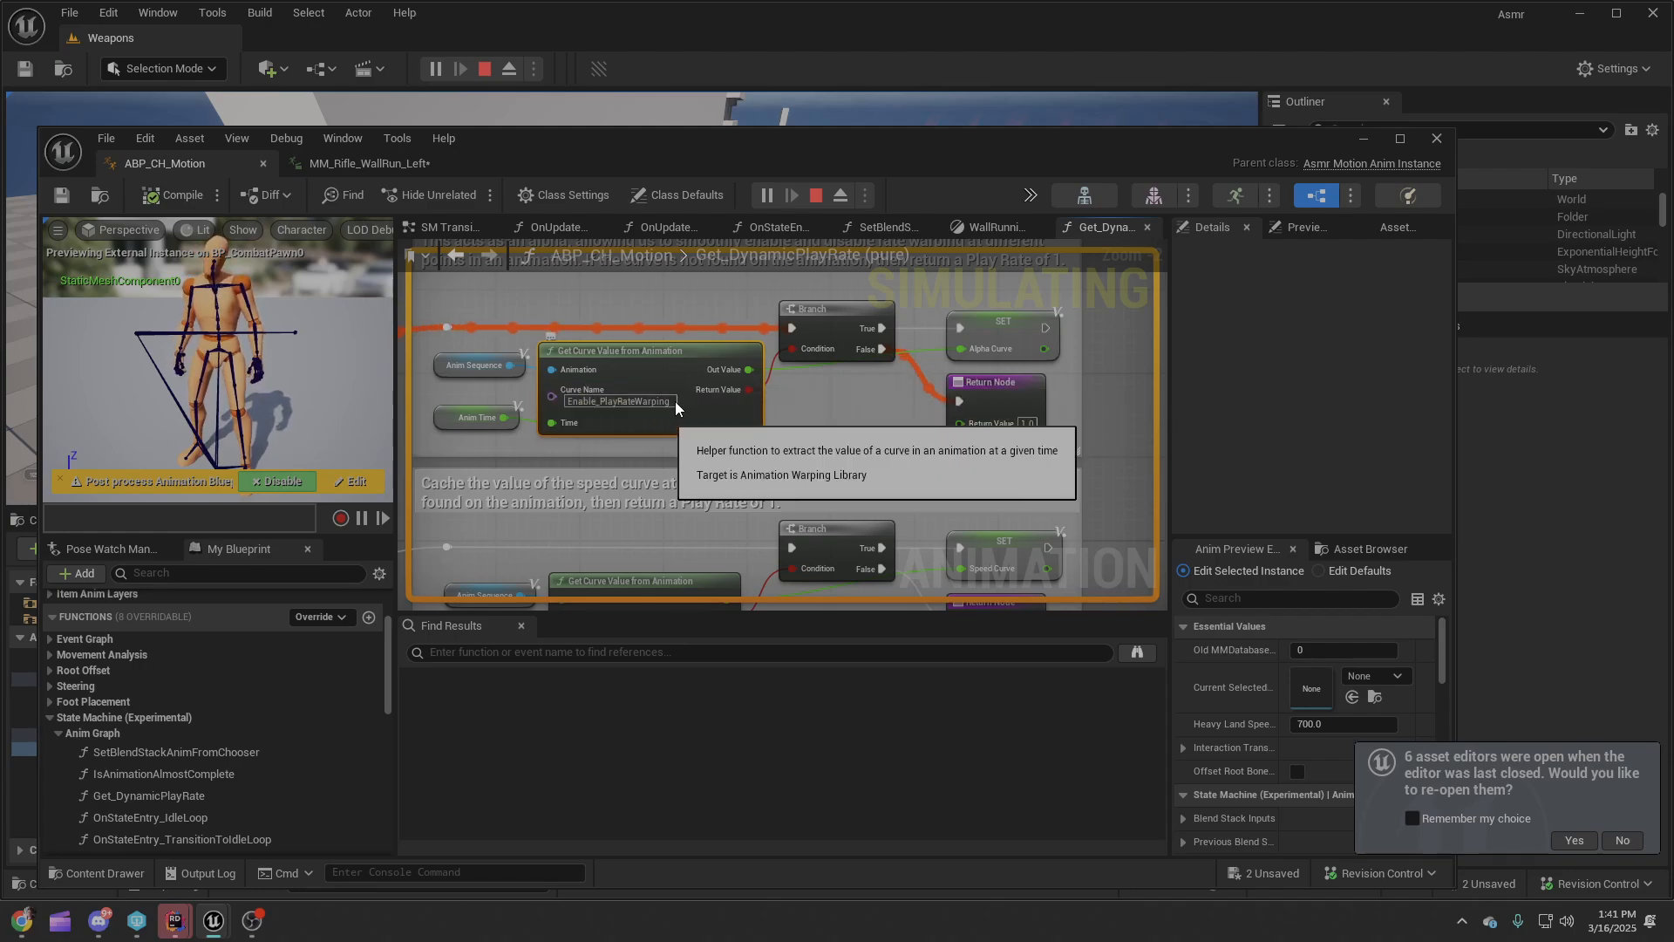
click(605, 403)
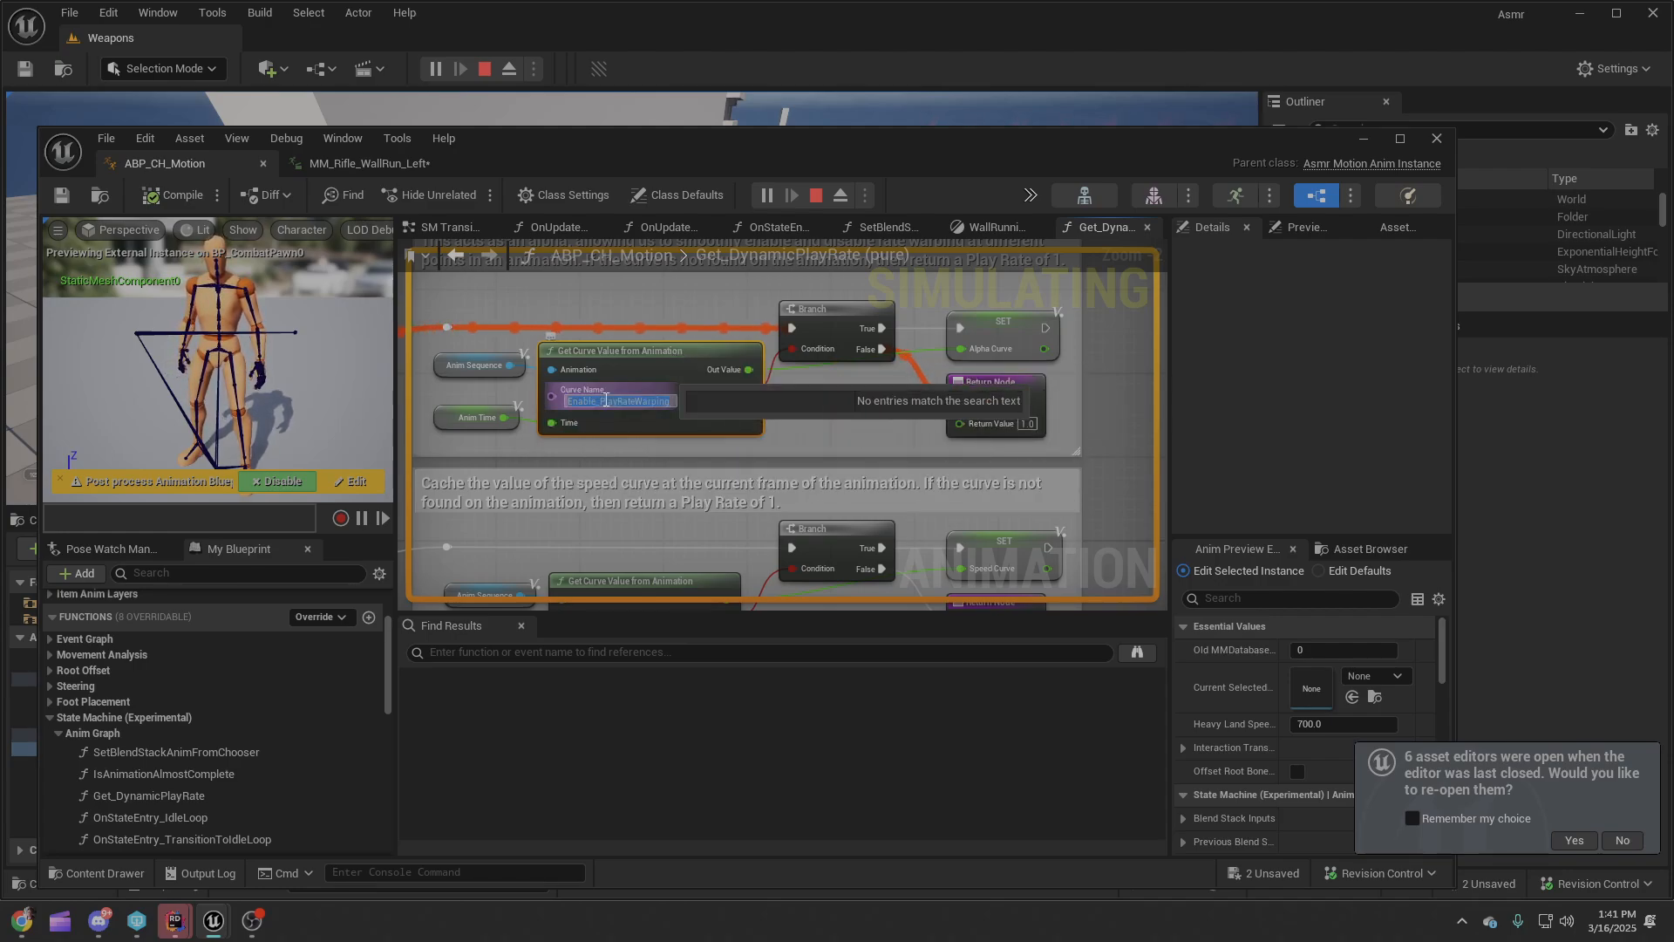
Play-test wall running on both sides while watching the Get_DynamicPlayRate execution flow, and stop the play session.
drag(810, 142, 837, 543)
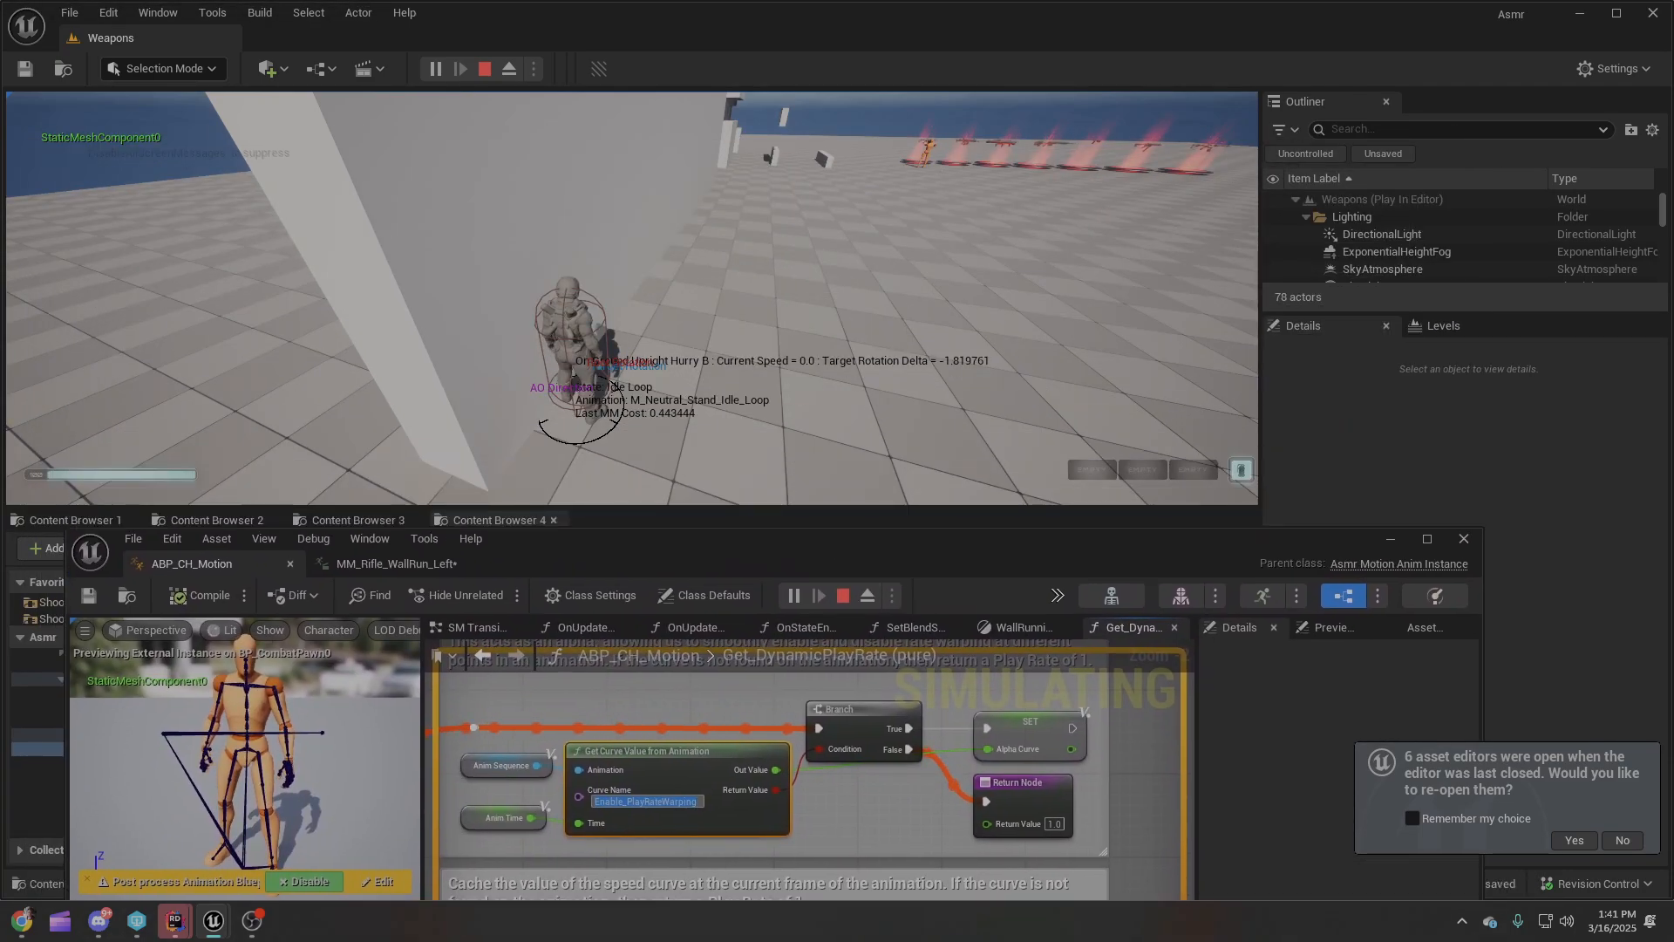
click(615, 386)
key(w)
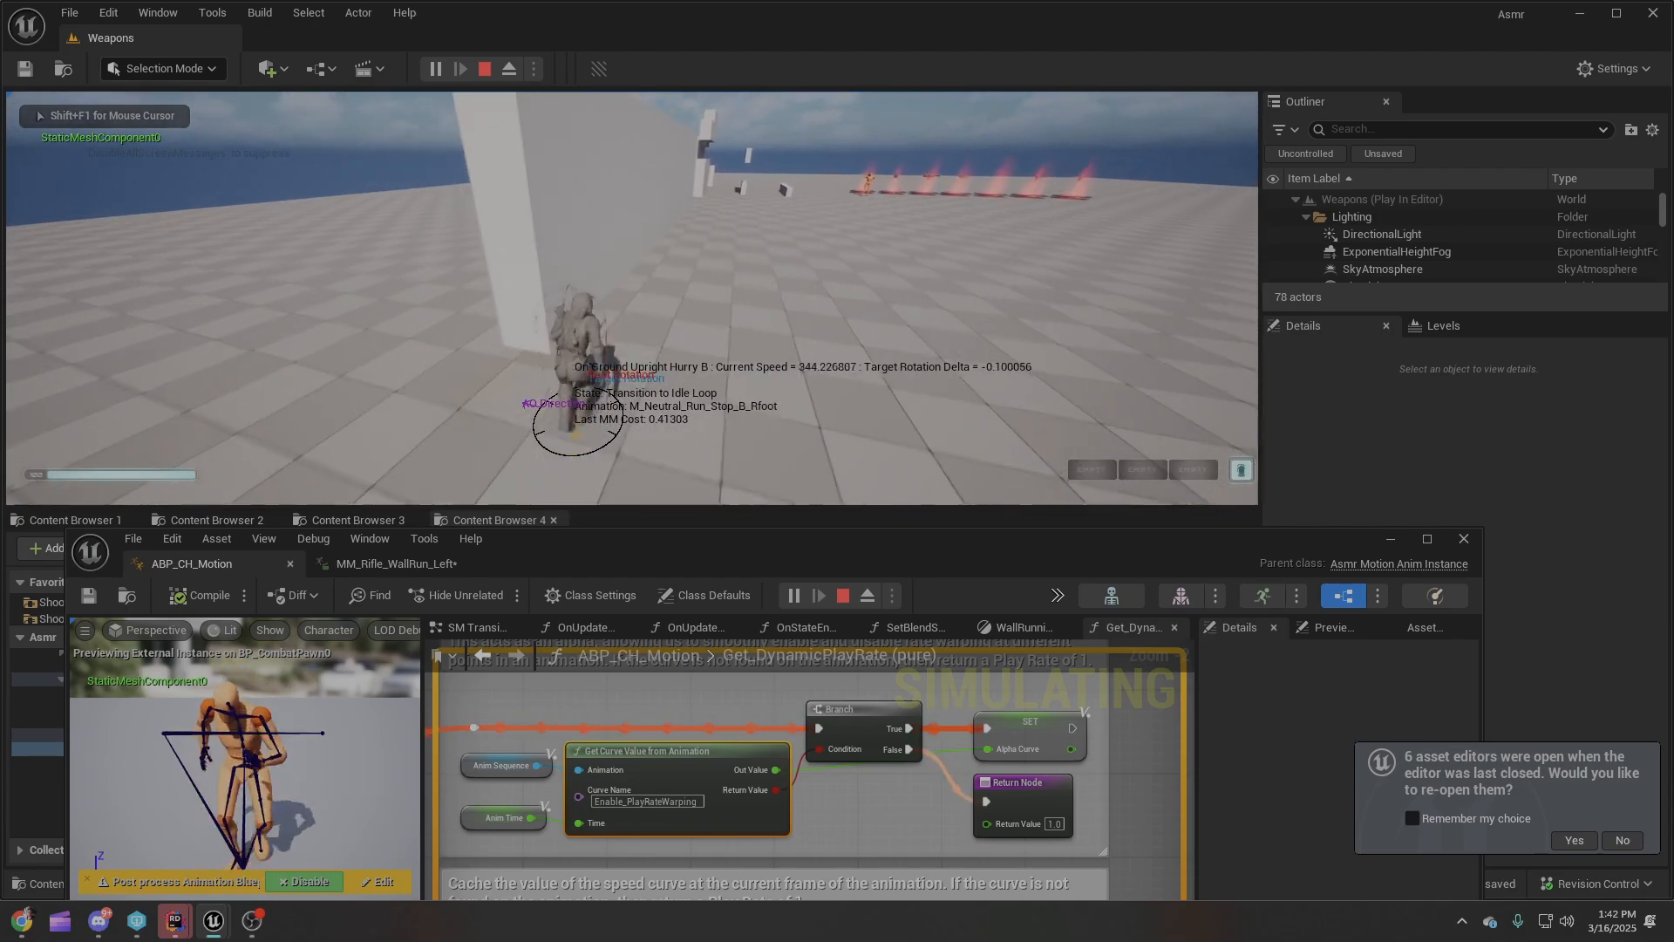
key(w)
key(space)
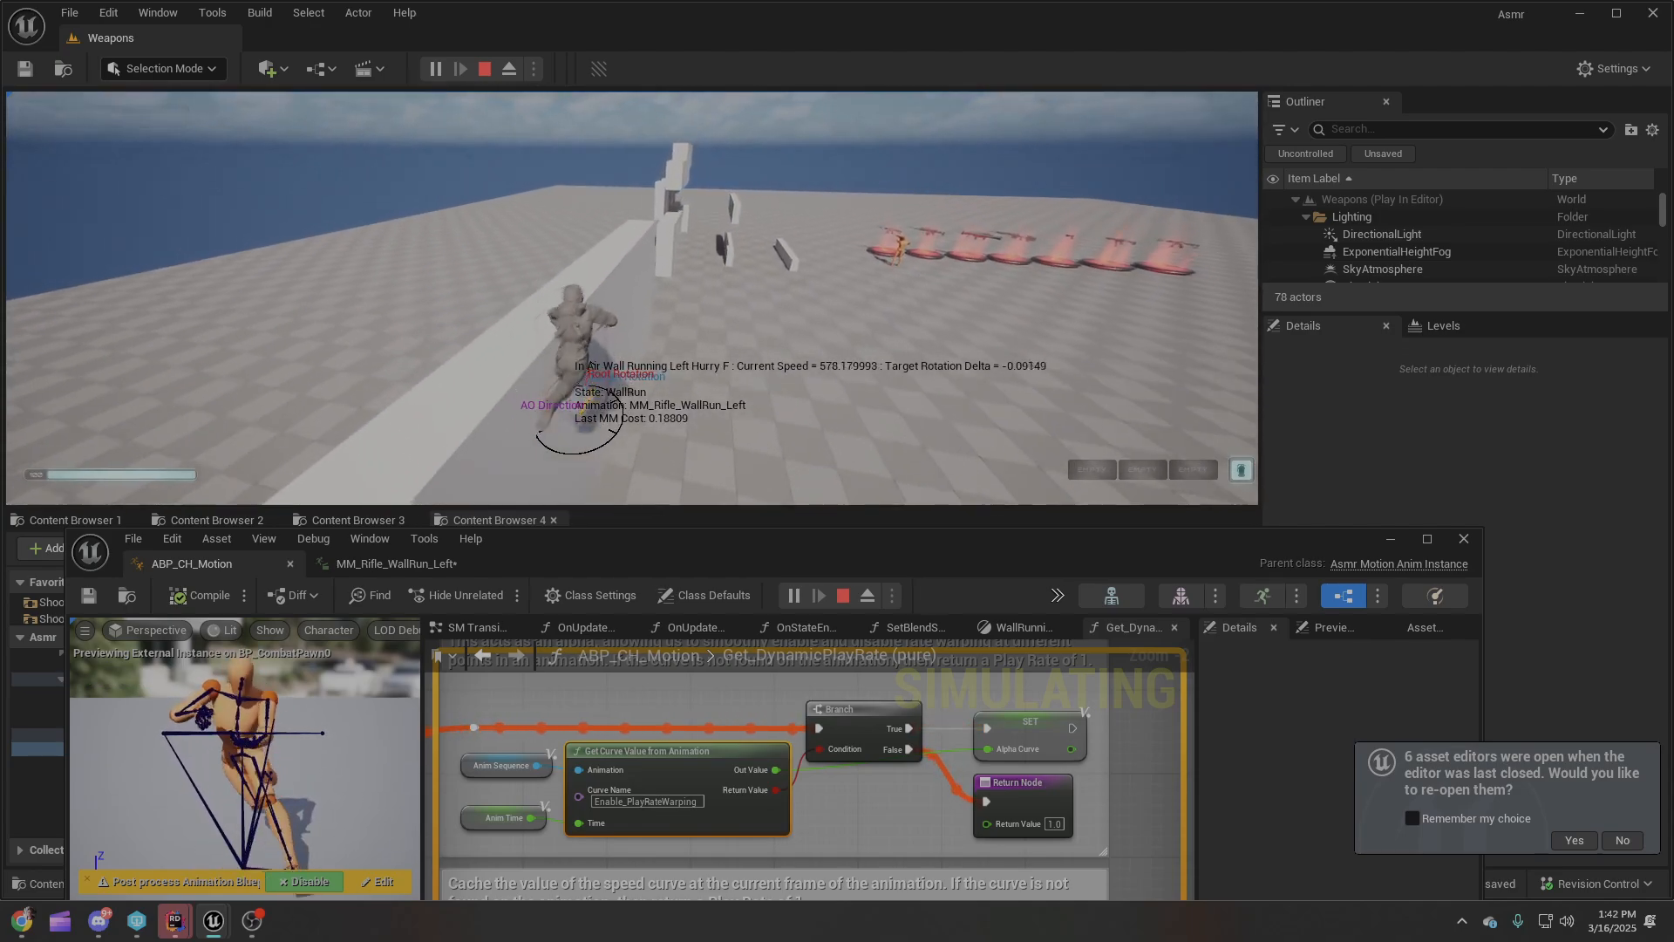
key(w)
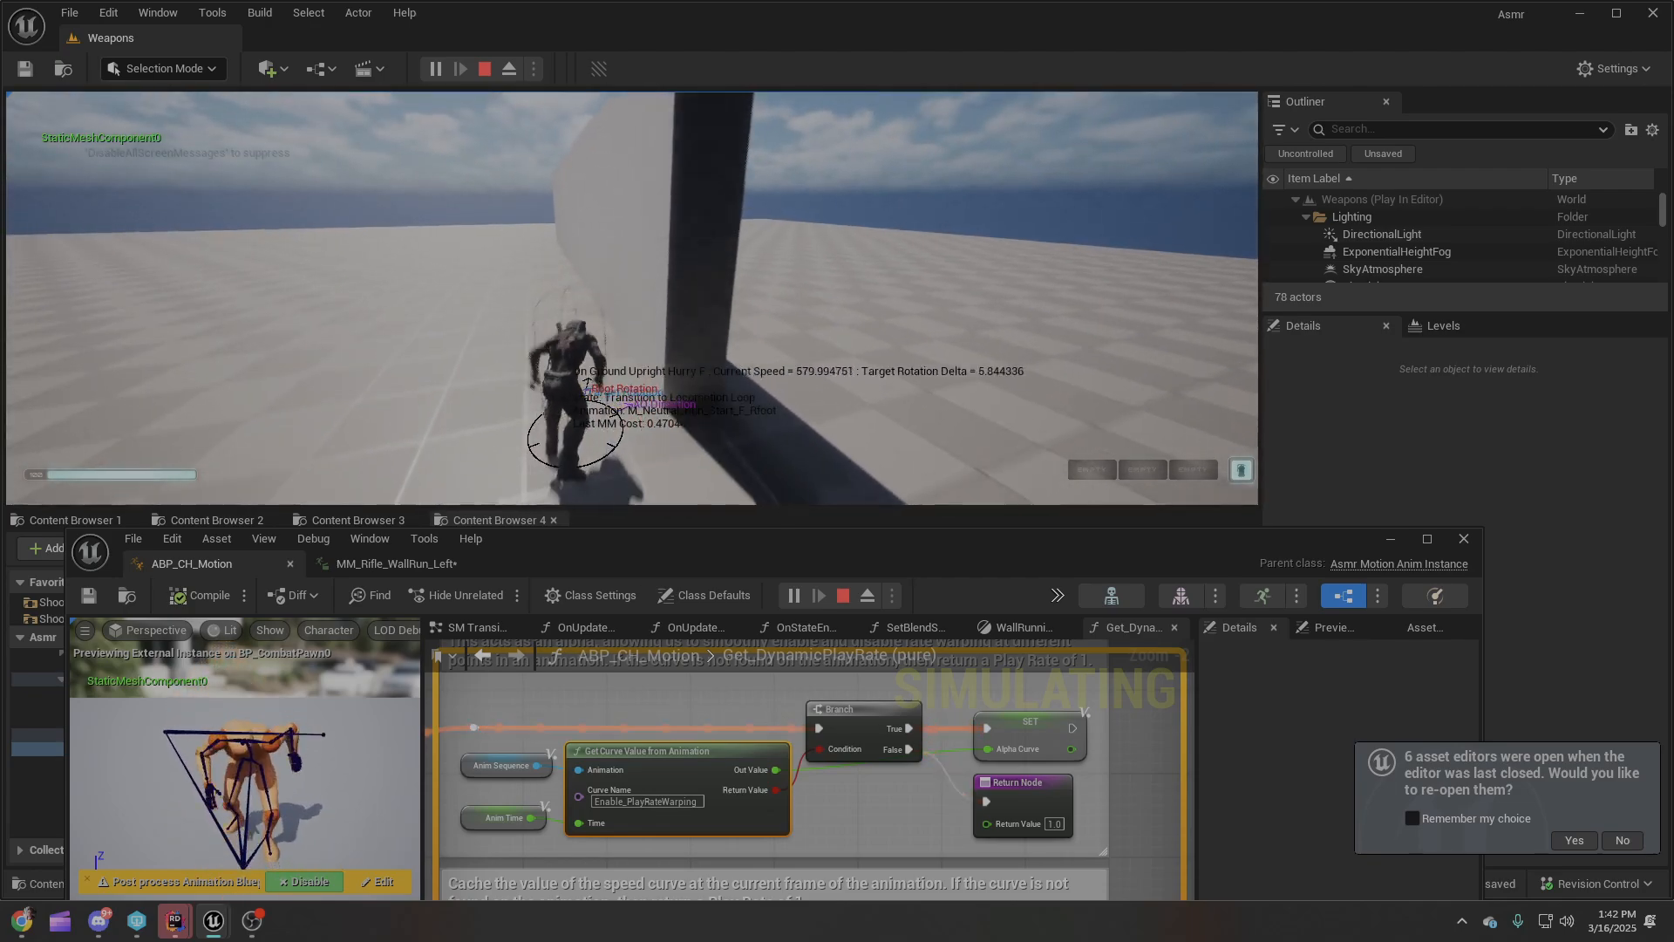
key(space)
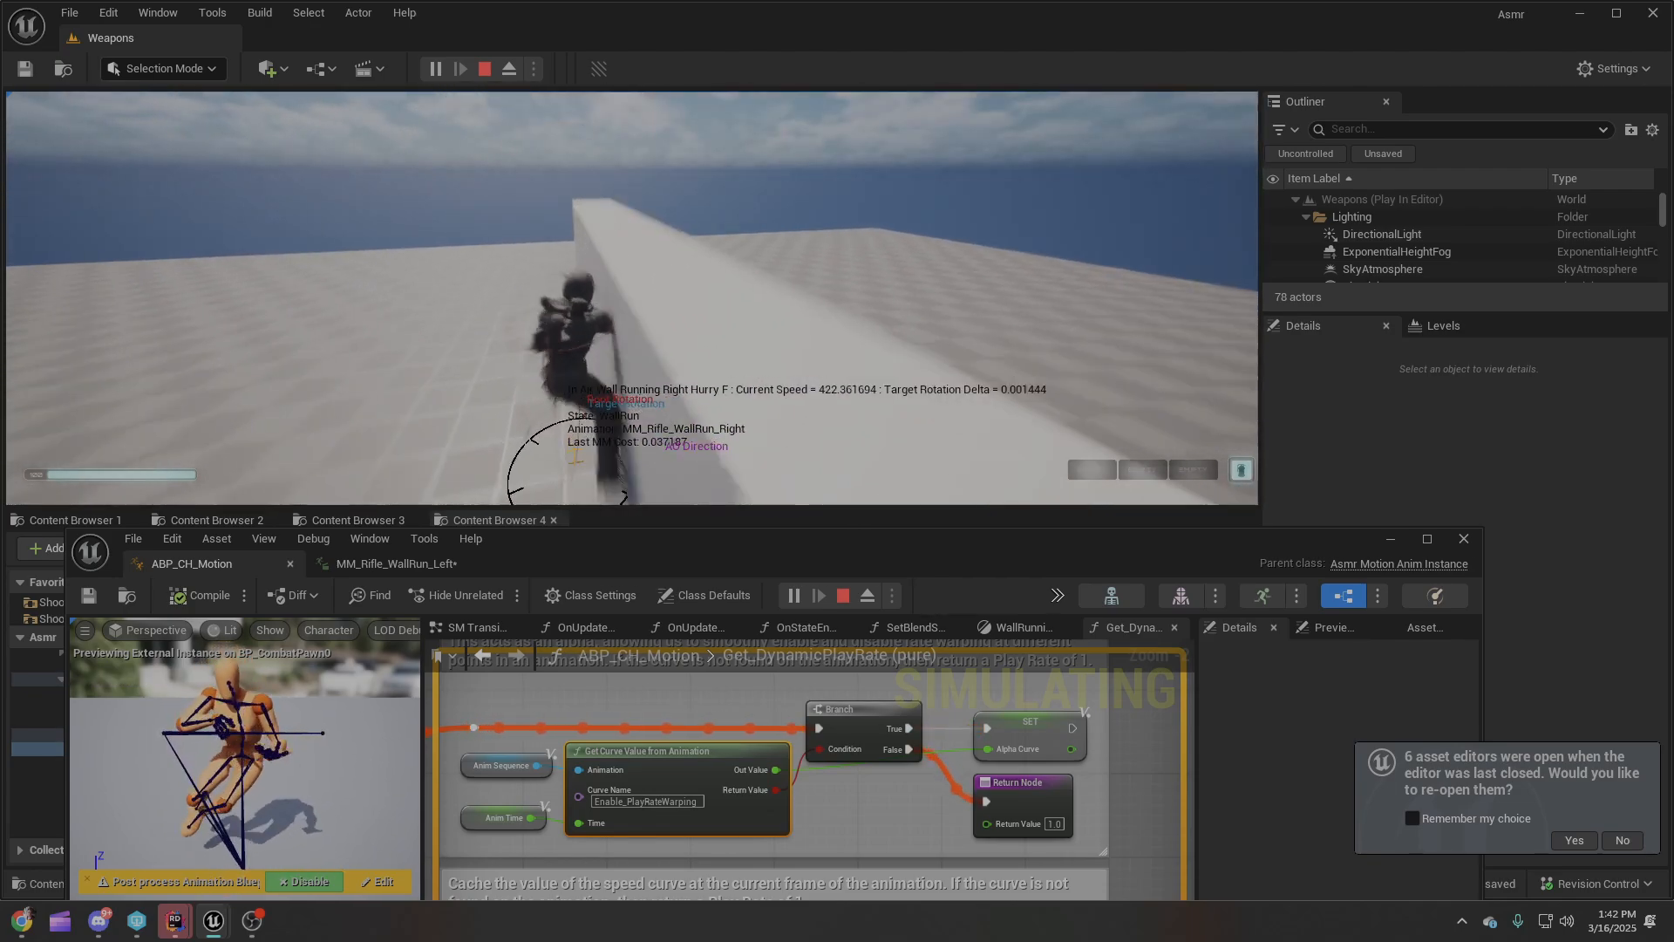
key(Escape)
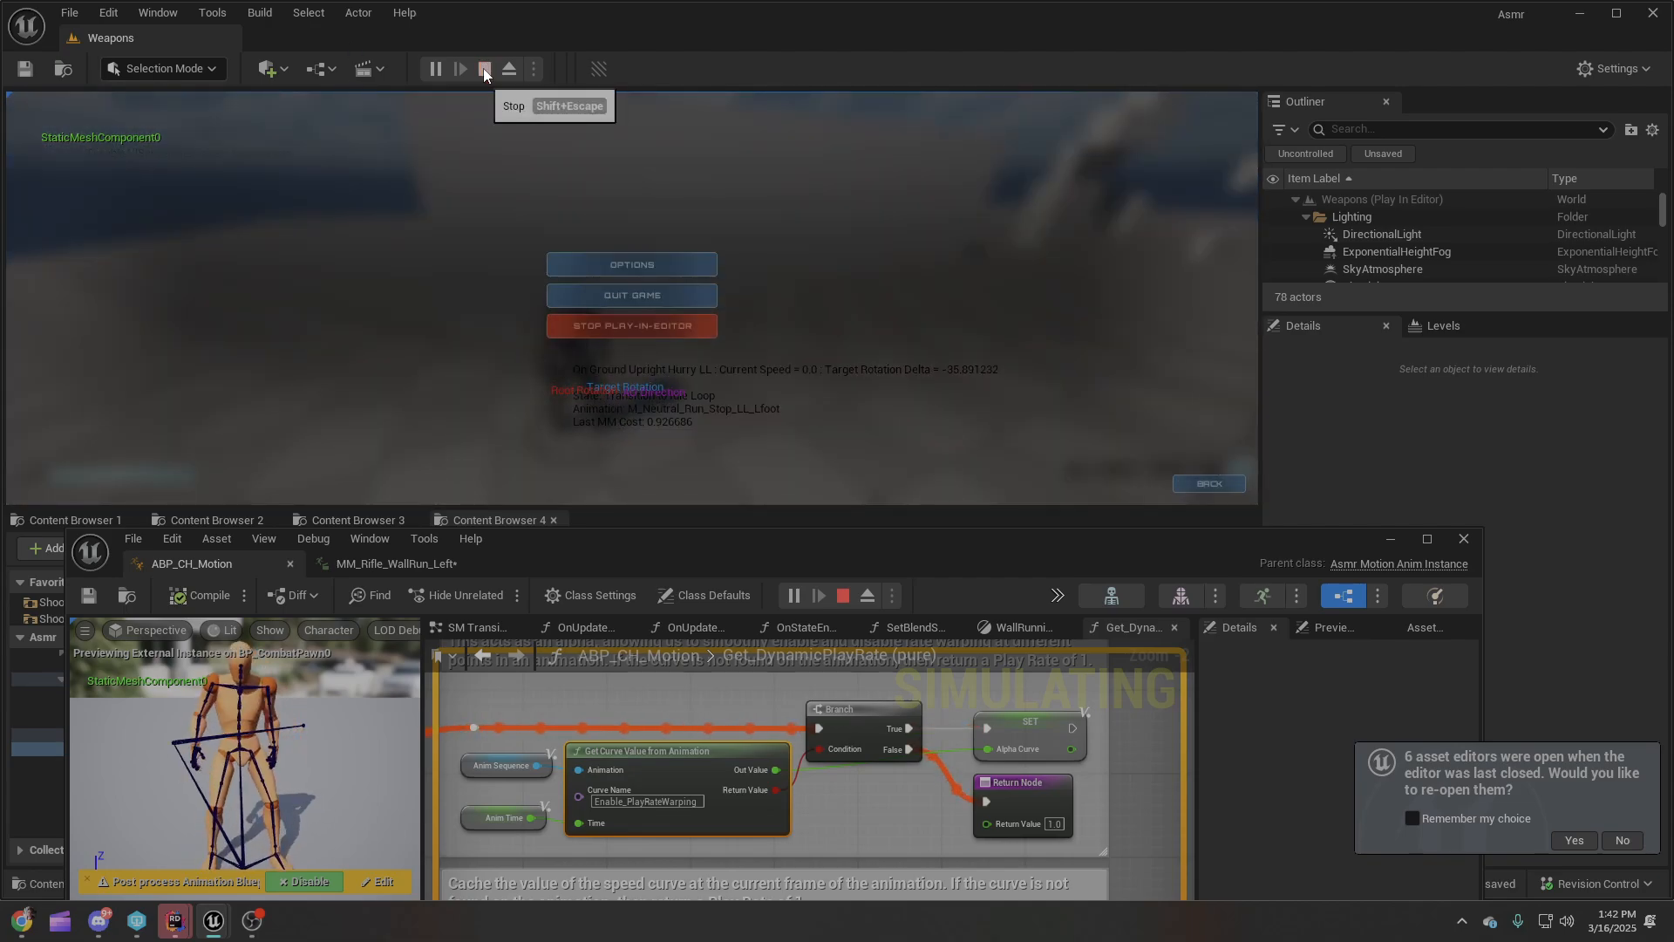
click(484, 70)
Switch to the MM_Rifle_WallRun_Left animation and add the copied Enable_PlayRateWarping name as a new curve.
drag(862, 547, 781, 137)
click(641, 452)
click(262, 148)
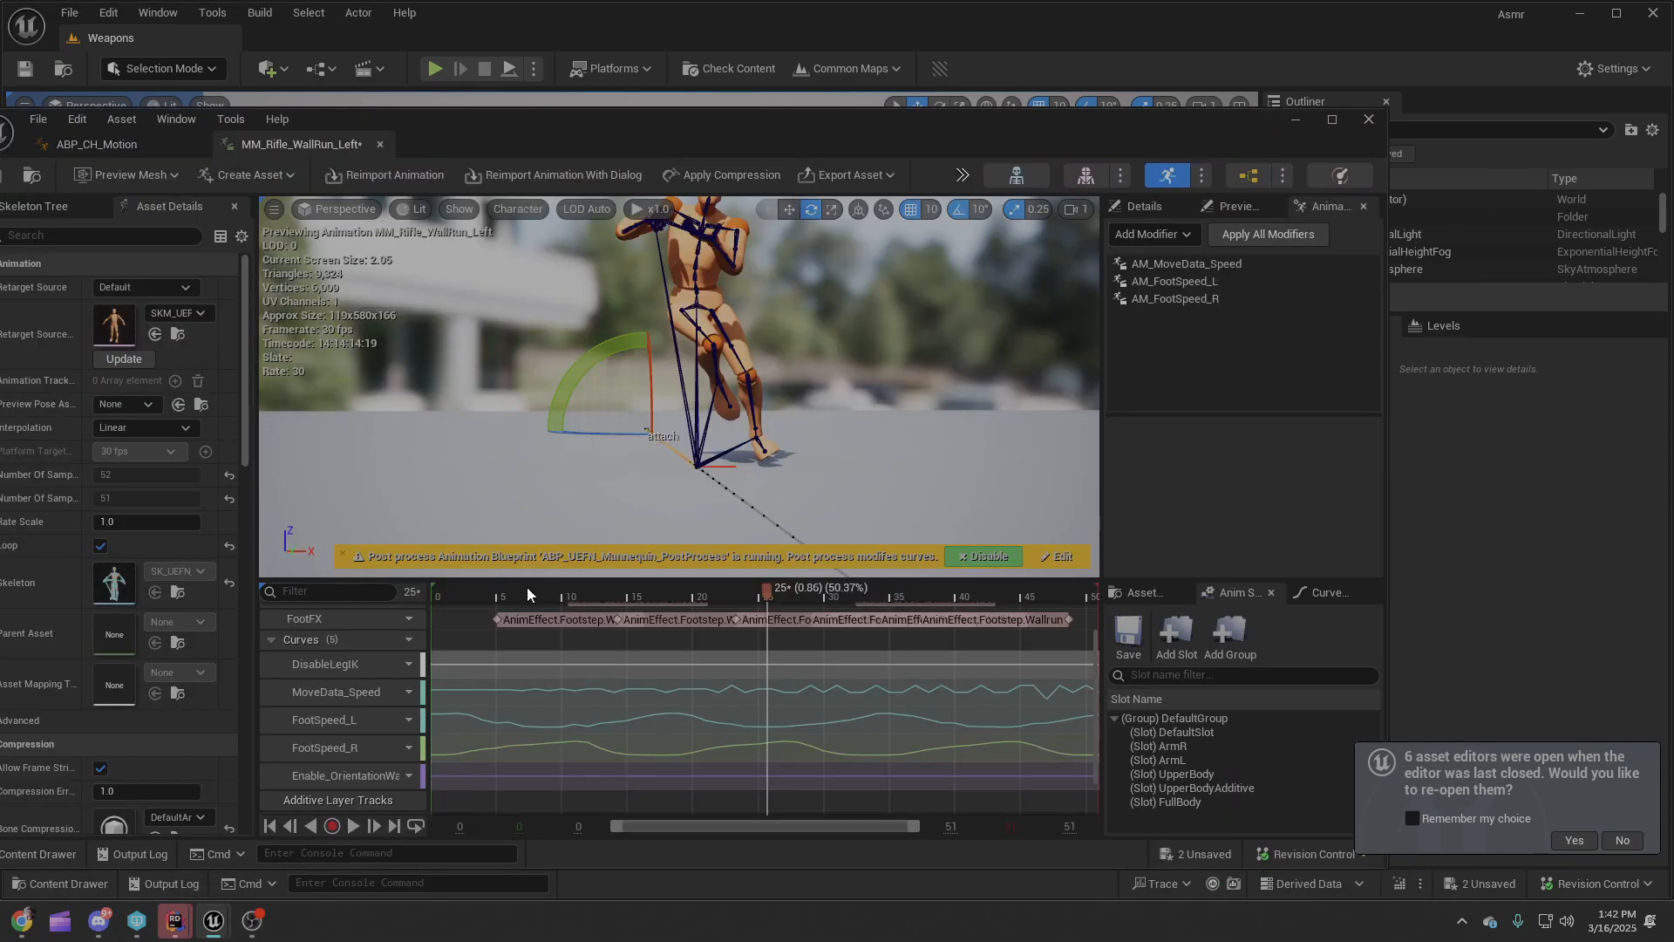
scroll(365, 743, up, 2)
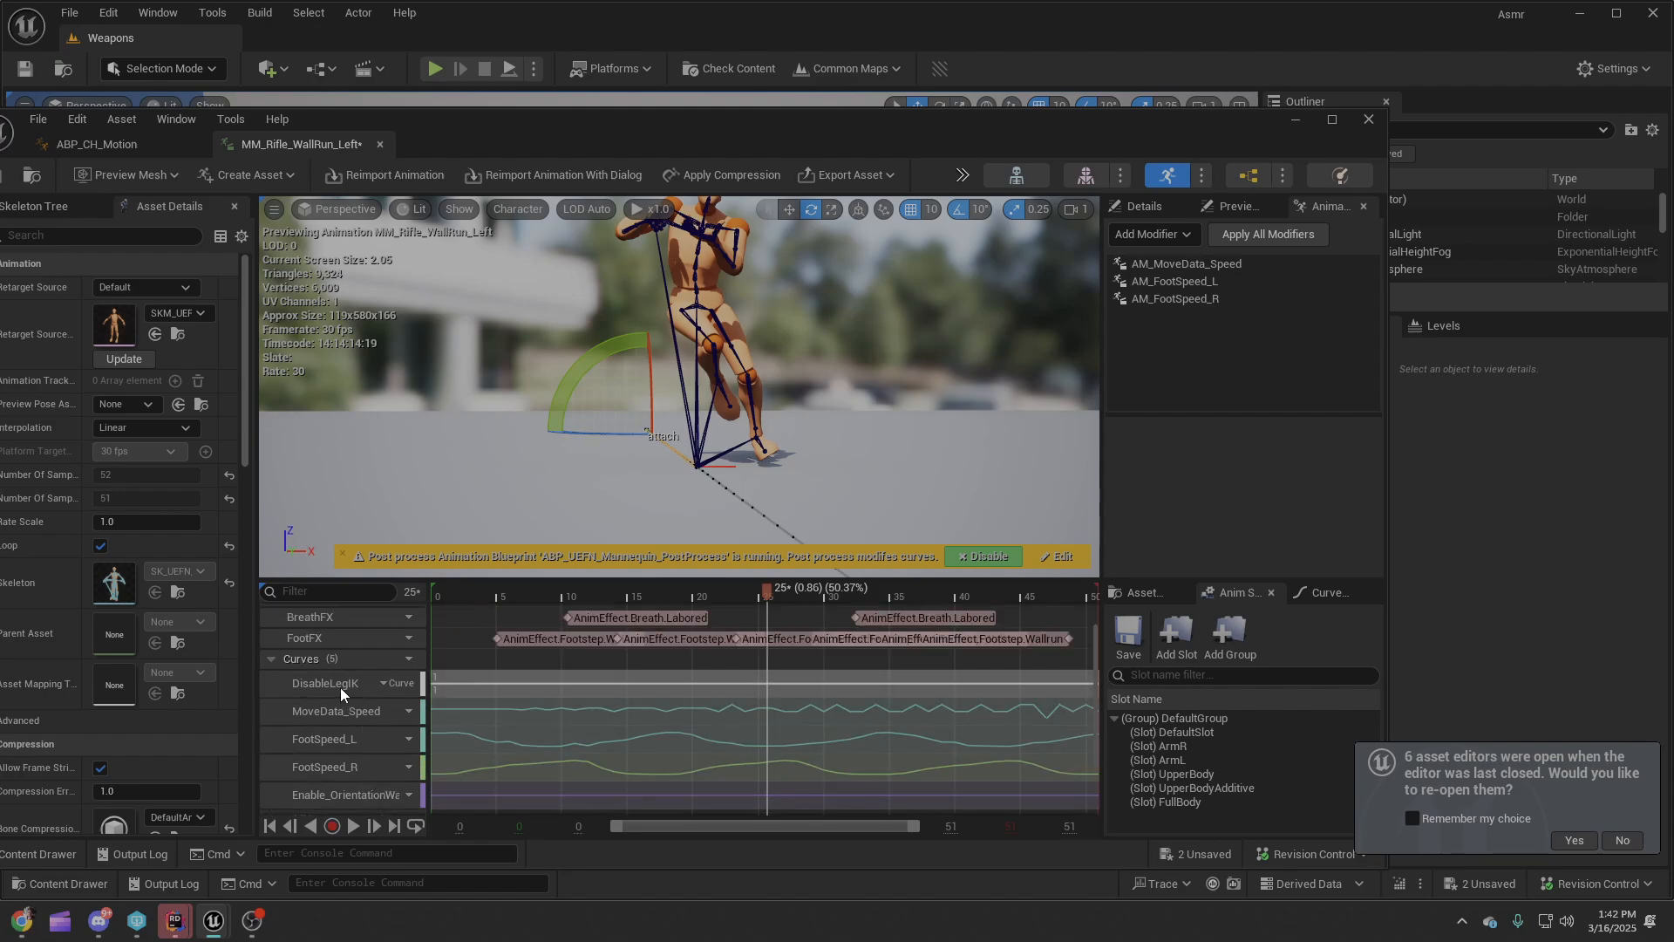
click(393, 659)
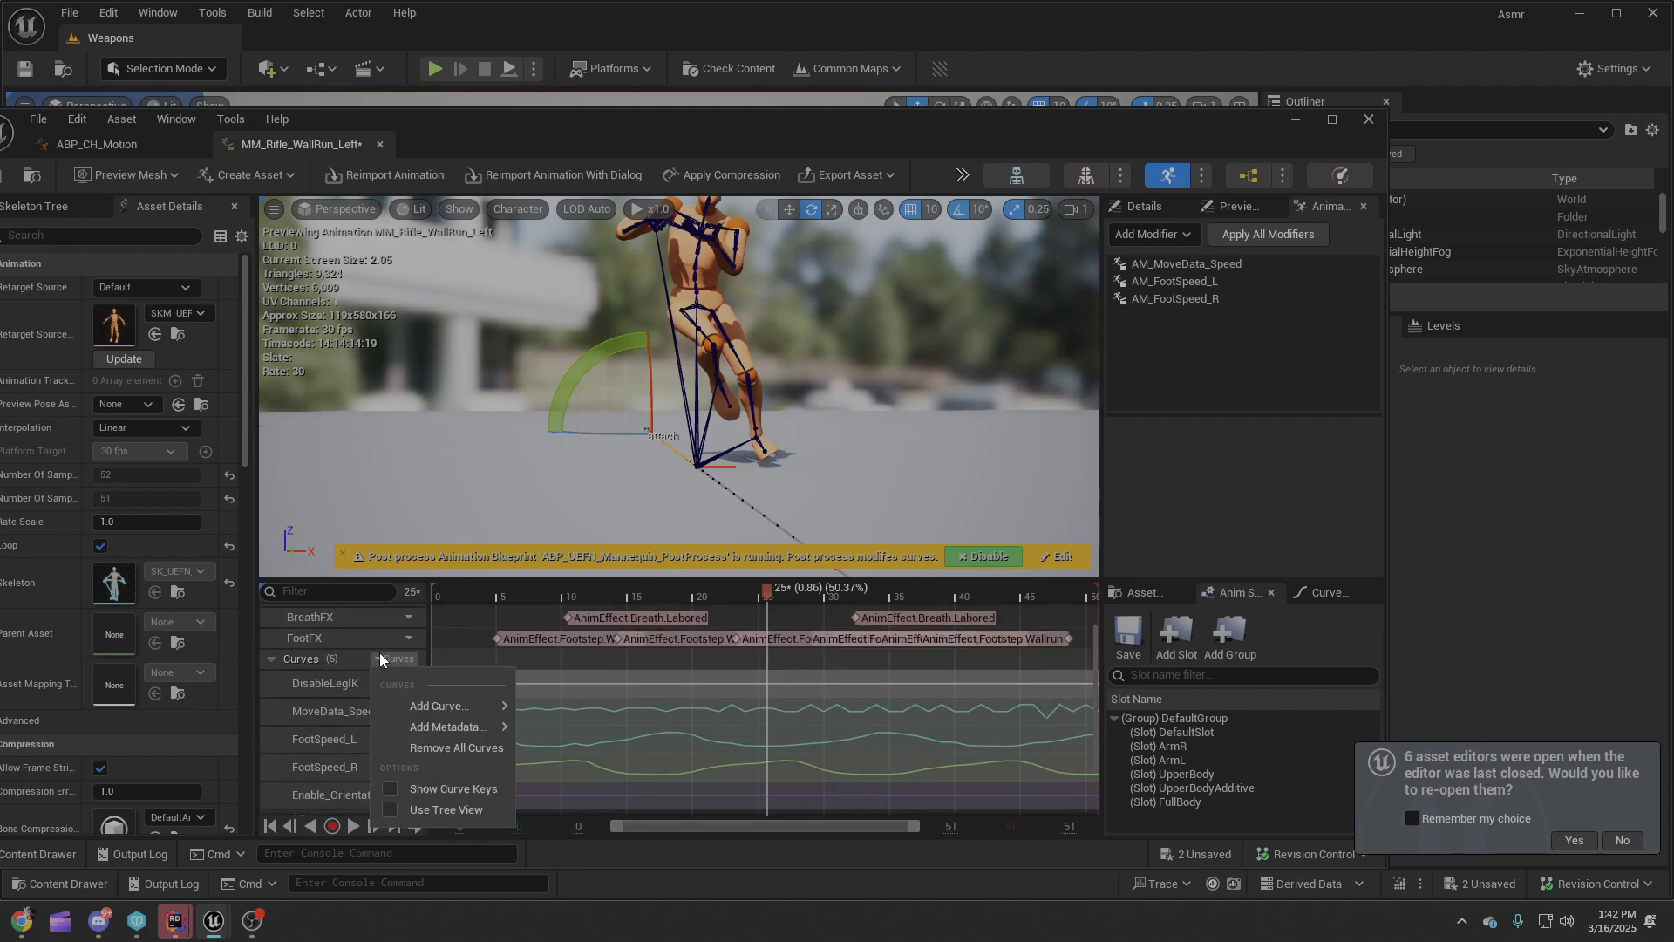
mouse_move(446, 700)
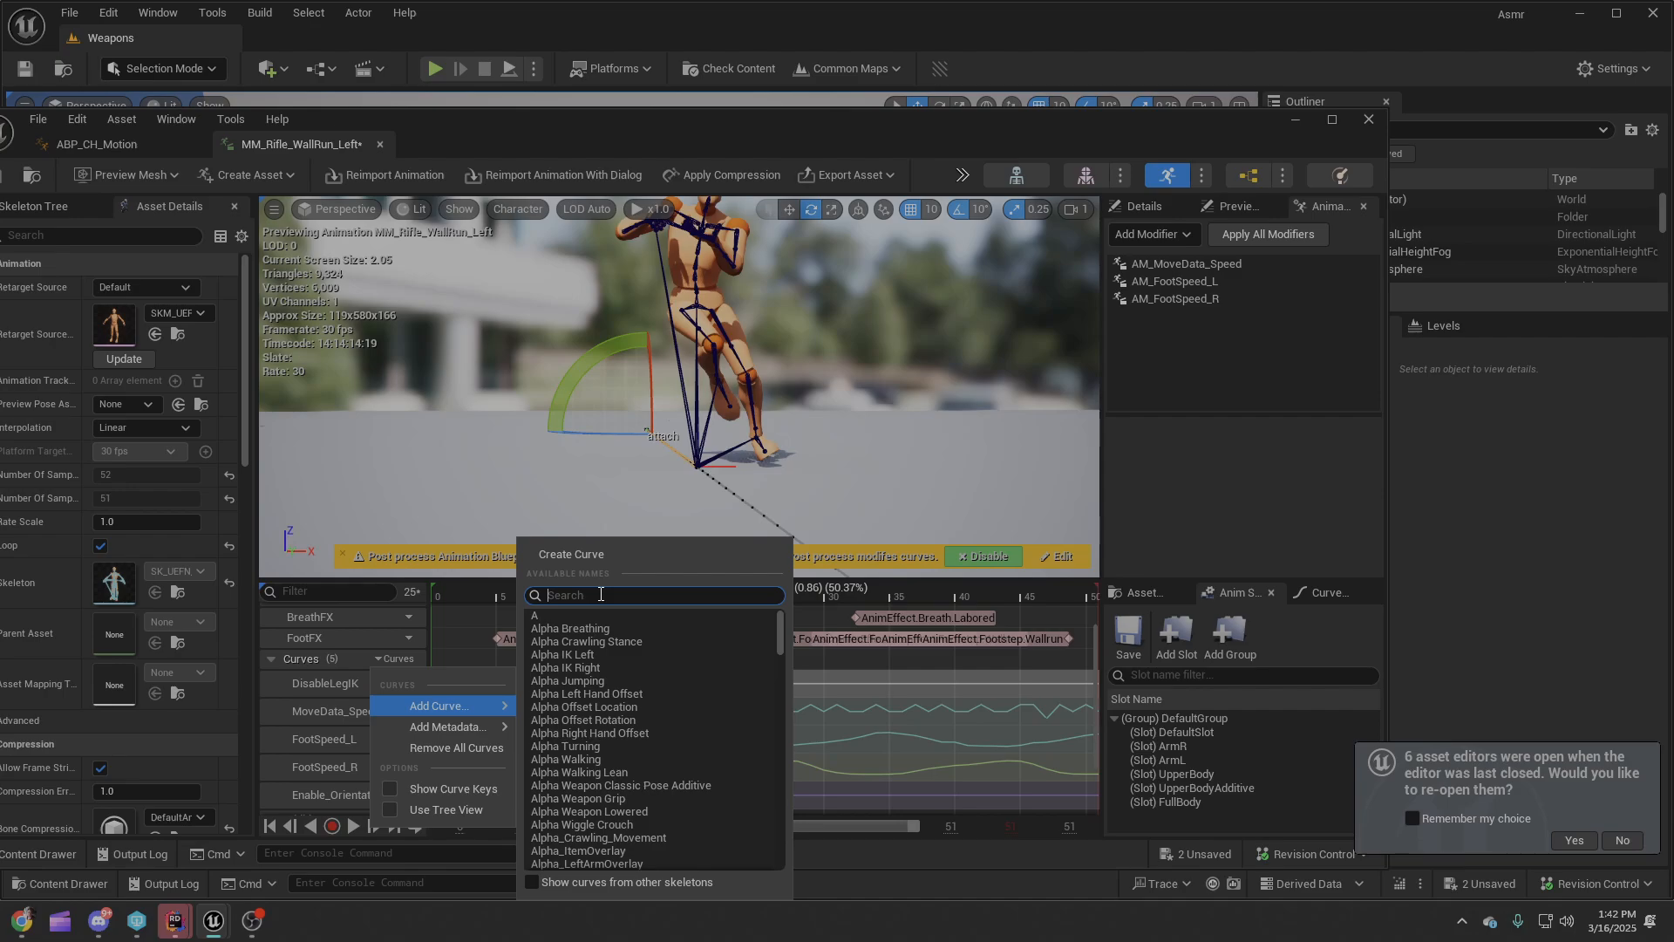
key(ctrl+v)
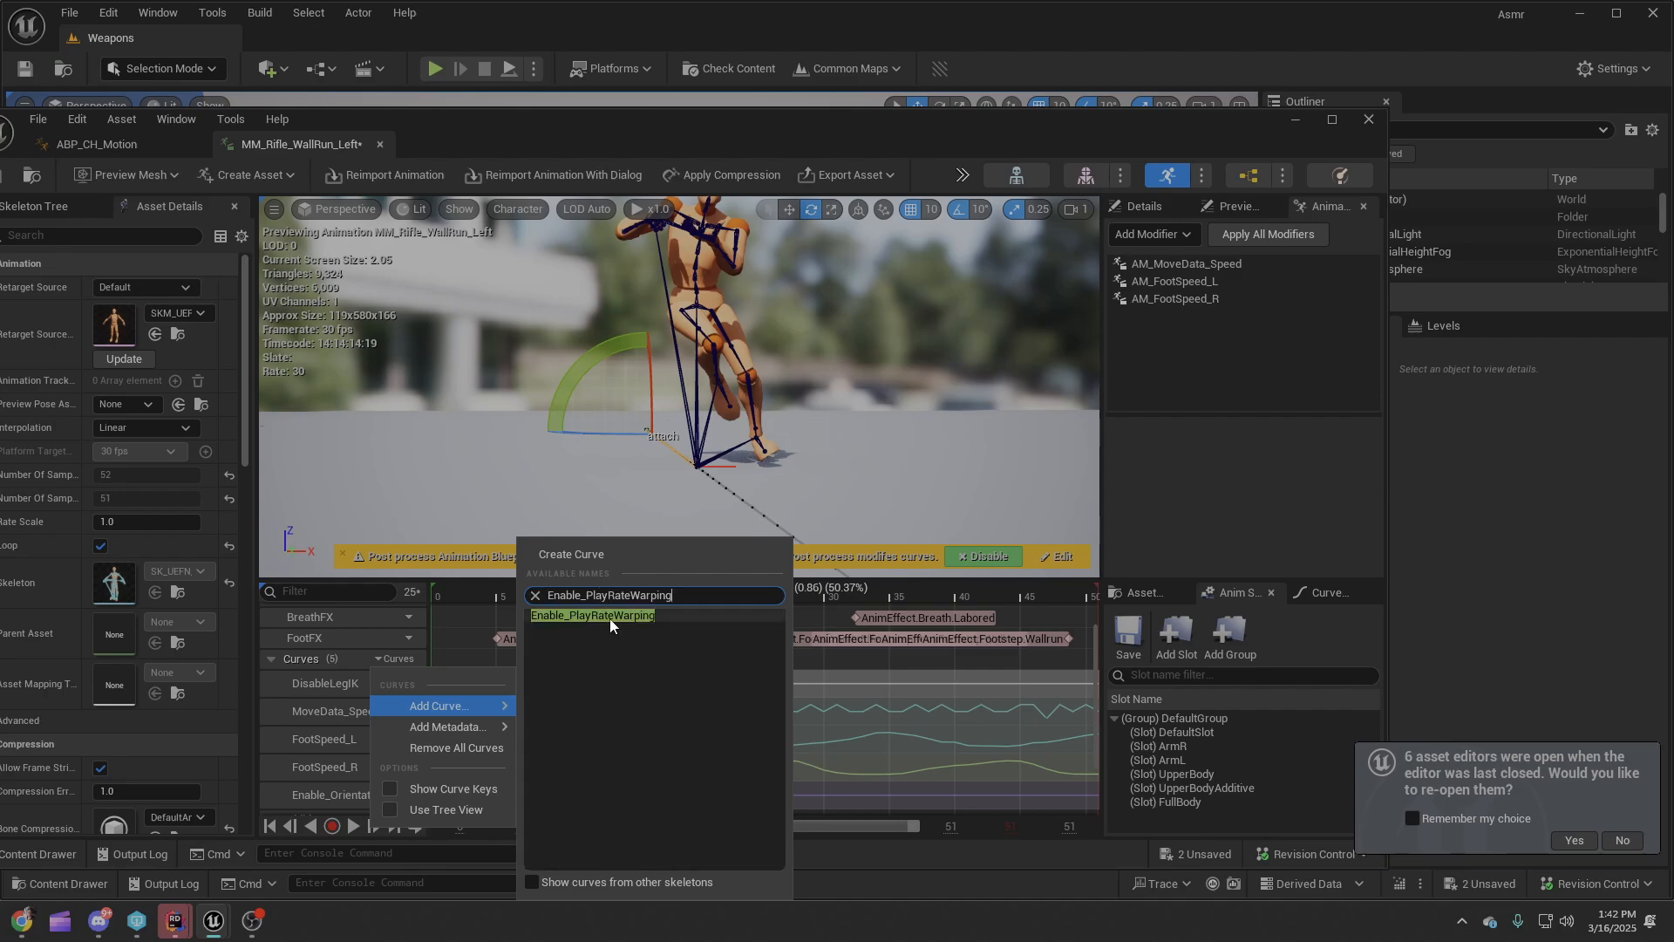
click(610, 619)
Add a key to the Enable_PlayRateWarping curve at time 0.0 with value 1.0, and save the animation.
scroll(489, 668, down, 2)
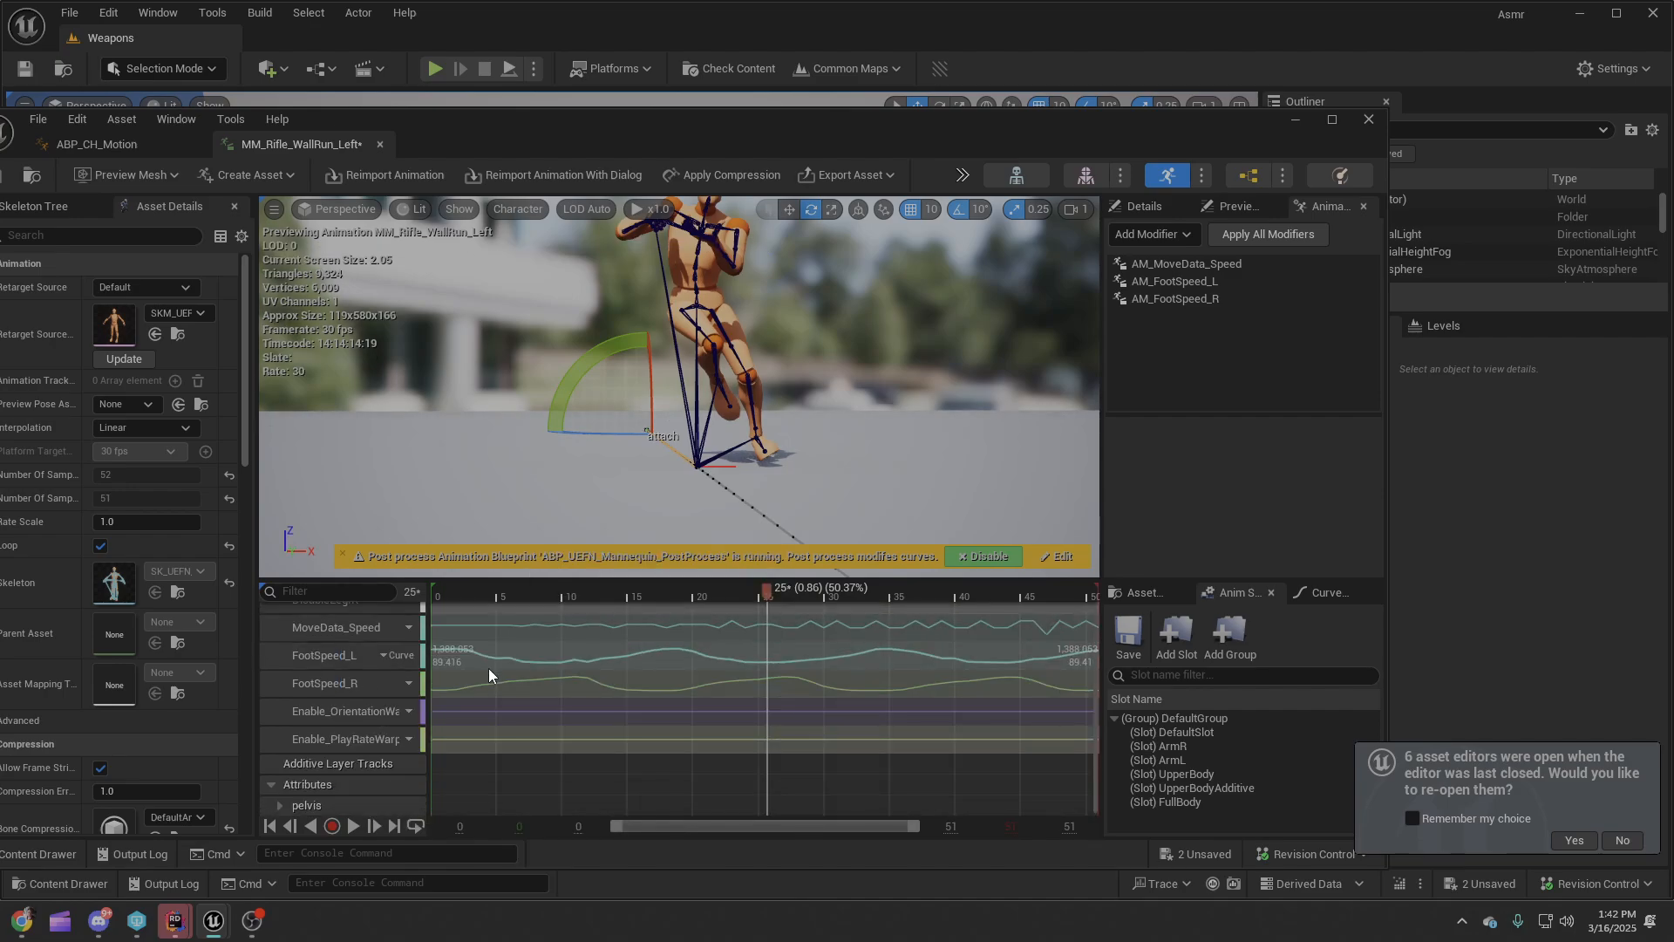
double_click(432, 740)
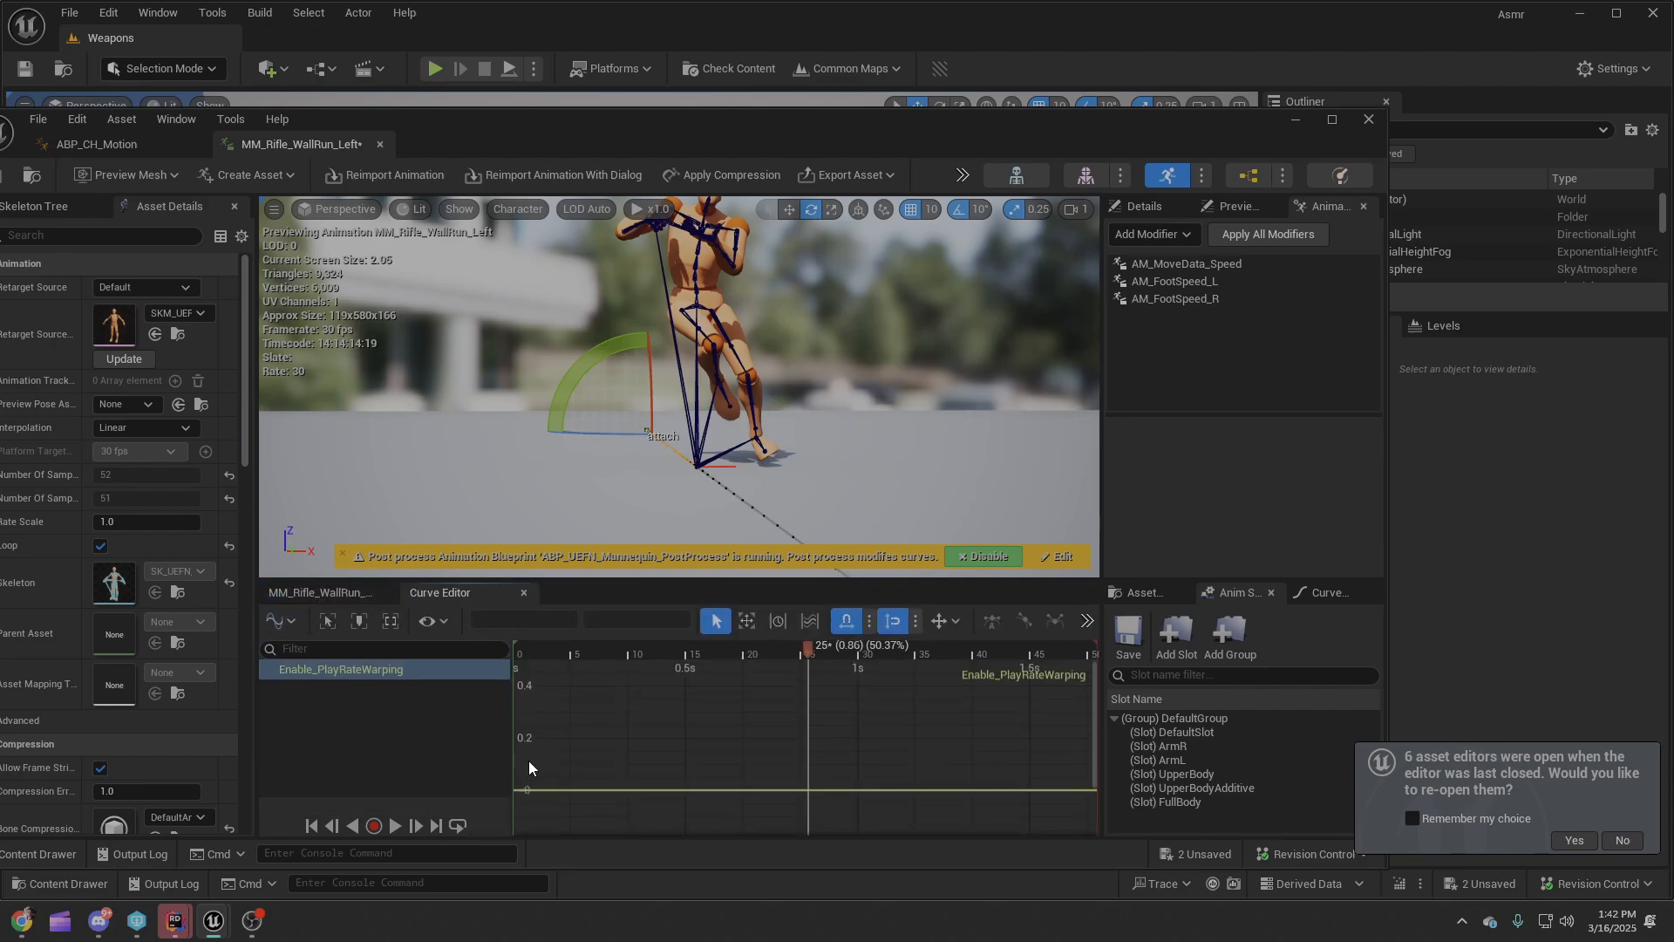
right_click(800, 790)
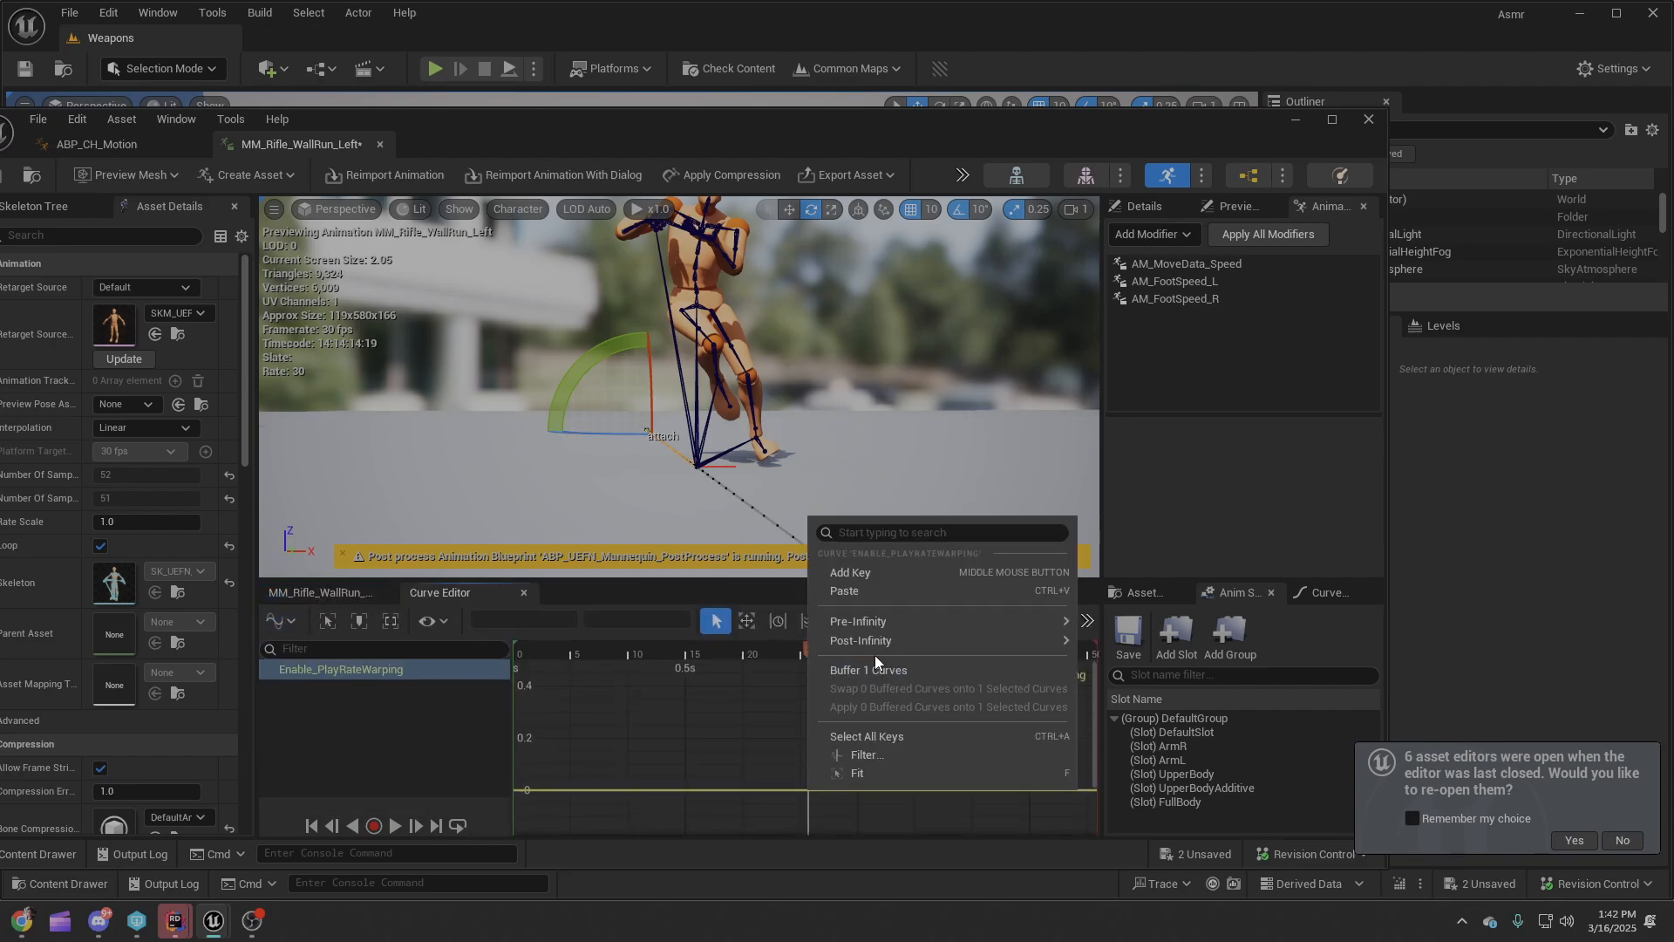
click(872, 568)
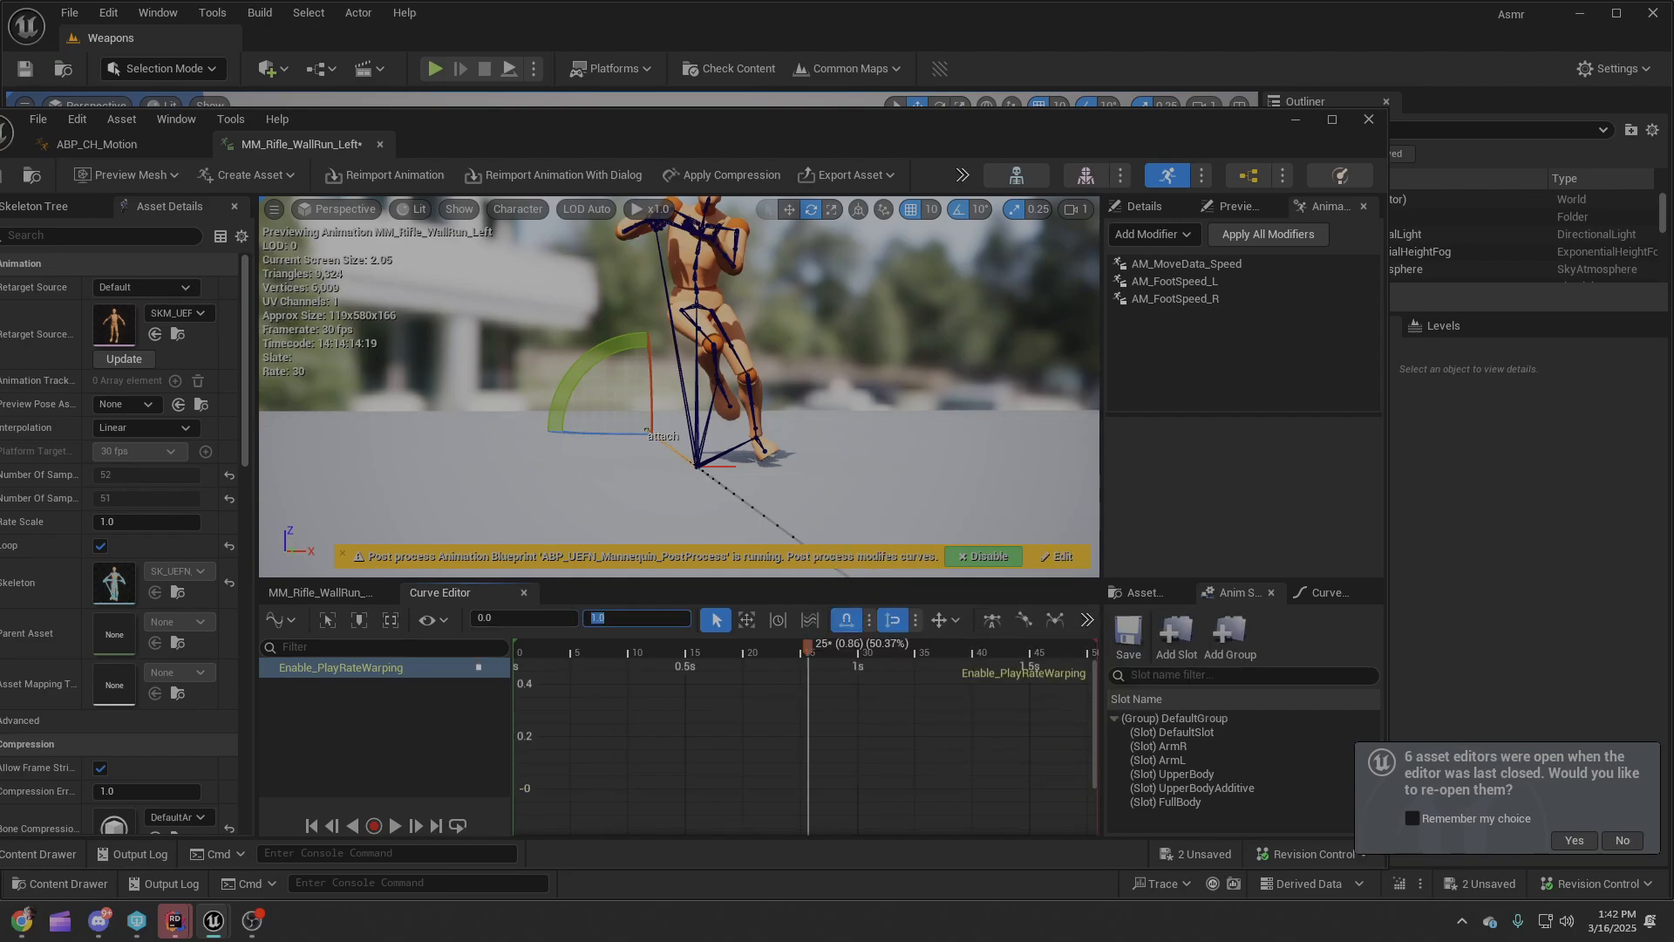
scroll(757, 746, down, 5)
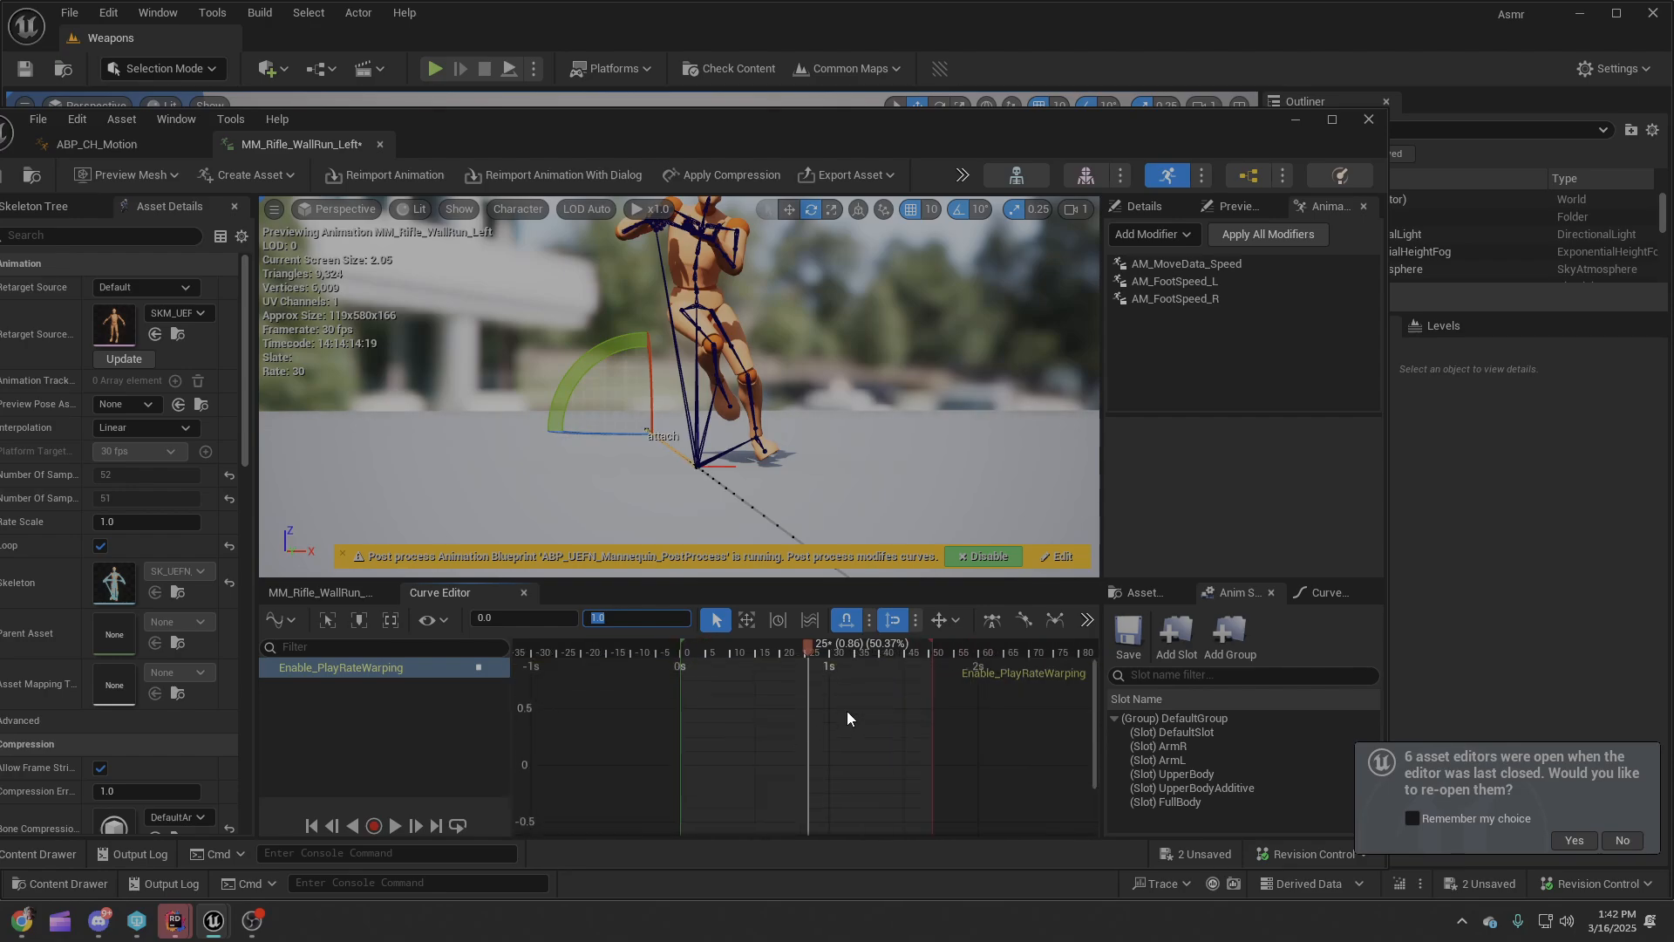
scroll(845, 710, down, 1)
right_drag(957, 702, 975, 778)
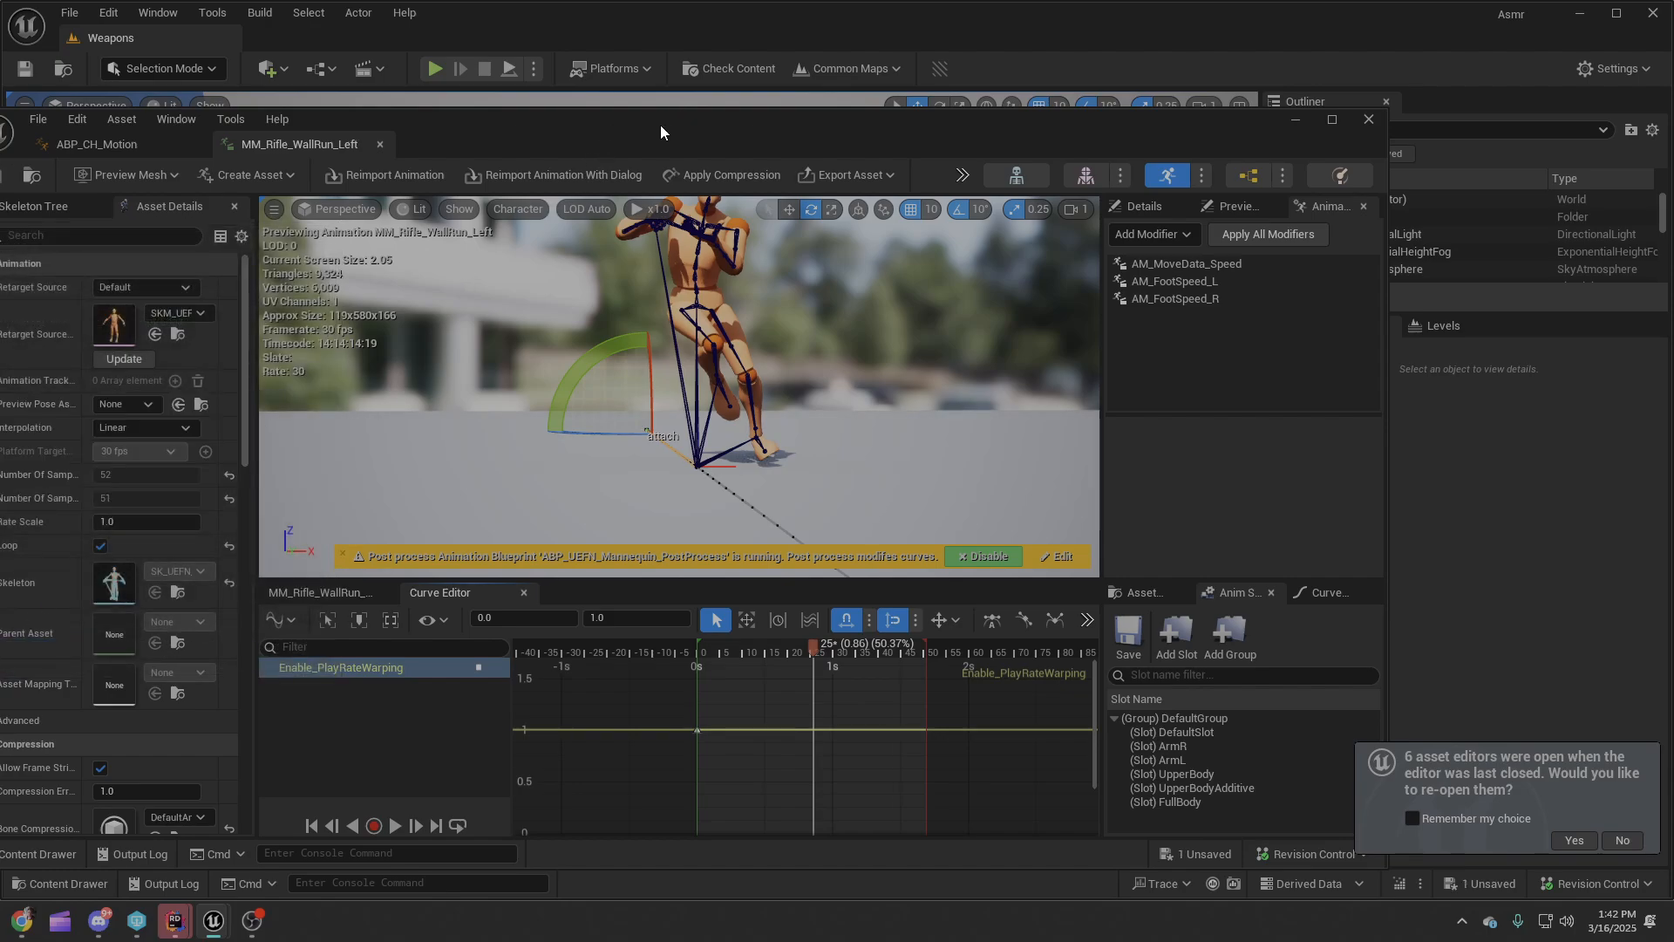
Bring the Get_DynamicPlayRate graph of ABP_CH_Motion into view and start a play session to watch its execution flow.
drag(661, 124, 0, 103)
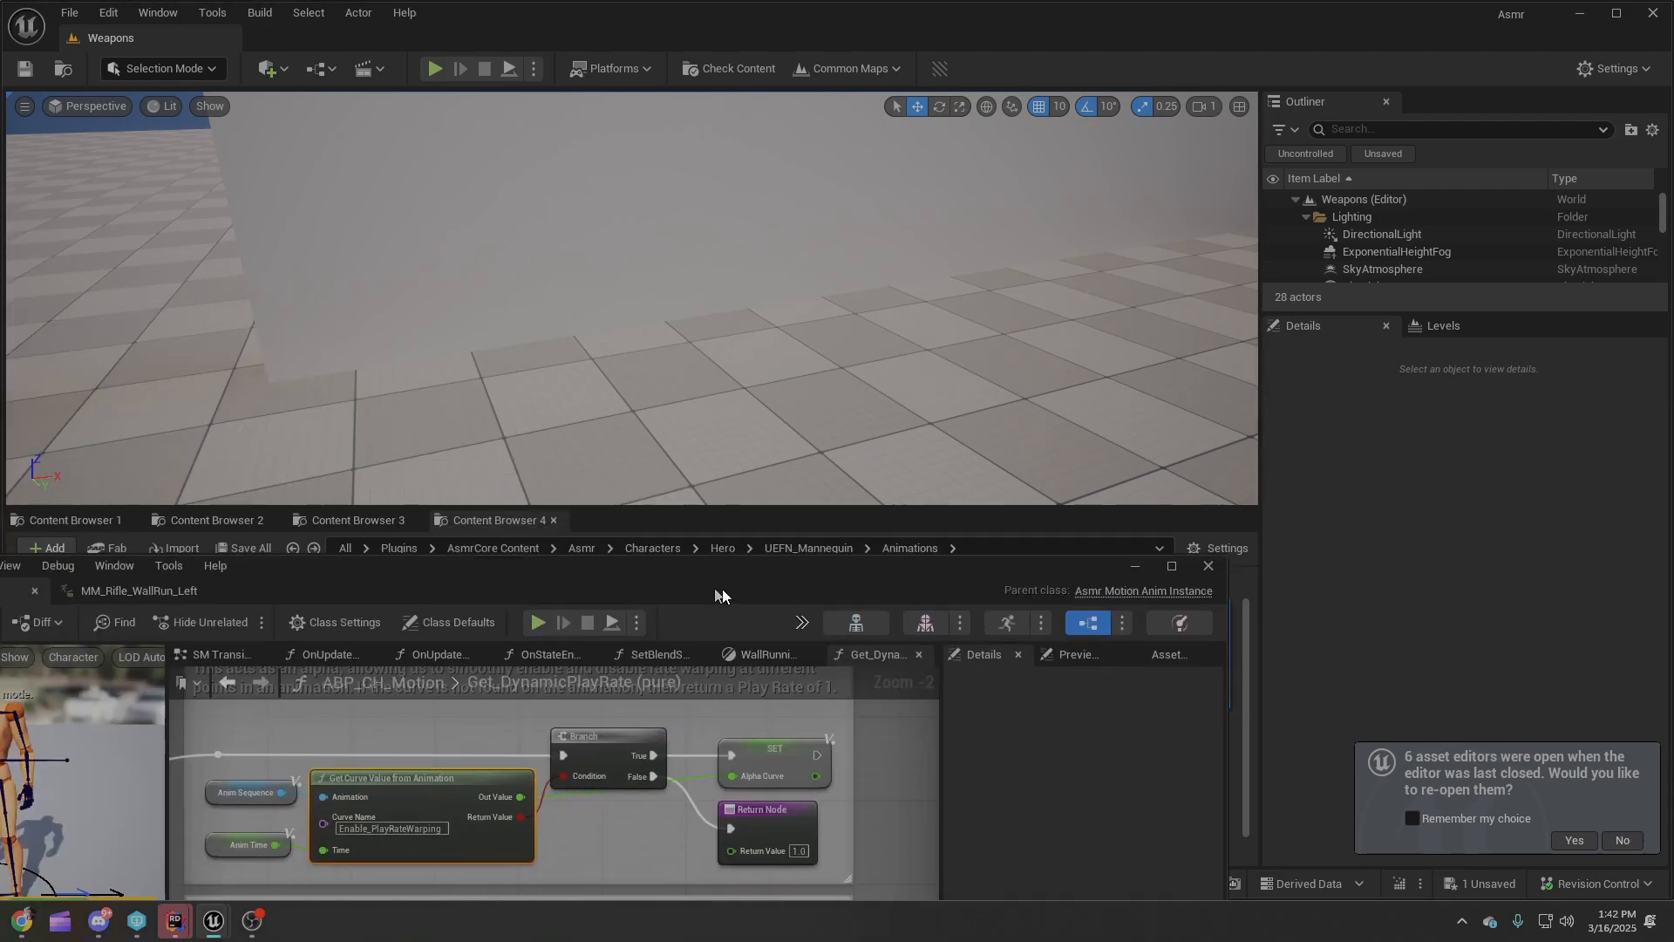
right_drag(676, 744, 774, 690)
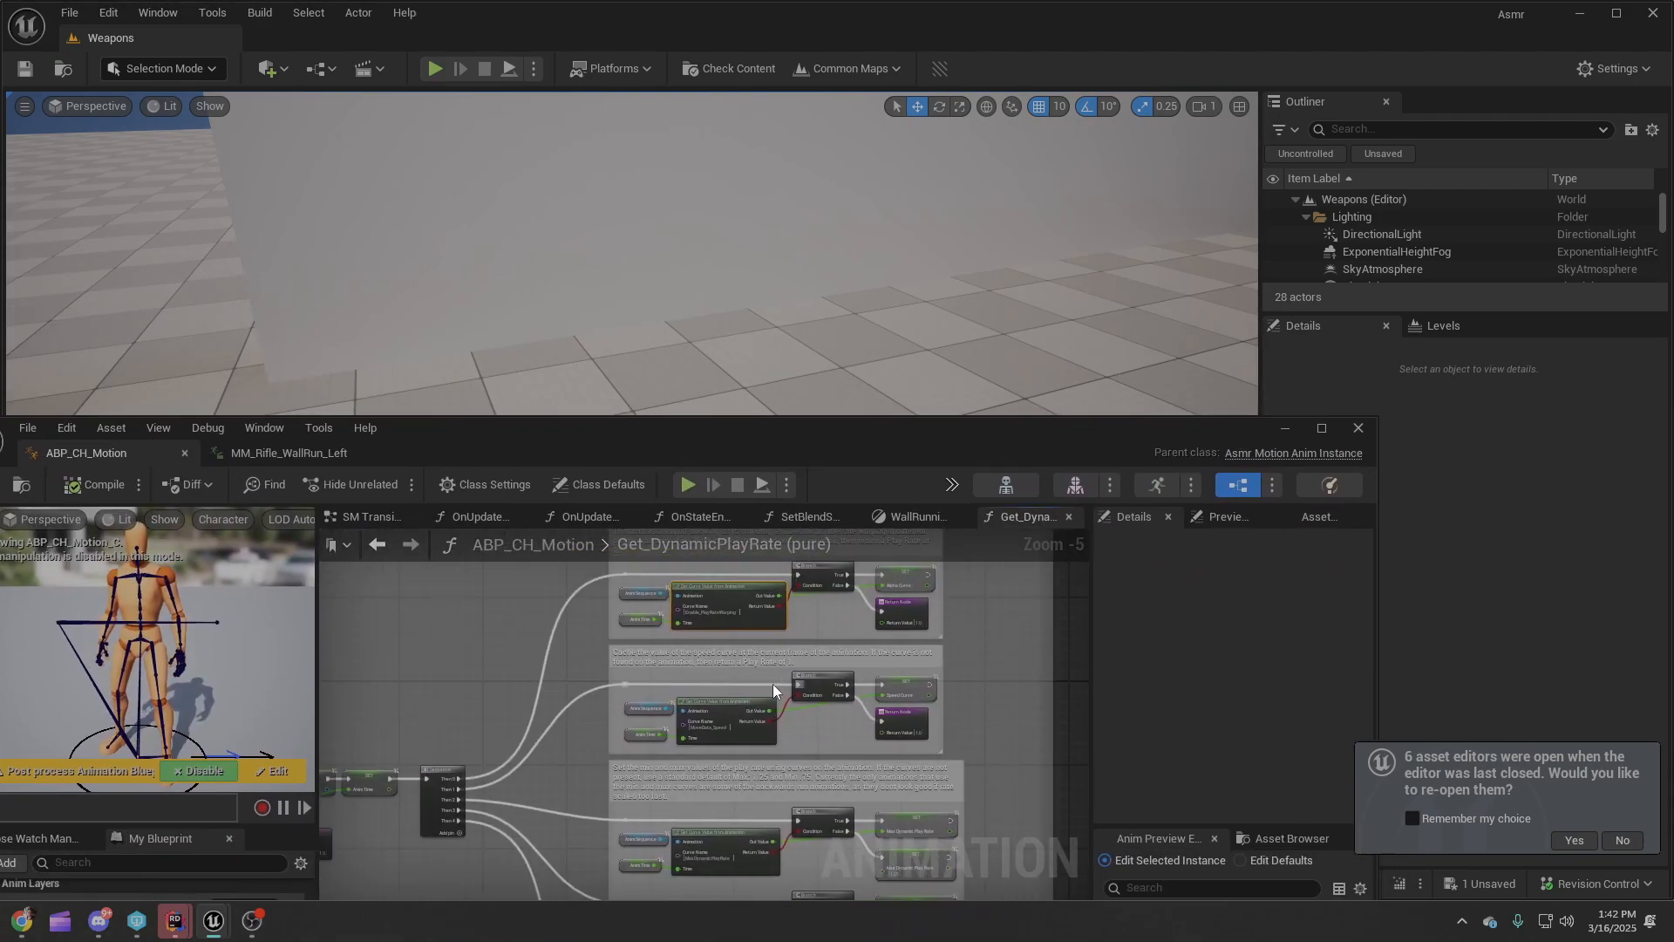
click(437, 68)
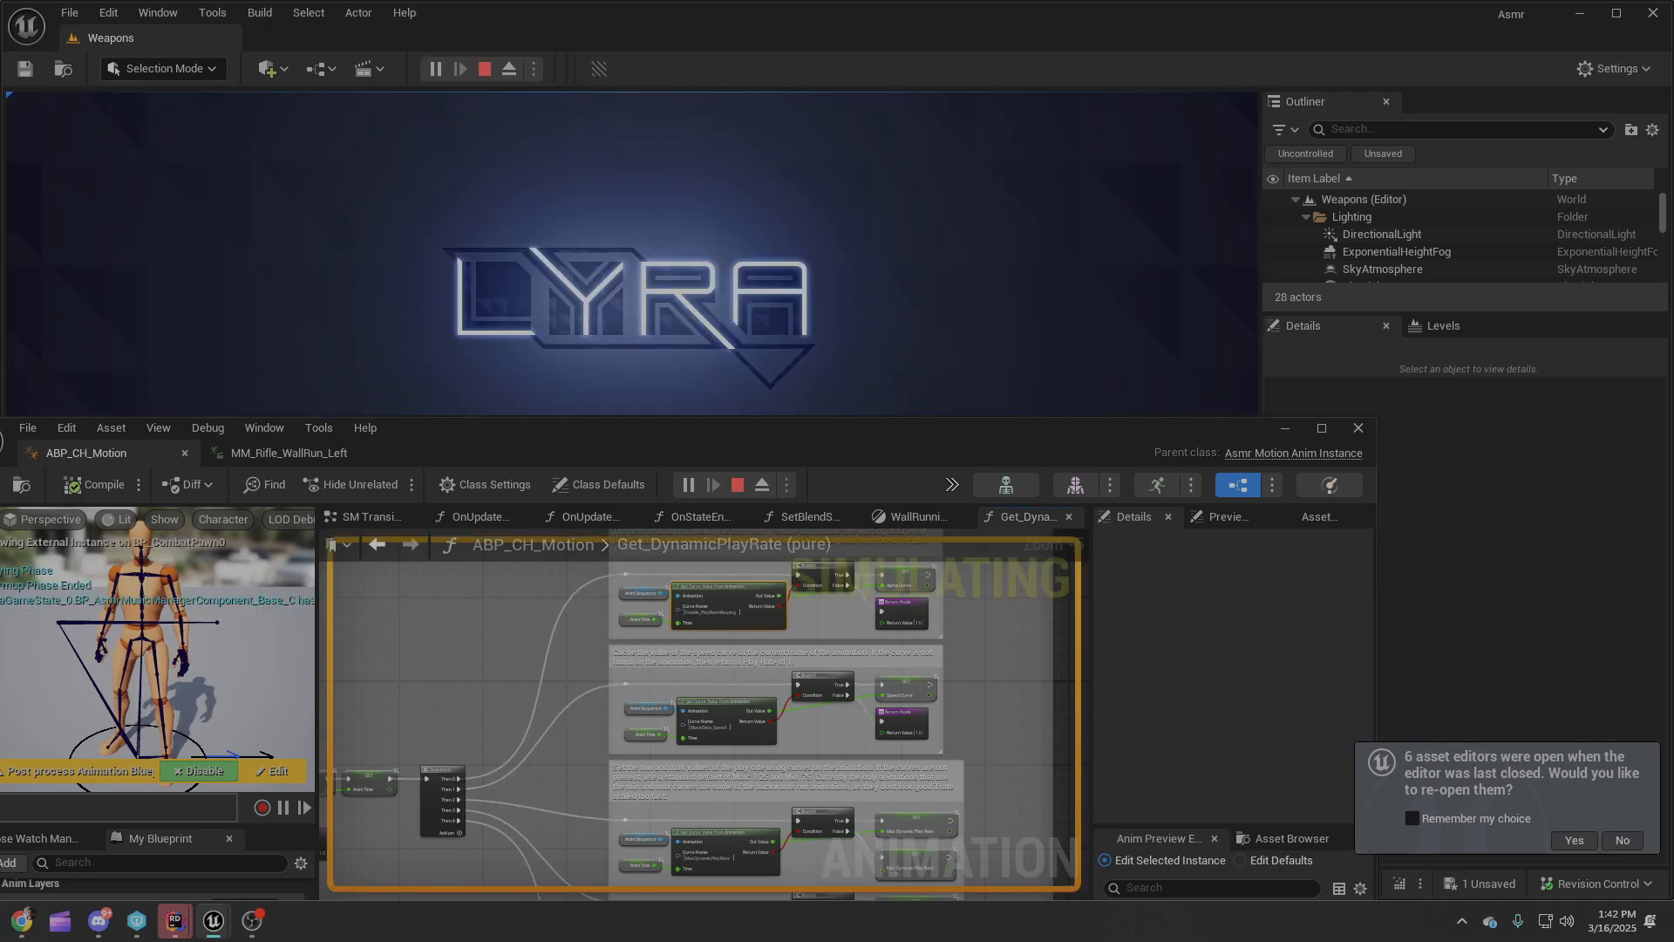
key(w)
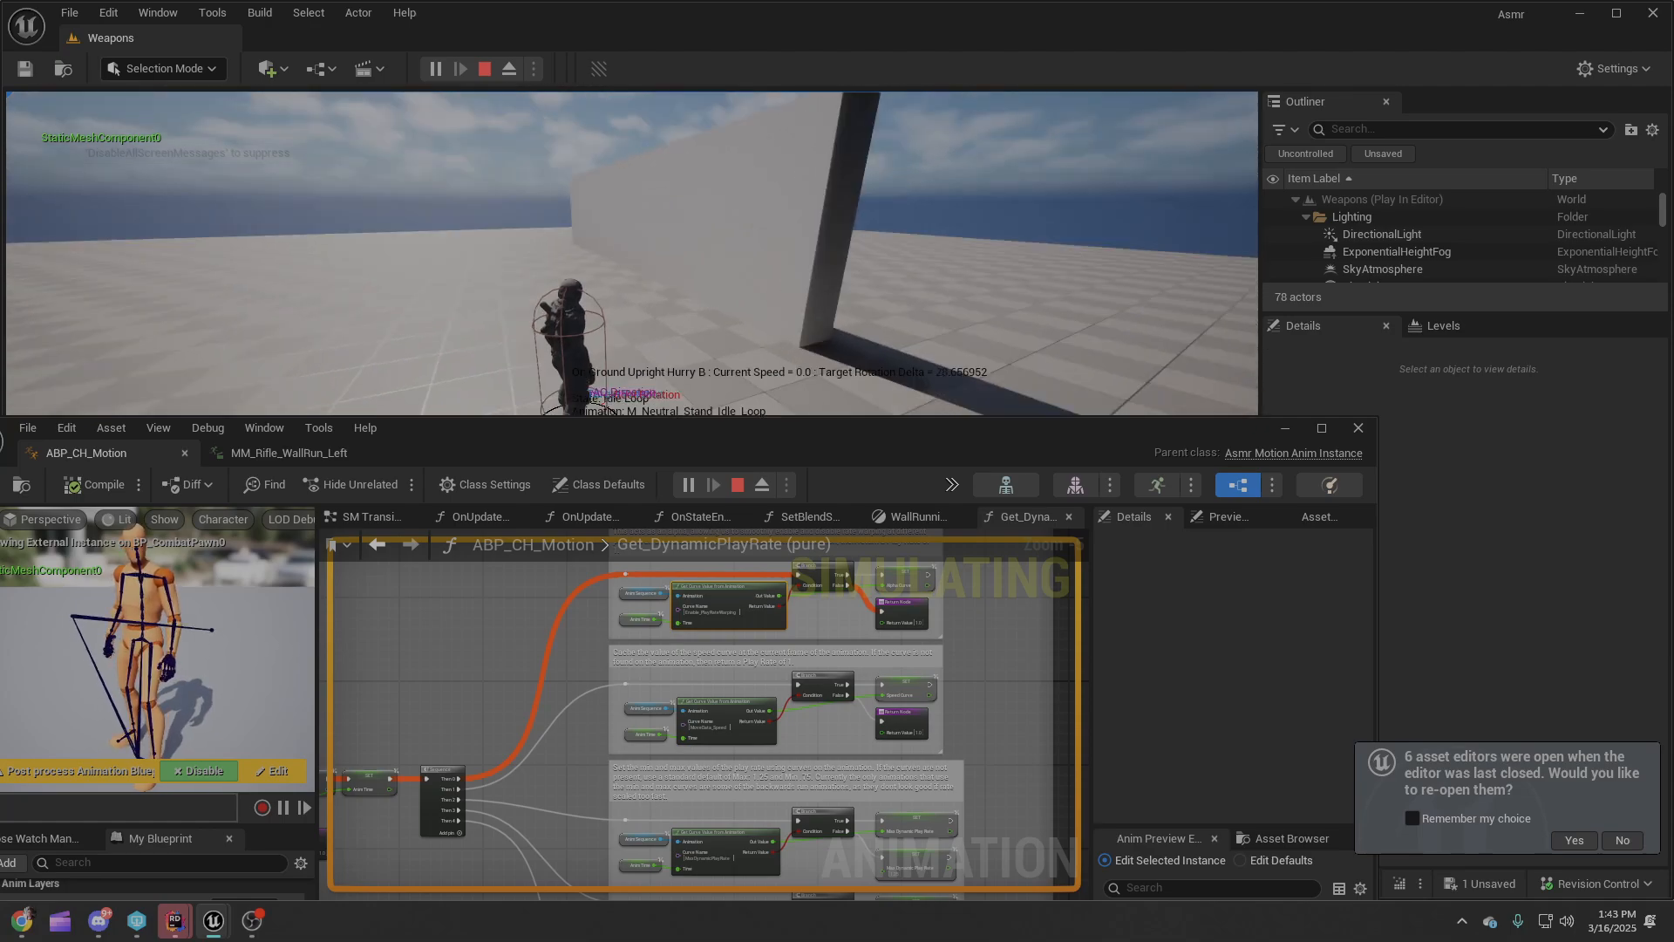
Examine how Get_DynamicPlayRate looks up the Enable_PlayRateWarping, MoveData_Speed, MaxDynamicPlayRate and MinDynamicPlayRate curves, including the default play rates.
key(alt+Tab)
drag(864, 444, 905, 229)
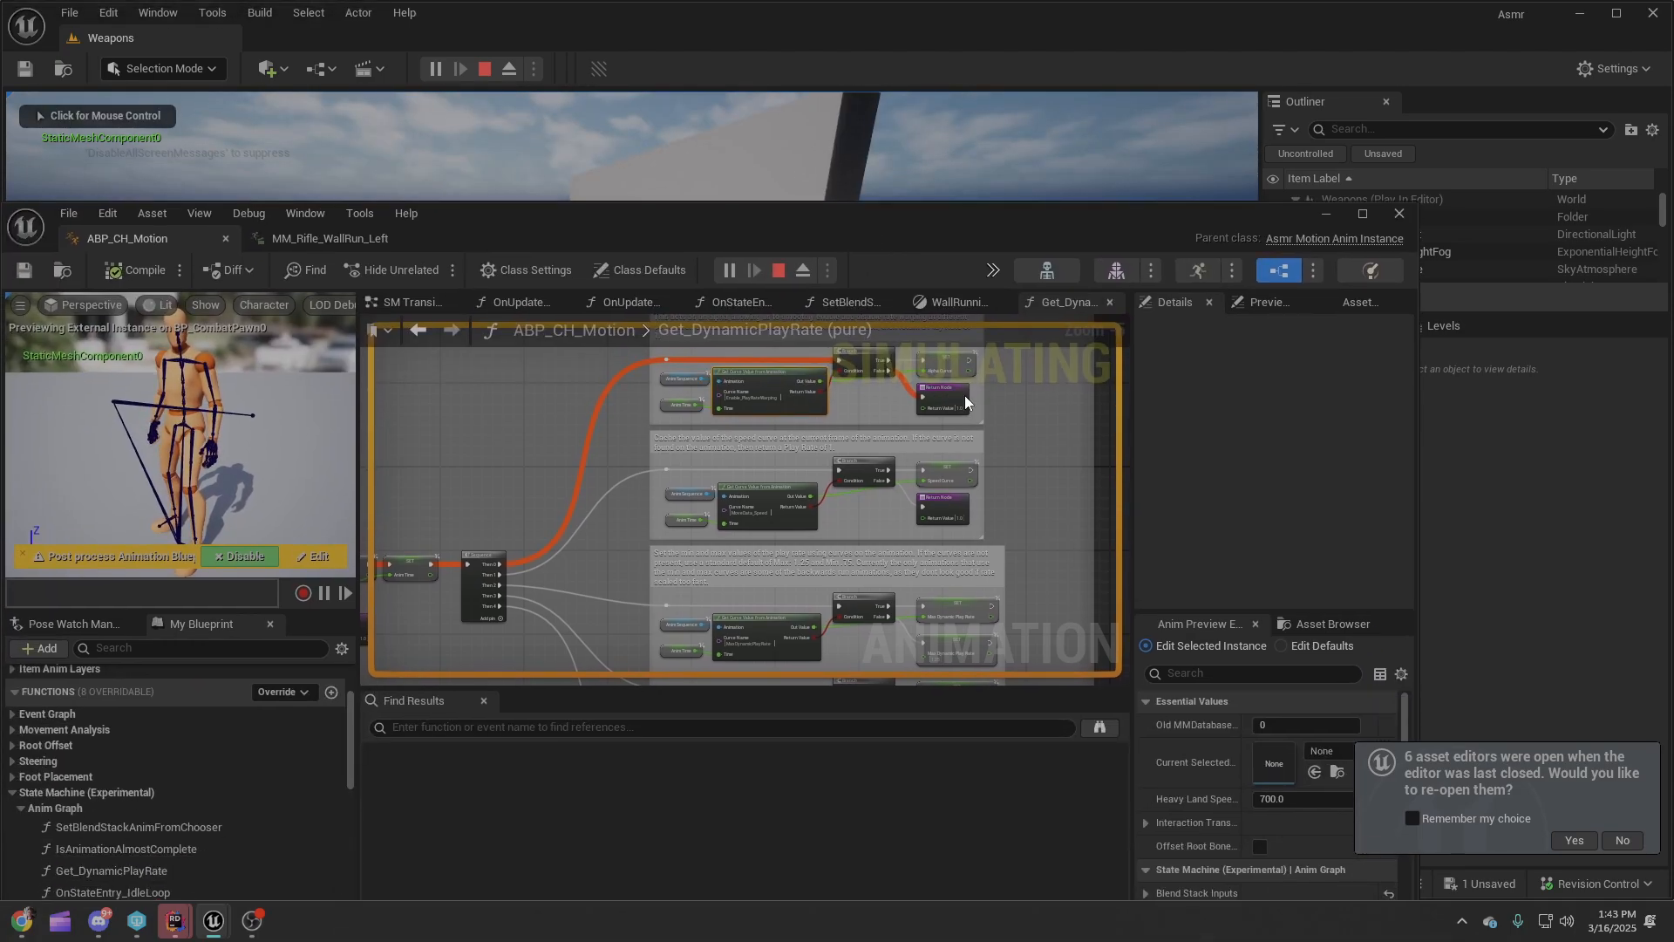
scroll(738, 411, up, 6)
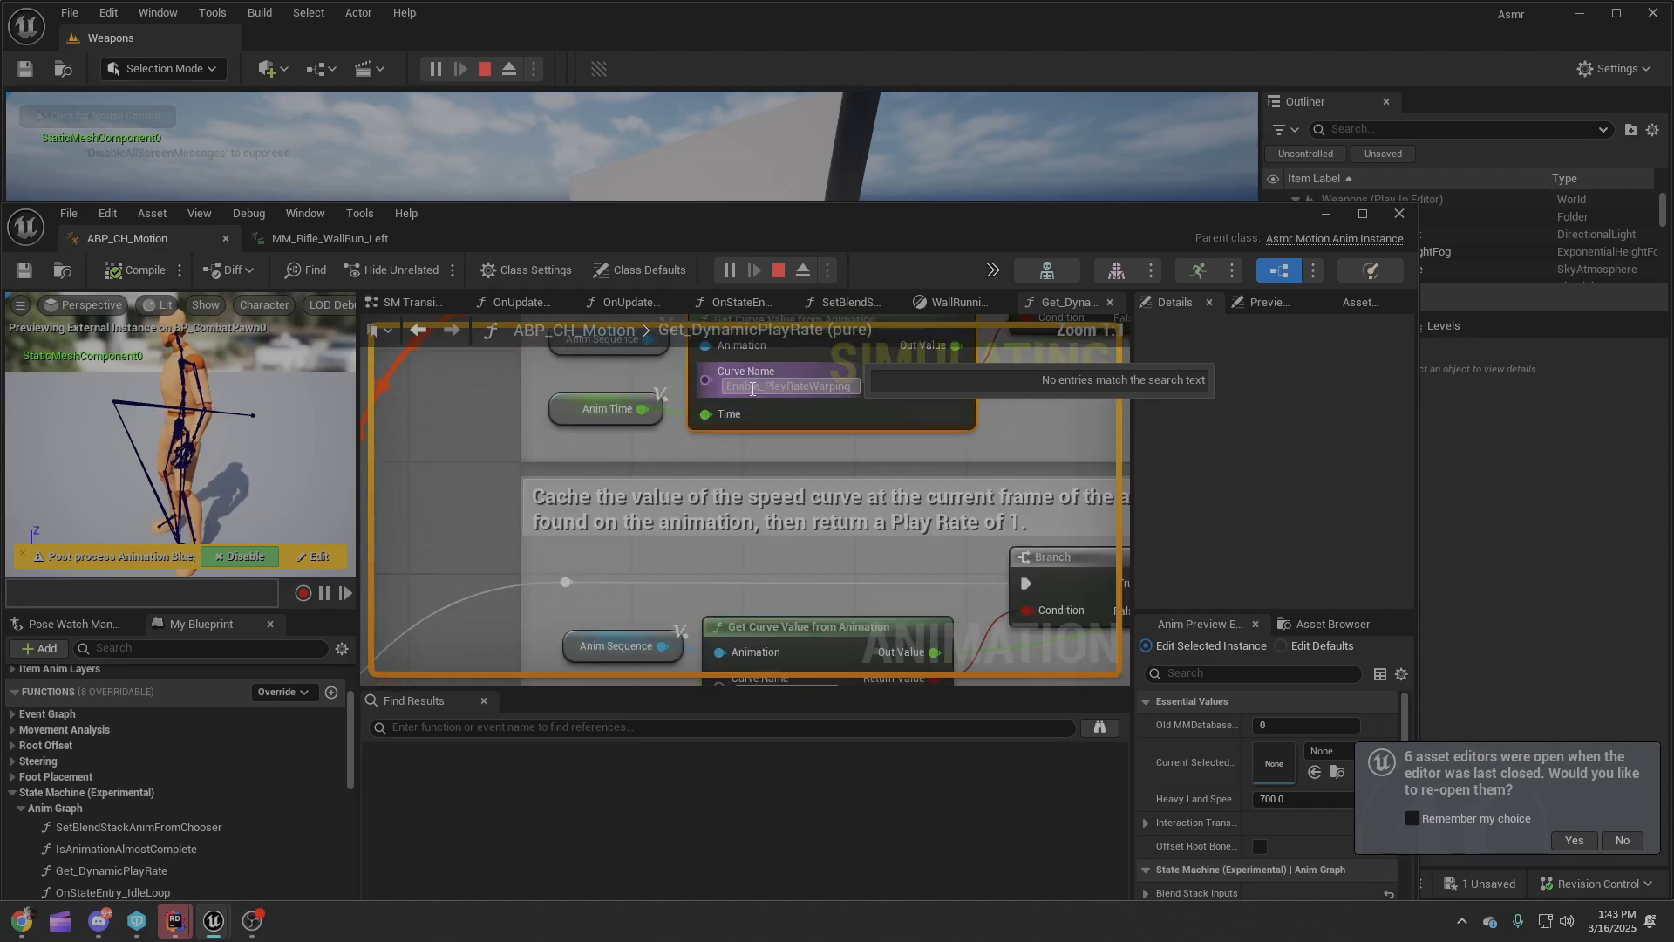
scroll(896, 443, down, 2)
right_drag(881, 556, 819, 457)
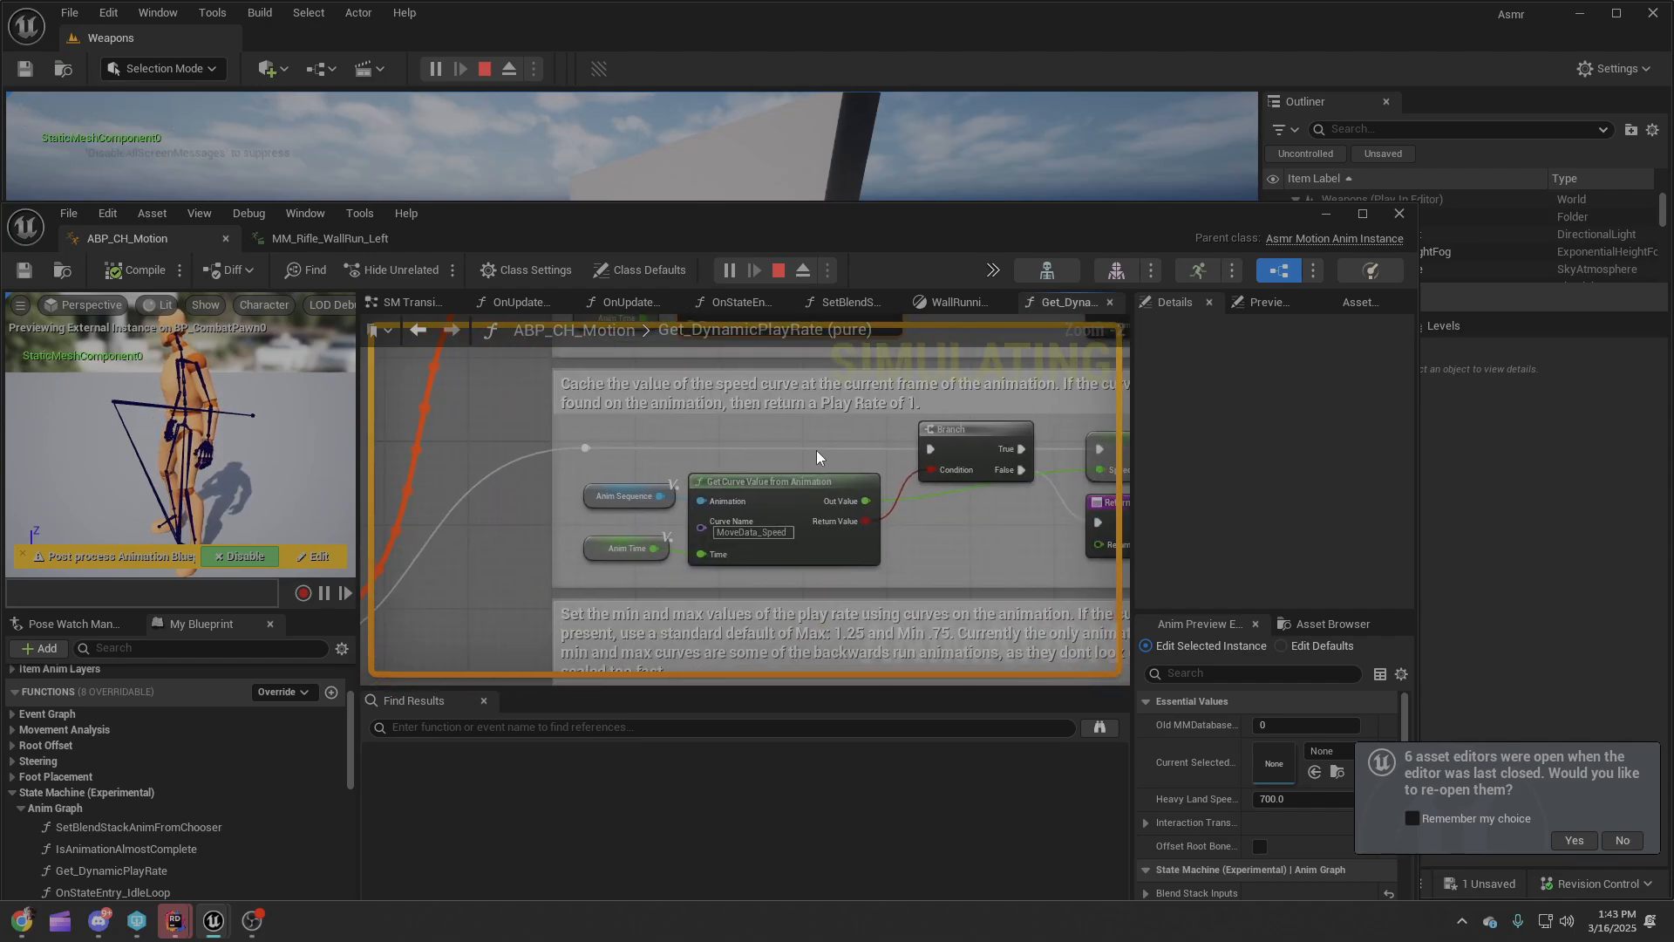
right_drag(798, 582, 701, 331)
scroll(671, 500, down, 1)
right_drag(600, 536, 610, 472)
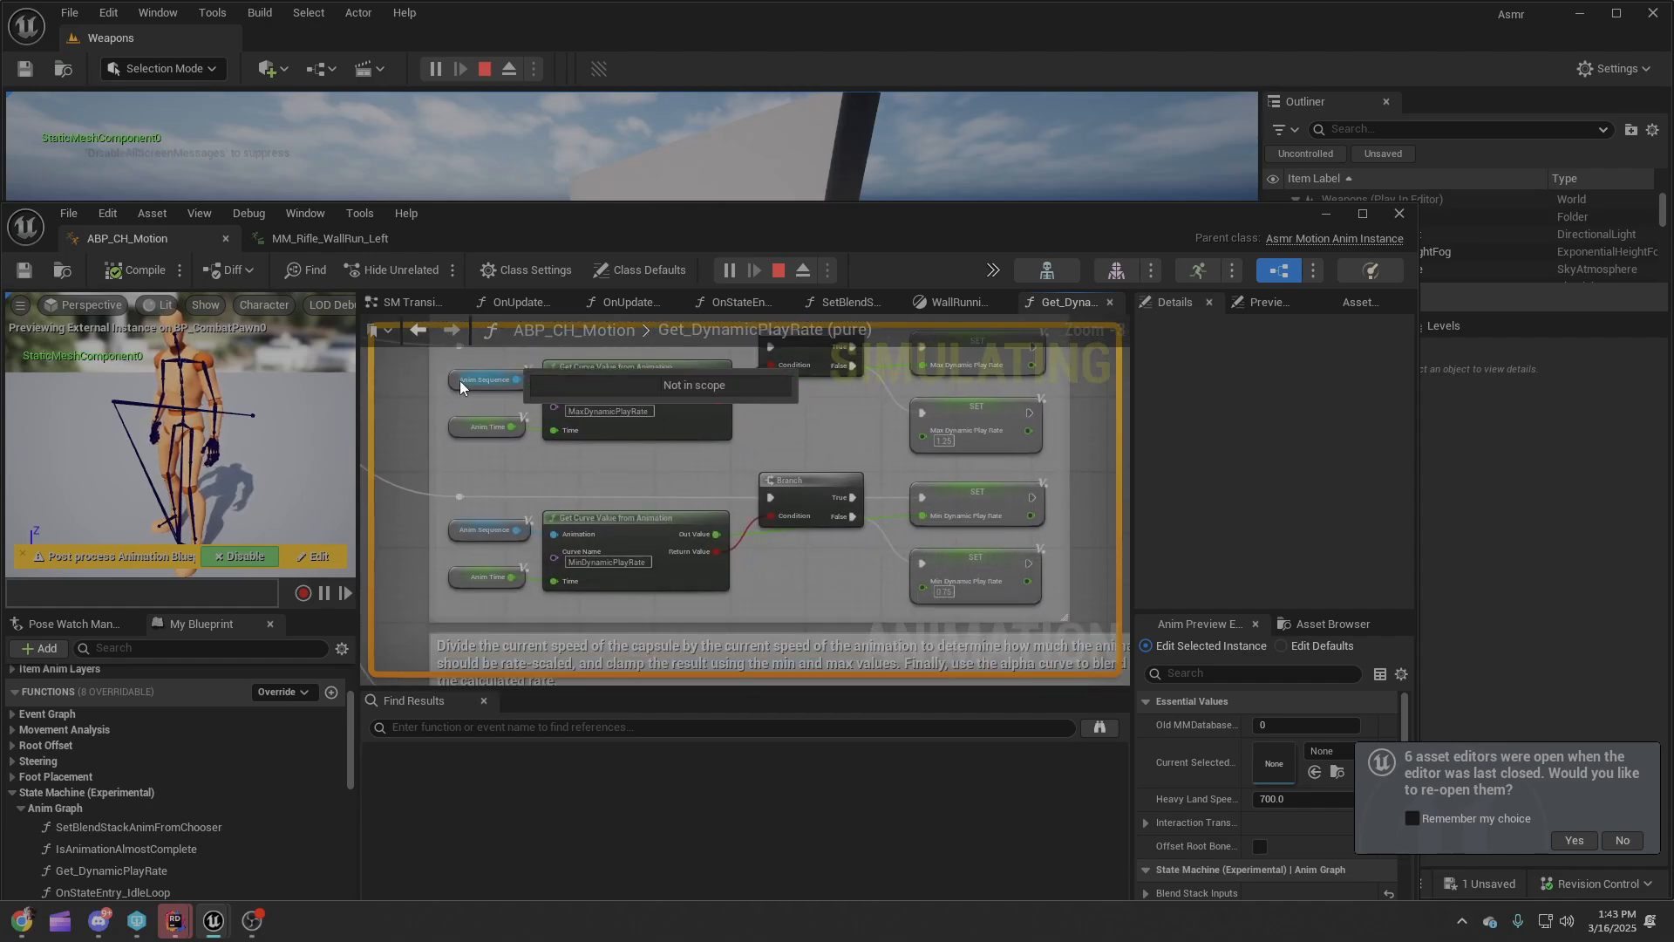
right_drag(417, 356, 473, 420)
drag(473, 421, 861, 673)
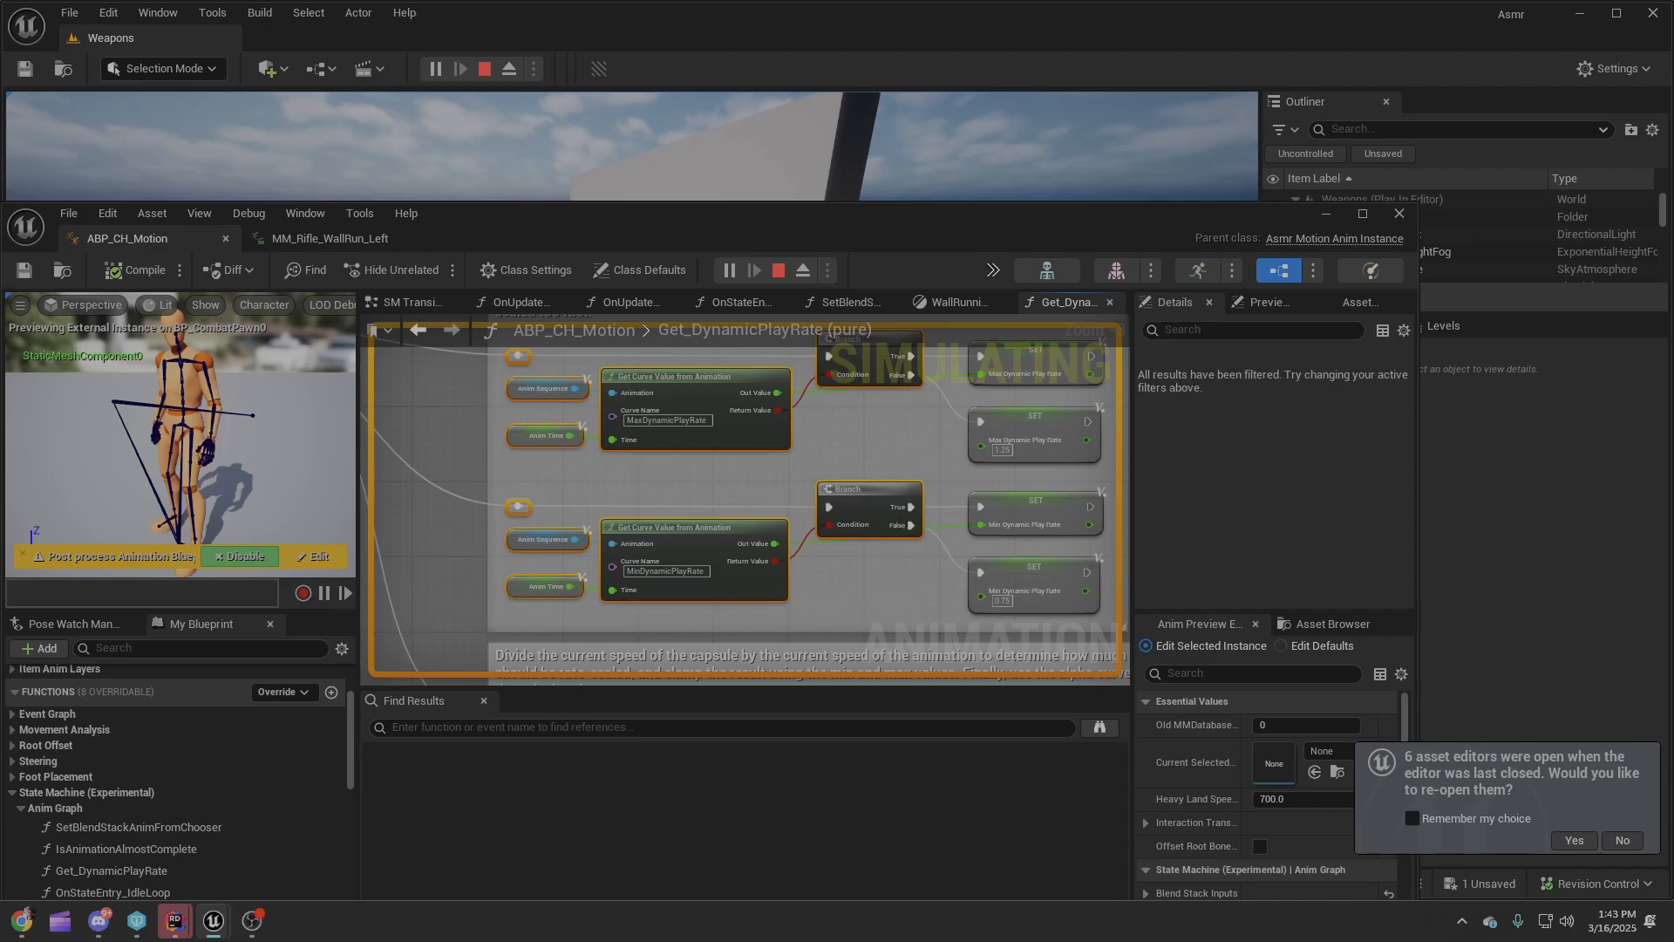
scroll(777, 518, up, 2)
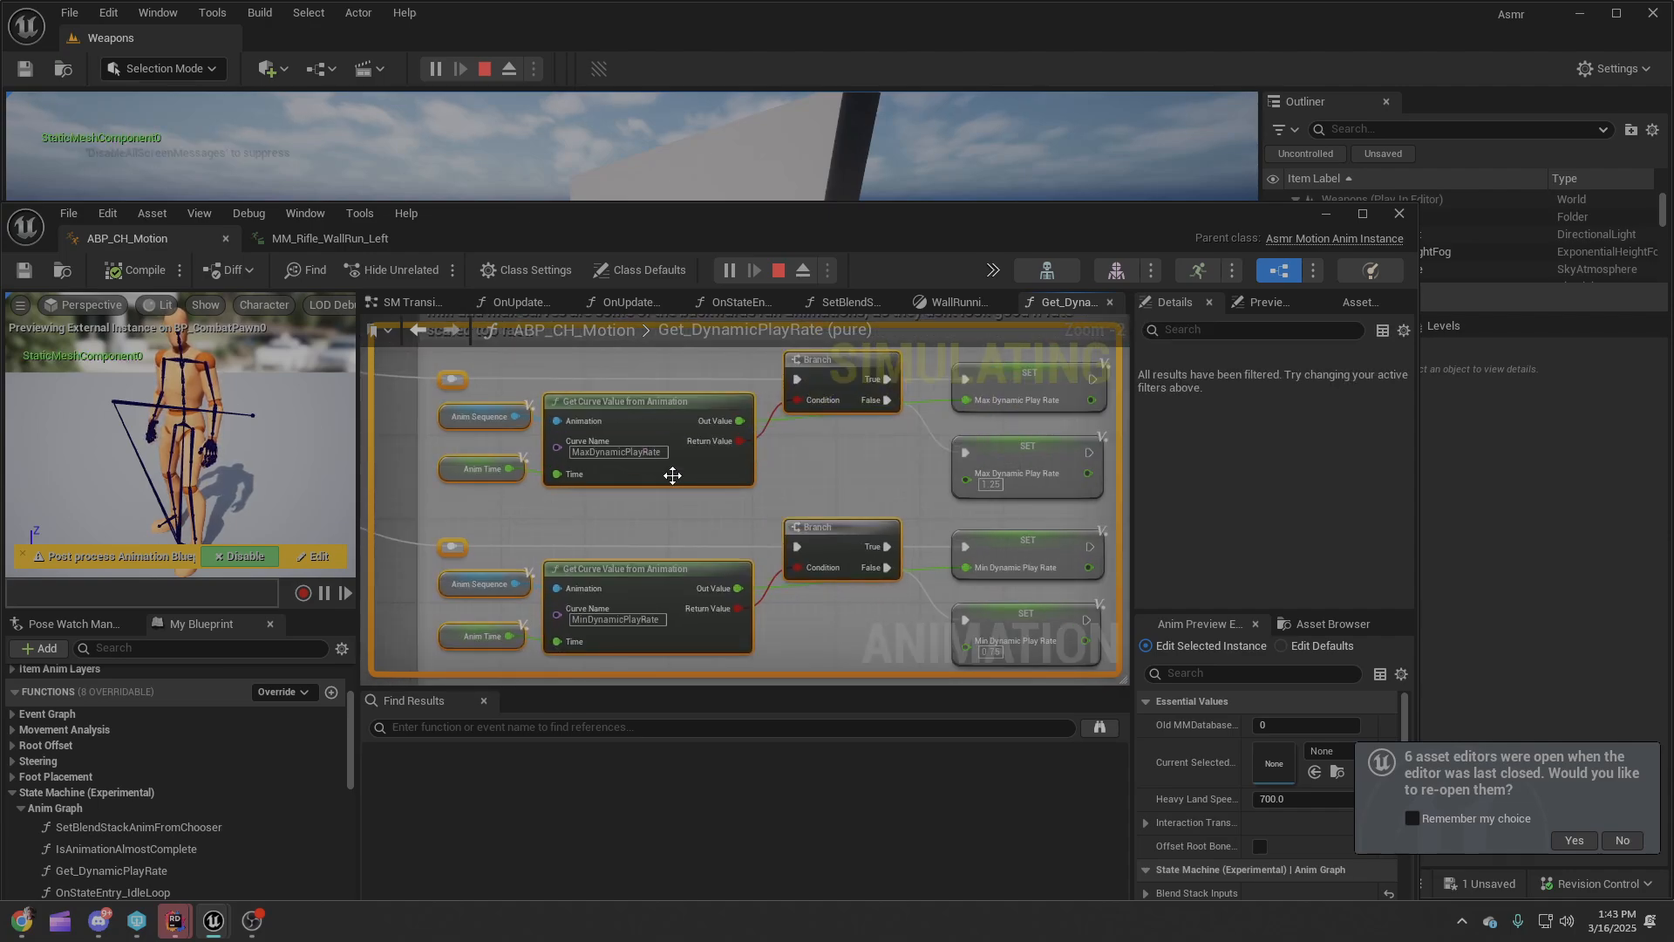
scroll(636, 512, down, 2)
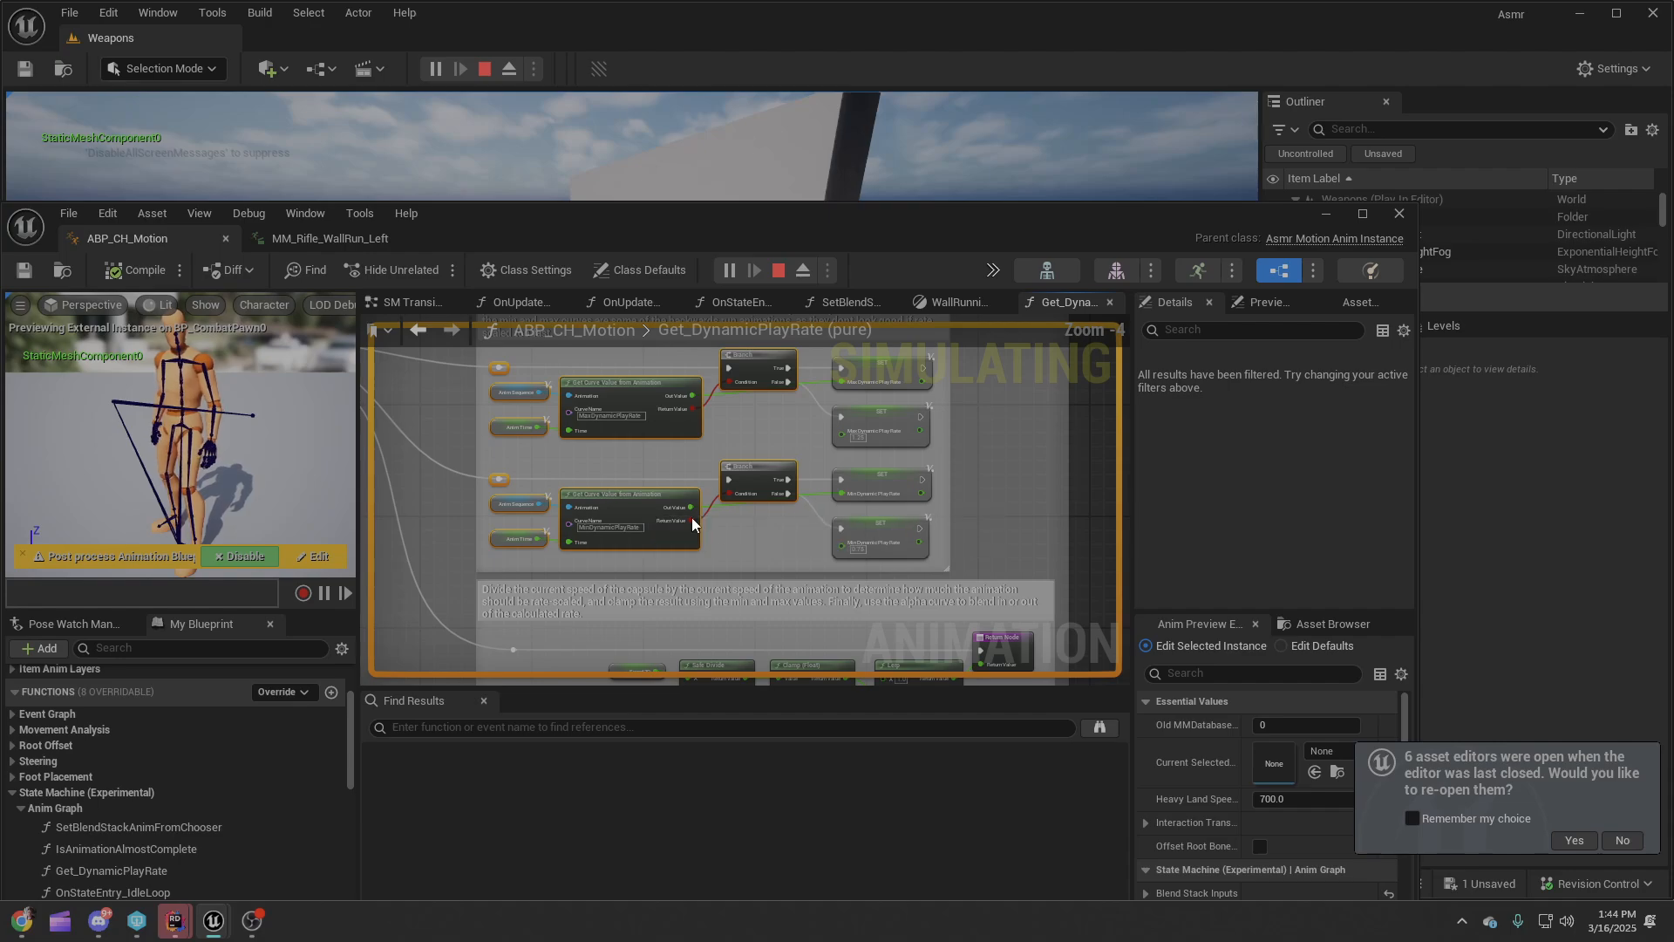
Examine how Get_DynamicPlayRate divides Speed 2D by the speed curve, clamps the result and blends it with the alpha curve.
right_drag(765, 578, 750, 366)
scroll(492, 522, up, 3)
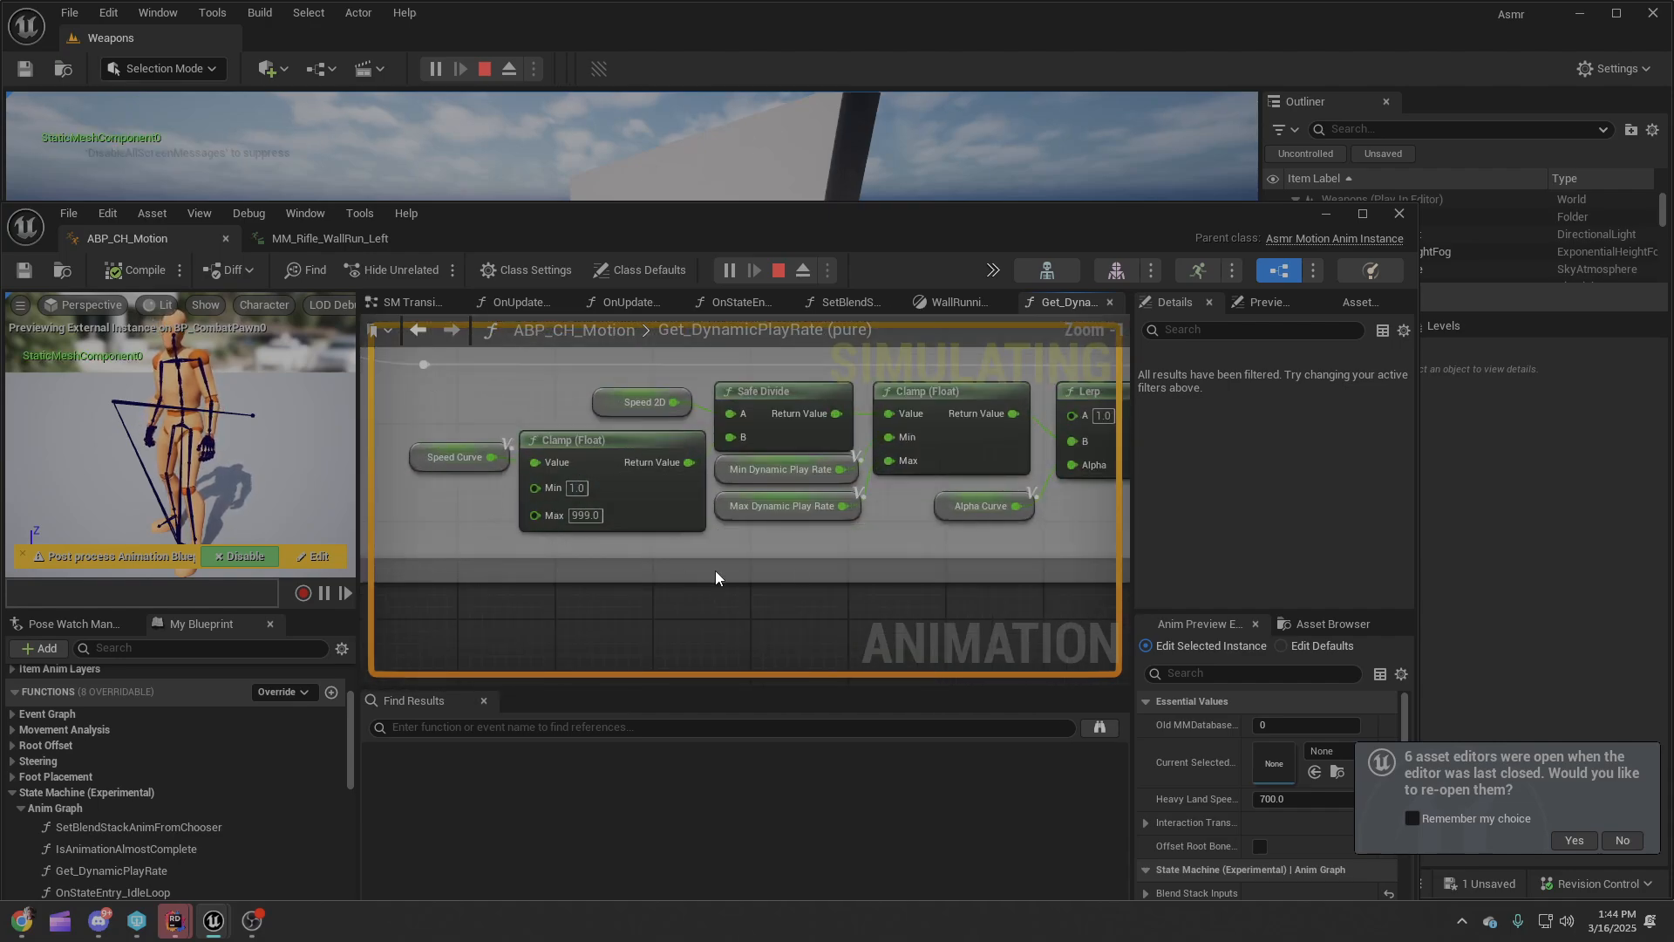
right_drag(1099, 517, 717, 568)
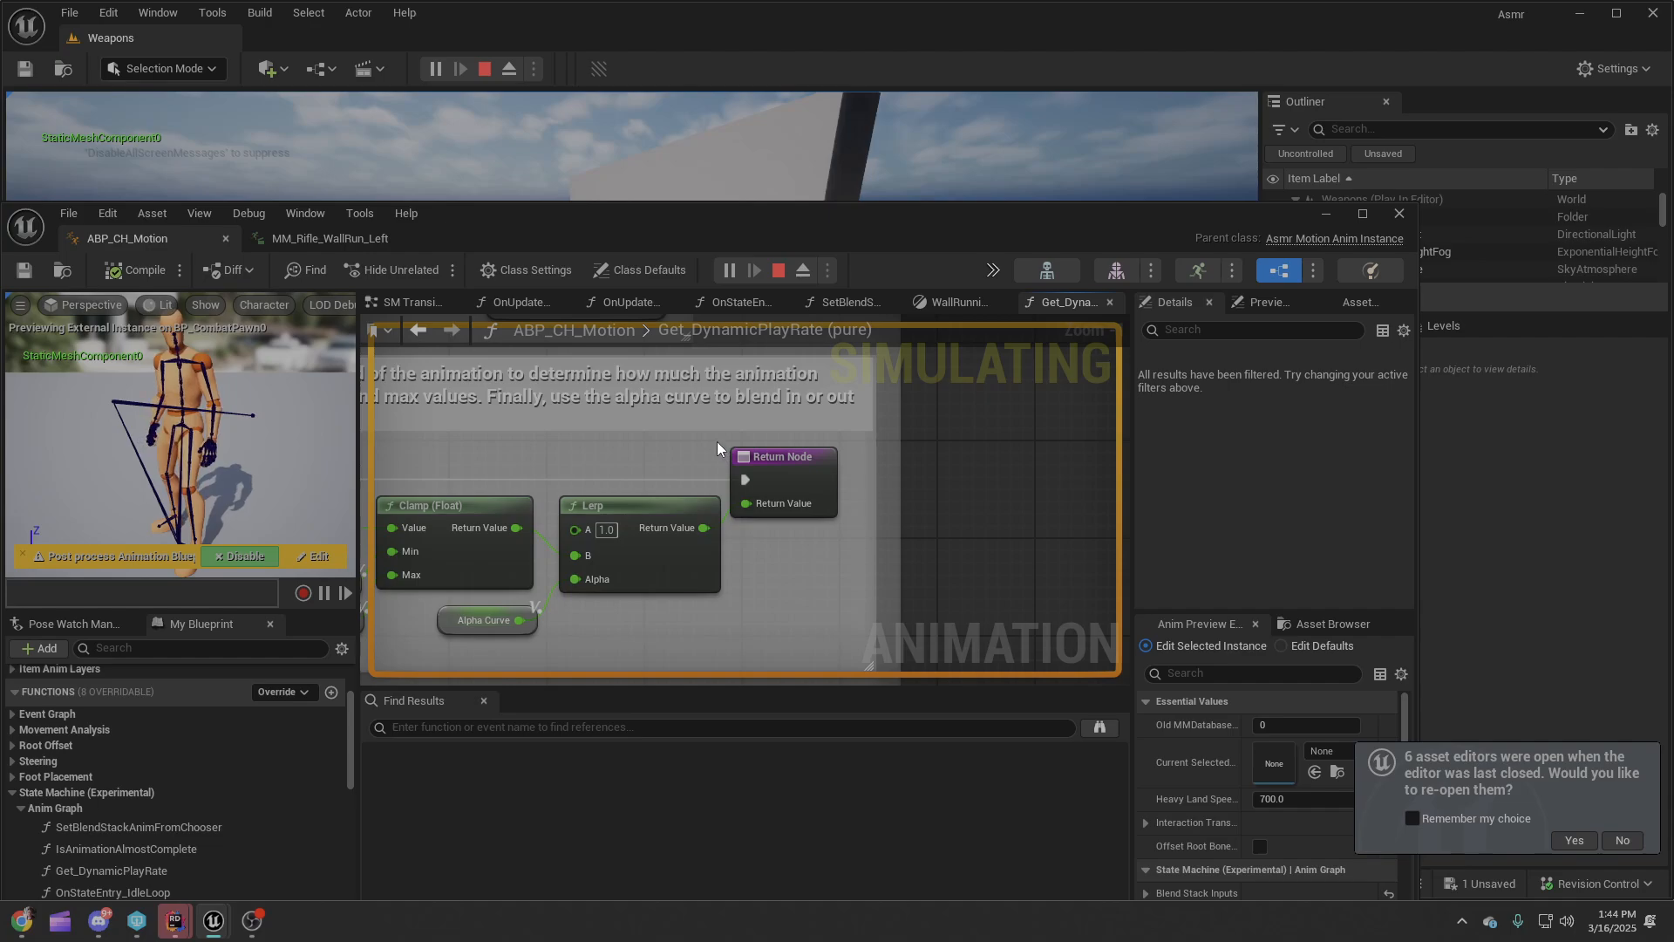
right_drag(717, 443, 727, 504)
Play-test the character in the running session by jumping onto the wall and wall-running along it in different directions.
click(761, 197)
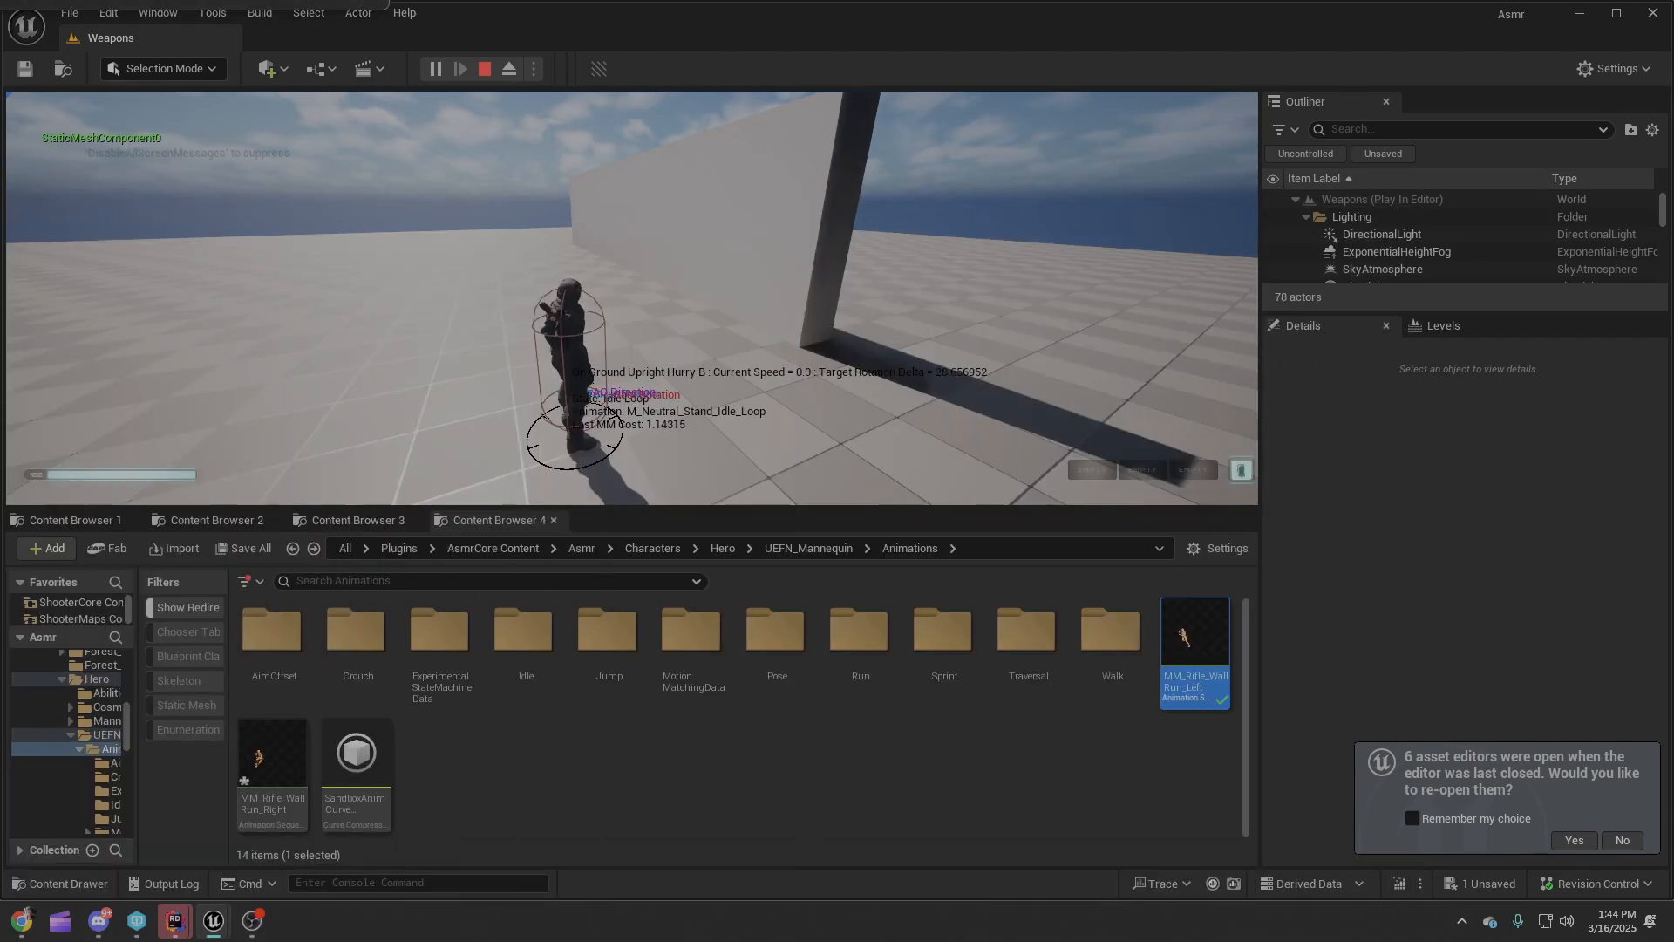
key(s)
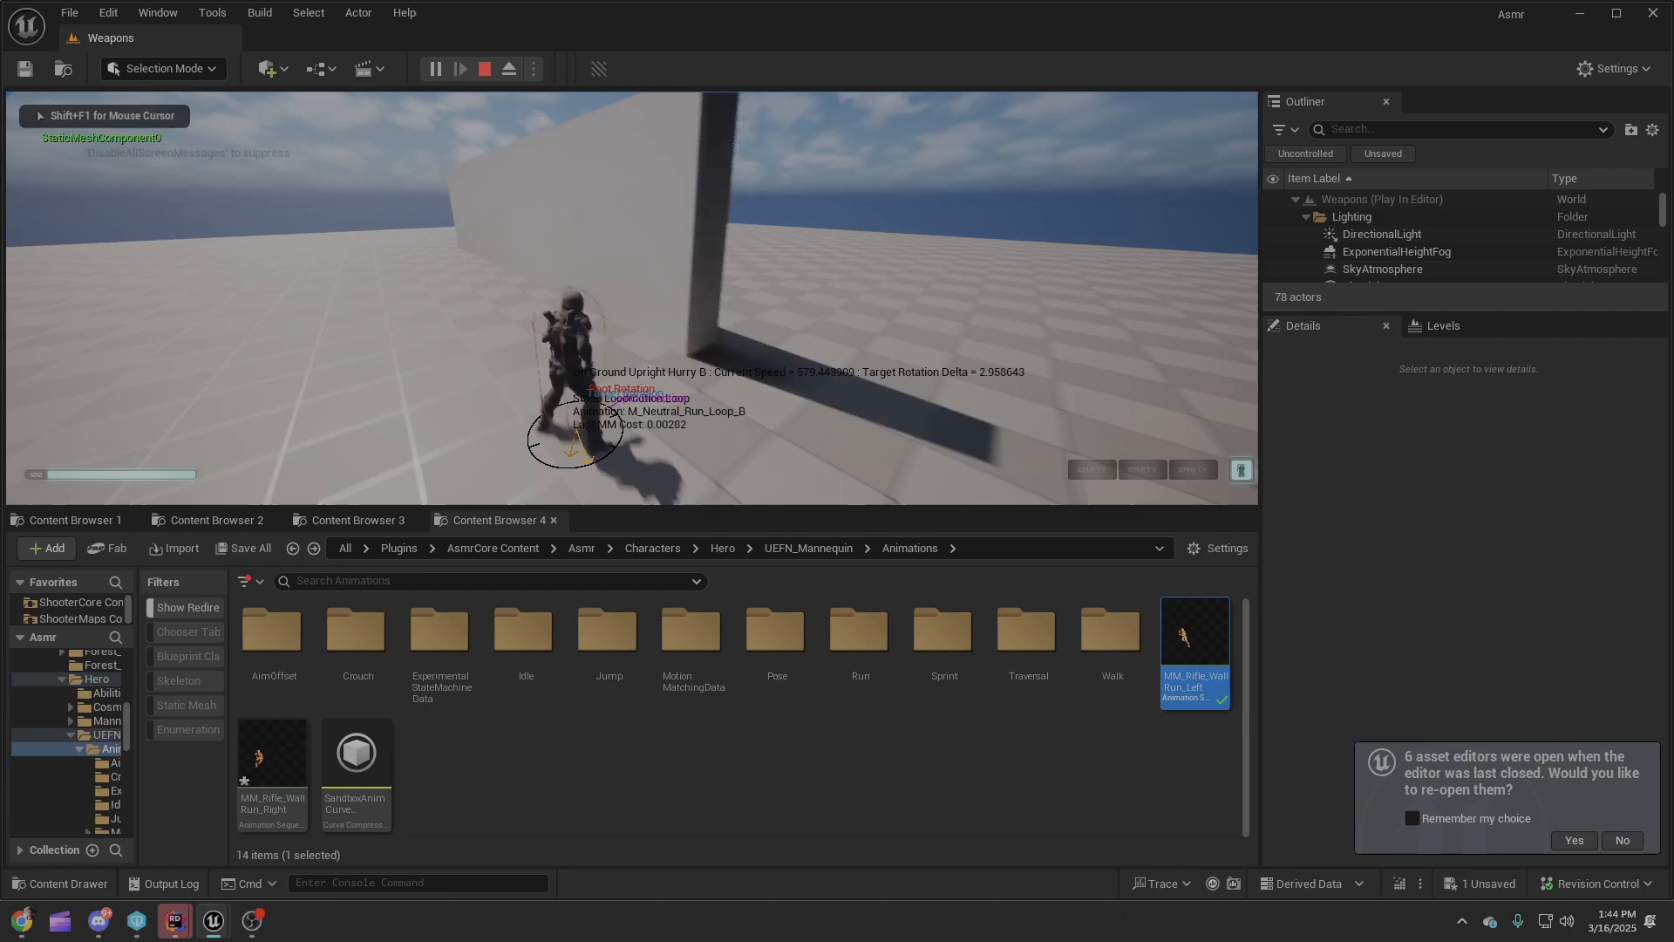
key(w)
key(space)
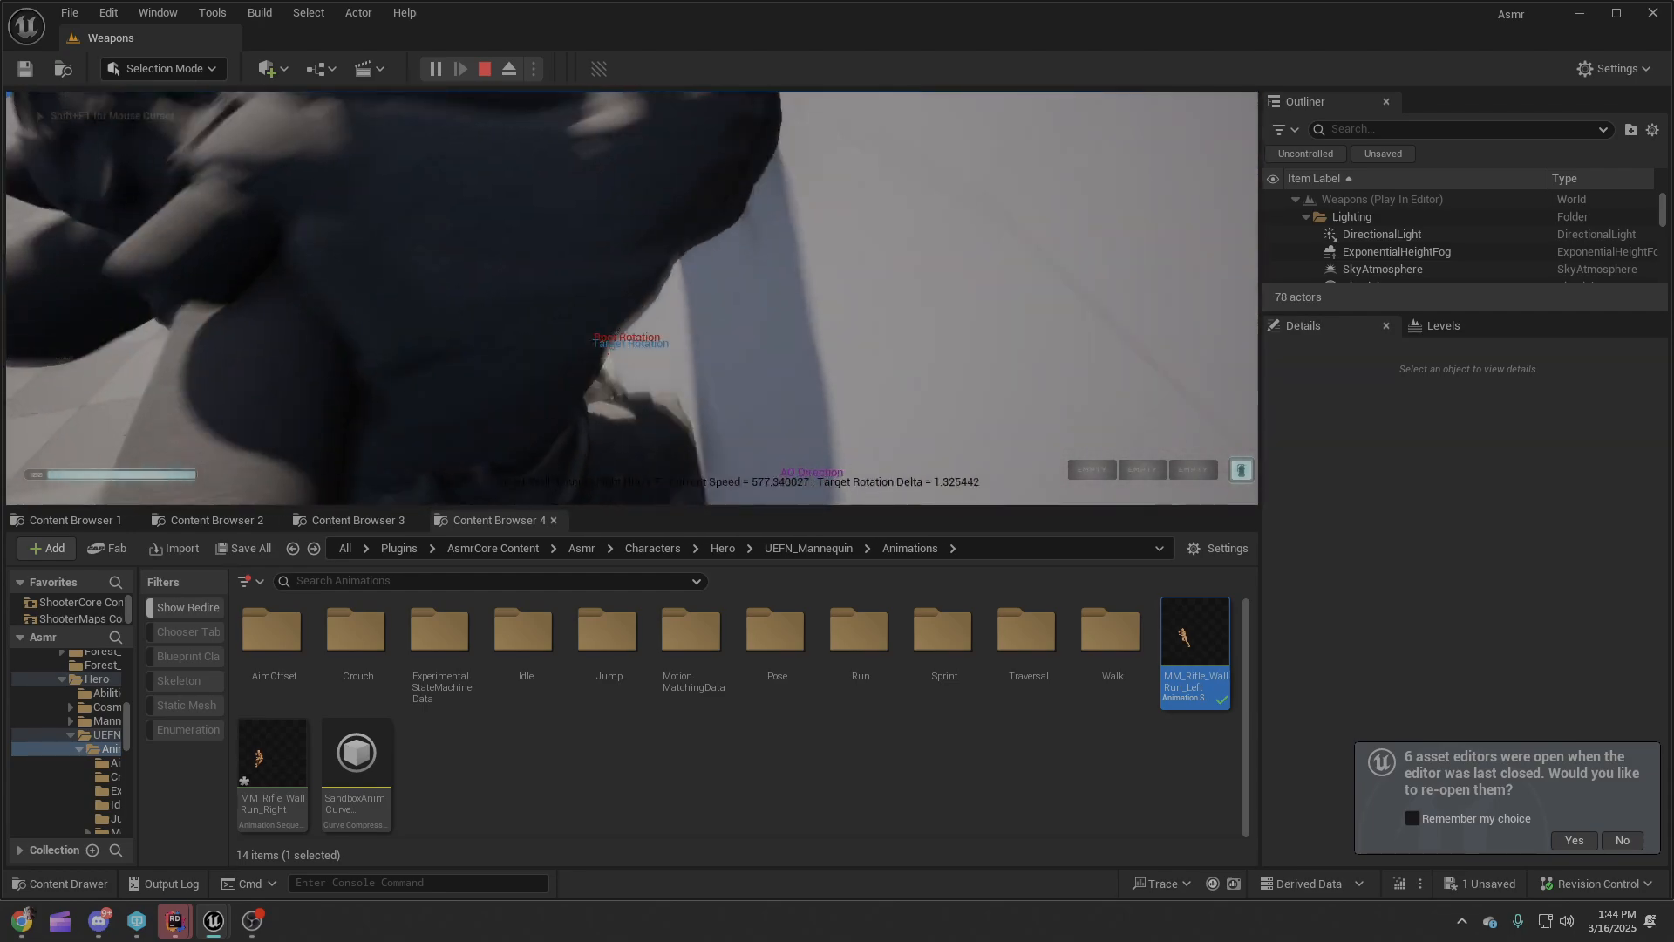
key(space)
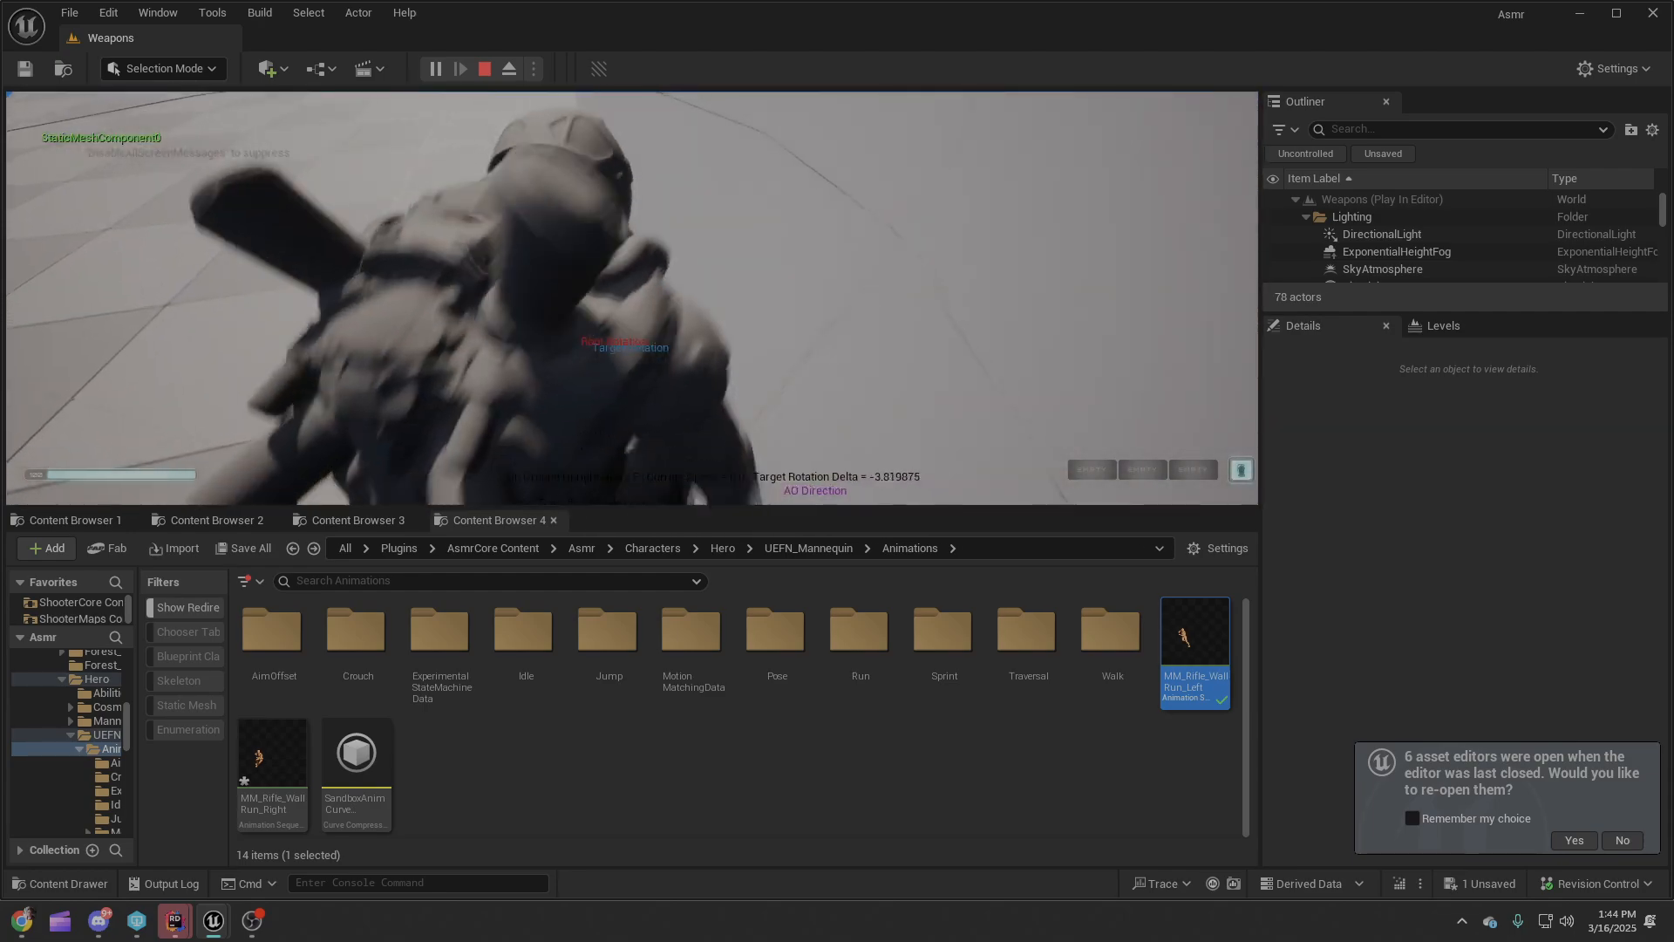
key(s)
key(d)
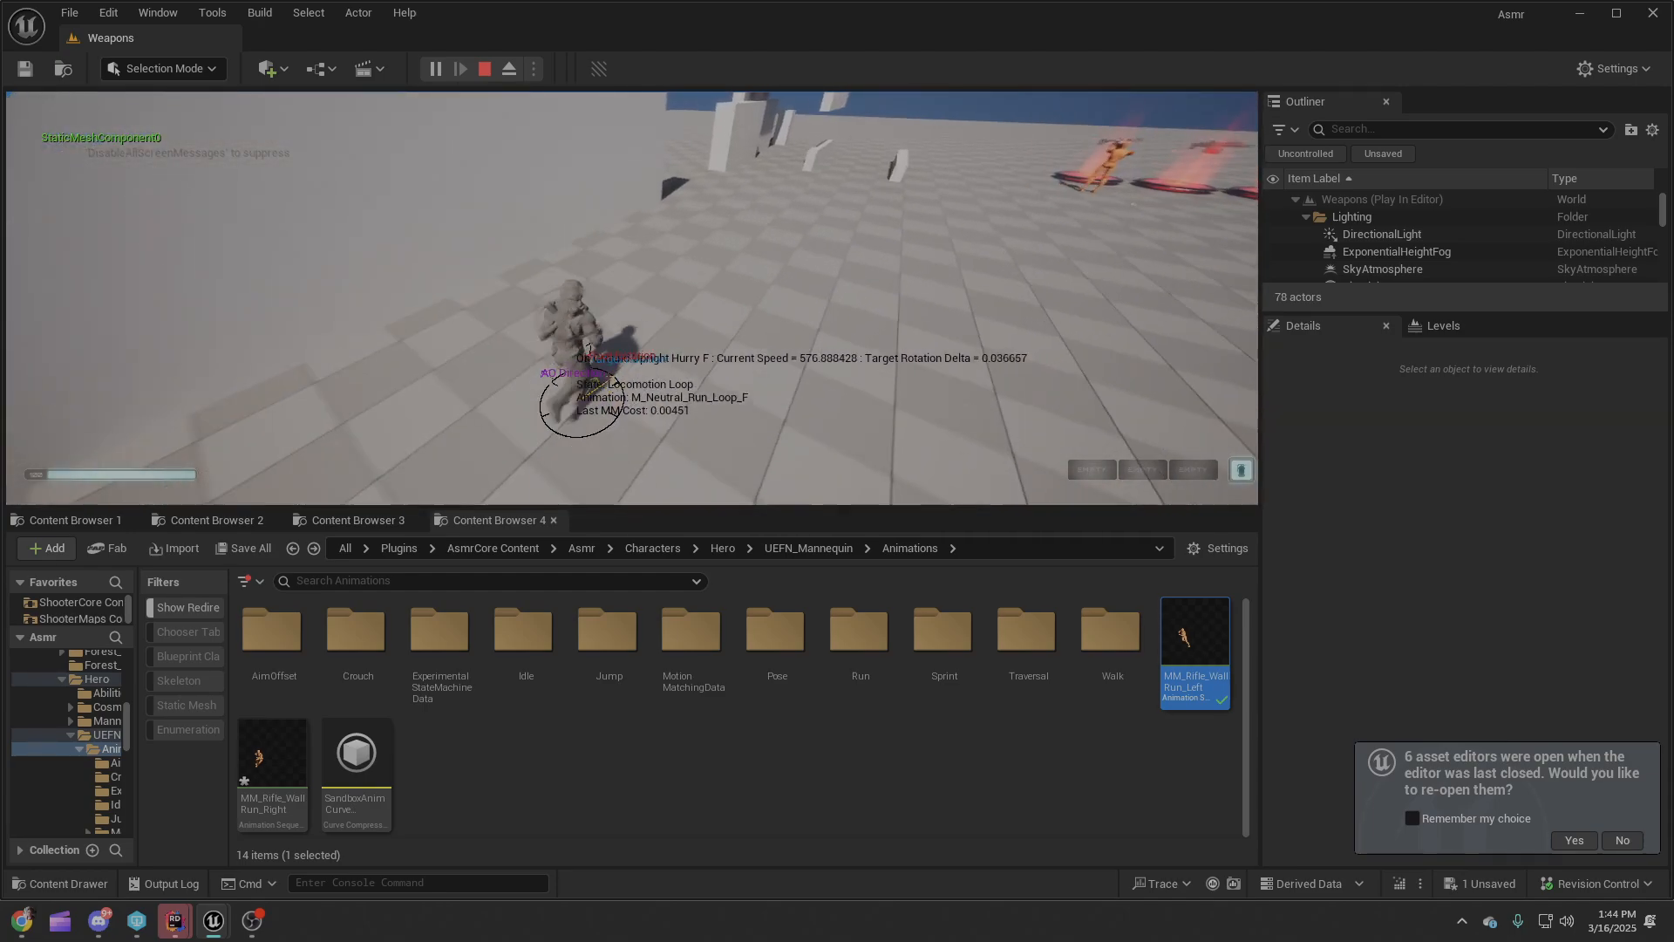
key(w)
key(space)
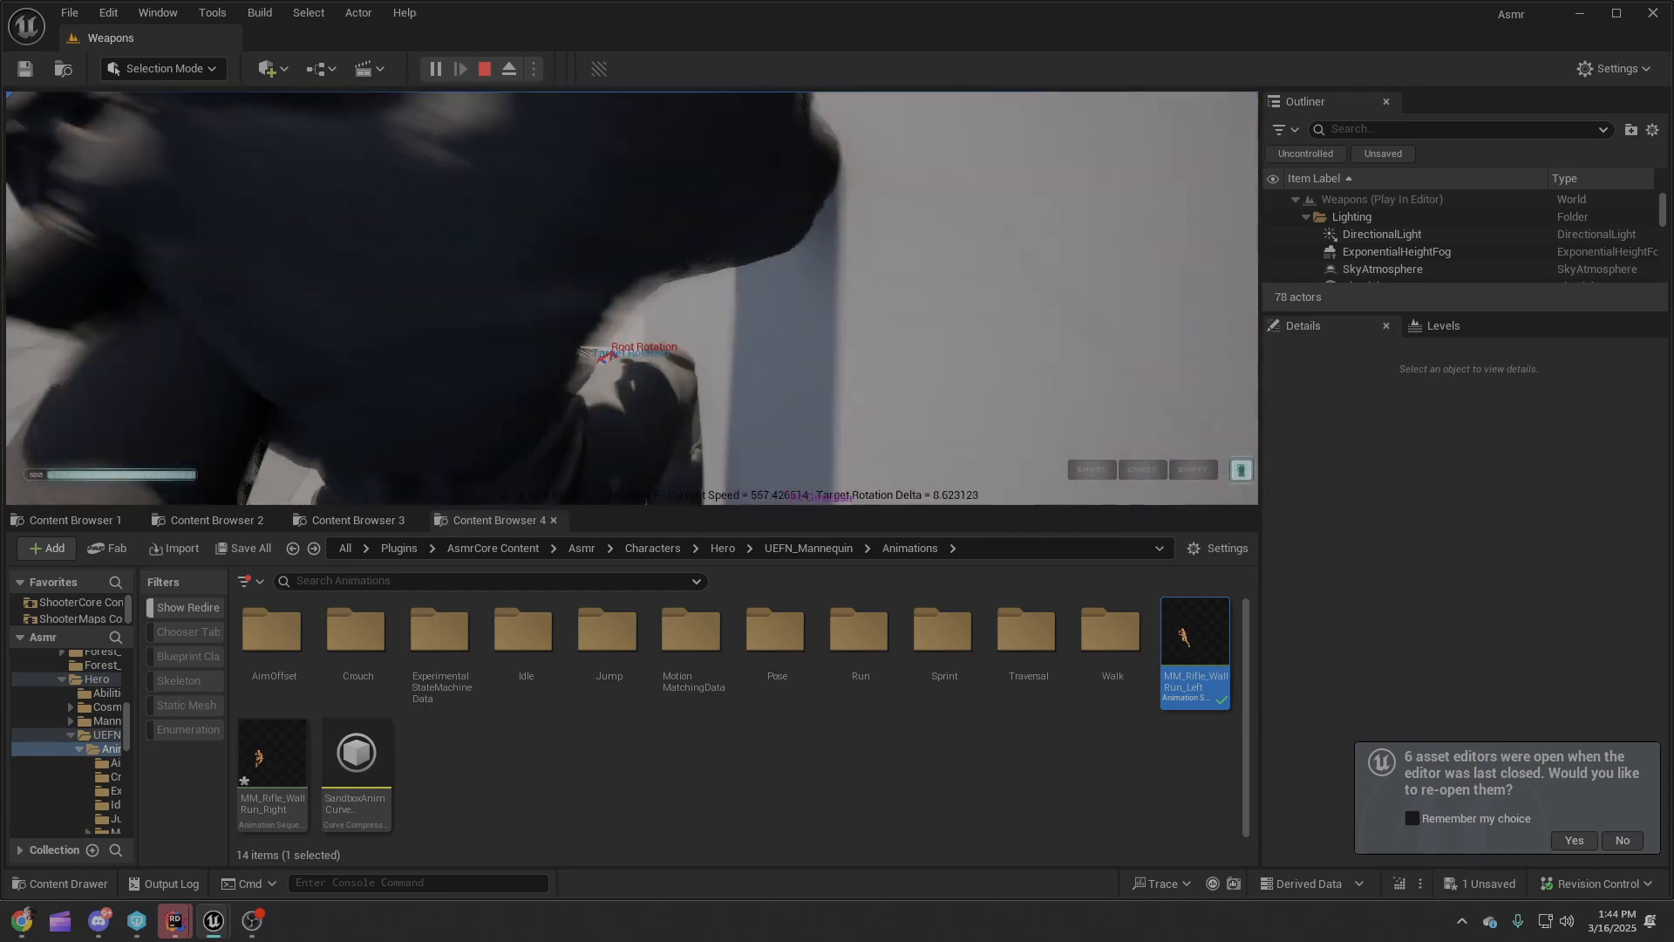
key(a)
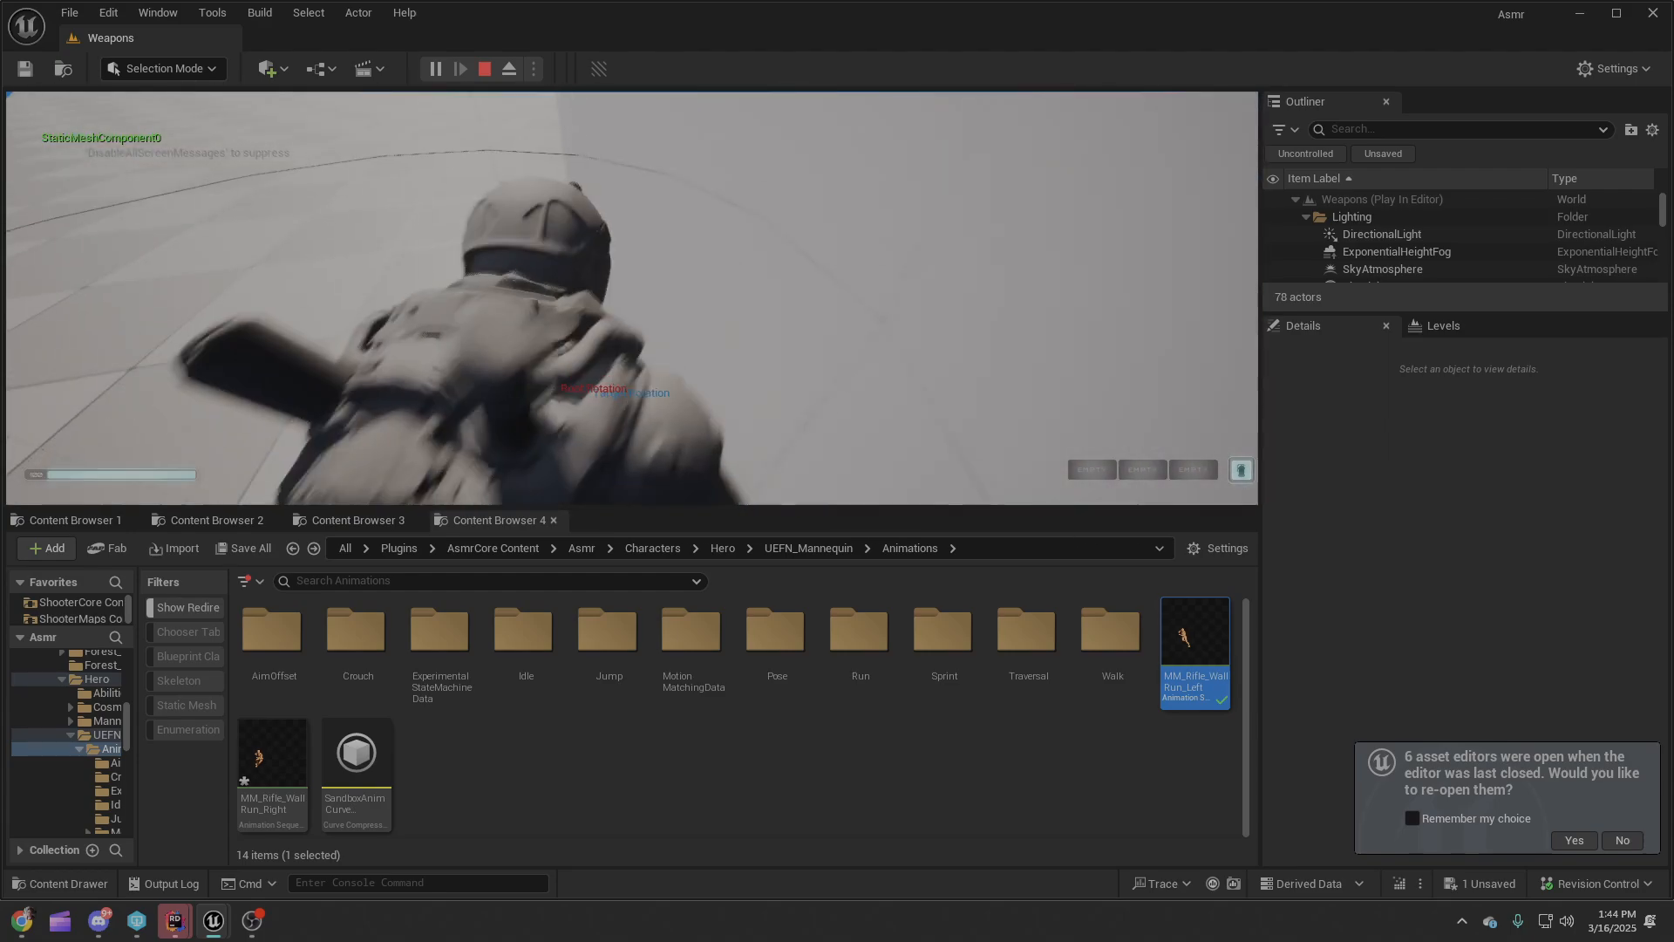
key(w)
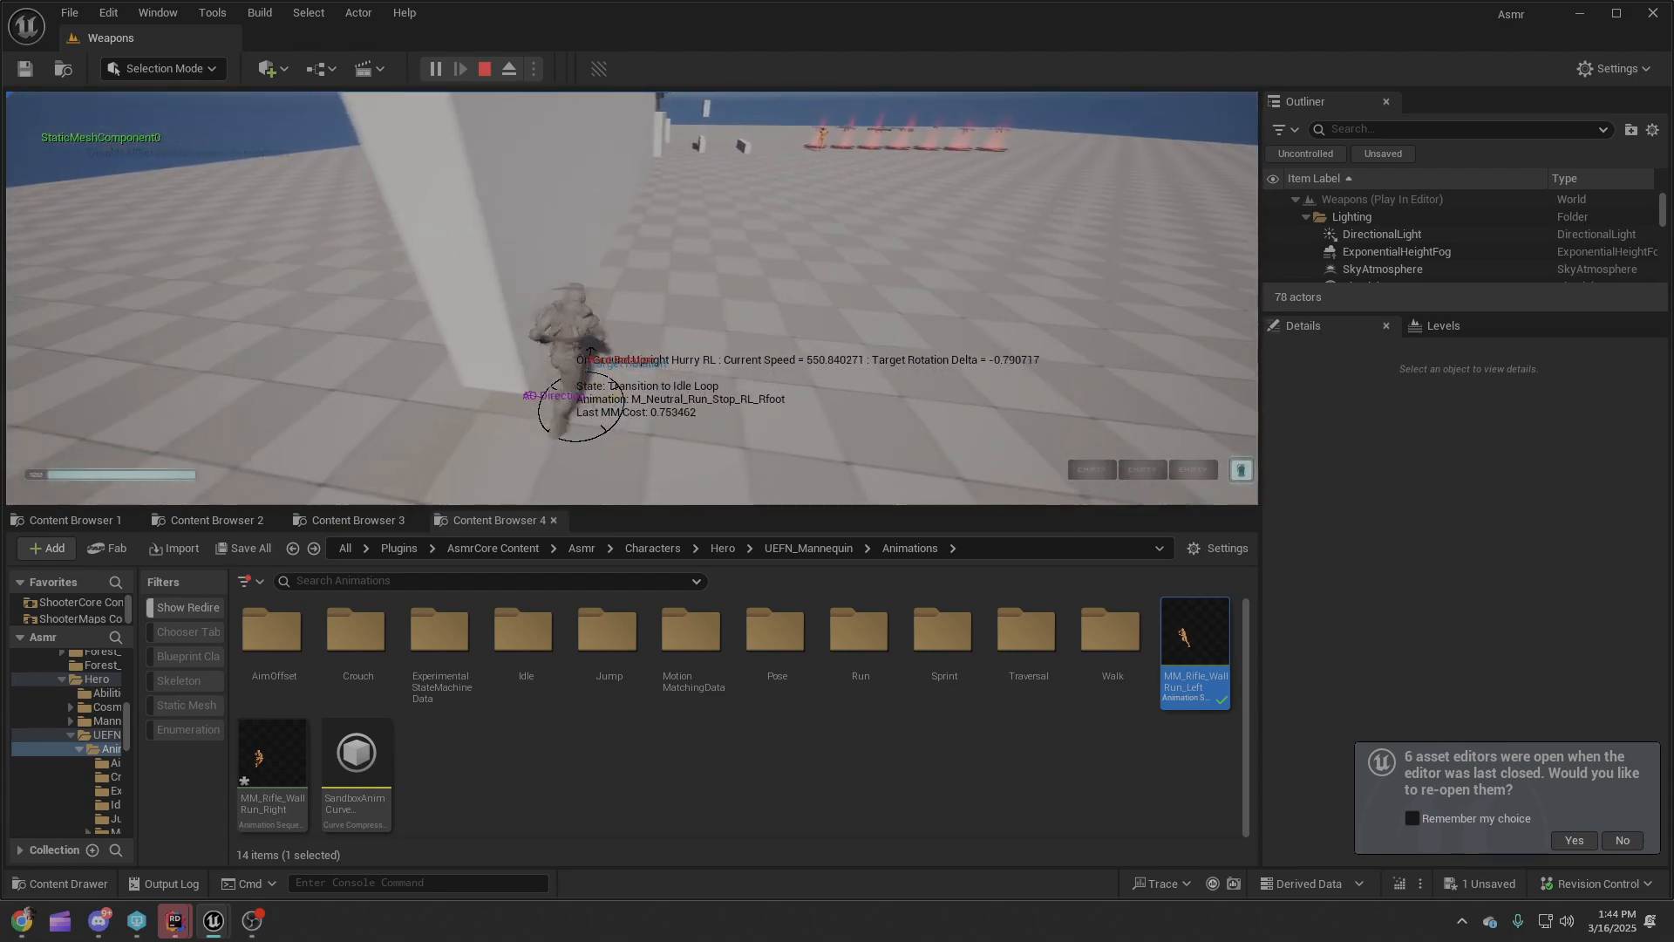
Repeat left wall runs with forward, backward and stationary jumps to check how the MM_Rifle_WallRun_Left animation plays at different speeds.
key(space)
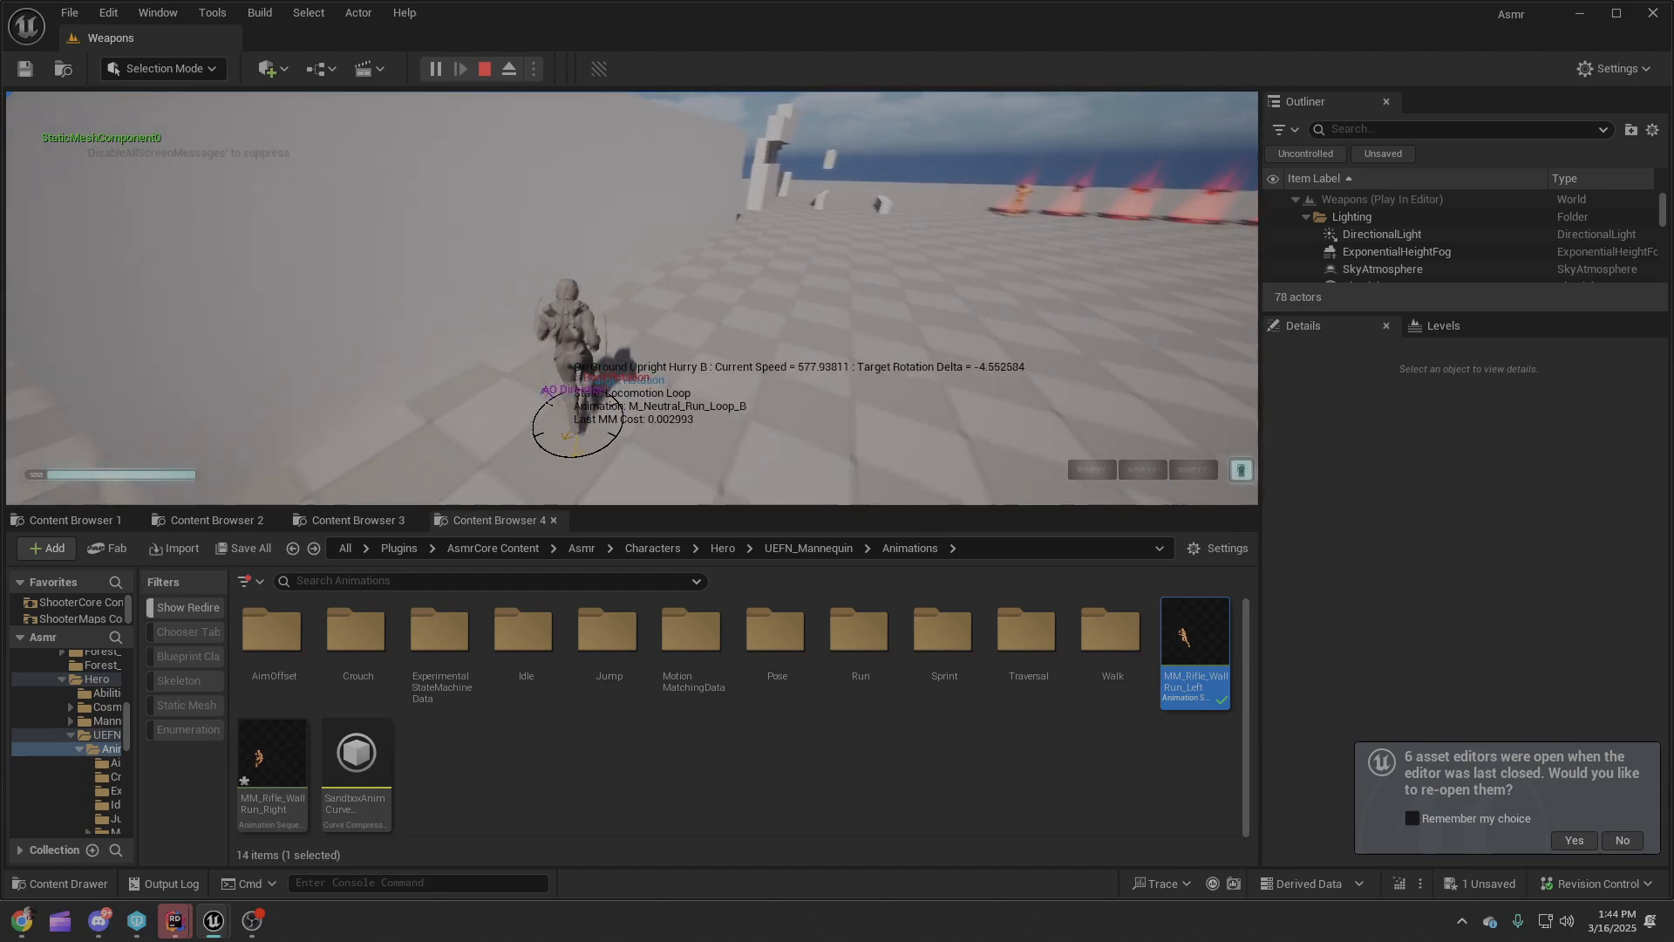
key(w)
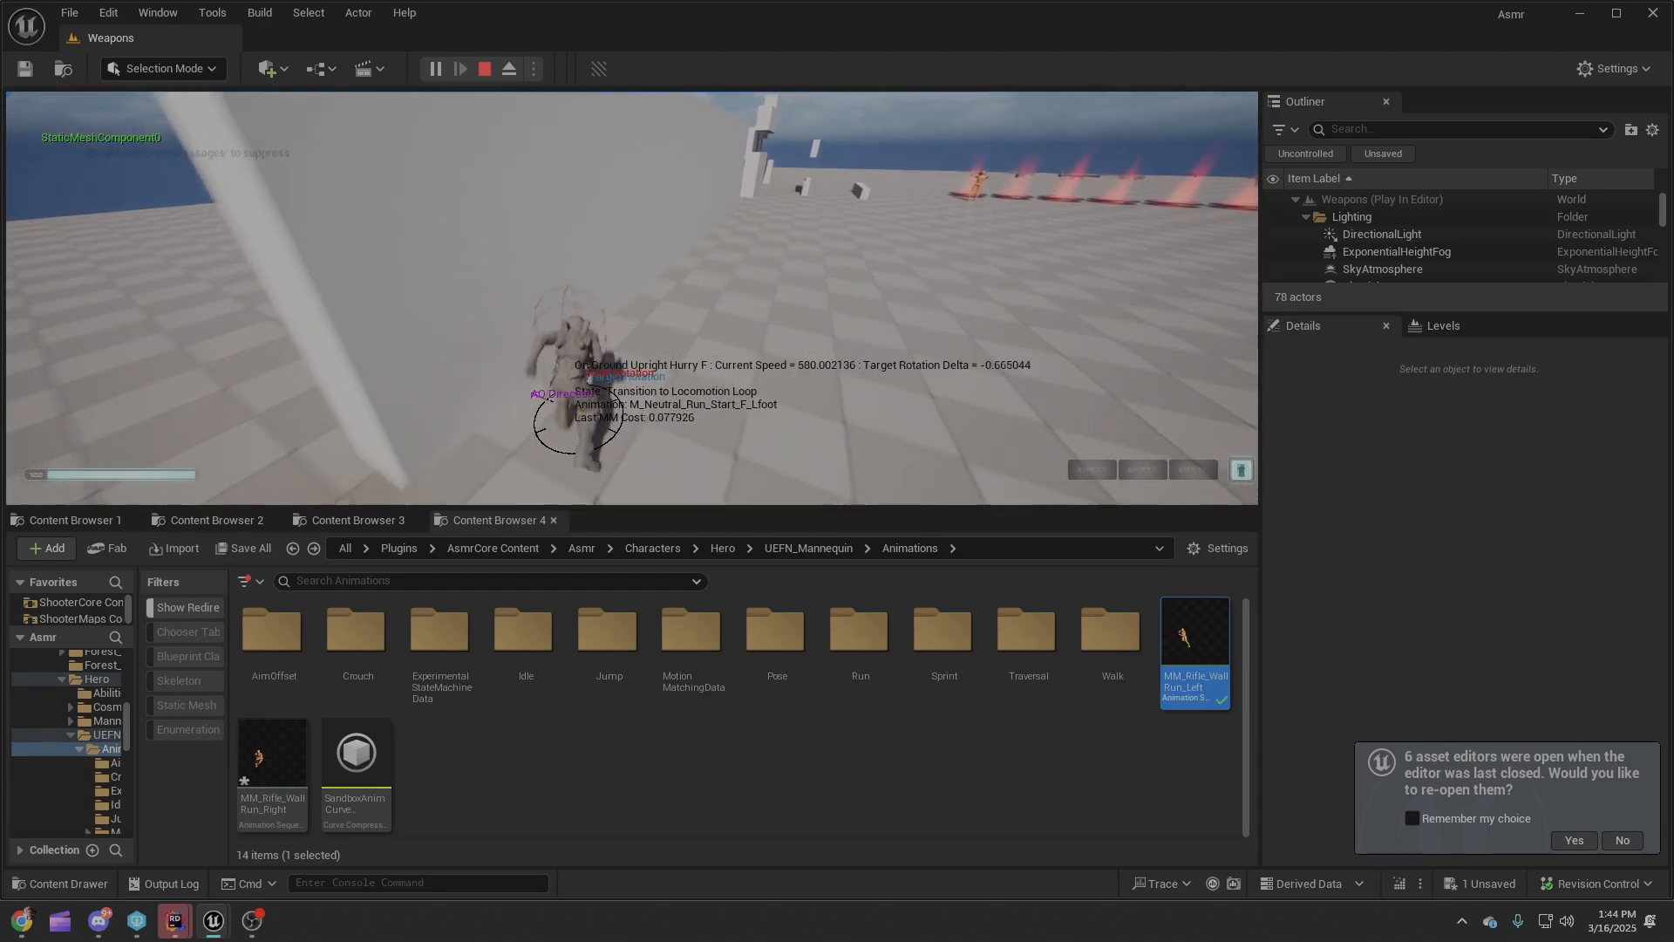
key(space)
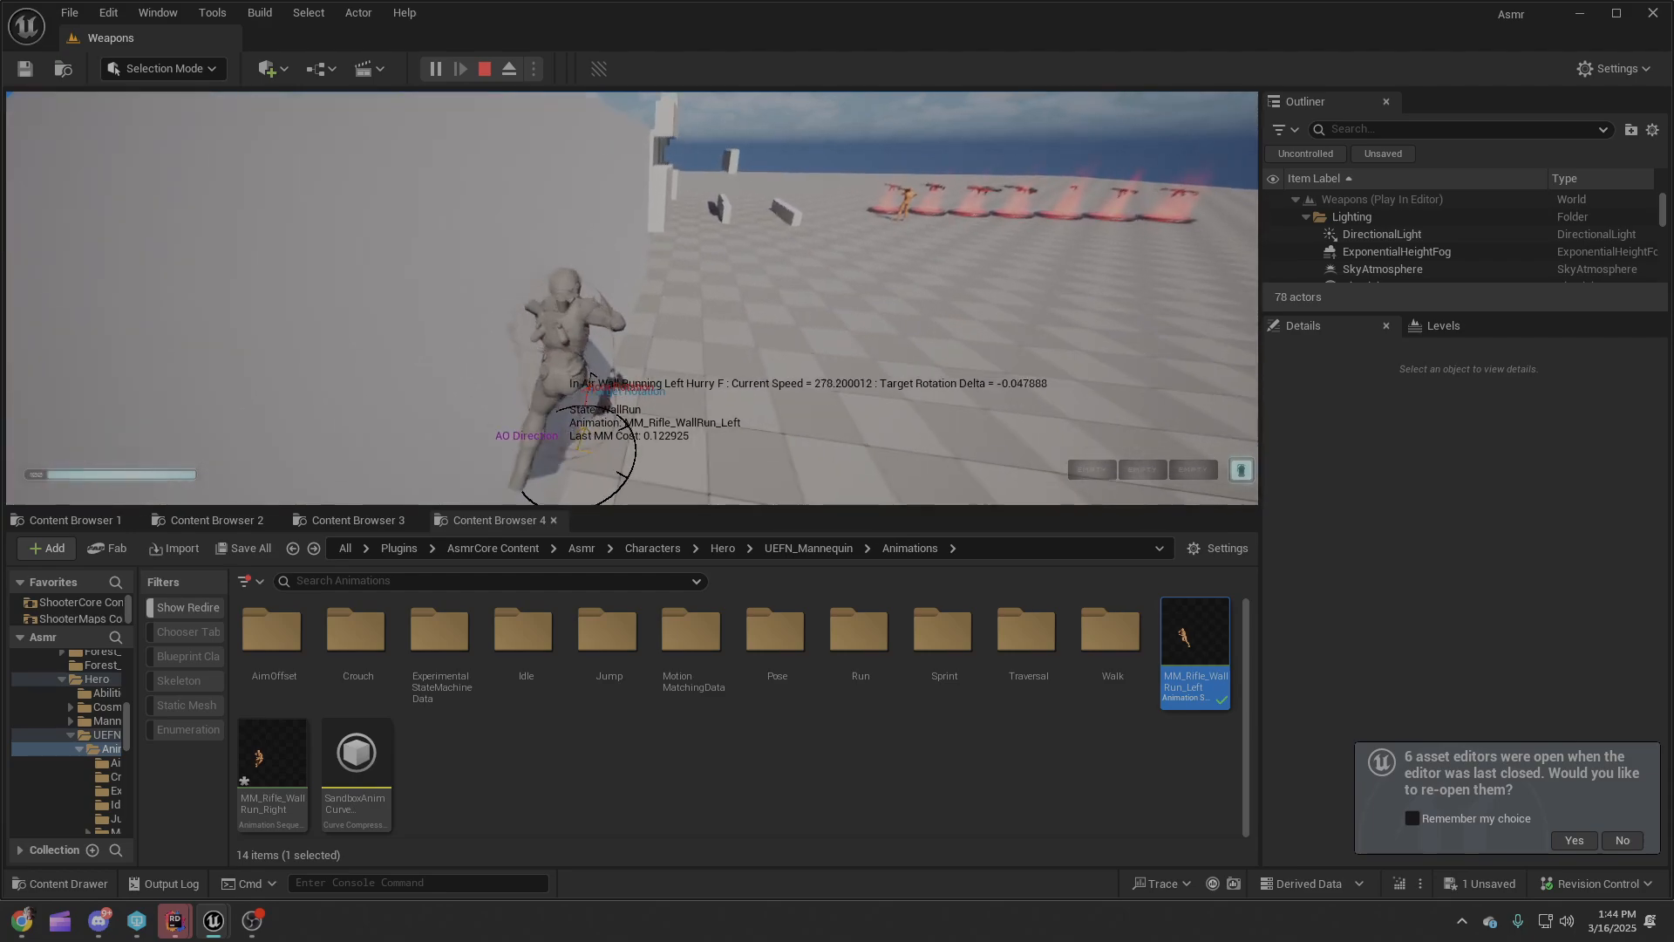
key(s)
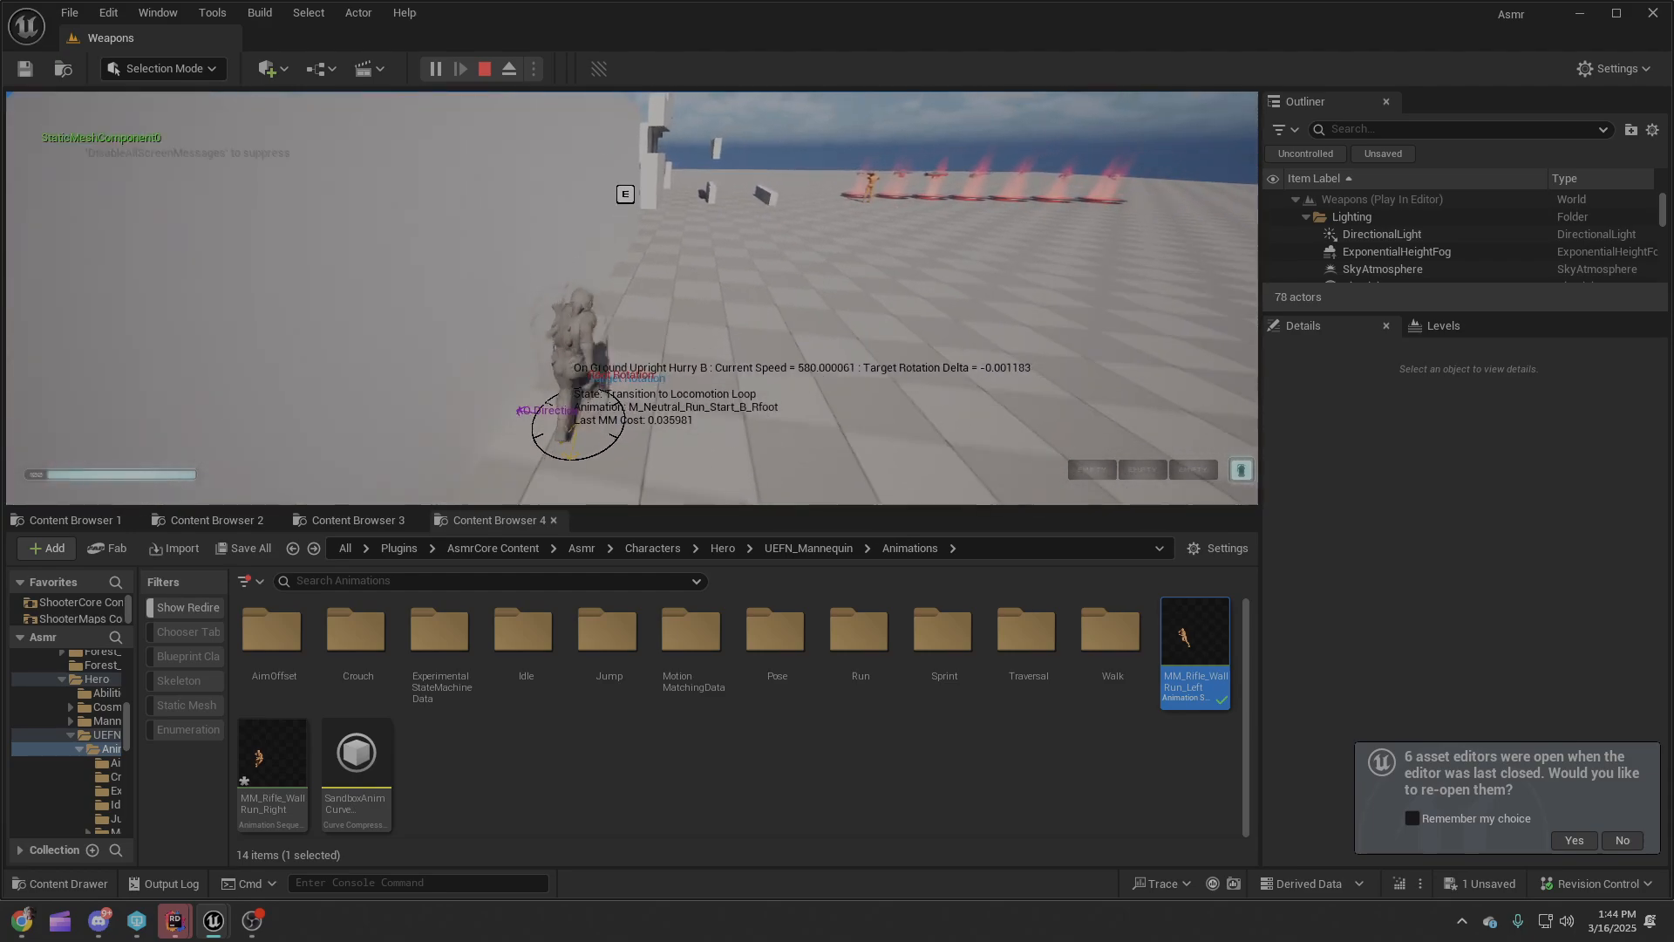
key(w)
key(space)
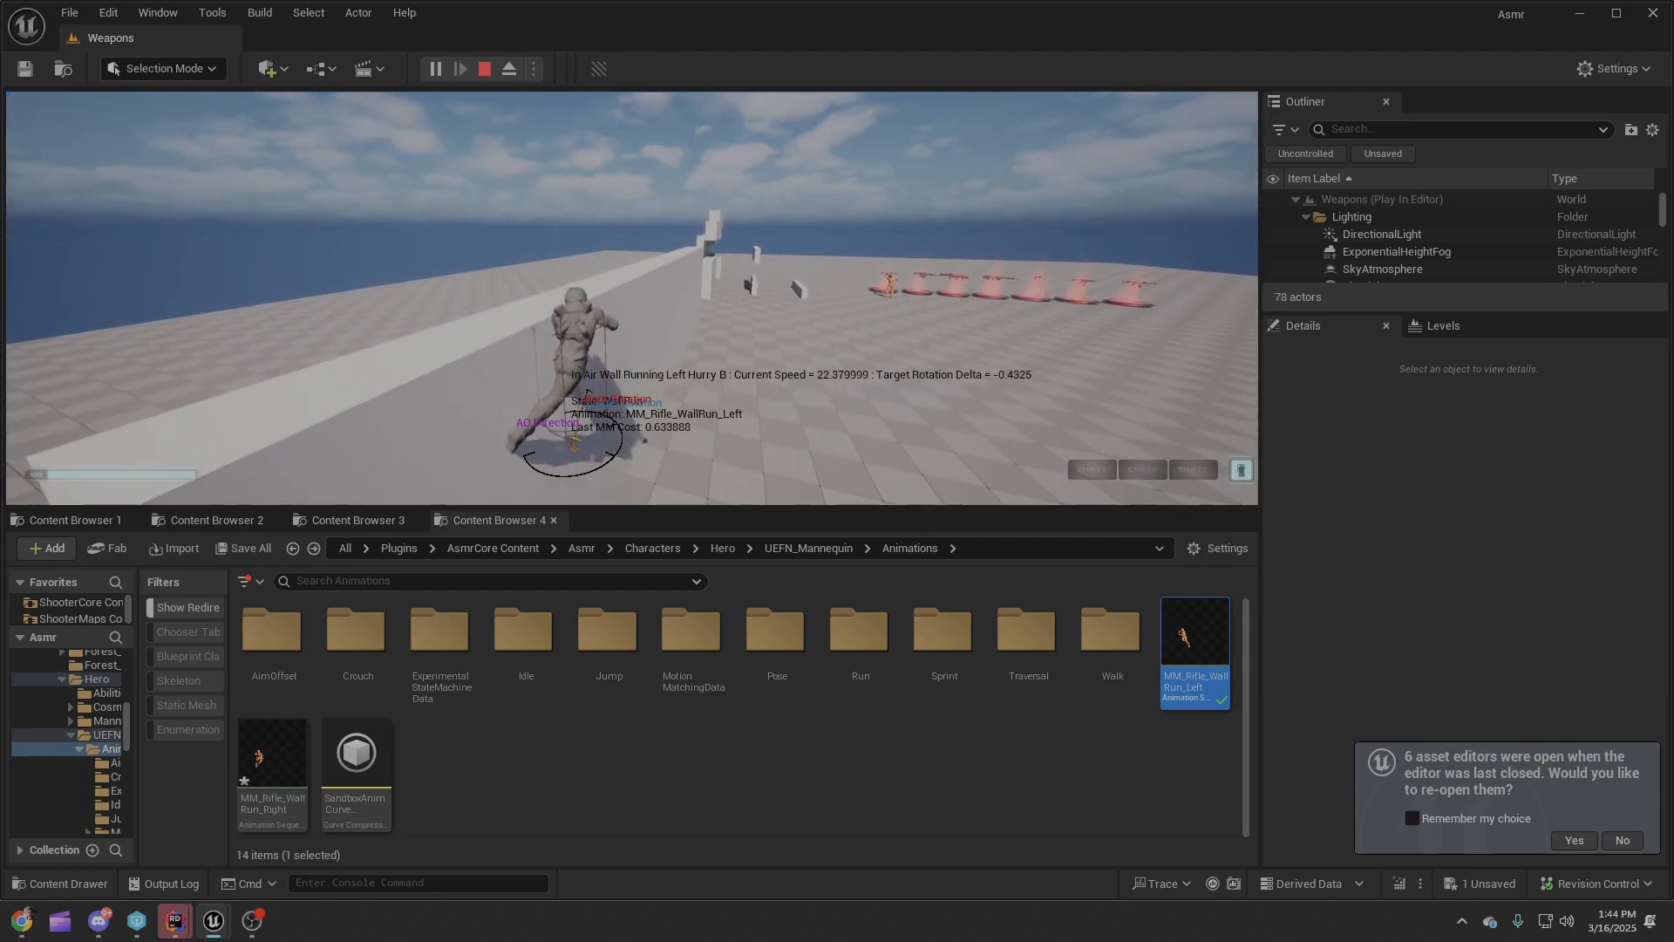
key(s)
key(w)
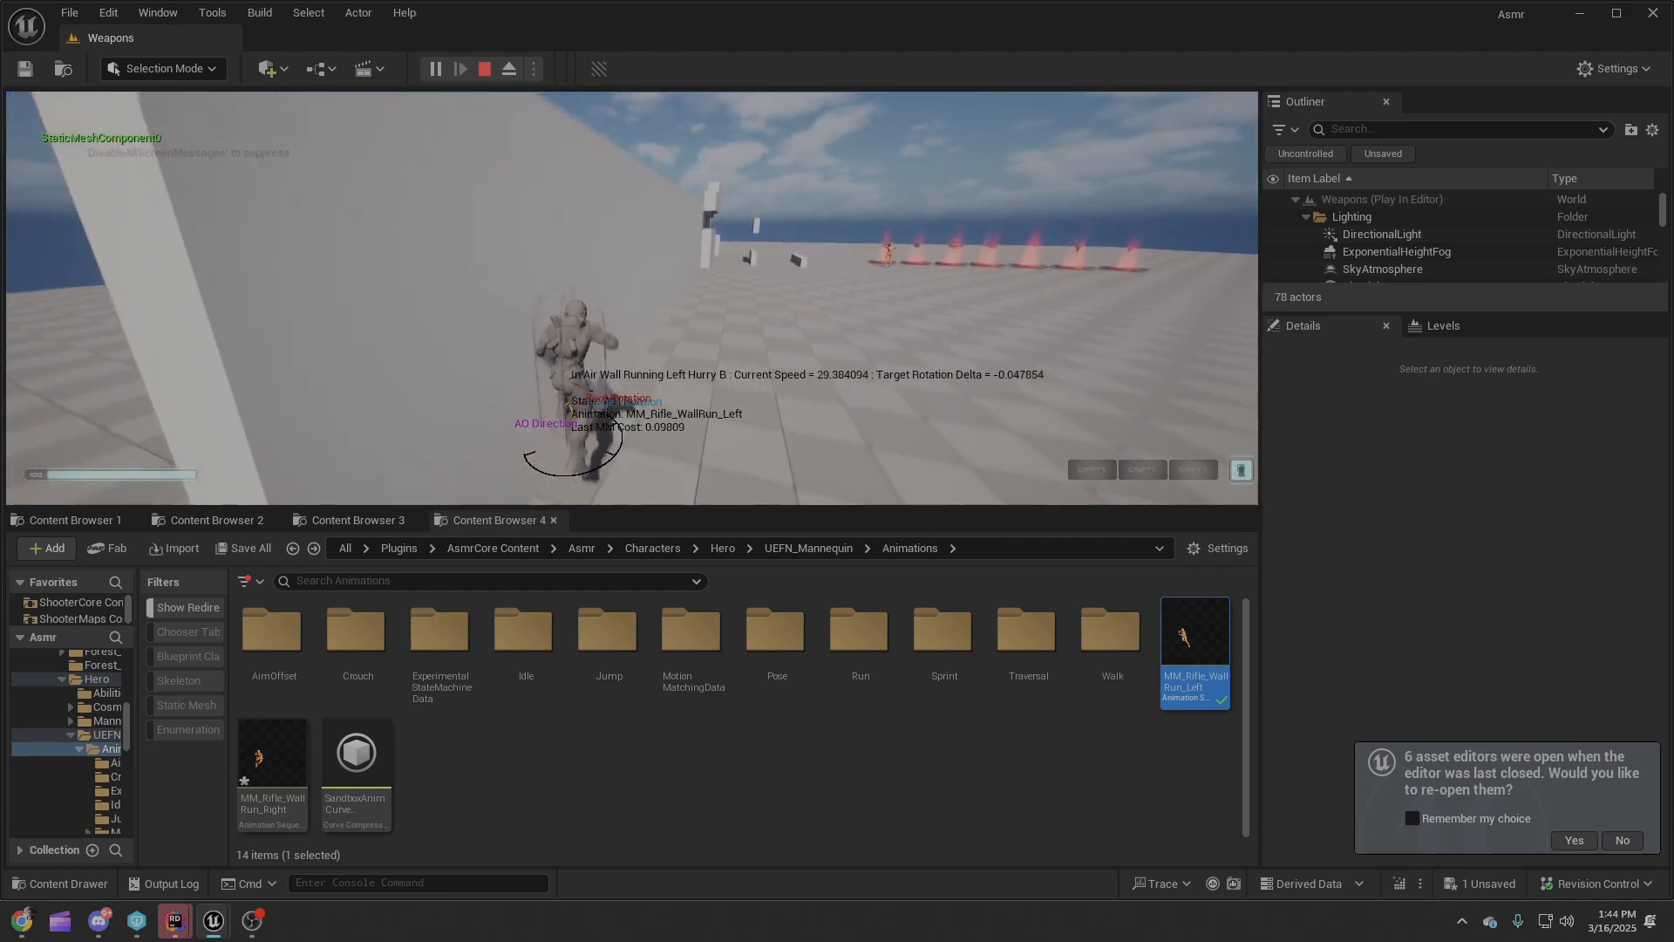
key(space)
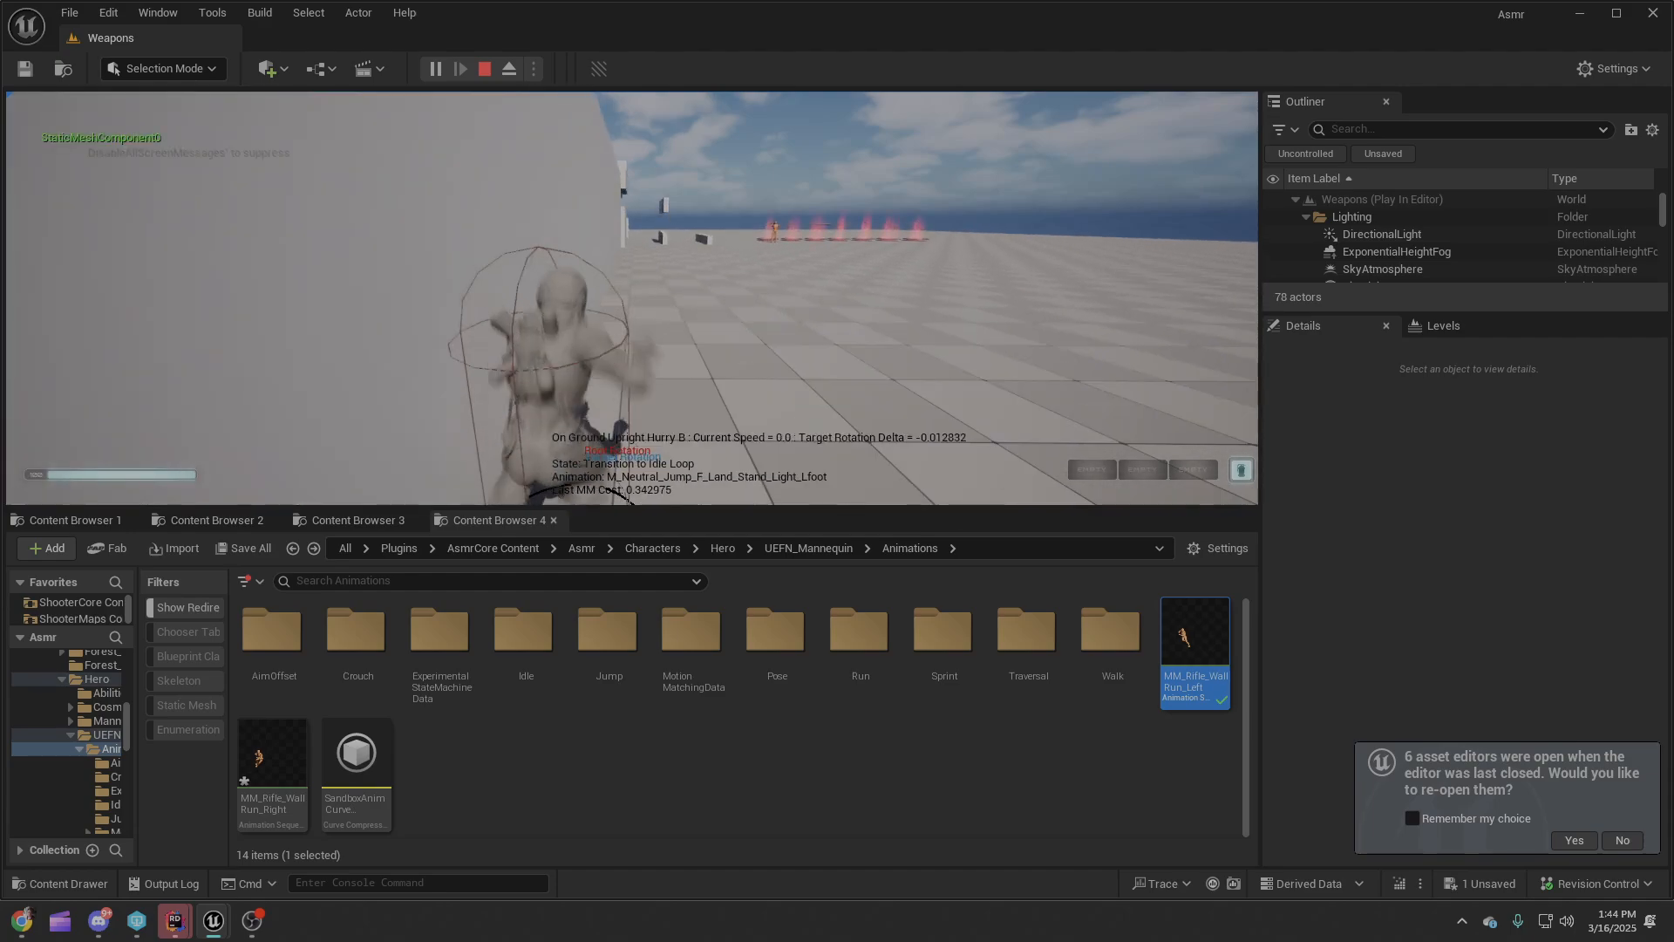
key(space)
key(space)
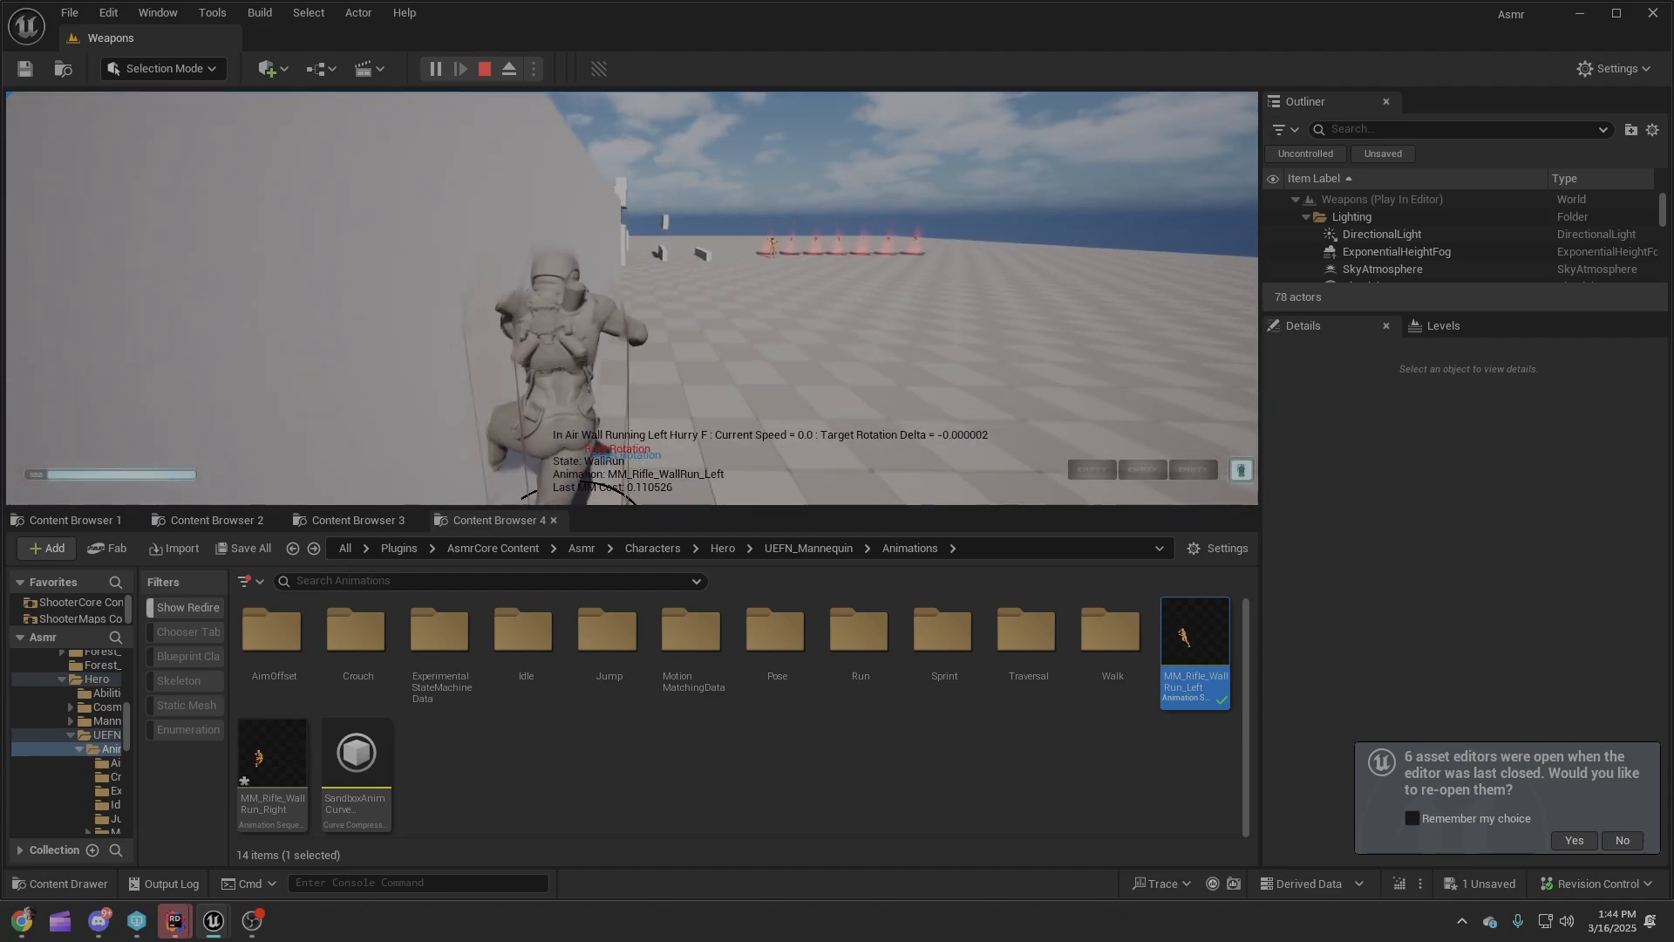
key(space)
key(space)
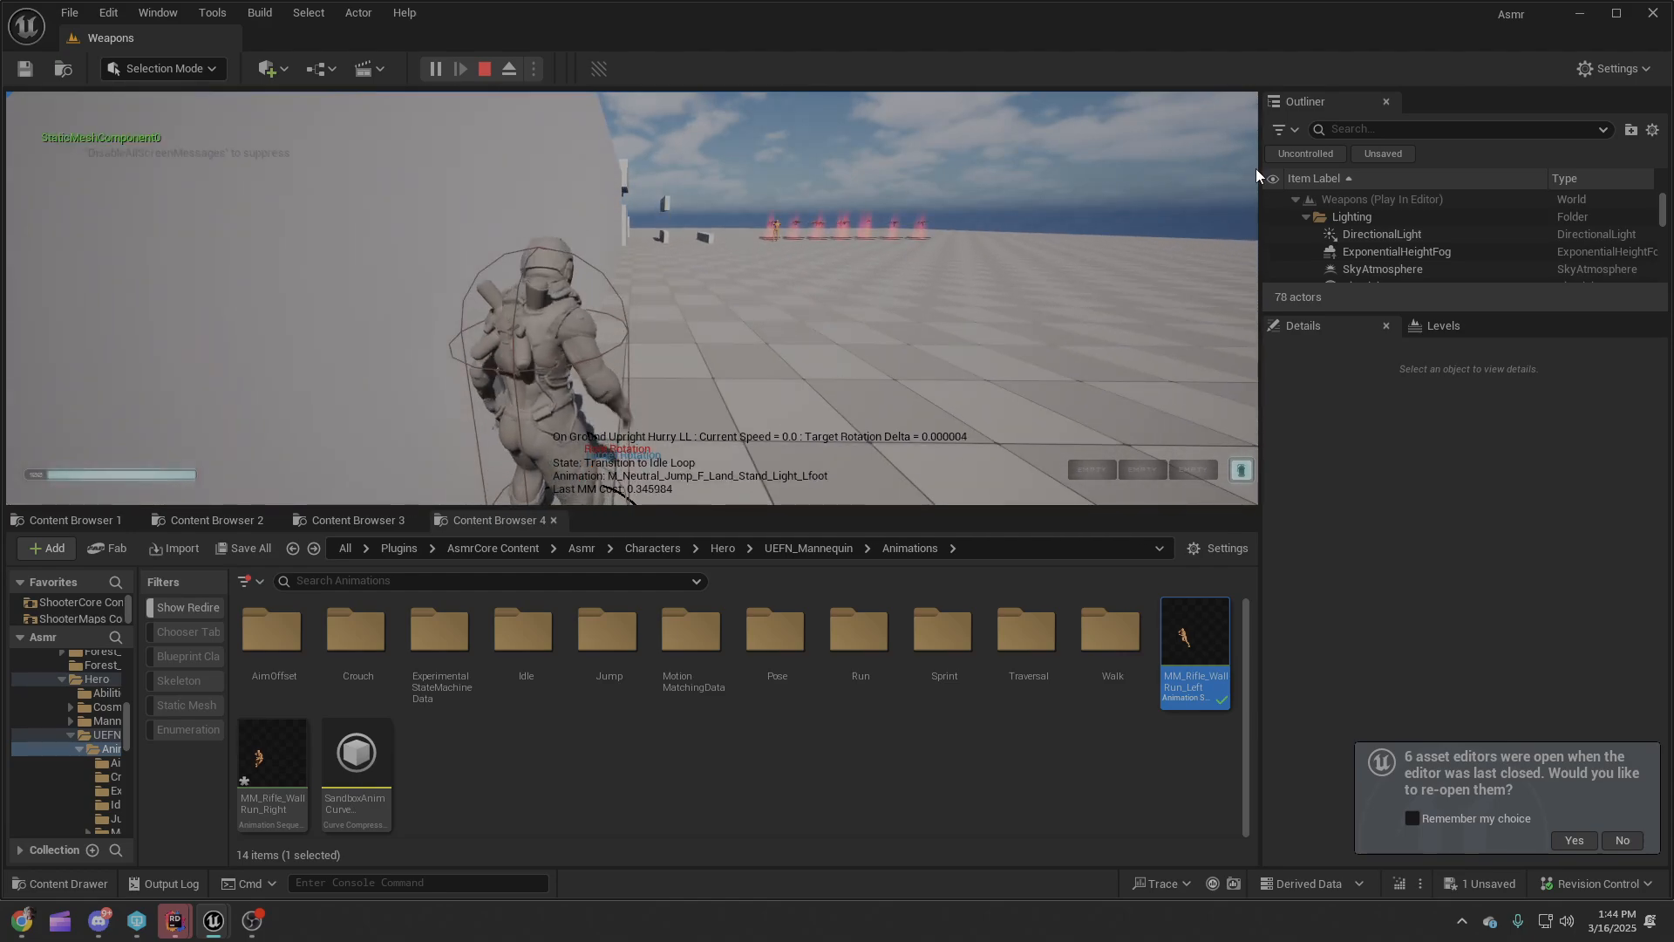
Arrange the ABP_CH_Motion window below the game view with the alpha and speed curve lookups of Get_DynamicPlayRate in sight.
drag(1673, 488, 826, 254)
scroll(881, 527, down, 3)
right_drag(641, 503, 765, 743)
scroll(736, 518, down, 1)
drag(849, 274, 860, 375)
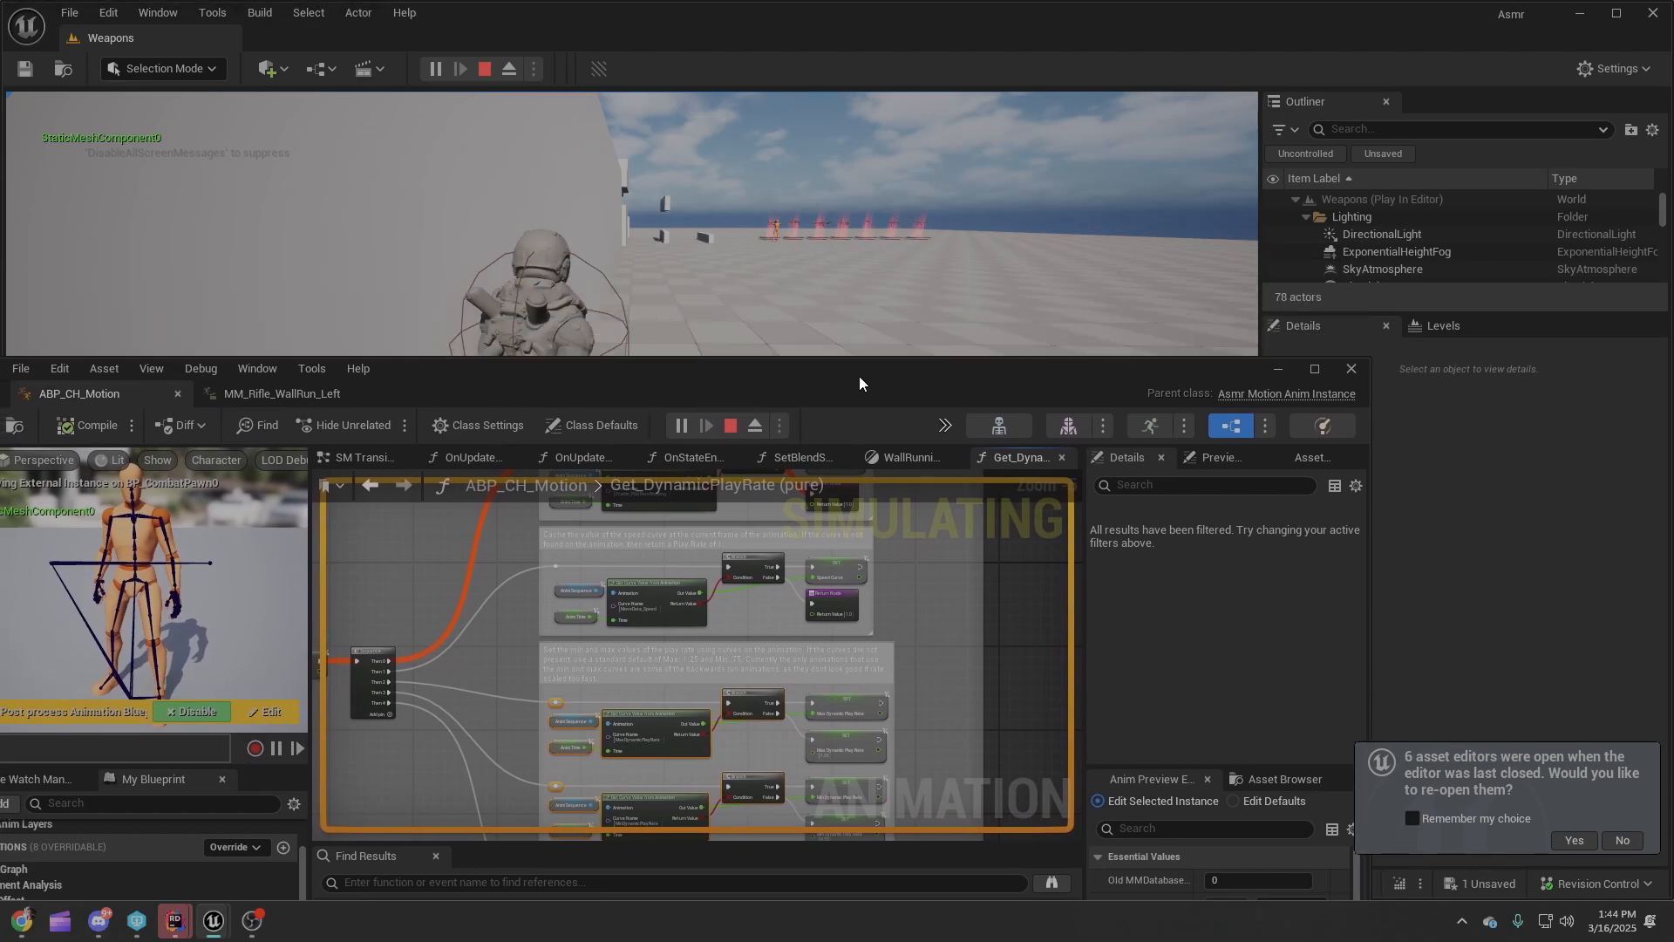
right_drag(876, 626, 857, 762)
Wall-run with the character while checking which Get_DynamicPlayRate branches execute.
click(730, 288)
key(w)
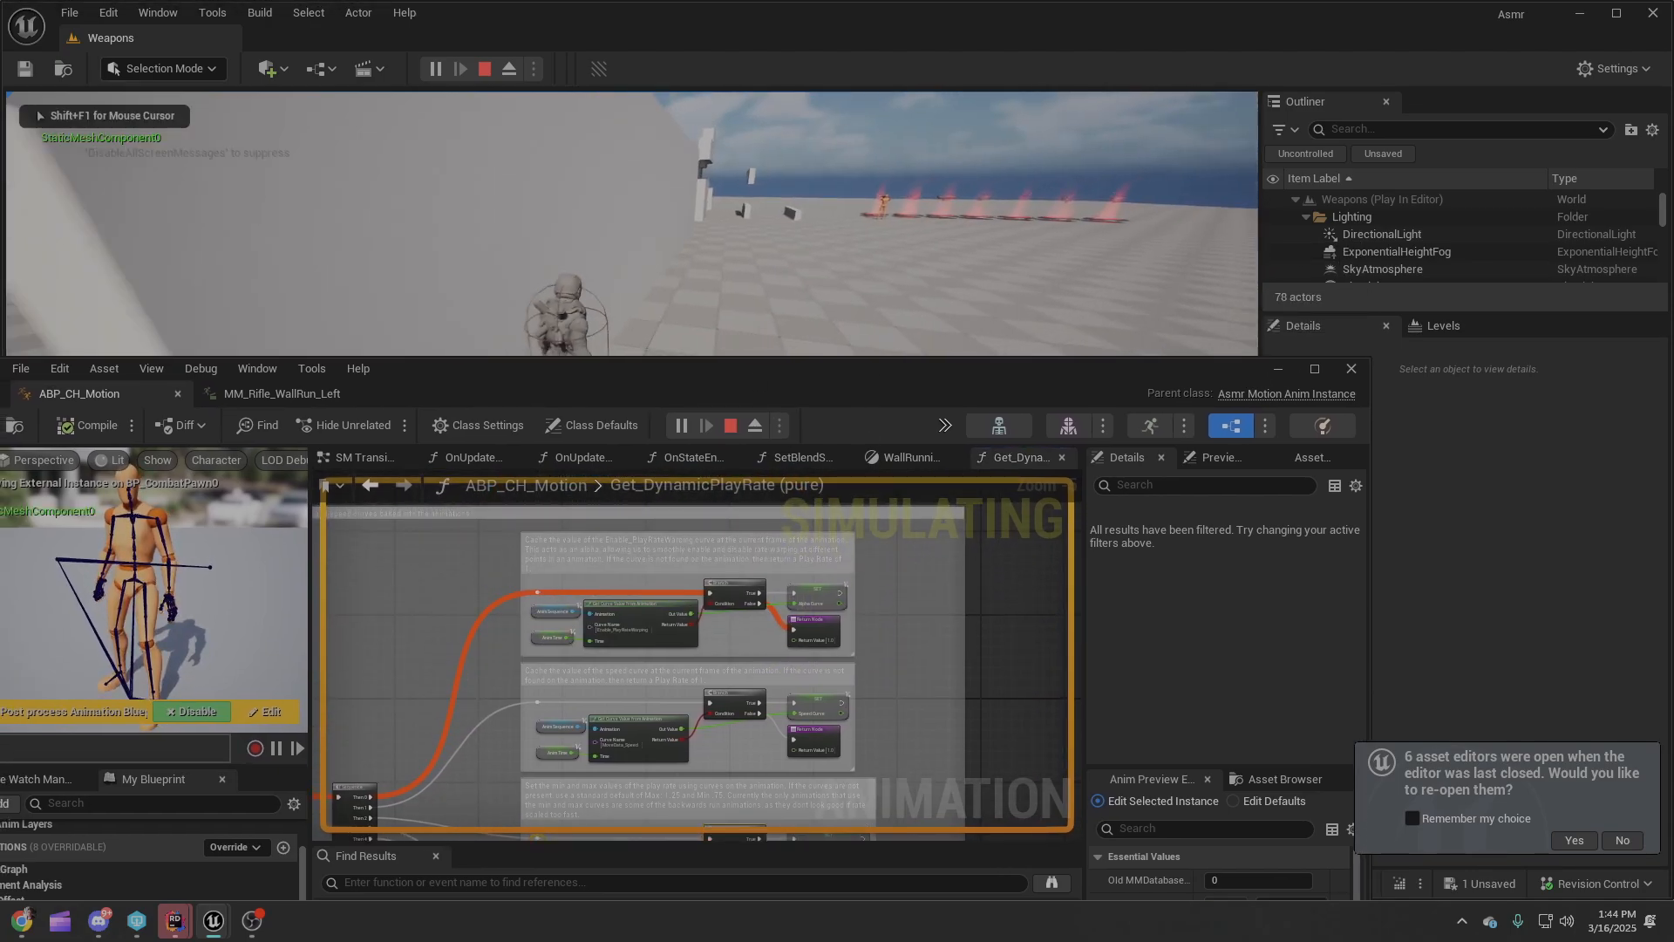
key(space)
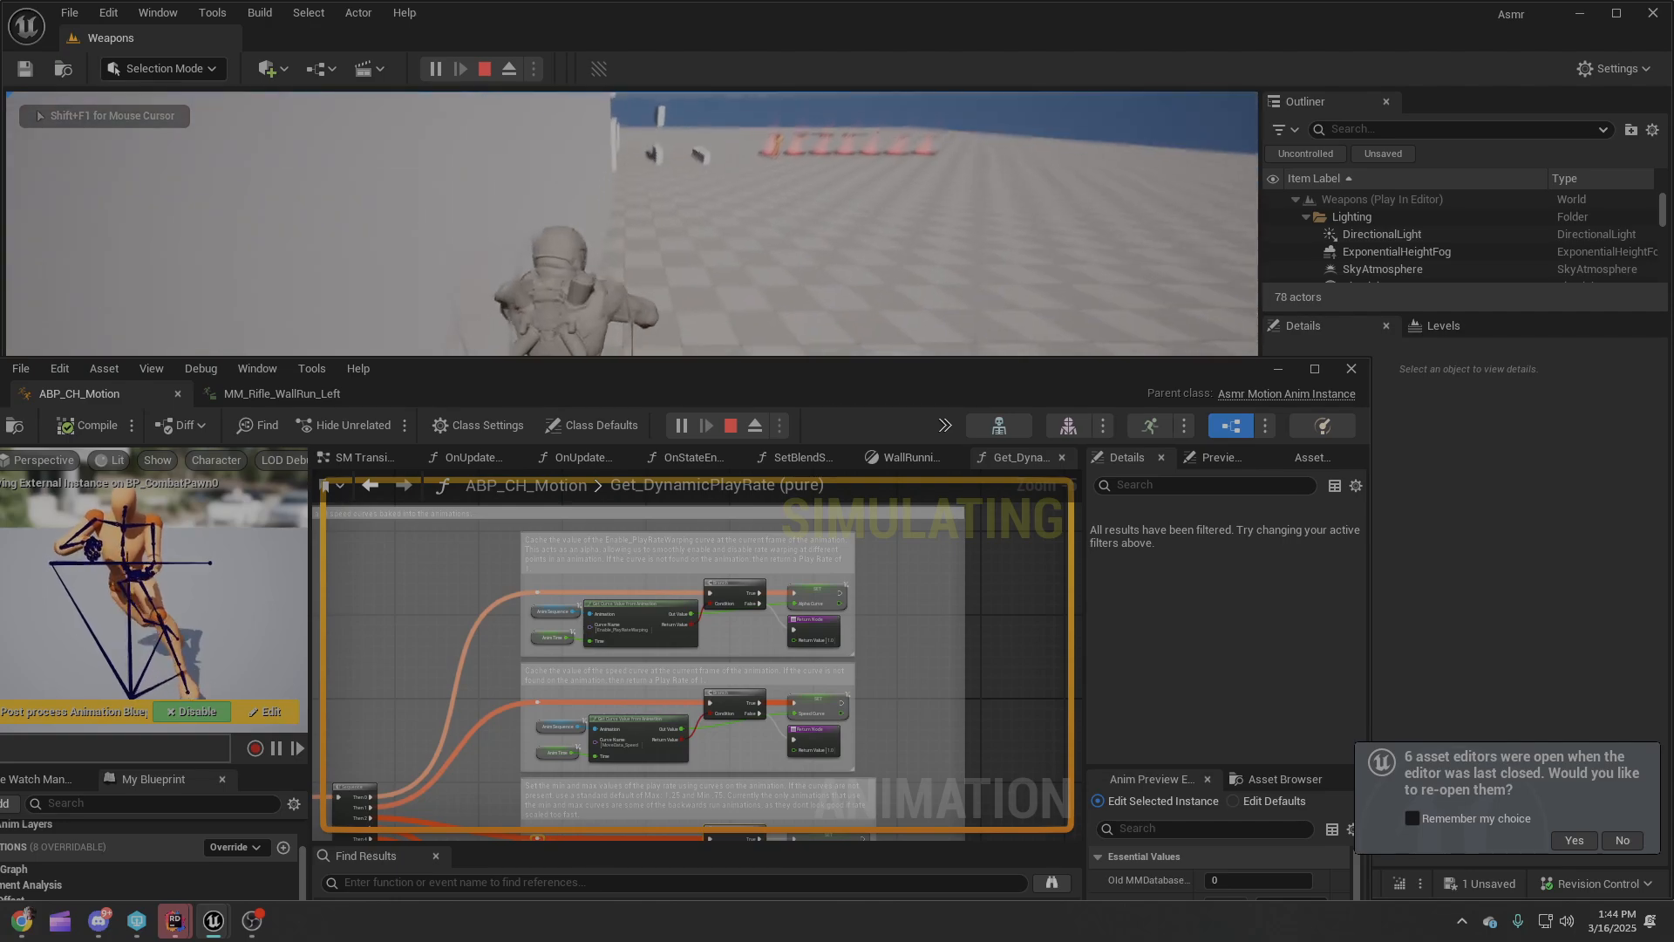
key(w)
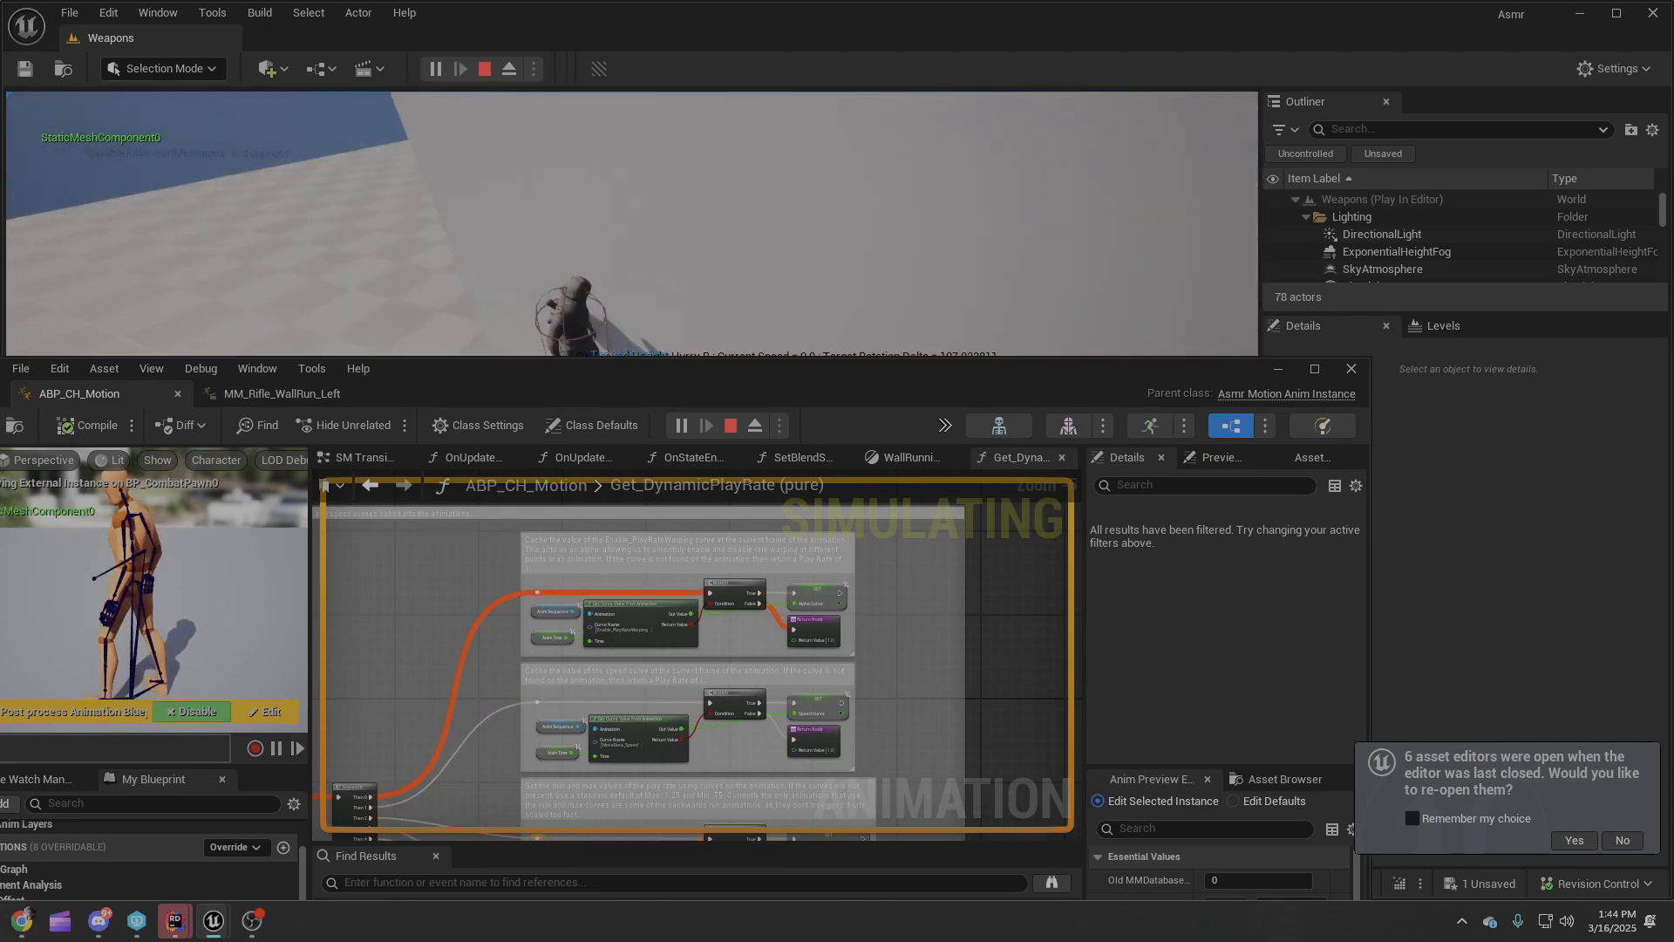
key(space)
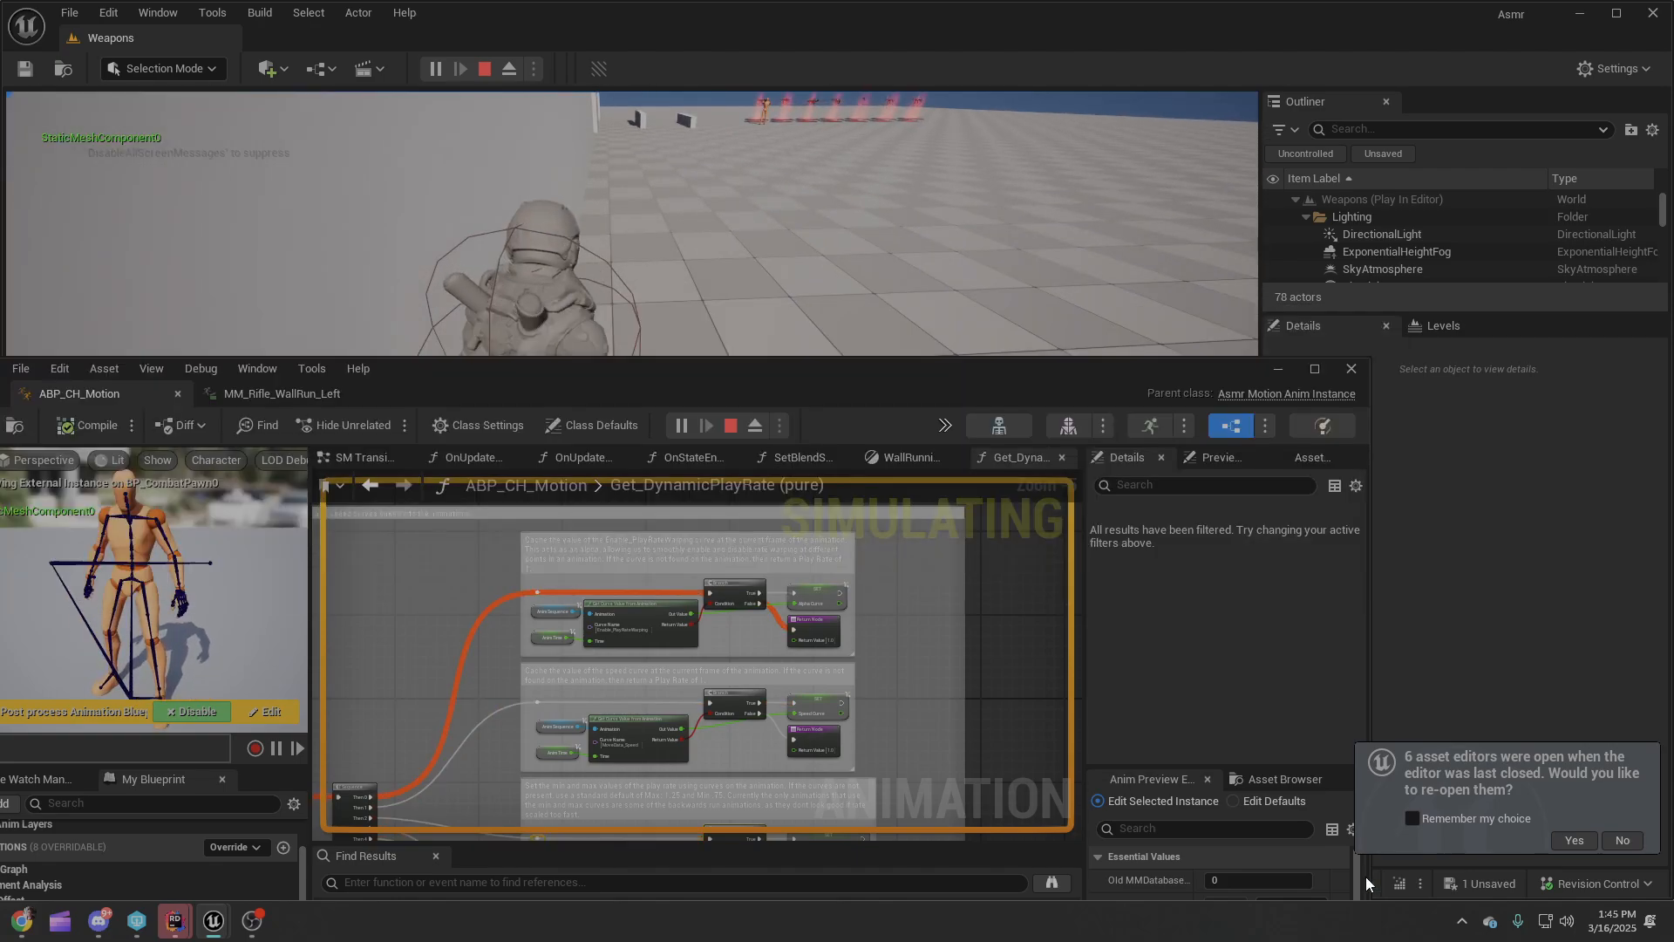
Watch the value of the Speed Curve input on its SET node in Get_DynamicPlayRate.
scroll(849, 699, up, 5)
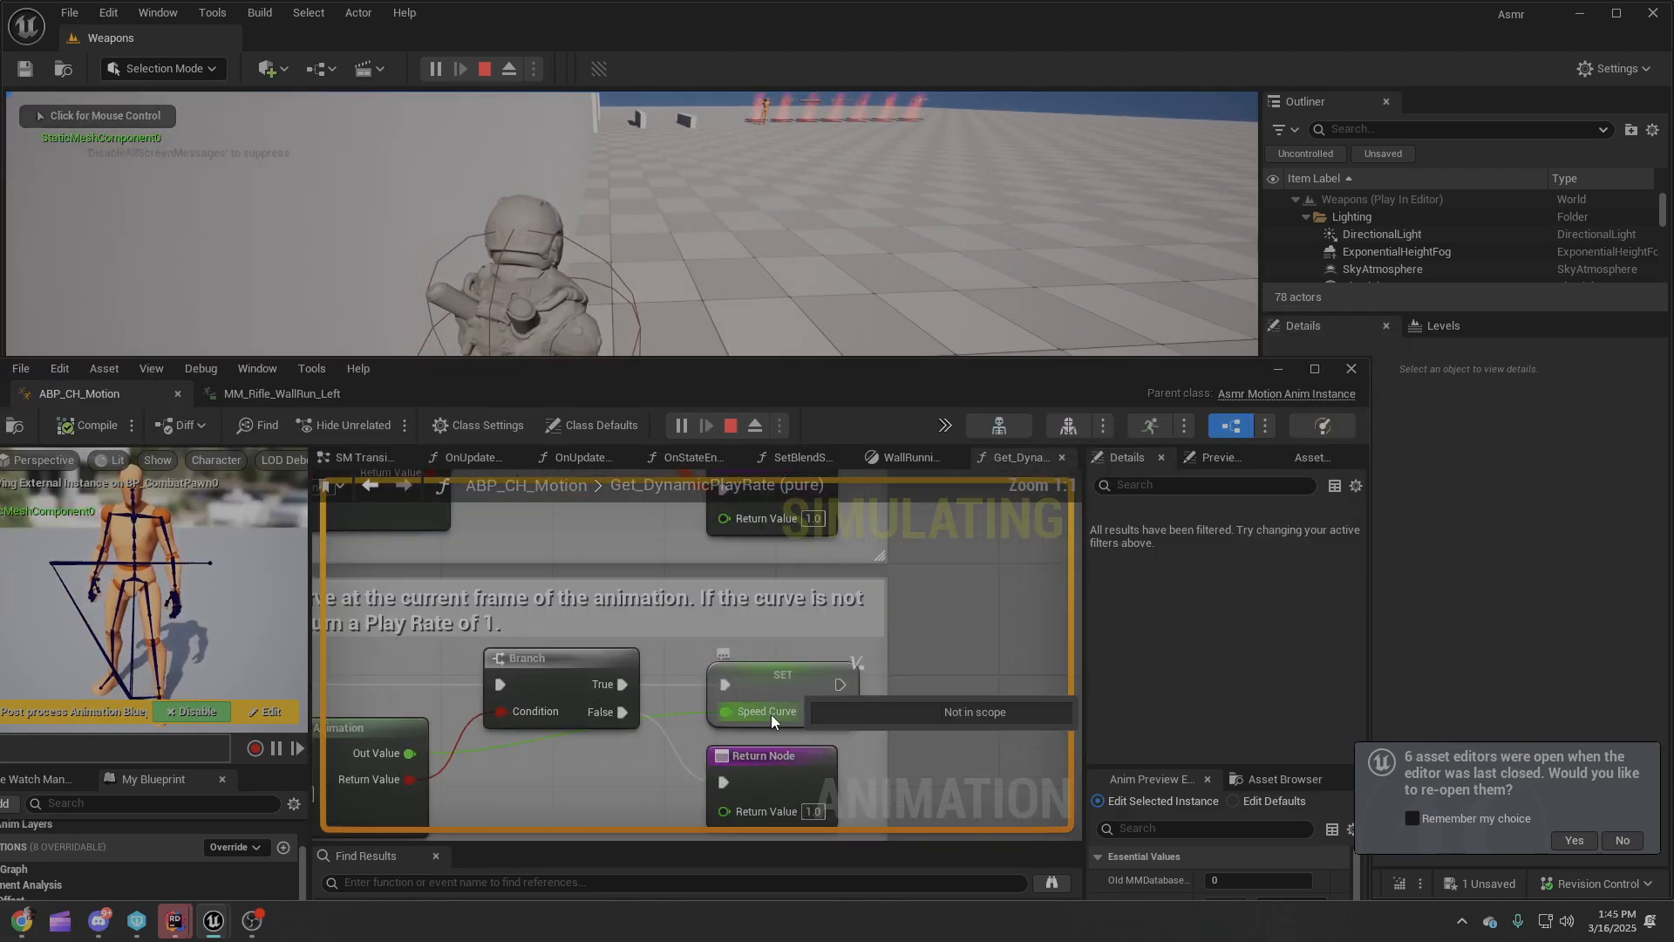
right_click(783, 715)
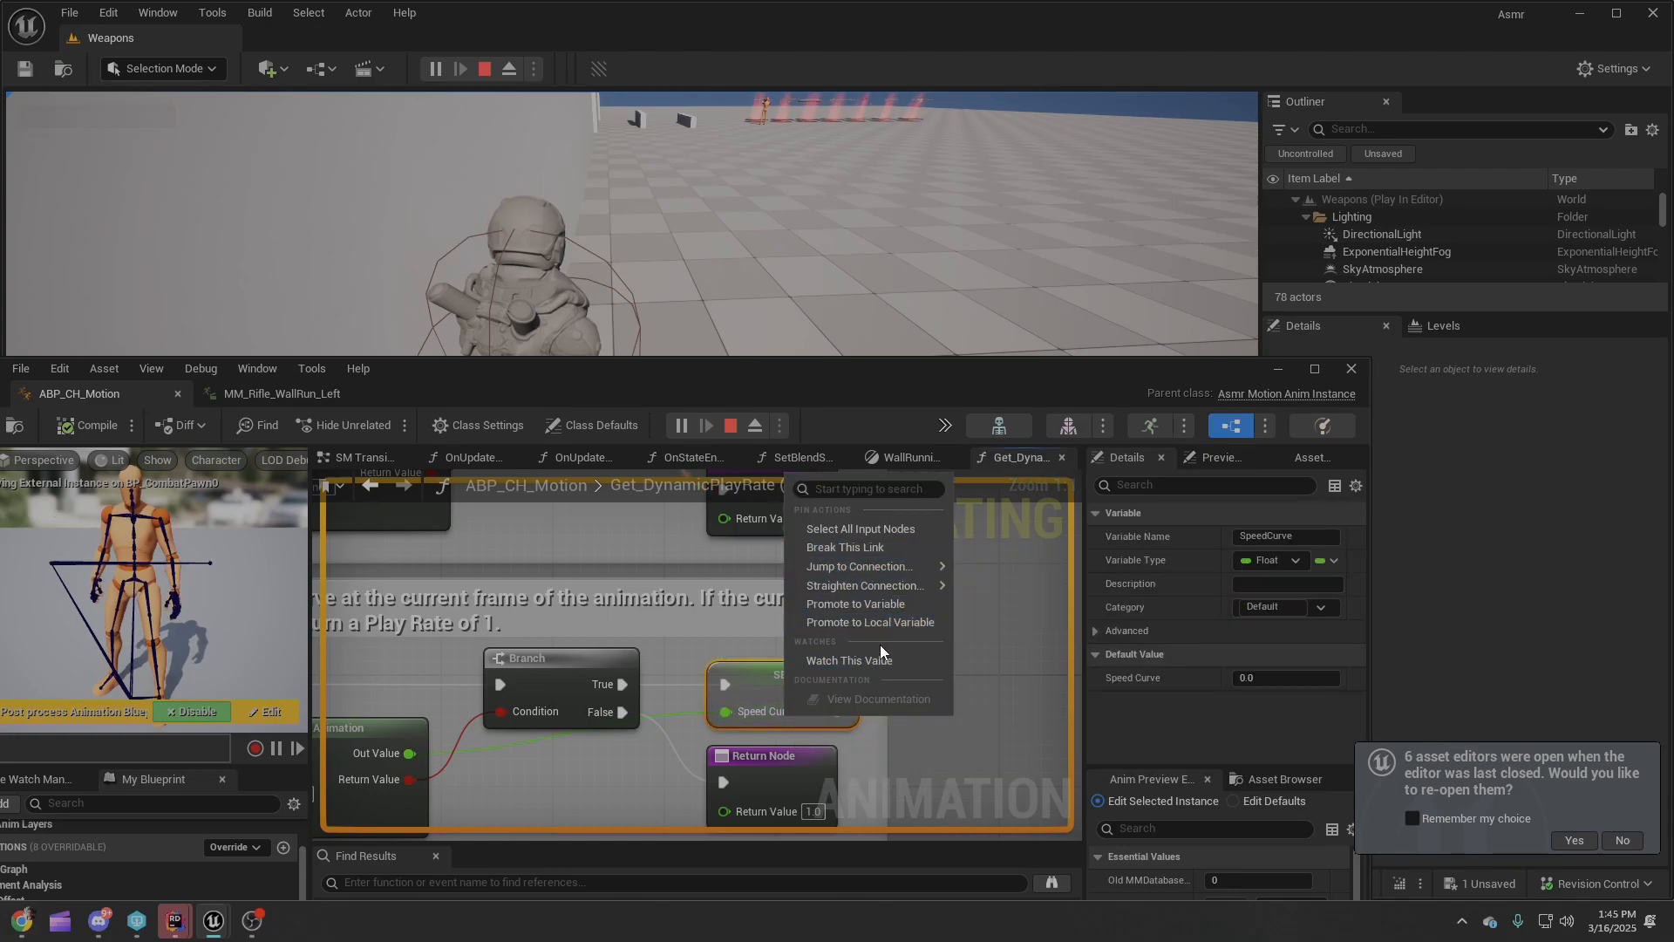
click(867, 661)
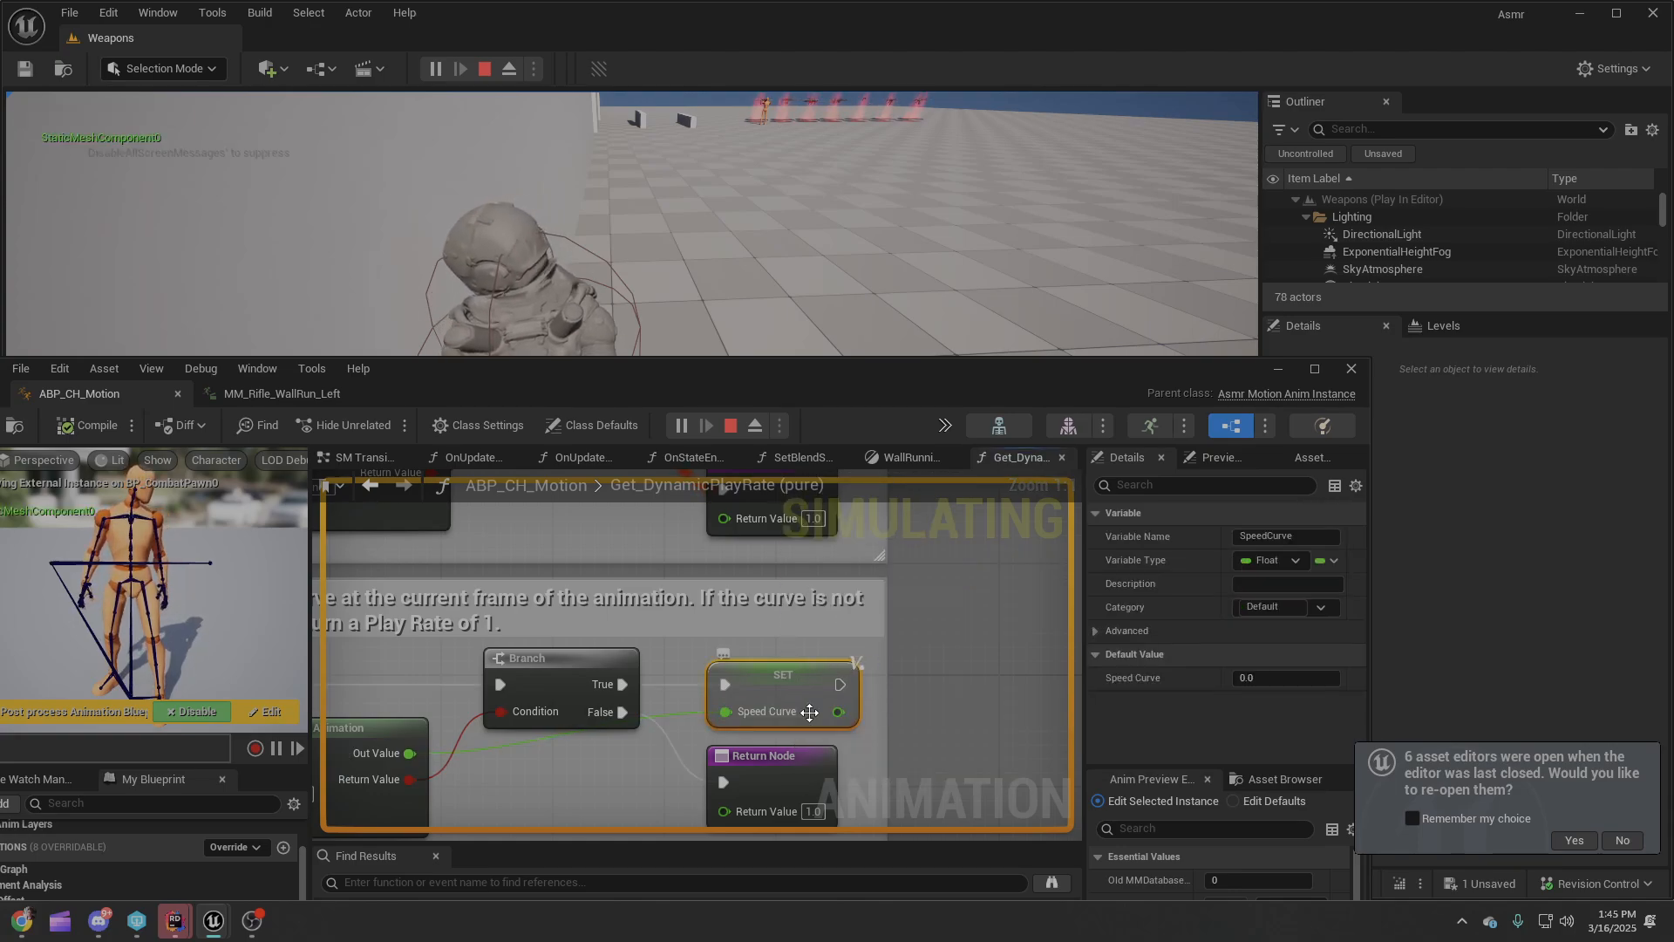
right_click(798, 710)
click(862, 647)
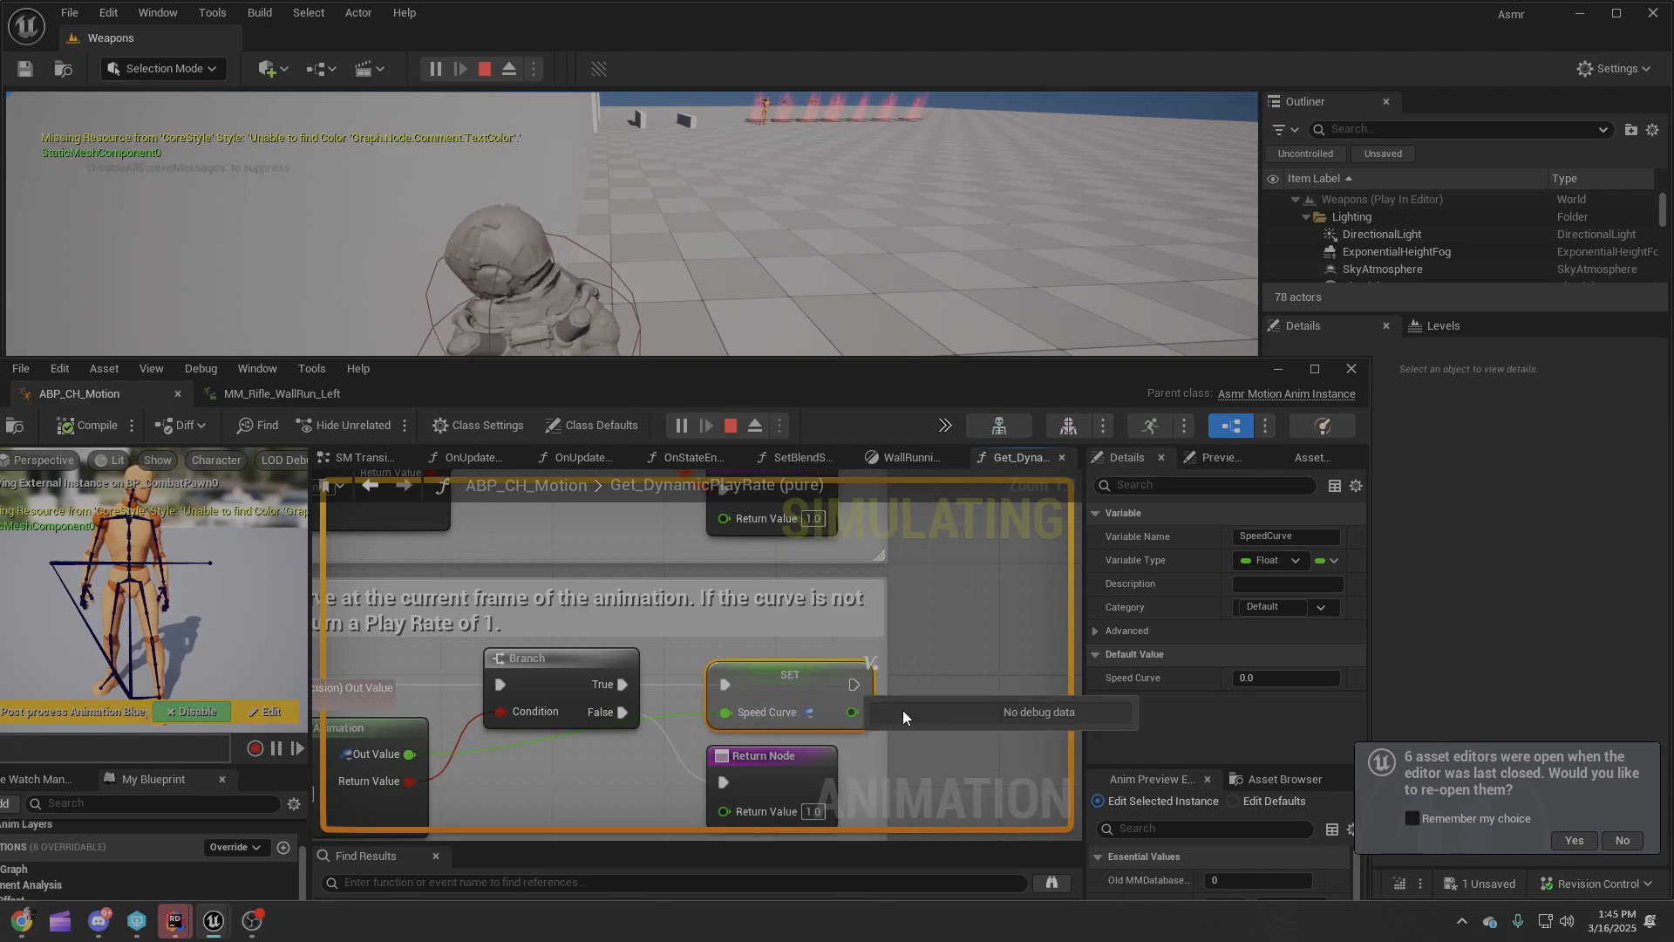
Wall-run again and inspect the watched Speed Curve value on the SET node.
click(733, 206)
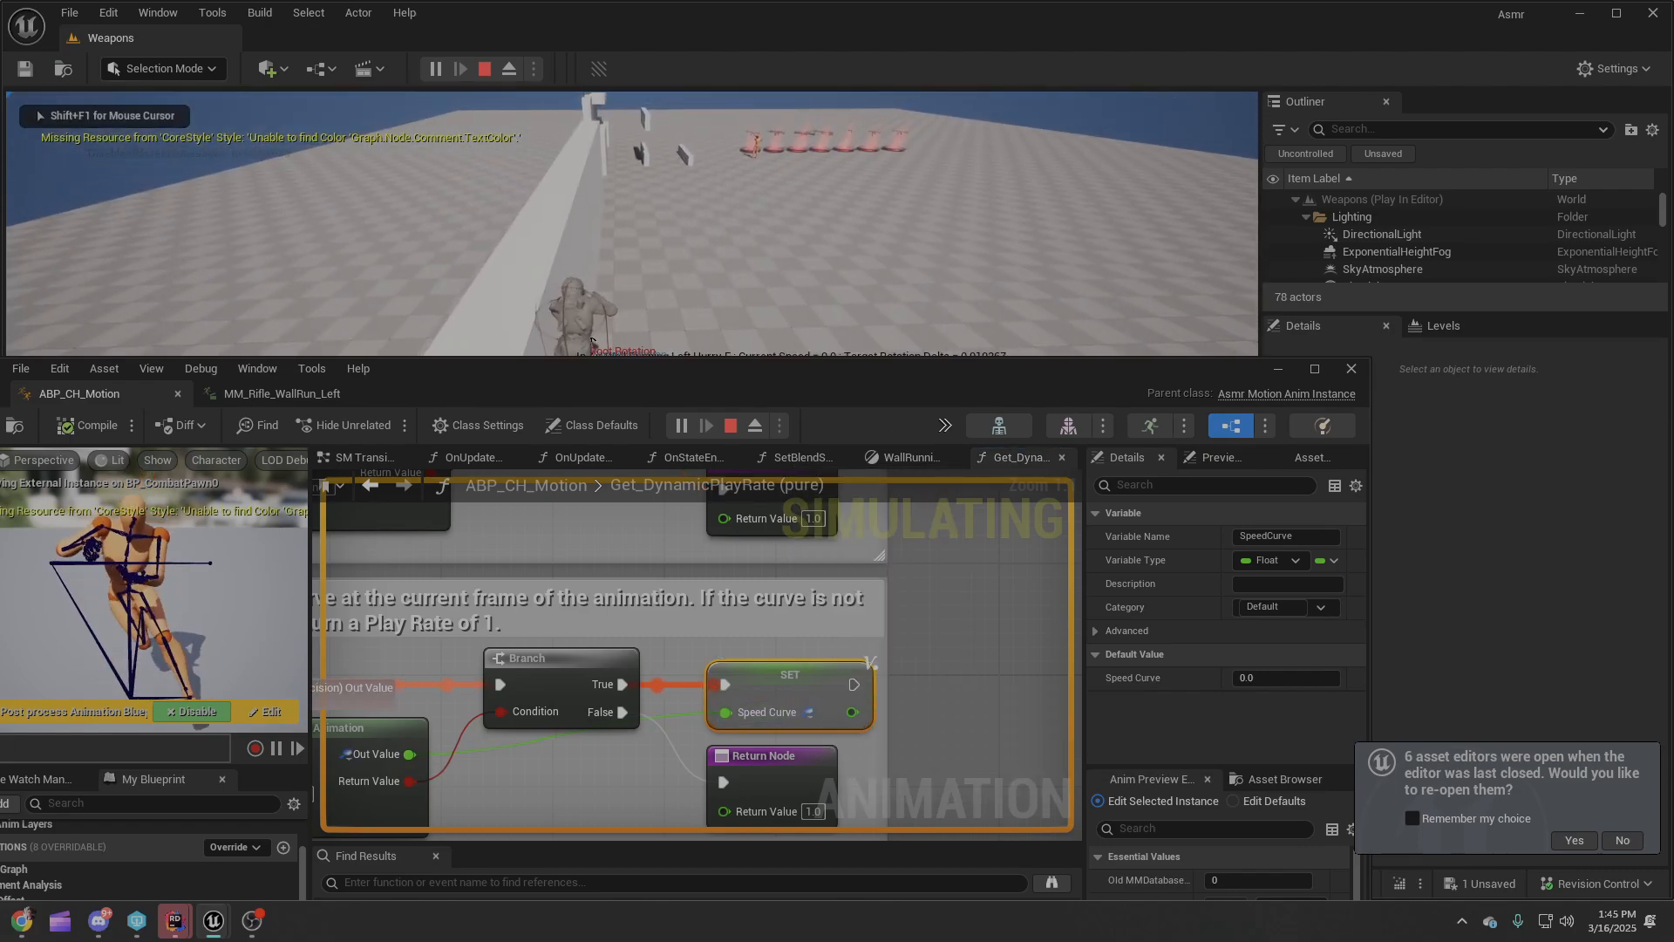
key(shift+F1)
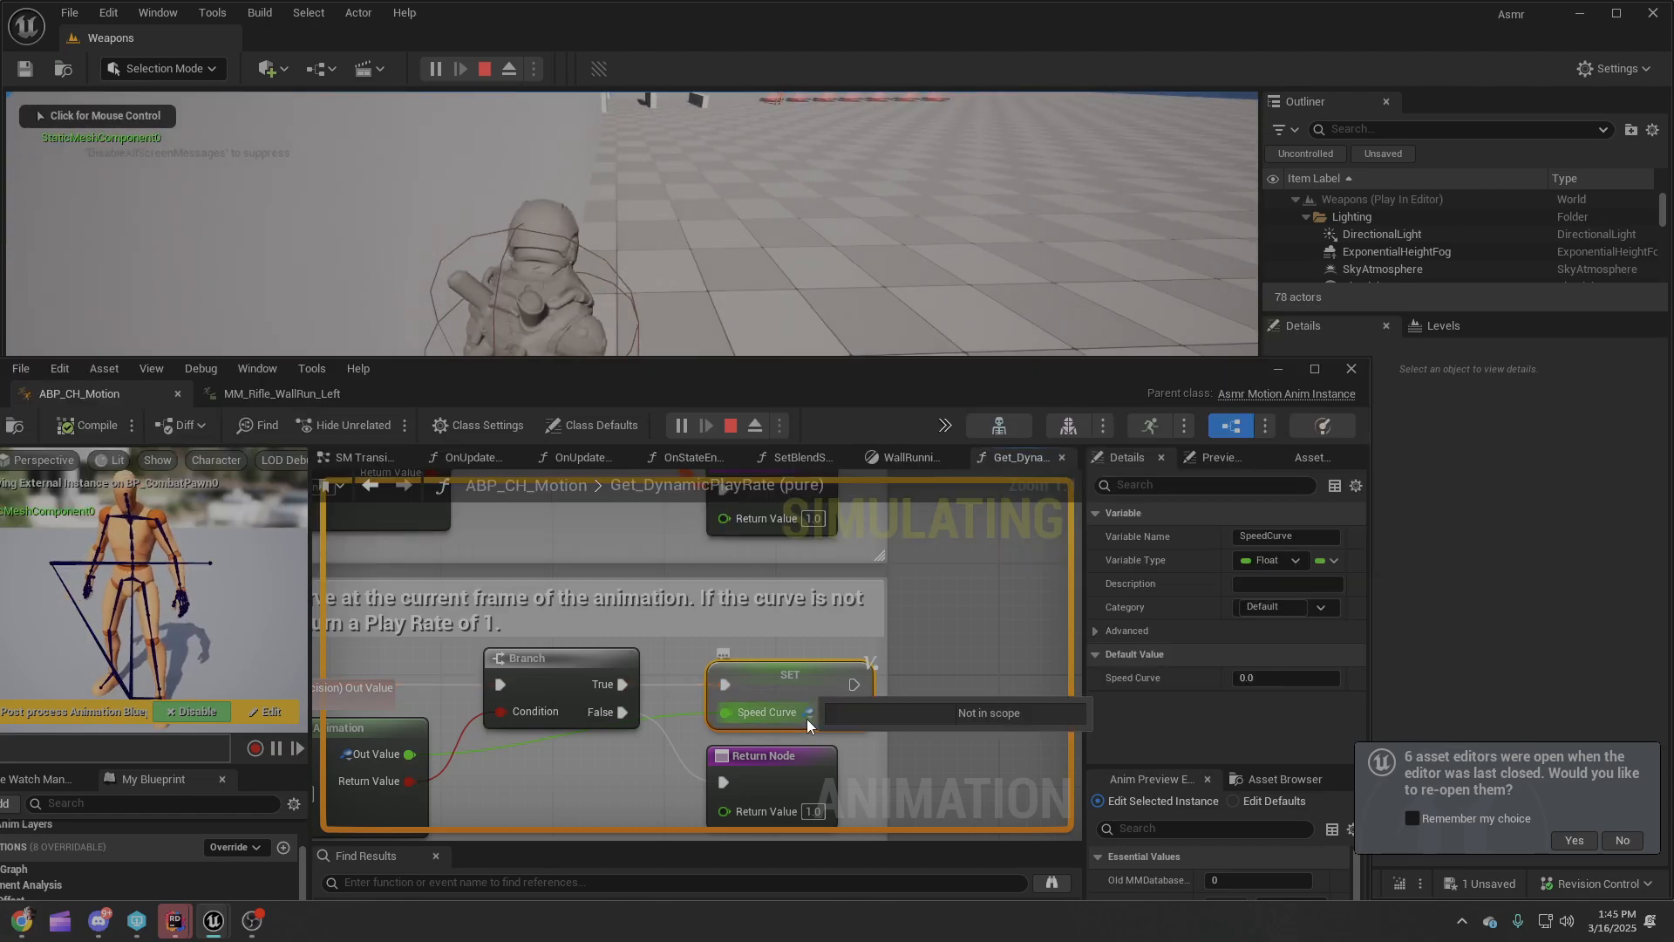
right_click(796, 712)
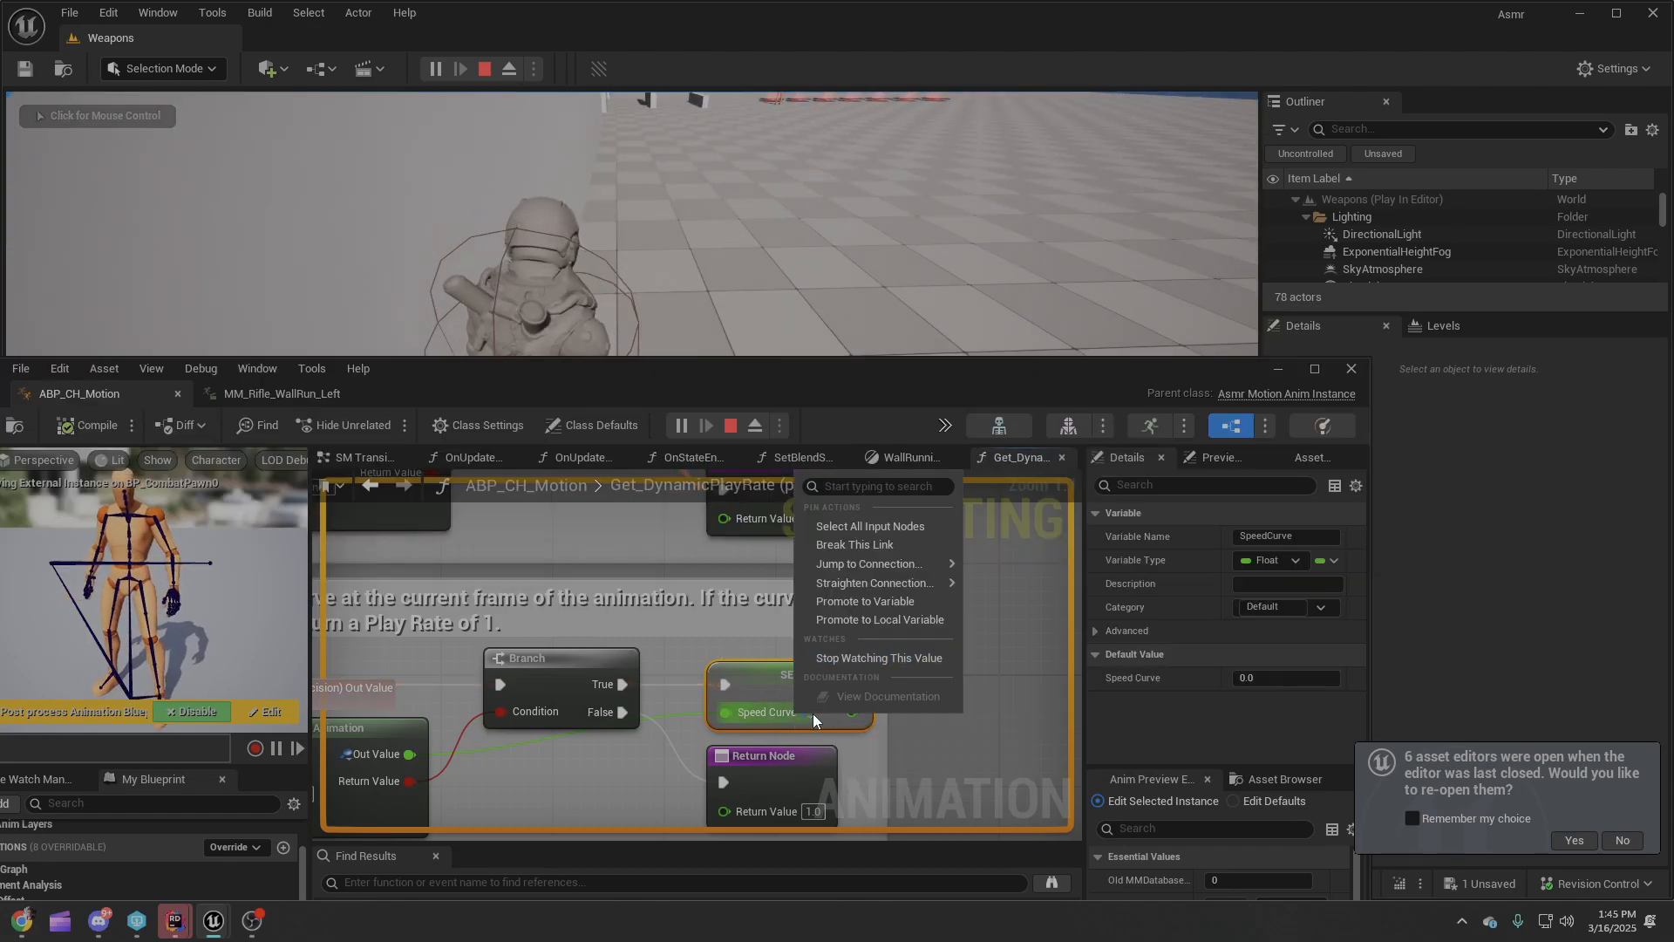
click(818, 715)
right_click(809, 710)
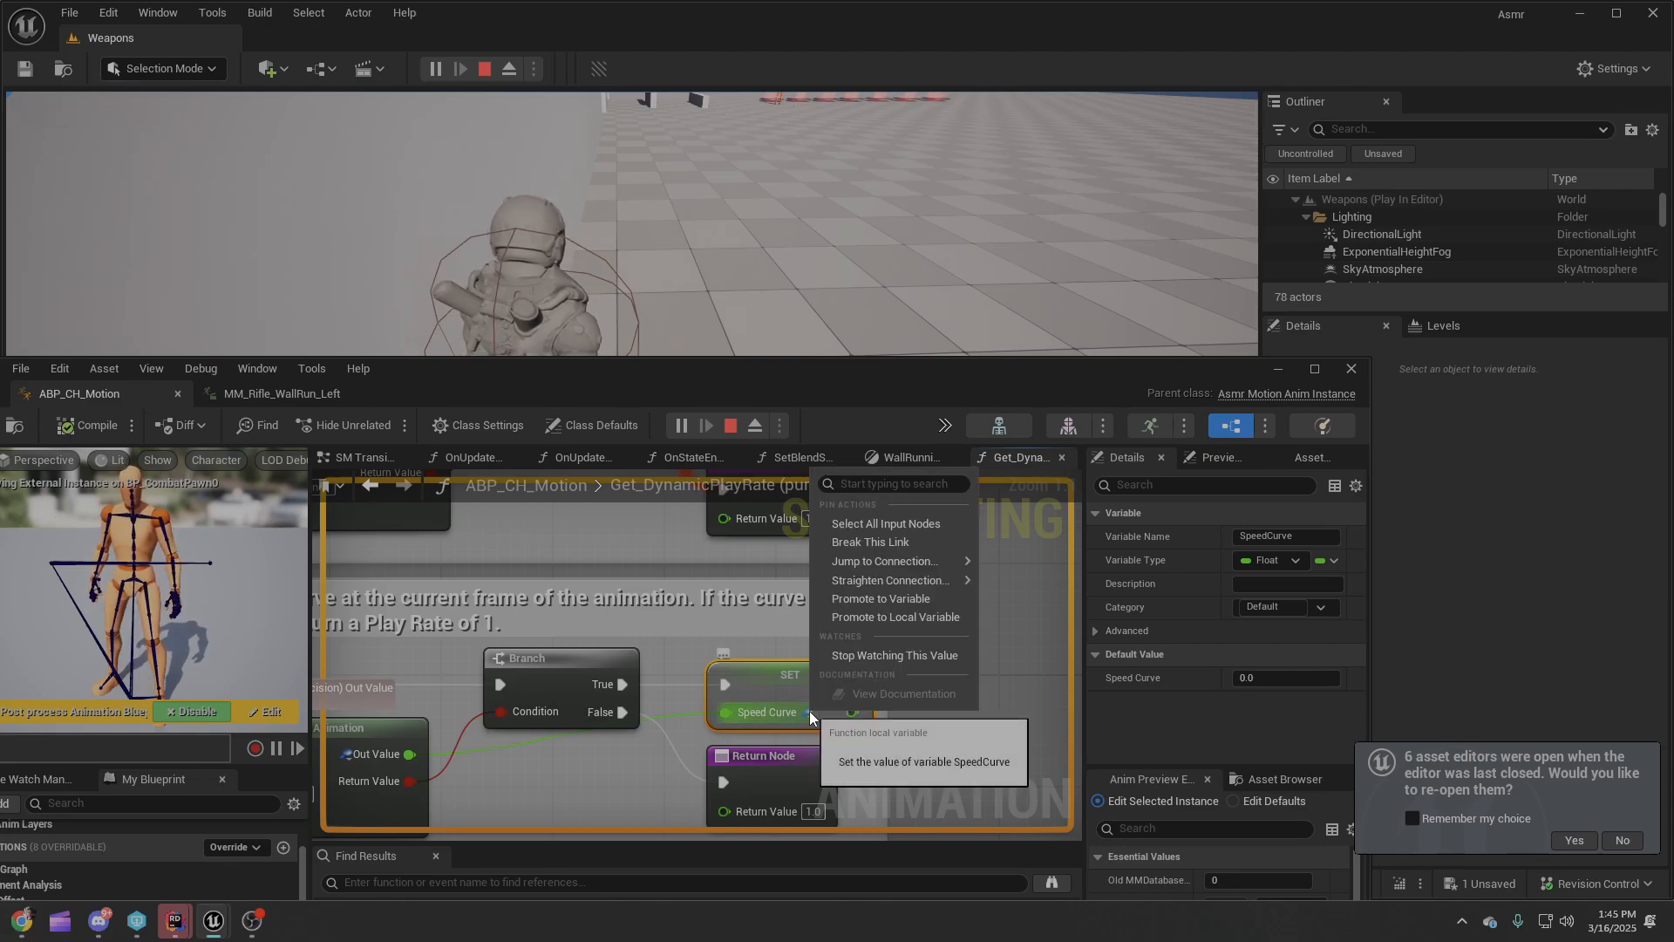
click(1045, 761)
Add a Log String node connected to the execution output of the SET Speed Curve node.
right_drag(890, 690, 654, 666)
drag(620, 659, 849, 602)
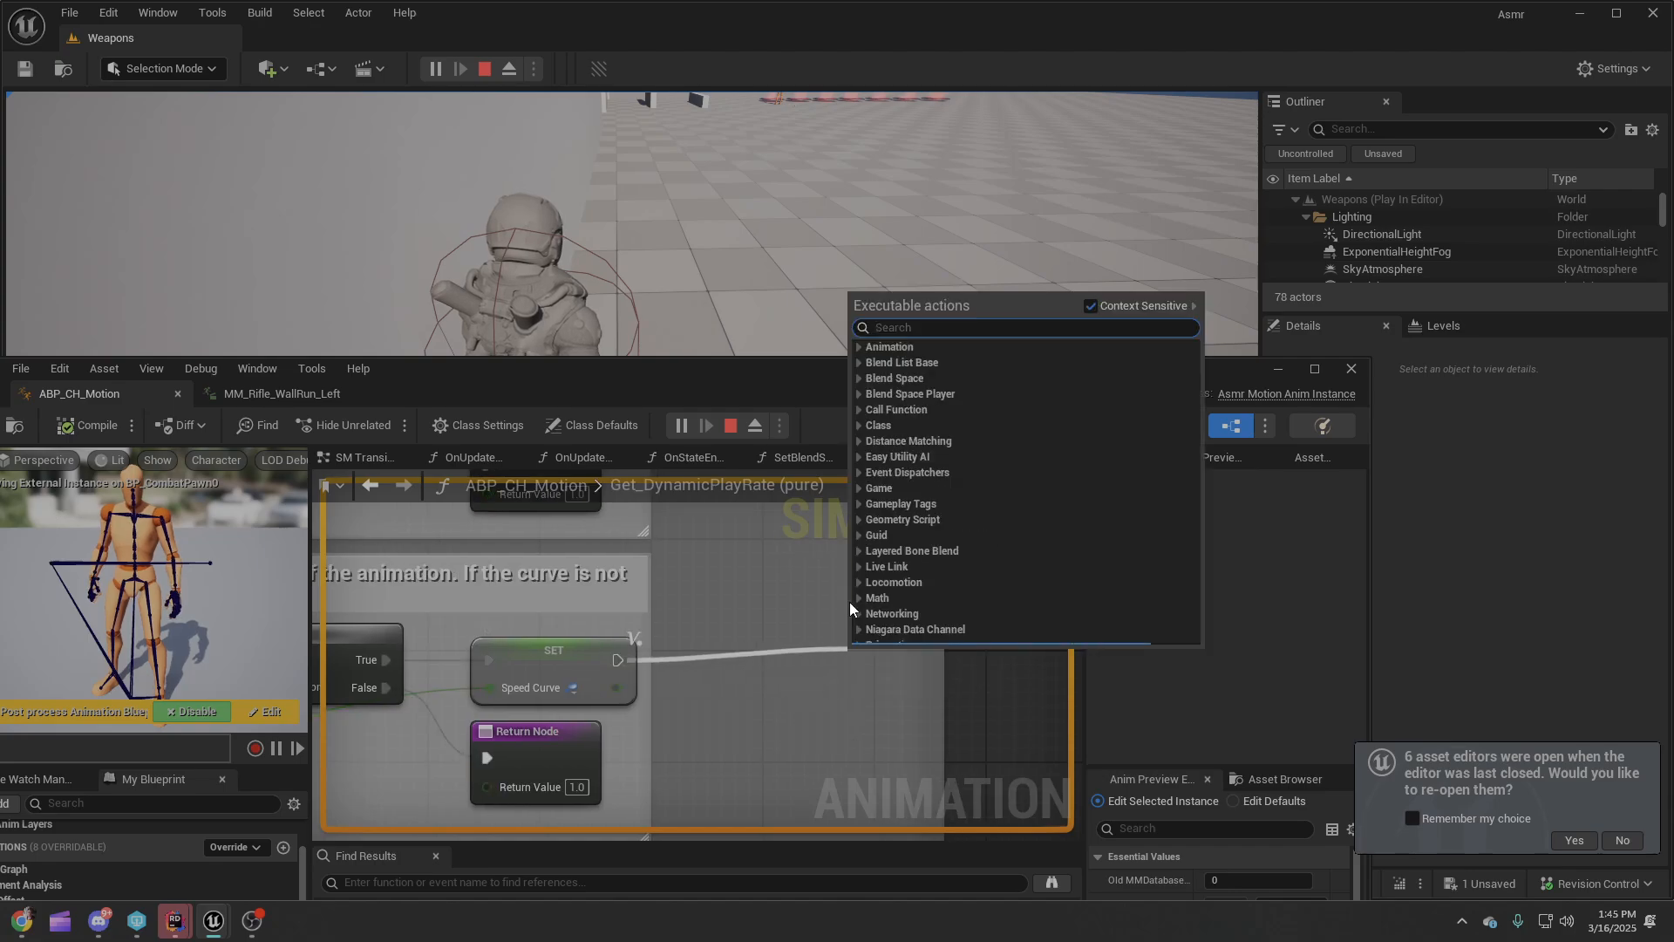
text(print)
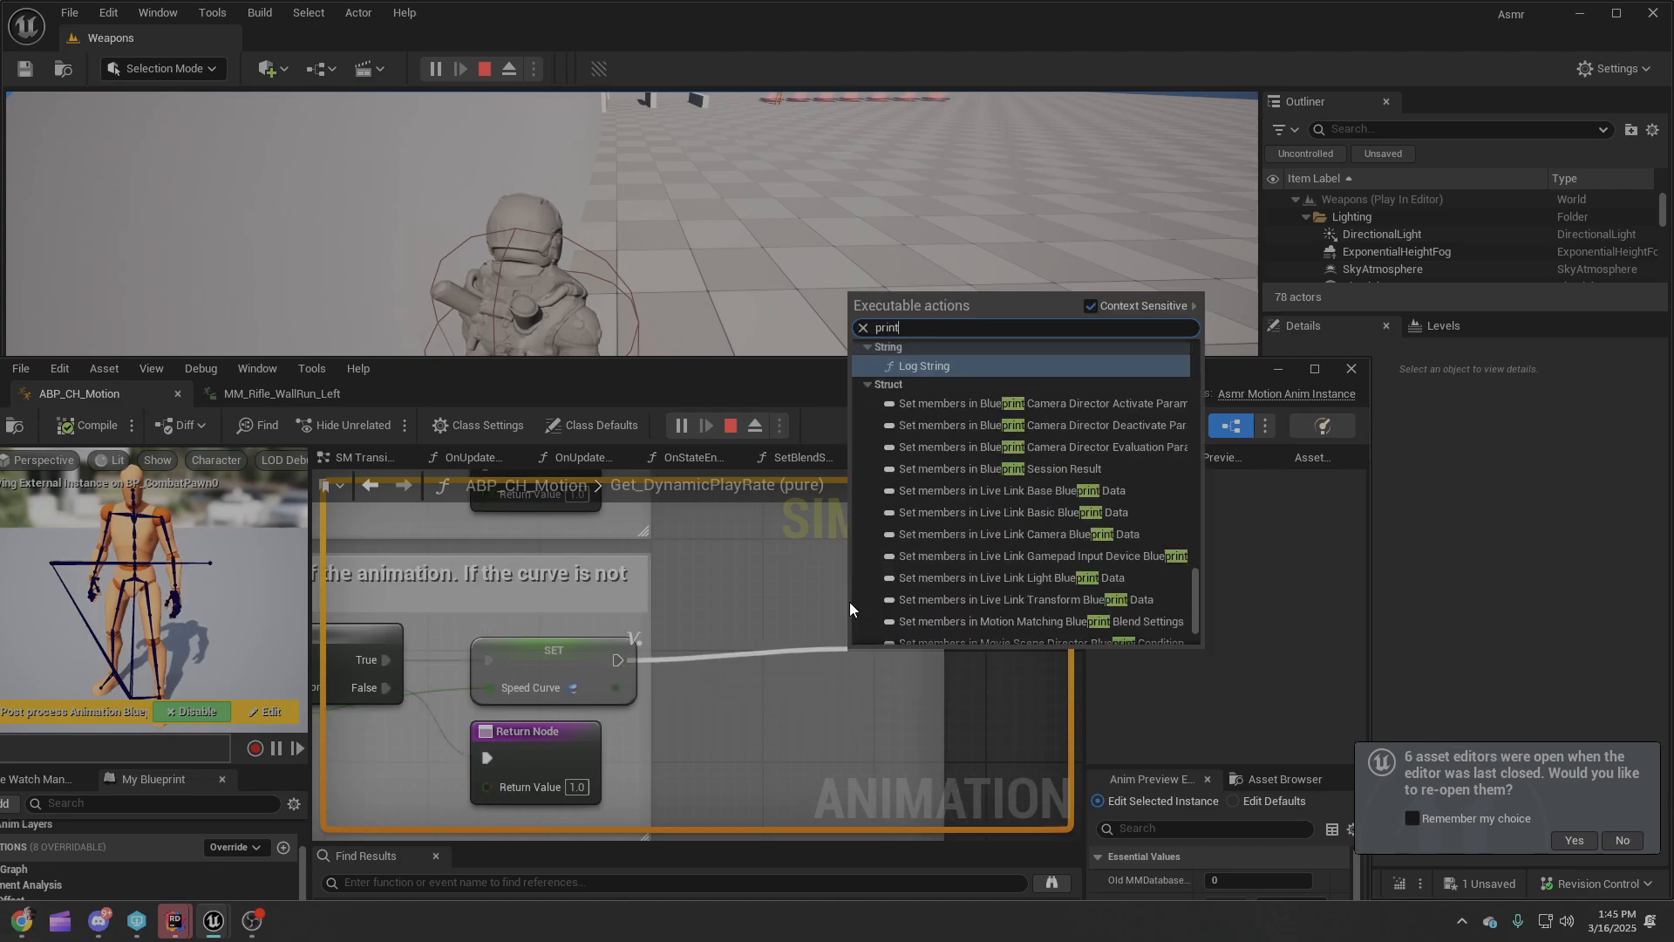
key(BackSpace)
key(BackSpace)
key(BackSpace)
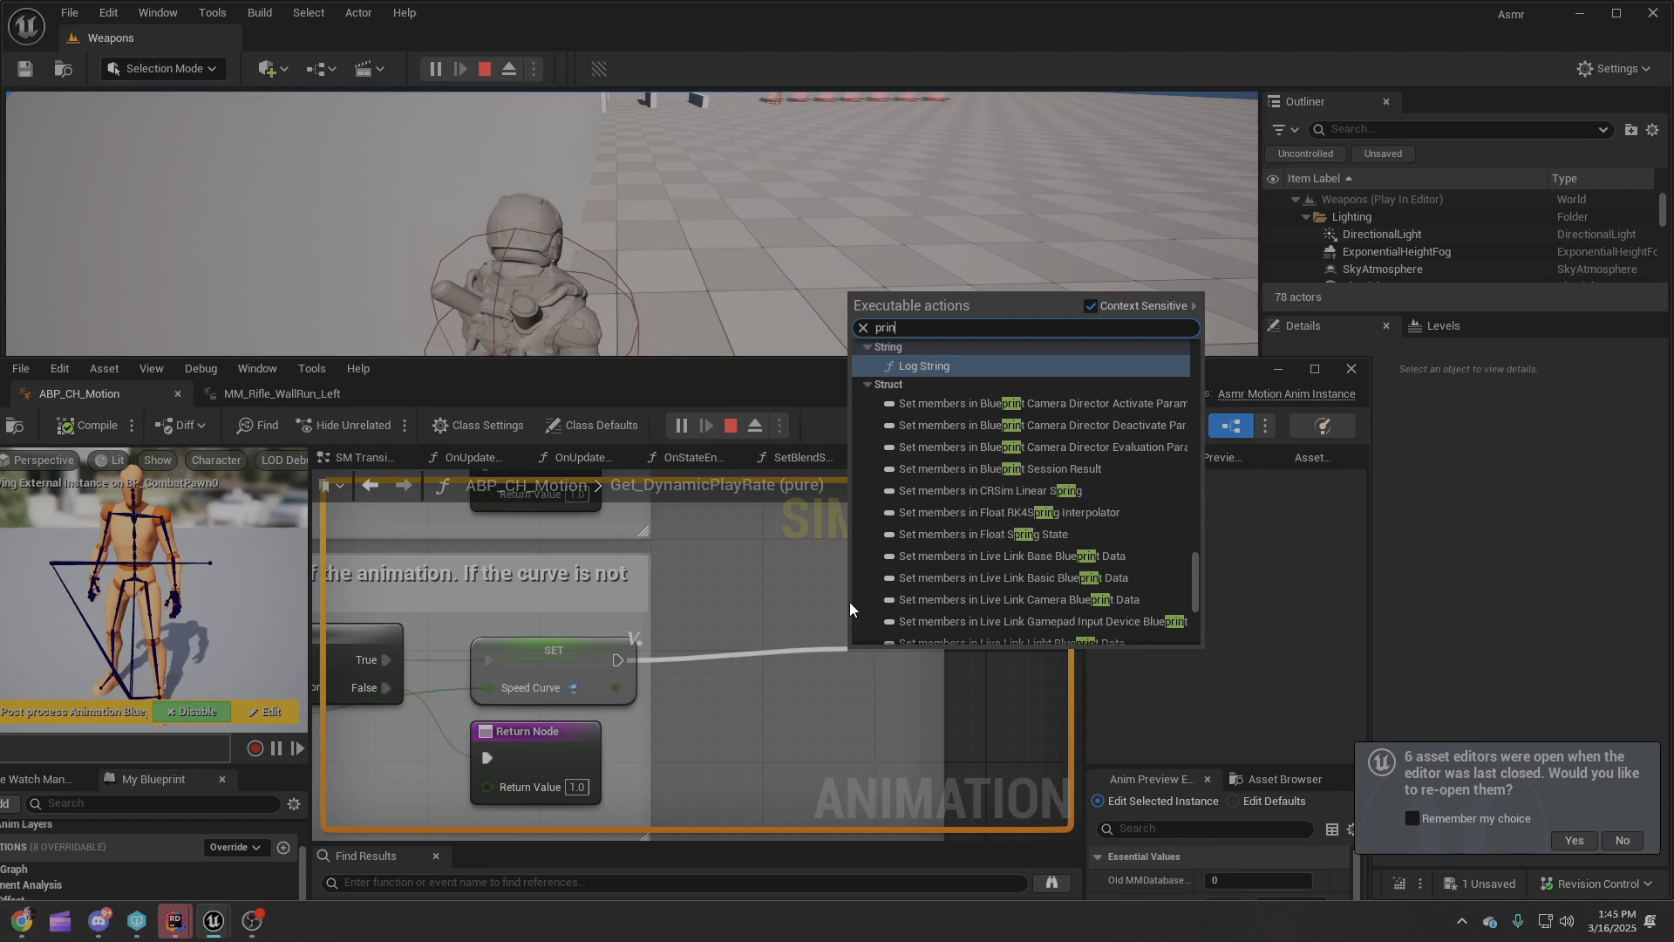
text(int string)
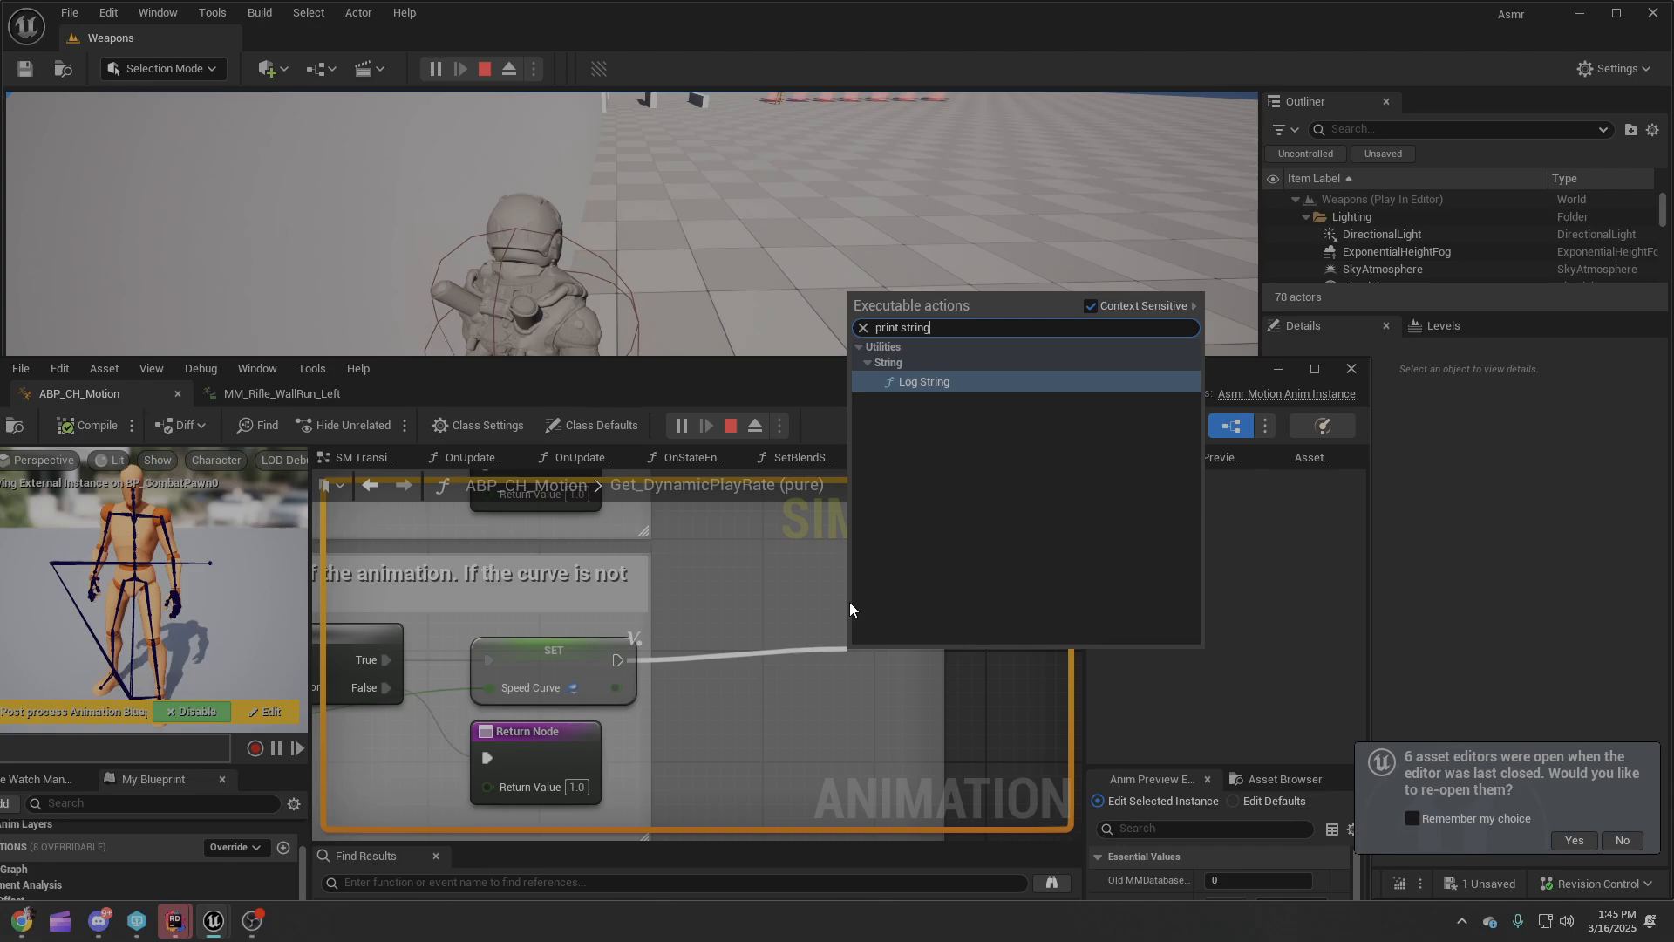
key(Return)
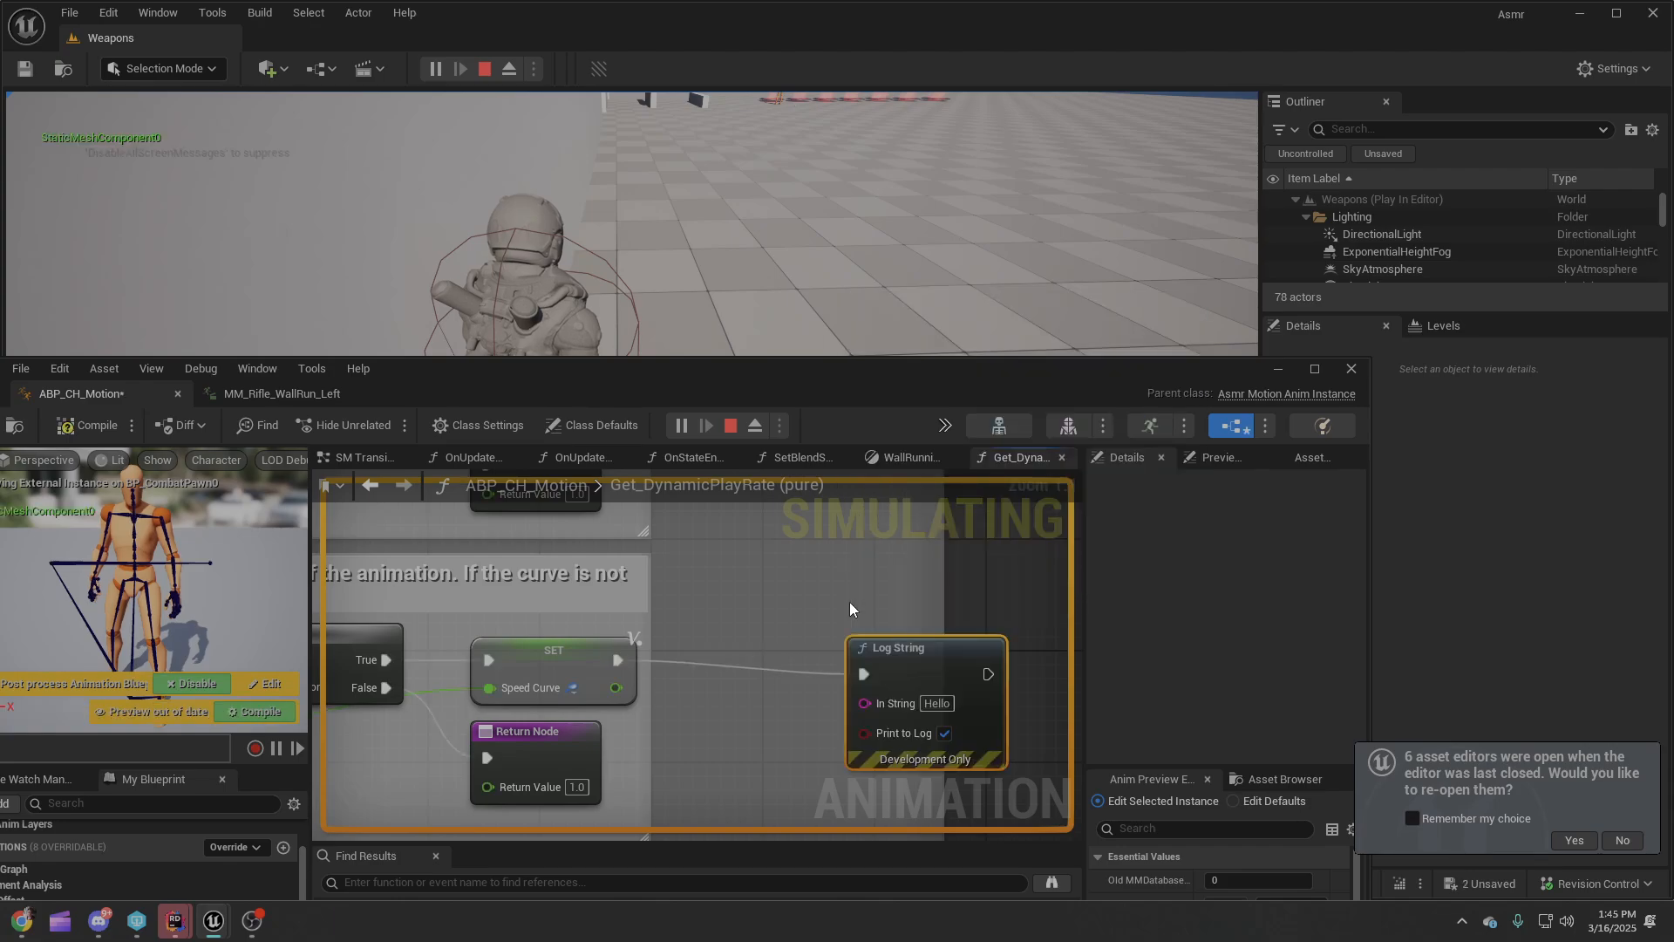
Feed the Speed Curve output of the SET node into Log String's In String input and arrange the nodes.
drag(902, 663, 780, 647)
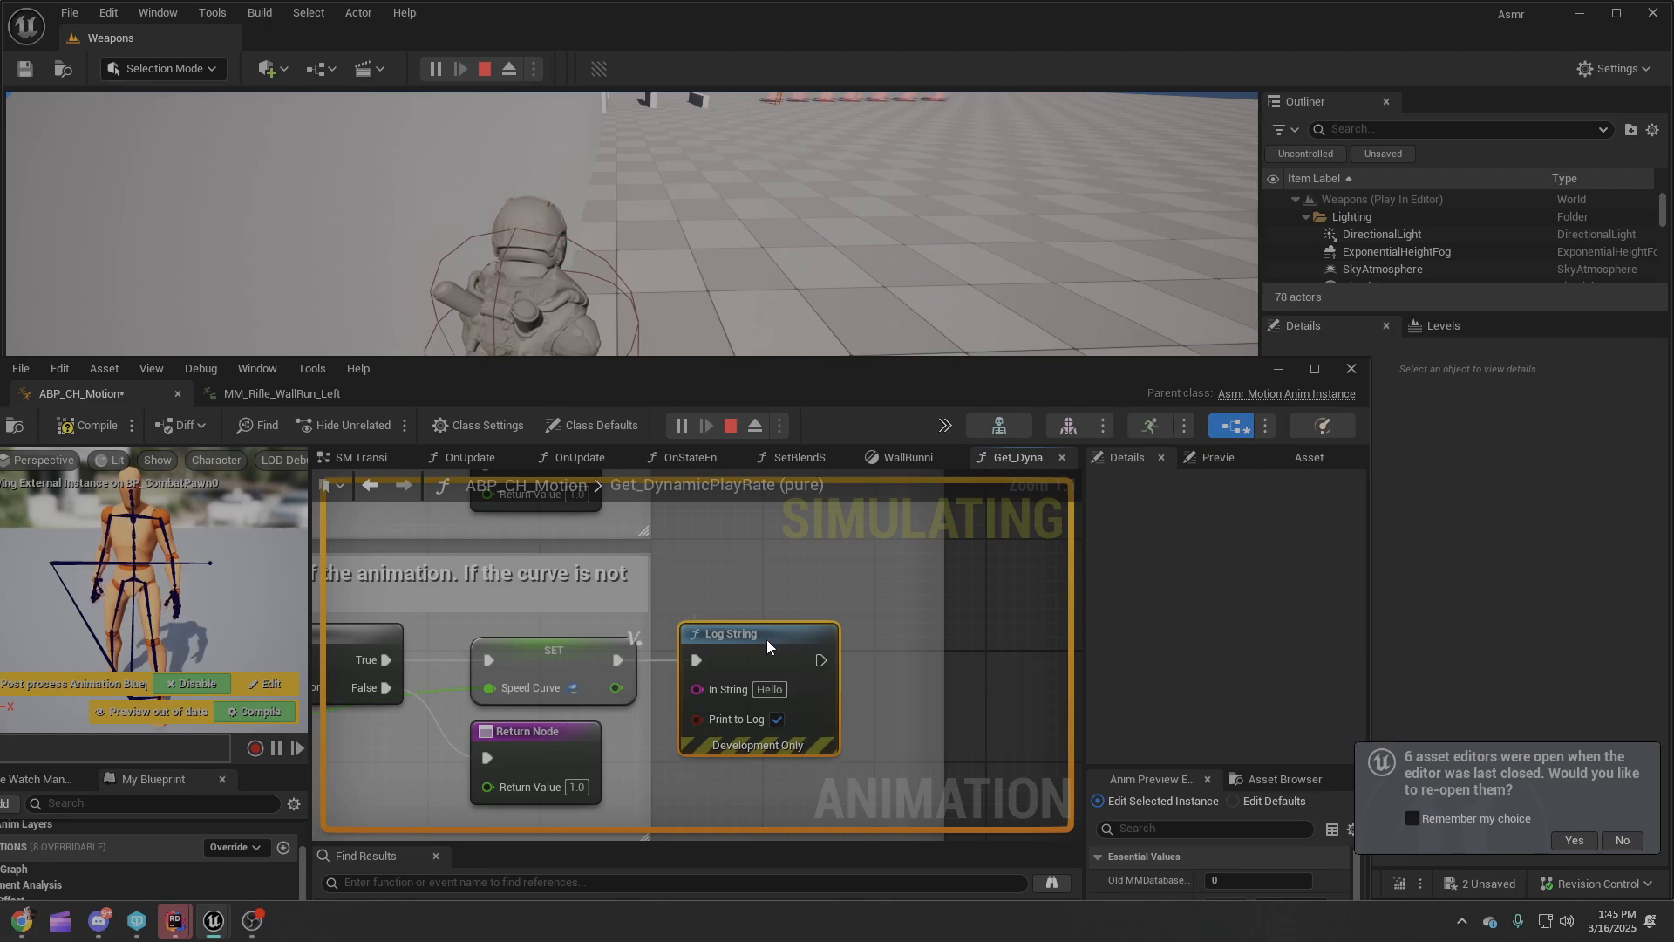
click(775, 691)
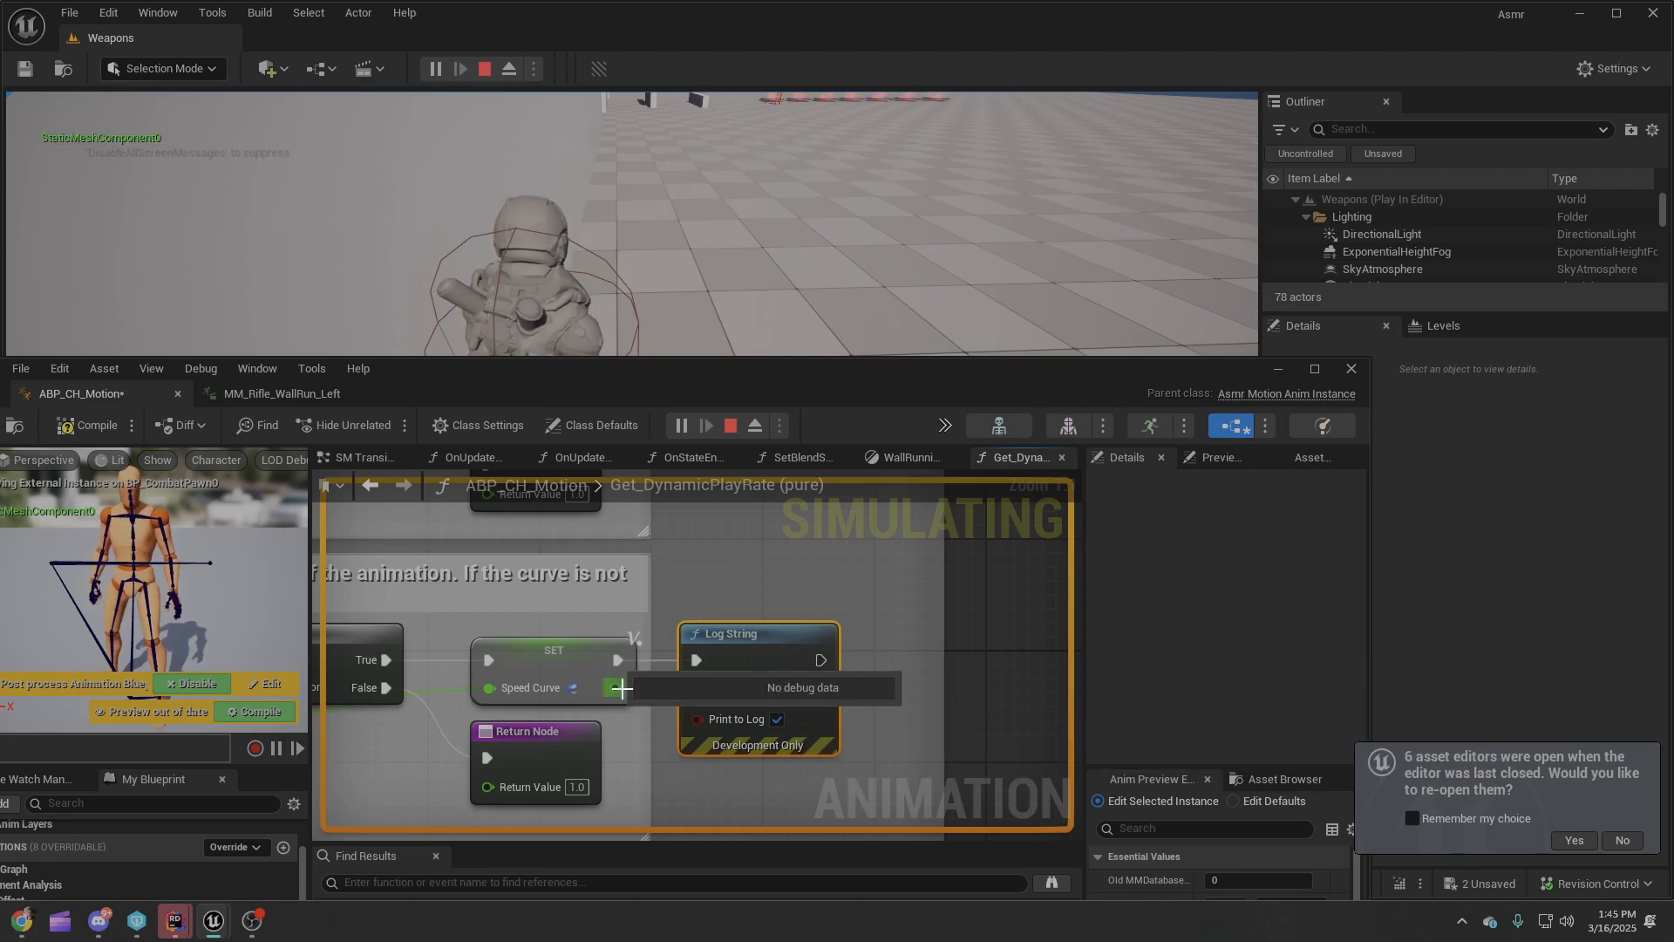
drag(617, 688, 696, 689)
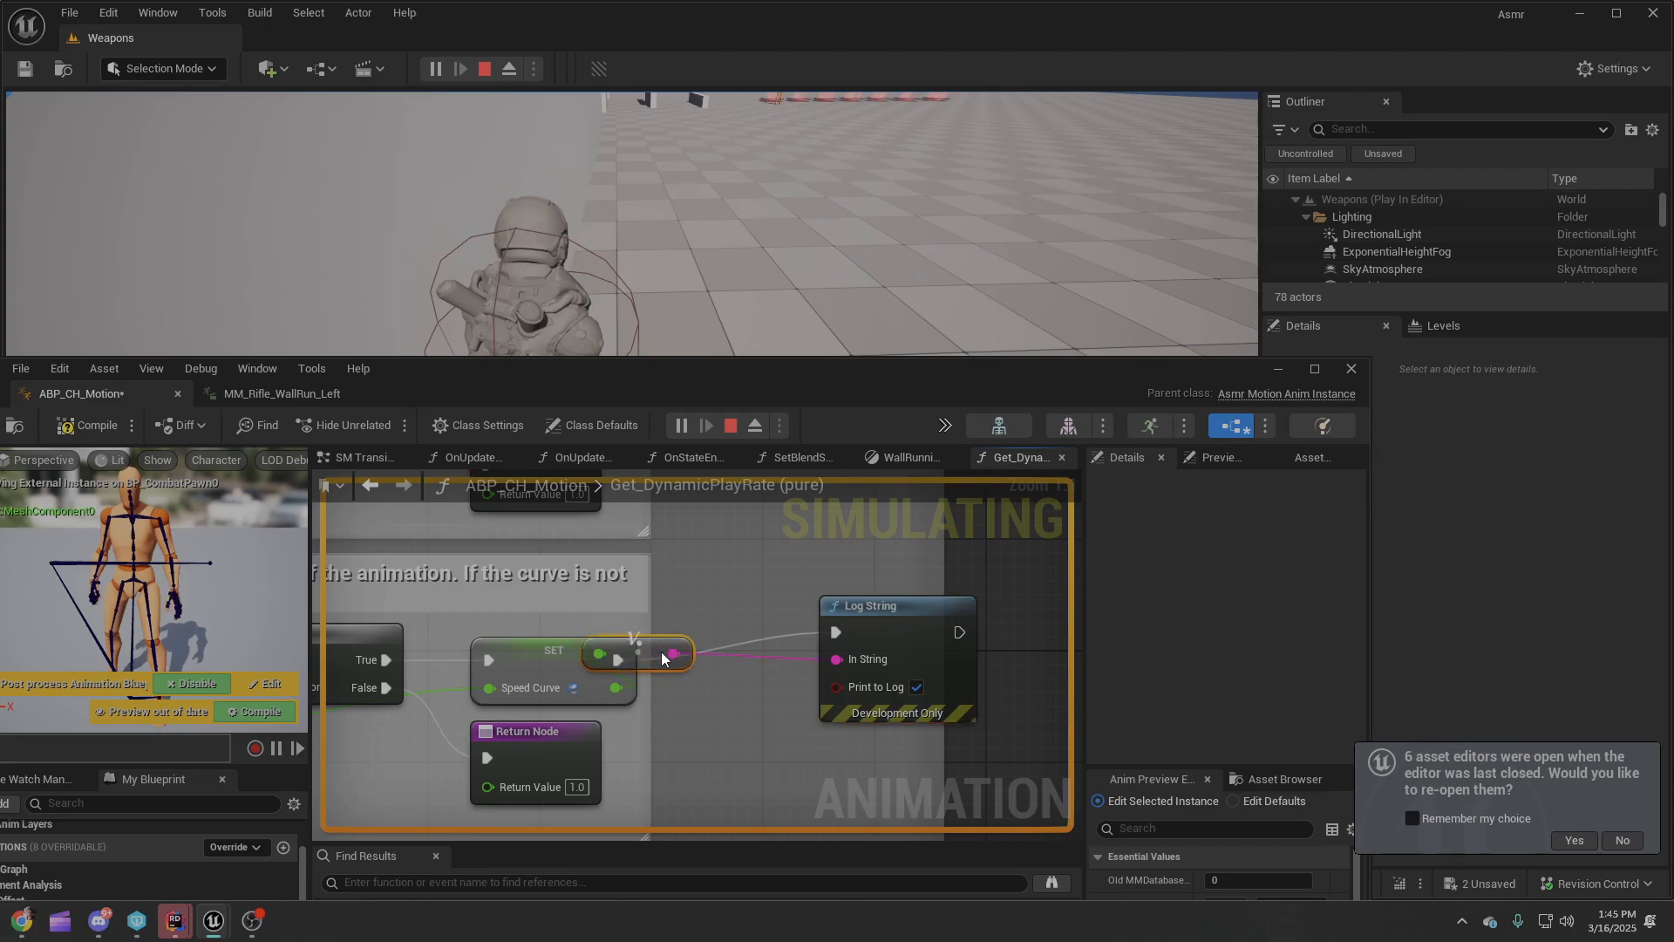
drag(897, 606, 858, 625)
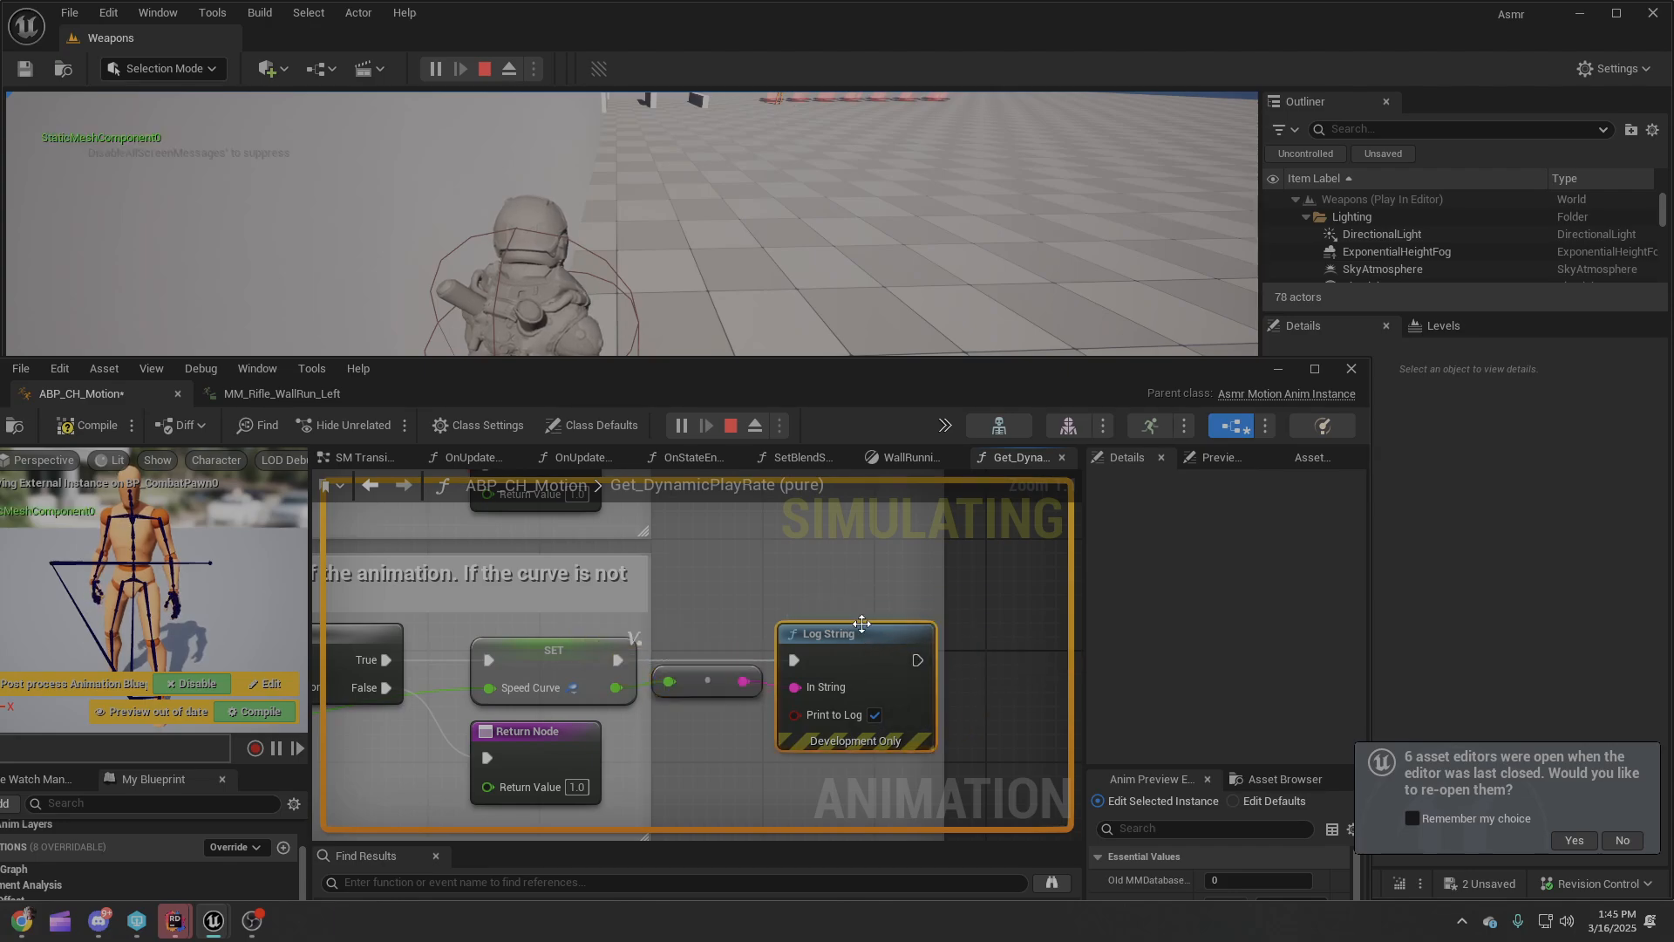
Move the blueprint editor aside and wall-run with the character in the running play session.
drag(634, 397, 74, 0)
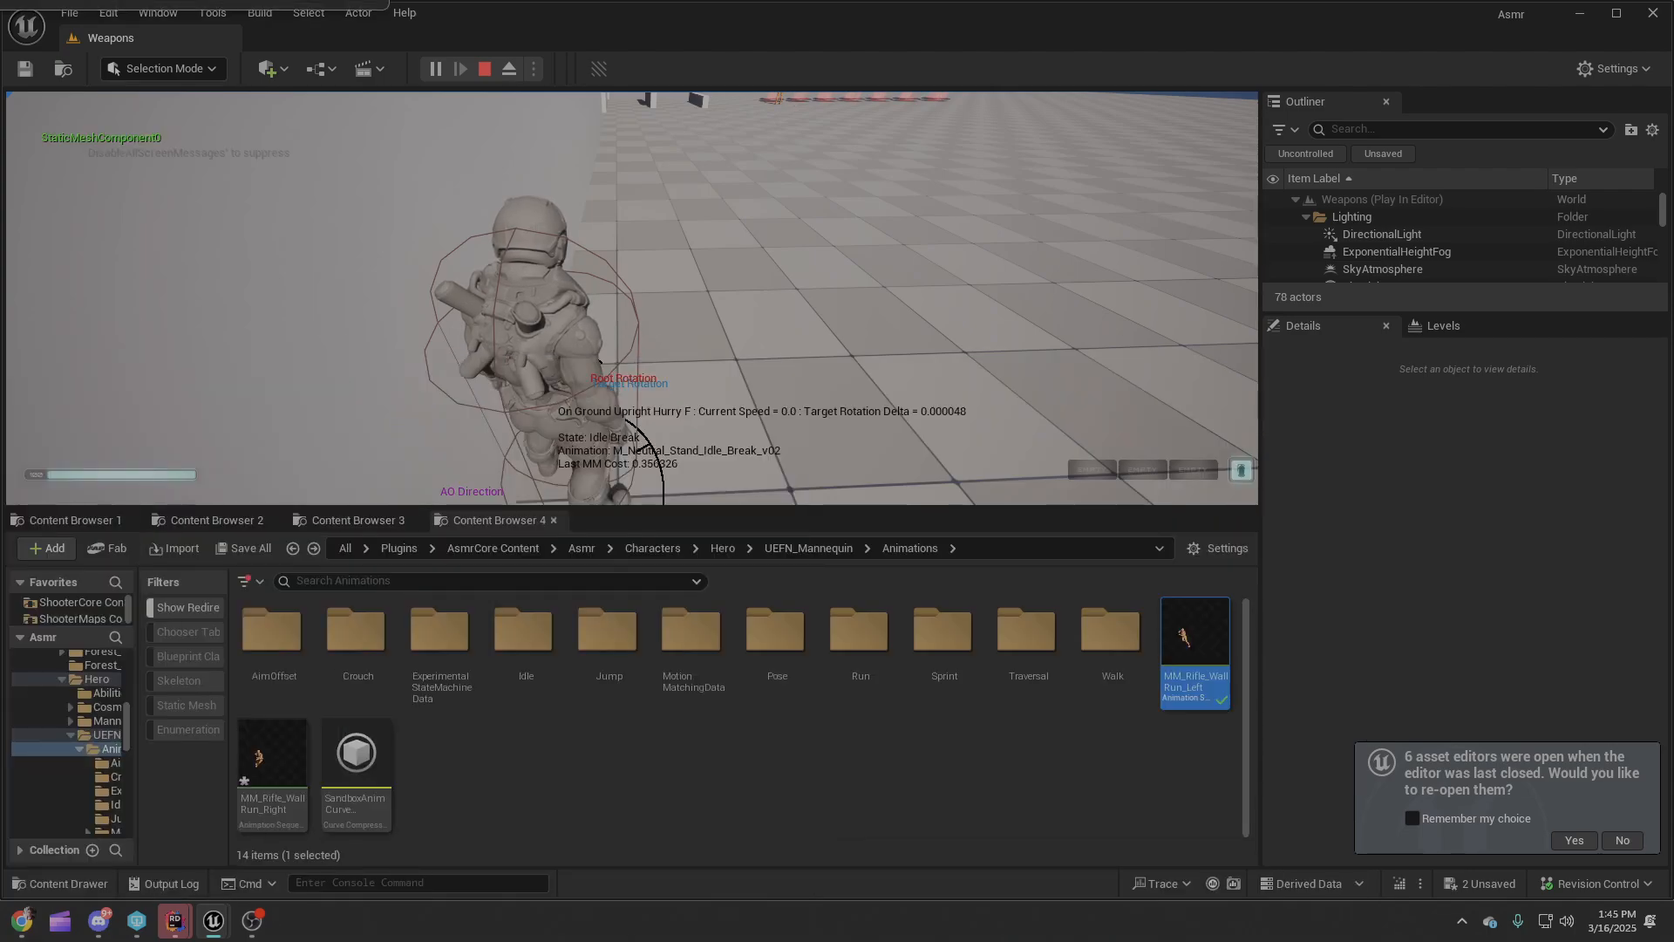
click(182, 887)
click(582, 310)
key(w)
key(space)
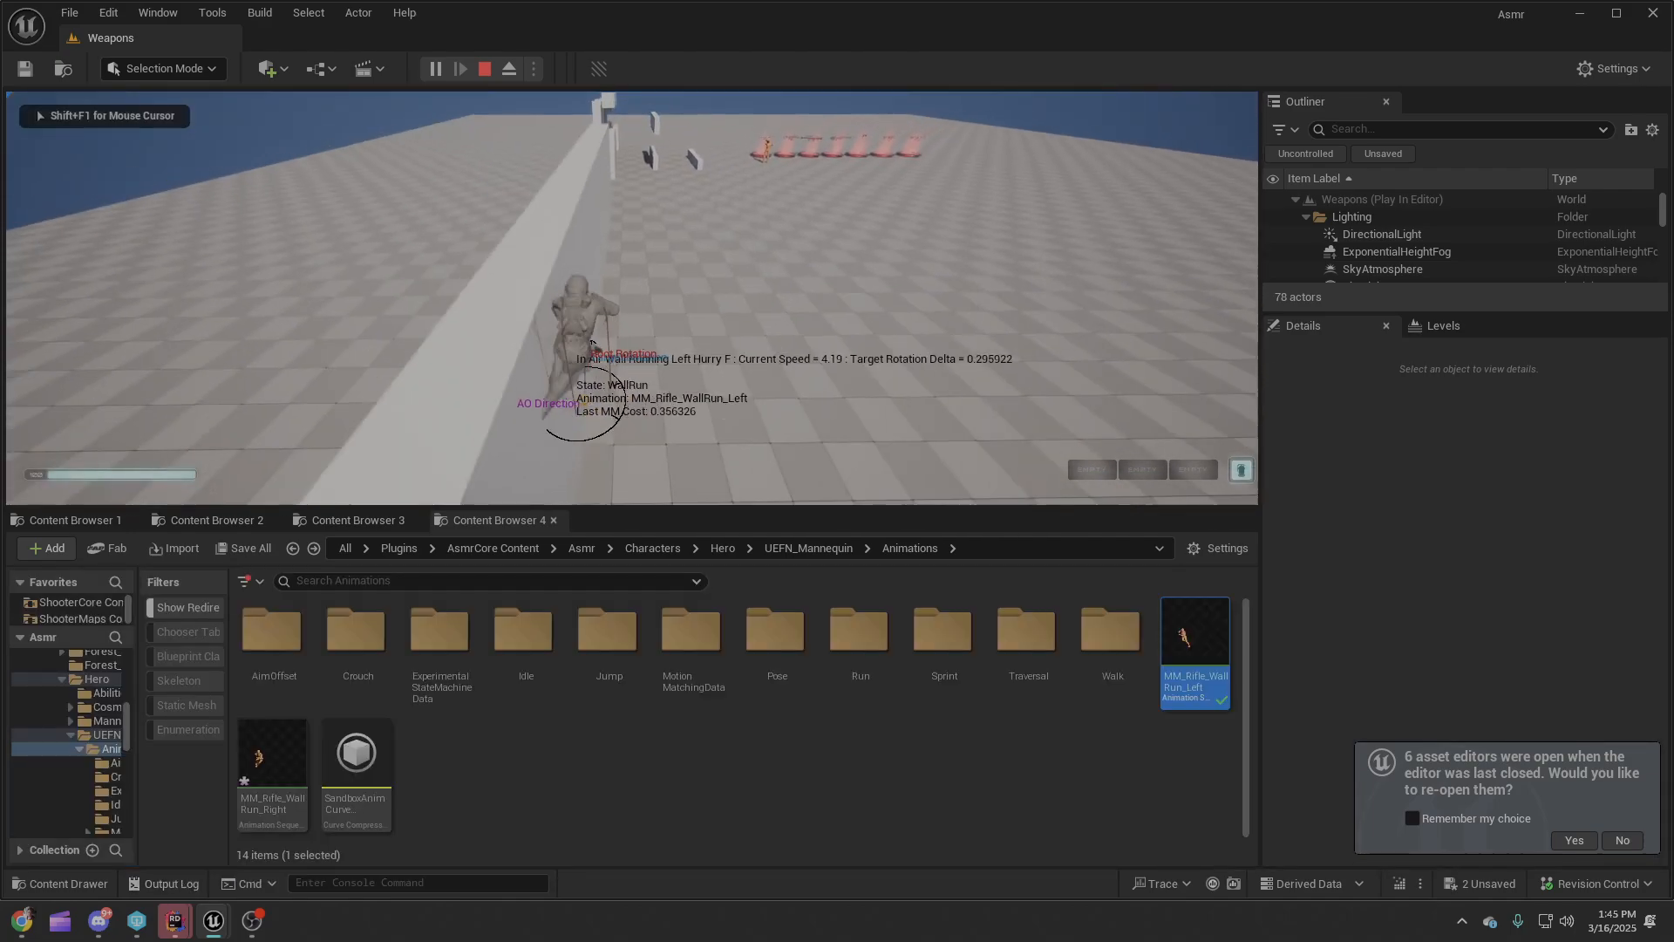
key(shift+F1)
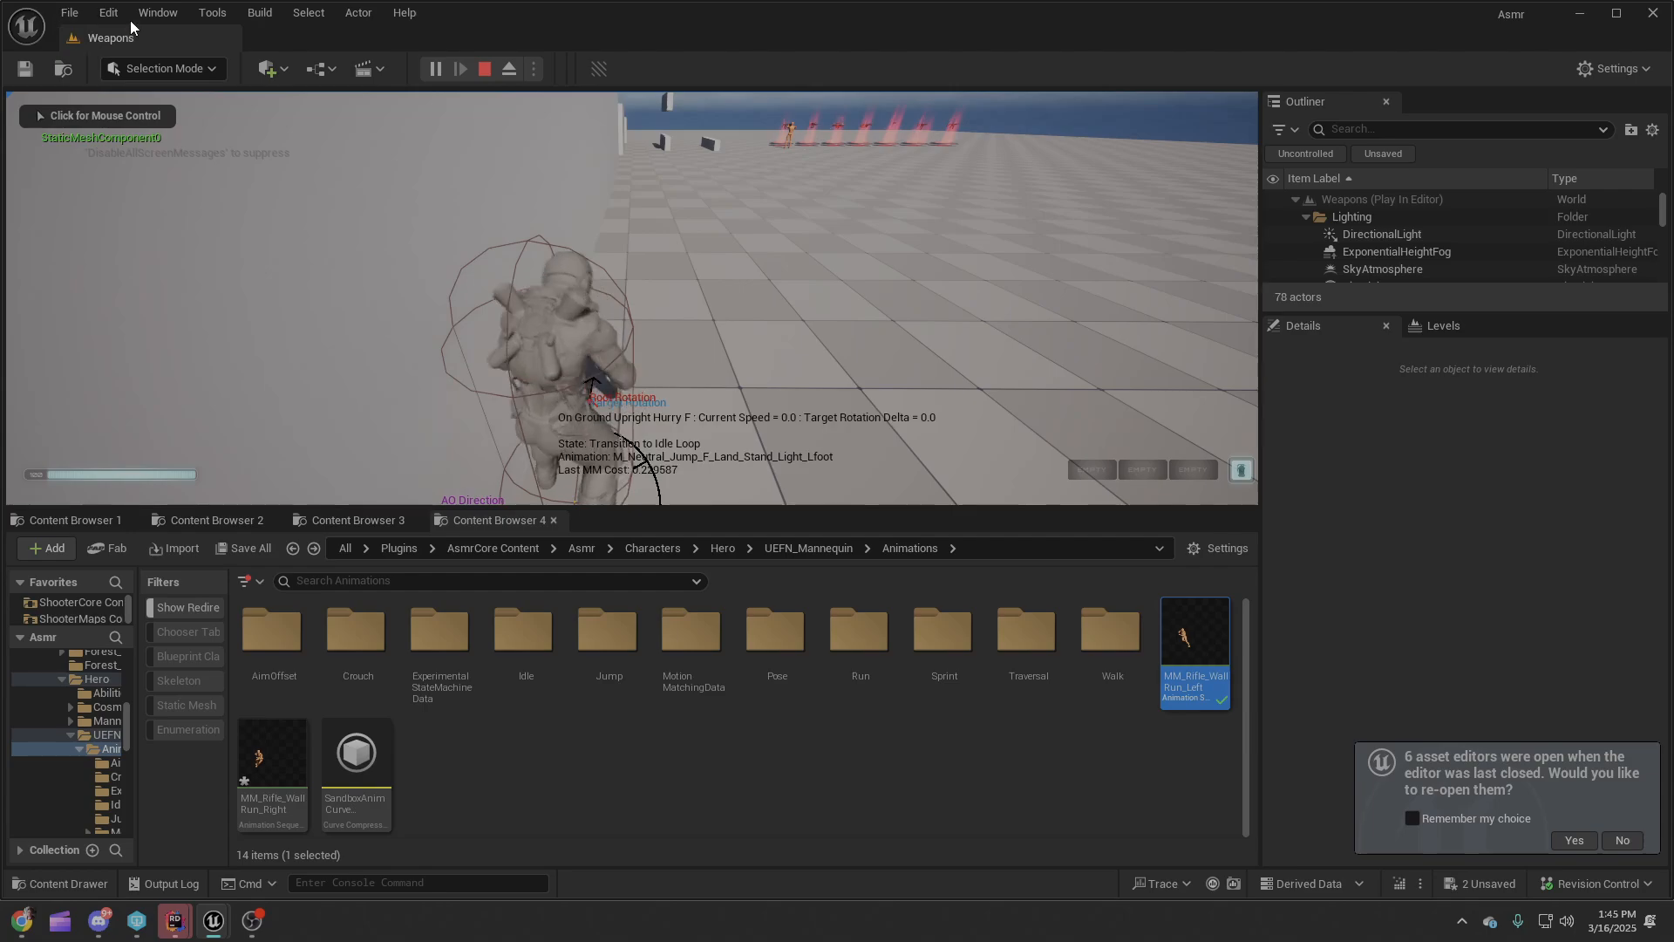
Open the Output Log and wall-run again to read the logged Speed Curve values.
click(157, 13)
click(234, 525)
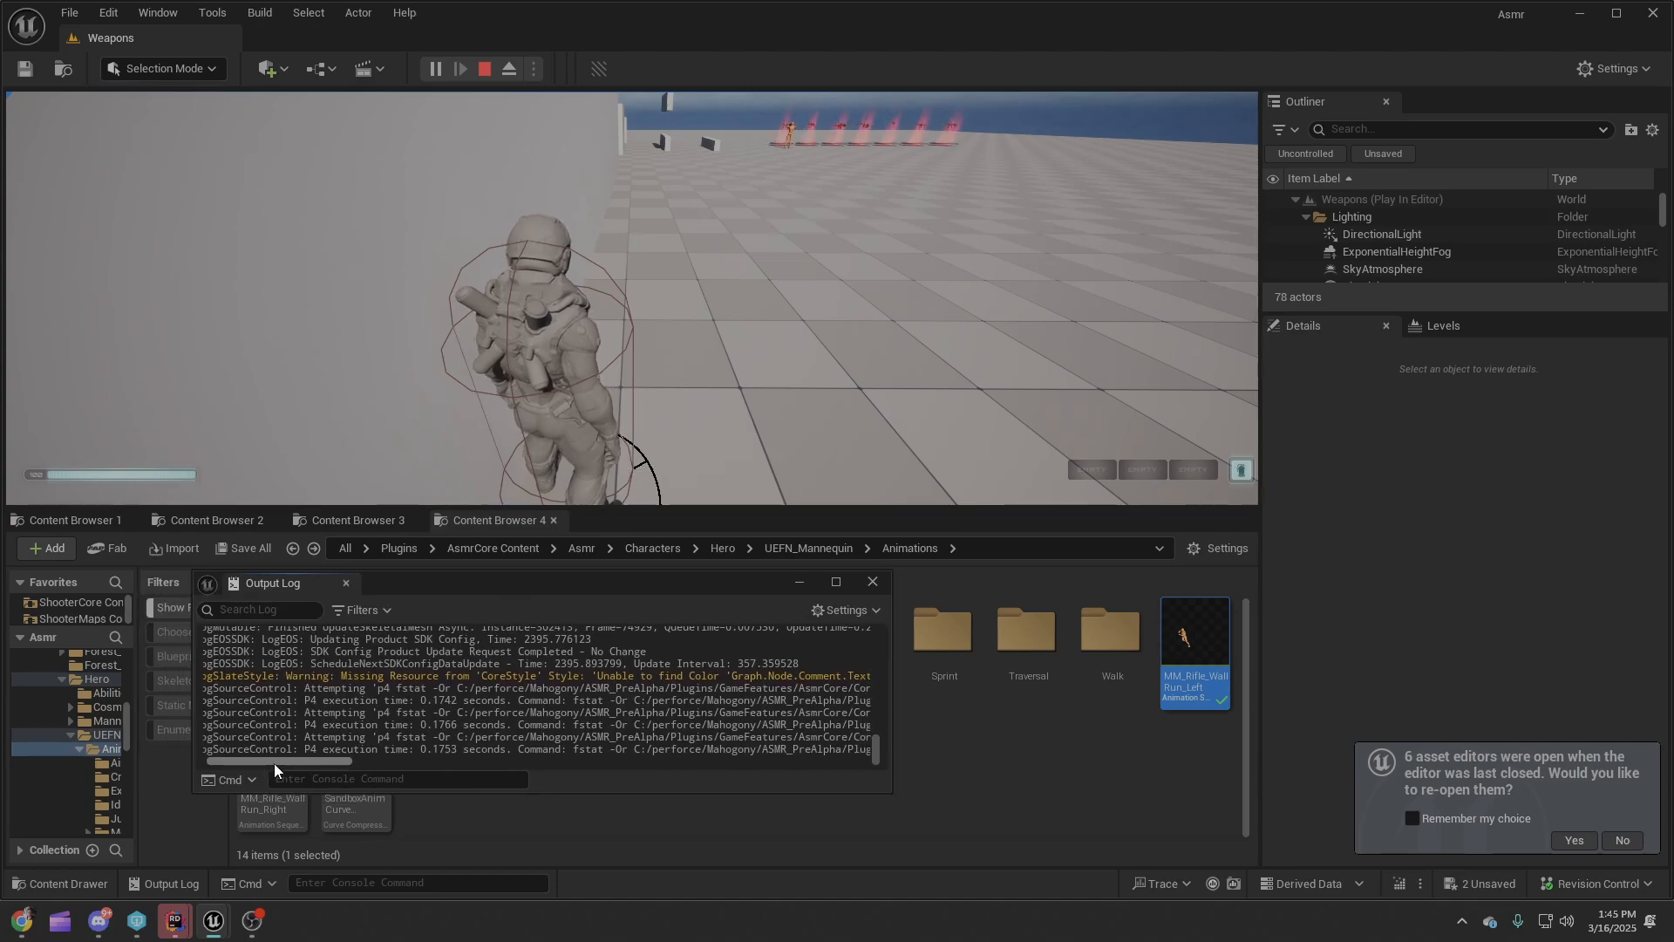
key(w)
key(space)
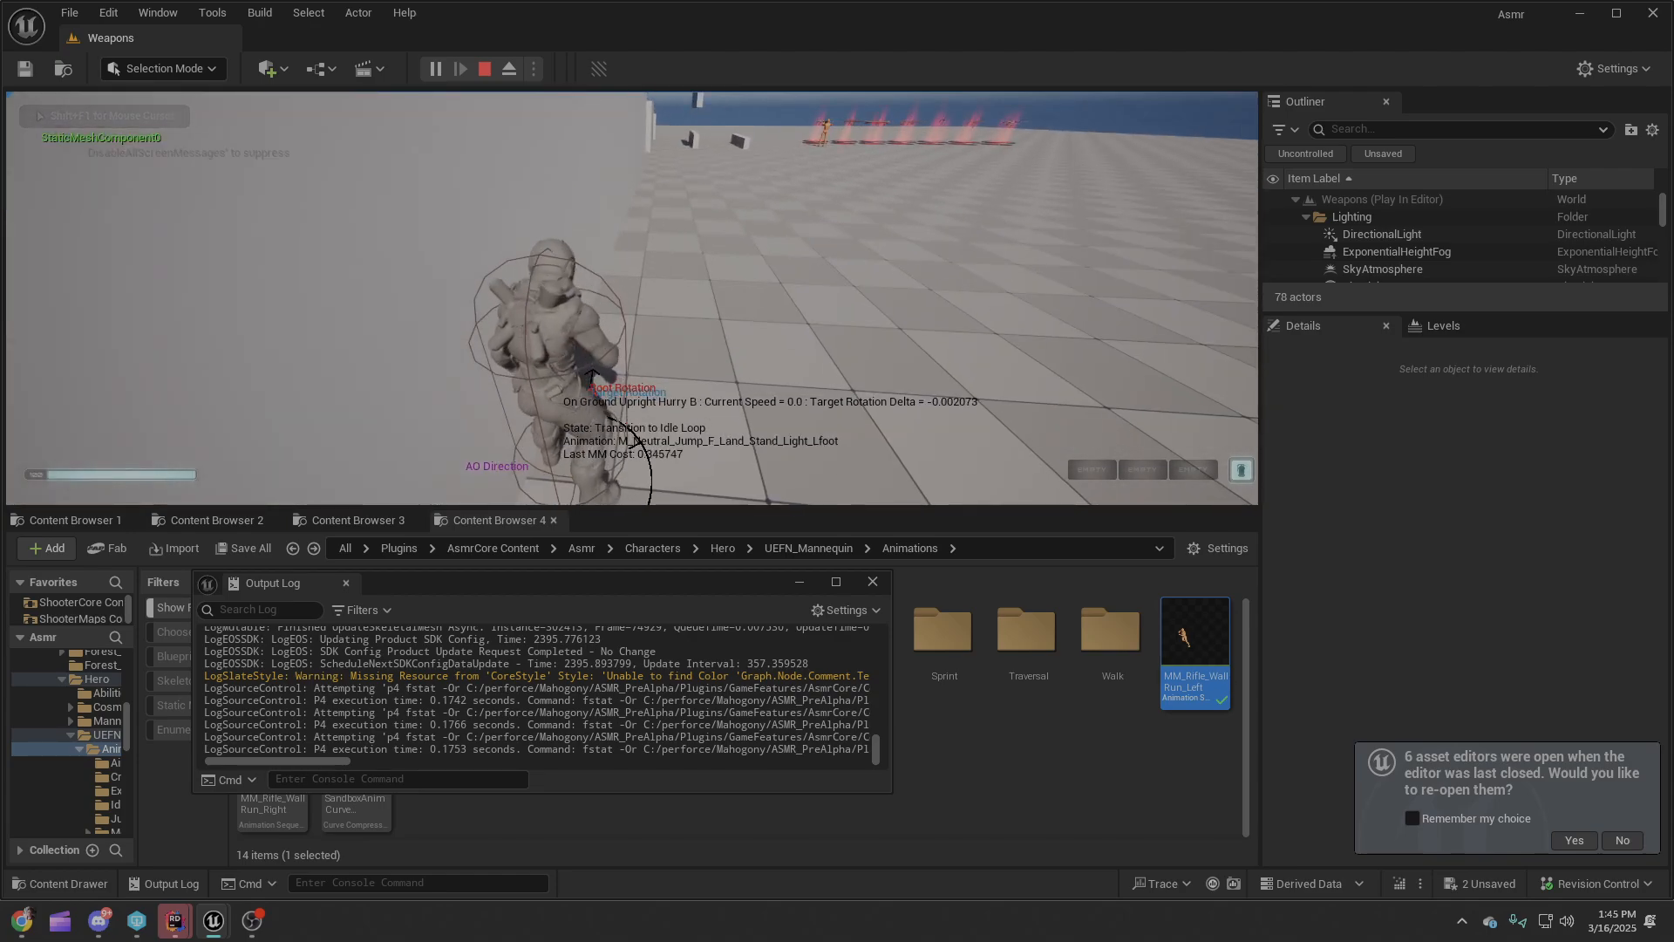
key(space)
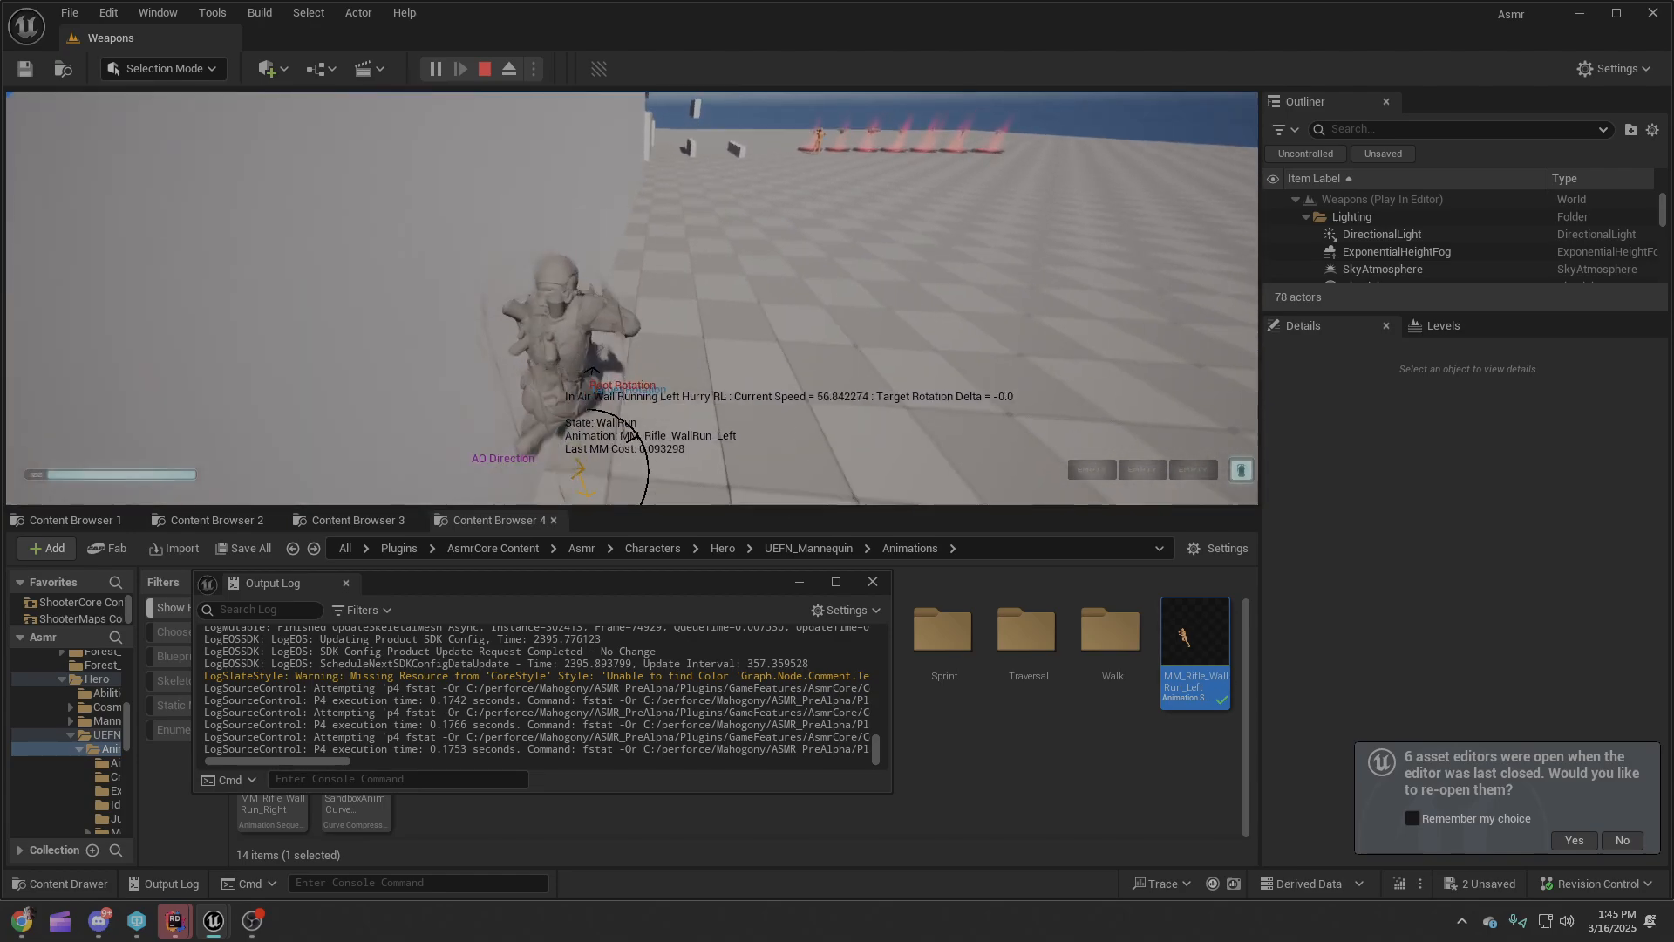
key(Escape)
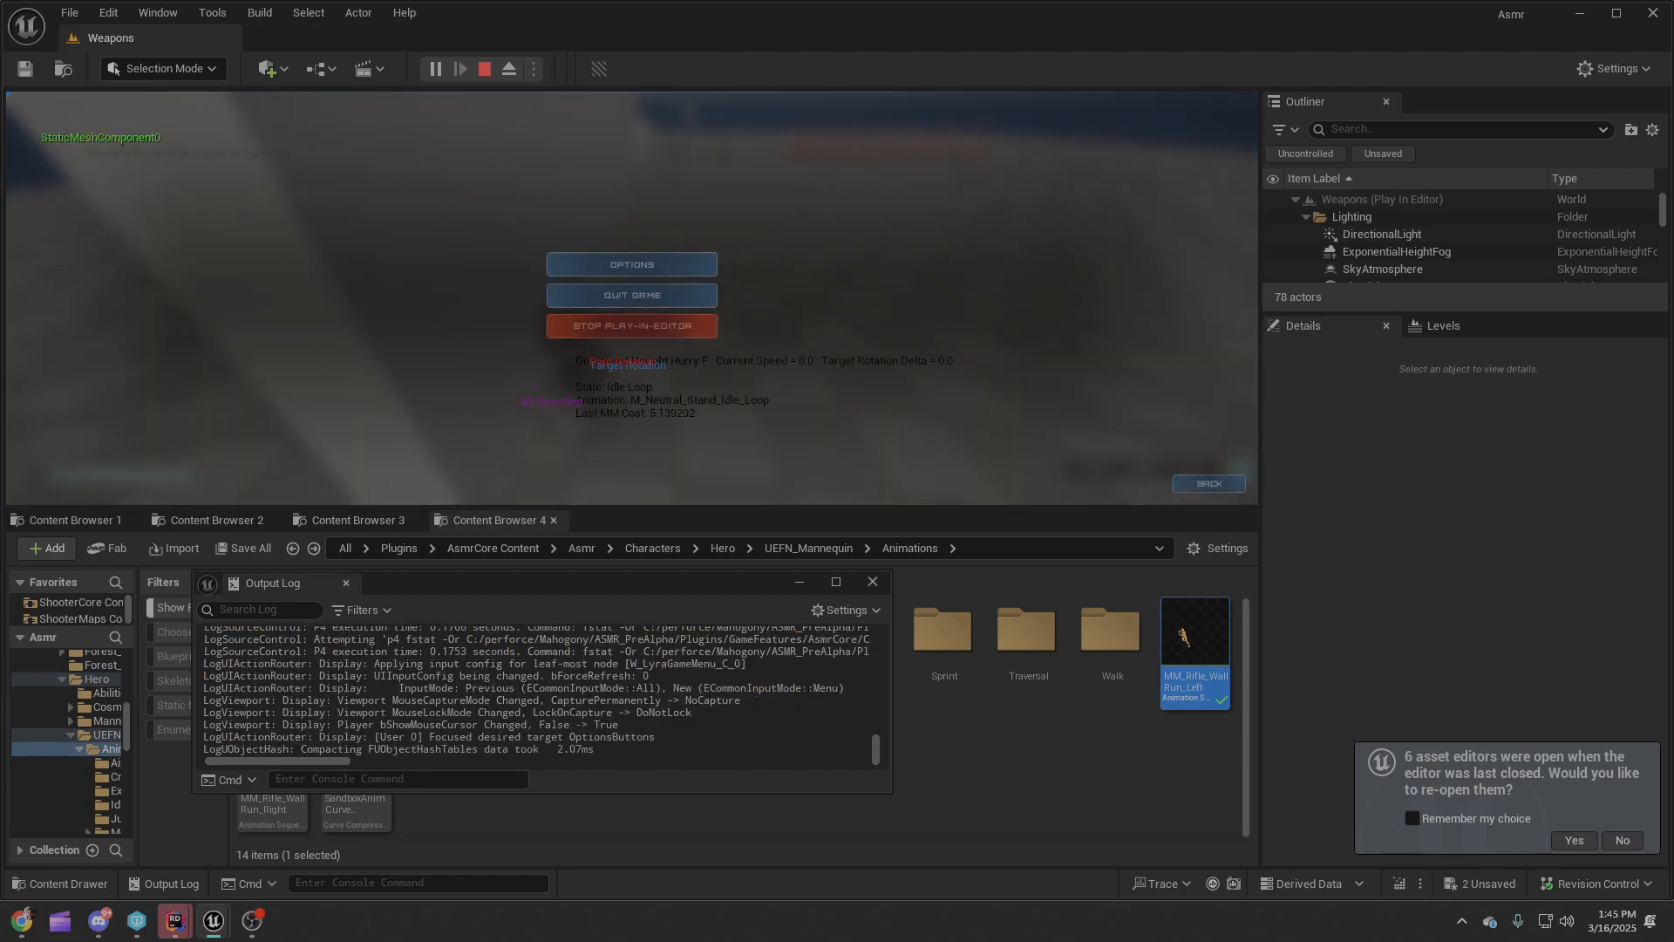
key(Escape)
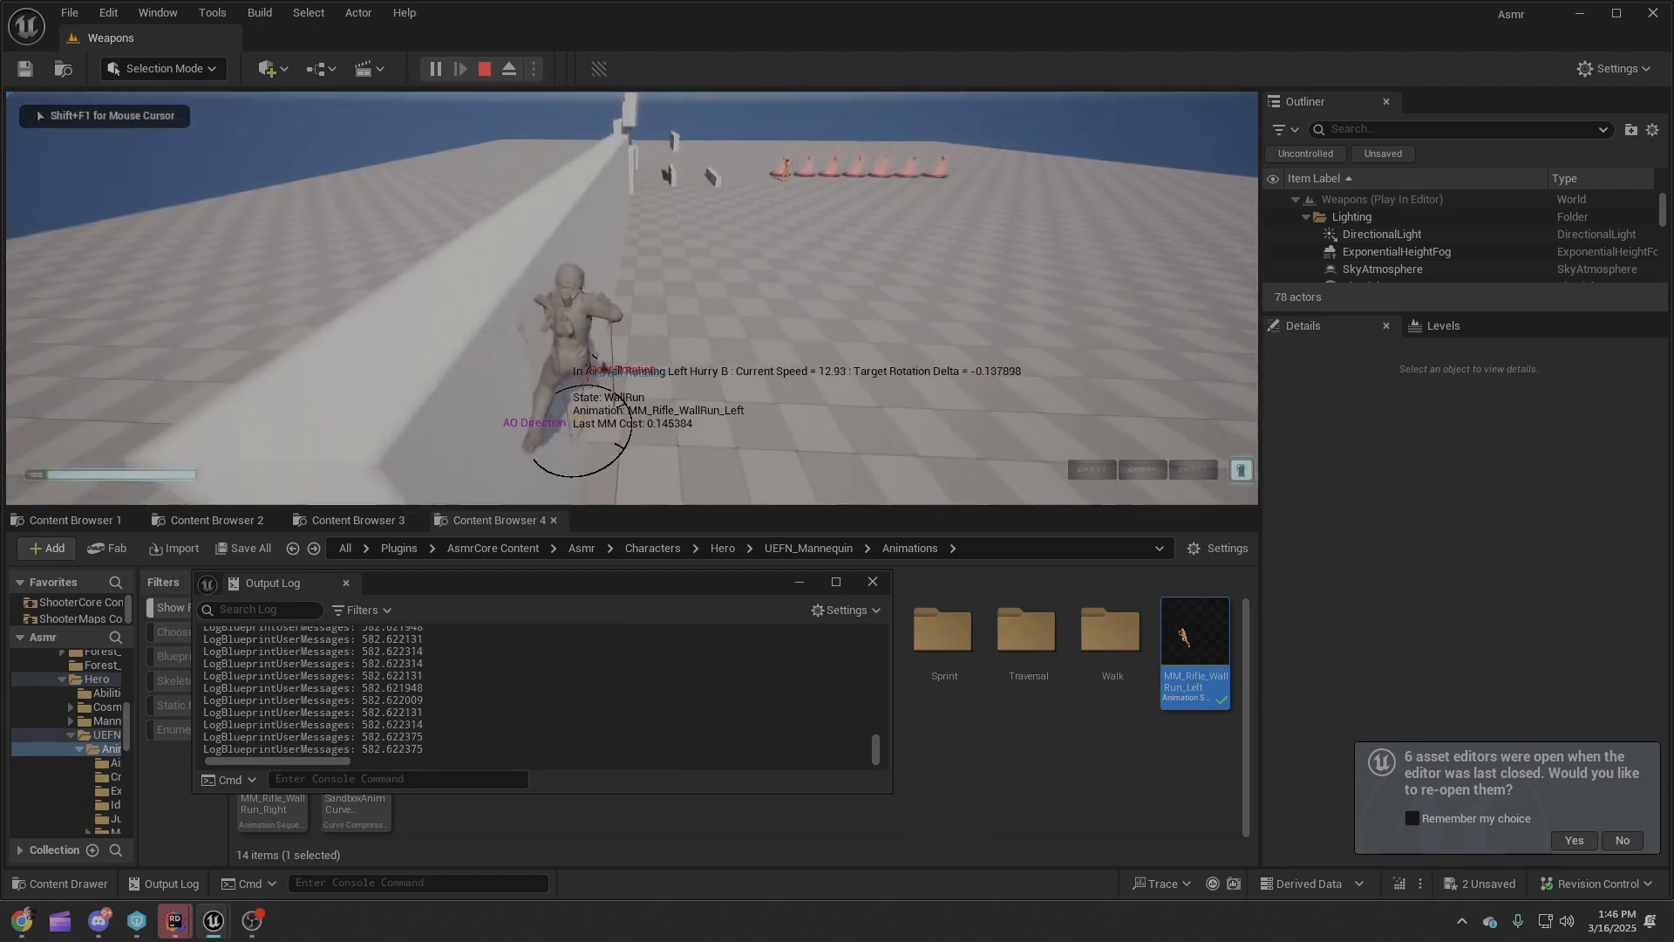
key(w)
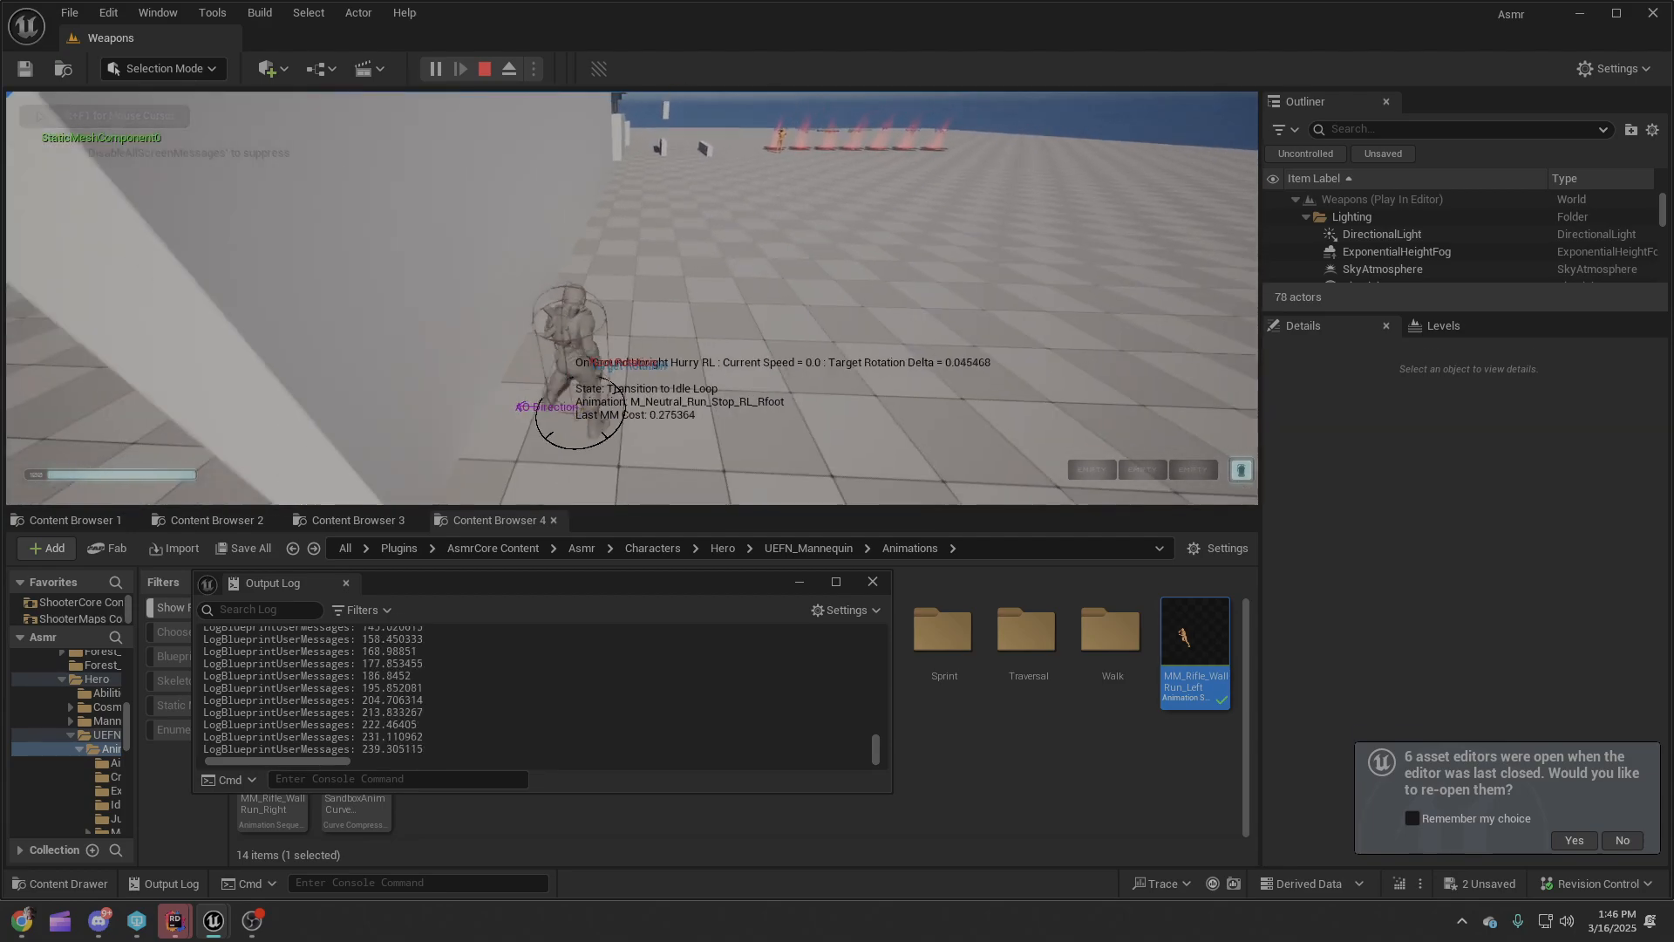
key(space)
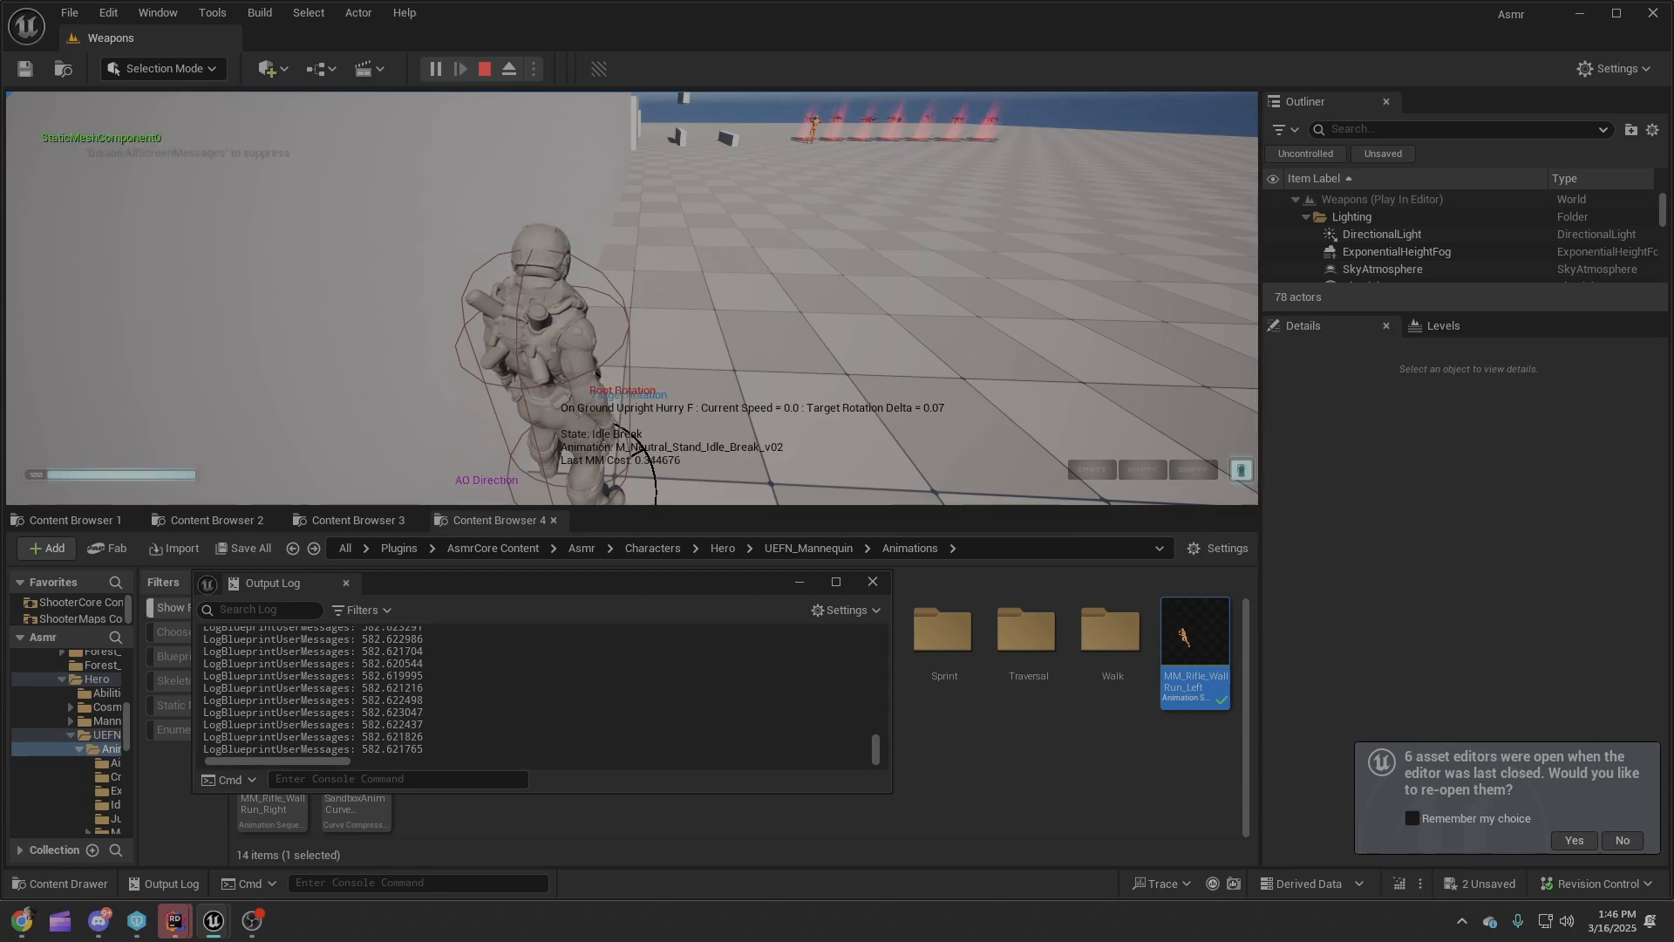
In the play-rate calculation section, log Speed 2D by wiring Log String into the execution path before the Return Node.
drag(0, 157, 610, 173)
scroll(487, 470, up, 2)
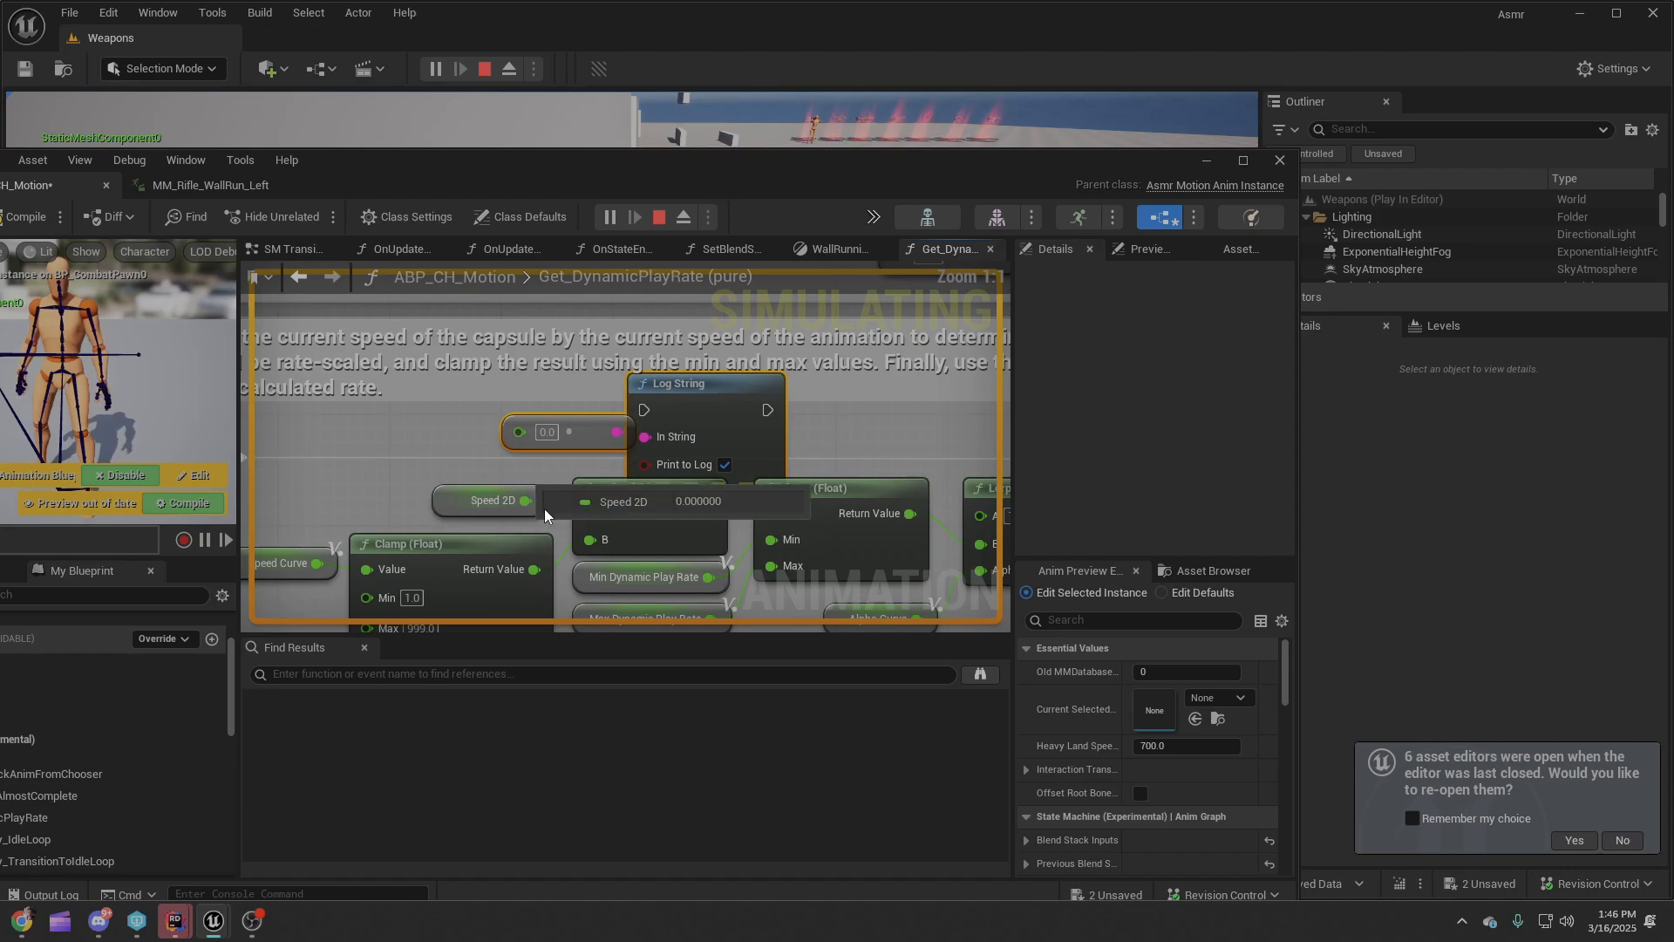
drag(523, 431, 523, 432)
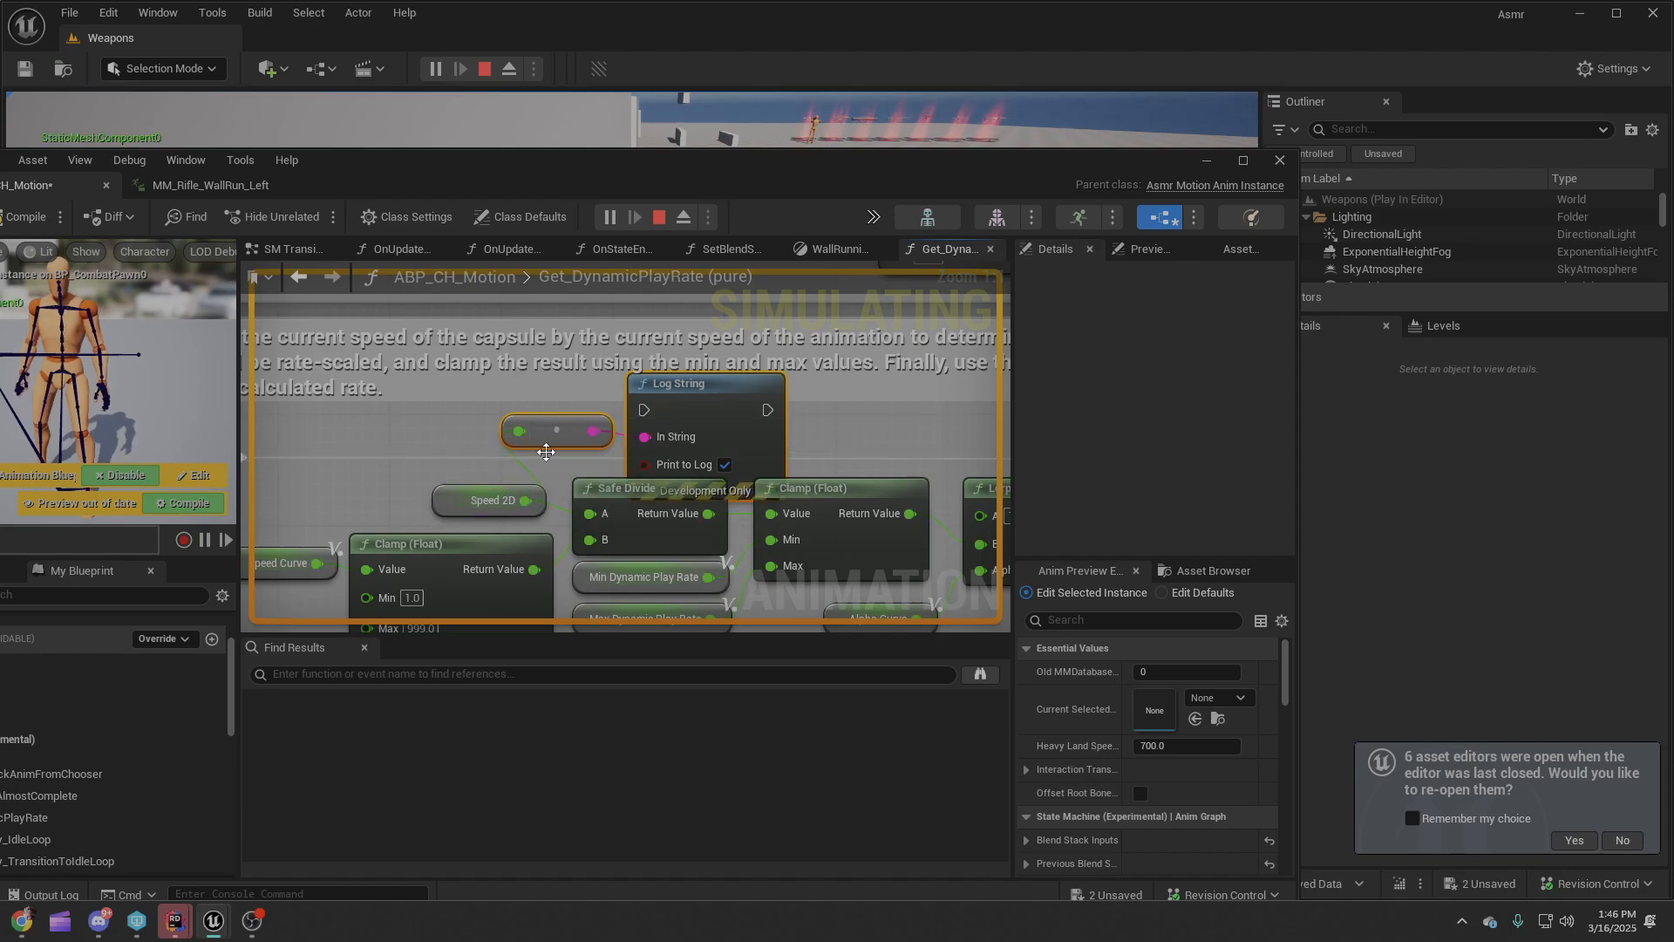
right_drag(490, 454, 903, 472)
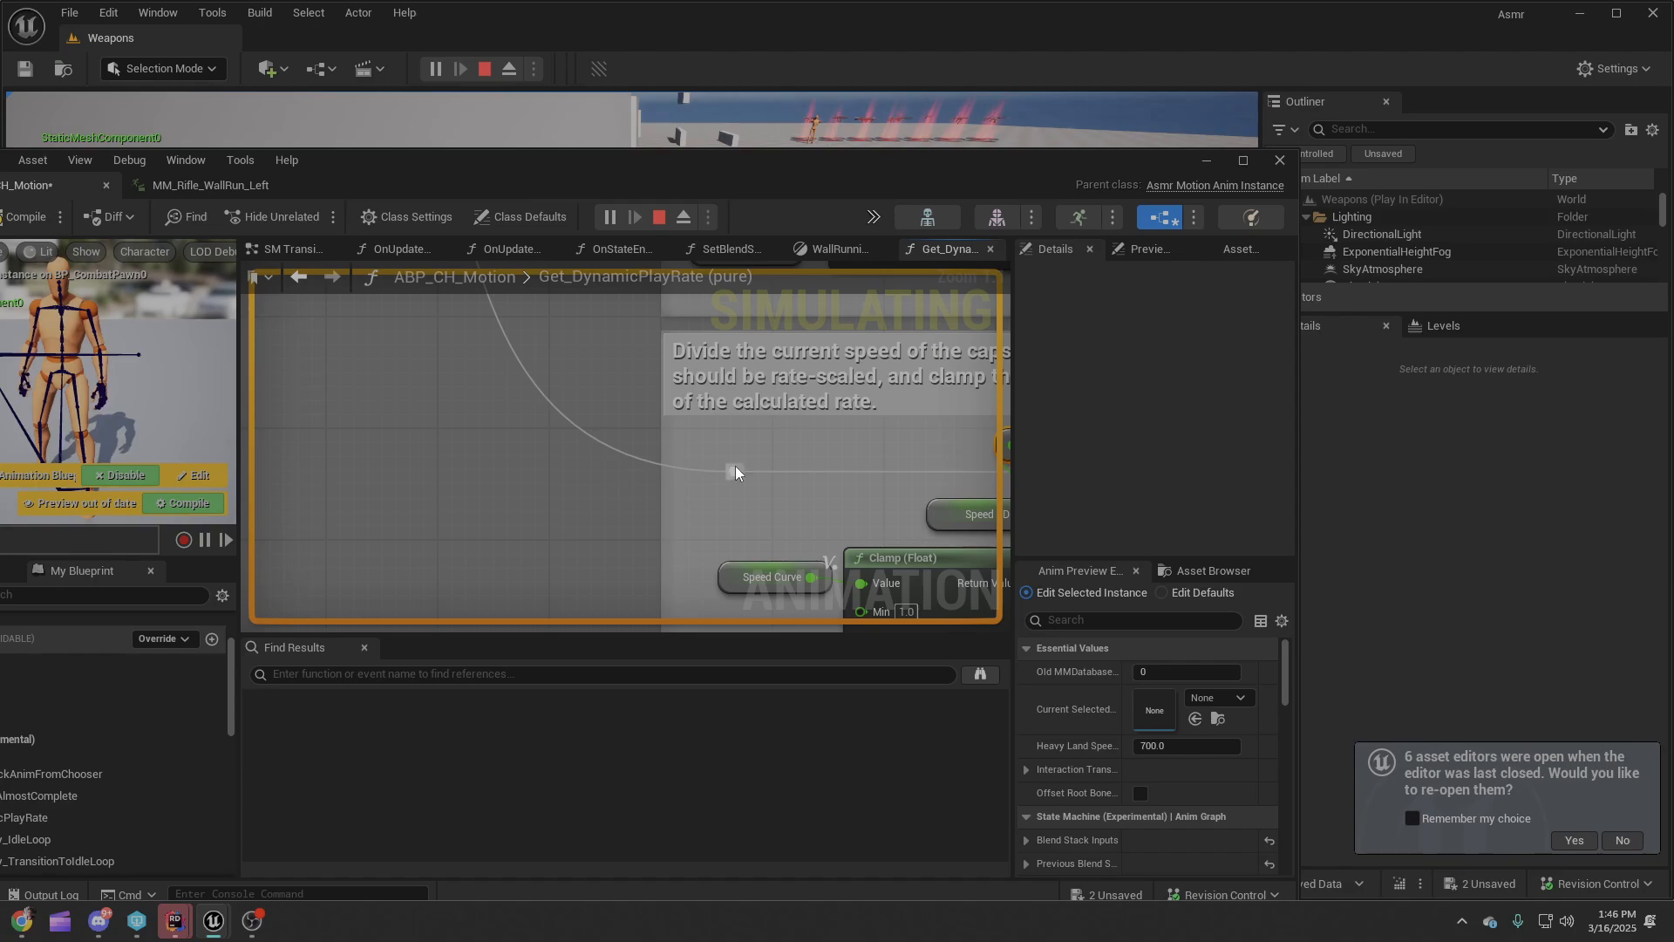
right_drag(735, 466, 307, 401)
drag(307, 423, 301, 418)
right_drag(562, 464, 534, 446)
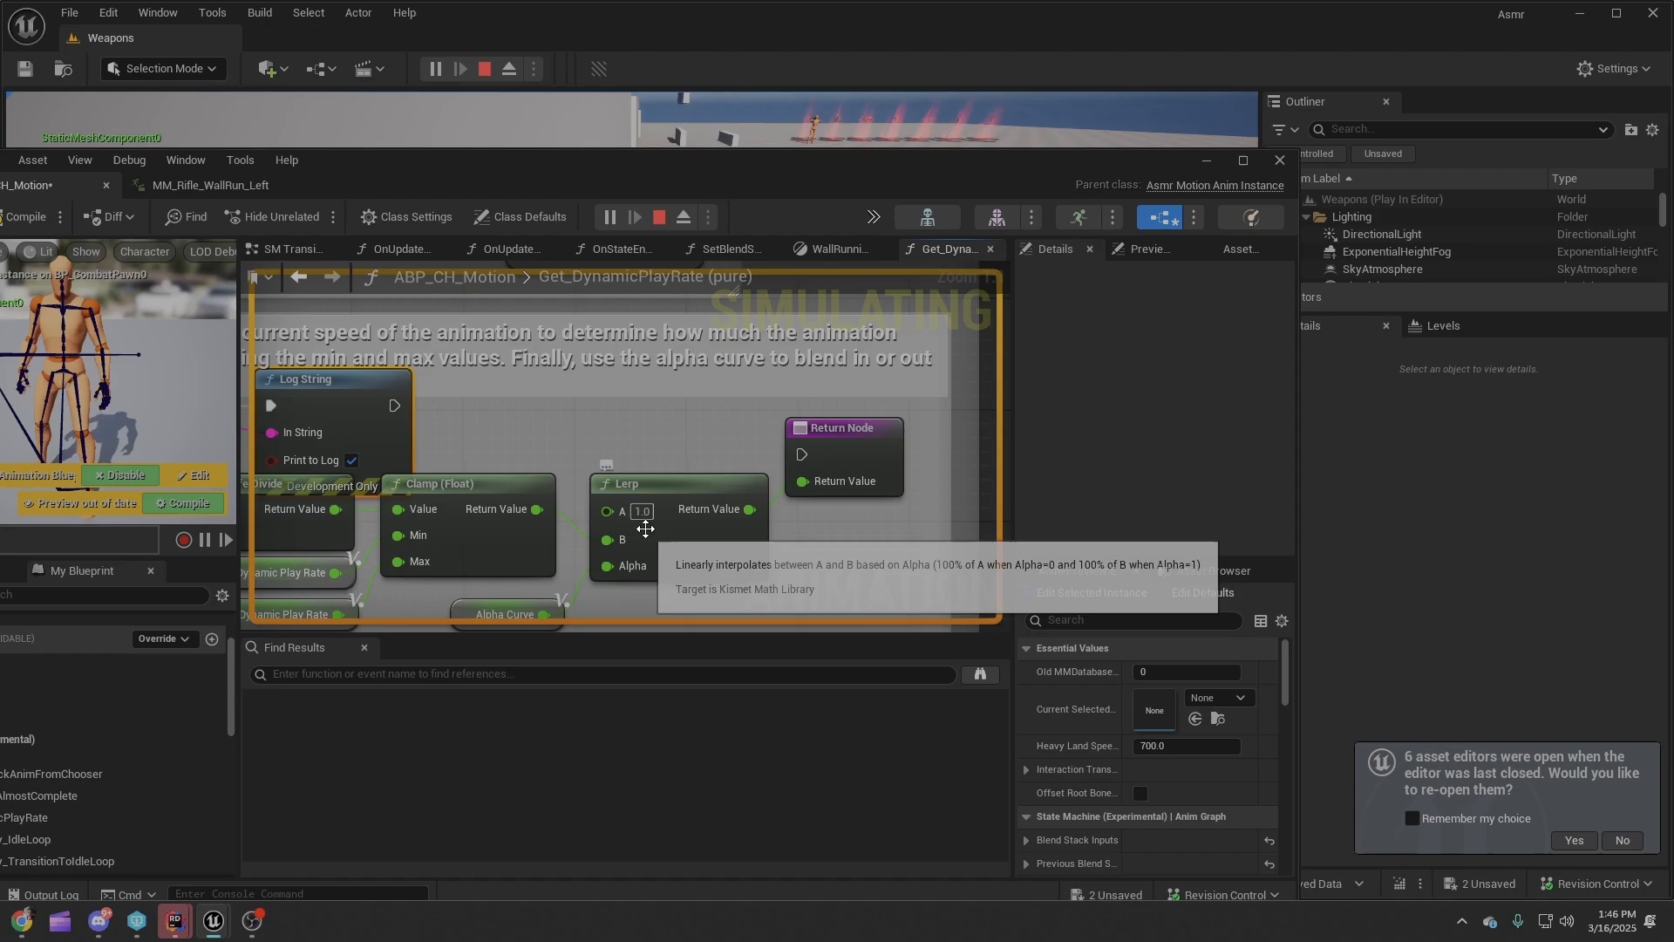
mouse_move(729, 510)
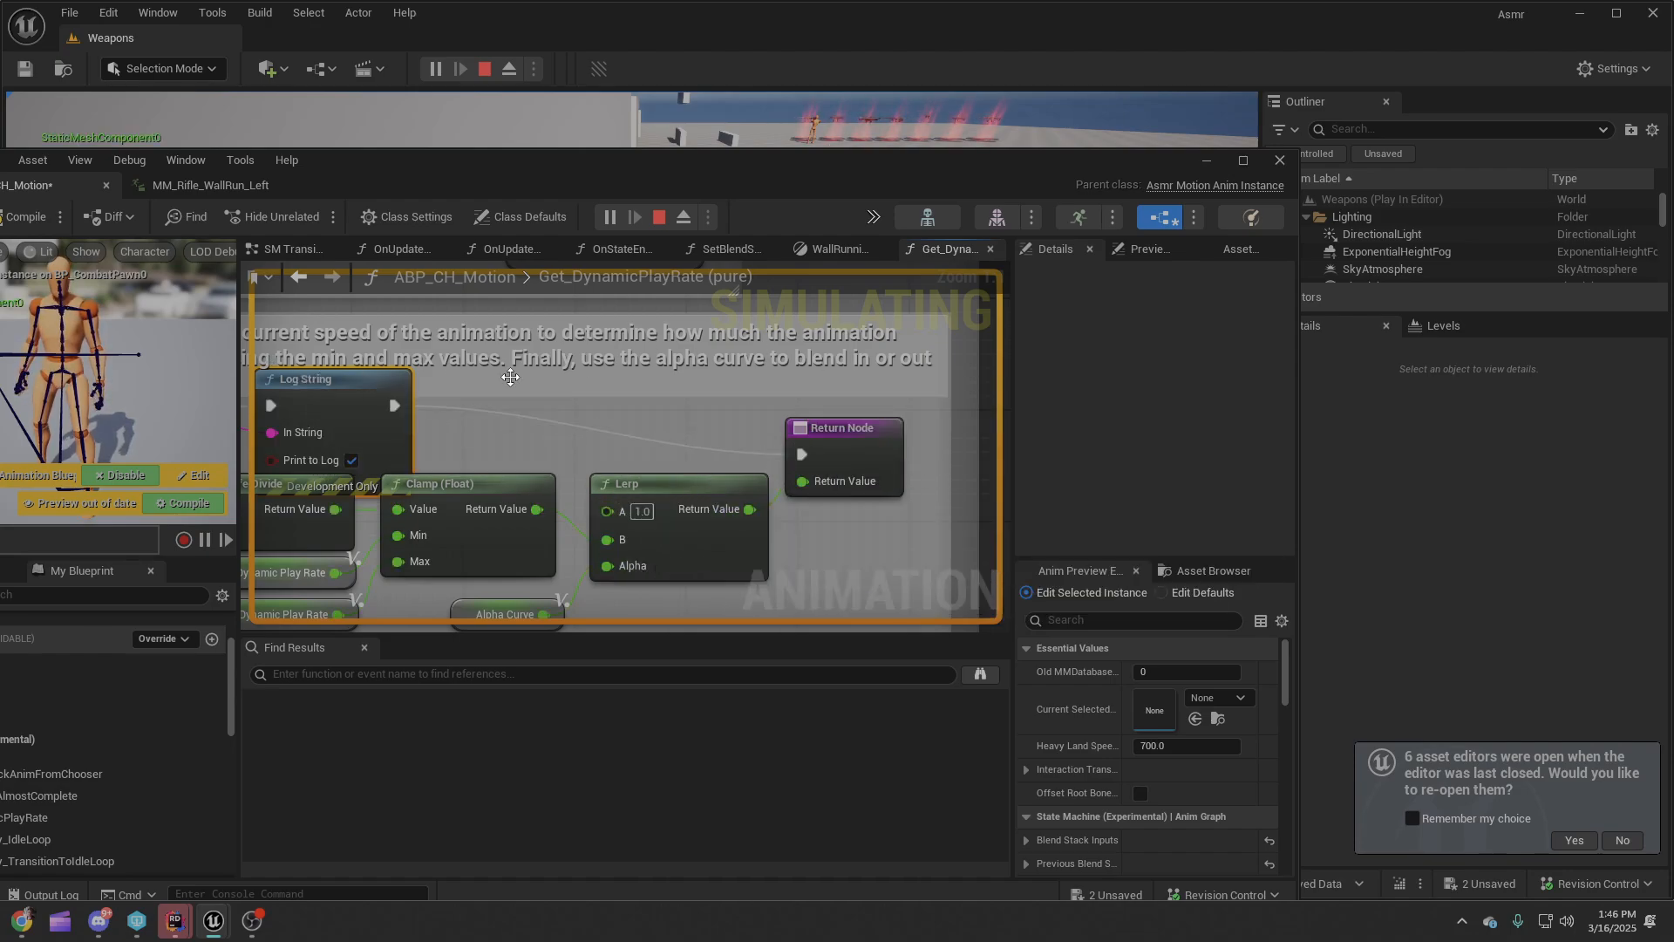
Wall-run repeatedly while reading the logged Speed 2D values in the Output Log, and stop the play session.
drag(497, 170, 0, 205)
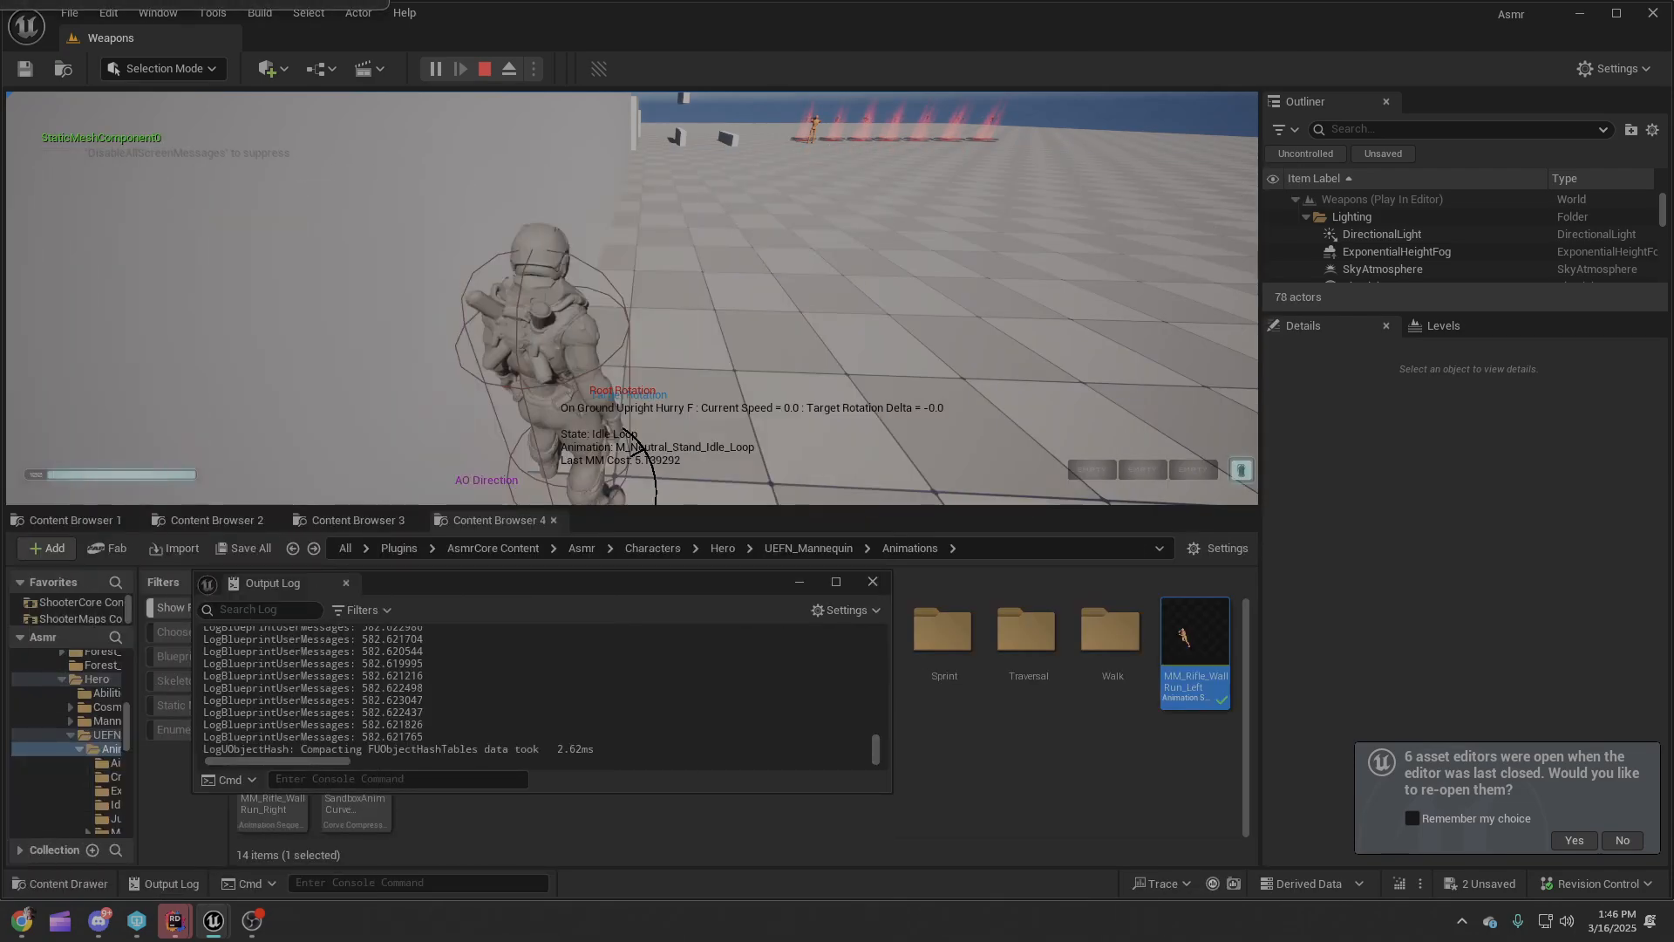
click(560, 307)
key(alt+Tab)
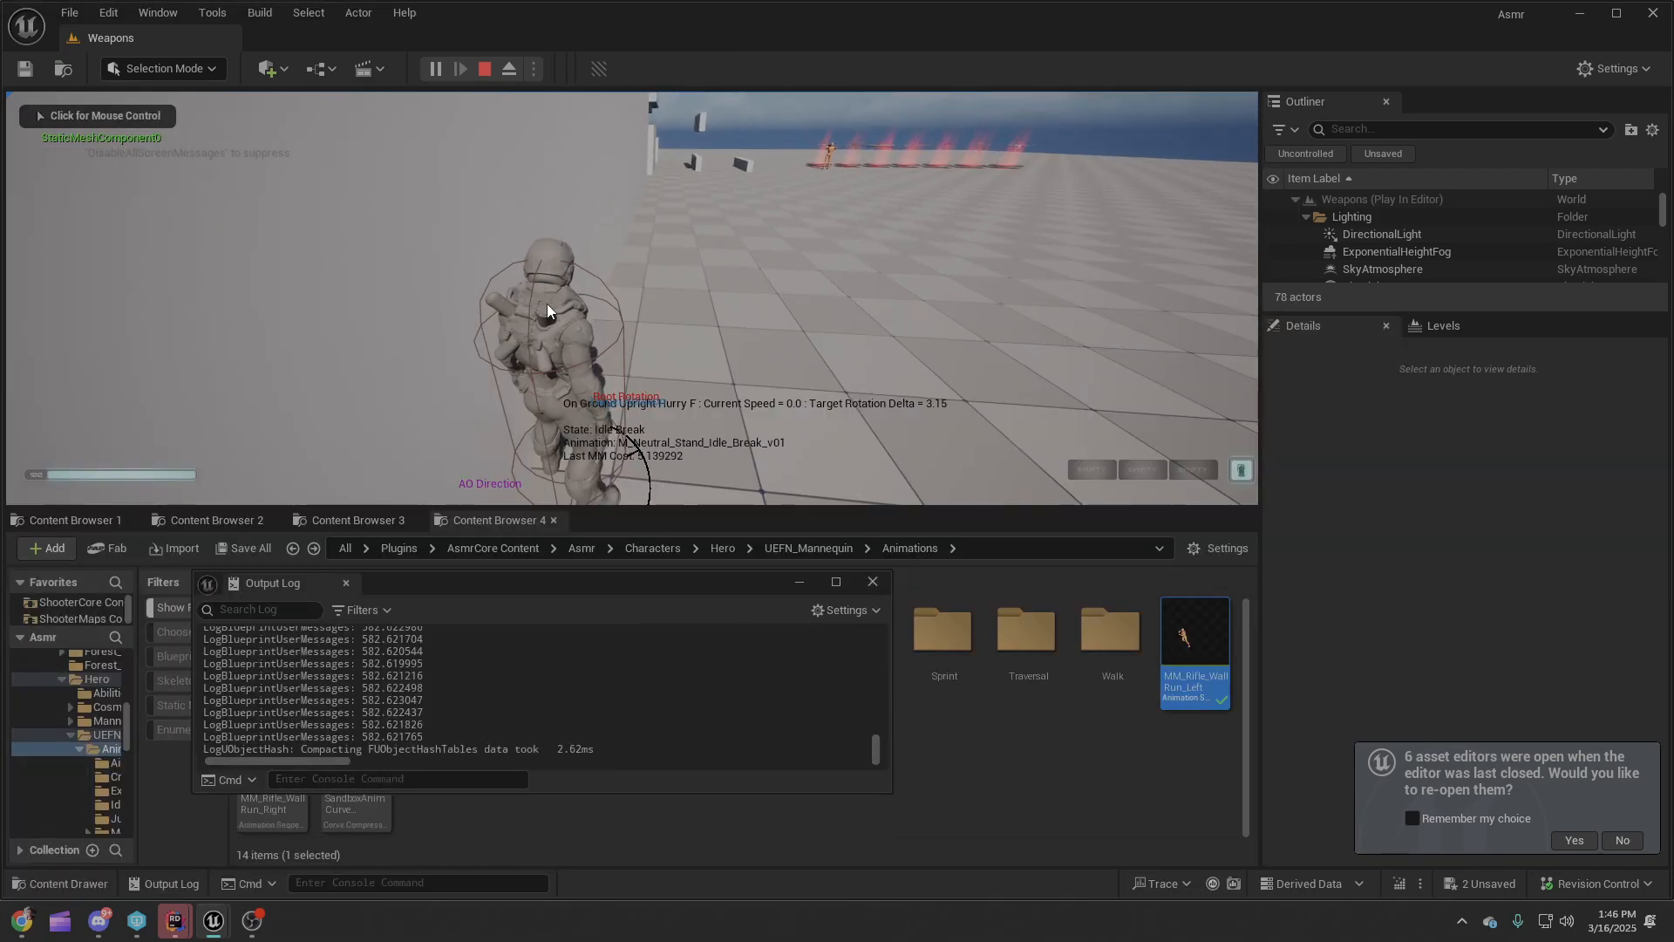
click(550, 313)
key(w)
key(space)
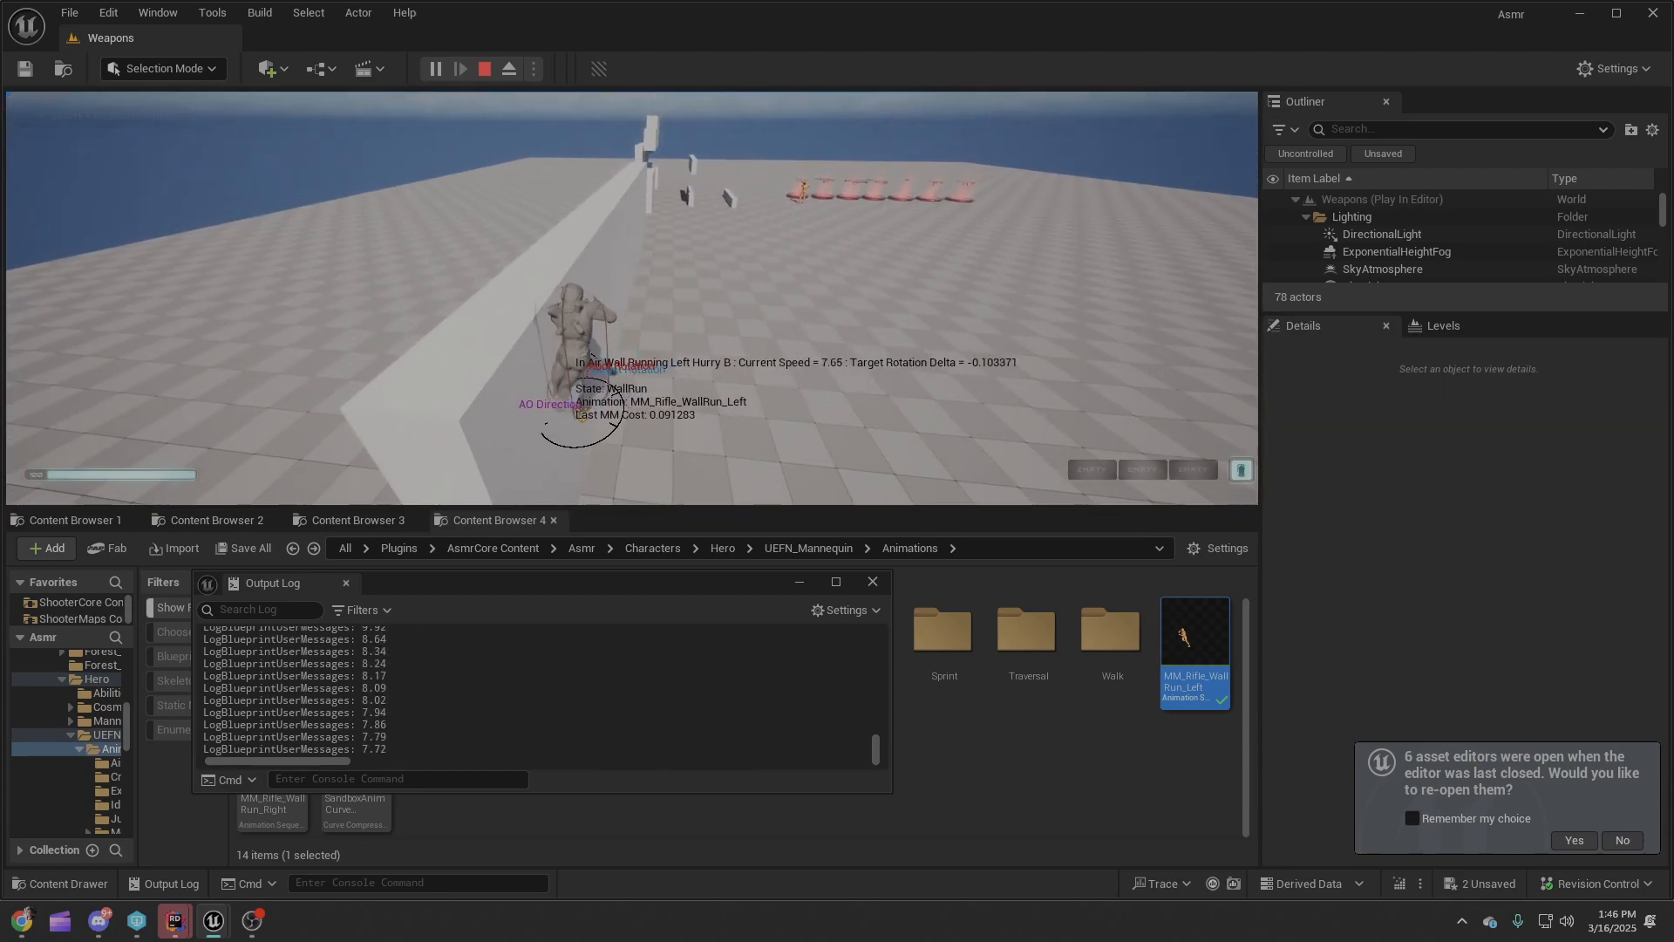
key(space)
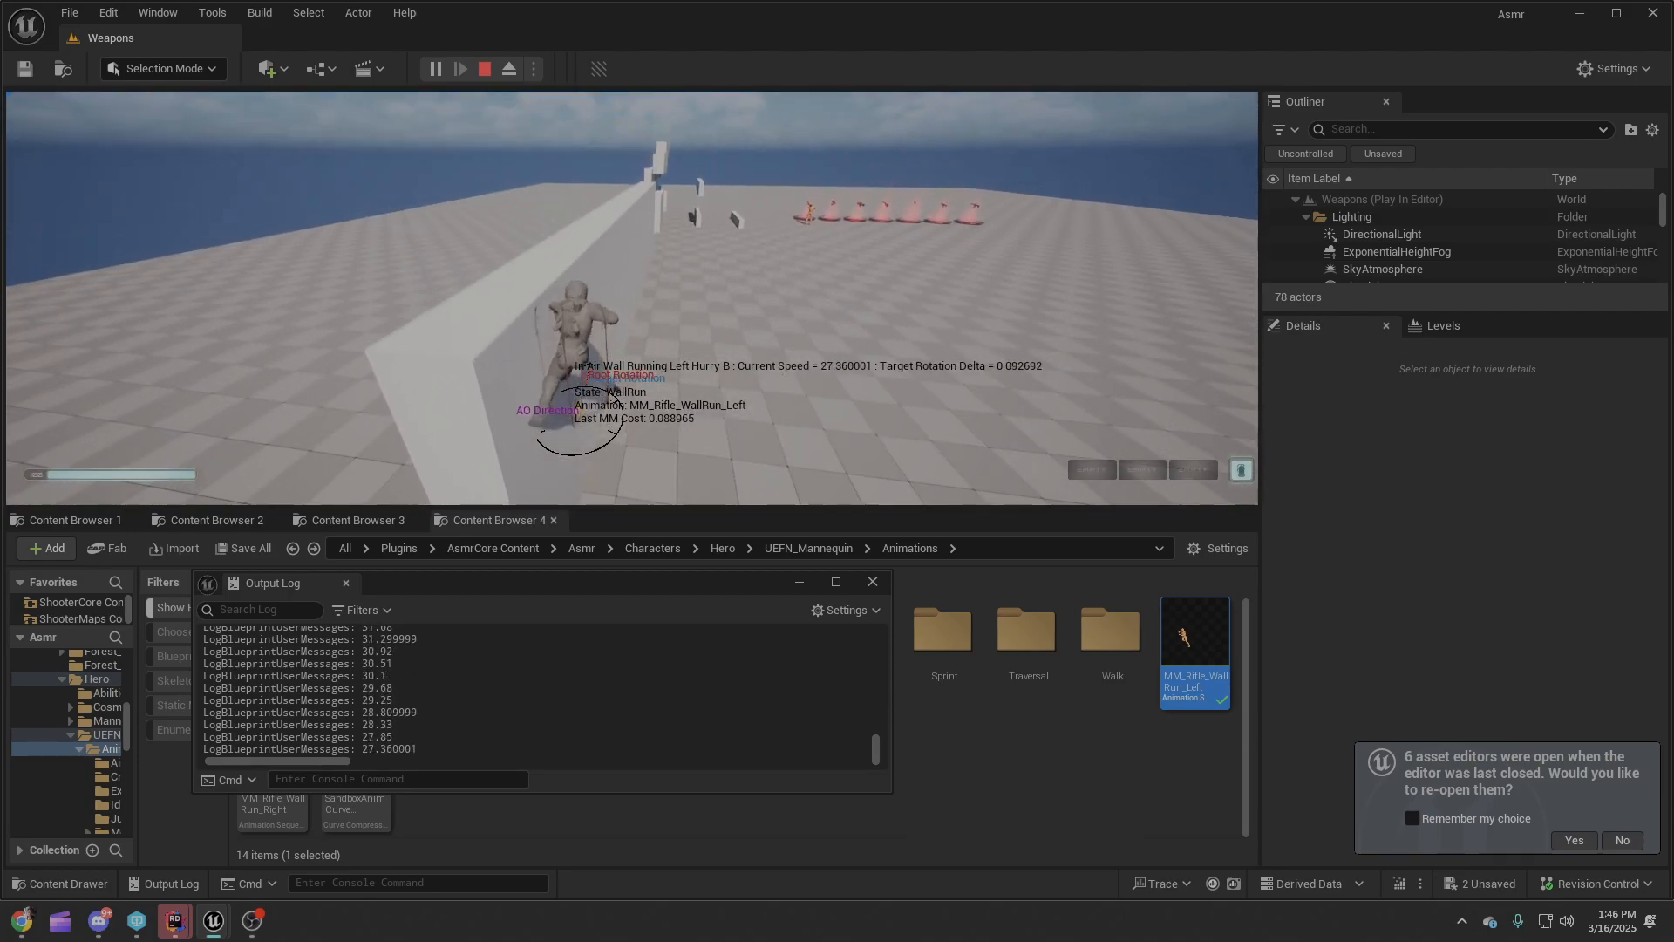
key(space)
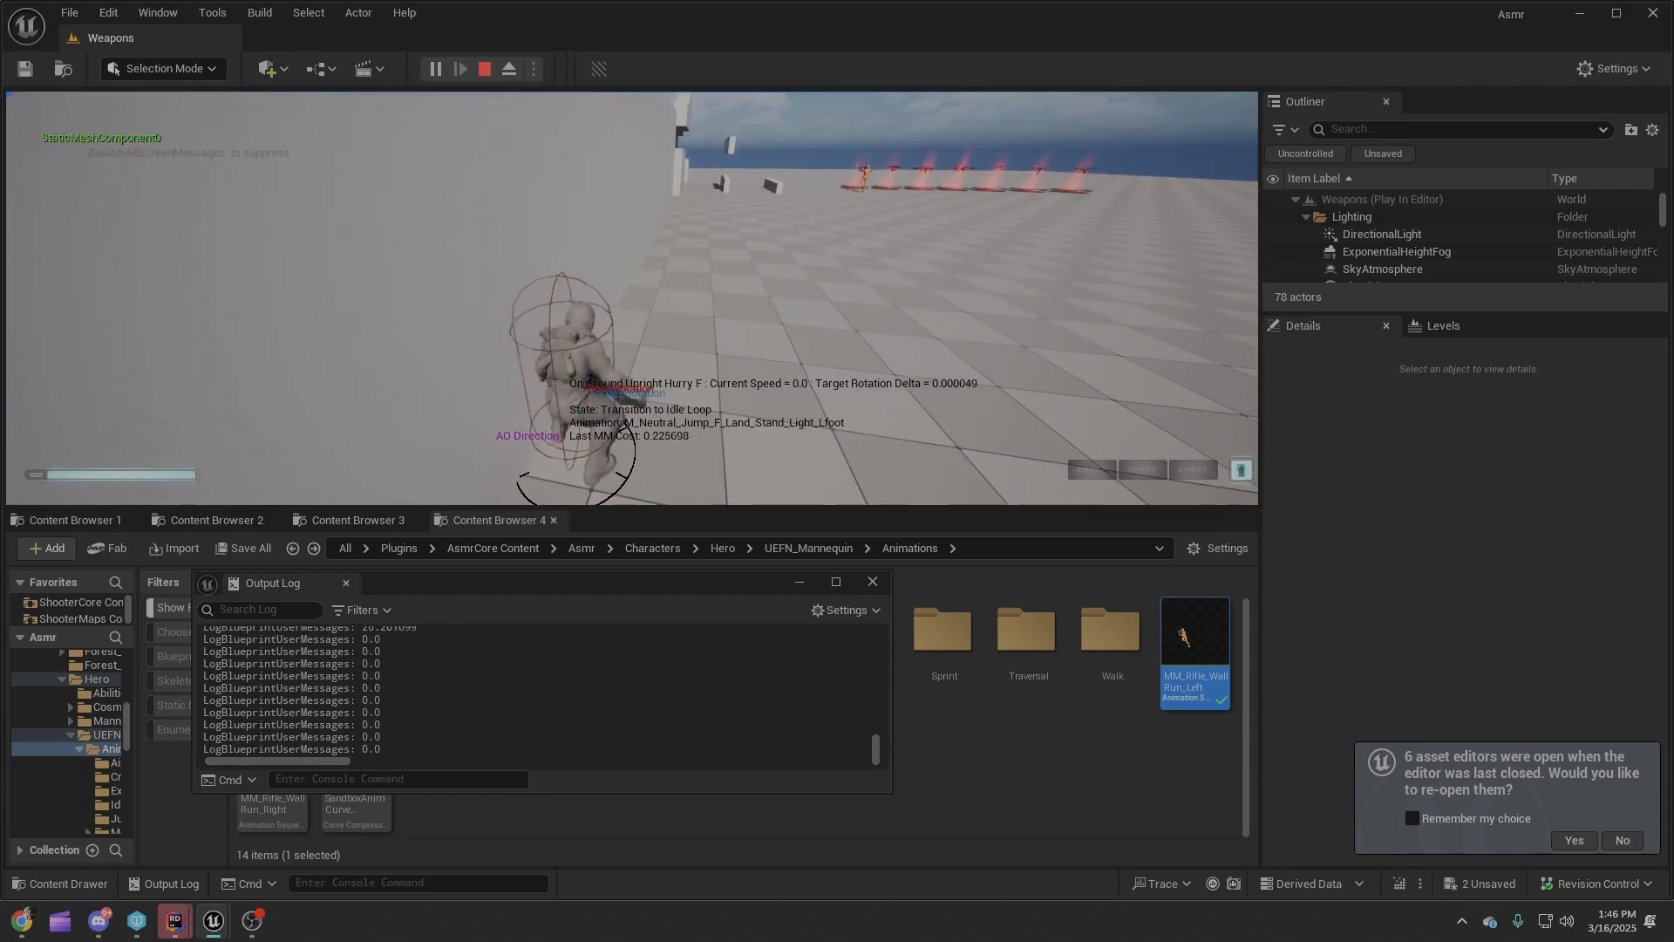
key(space)
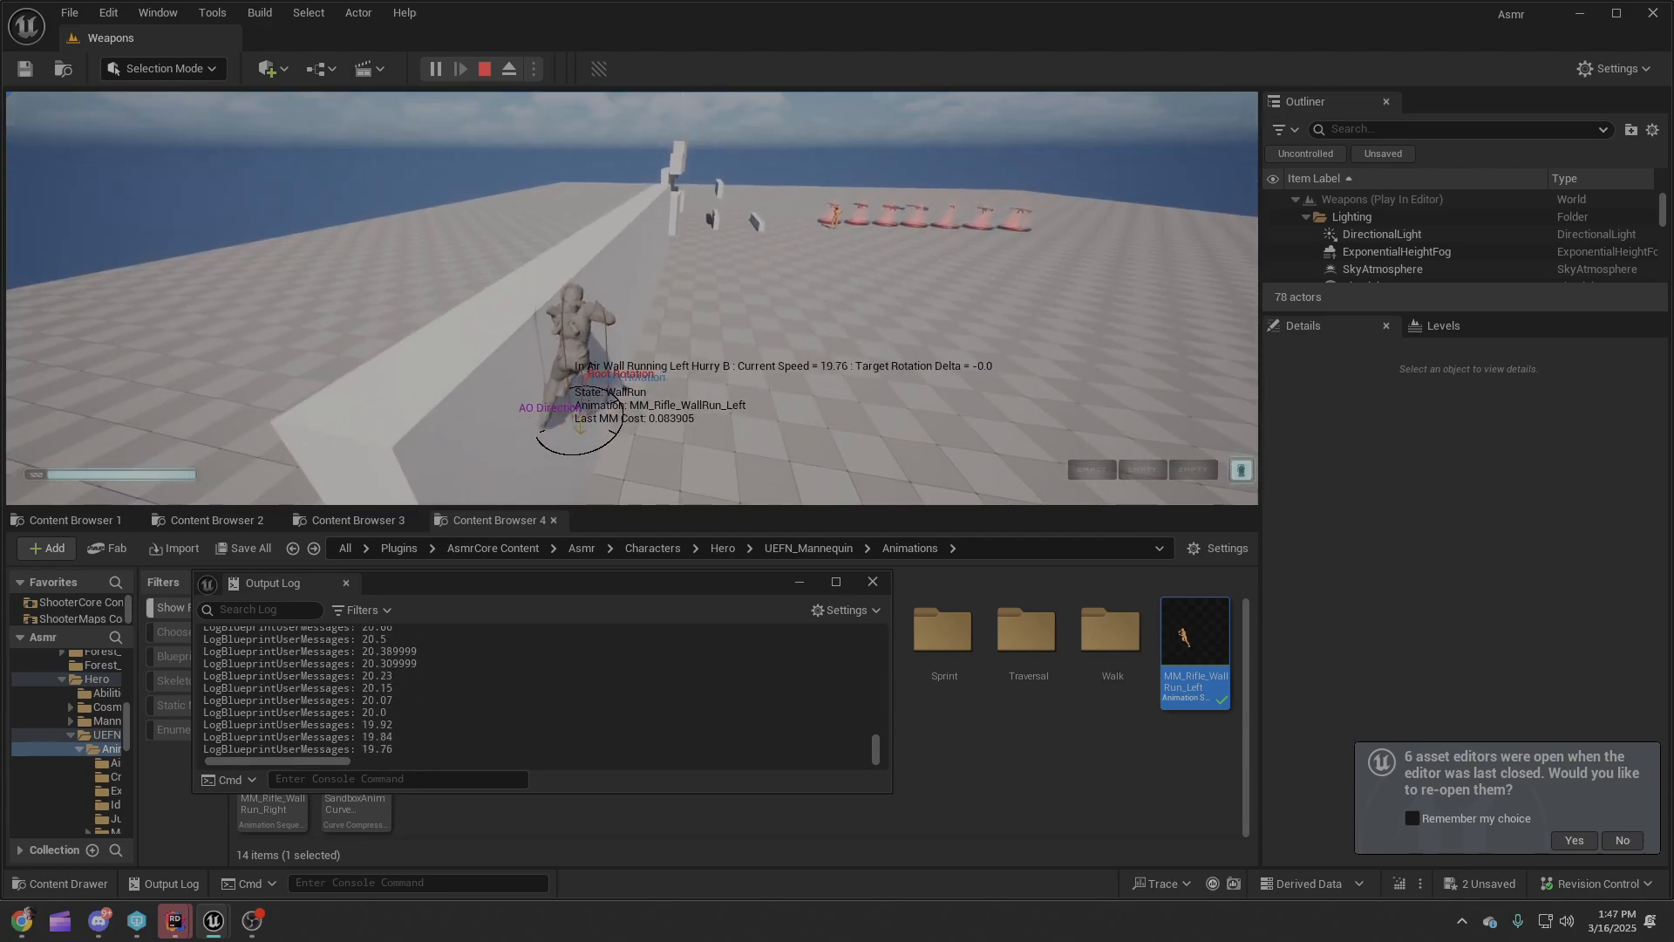
key(Escape)
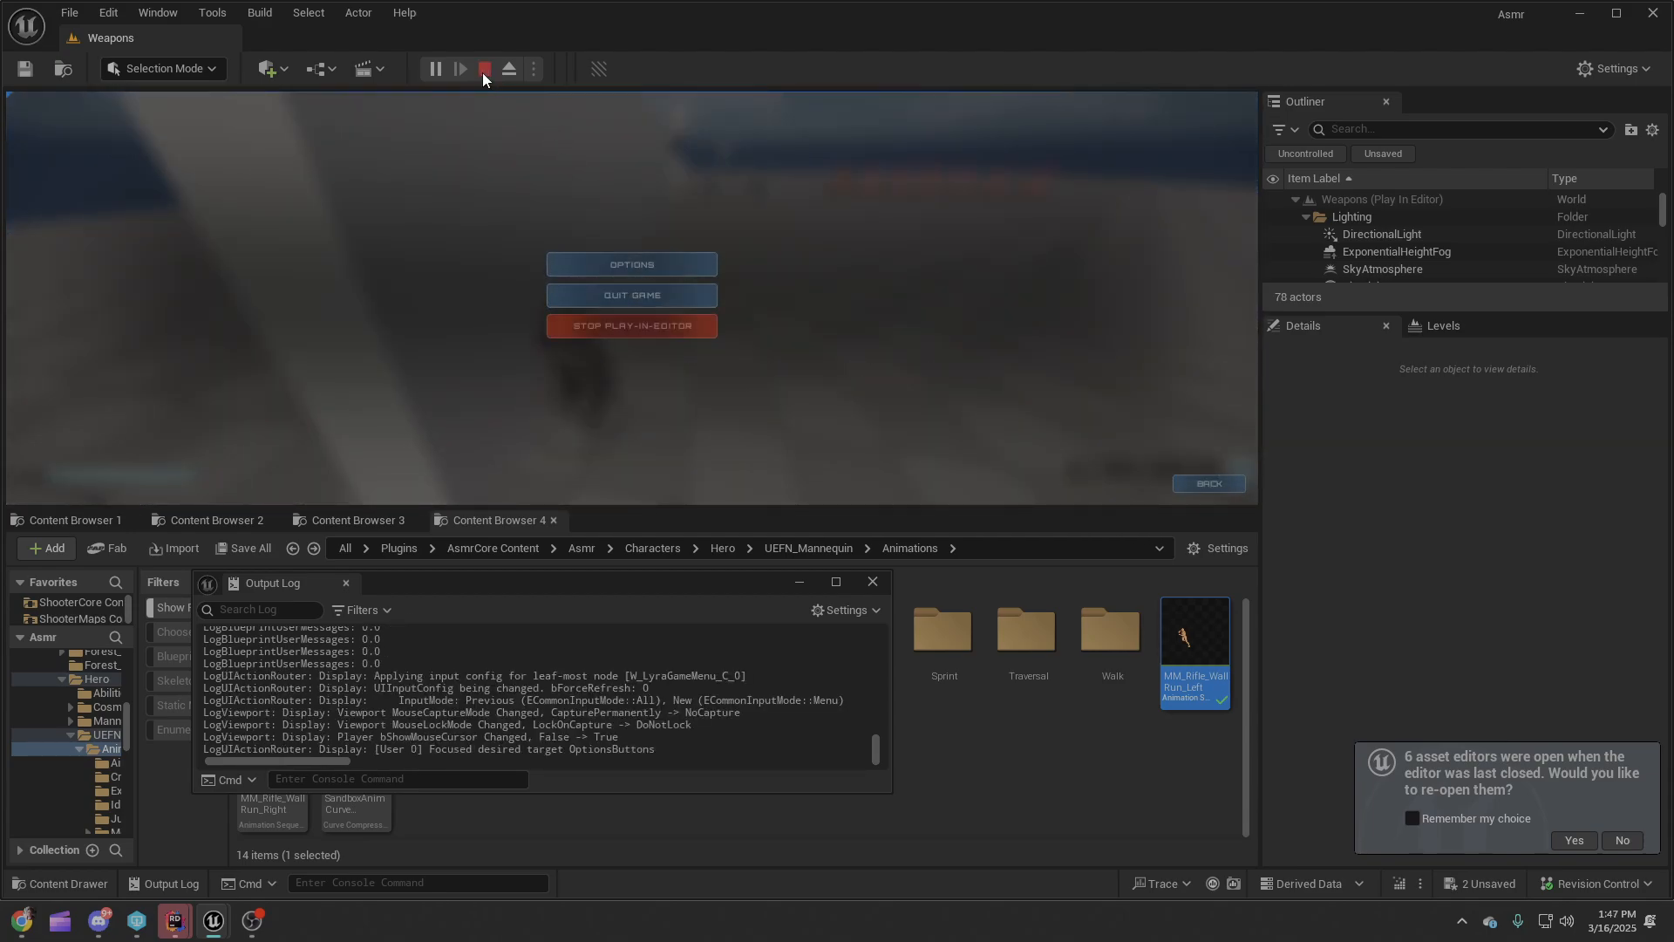
click(484, 69)
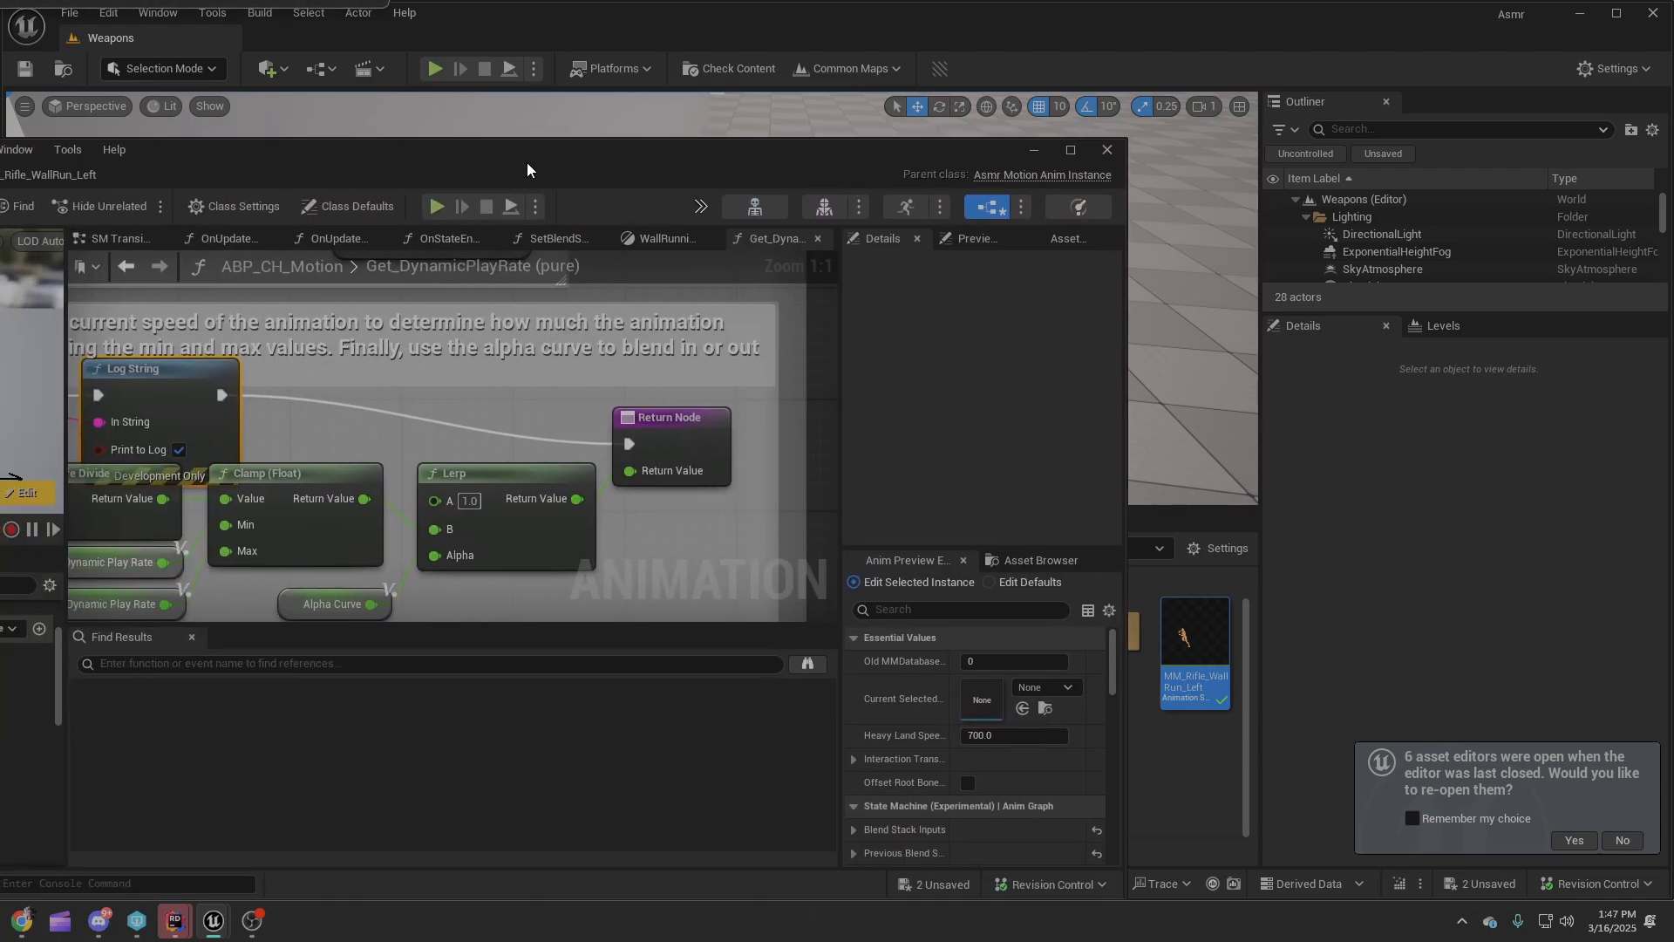
scroll(364, 433, down, 2)
right_drag(364, 433, 505, 506)
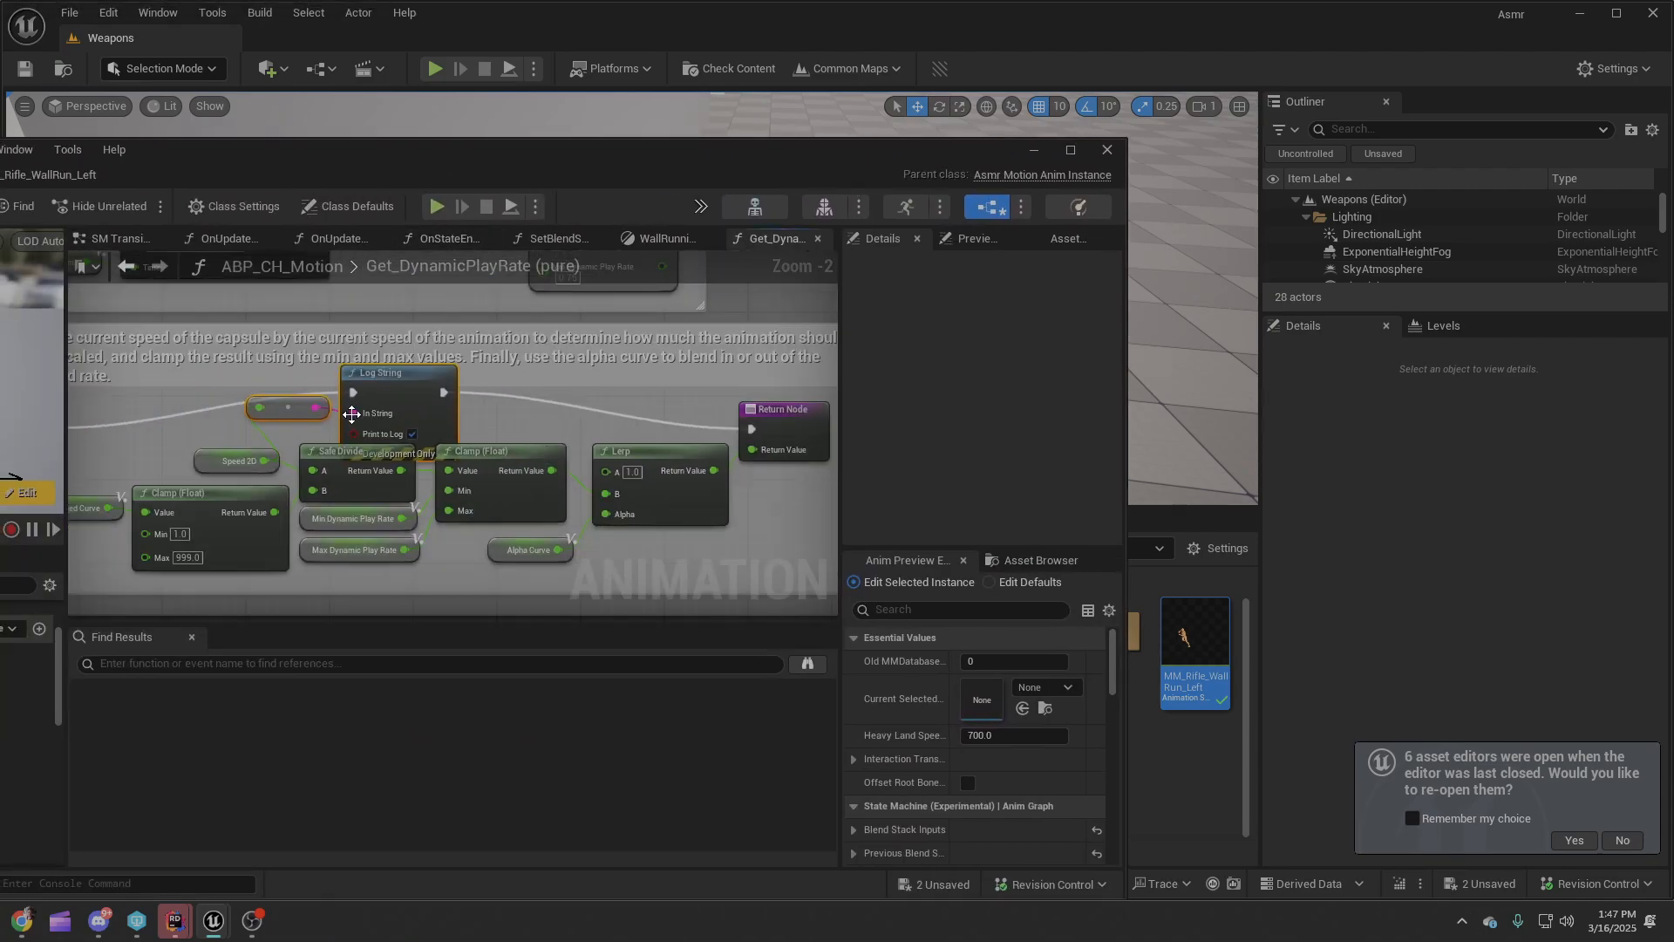
right_drag(340, 378, 275, 414)
drag(208, 412, 250, 434)
key(ctrl+z)
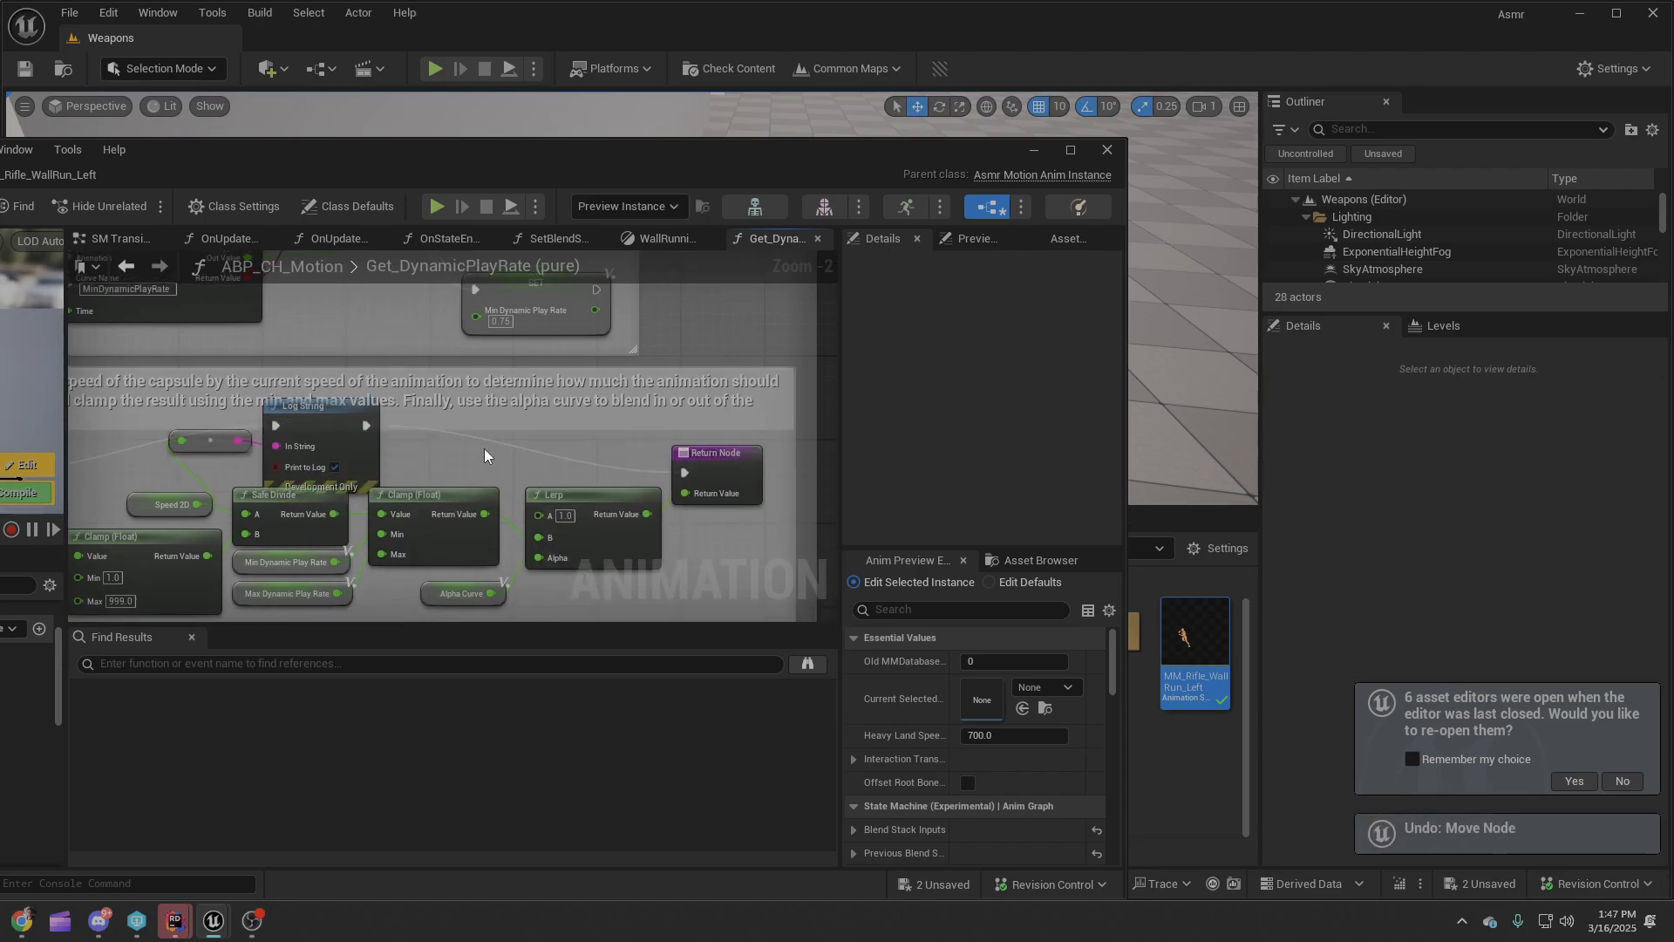
Examine the curve names, branches and default values in Get_DynamicPlayRate's min/max play rate section and the play-rate calculation.
right_drag(278, 572, 288, 527)
right_drag(381, 305, 358, 620)
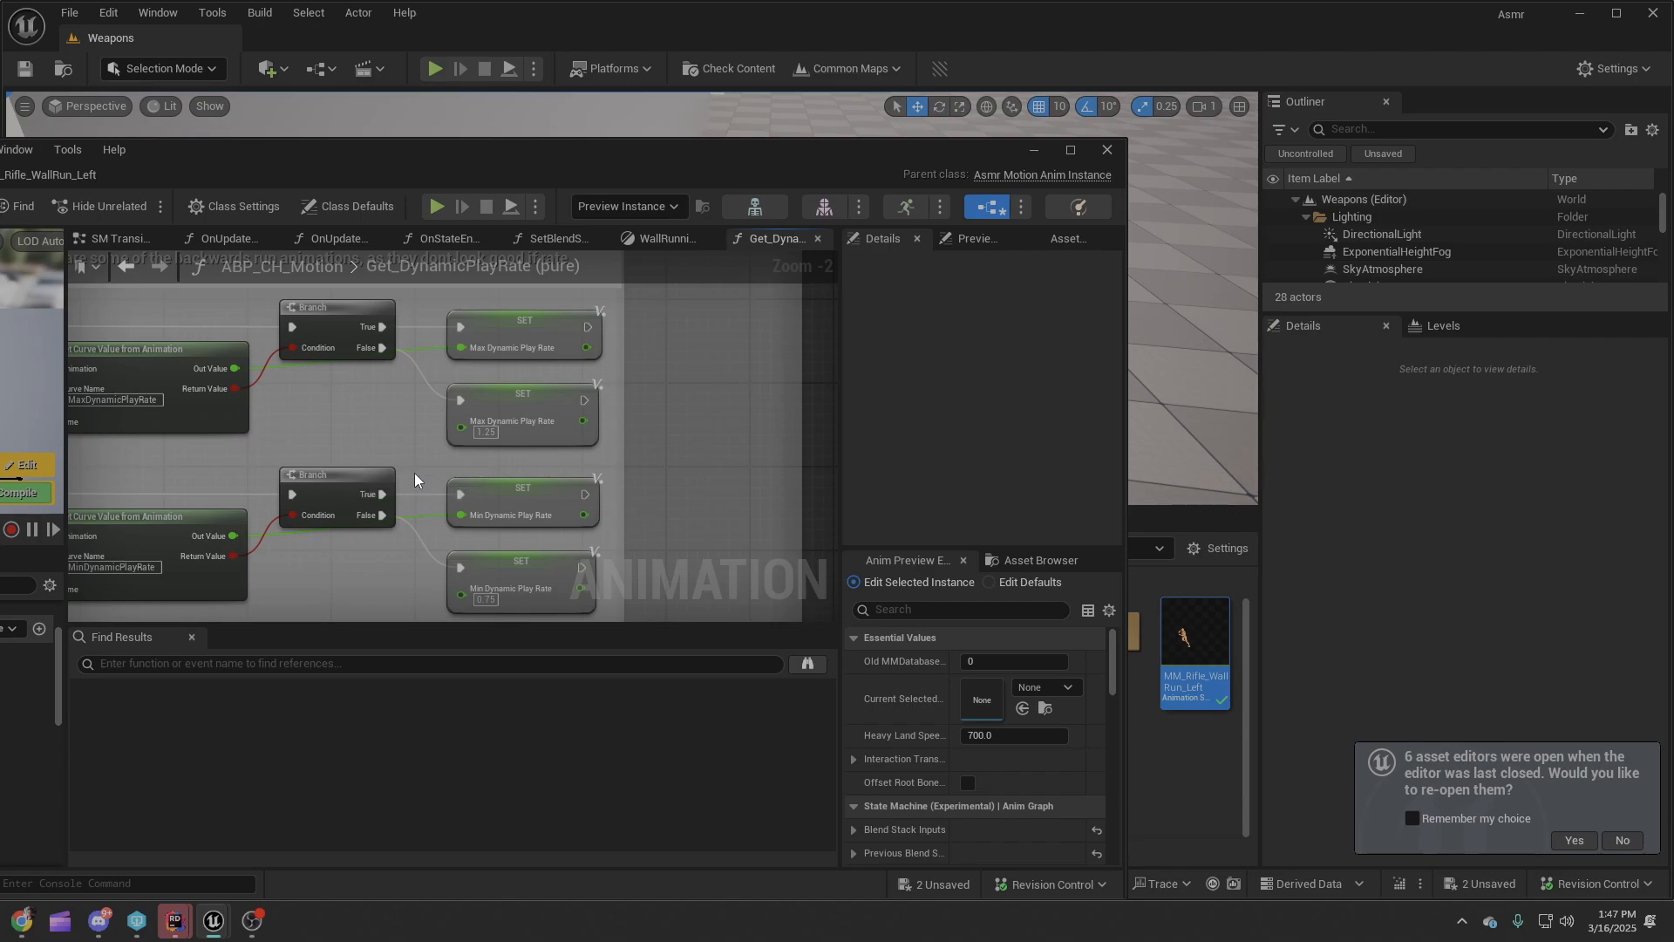
right_drag(416, 479, 584, 476)
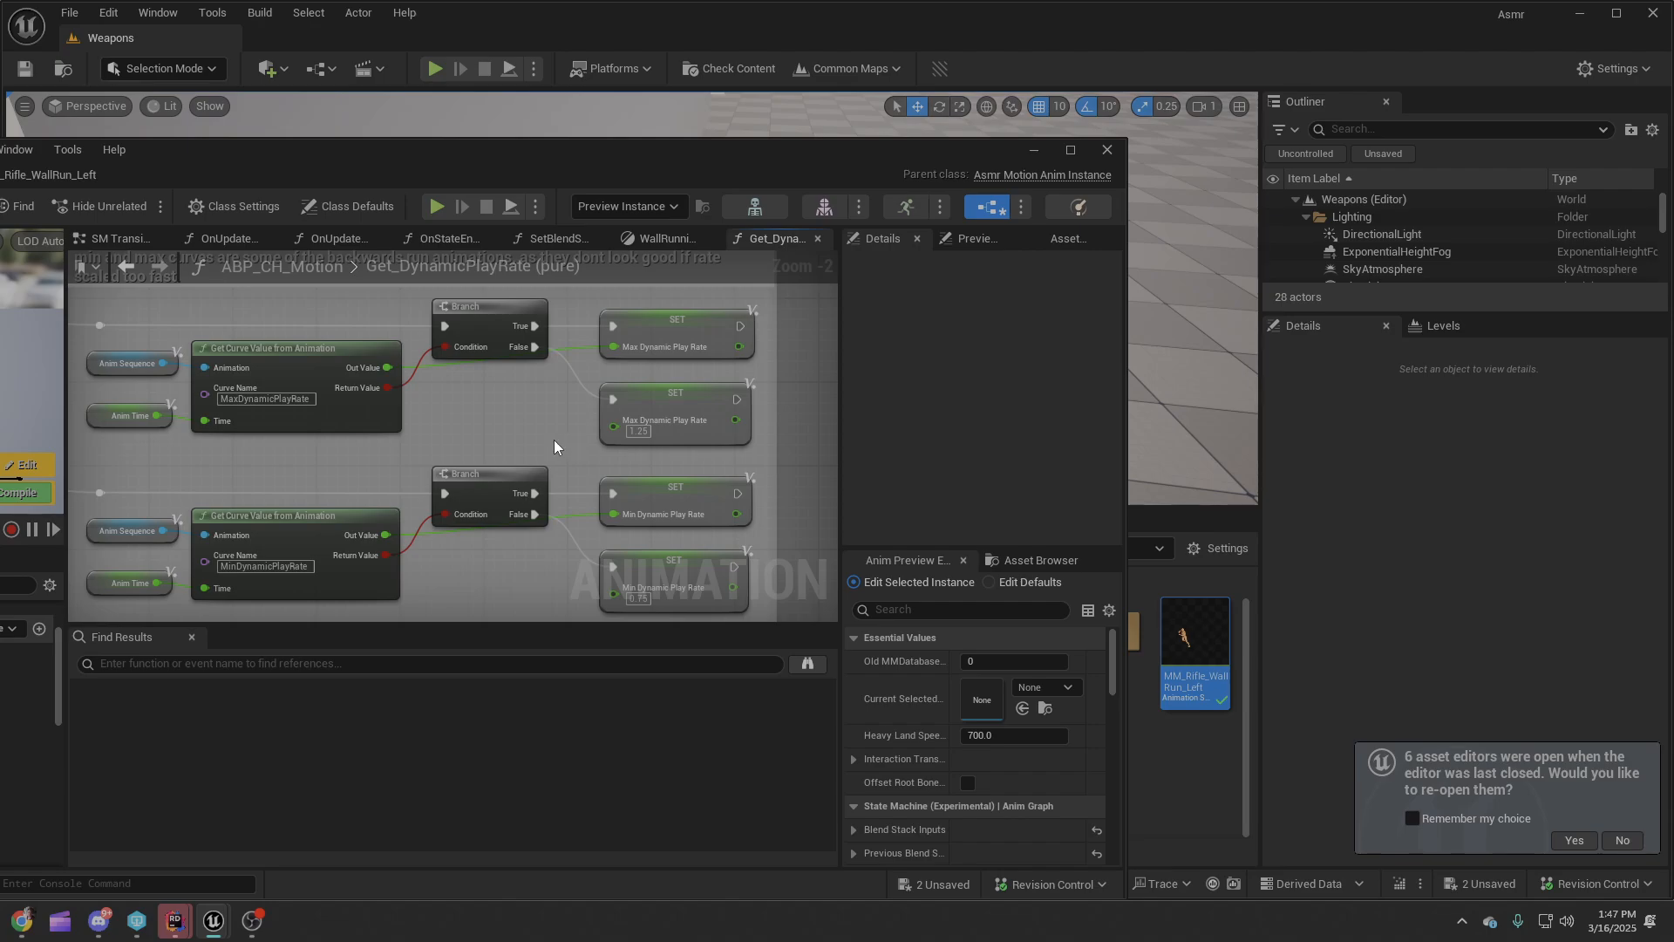
right_drag(497, 436, 652, 617)
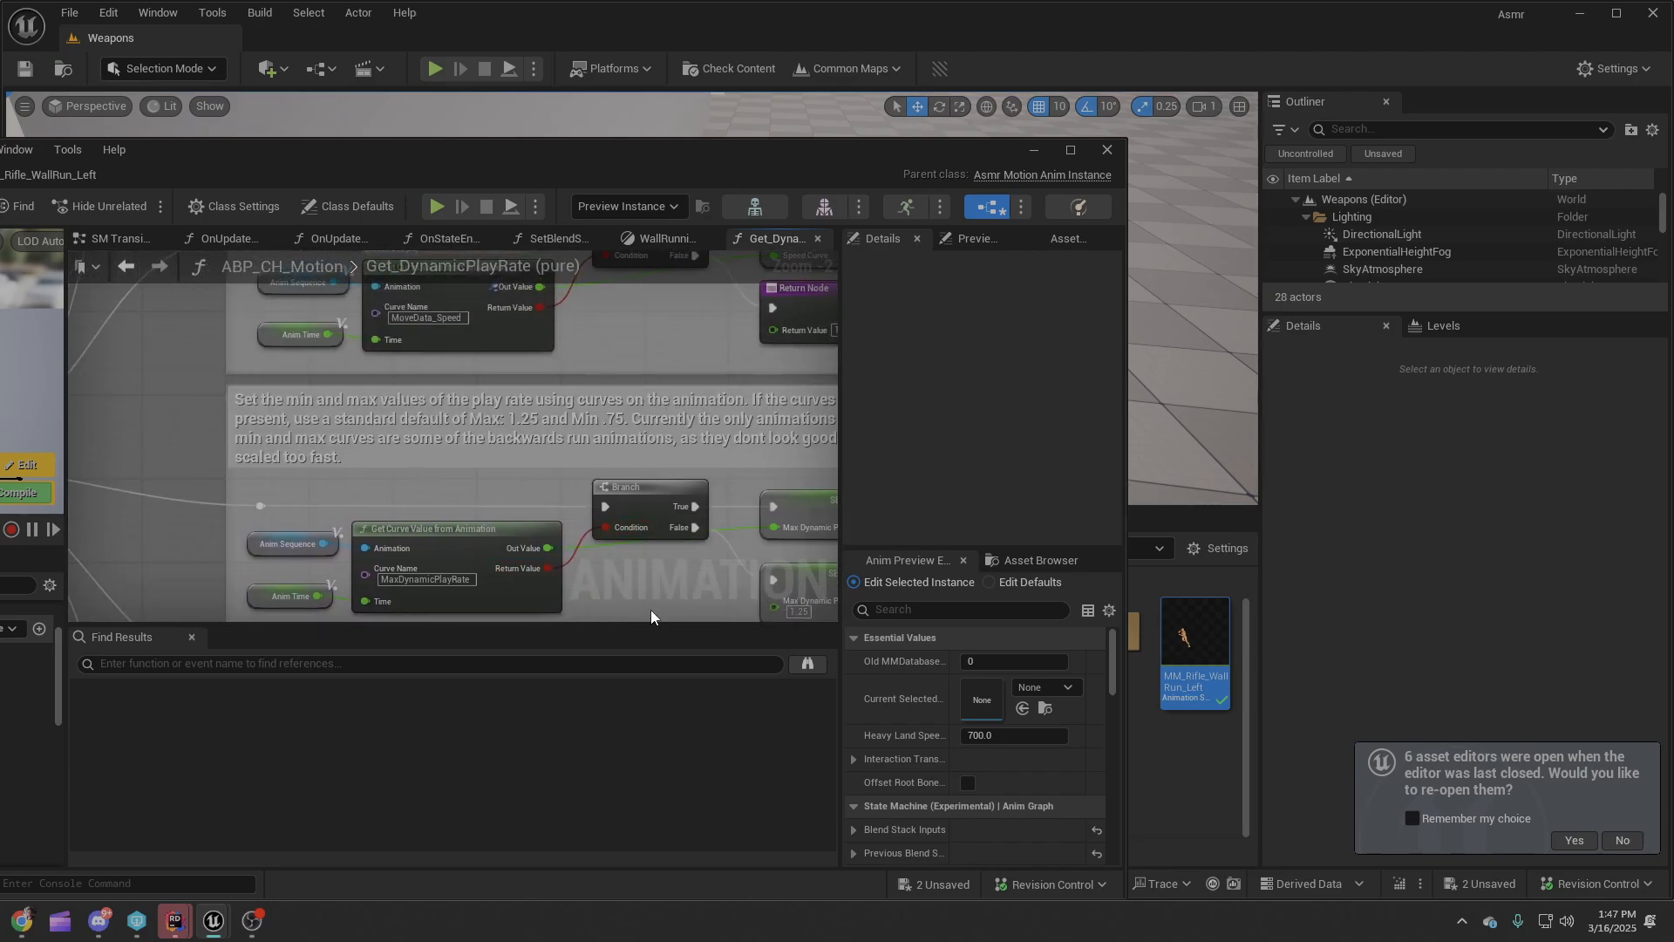
right_drag(337, 481, 215, 475)
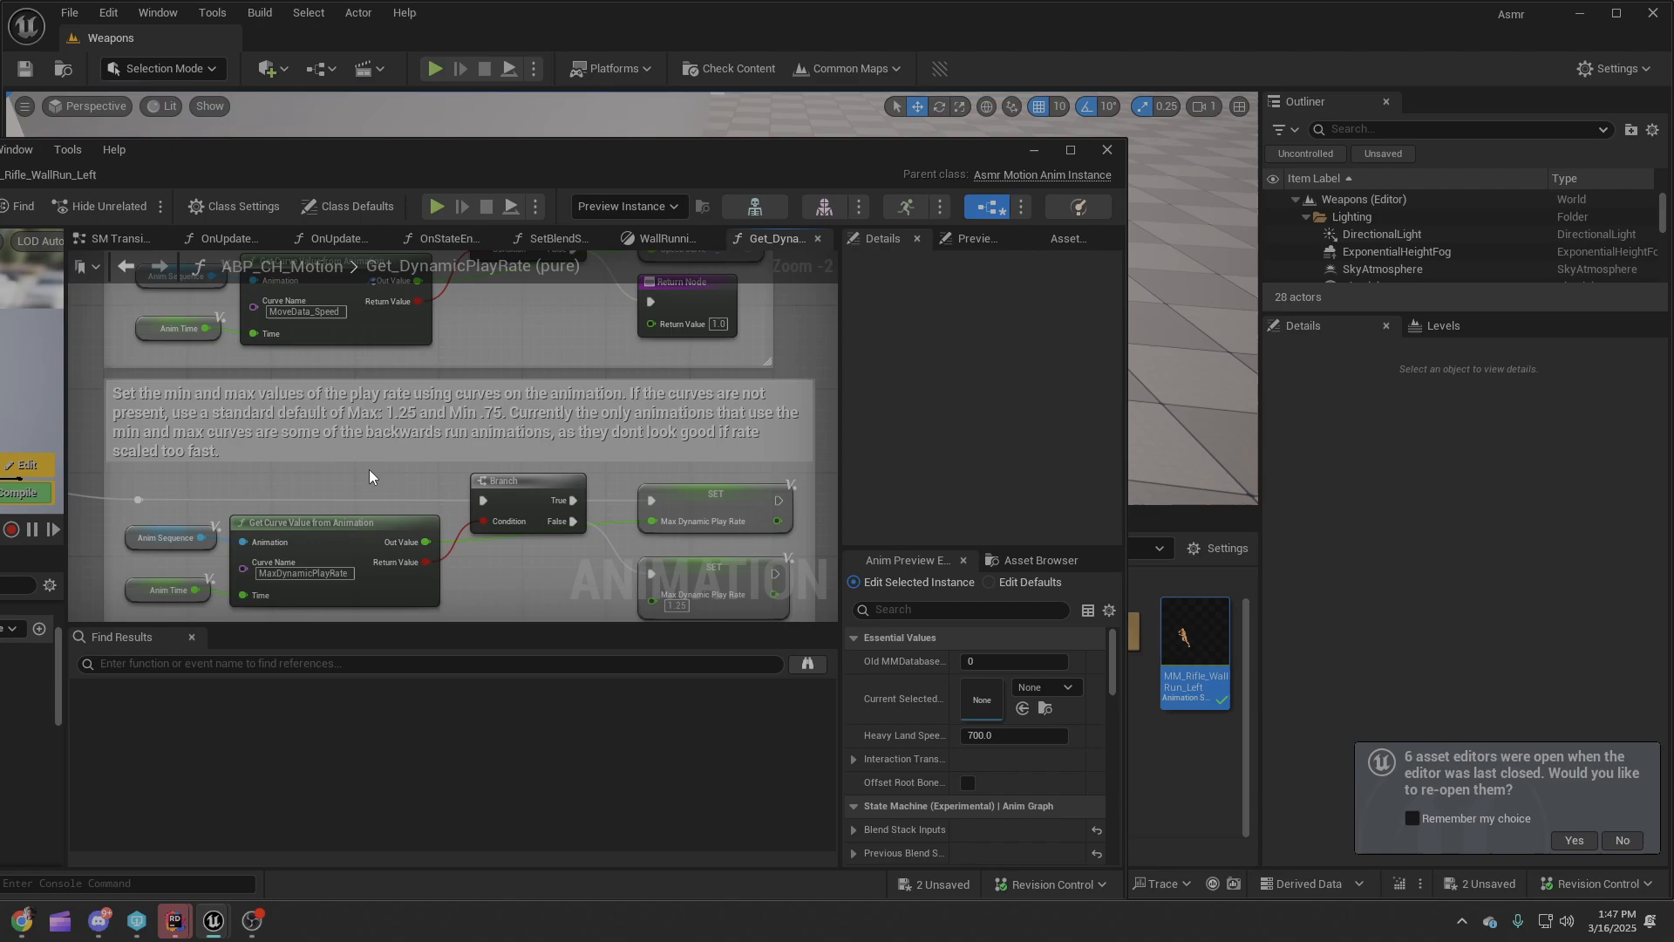
right_drag(370, 476, 295, 372)
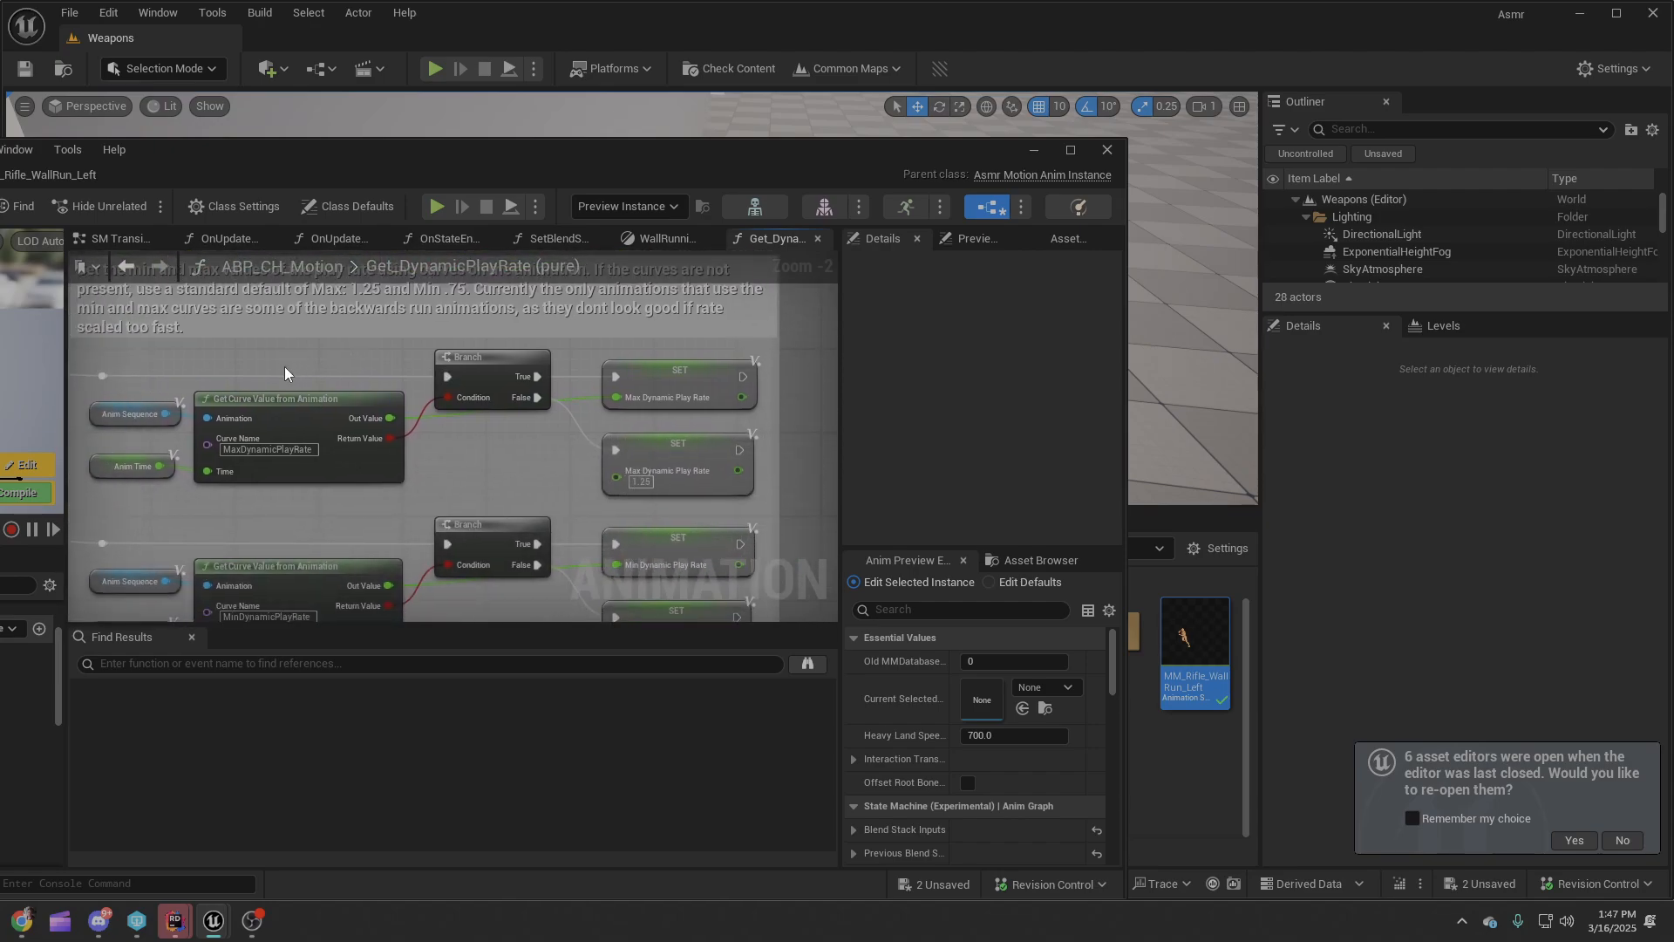
click(301, 451)
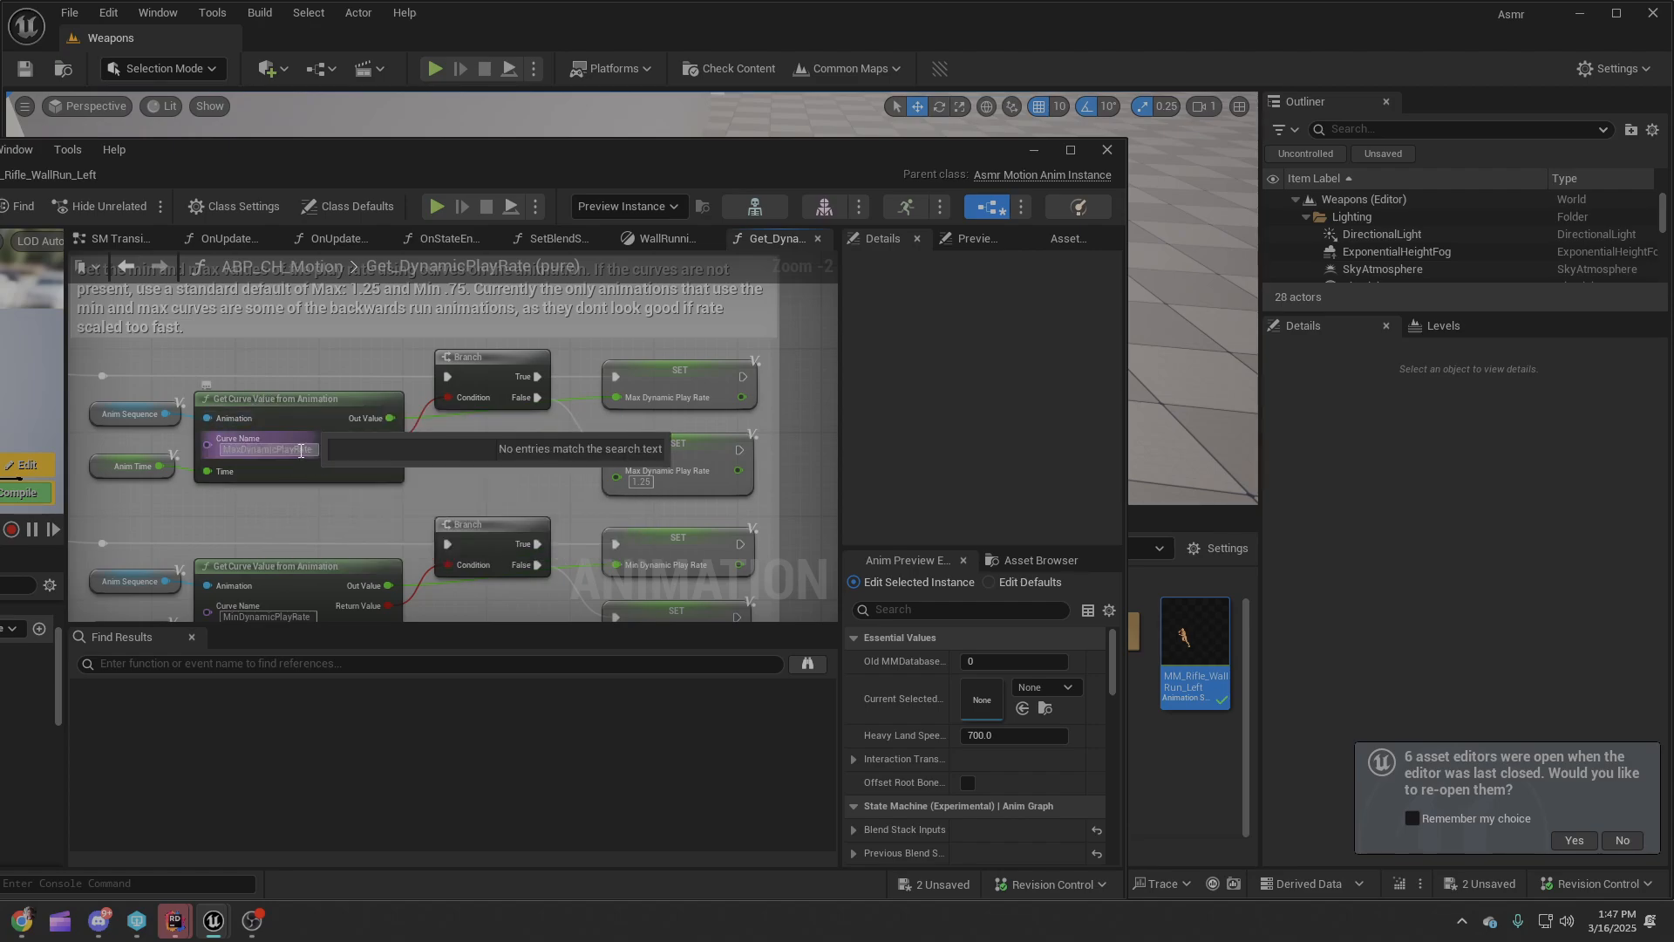
click(393, 486)
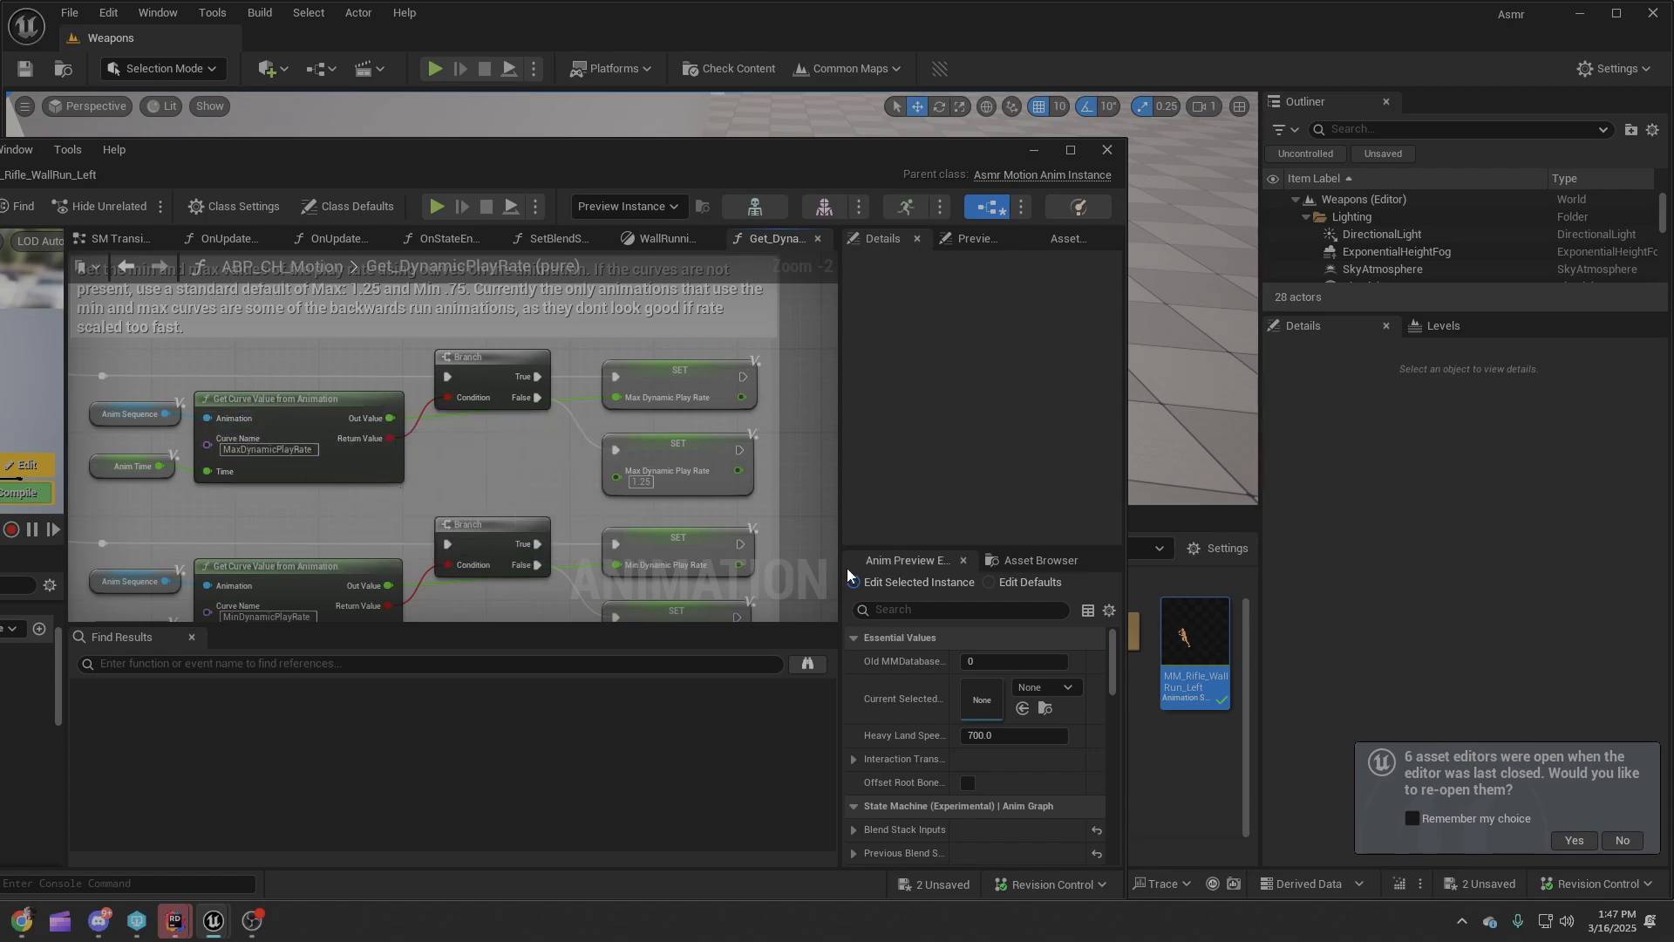
right_drag(526, 482, 497, 407)
click(658, 571)
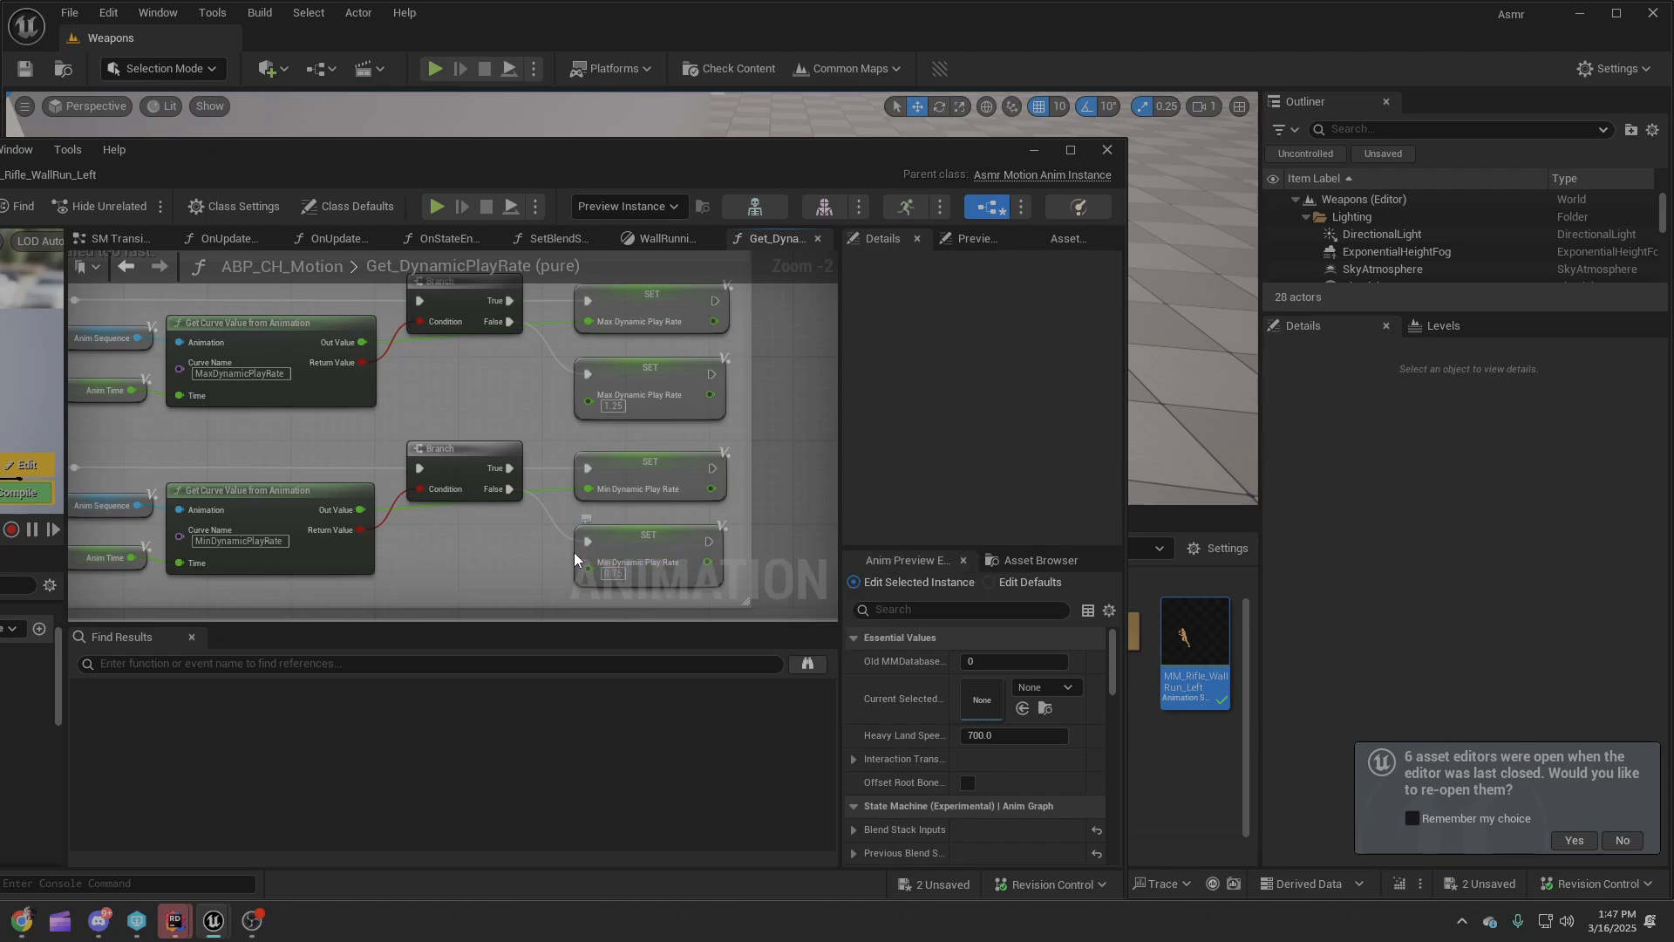
right_drag(507, 563, 303, 337)
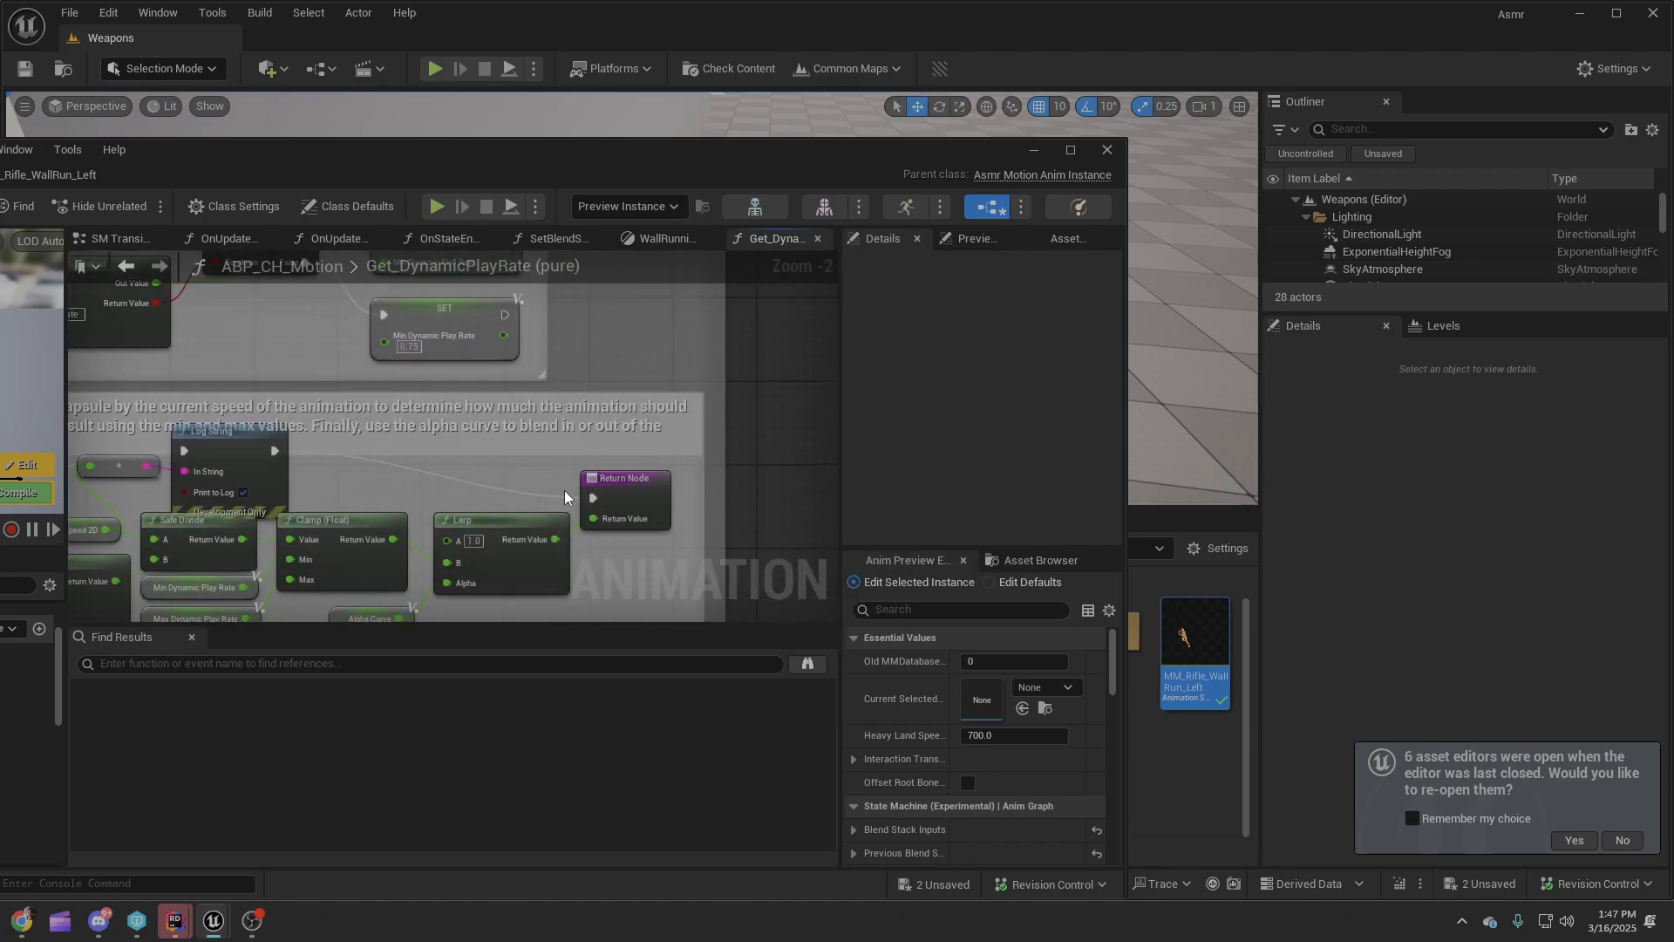
right_drag(564, 498, 486, 632)
right_drag(412, 462, 381, 651)
right_drag(203, 444, 319, 374)
right_drag(581, 586, 418, 325)
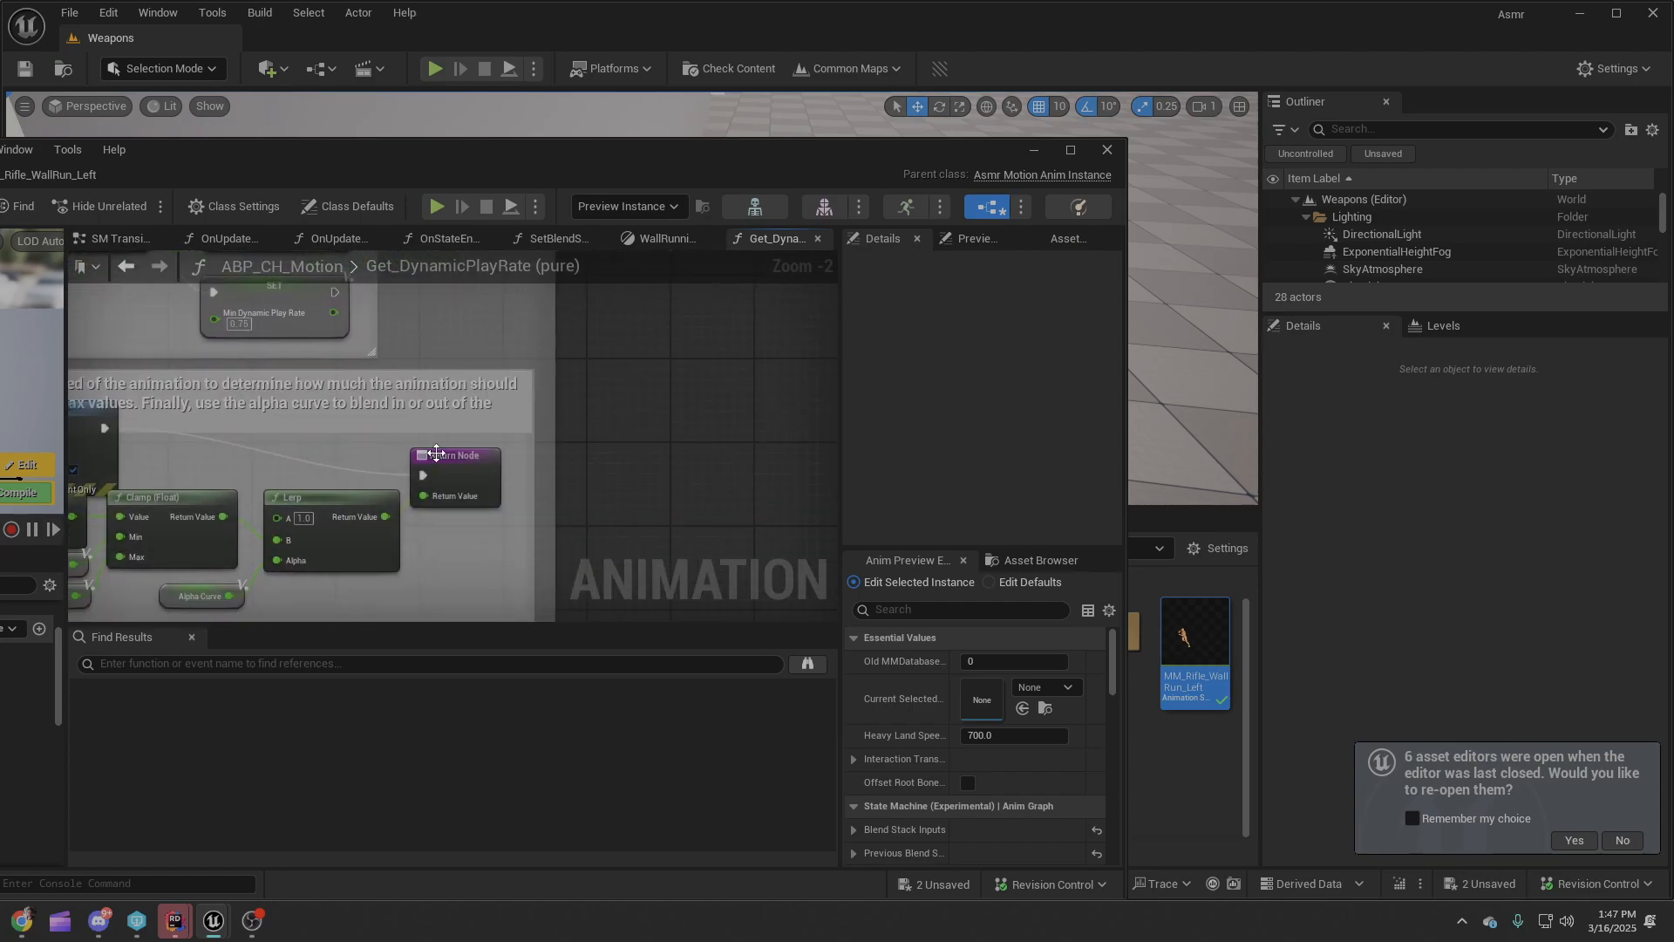
Move the Return Node aside, place Log String and its conversion node before it, and feed them the Lerp's Return Value.
drag(436, 452, 574, 447)
right_drag(352, 488, 386, 474)
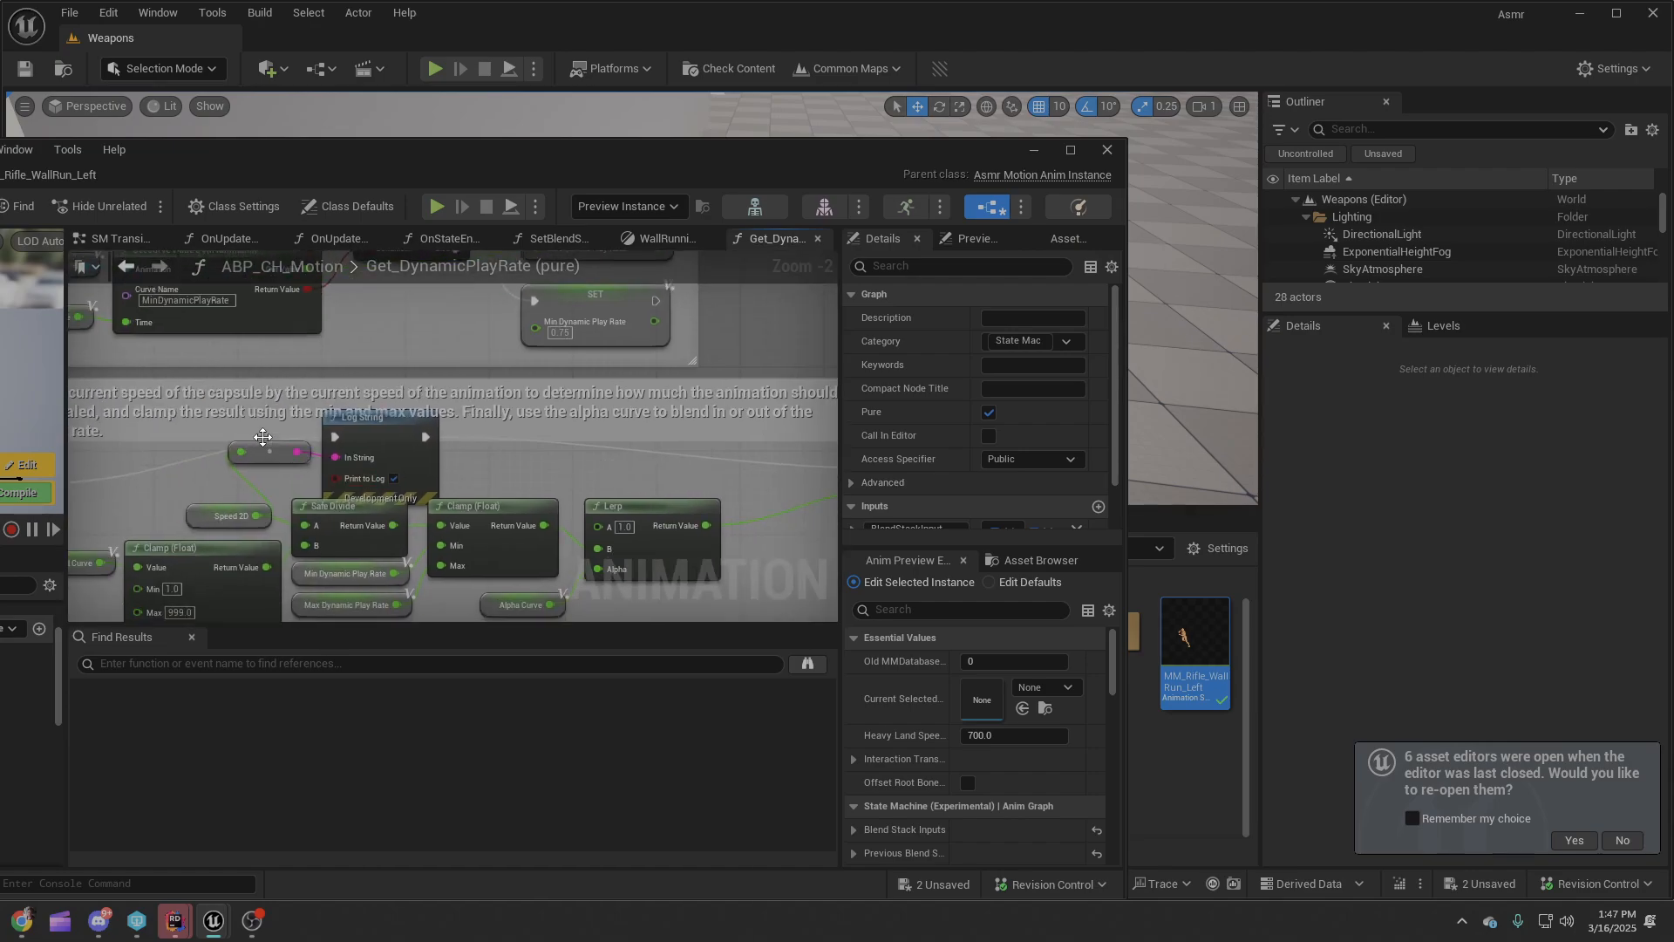
key(ctrl+z)
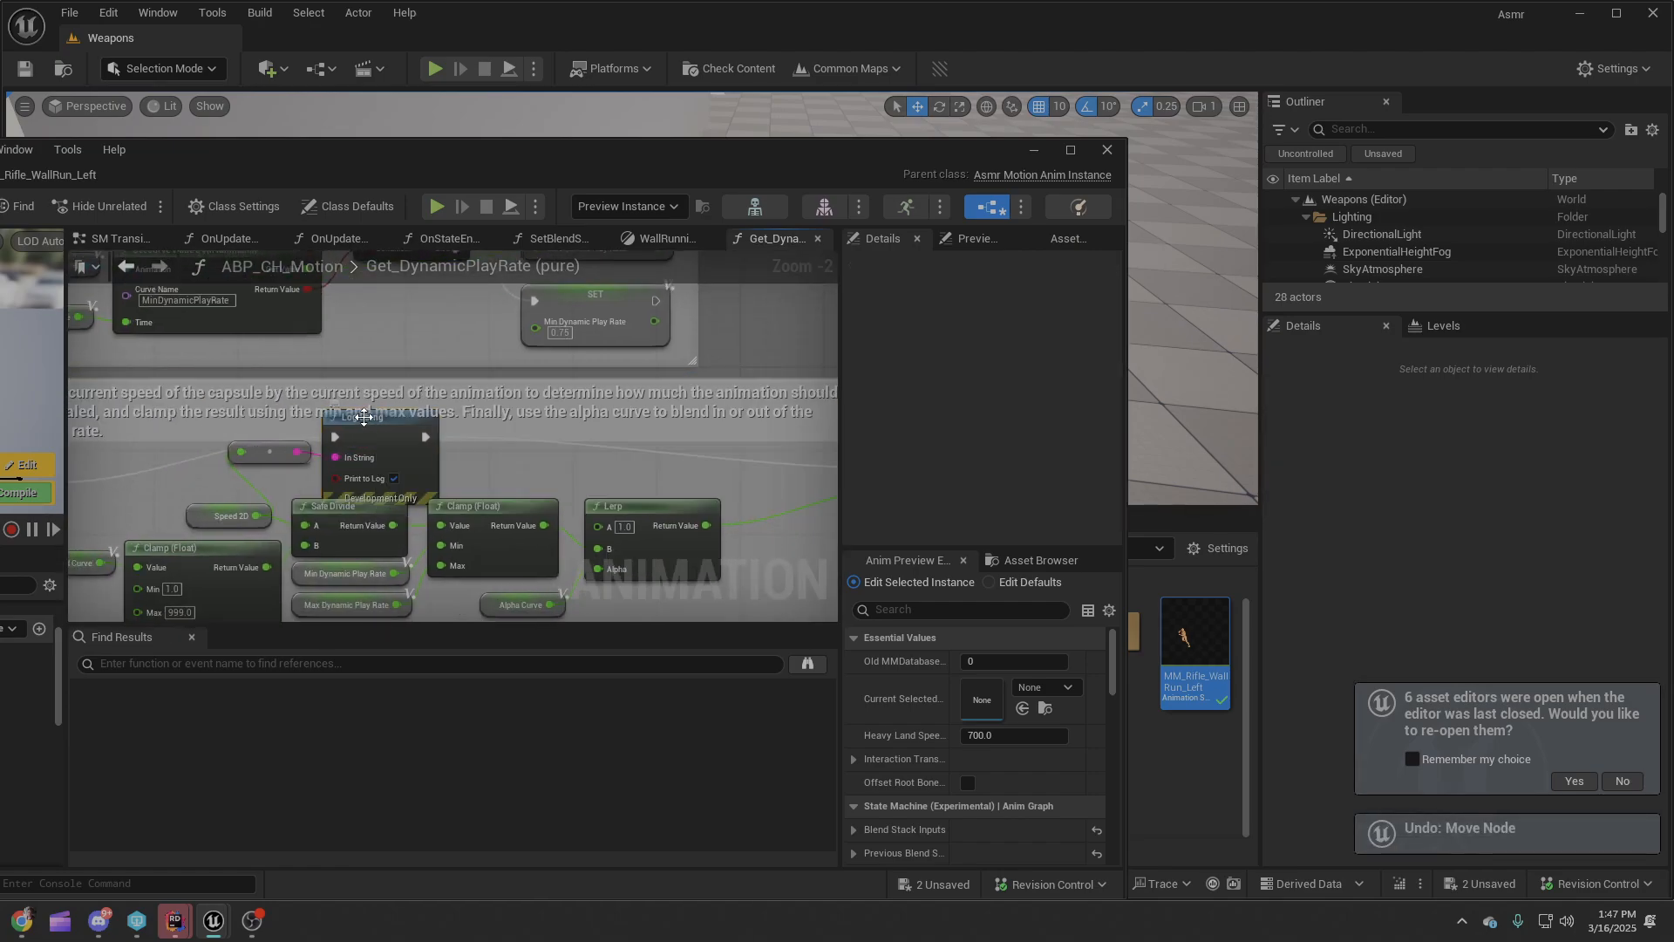
click(414, 425)
ctrl+click(285, 450)
drag(377, 425, 666, 468)
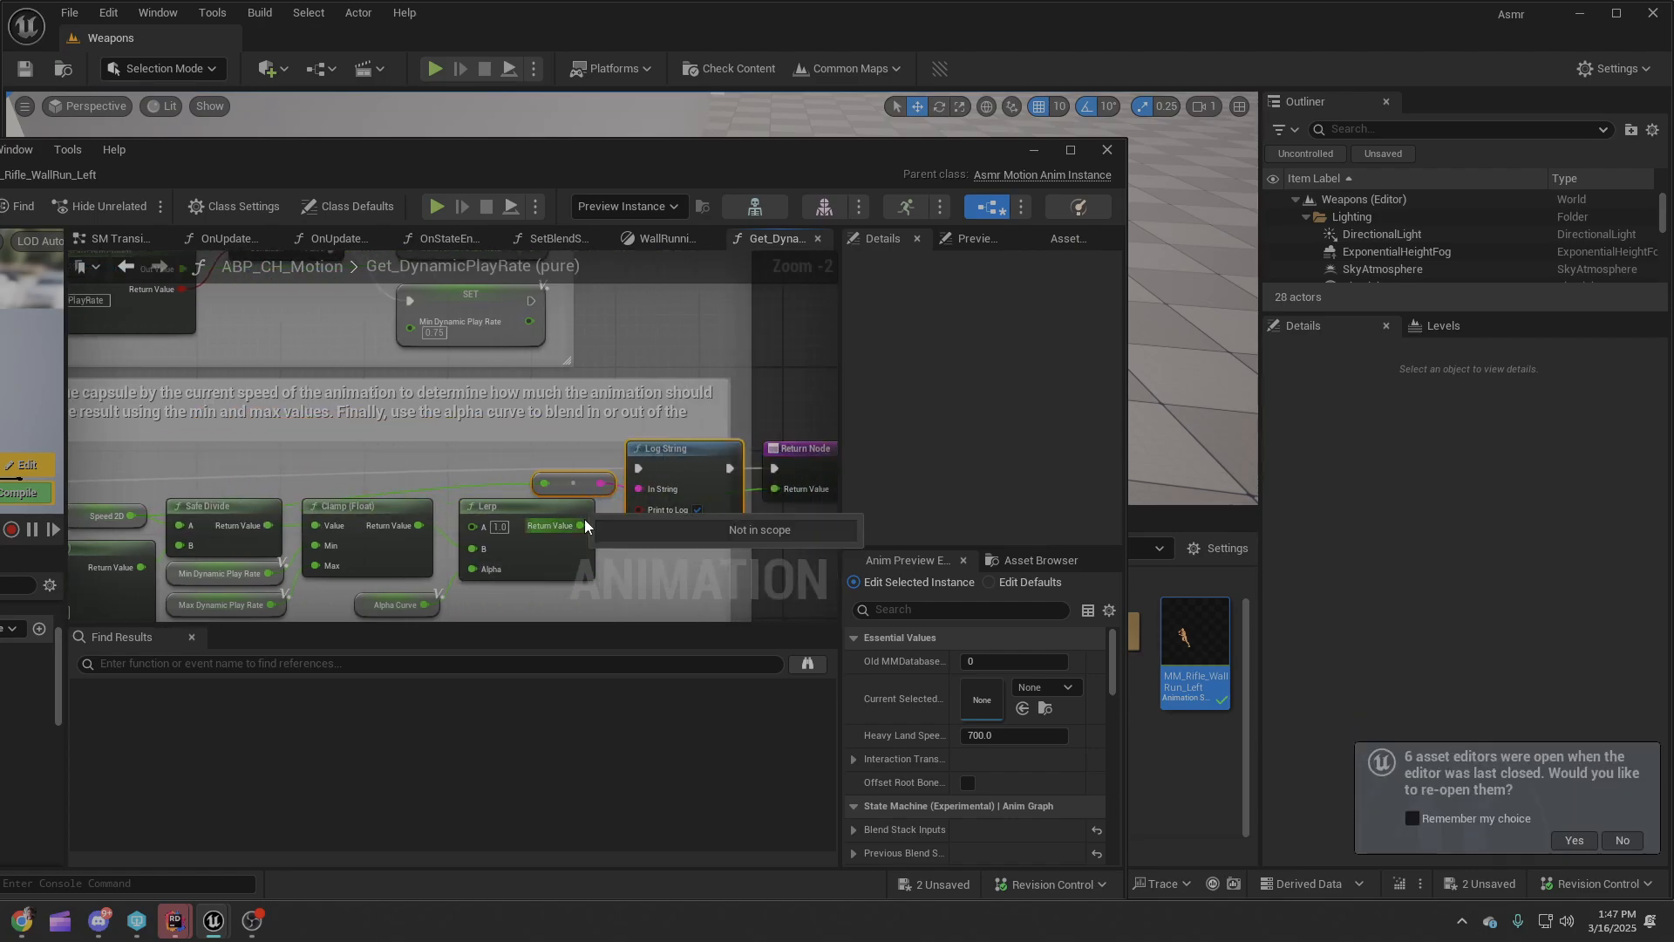
right_drag(741, 441, 476, 421)
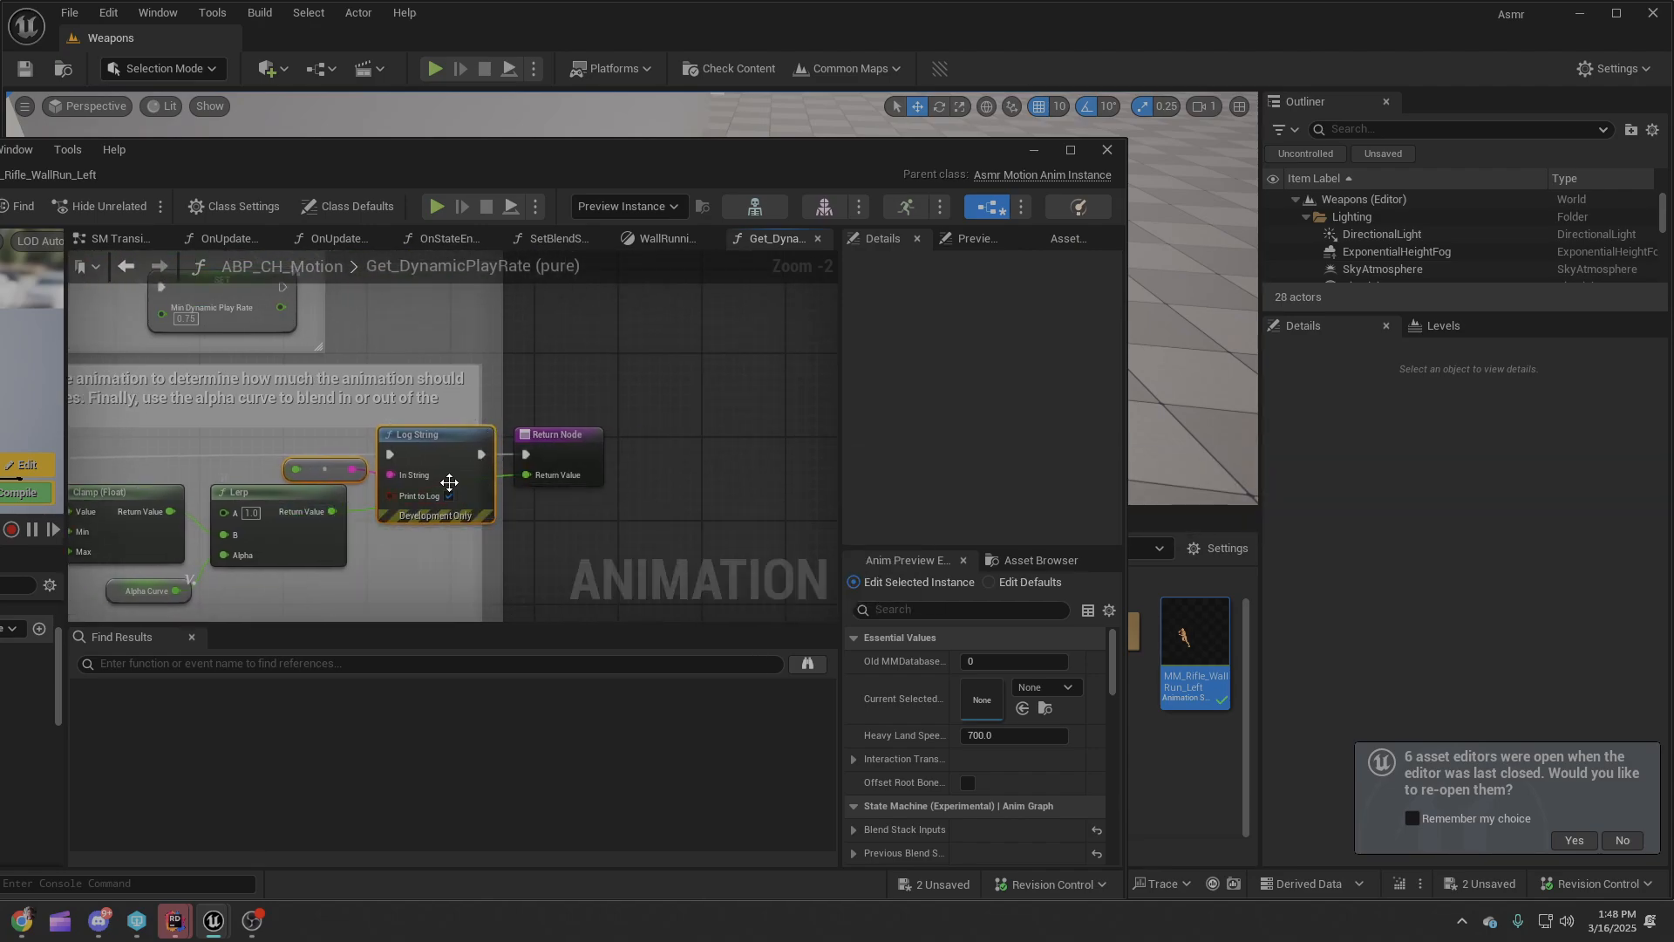
Play the level, wall-run while reading the logged Lerp results in the Output Log, and stop the play session.
drag(438, 172, 295, 0)
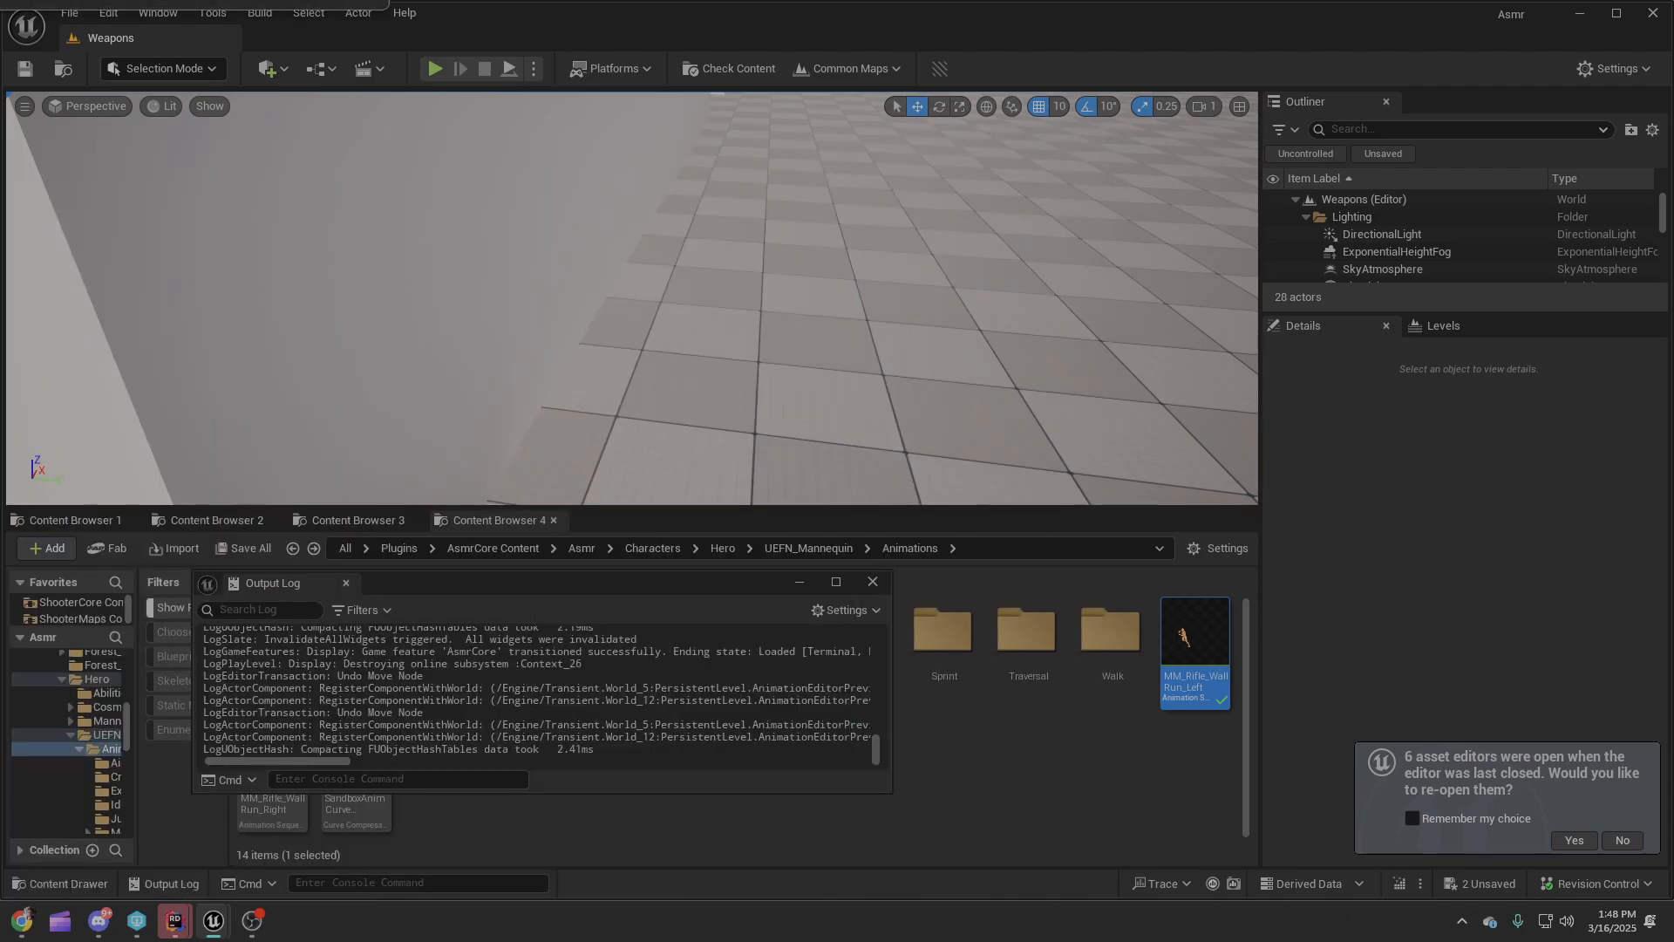
key(alt+p)
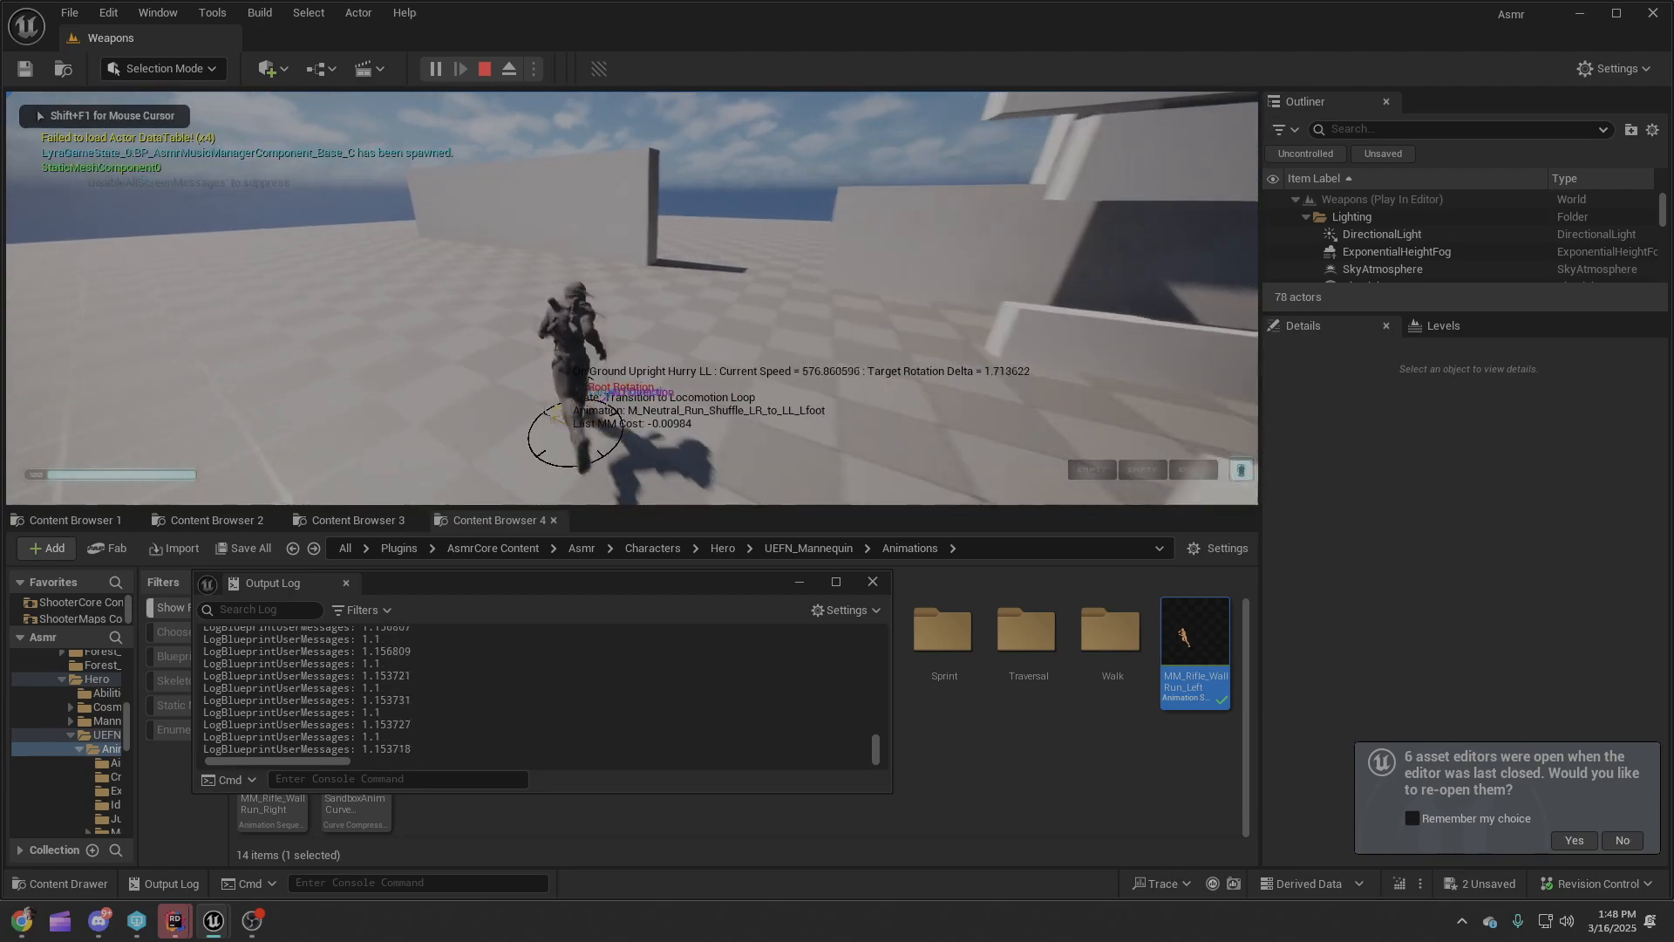
key(a)
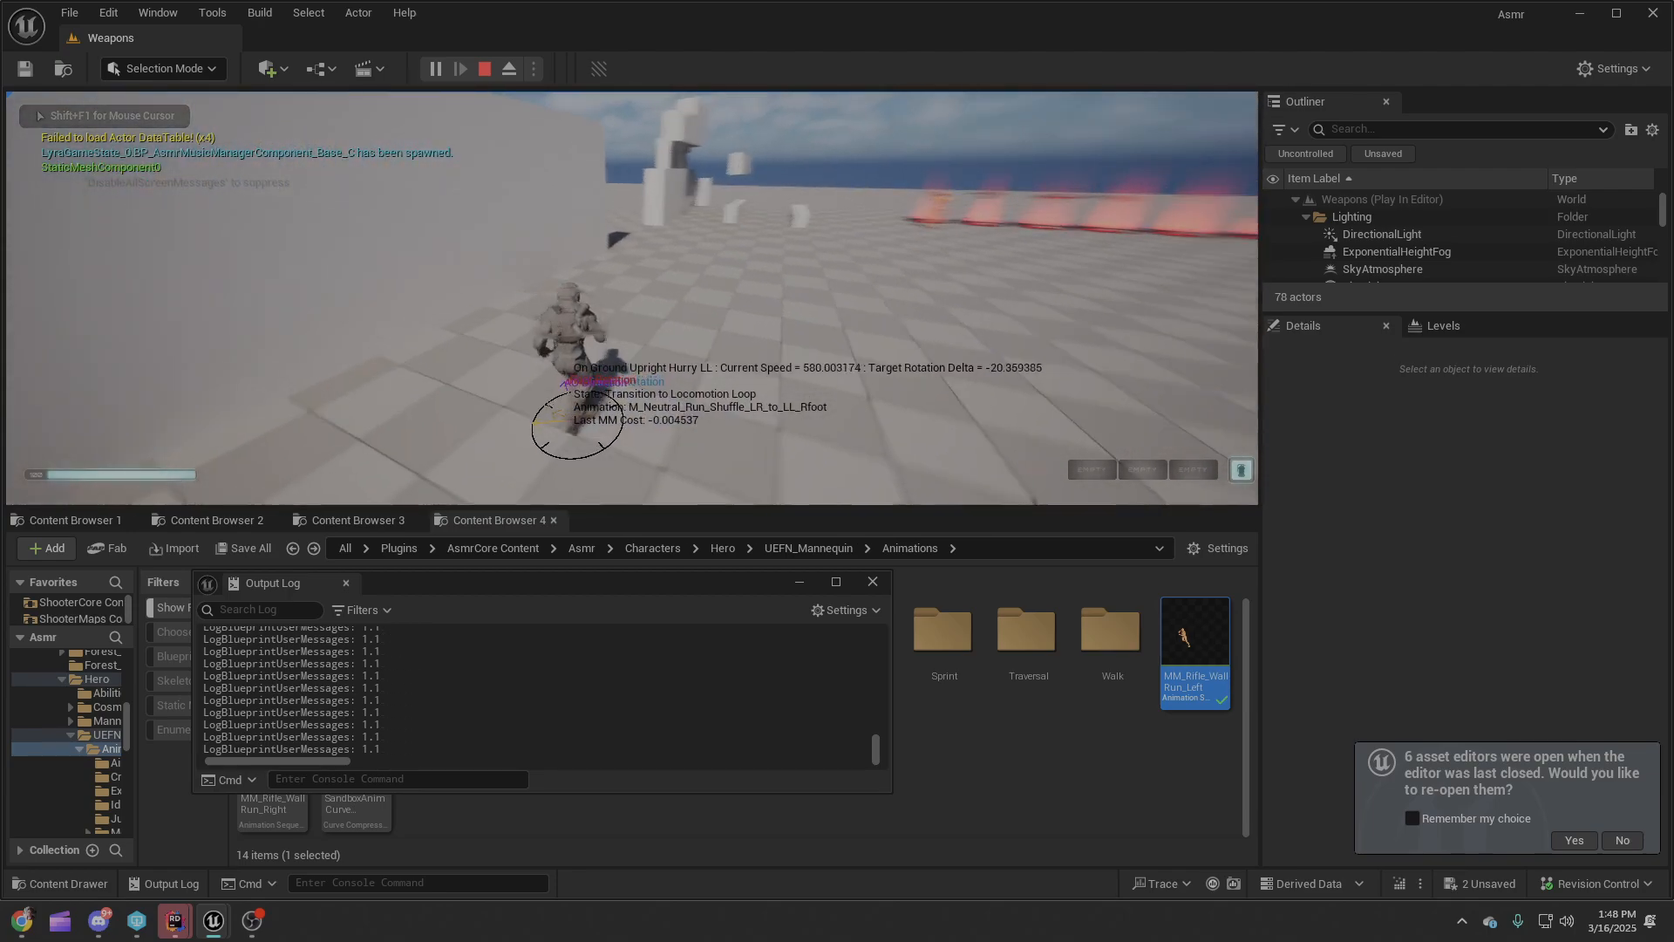
key(space)
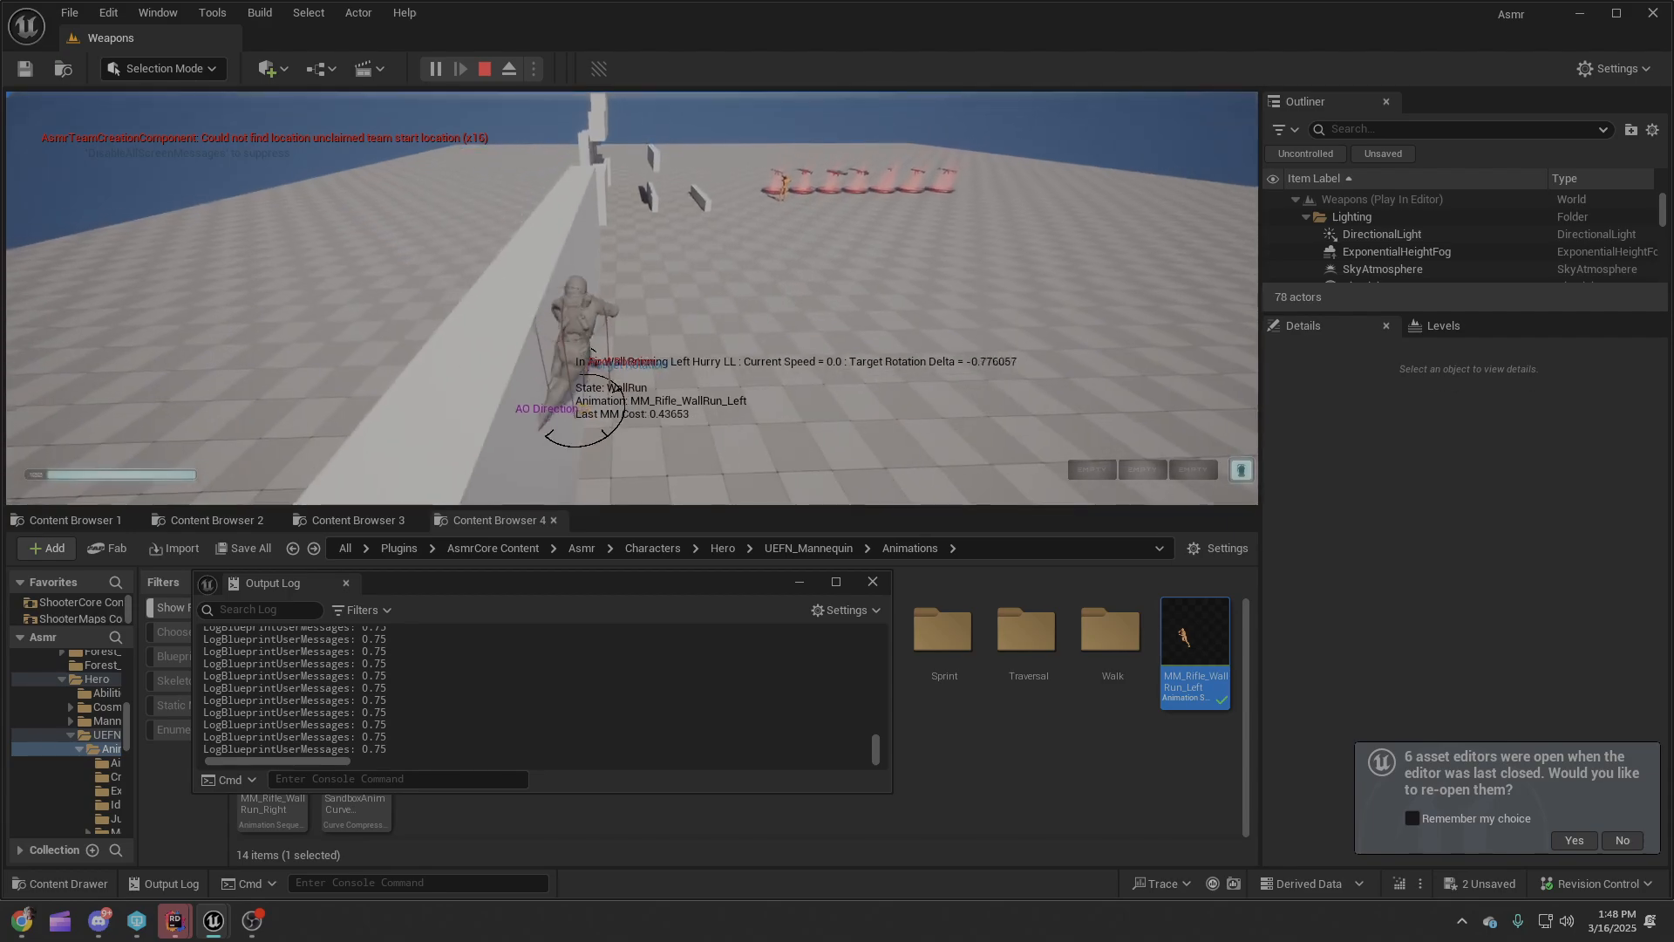
key(space)
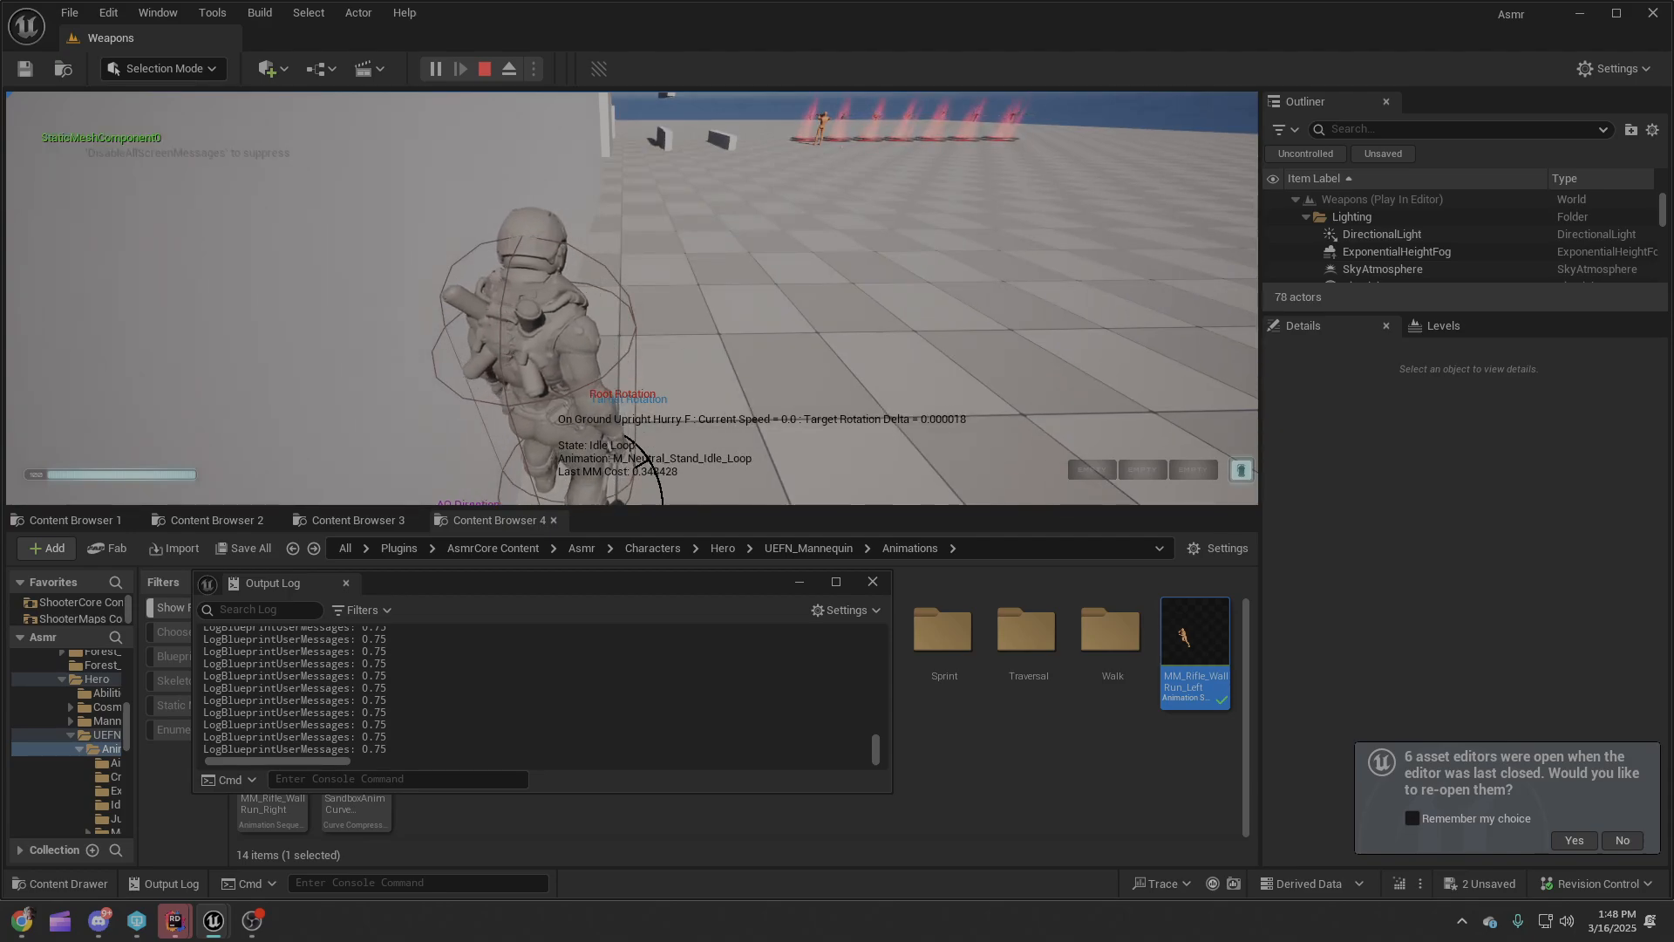
key(Escape)
click(494, 69)
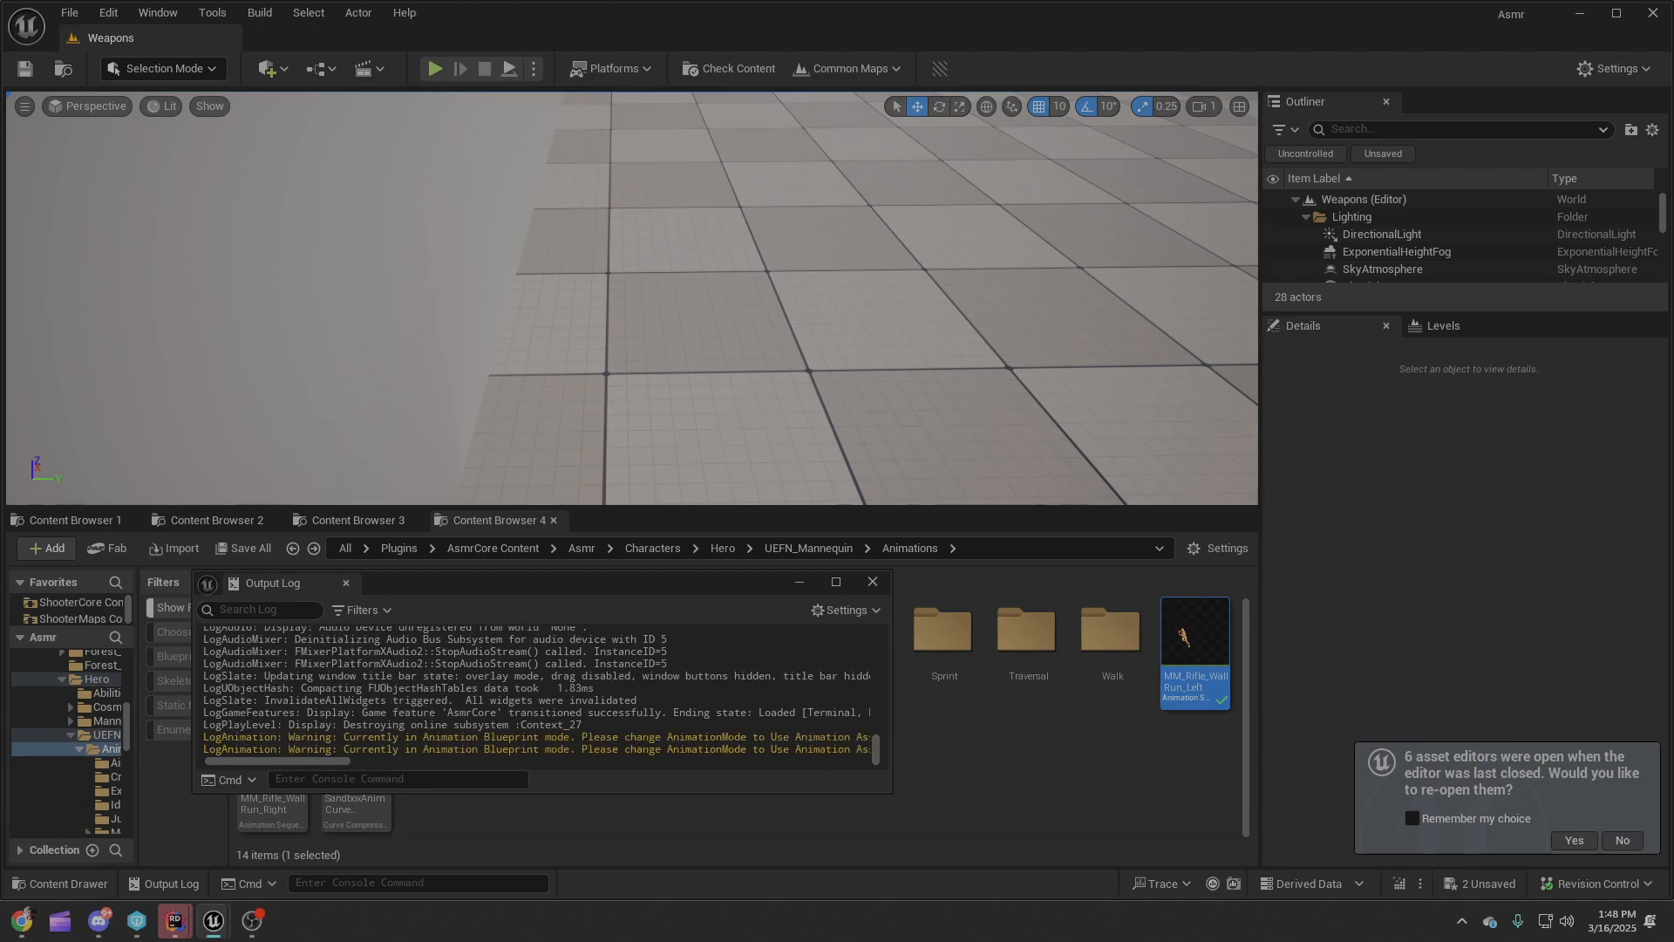
Bring the blueprint editor back and set the fallback Min Dynamic Play Rate on the branch's False path to 0.2.
drag(973, 2, 709, 164)
right_drag(819, 427, 702, 426)
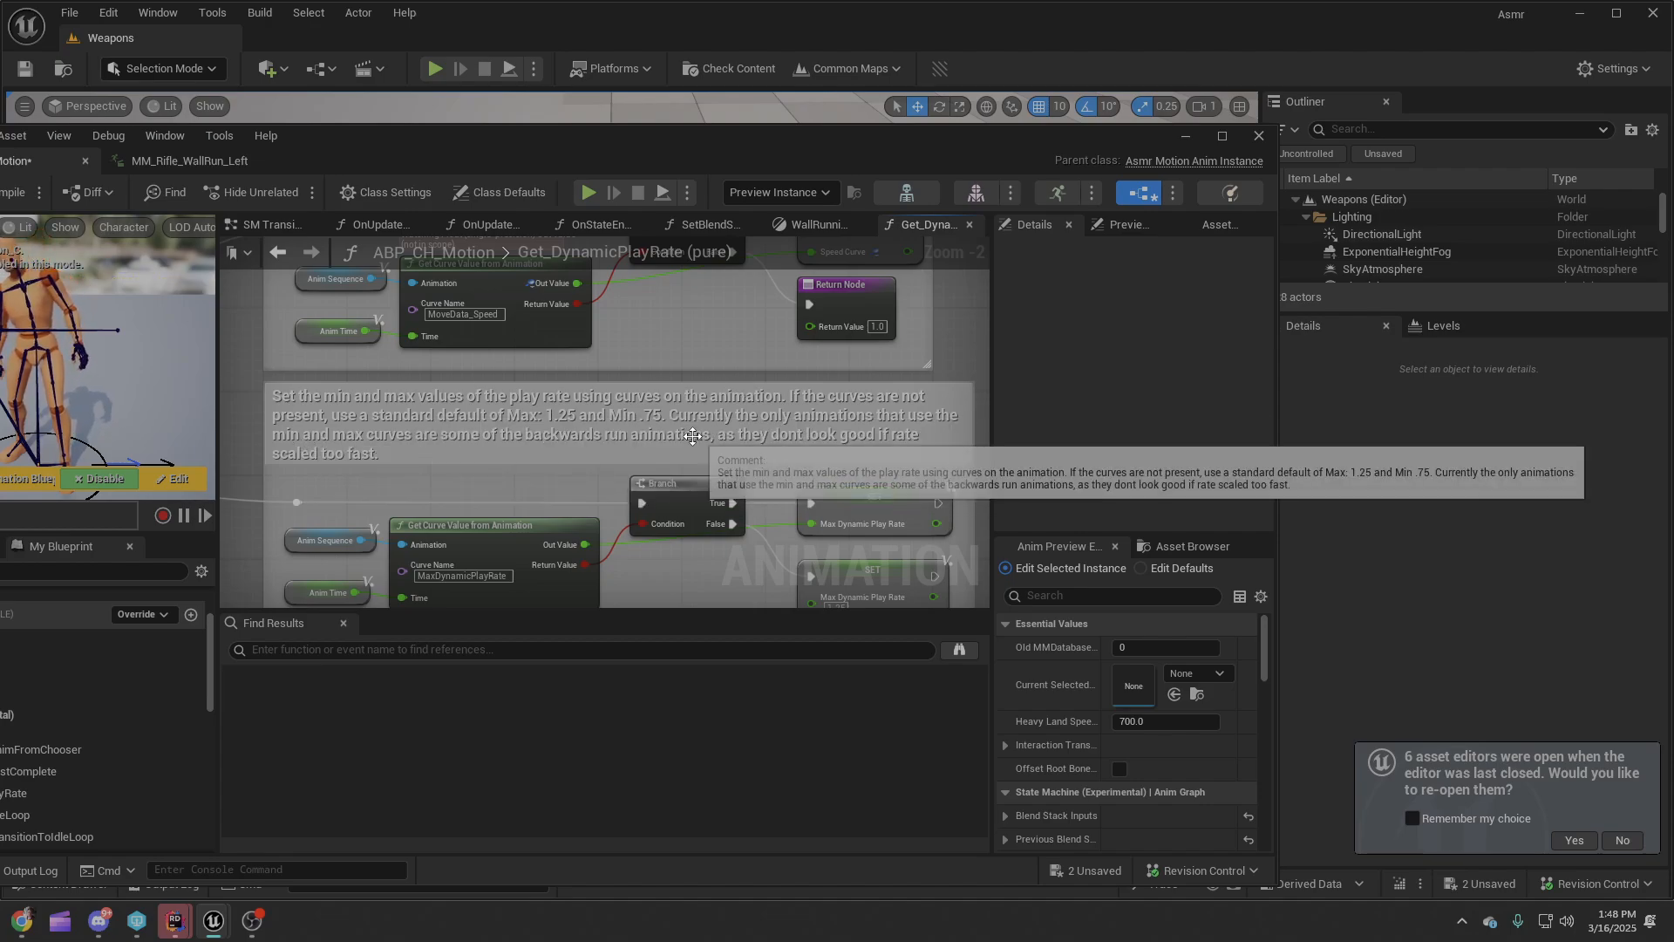
drag(695, 158, 639, 127)
right_drag(686, 410, 567, 251)
right_drag(672, 471, 609, 349)
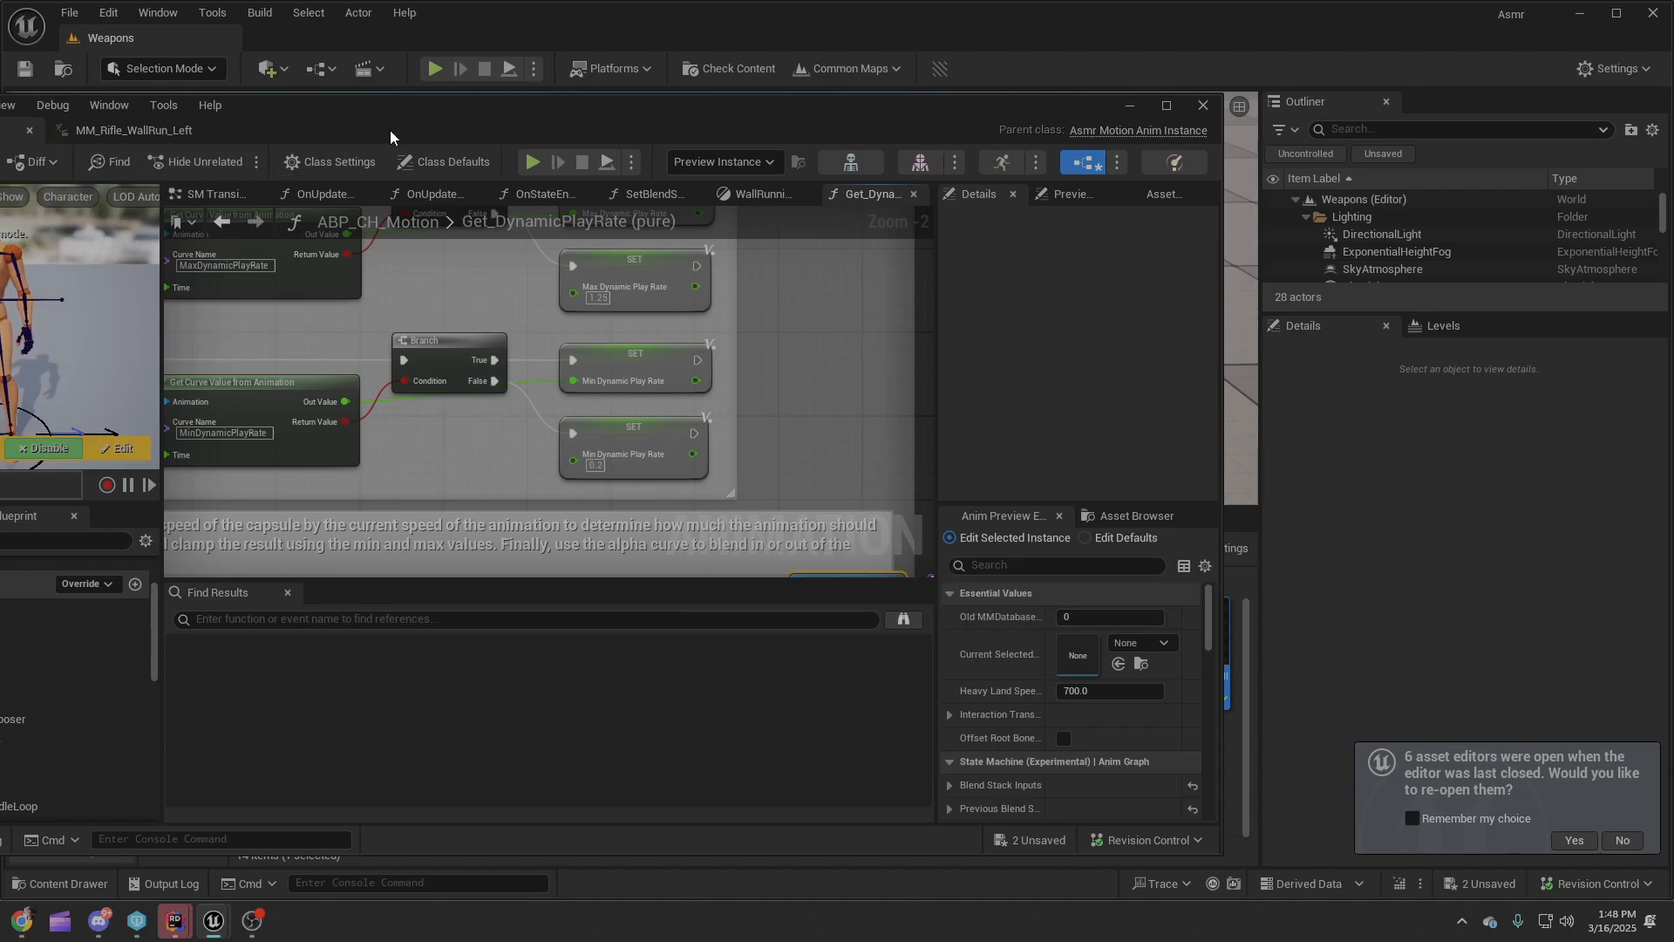
Play the level with the blueprint editor moved aside, and wall-run repeatedly while reading the logged play rates in the Output Log.
drag(390, 129, 0, 0)
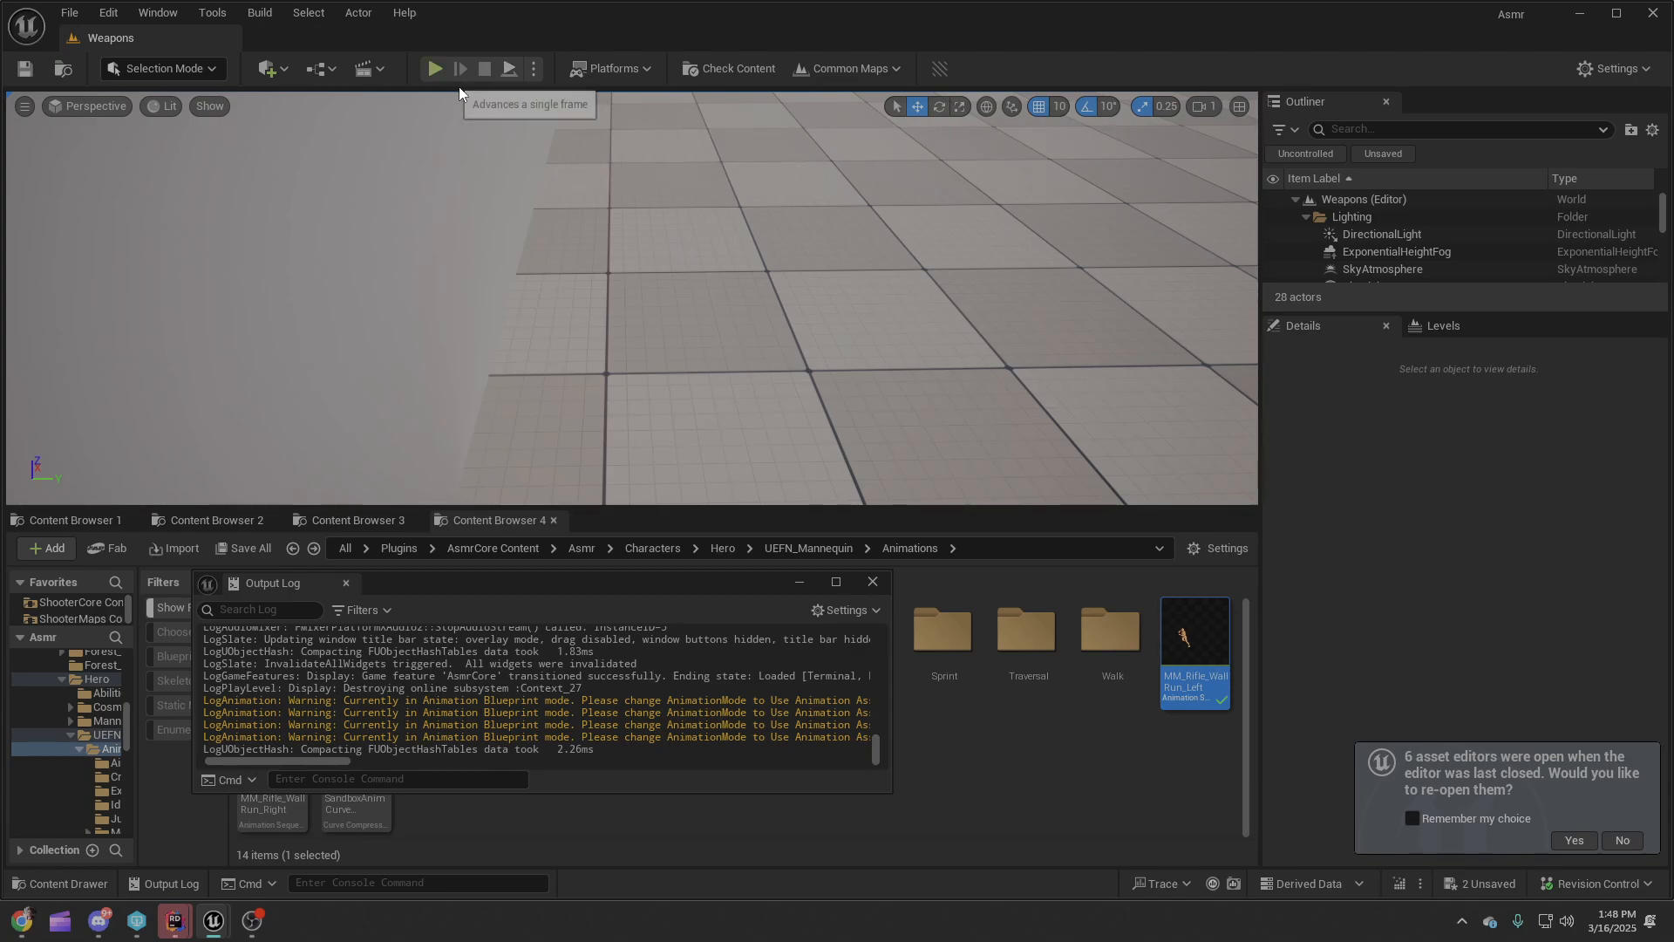
right_click(589, 415)
click(611, 882)
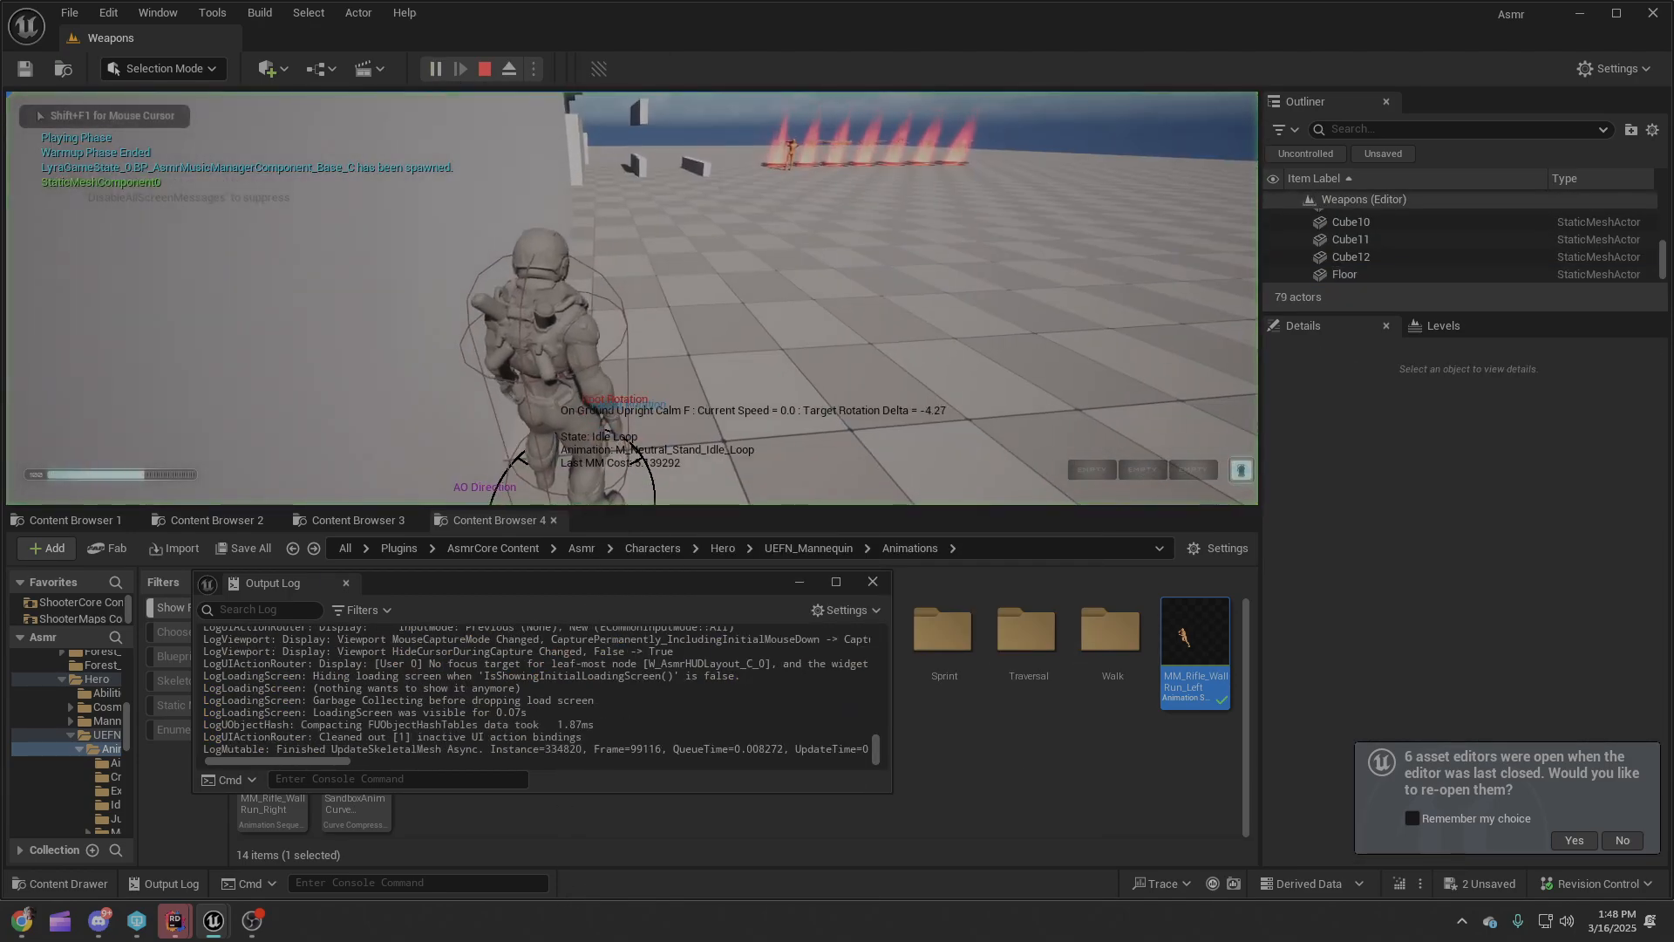
key(a)
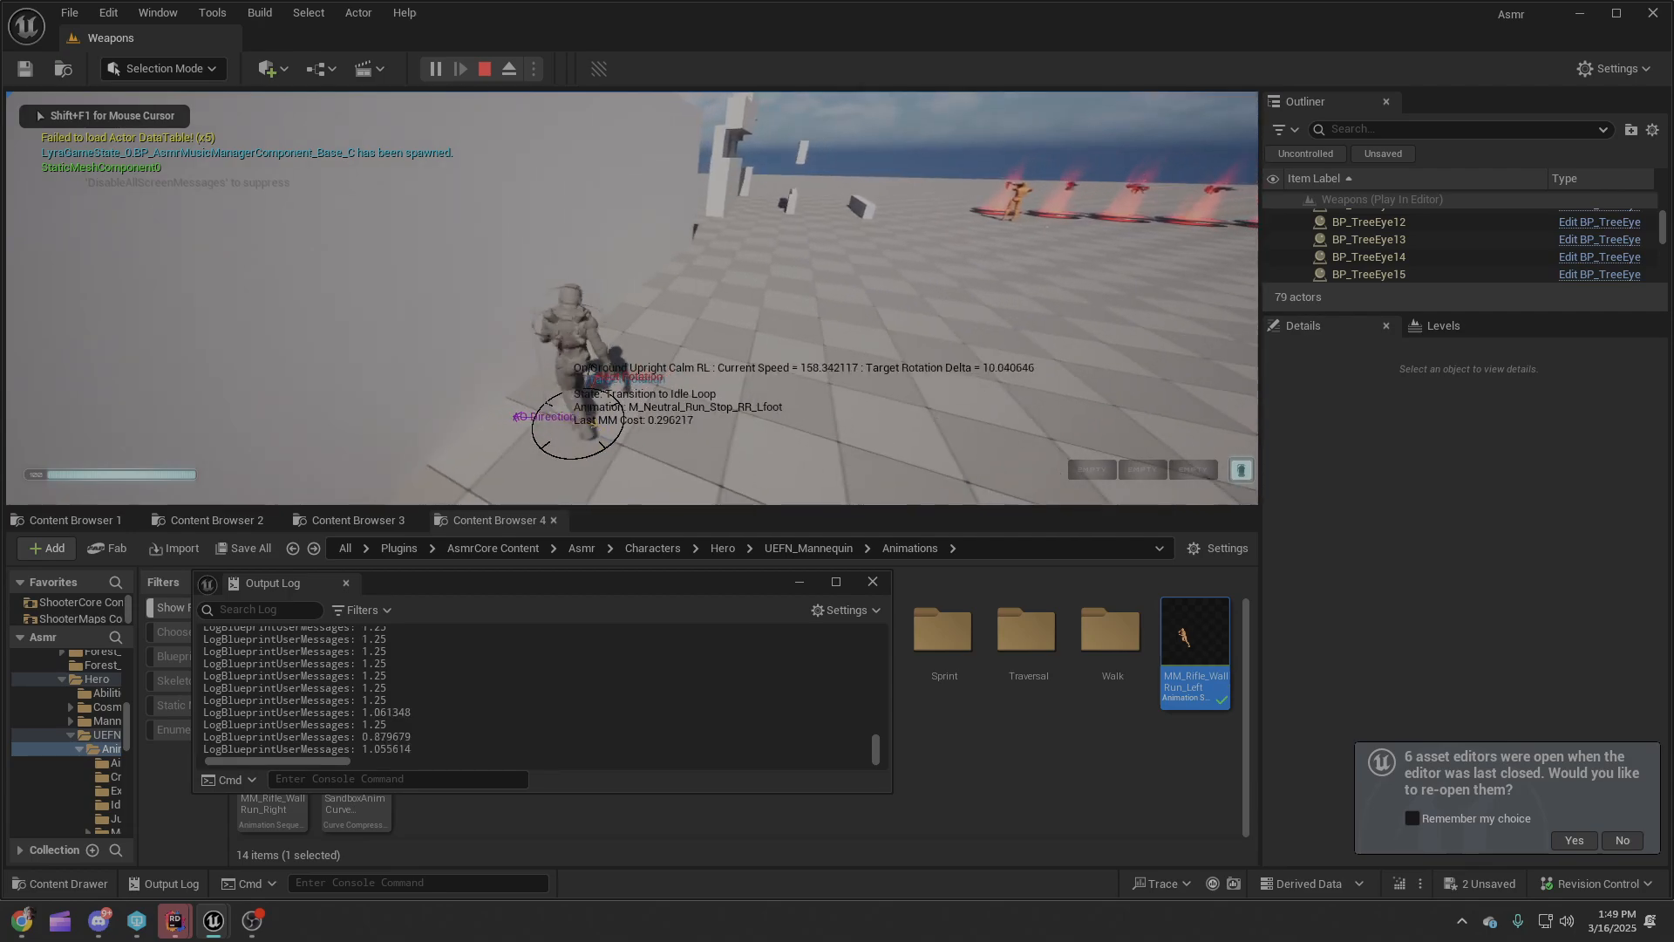
key(w)
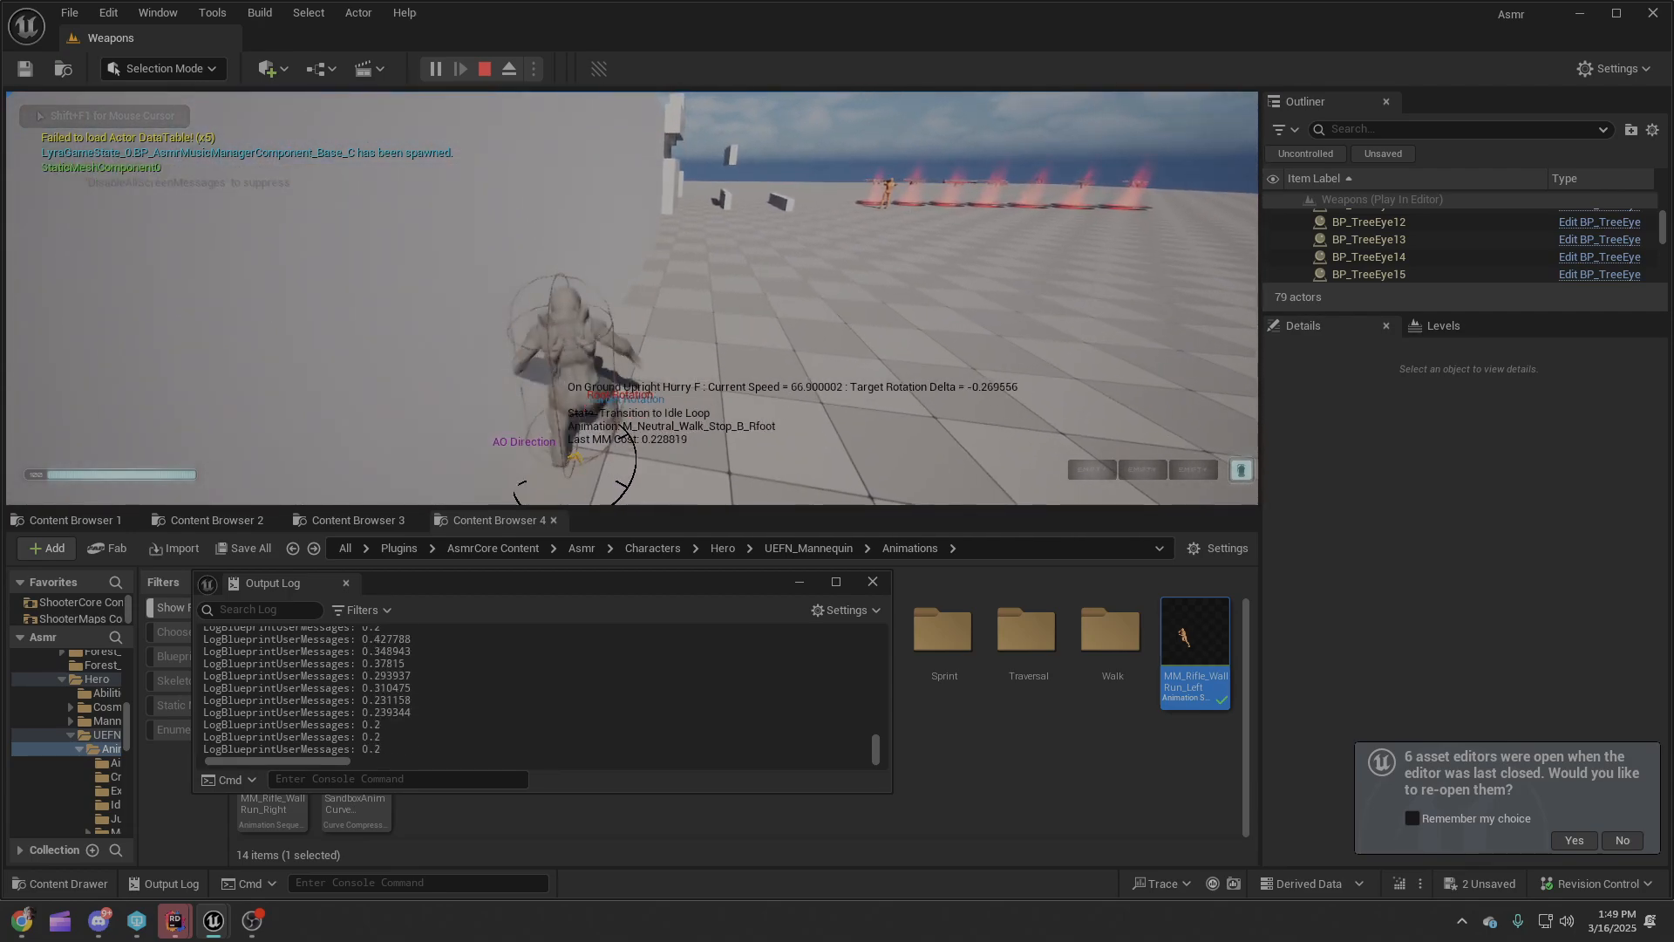
key(space)
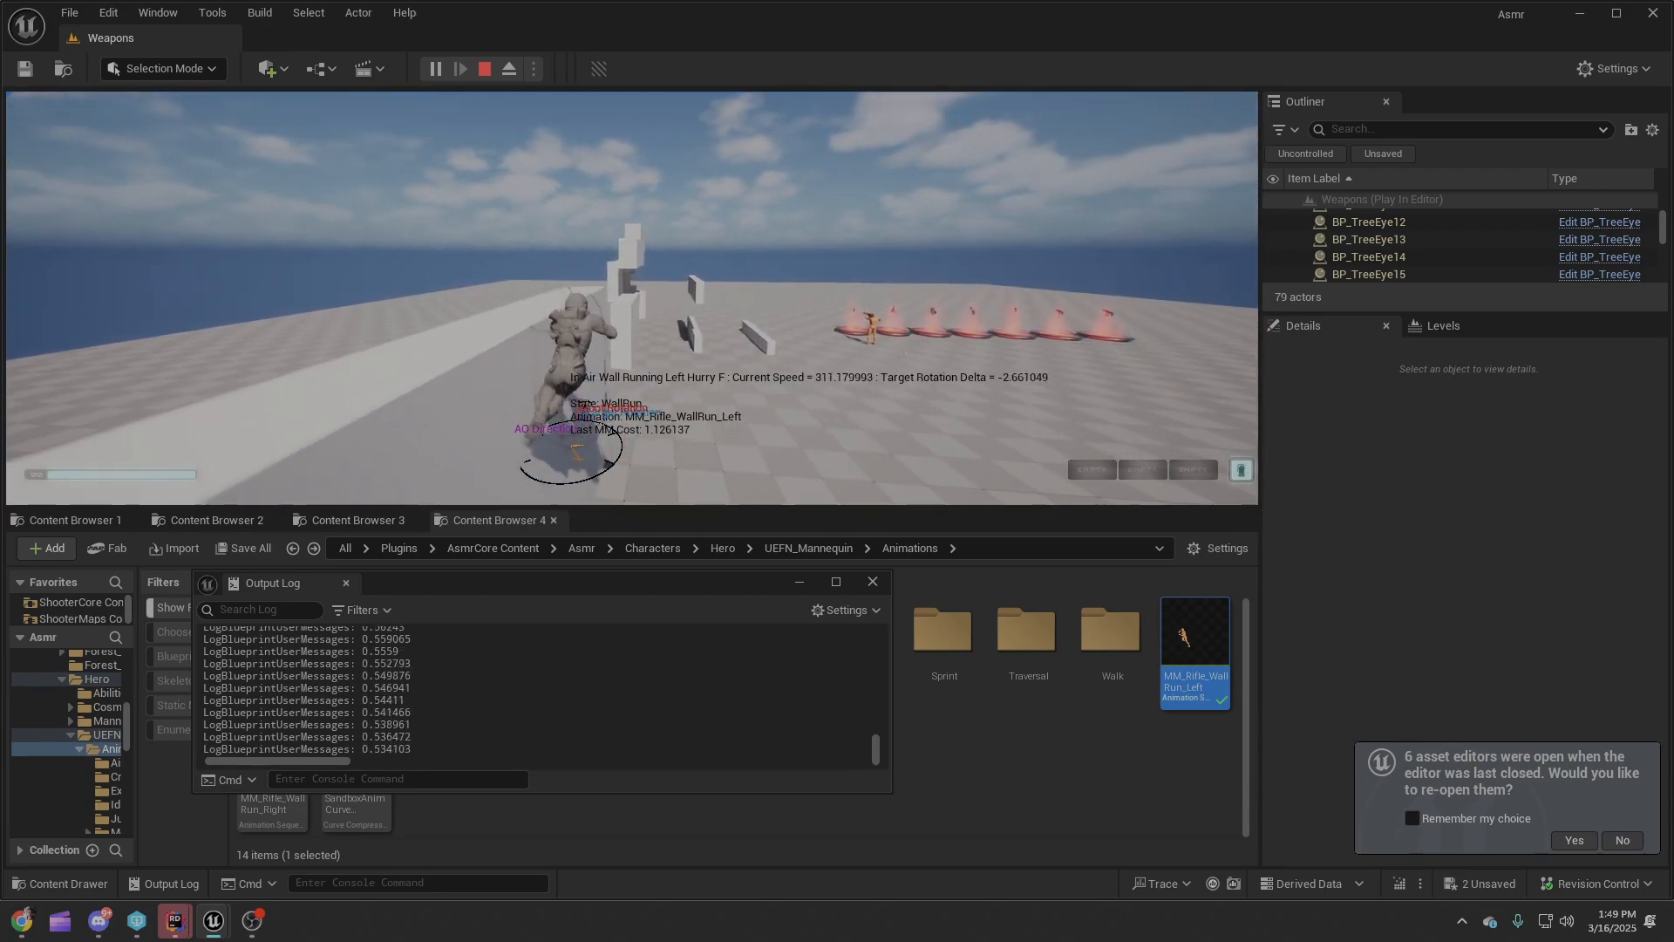
key(space)
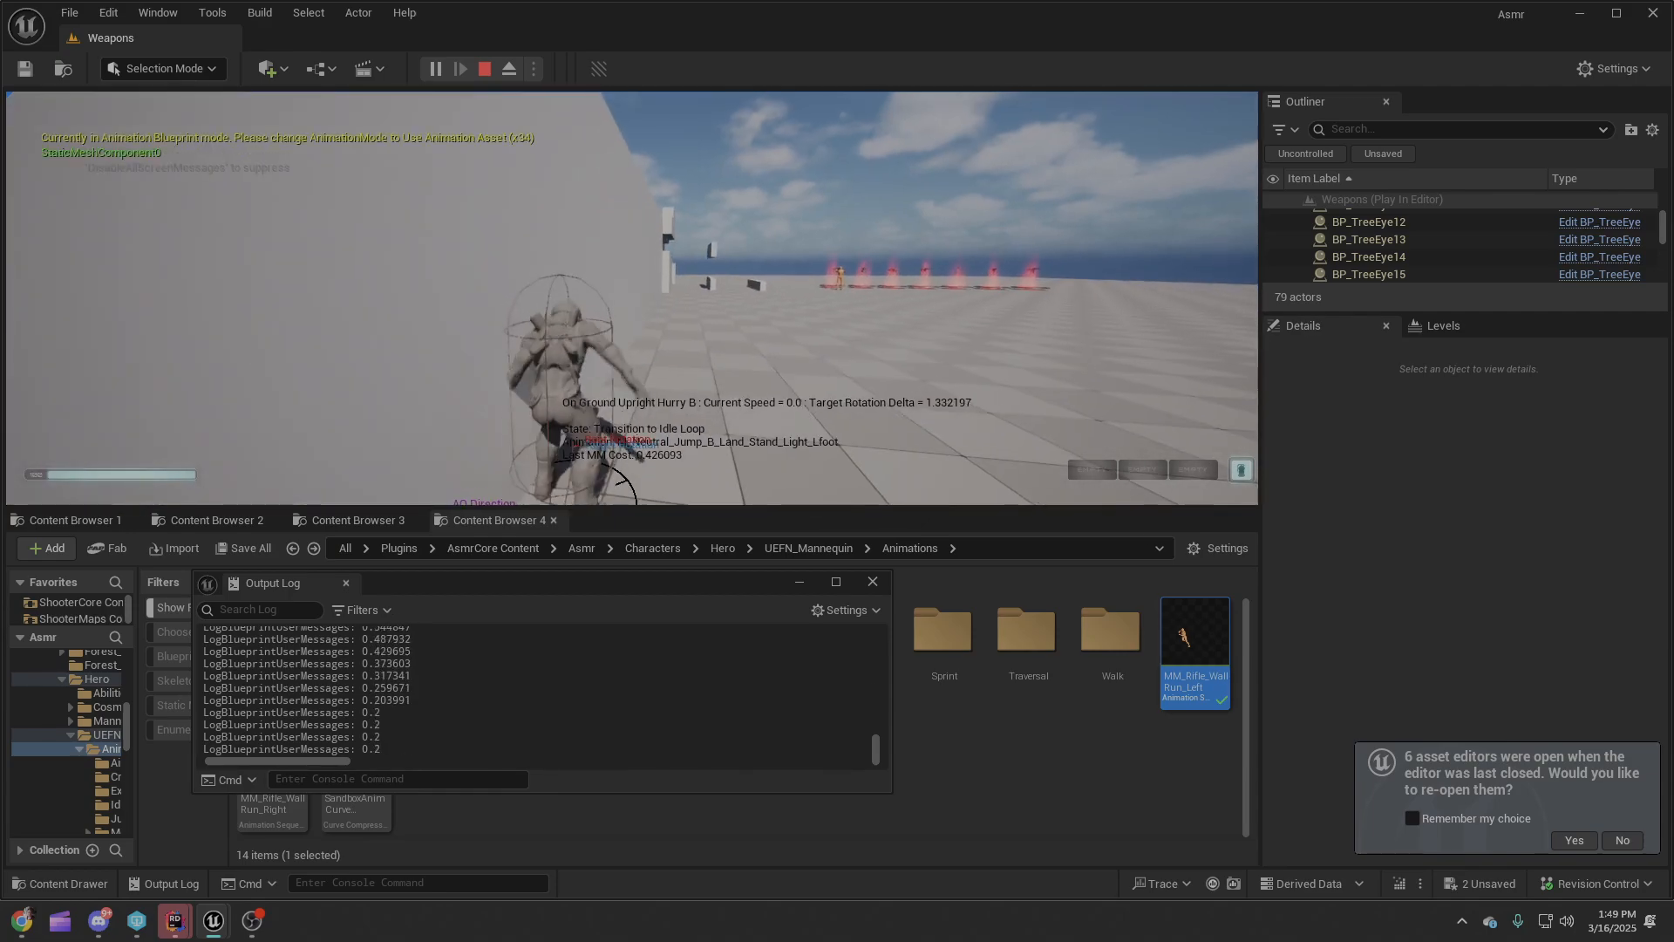
key(space)
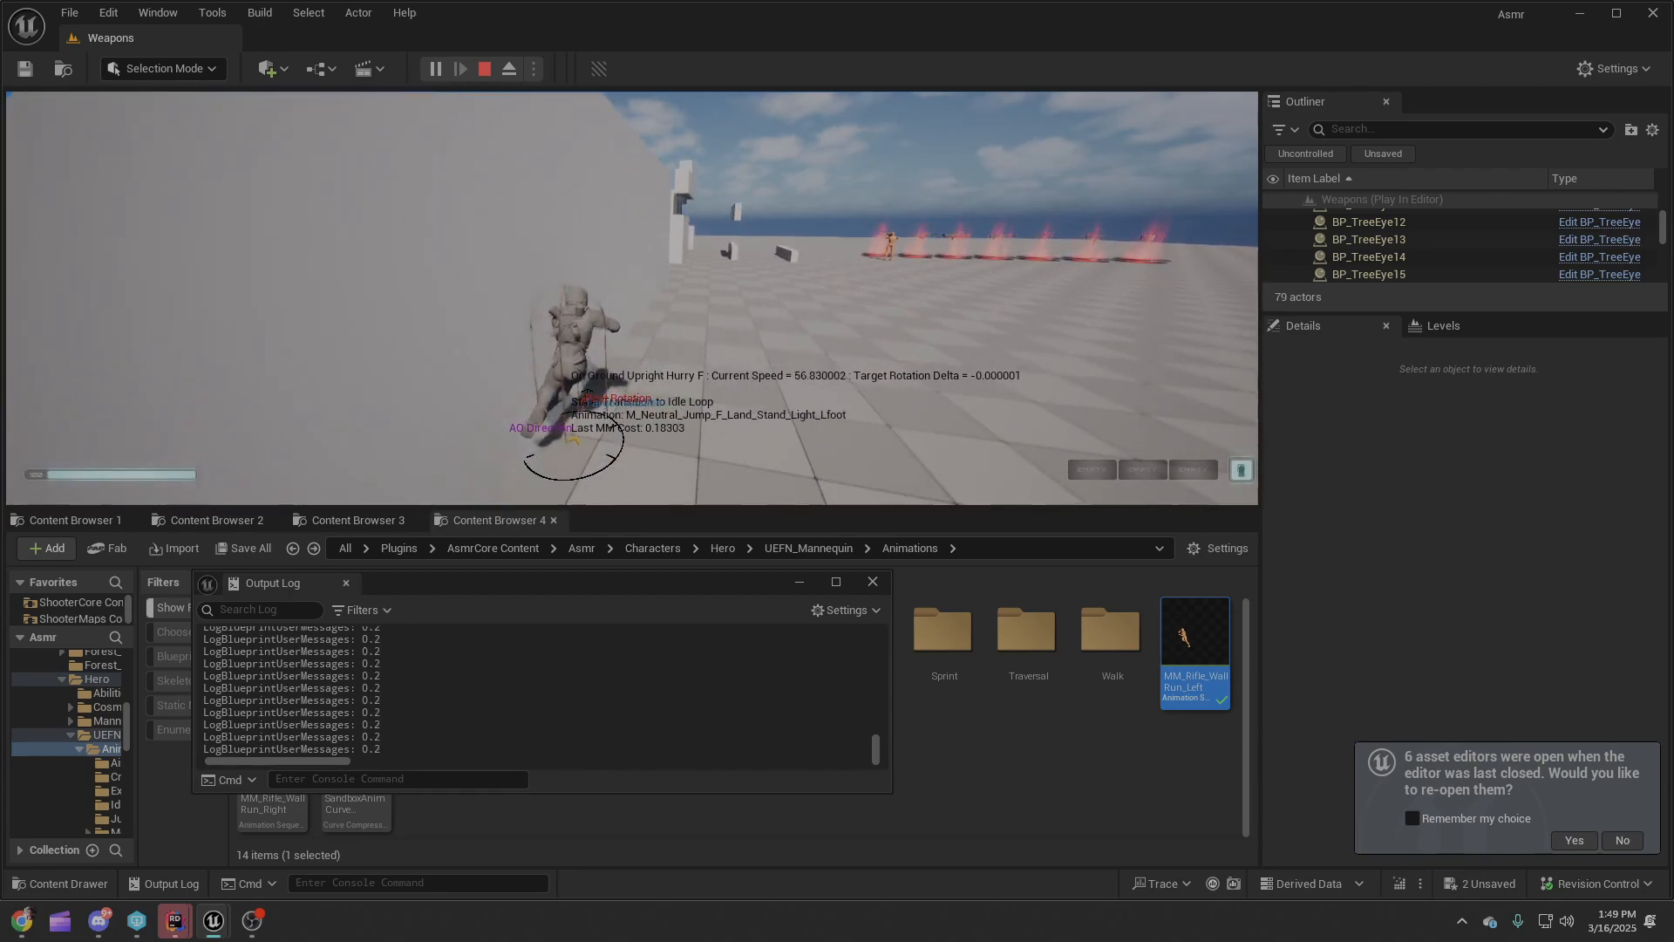
key(space)
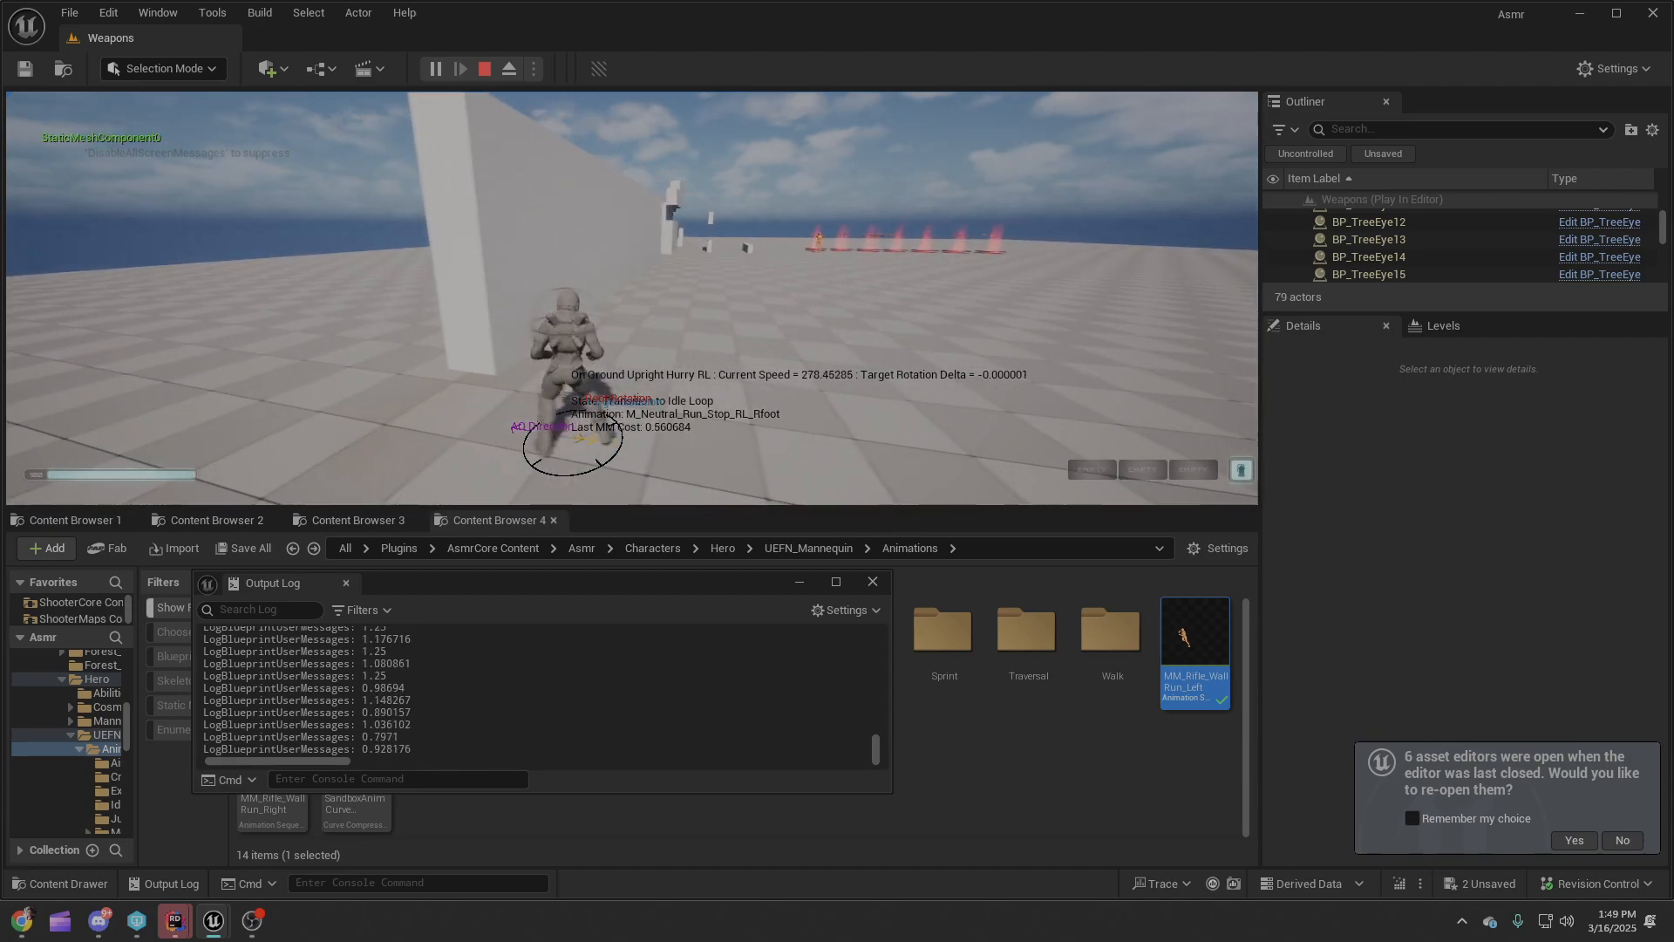
key(space)
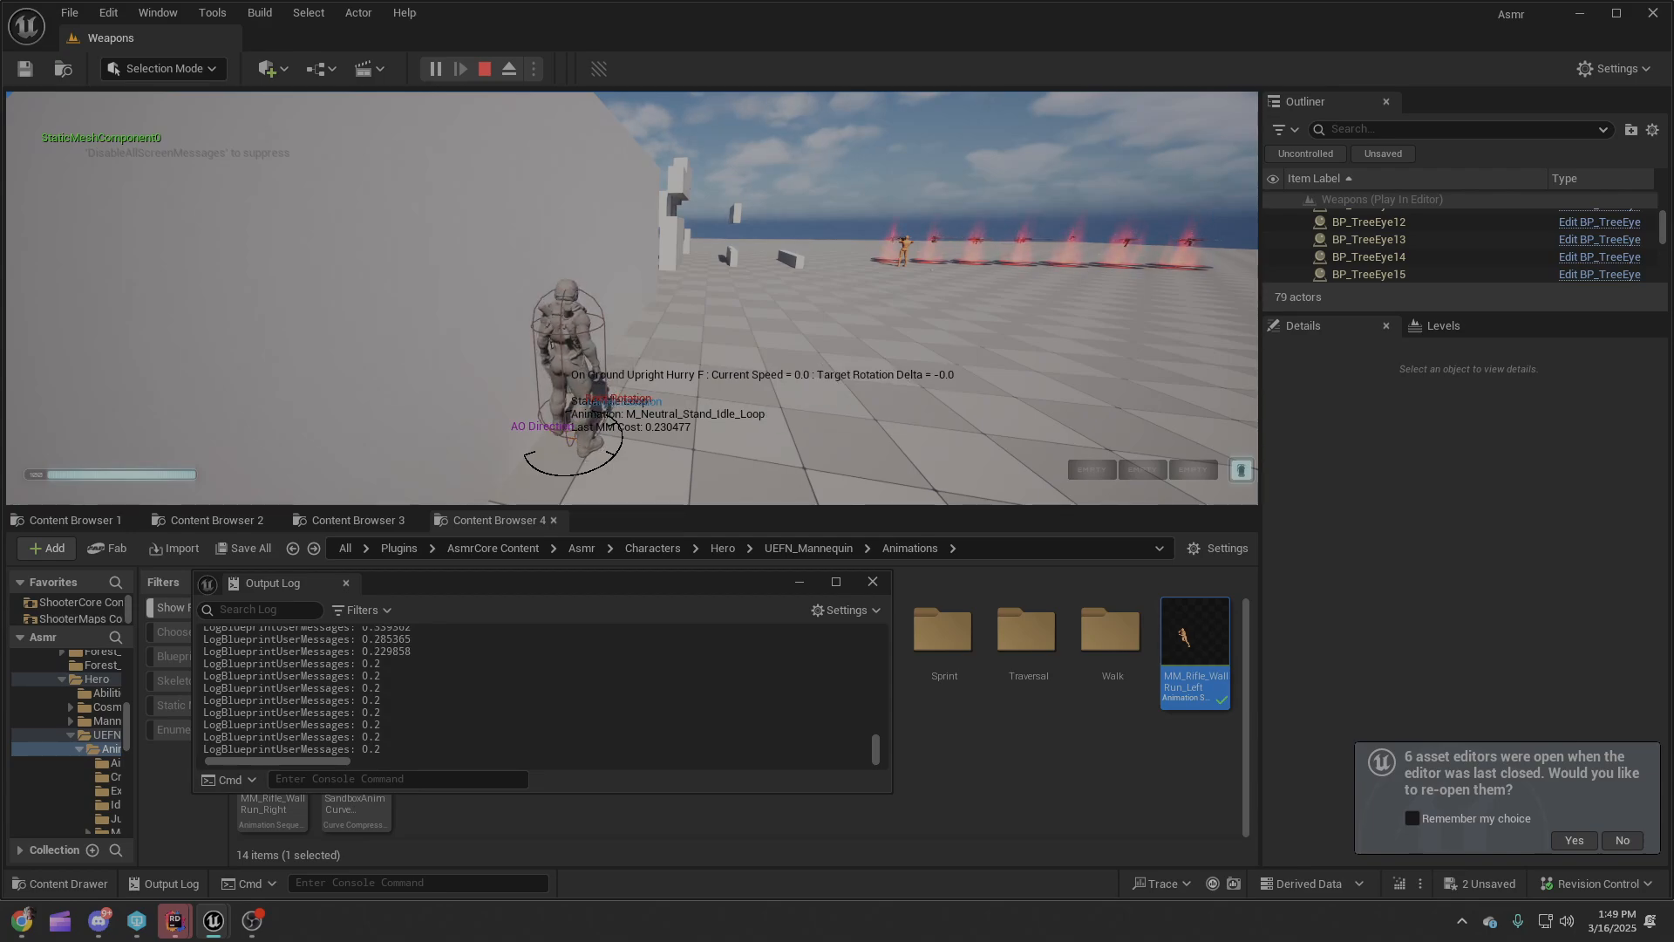
key(space)
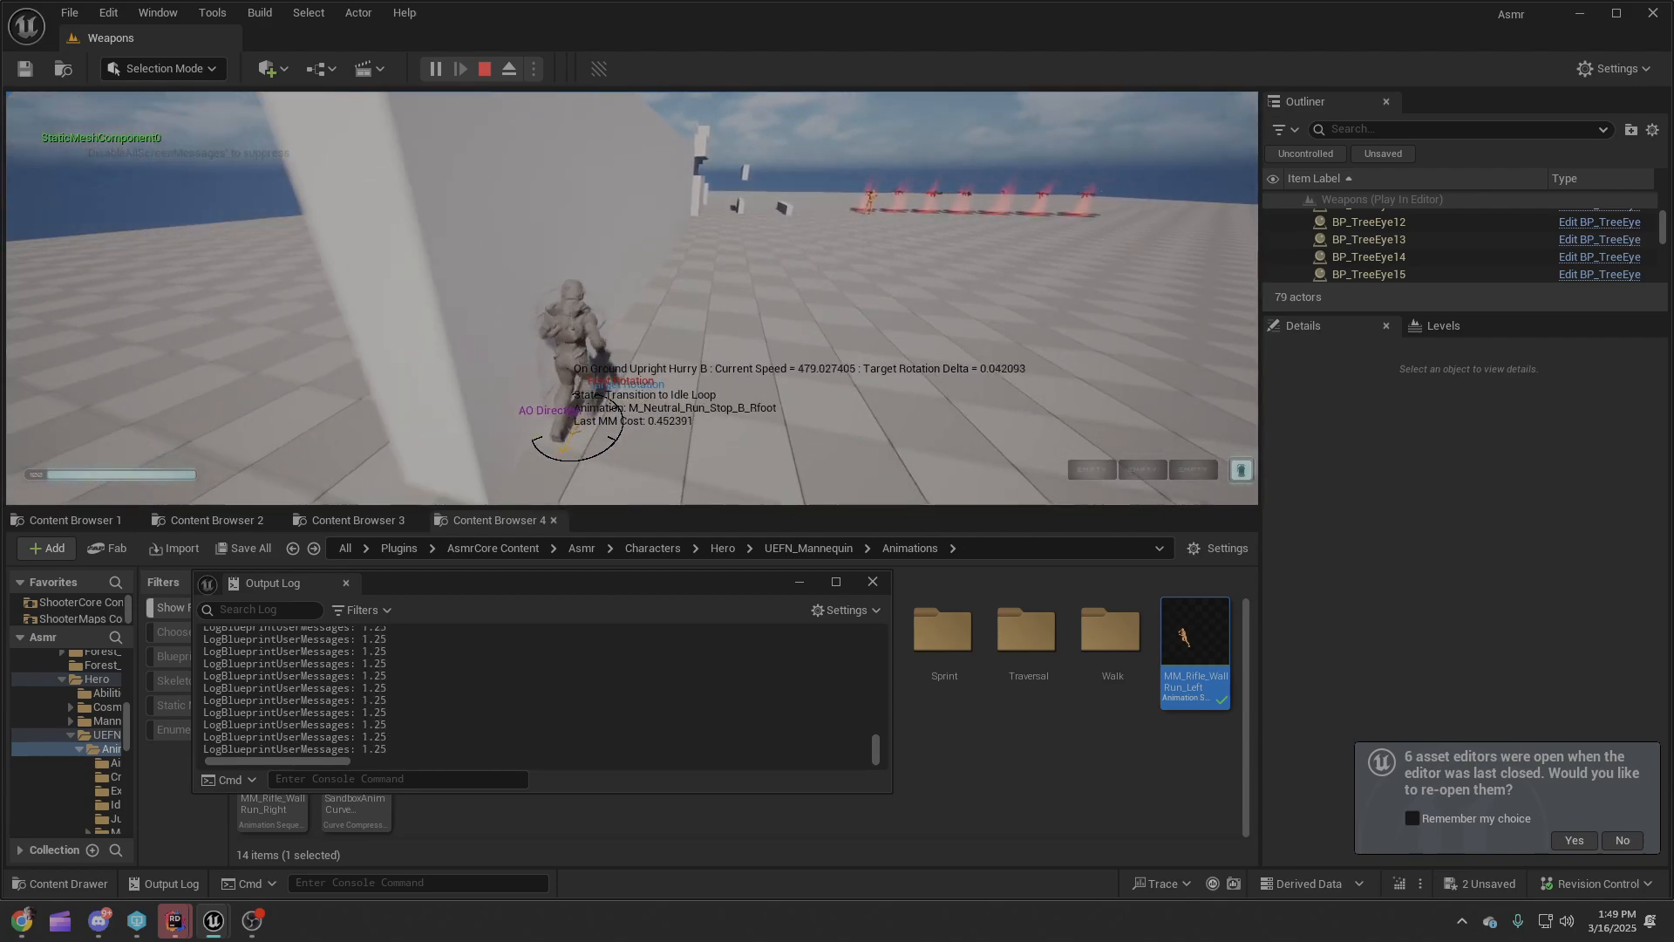
key(space)
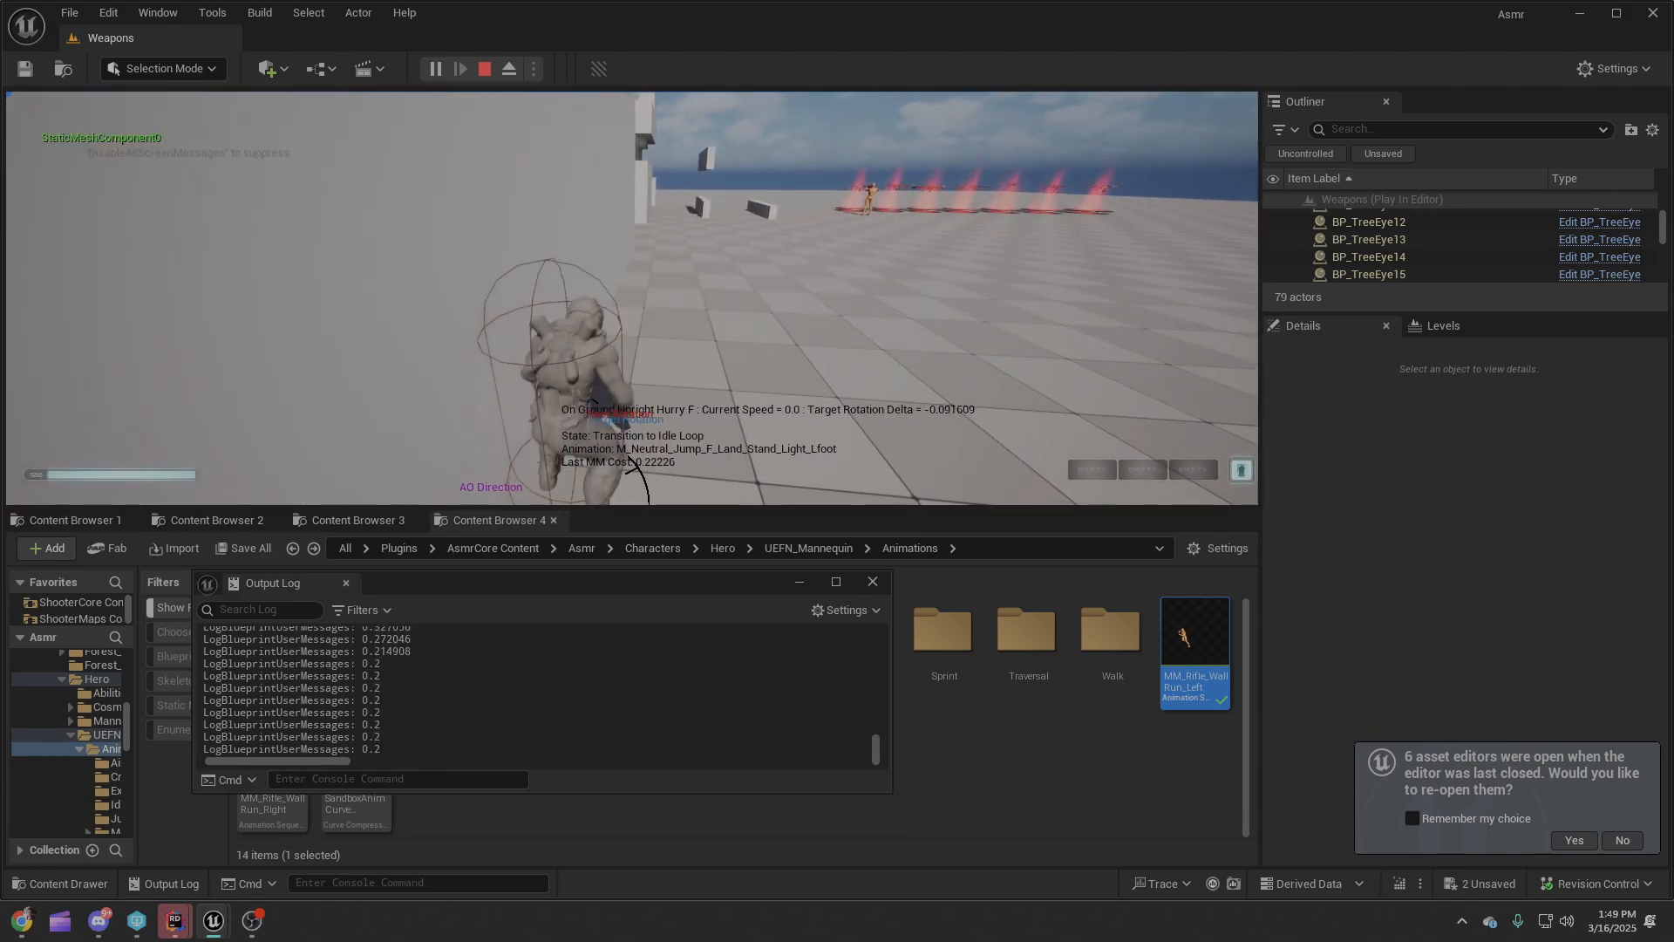
key(space)
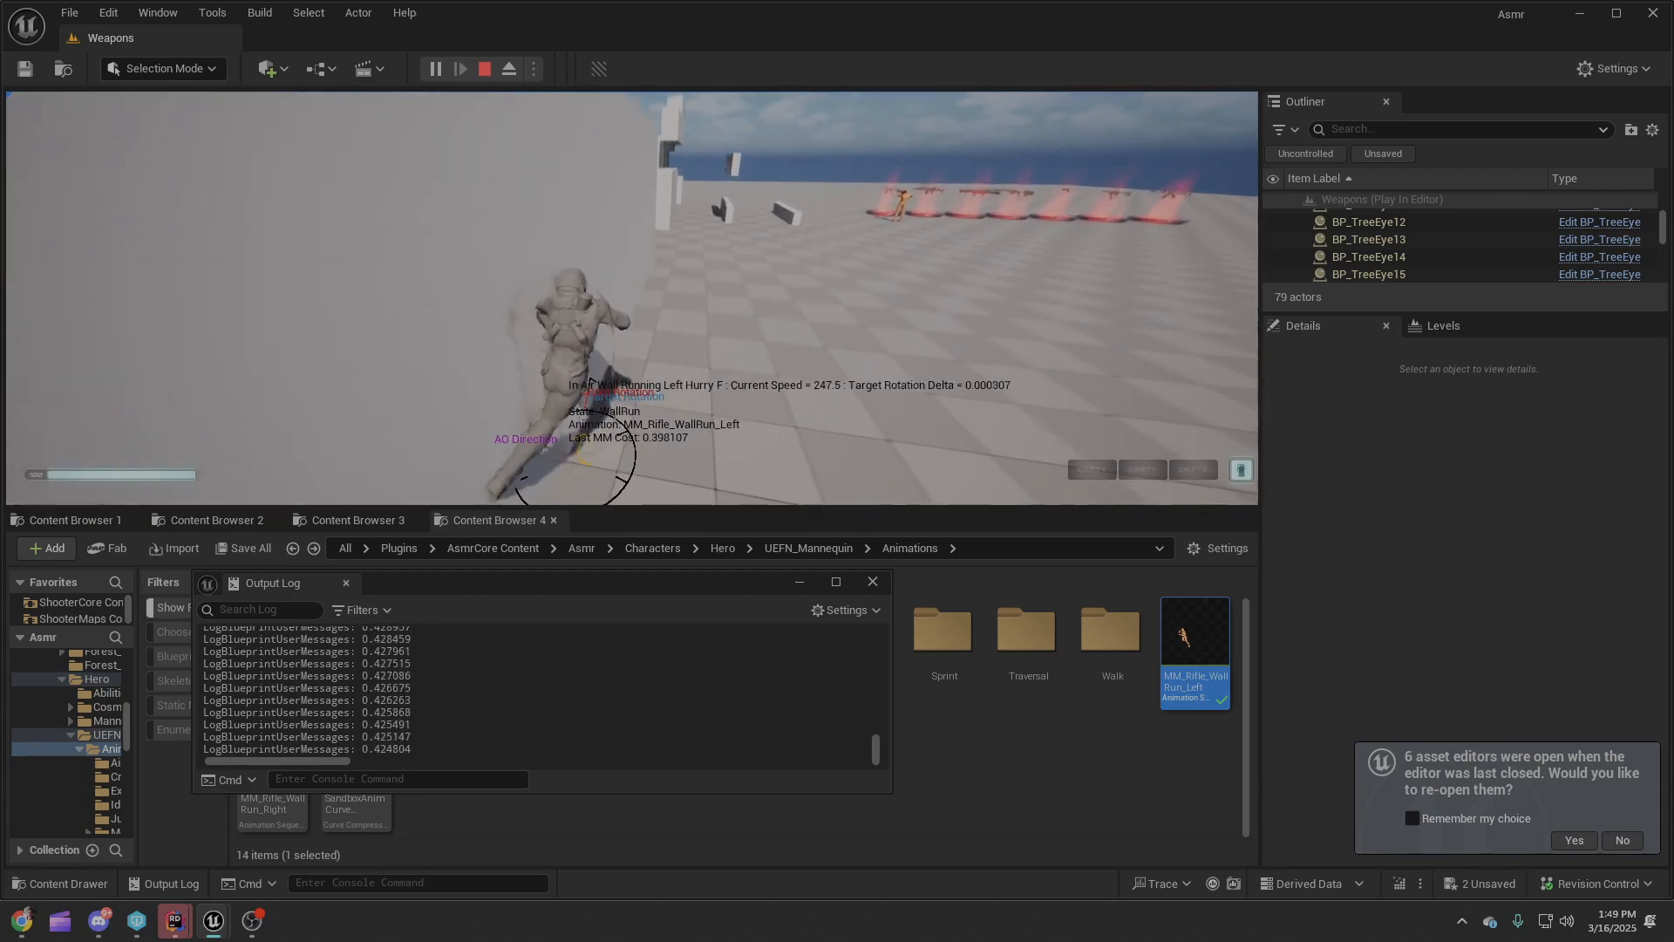
key(space)
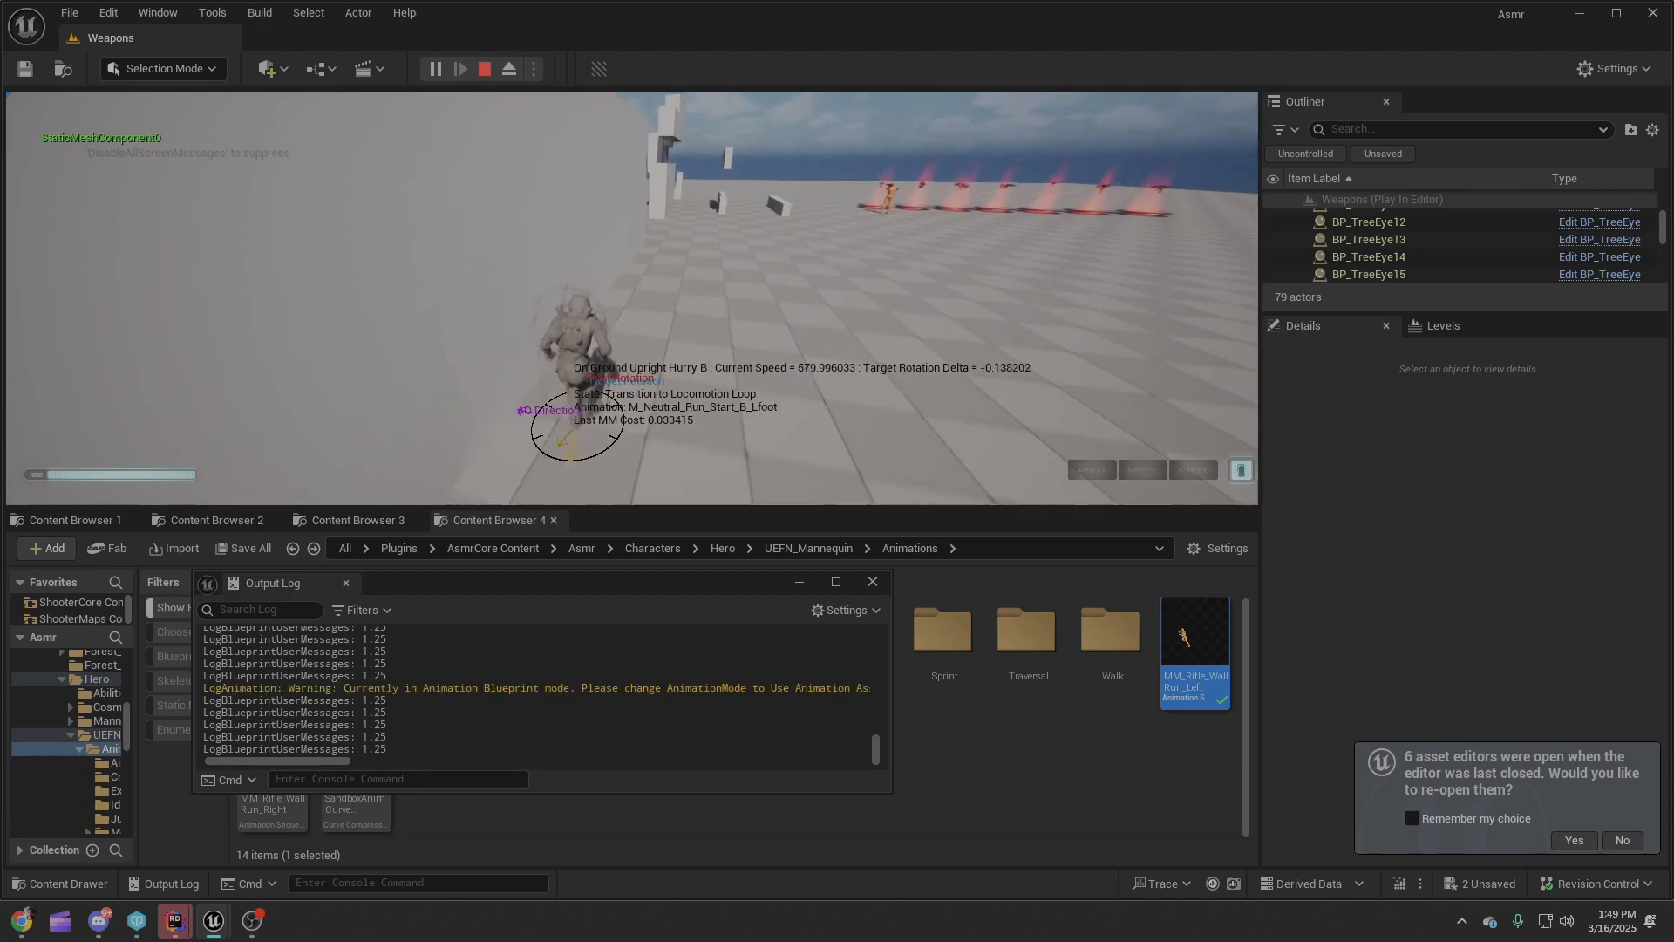
Keep wall-running and jumping along the wall in the play session while comparing the logged play rates with the current speed.
key(space)
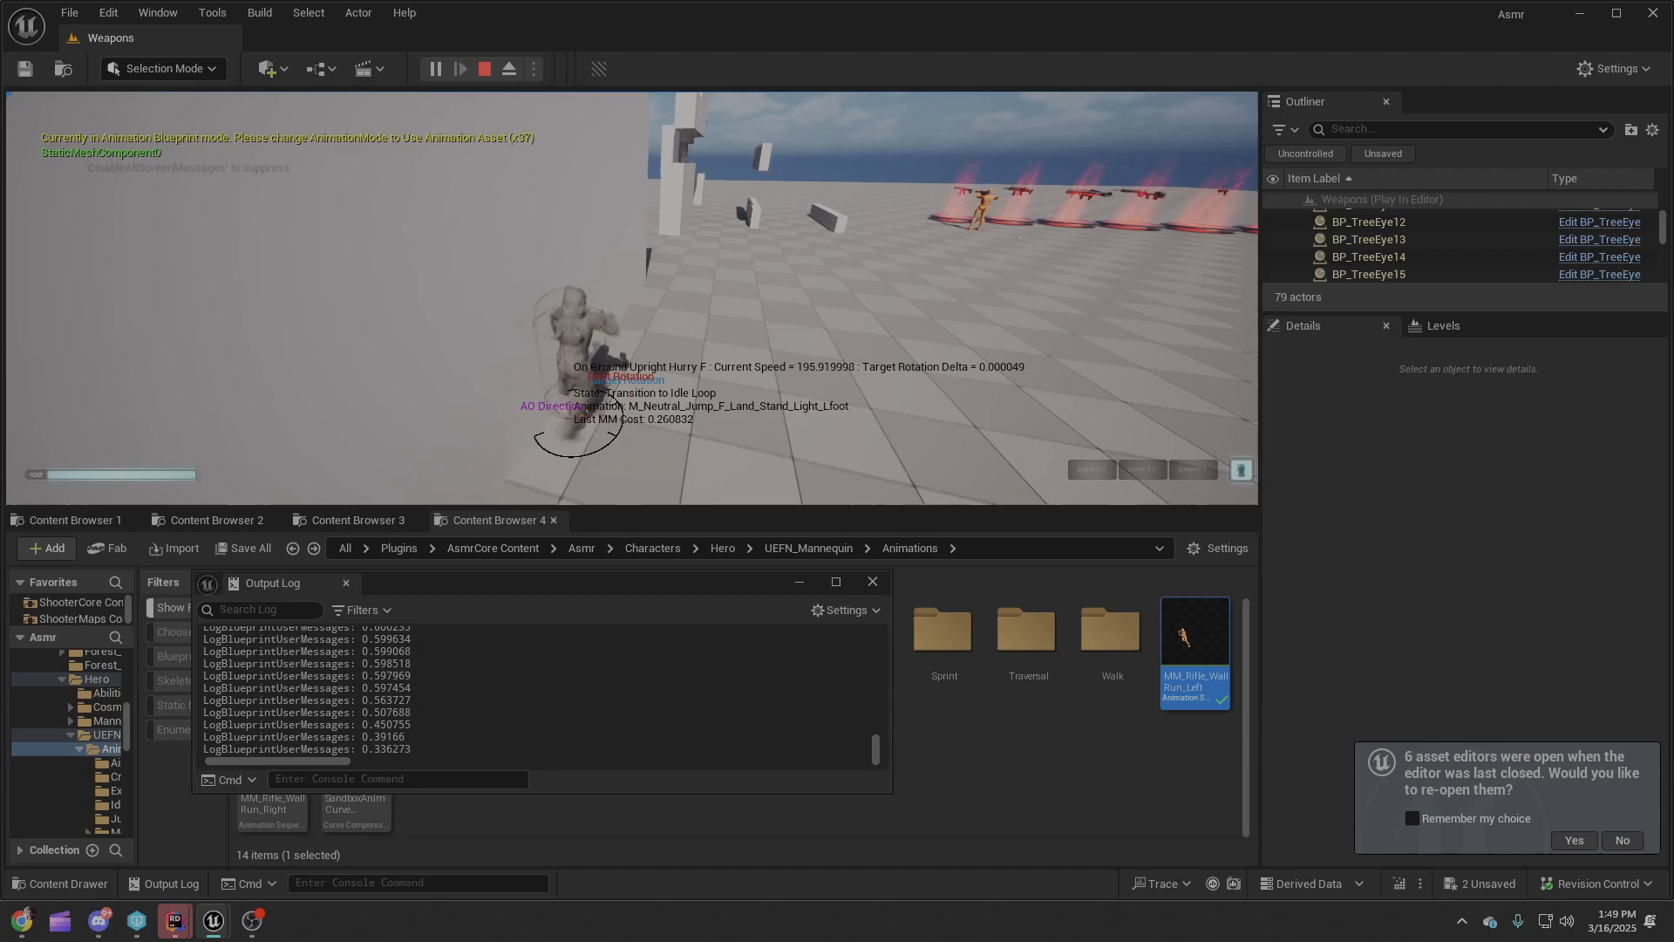
key(space)
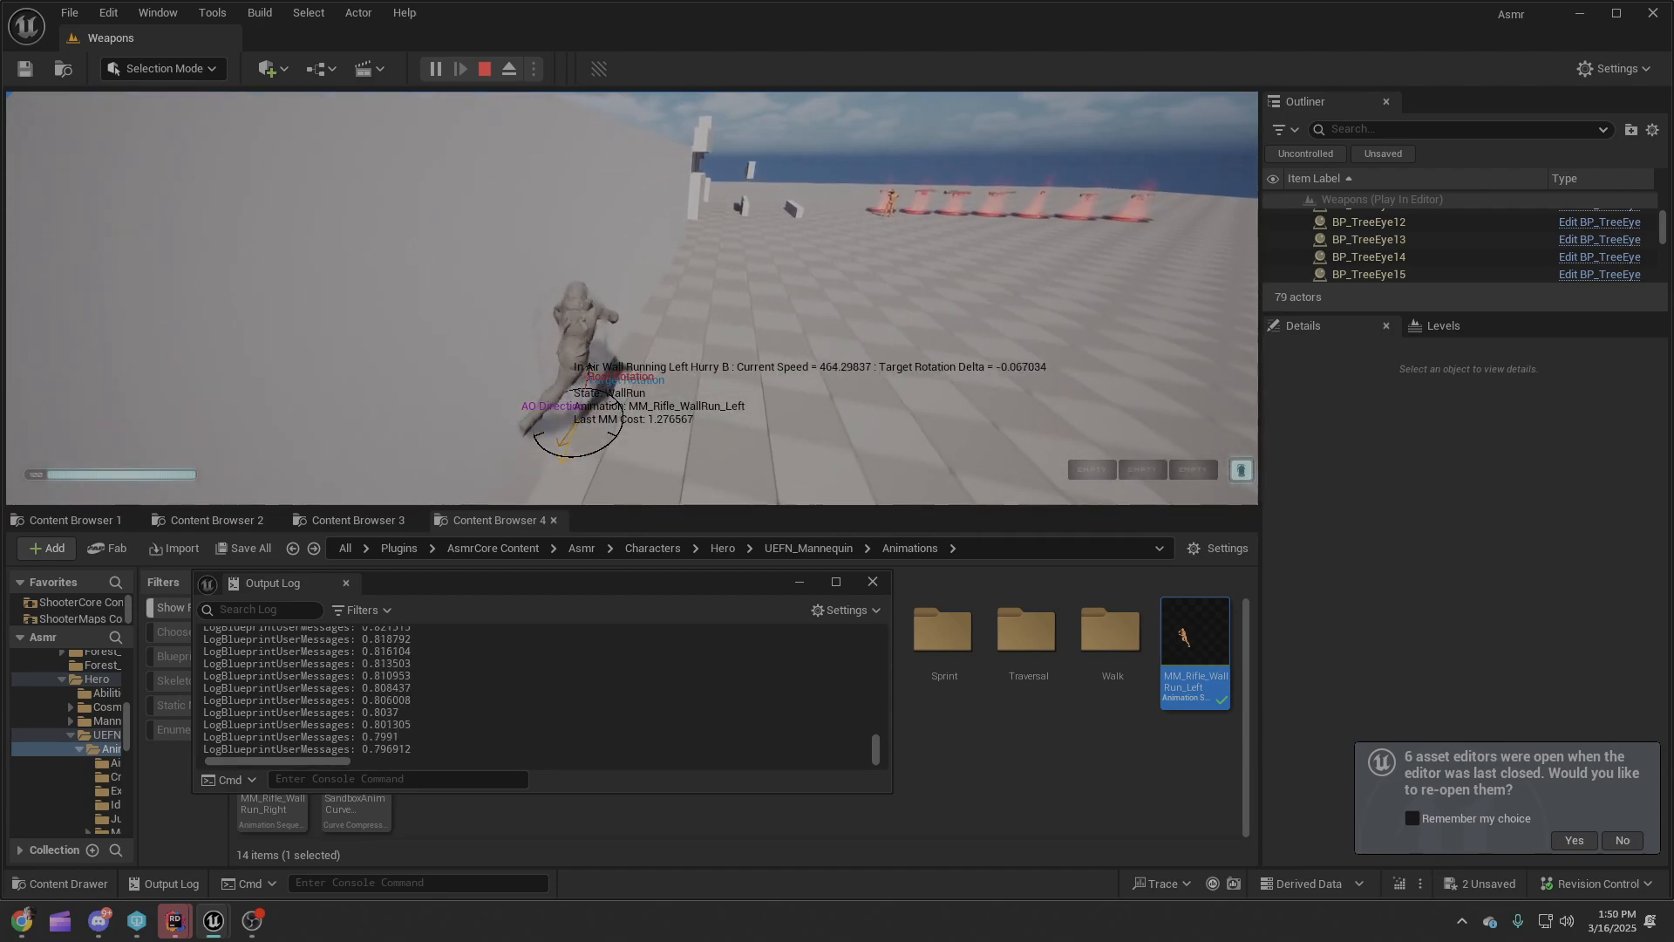
key(s)
key(w)
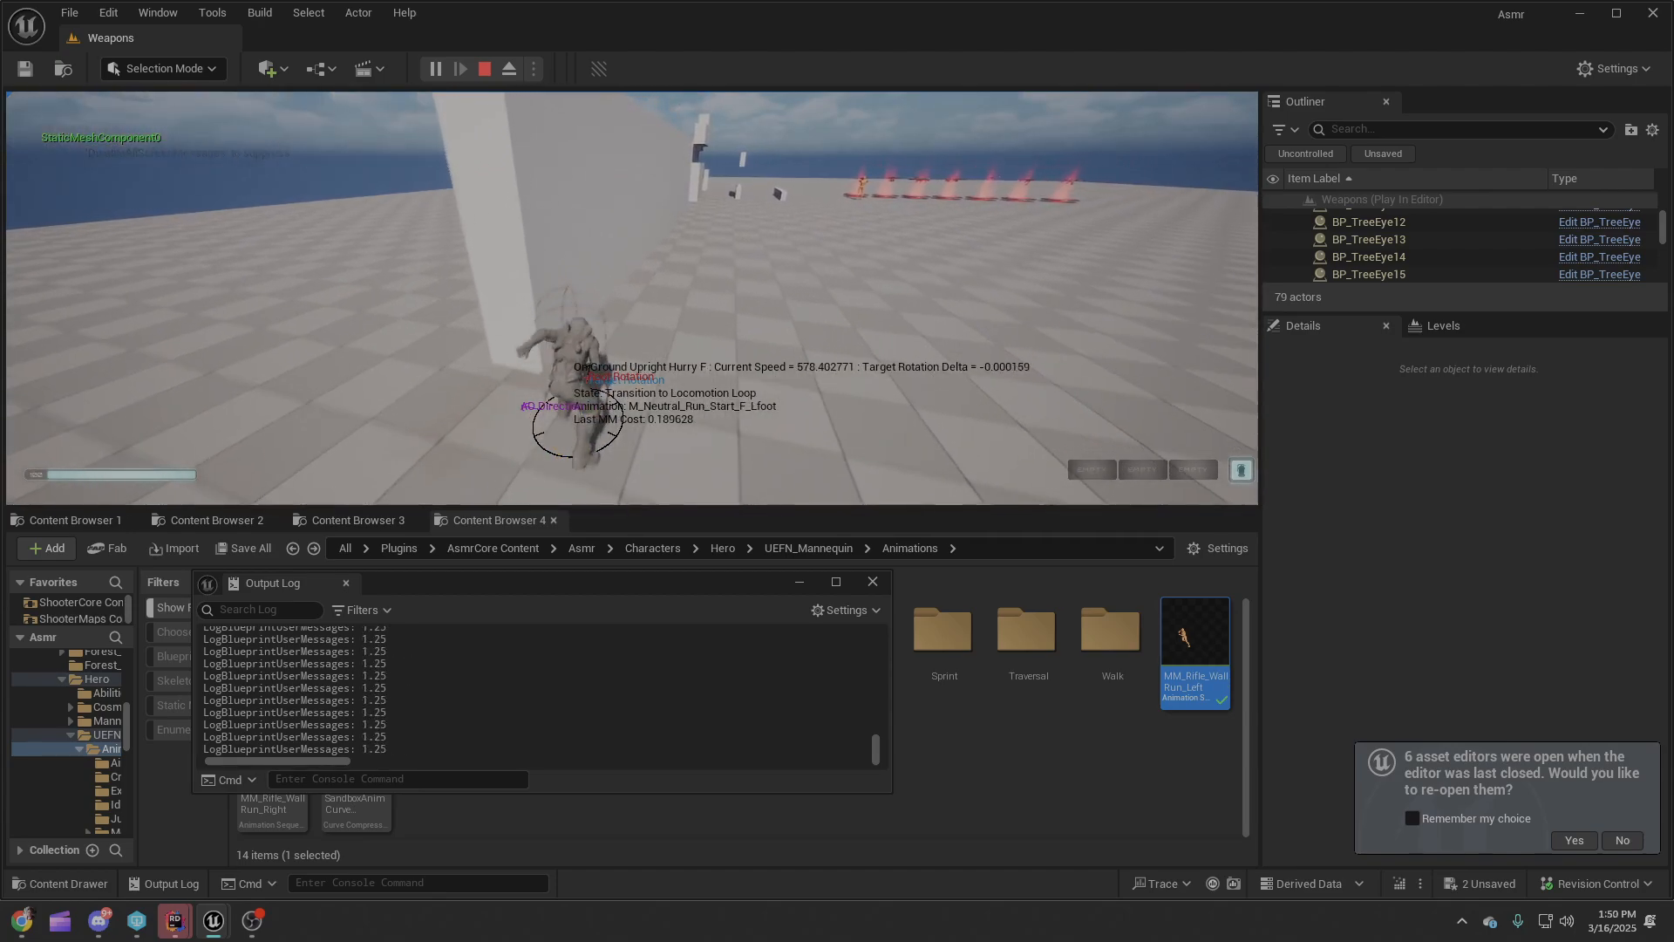
key(w)
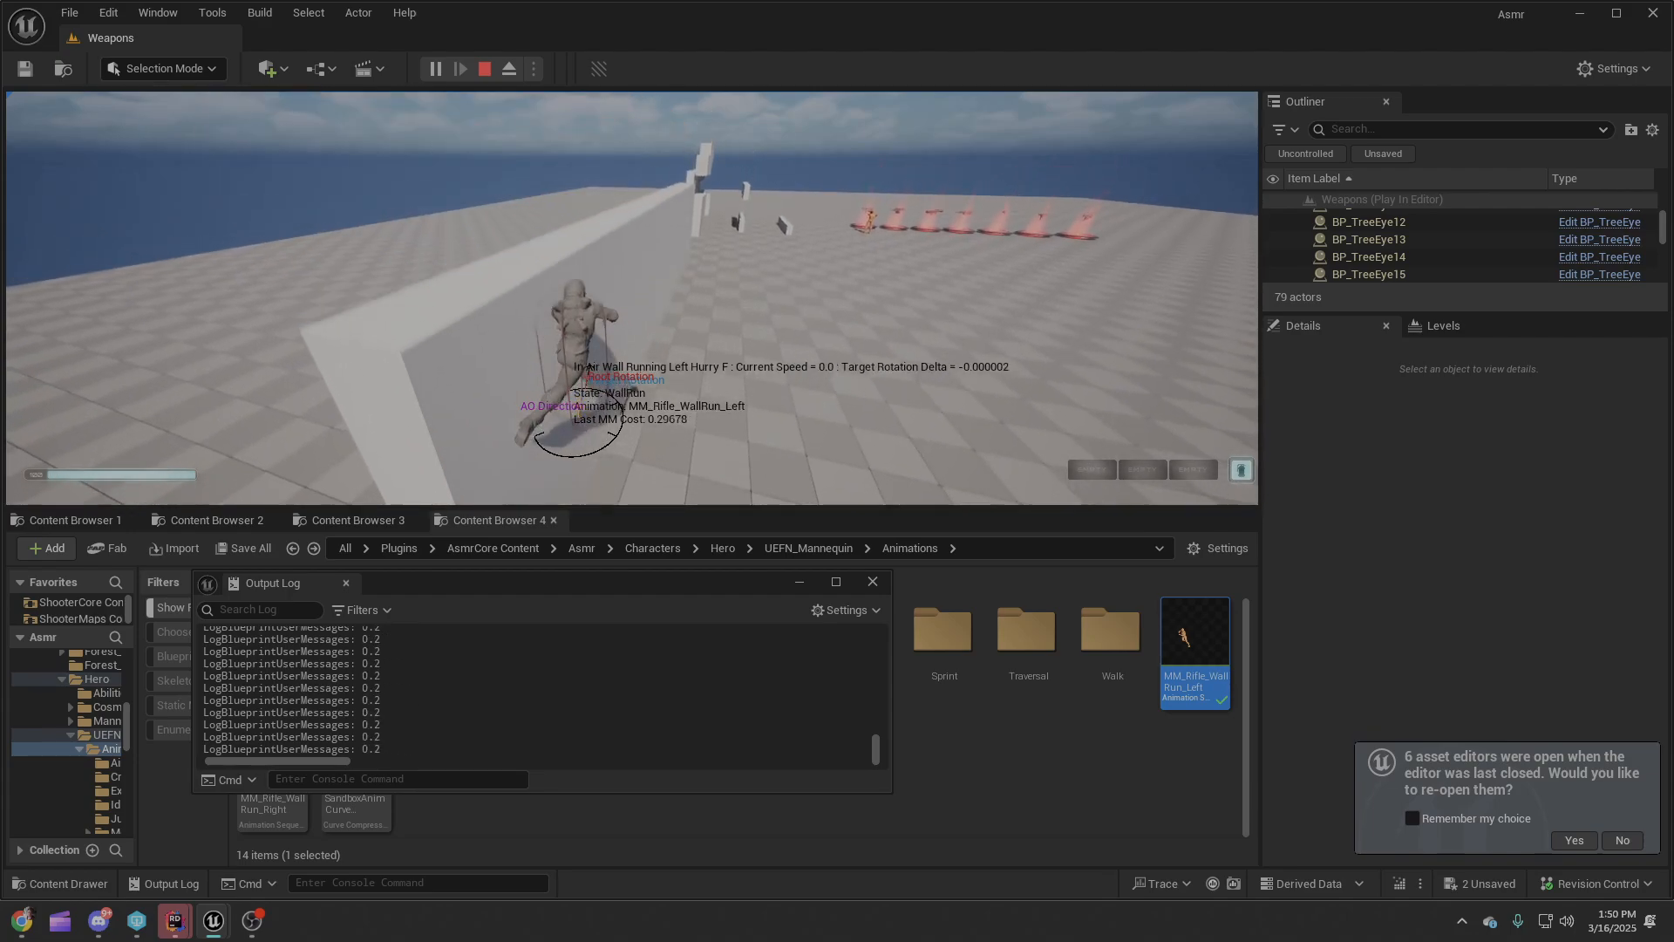
key(space)
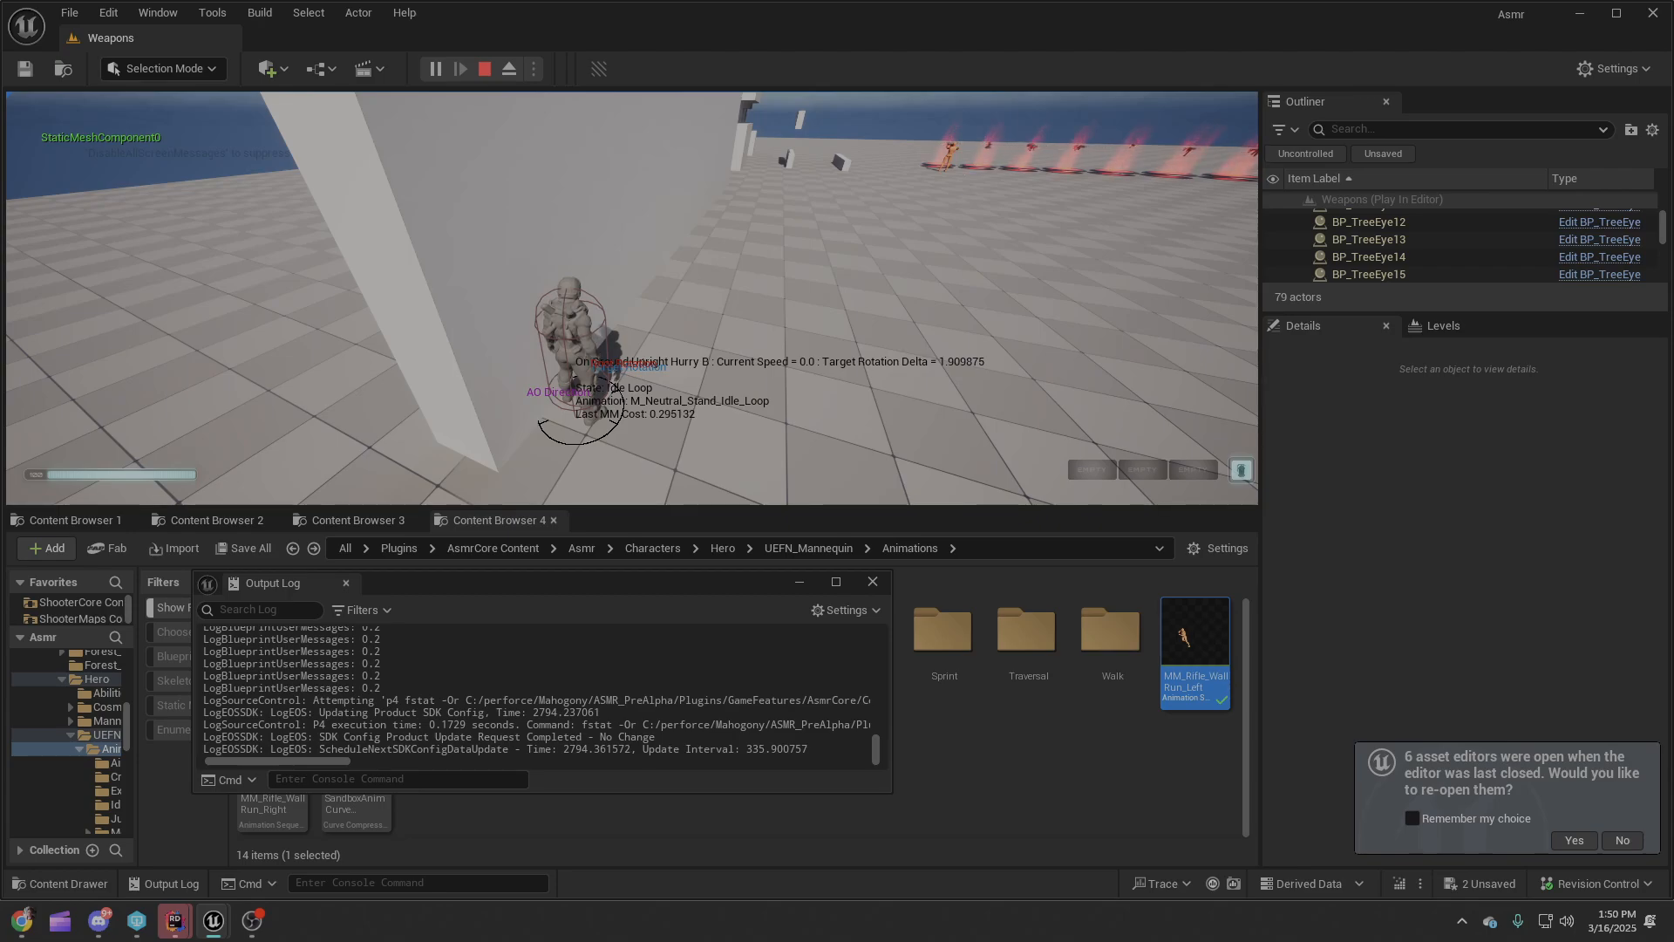
key(w)
key(space)
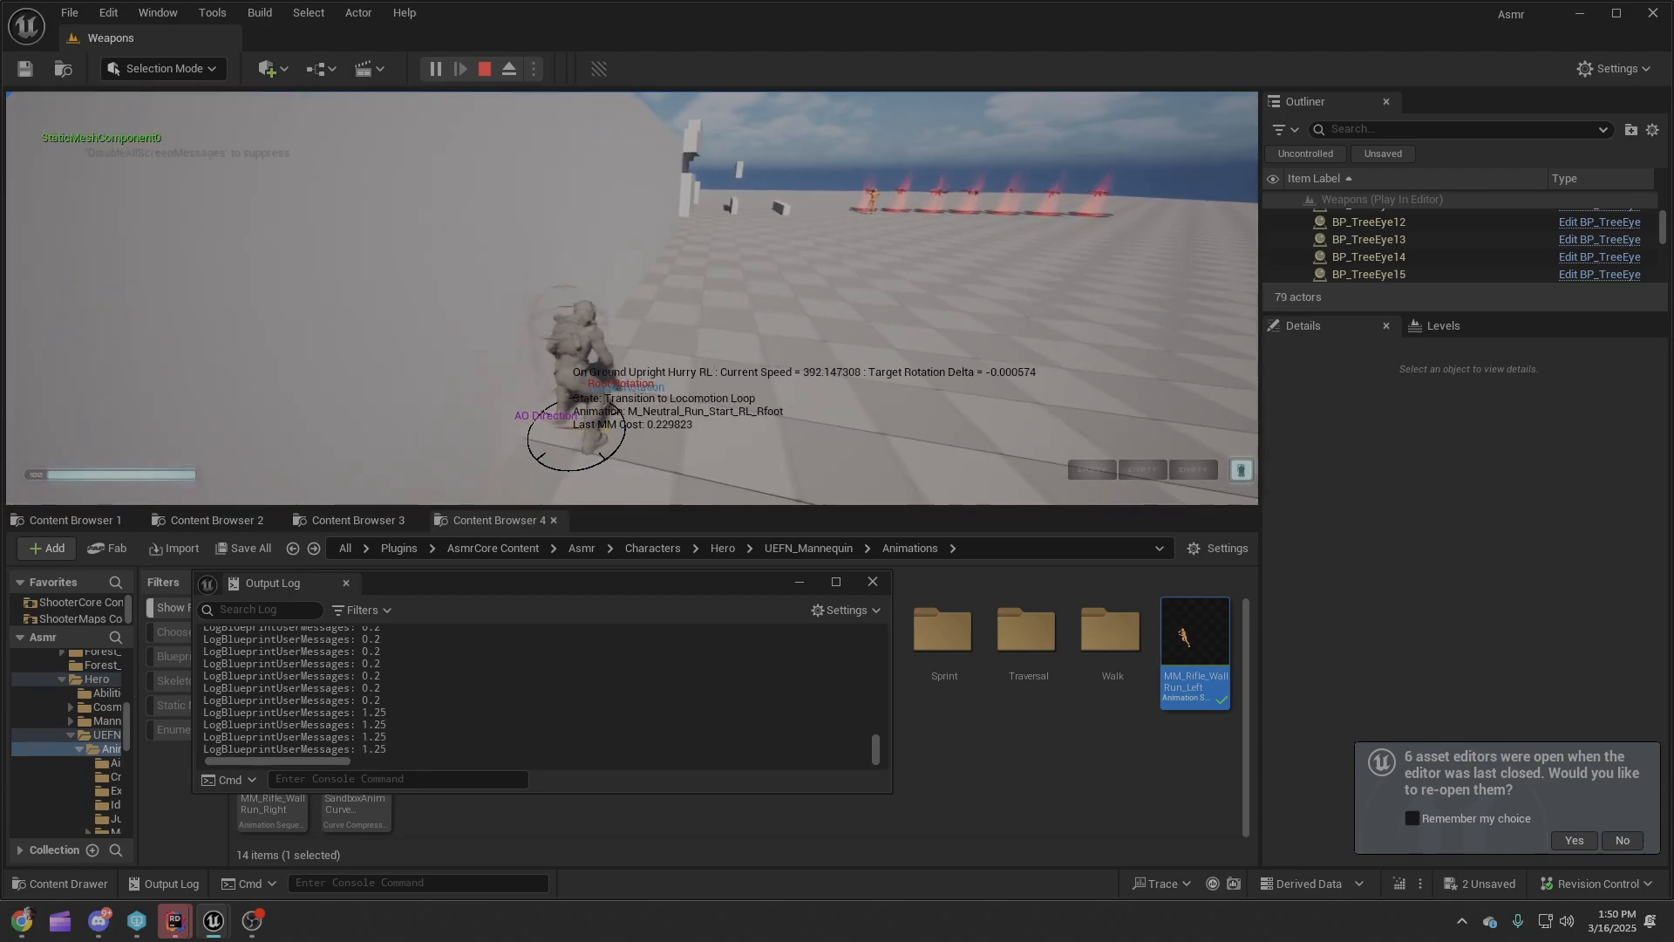
key(space)
key(space)
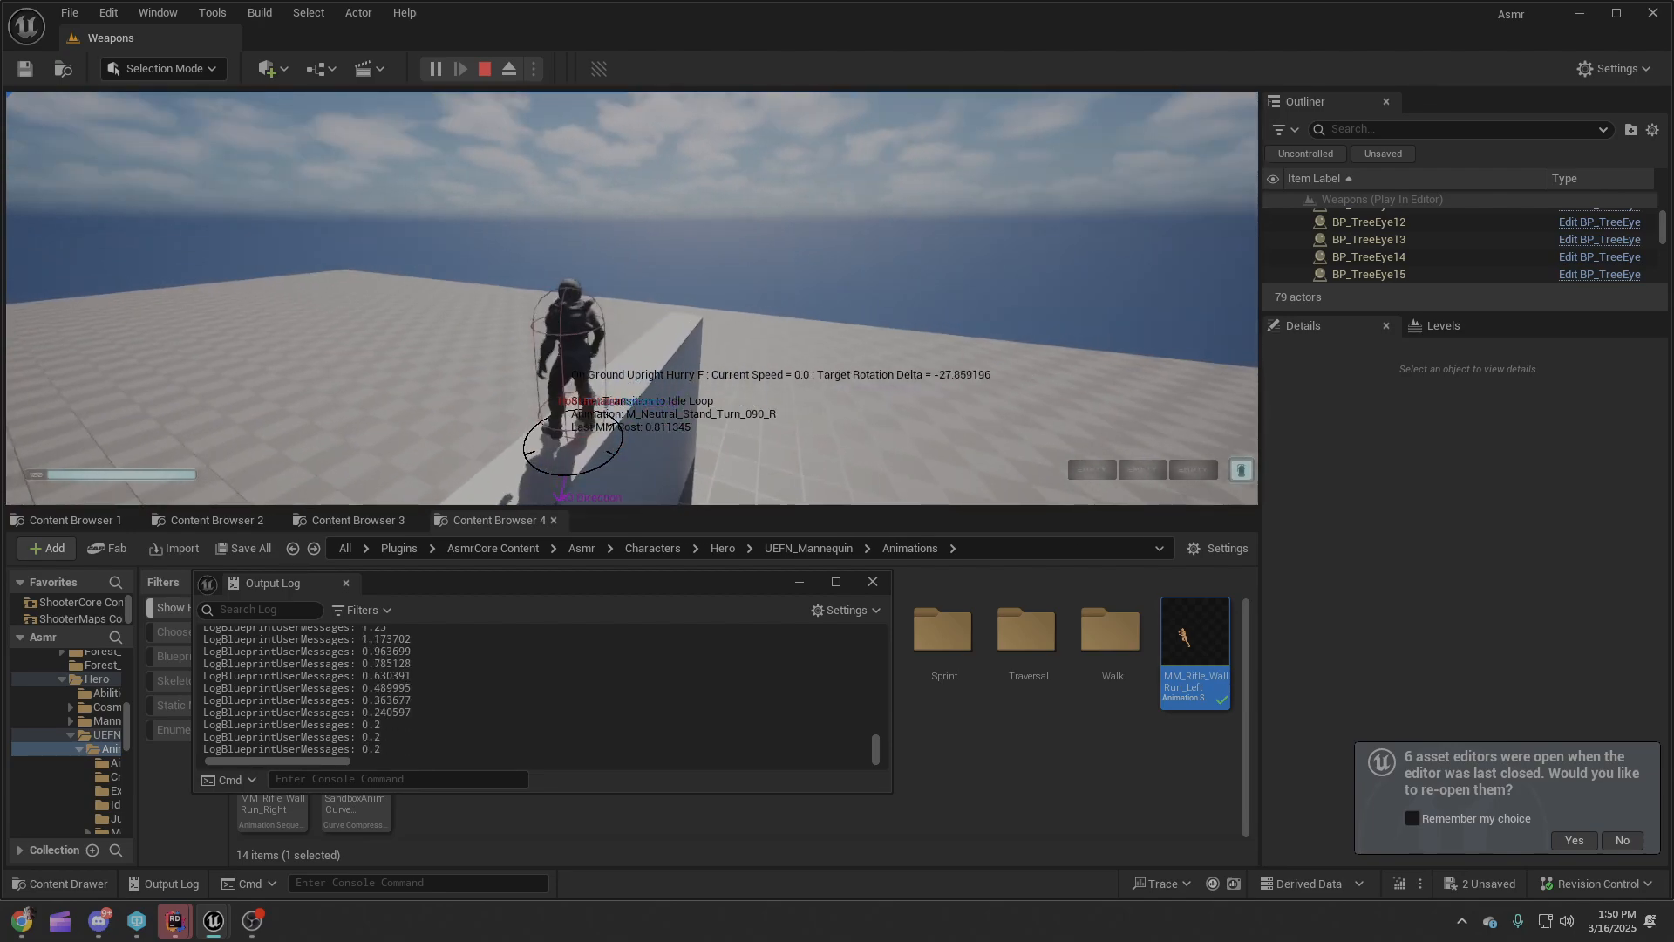
key(space)
Bring the blueprint editor back, raise the fallback Min Dynamic Play Rate on the branch's False path, and review the Clamp and Lerp nodes.
key(shift+F1)
key(alt+Tab)
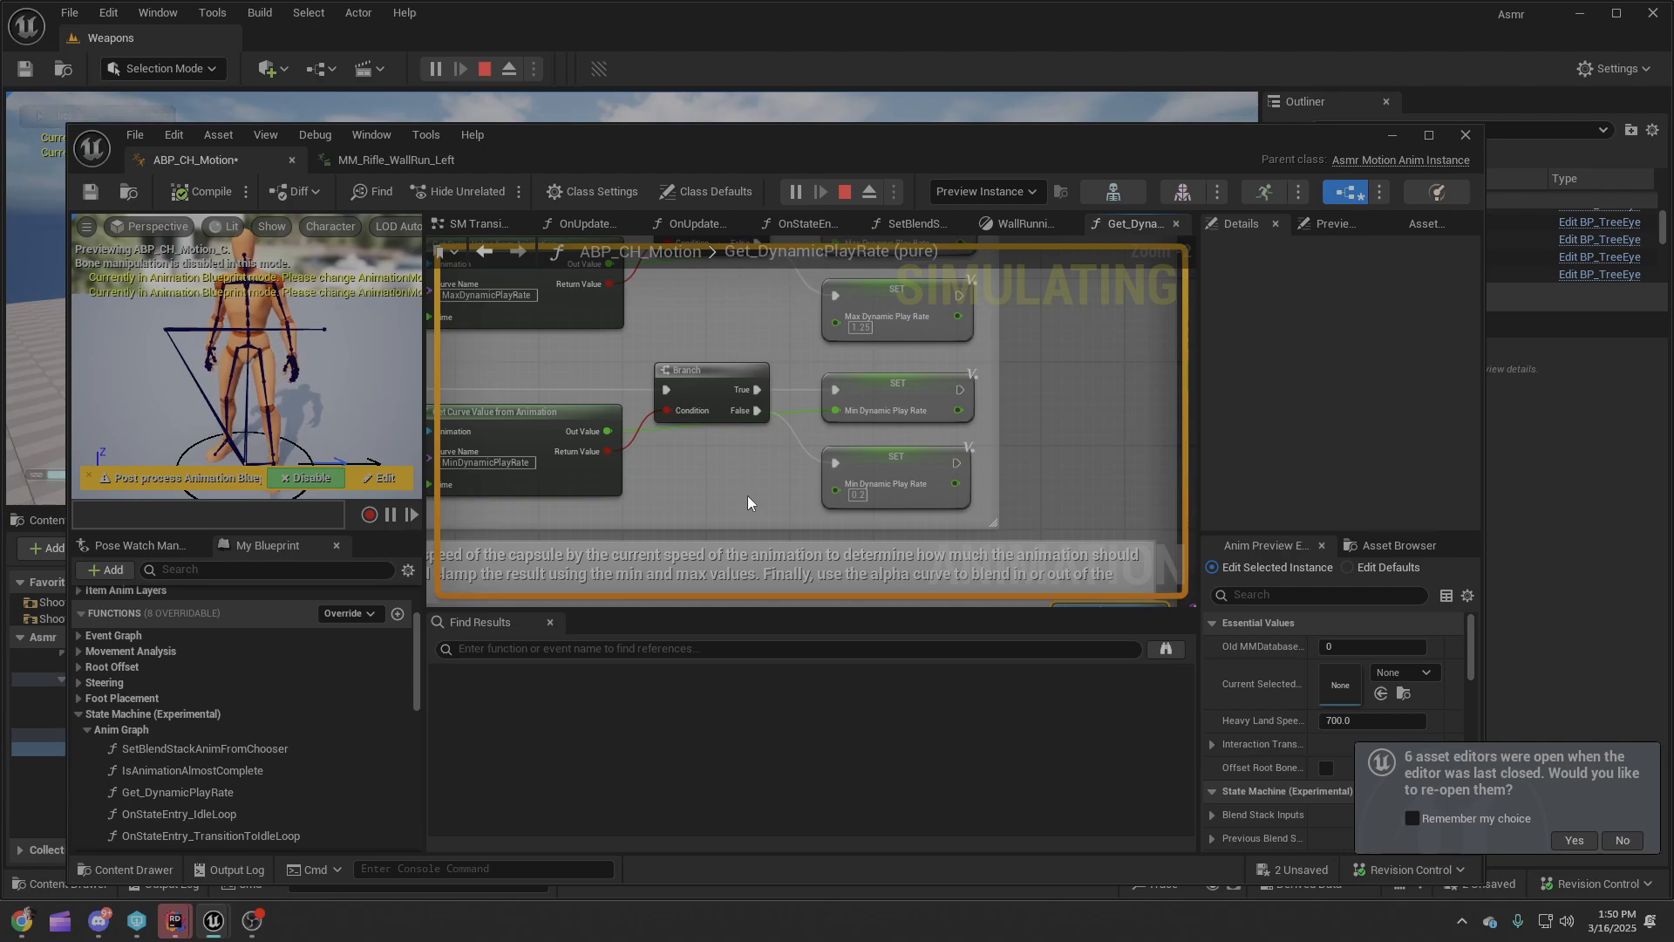
right_drag(748, 503, 654, 524)
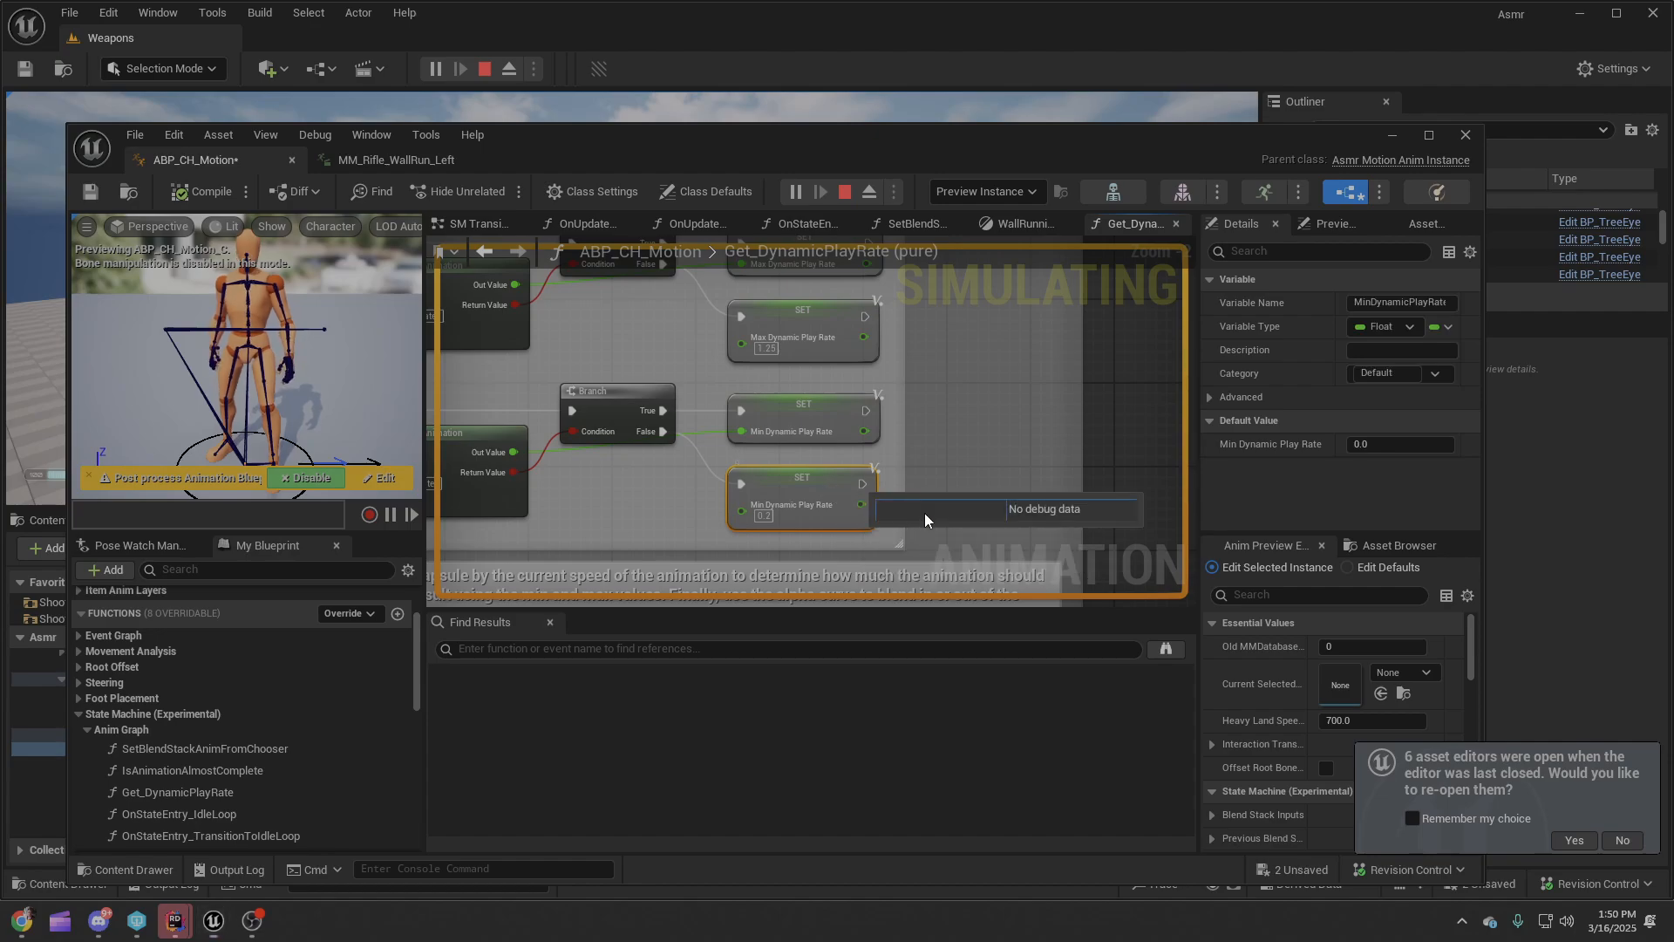
click(765, 515)
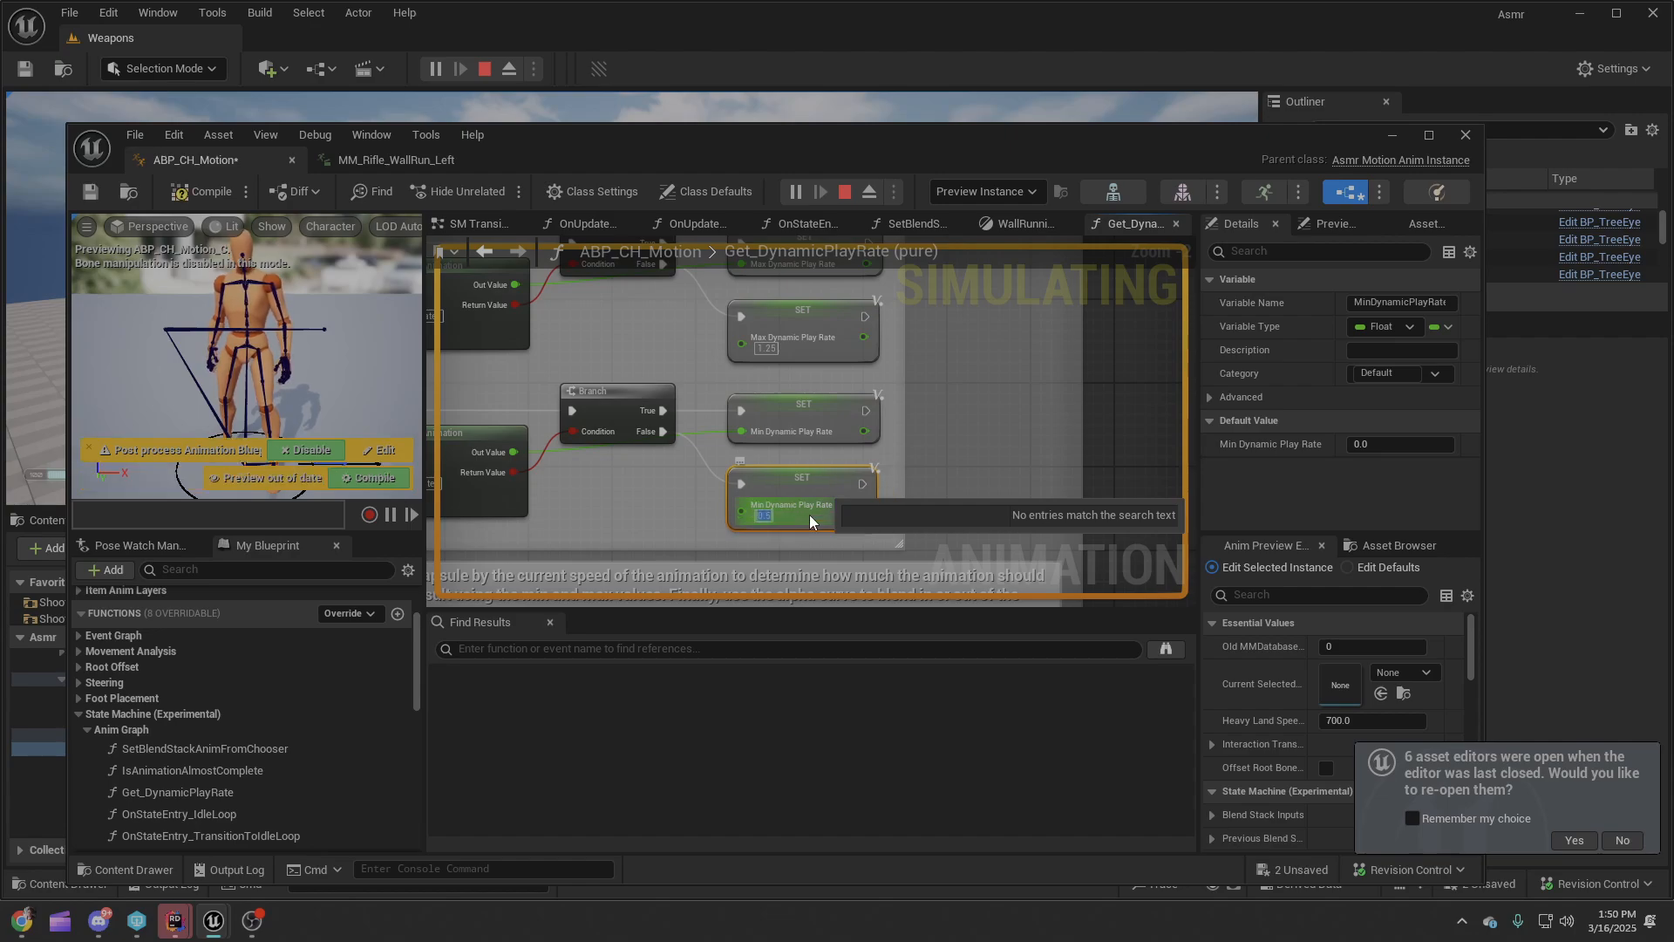
right_drag(1005, 449, 916, 483)
drag(785, 139, 775, 136)
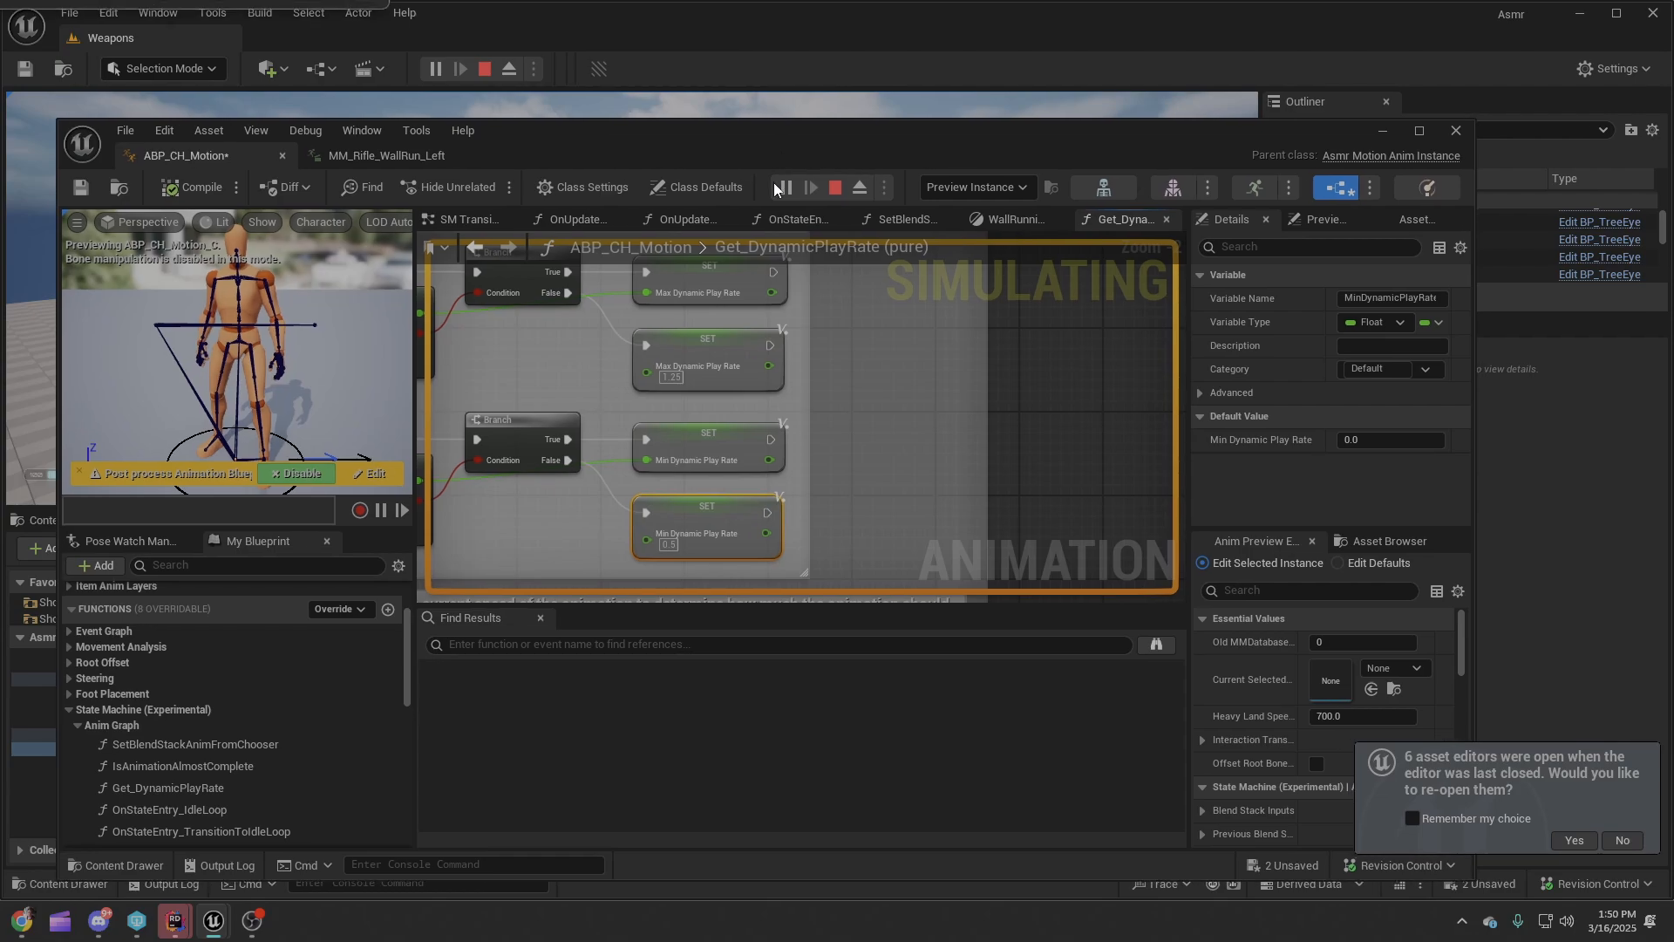
scroll(832, 340, down, 5)
scroll(777, 393, up, 5)
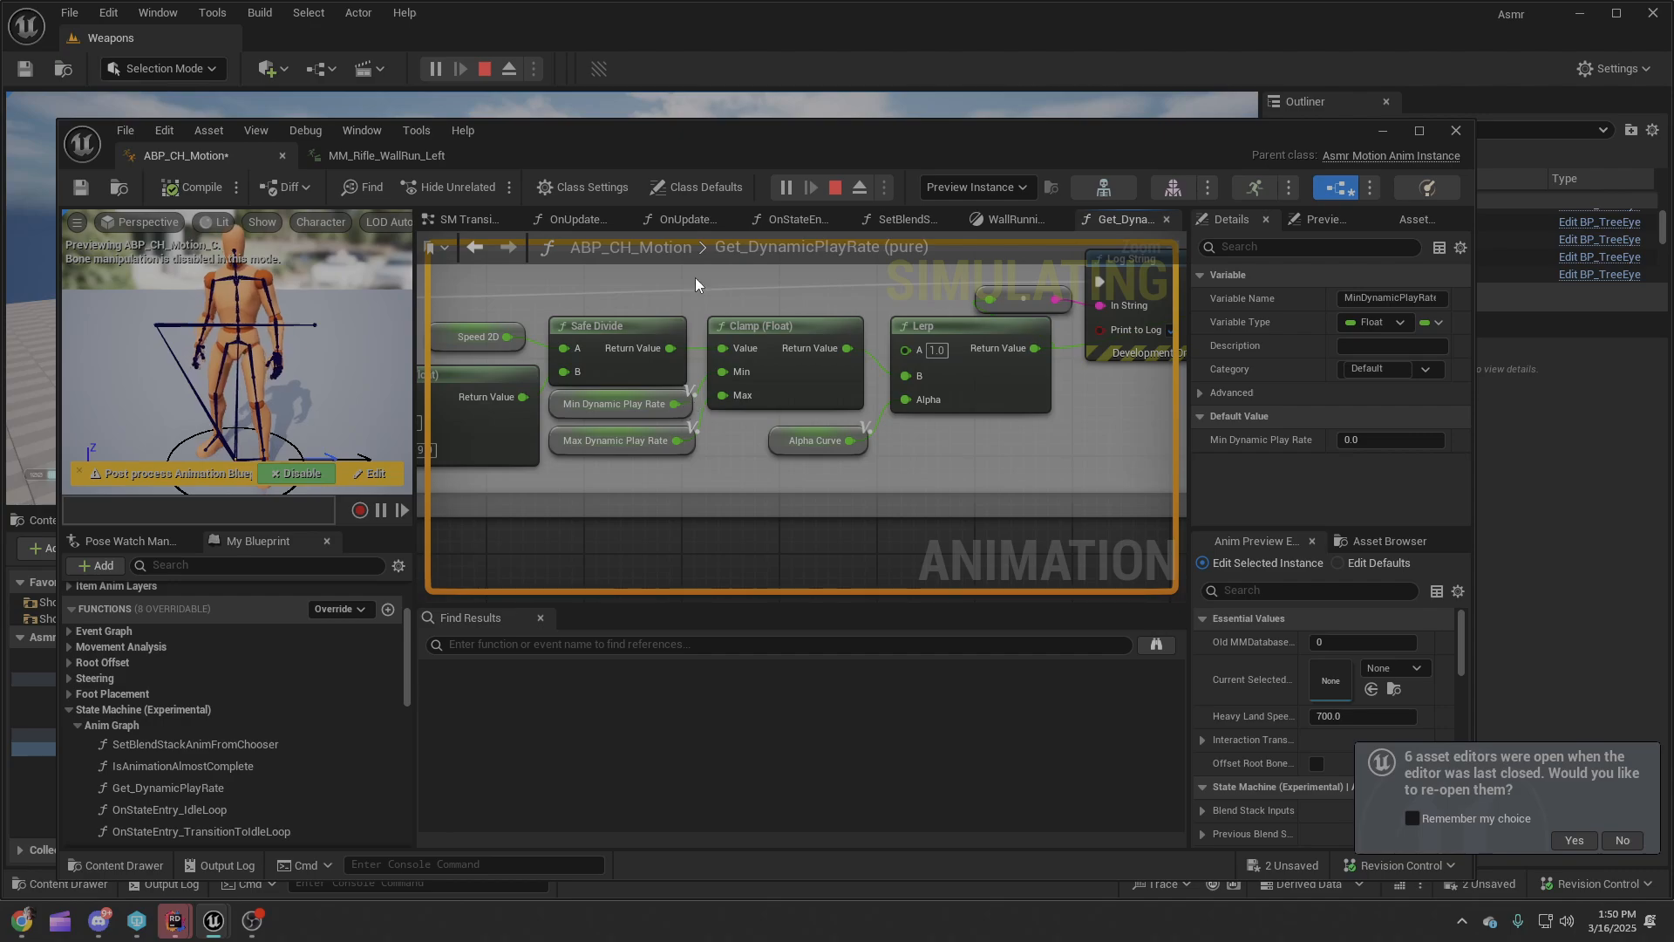
right_drag(694, 278, 742, 349)
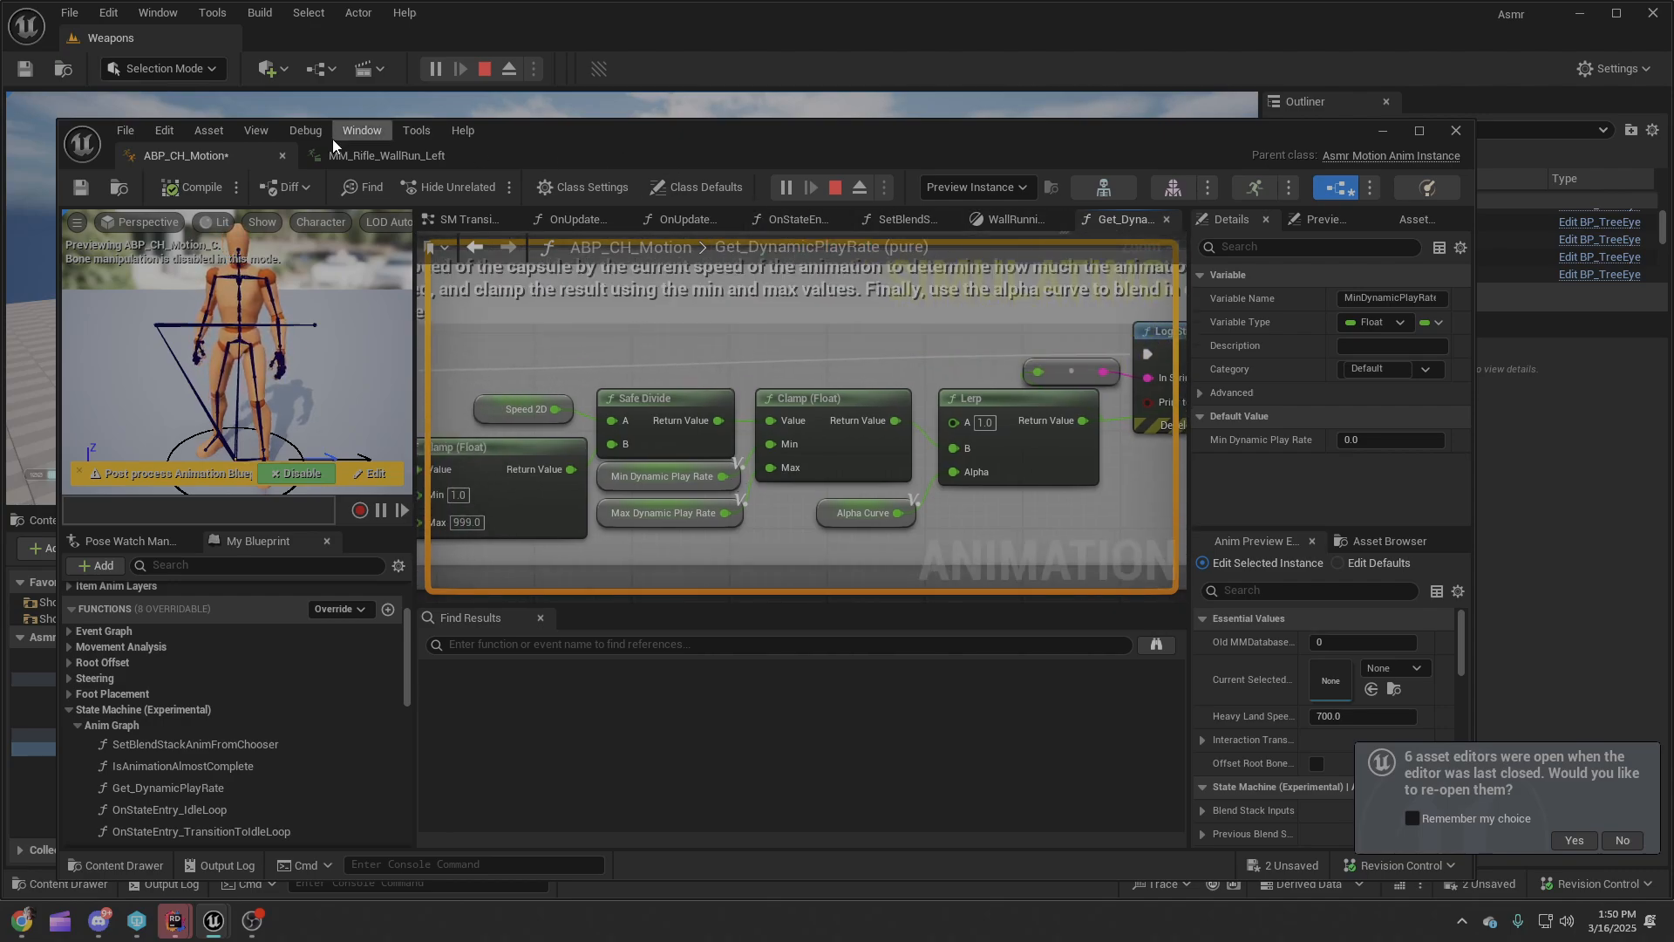
Copy the Enable_PlayRateWarping curve from the MM_Rifle_WallRun_Left animation's timeline.
click(373, 157)
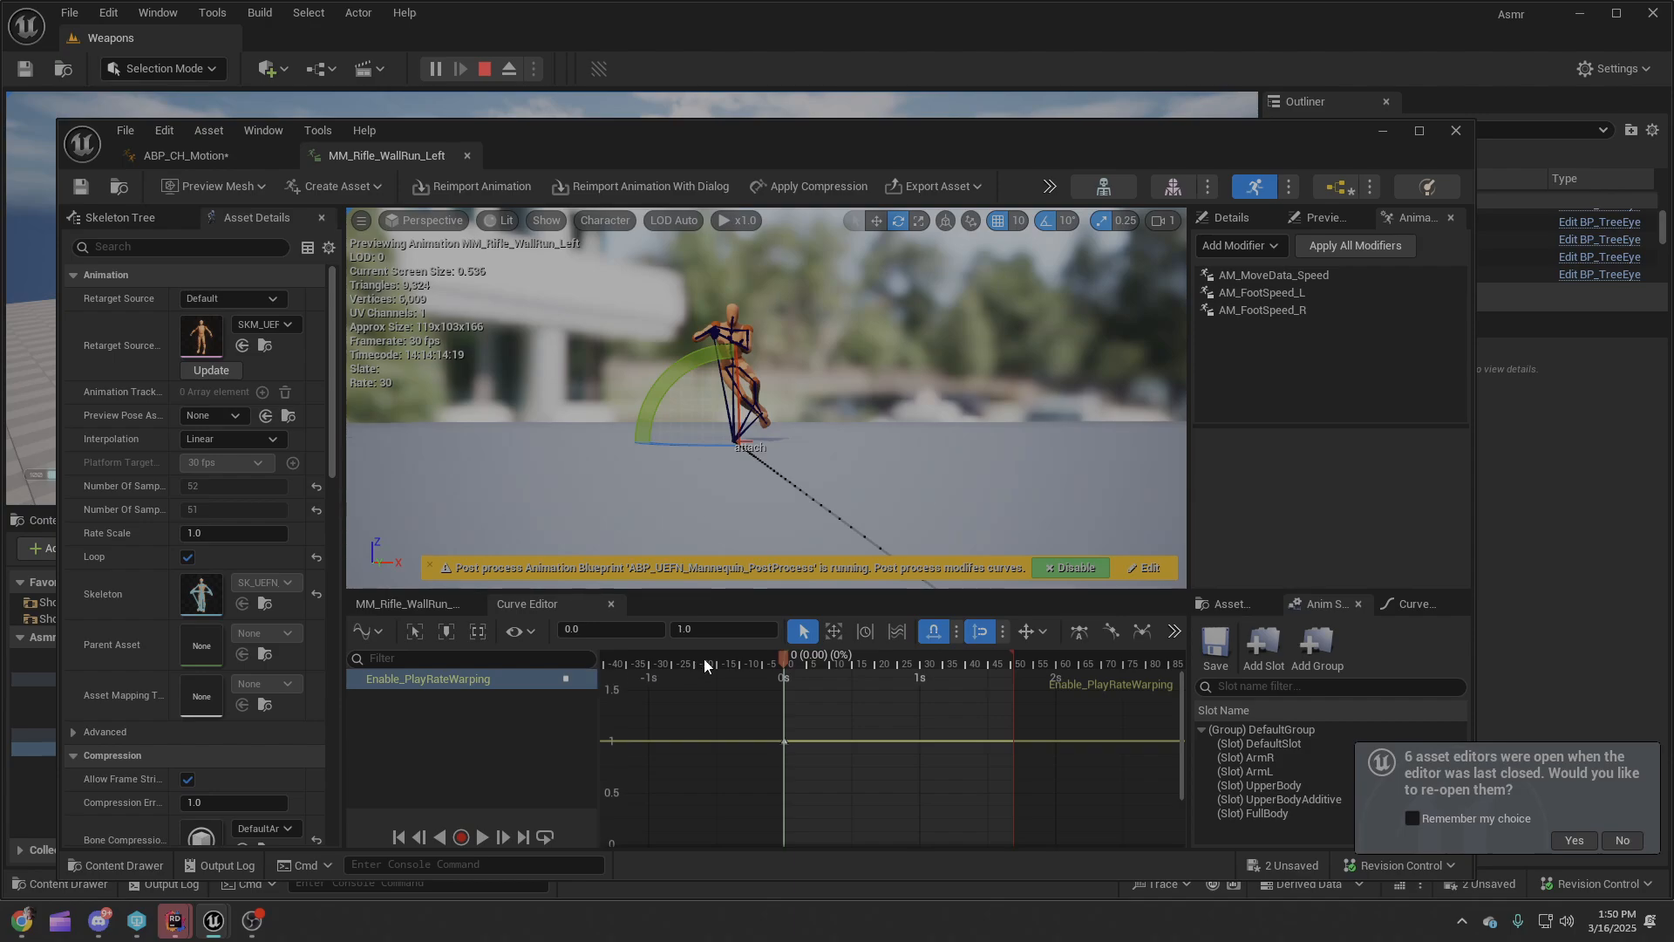
right_click(448, 685)
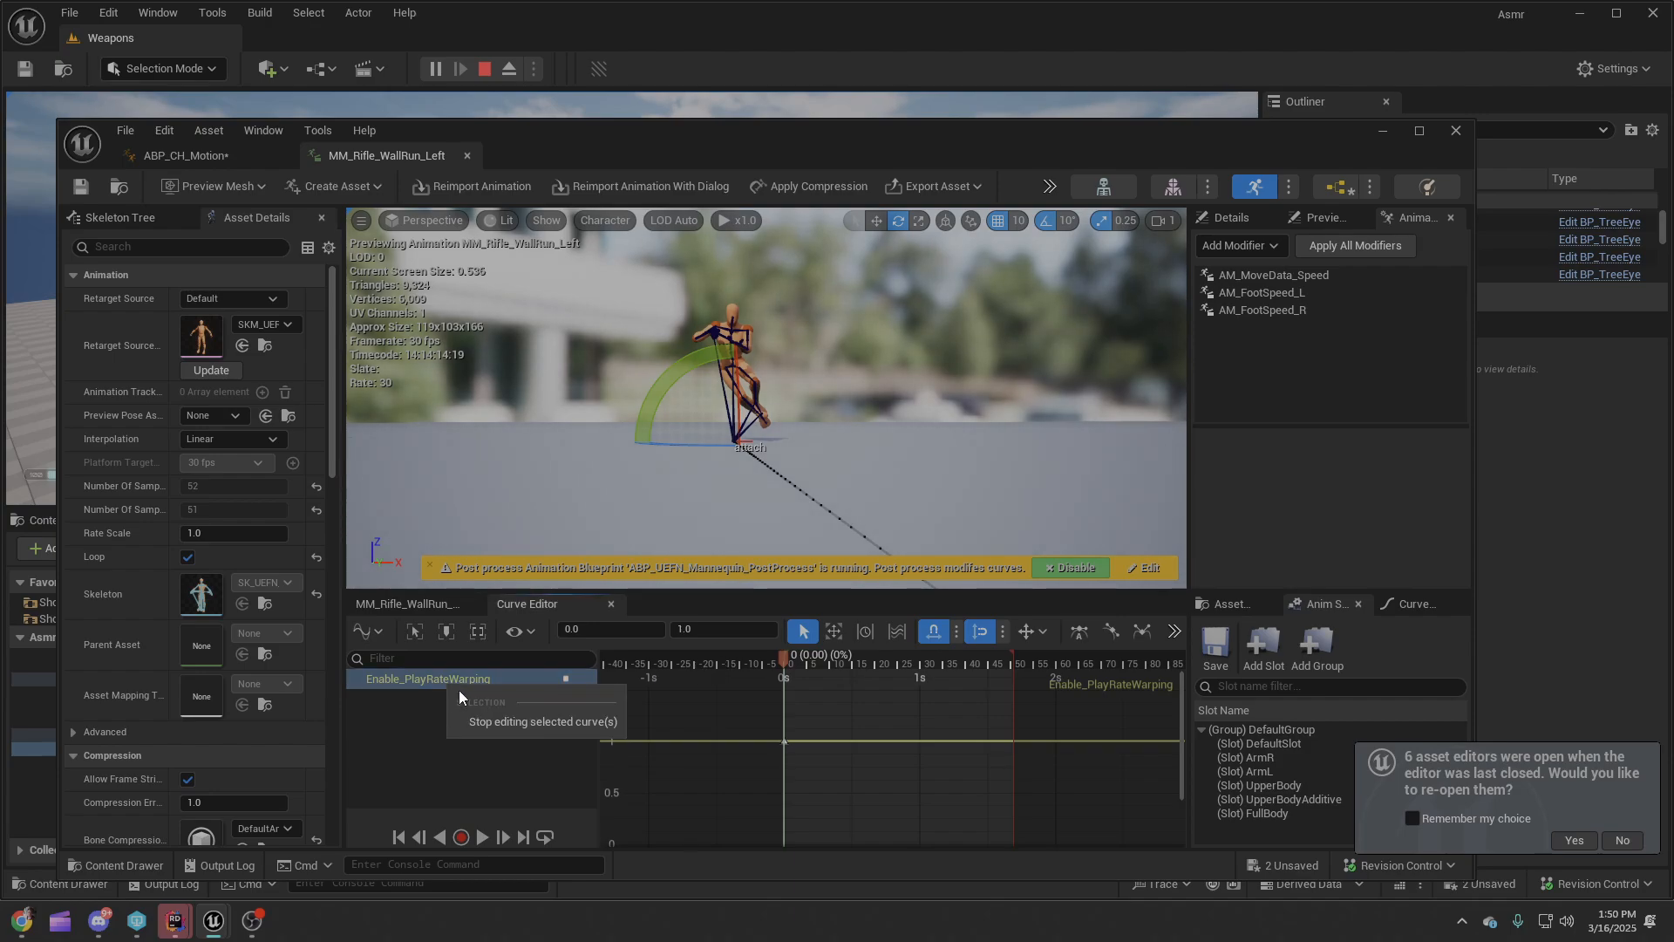
click(407, 716)
click(410, 605)
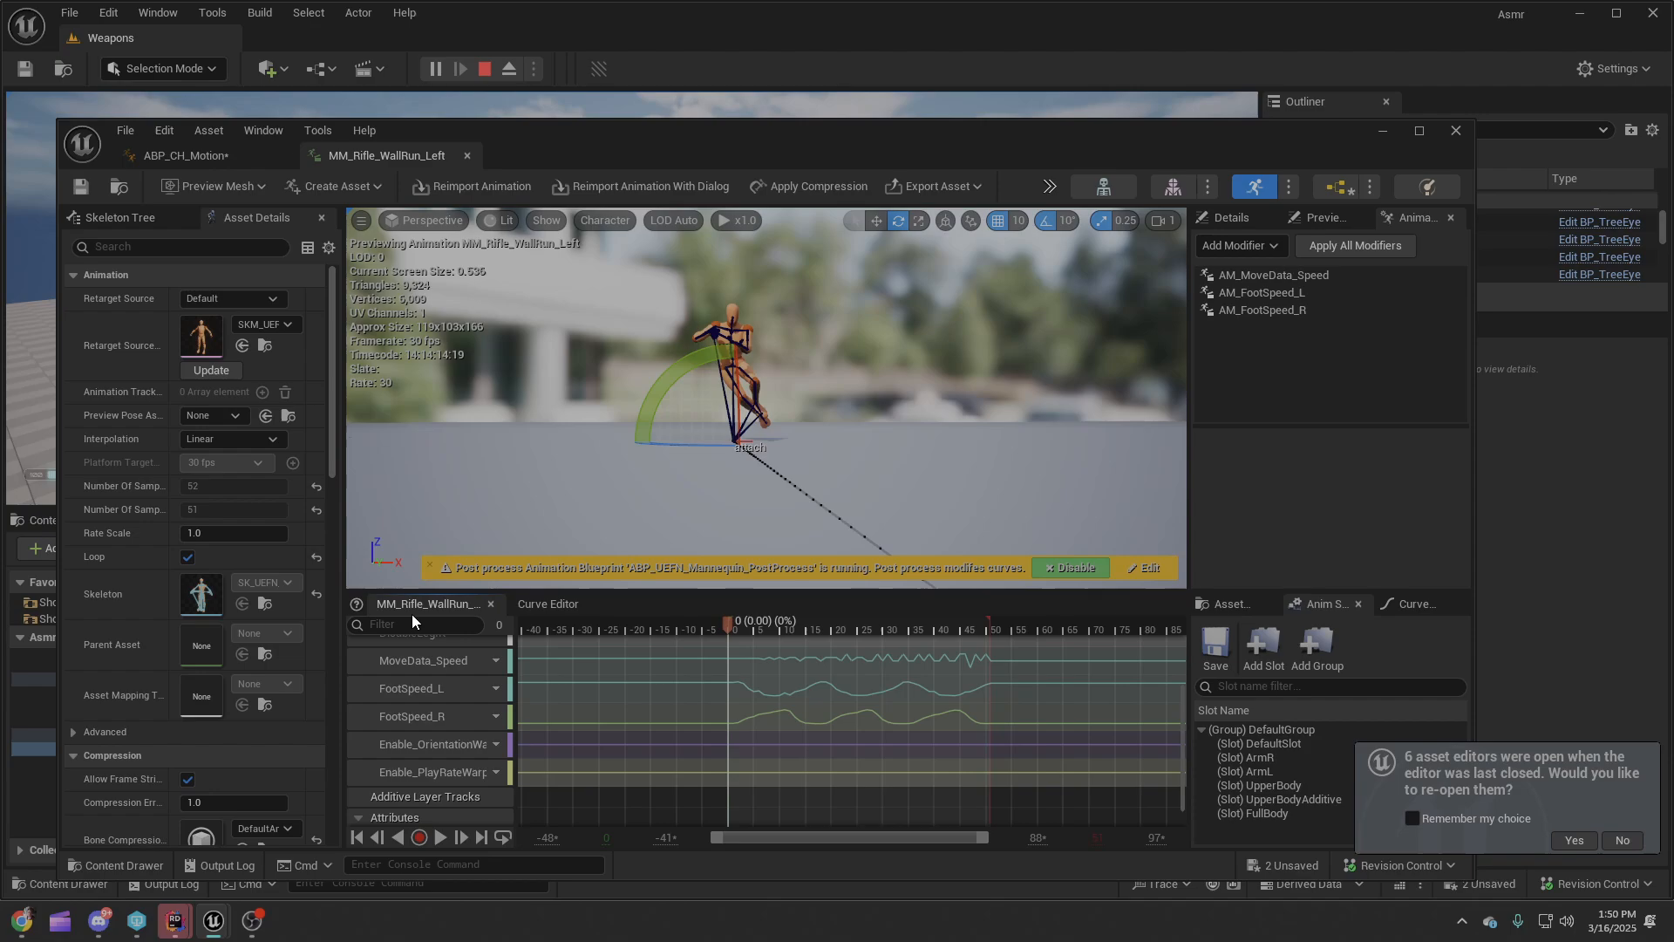
click(446, 773)
Move the asset editor aside, close the Output Log, and open the MM_Rifle_WallRun_Right animation.
drag(788, 143, 0, 0)
click(873, 582)
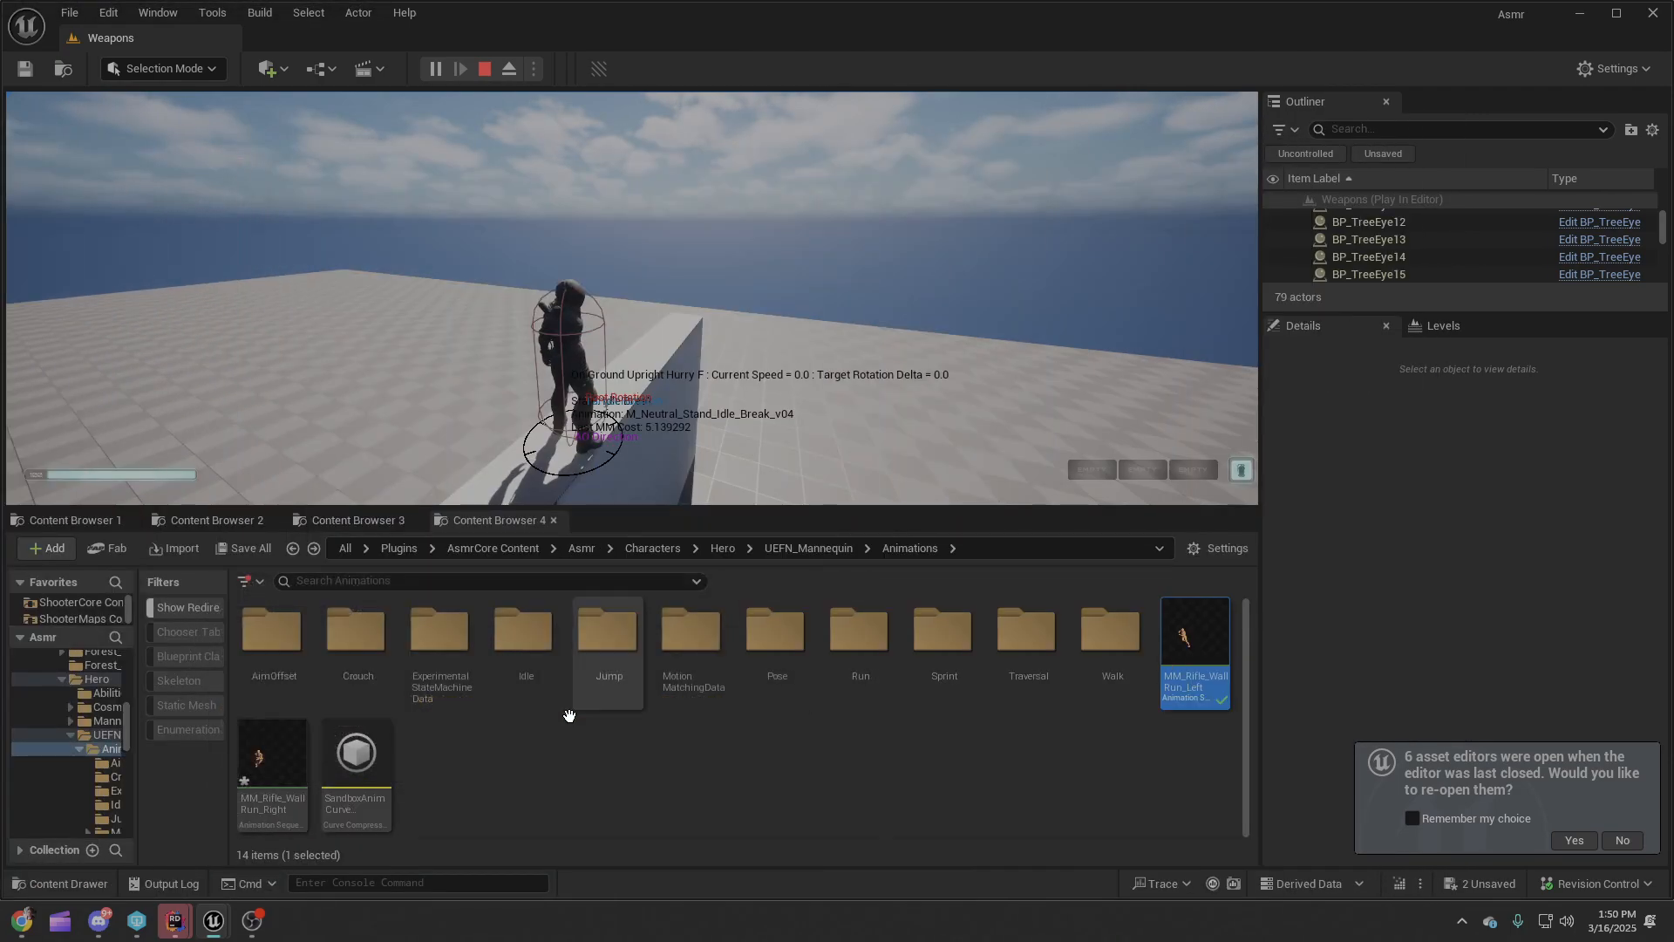
click(258, 768)
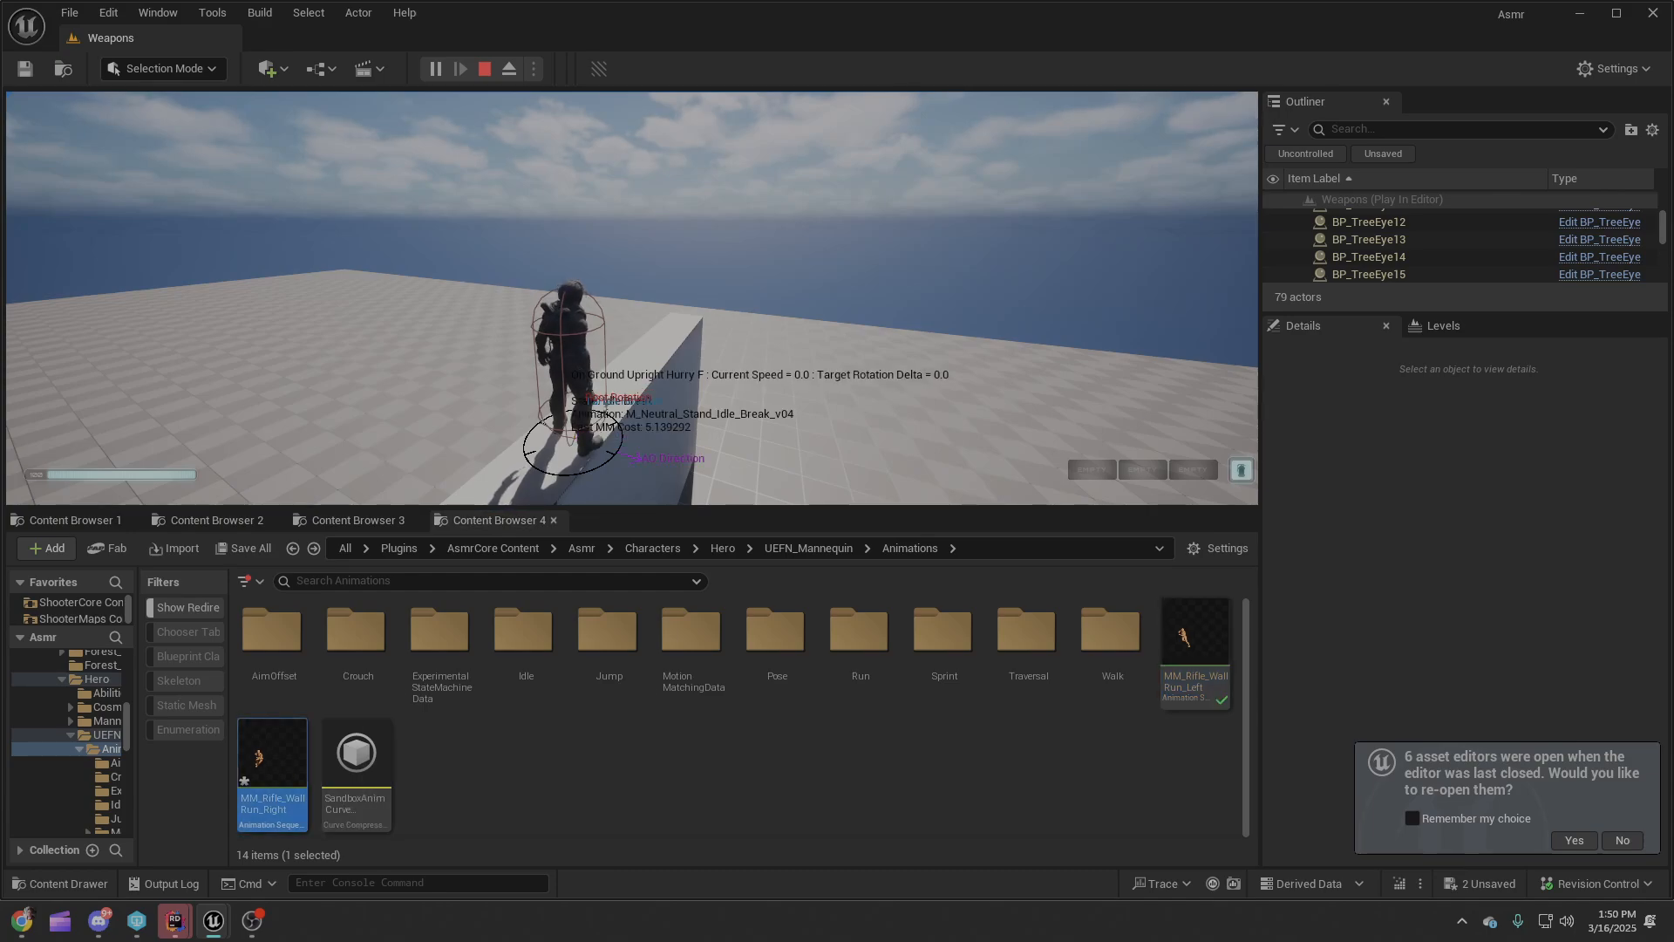
drag(0, 26, 658, 123)
Paste the Enable_PlayRateWarping curve into MM_Rifle_WallRun_Right's curves, then save the animation and check it out of source control.
scroll(428, 749, down, 3)
click(323, 773)
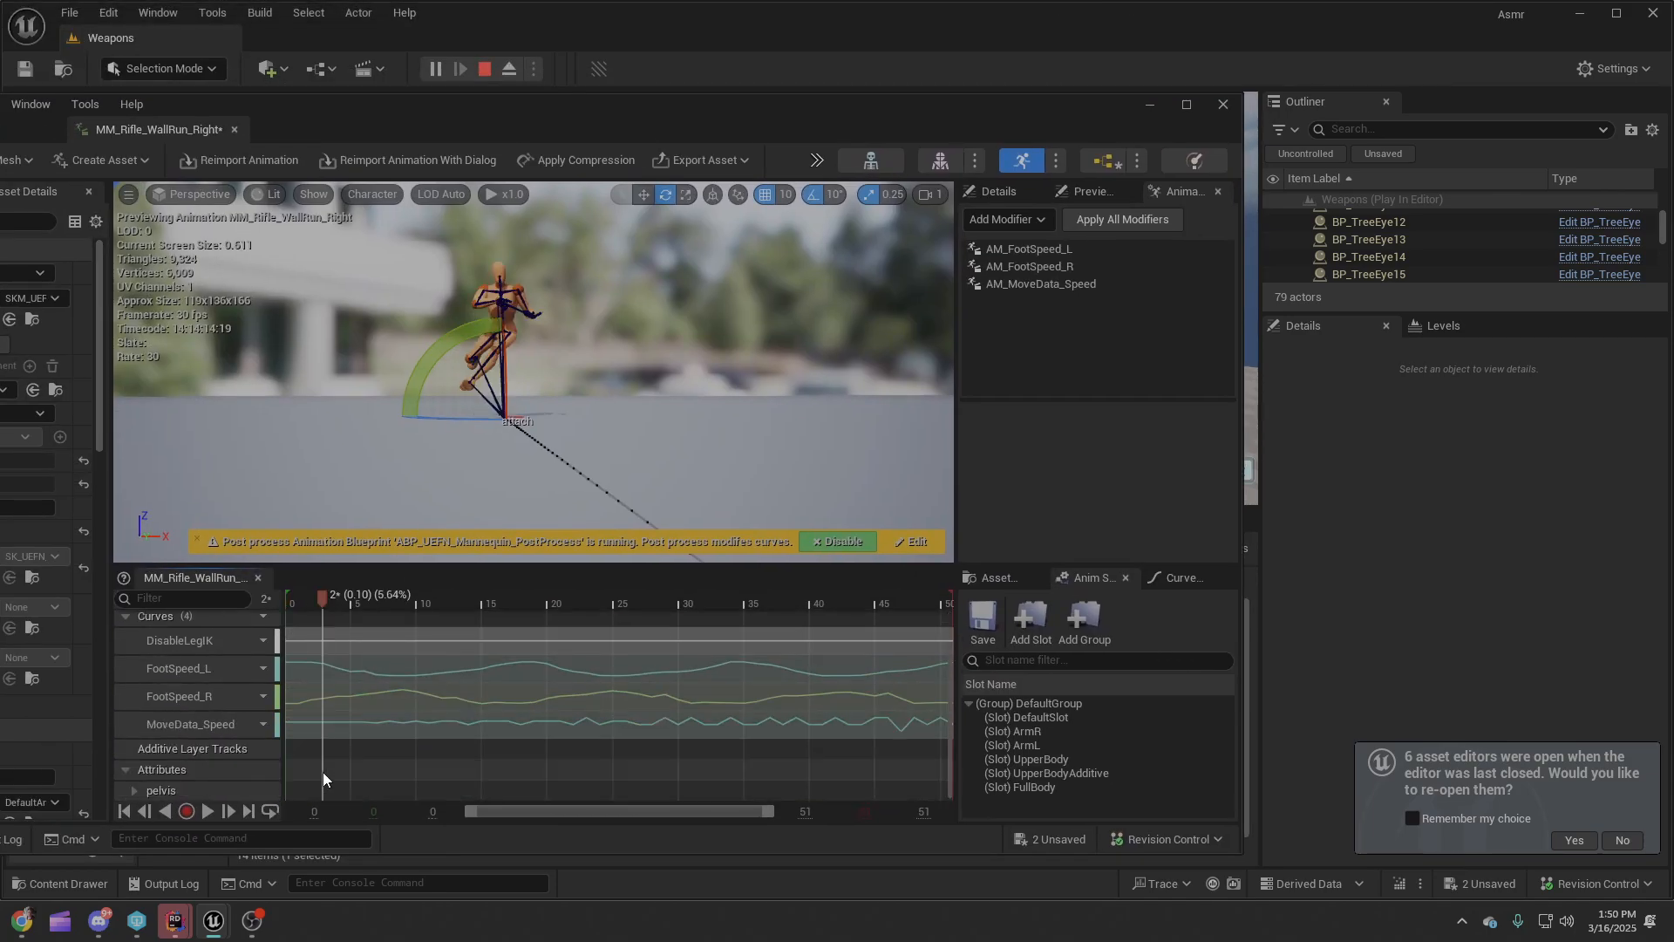
click(212, 731)
key(ctrl+v)
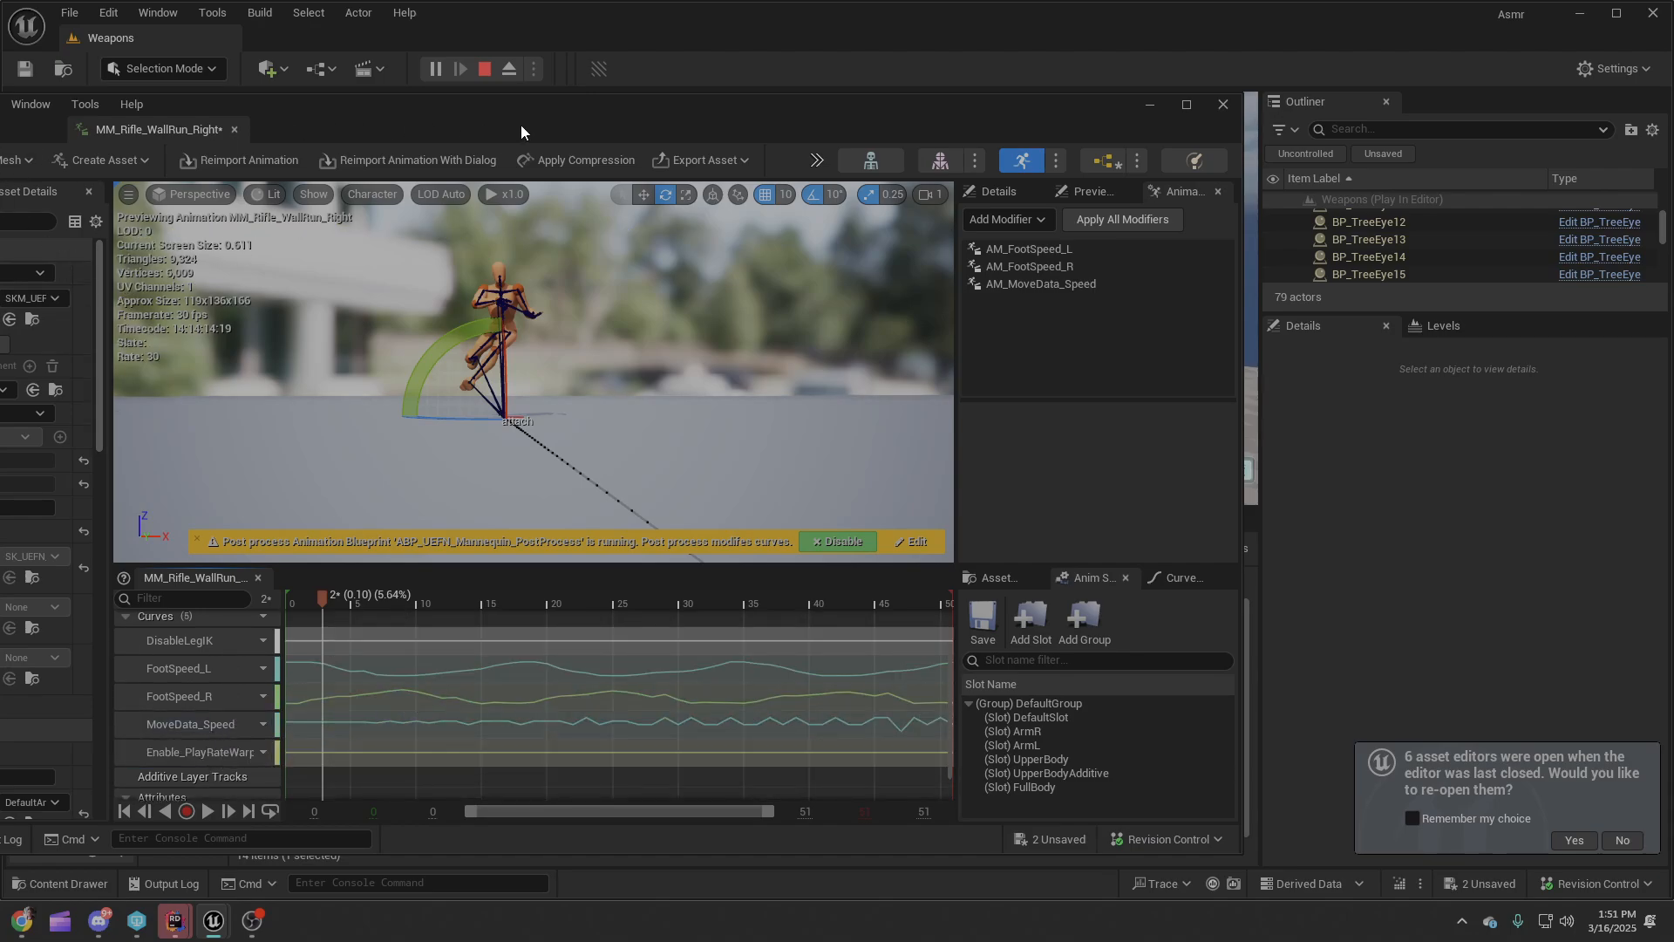
key(ctrl+s)
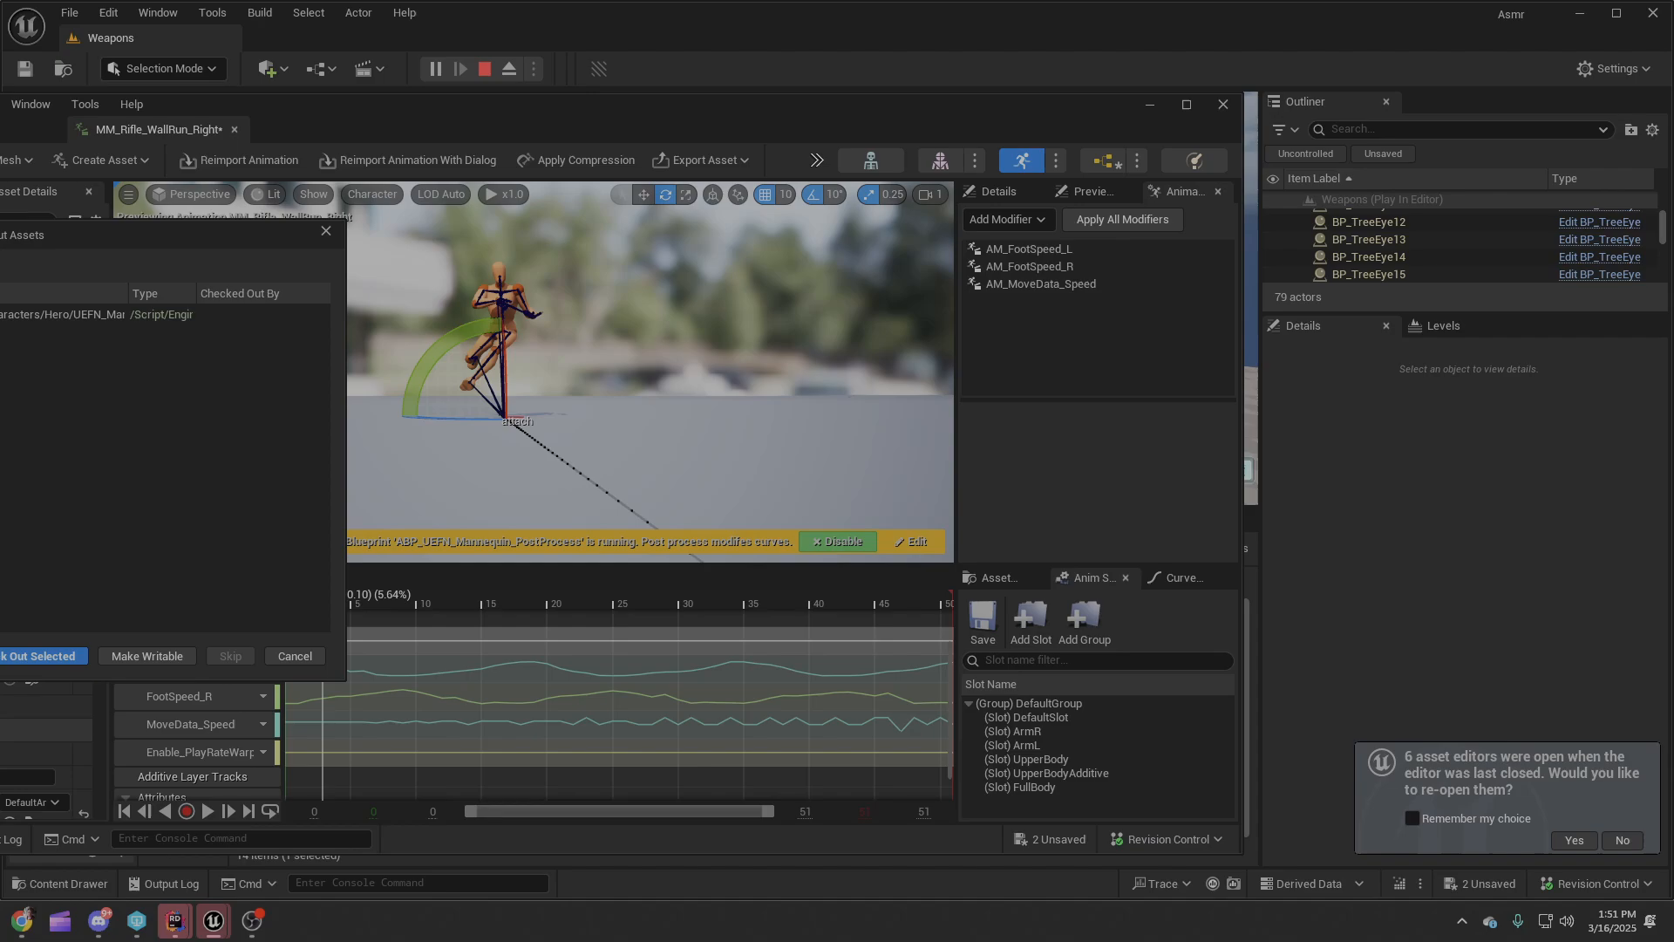
click(39, 656)
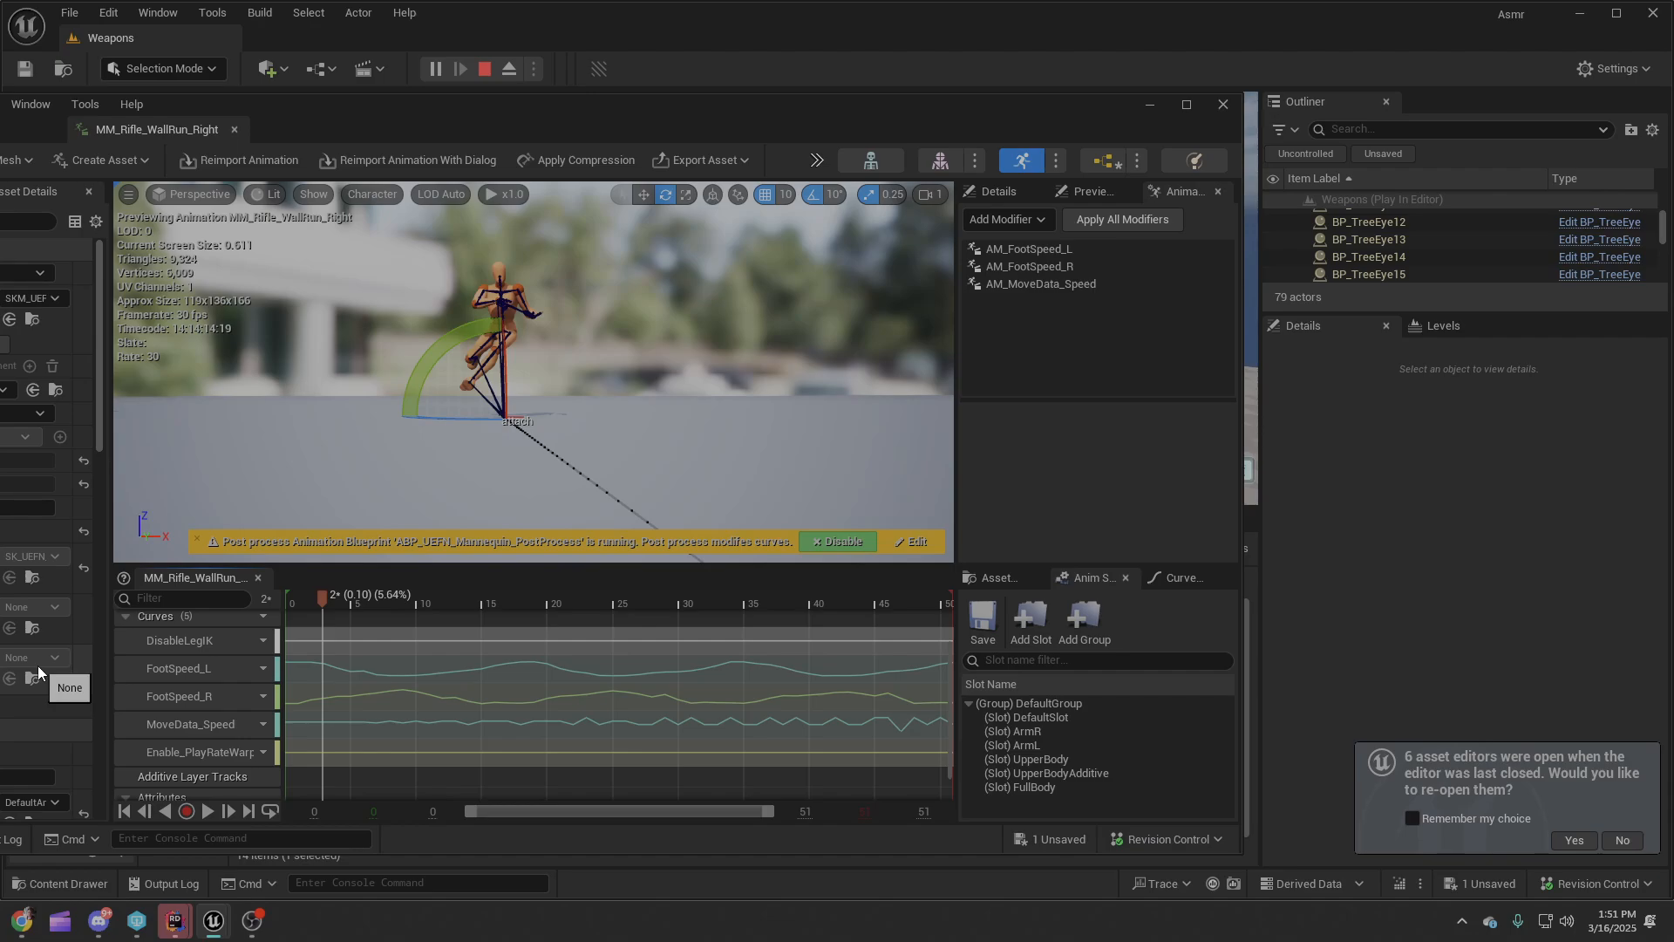
right_drag(523, 367, 602, 377)
right_drag(255, 417, 741, 389)
right_drag(637, 391, 667, 382)
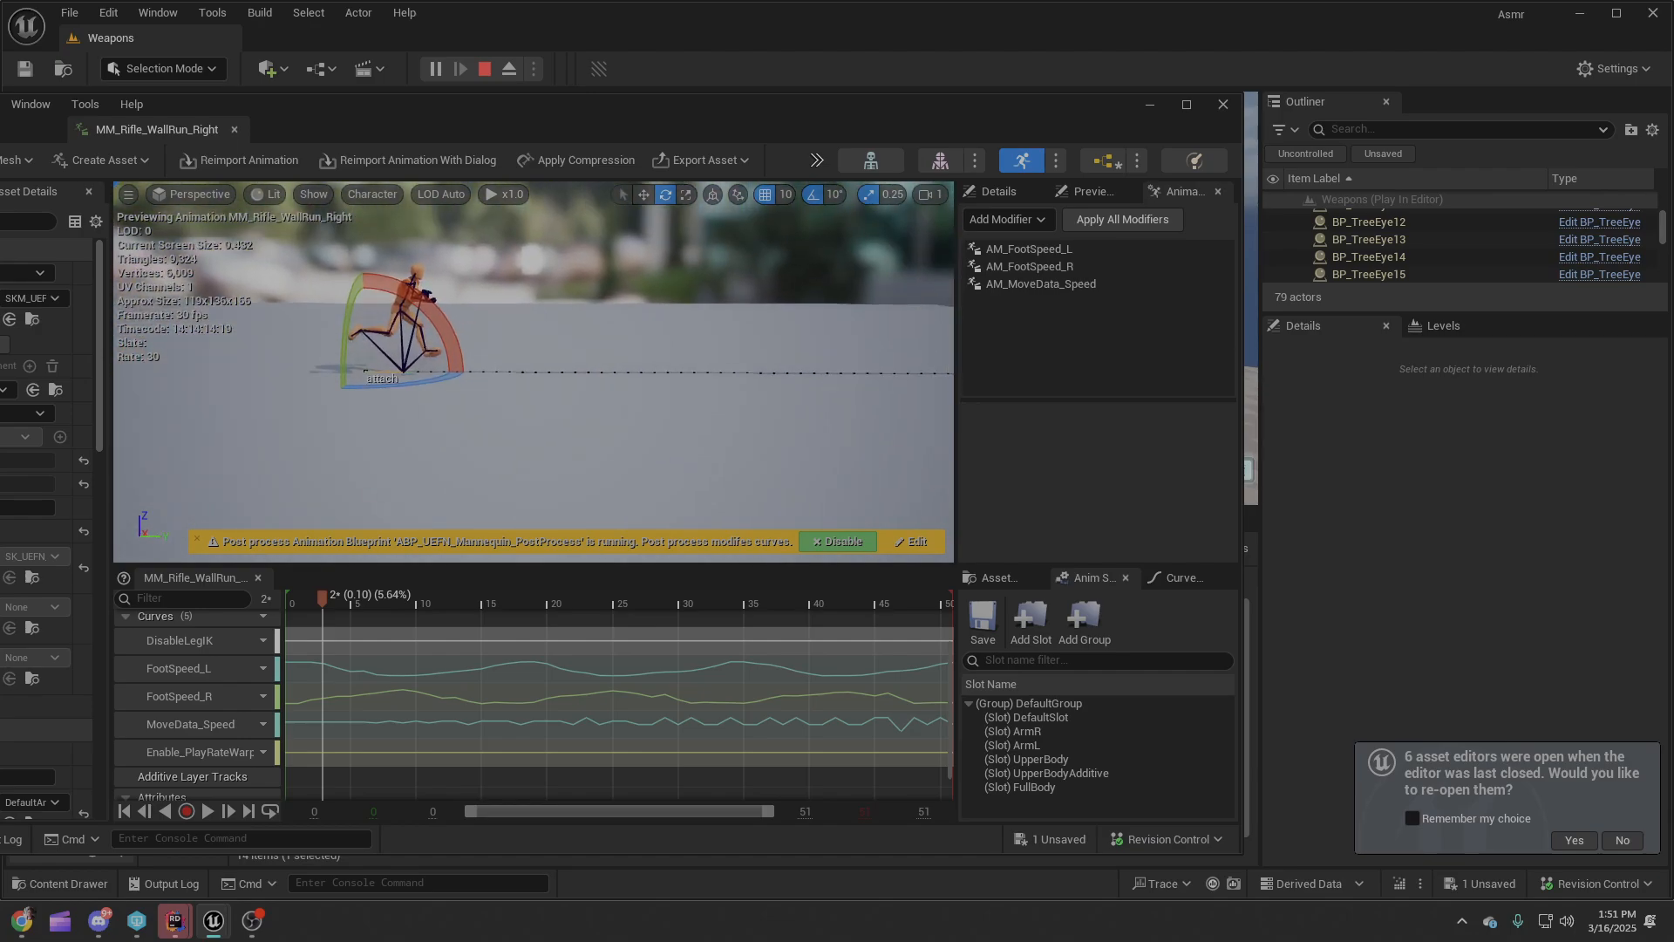
Open the CHT_AnimationsForStateMachine chooser table from the ExperimentalStateMachineData folder and go into its nested WallRuns chooser.
drag(560, 110, 0, 105)
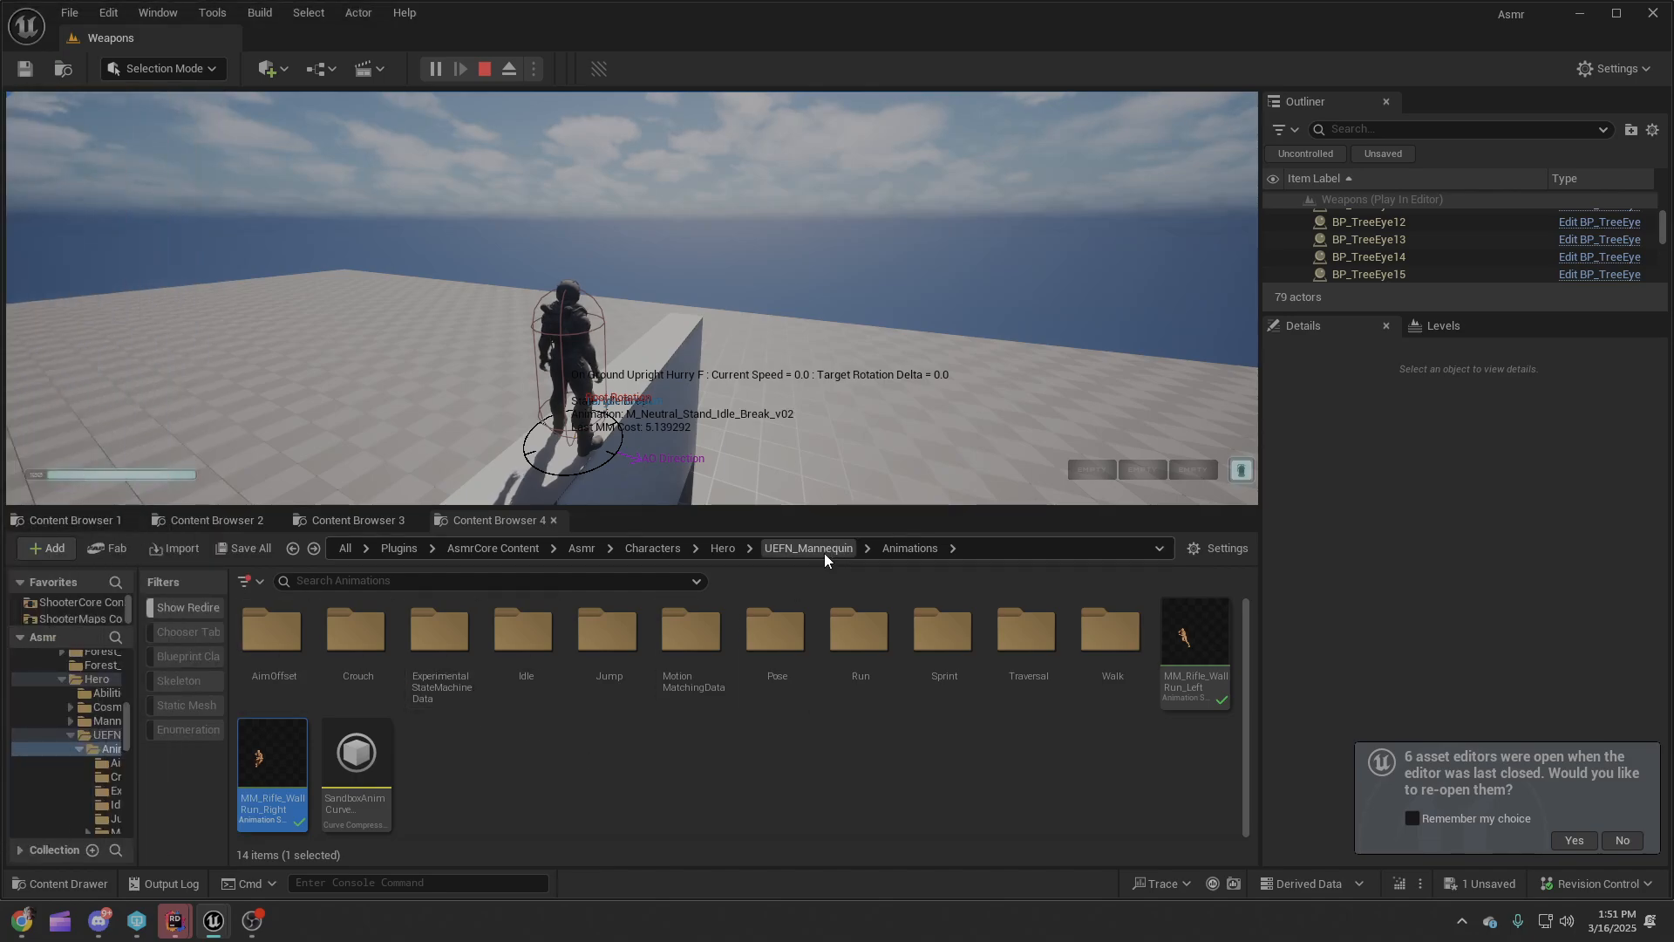
click(802, 548)
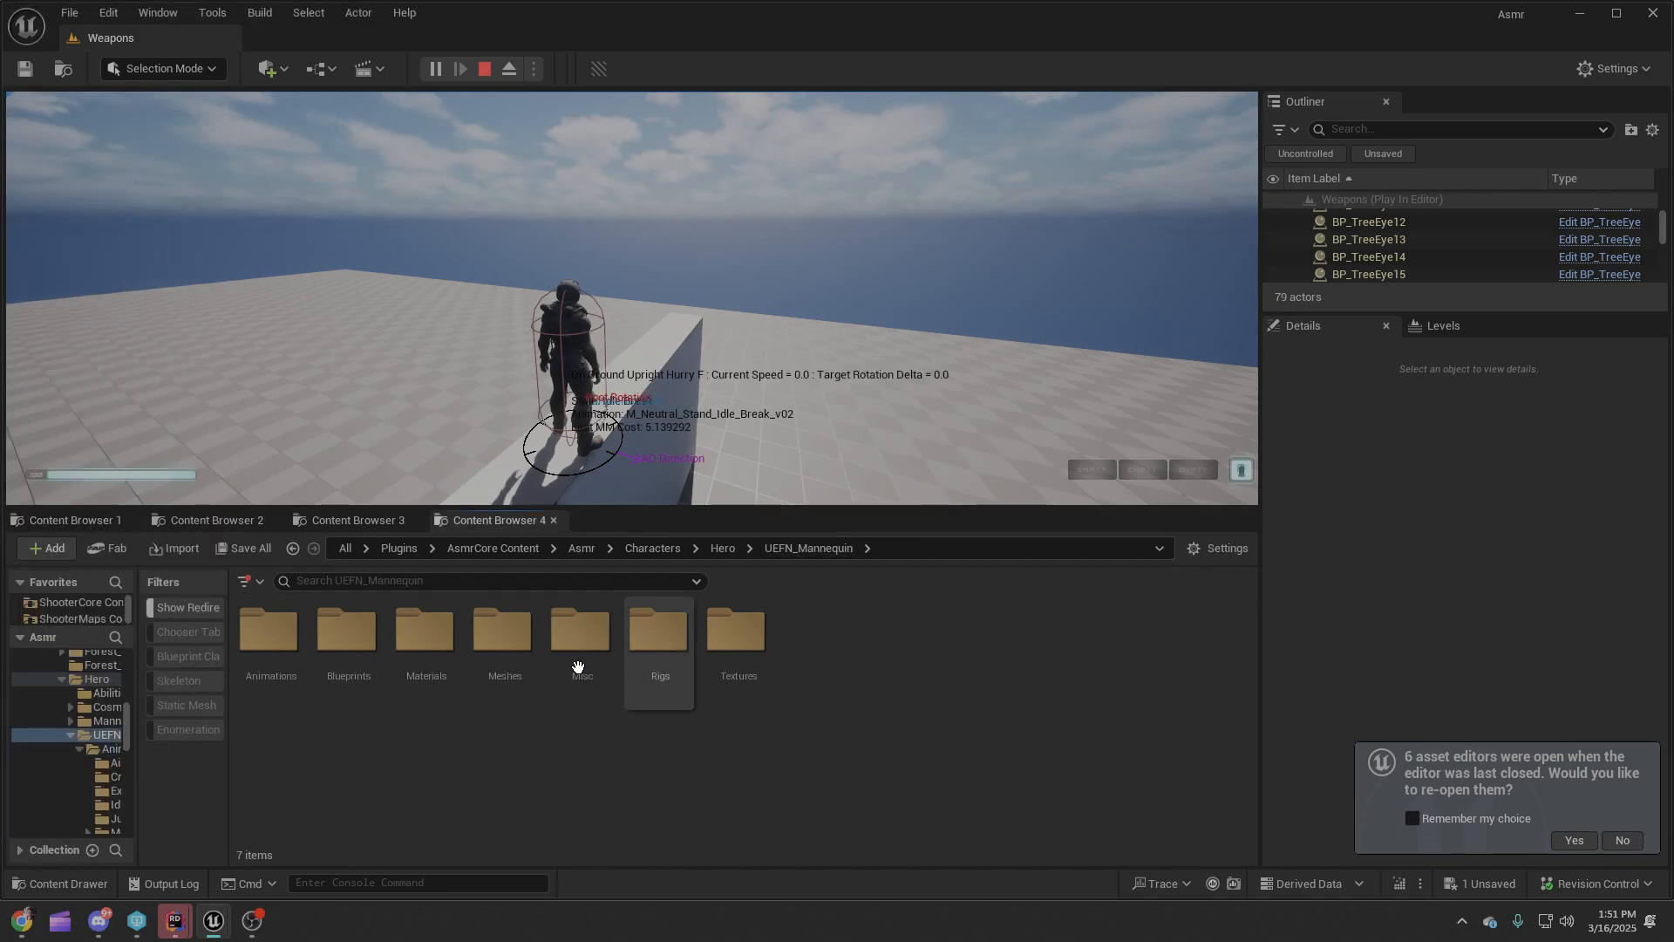
double_click(262, 654)
double_click(441, 632)
click(274, 647)
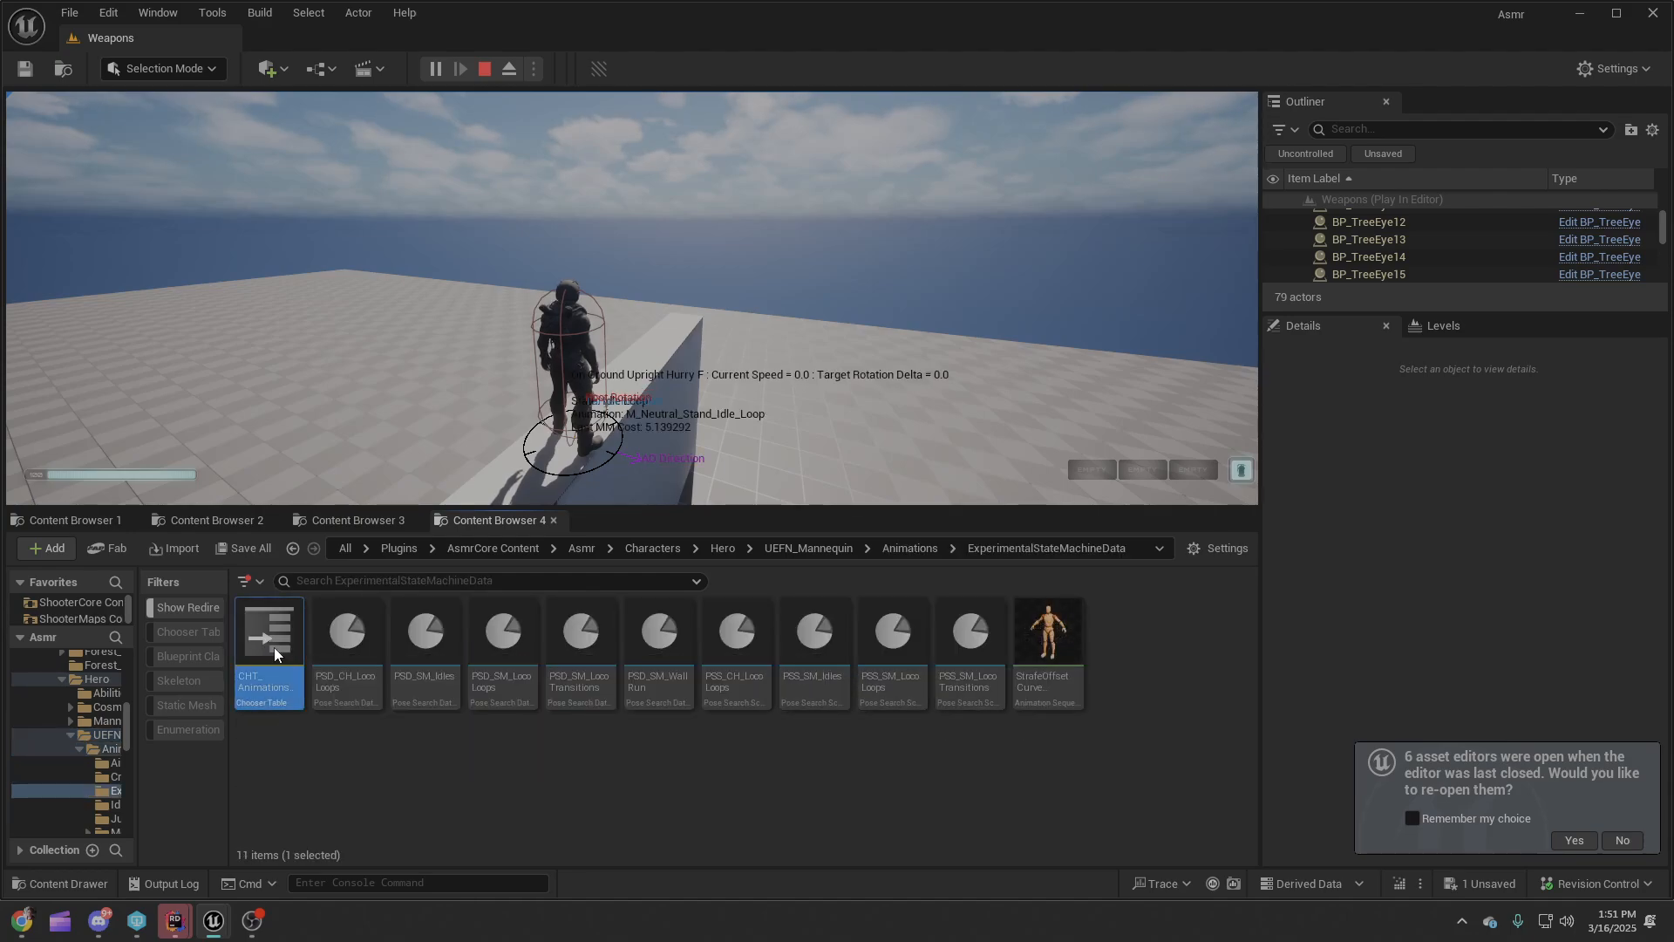
double_click(274, 647)
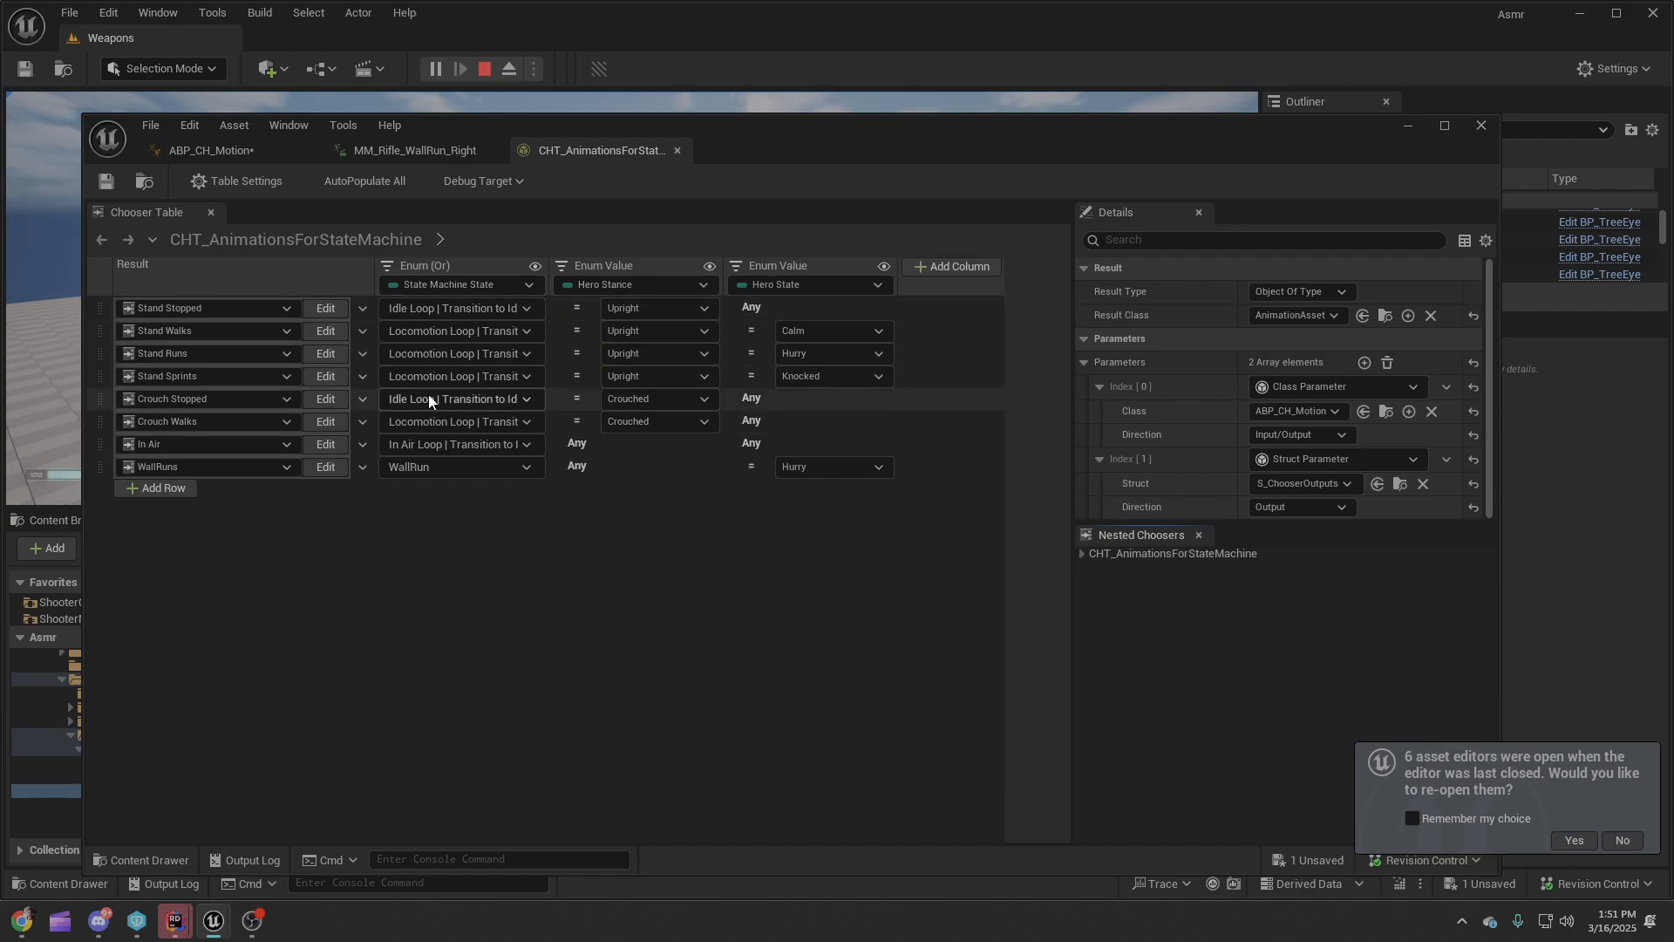
click(149, 468)
double_click(108, 471)
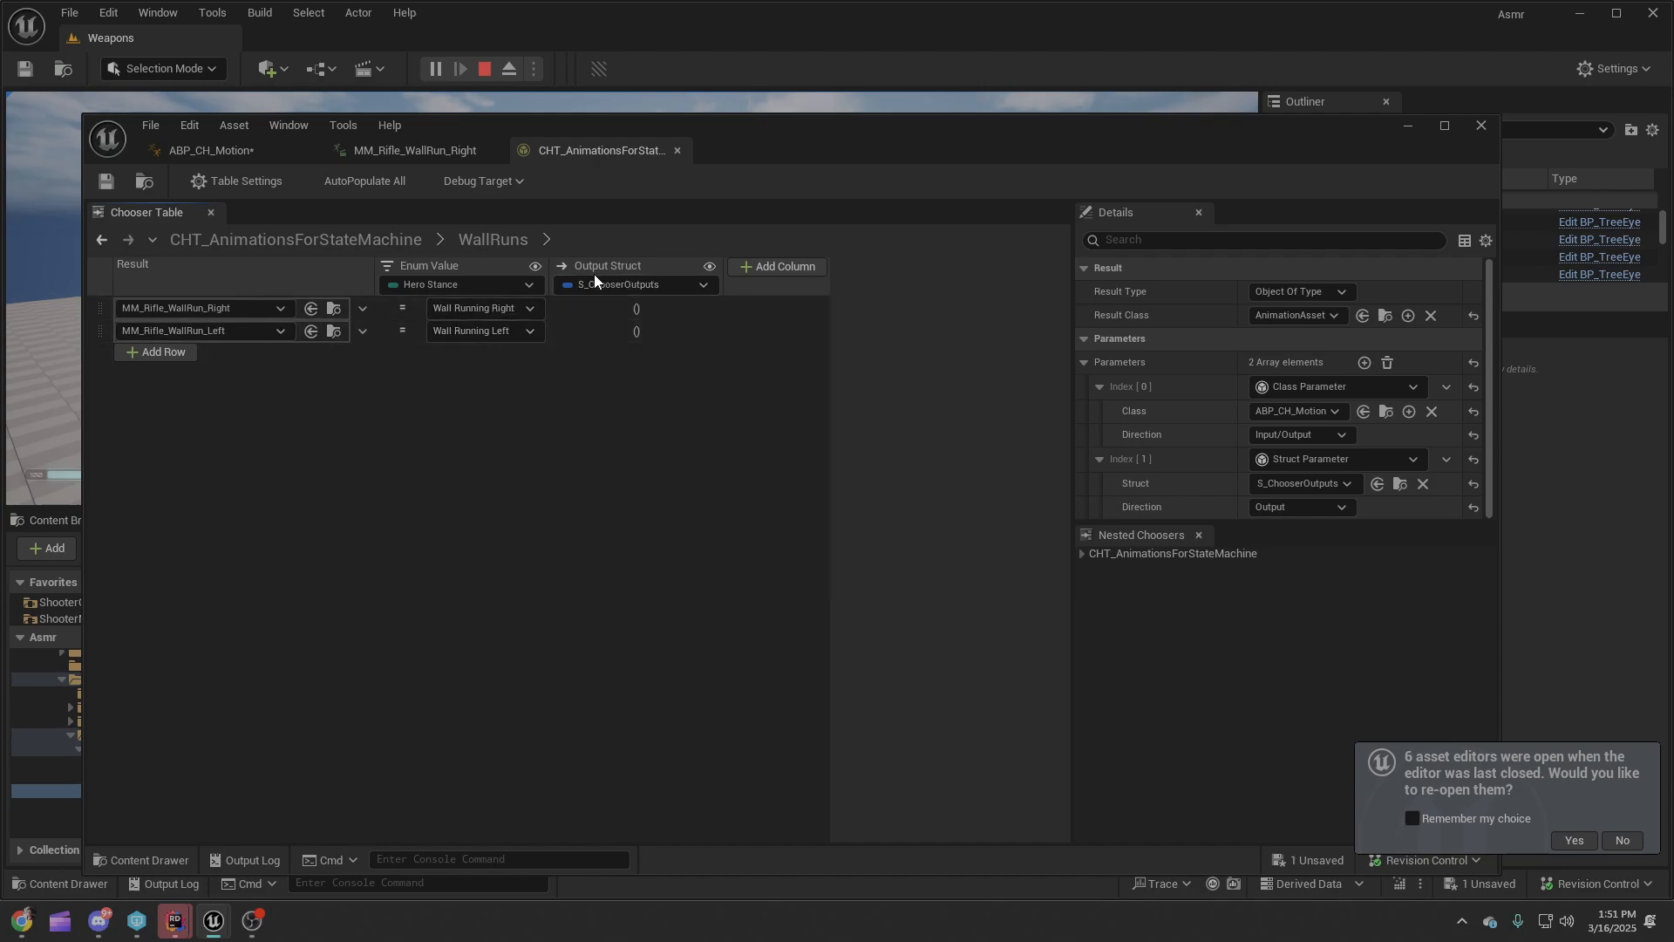
Add a Float Range column to the WallRuns chooser and bind it to Speed2D from ABP CH Motion.
click(745, 268)
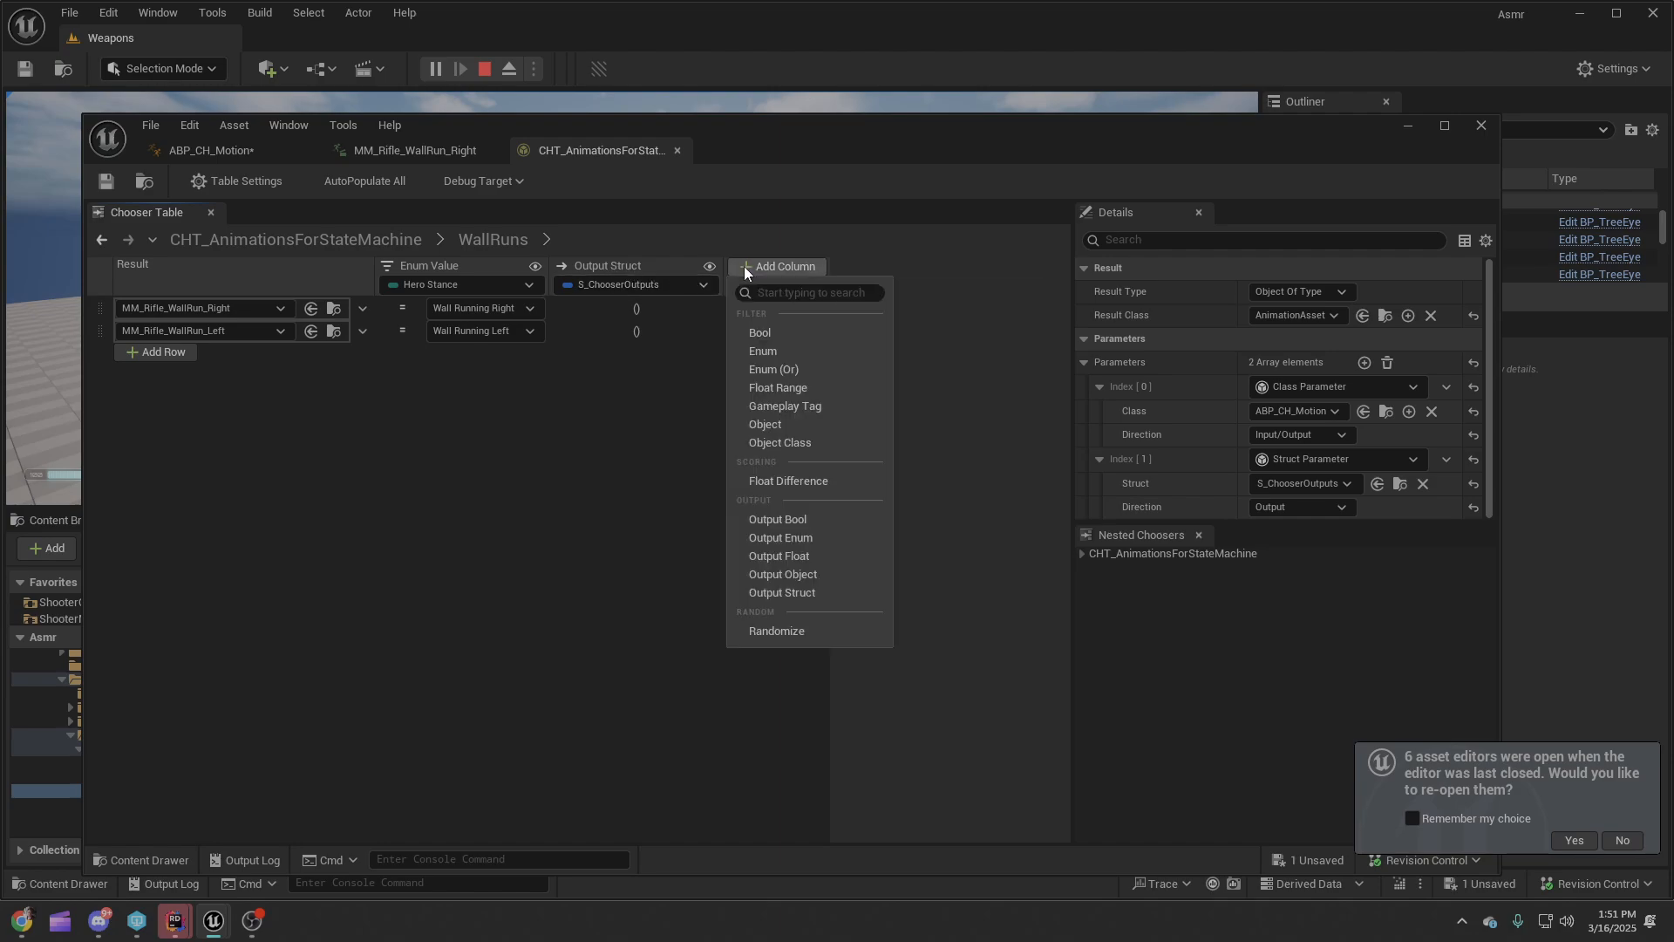
click(803, 389)
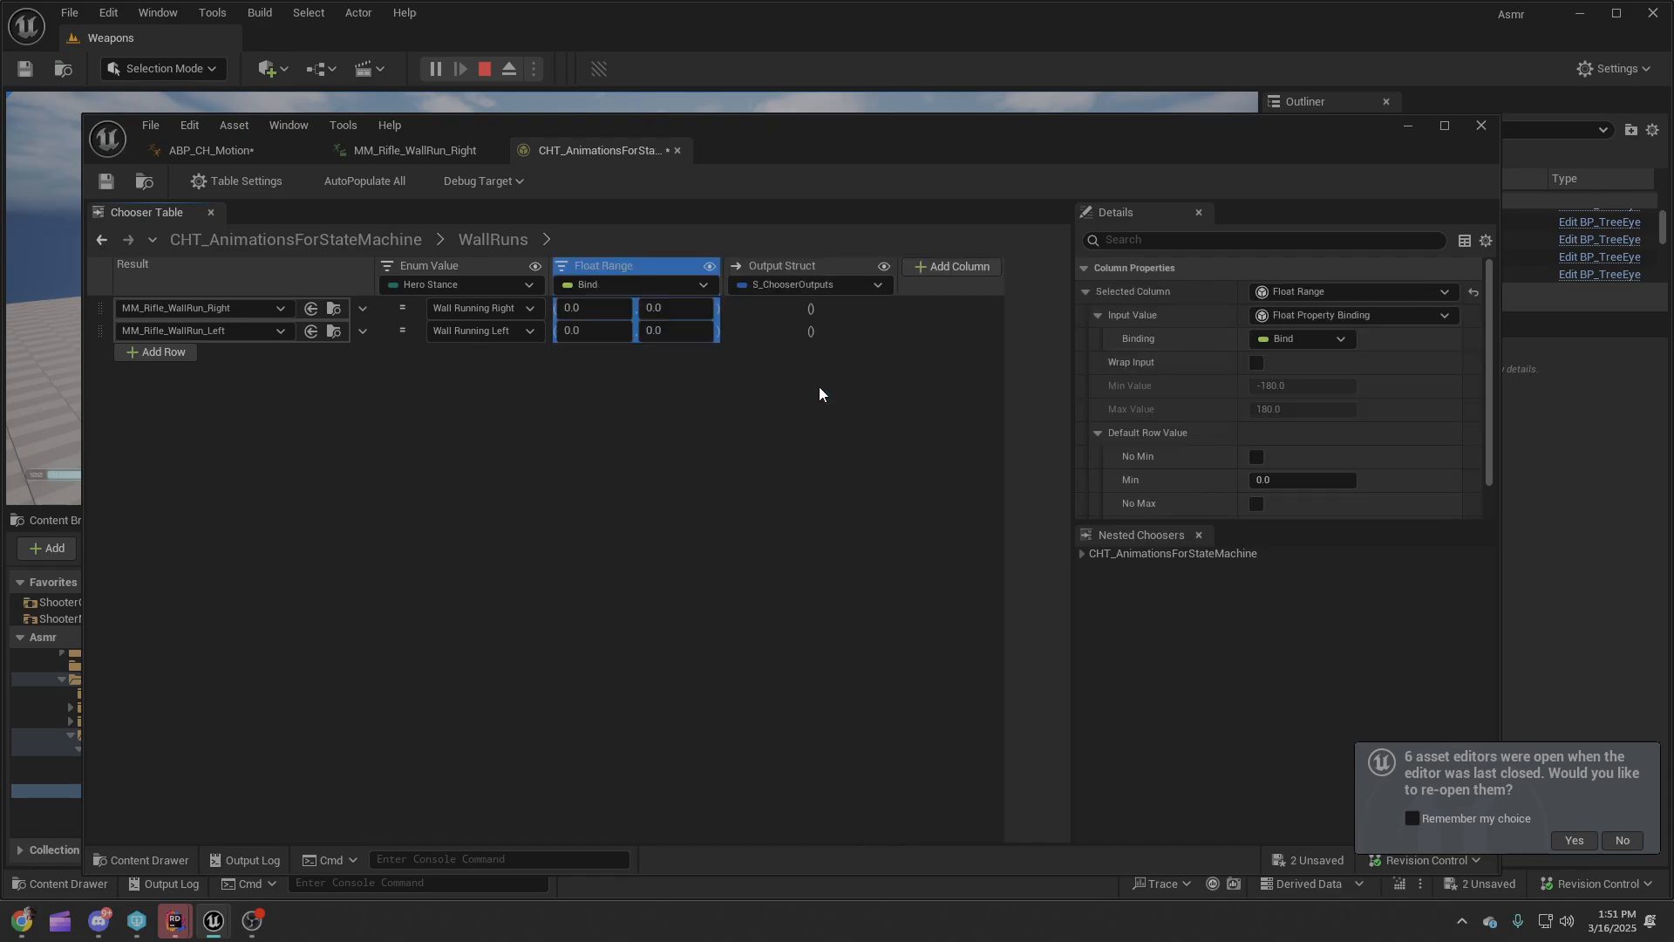
click(624, 284)
mouse_move(652, 313)
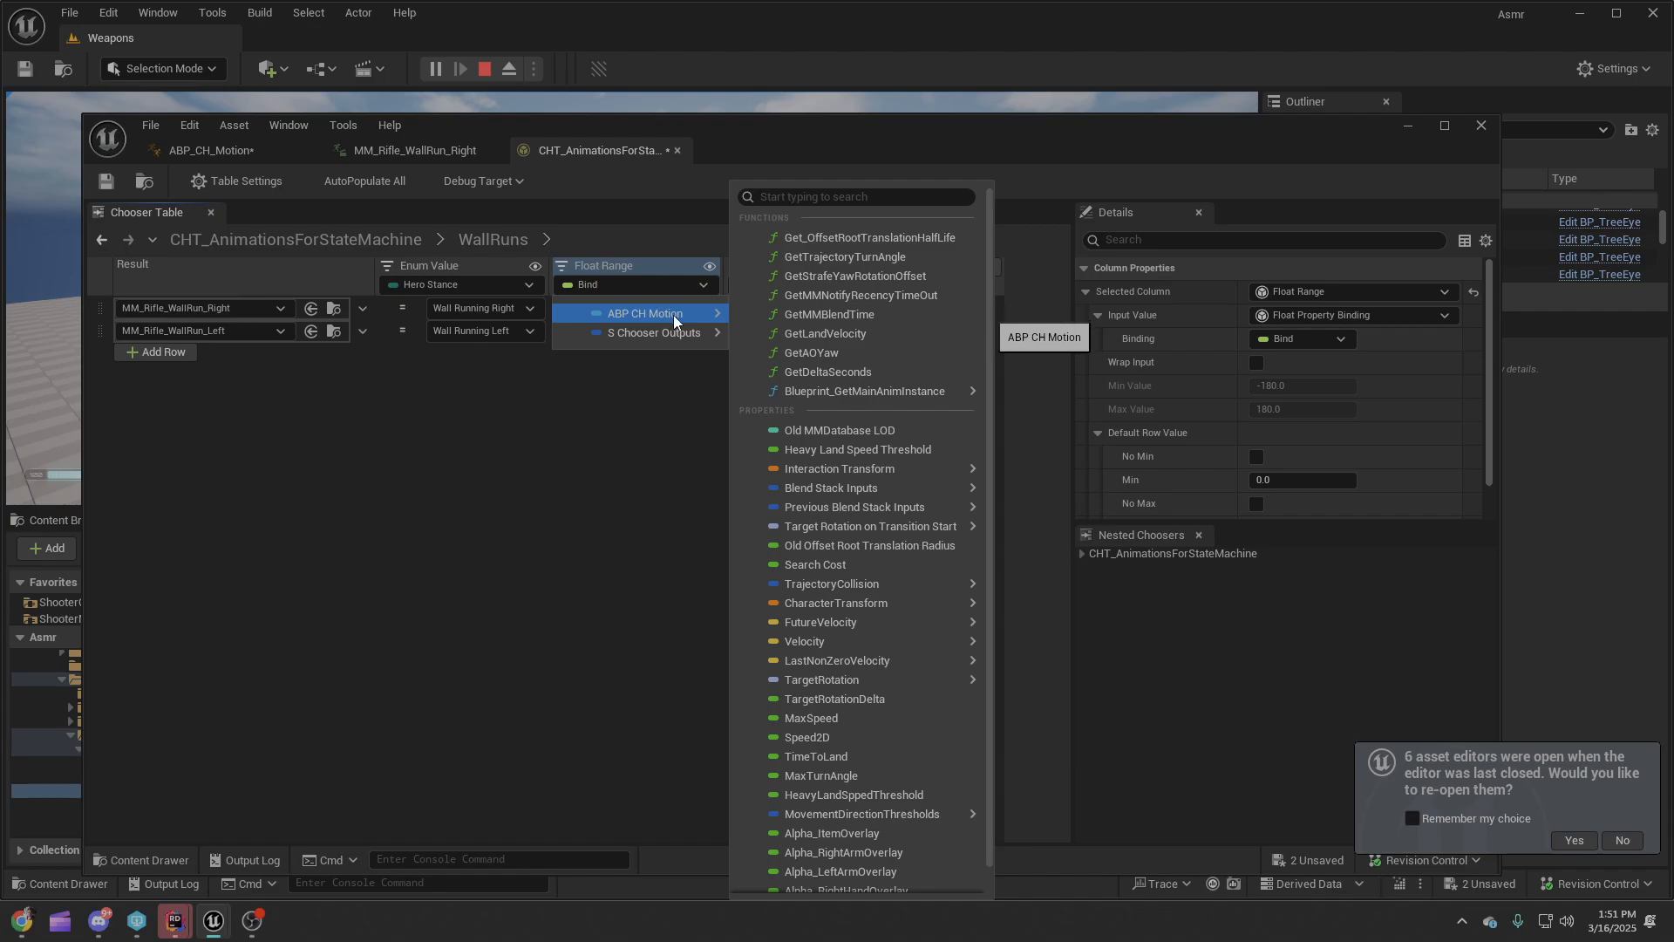
click(818, 738)
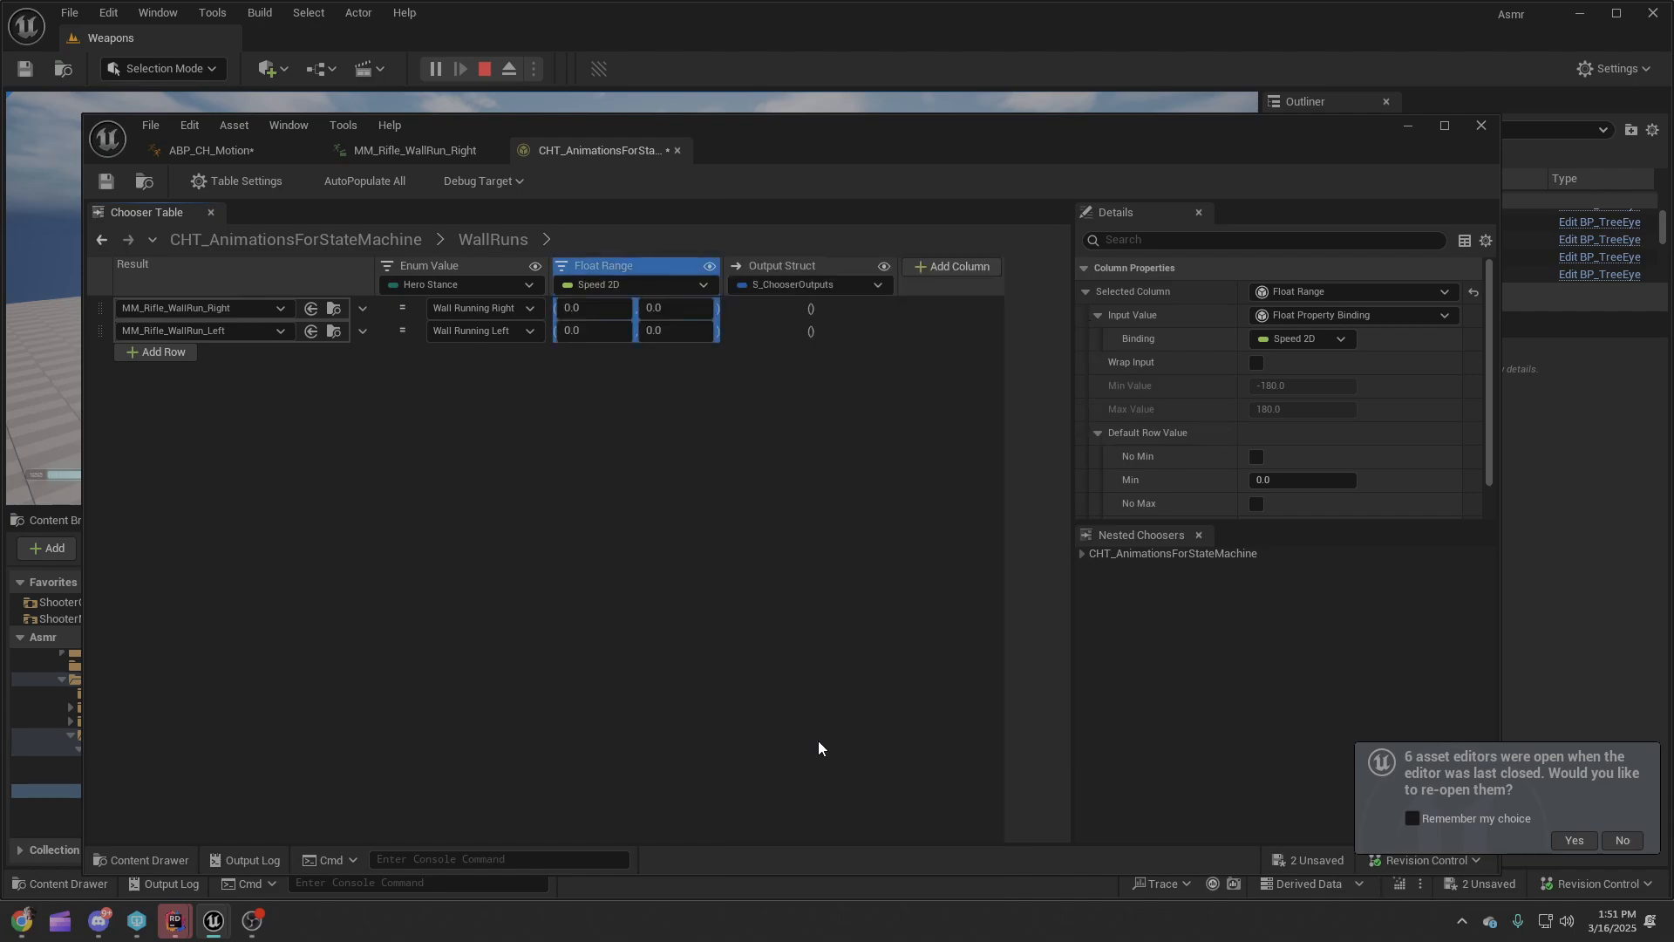
click(604, 311)
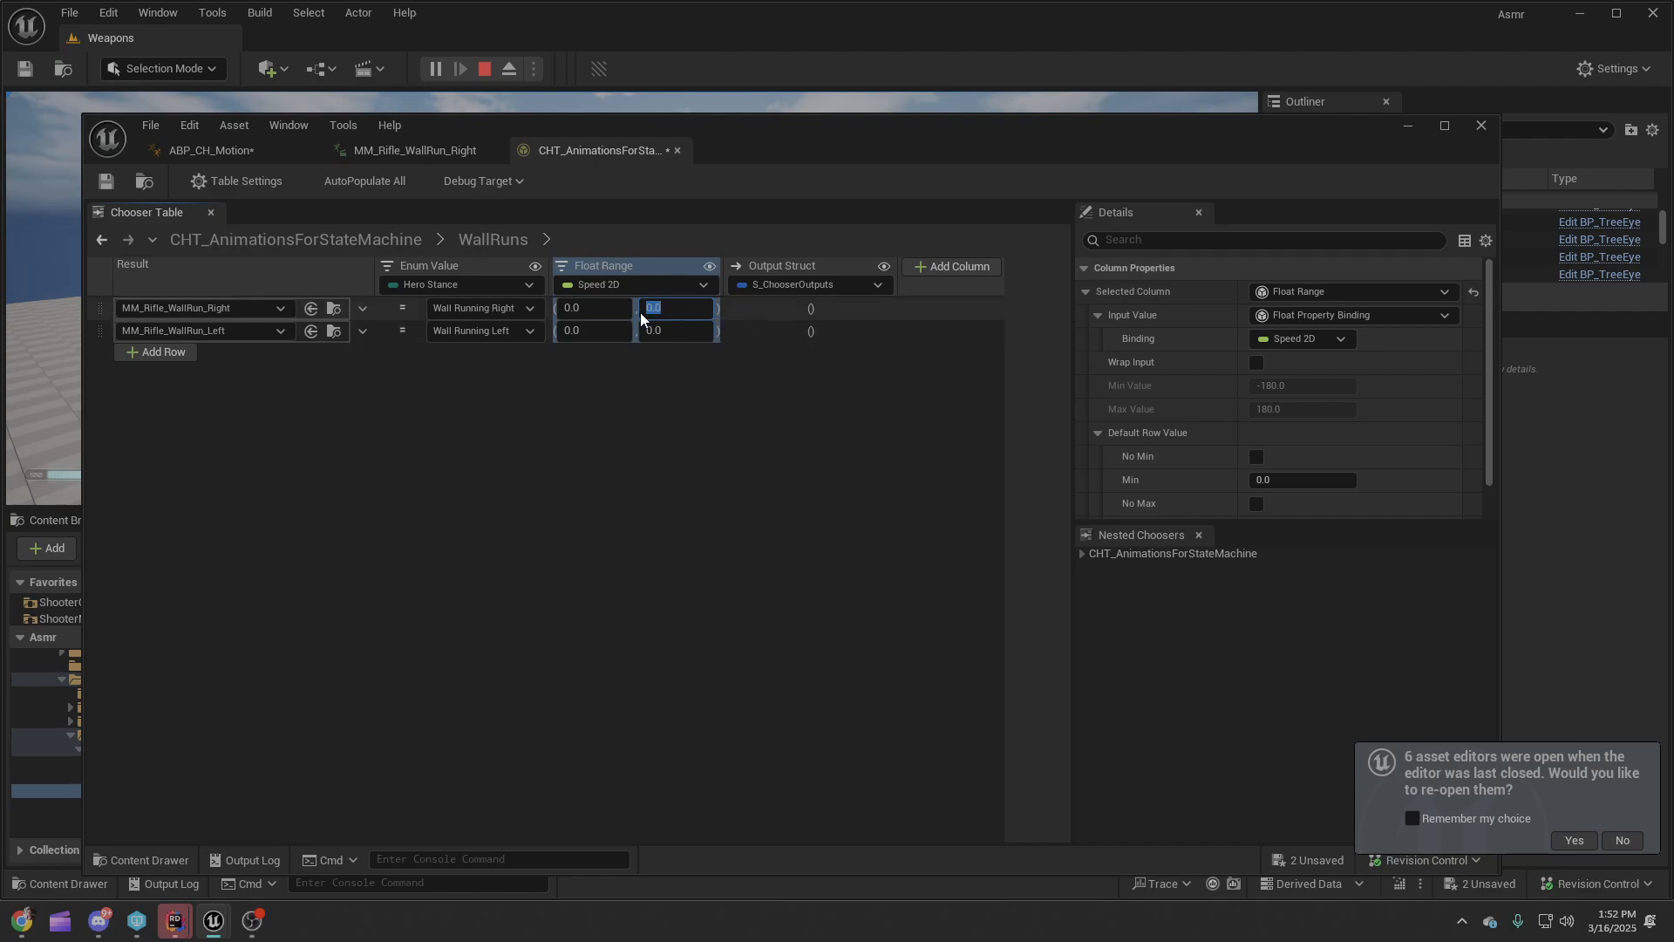
right_click(684, 310)
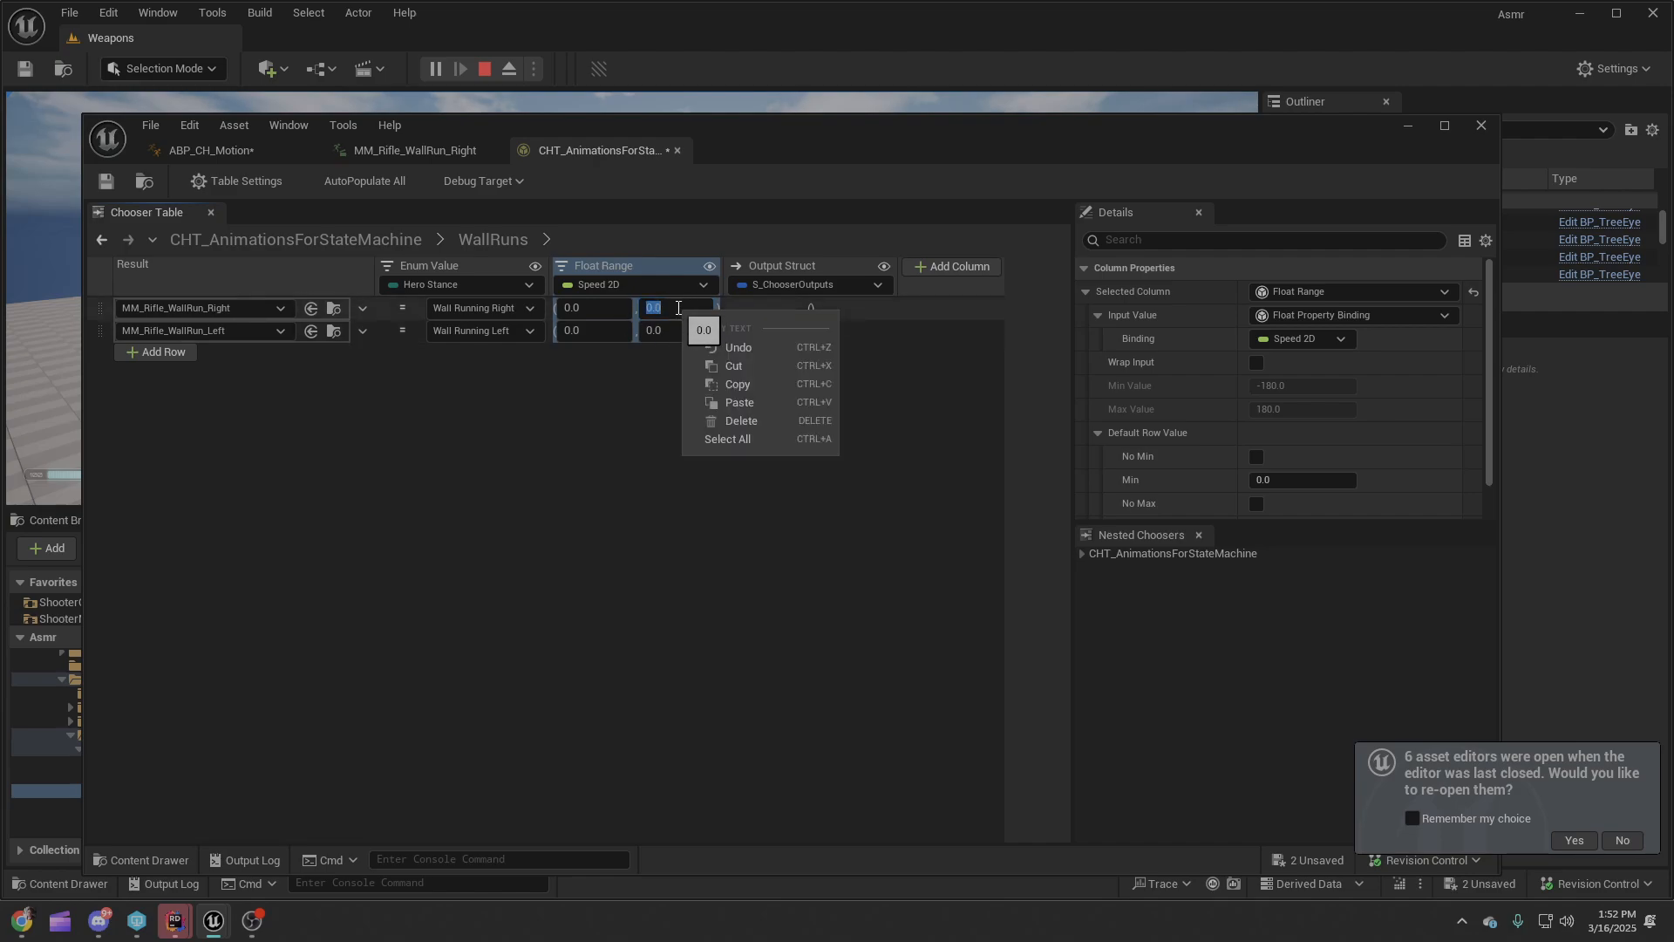
key(Escape)
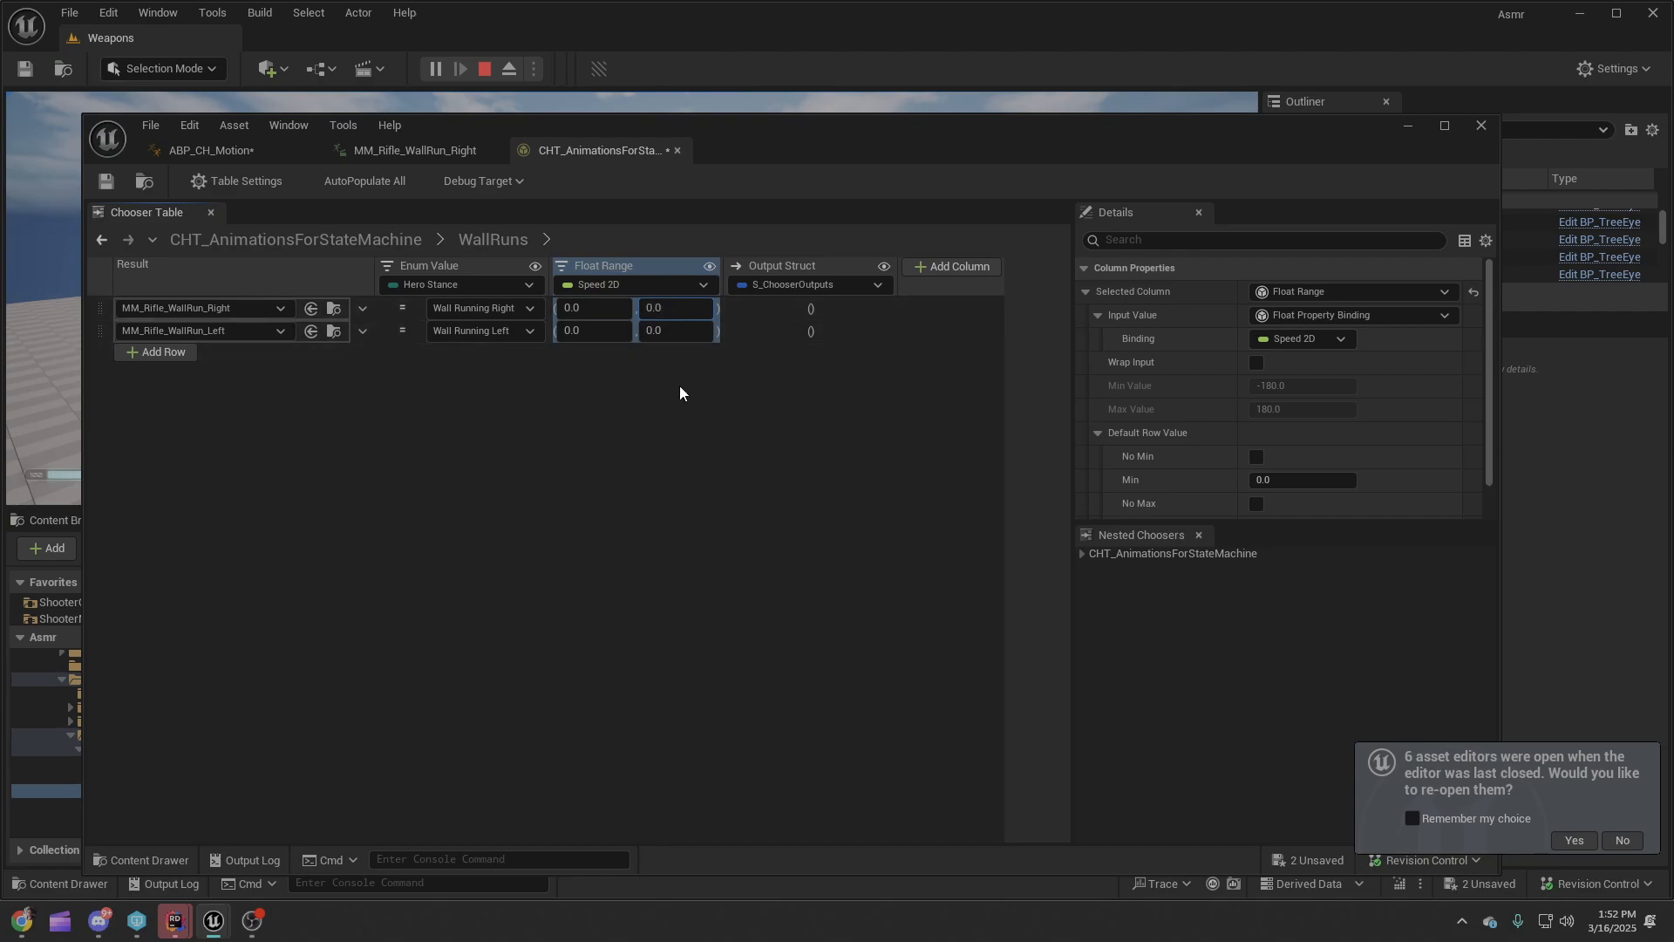
click(656, 308)
right_click(676, 310)
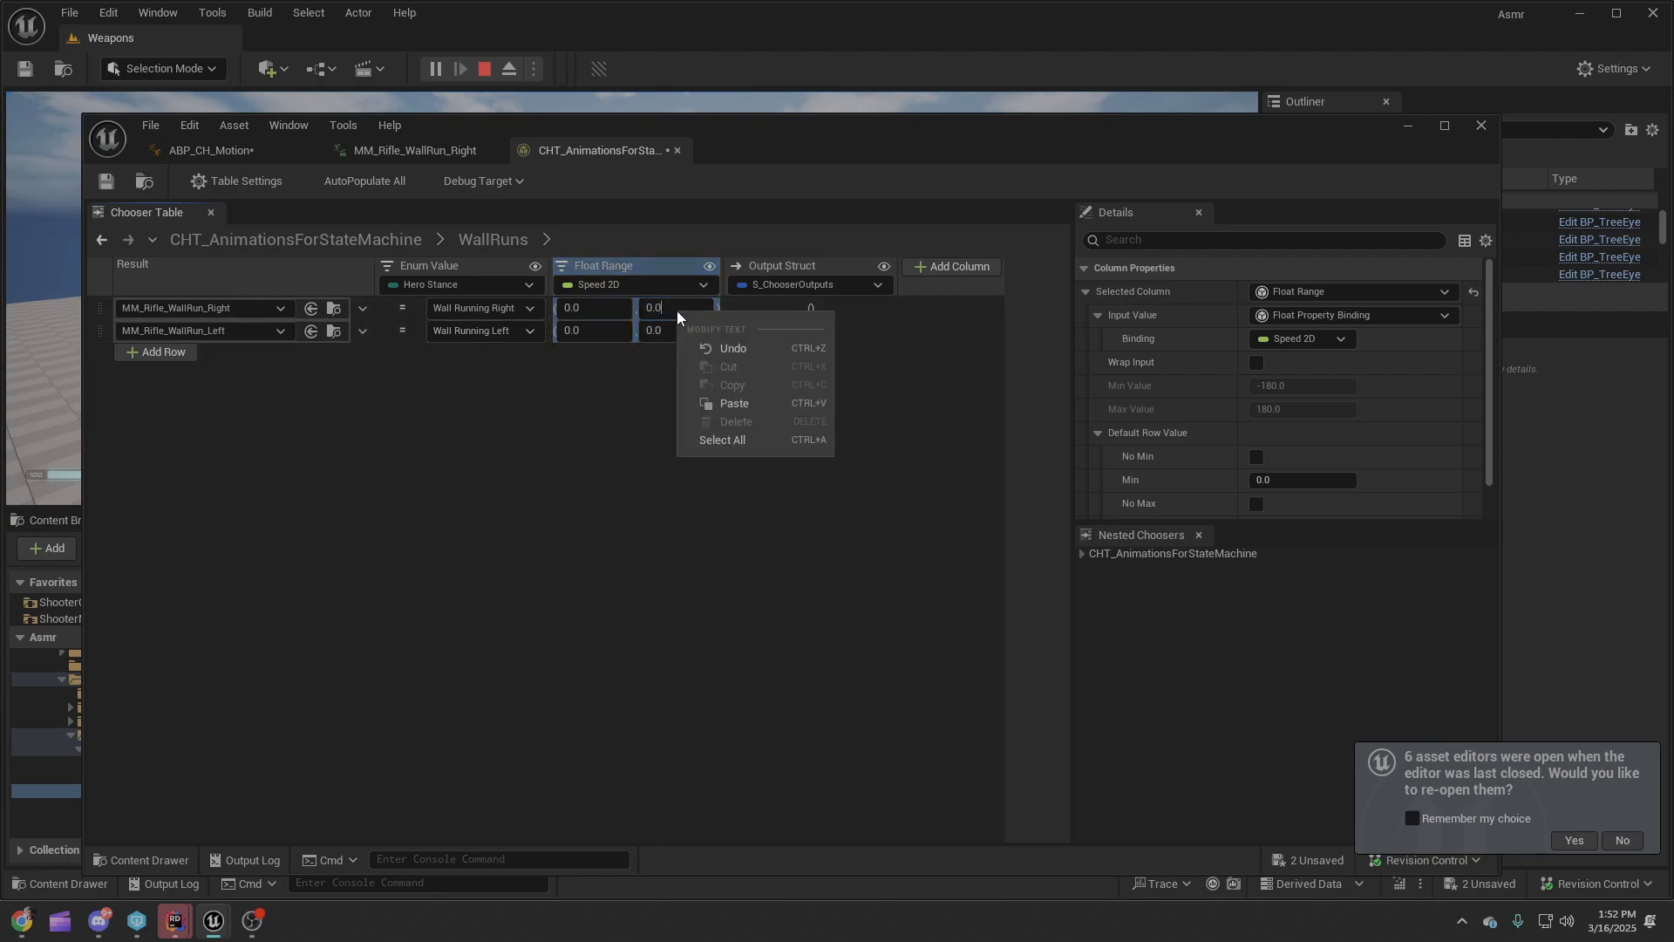
key(Escape)
click(698, 284)
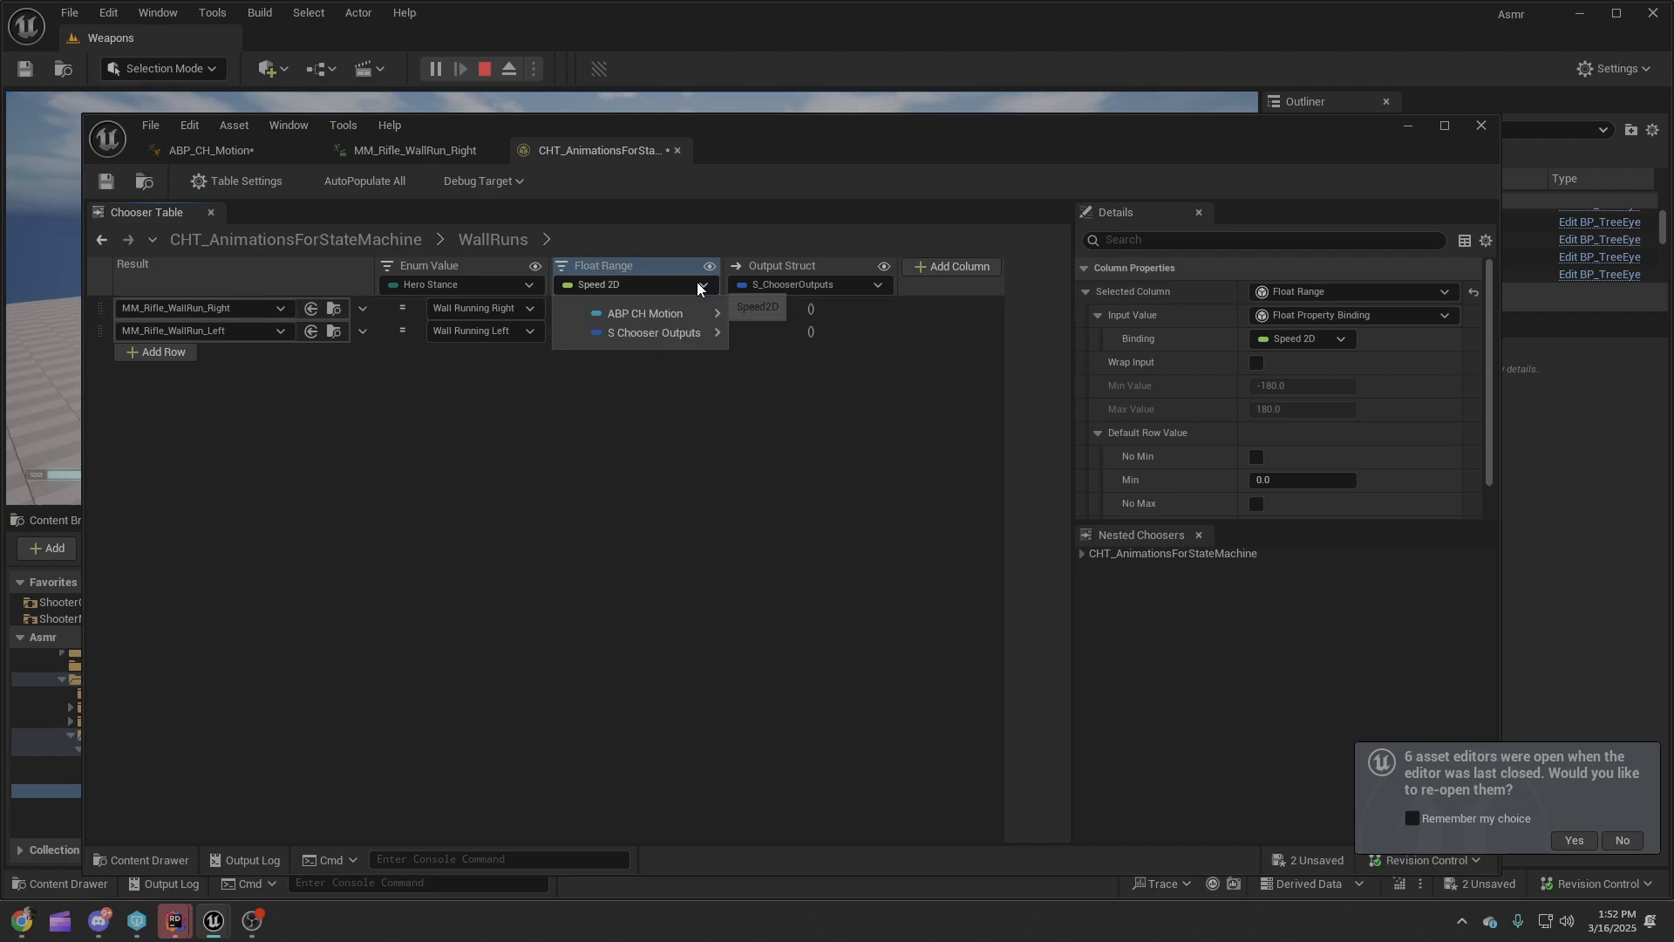
click(616, 507)
click(676, 313)
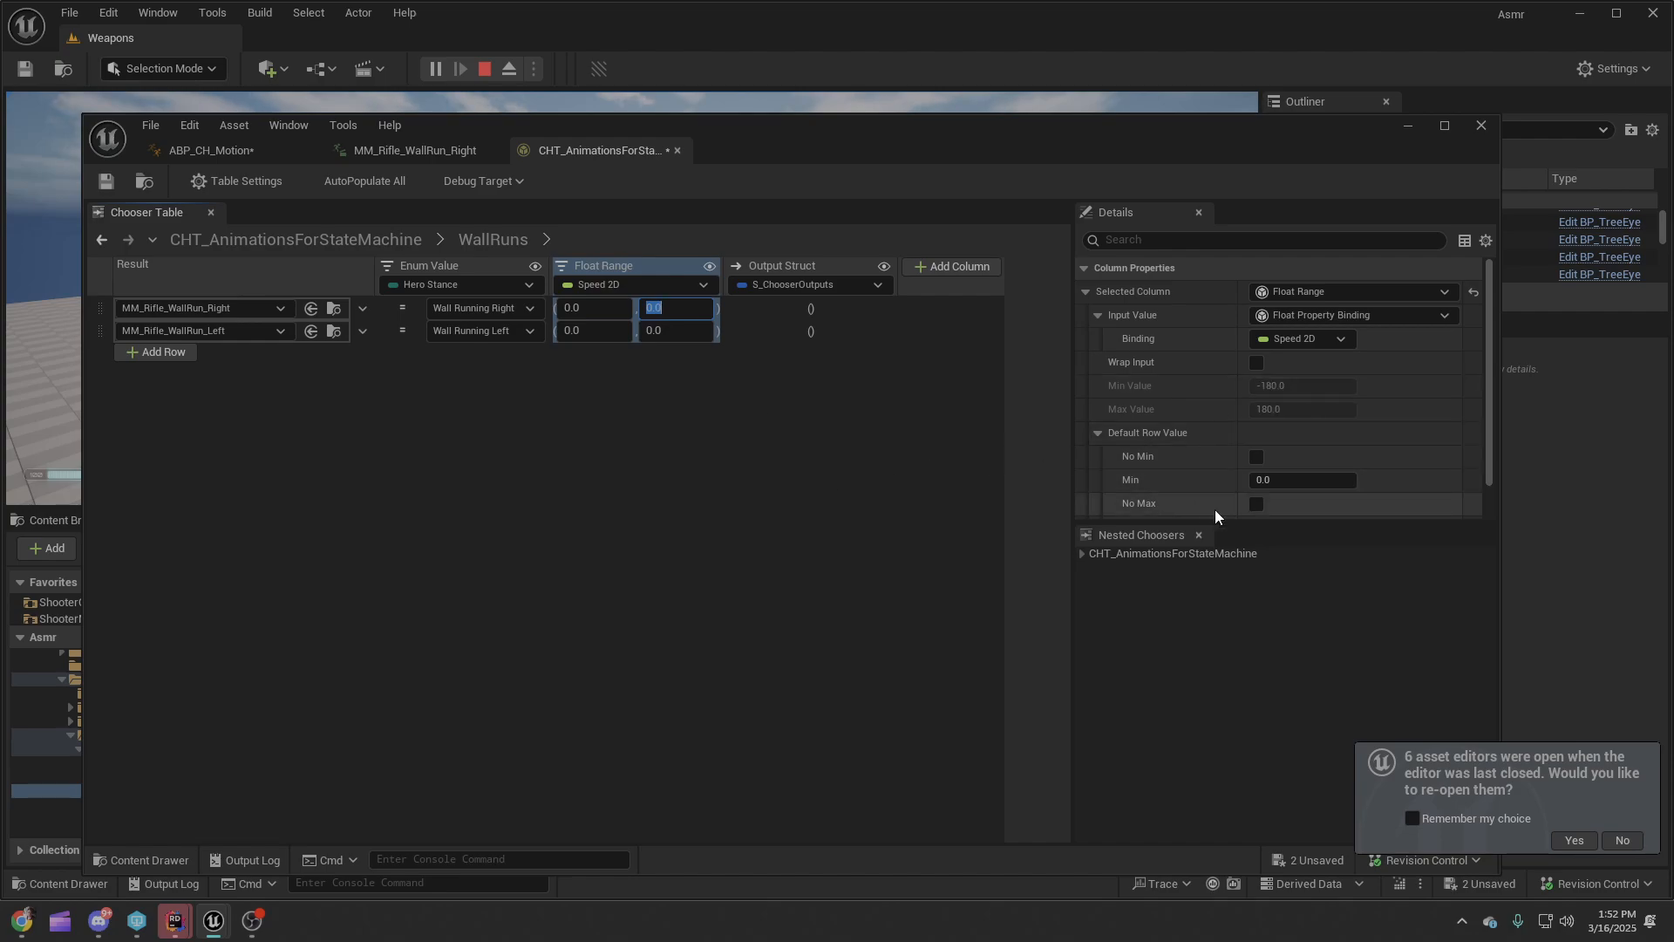
Enable No Max in the Float Range column's default row value and for Speed 2D on both the MM_Rifle_WallRun_Right and MM_Rifle_WallRun_Left rows.
click(1254, 504)
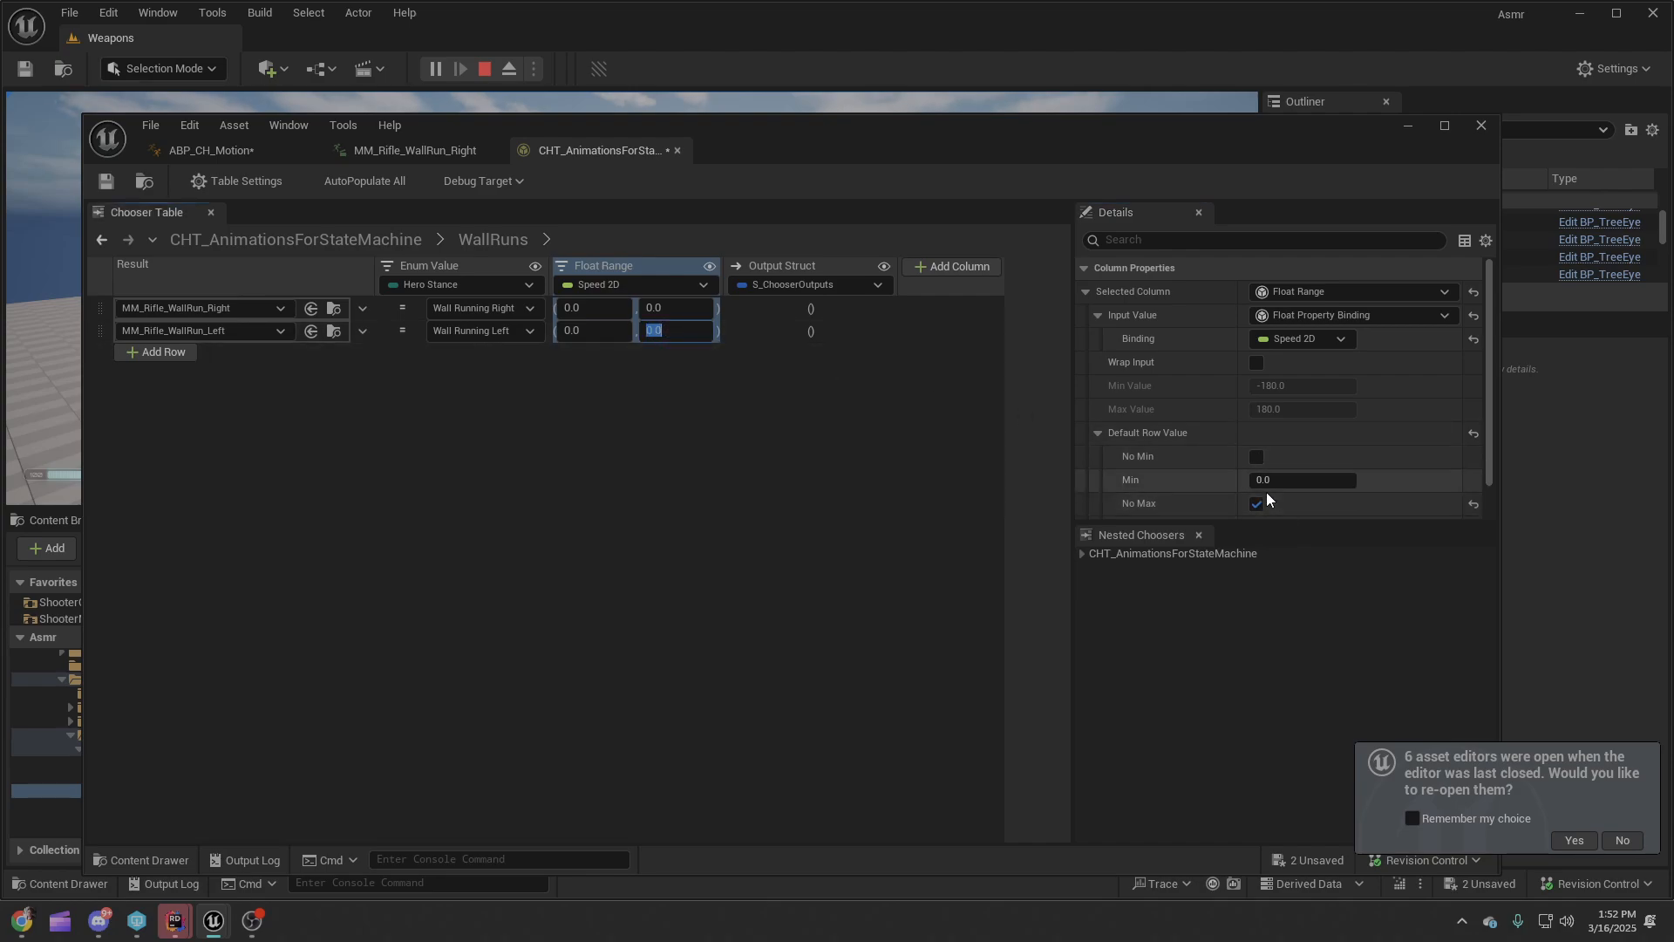
click(98, 308)
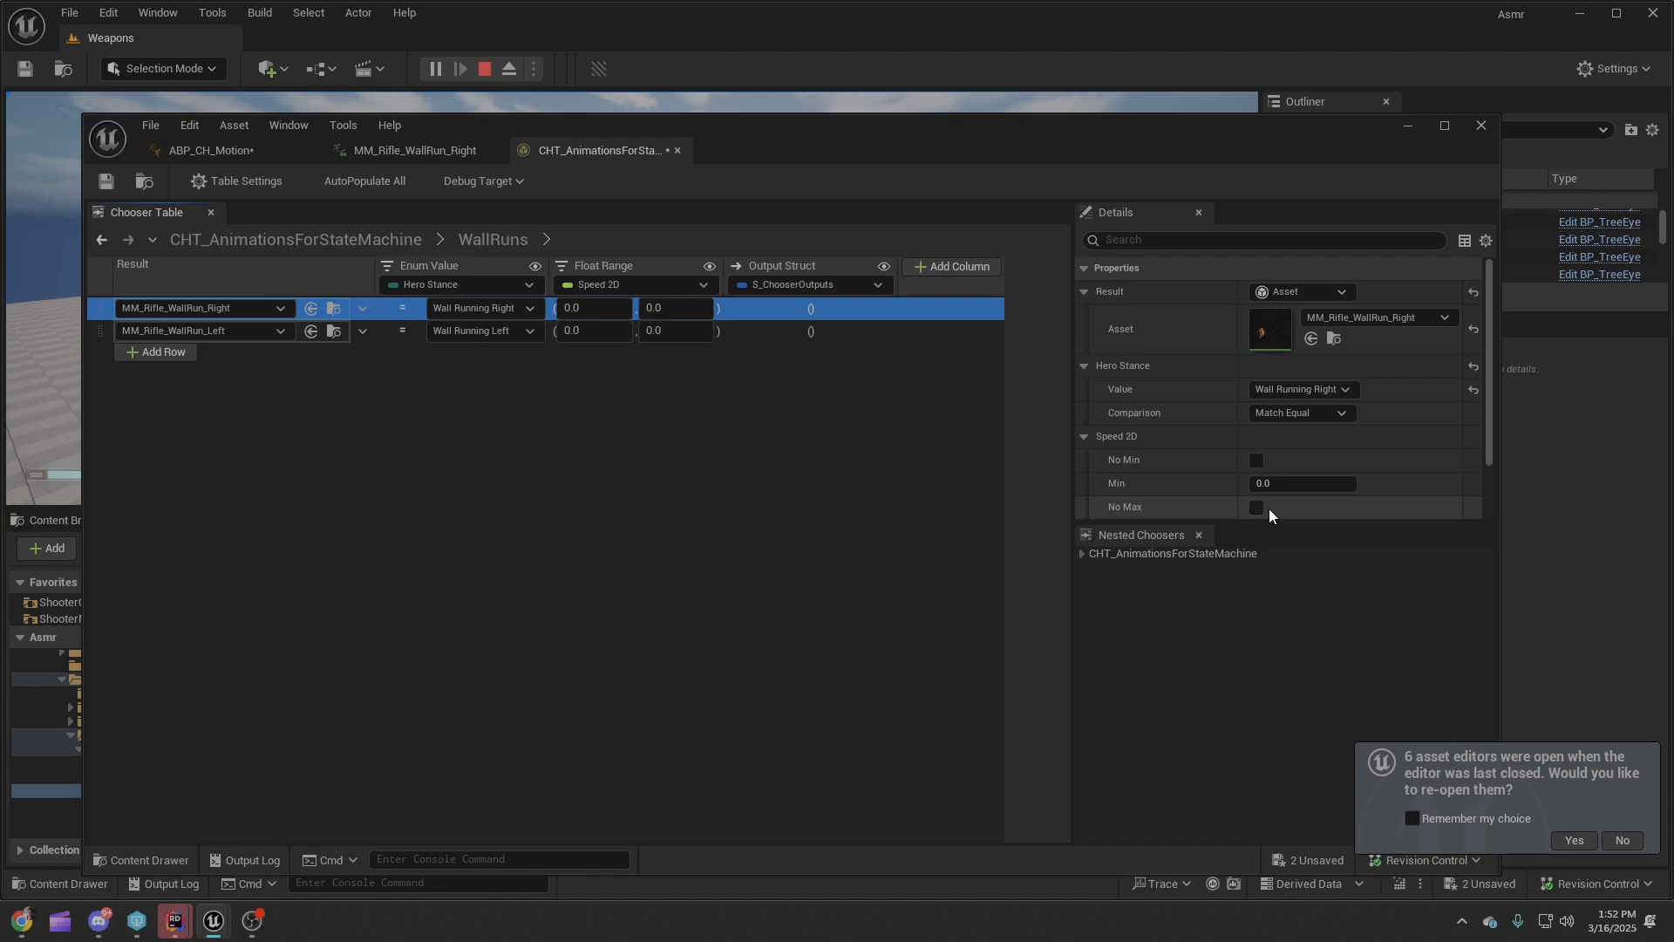
click(1254, 506)
click(107, 329)
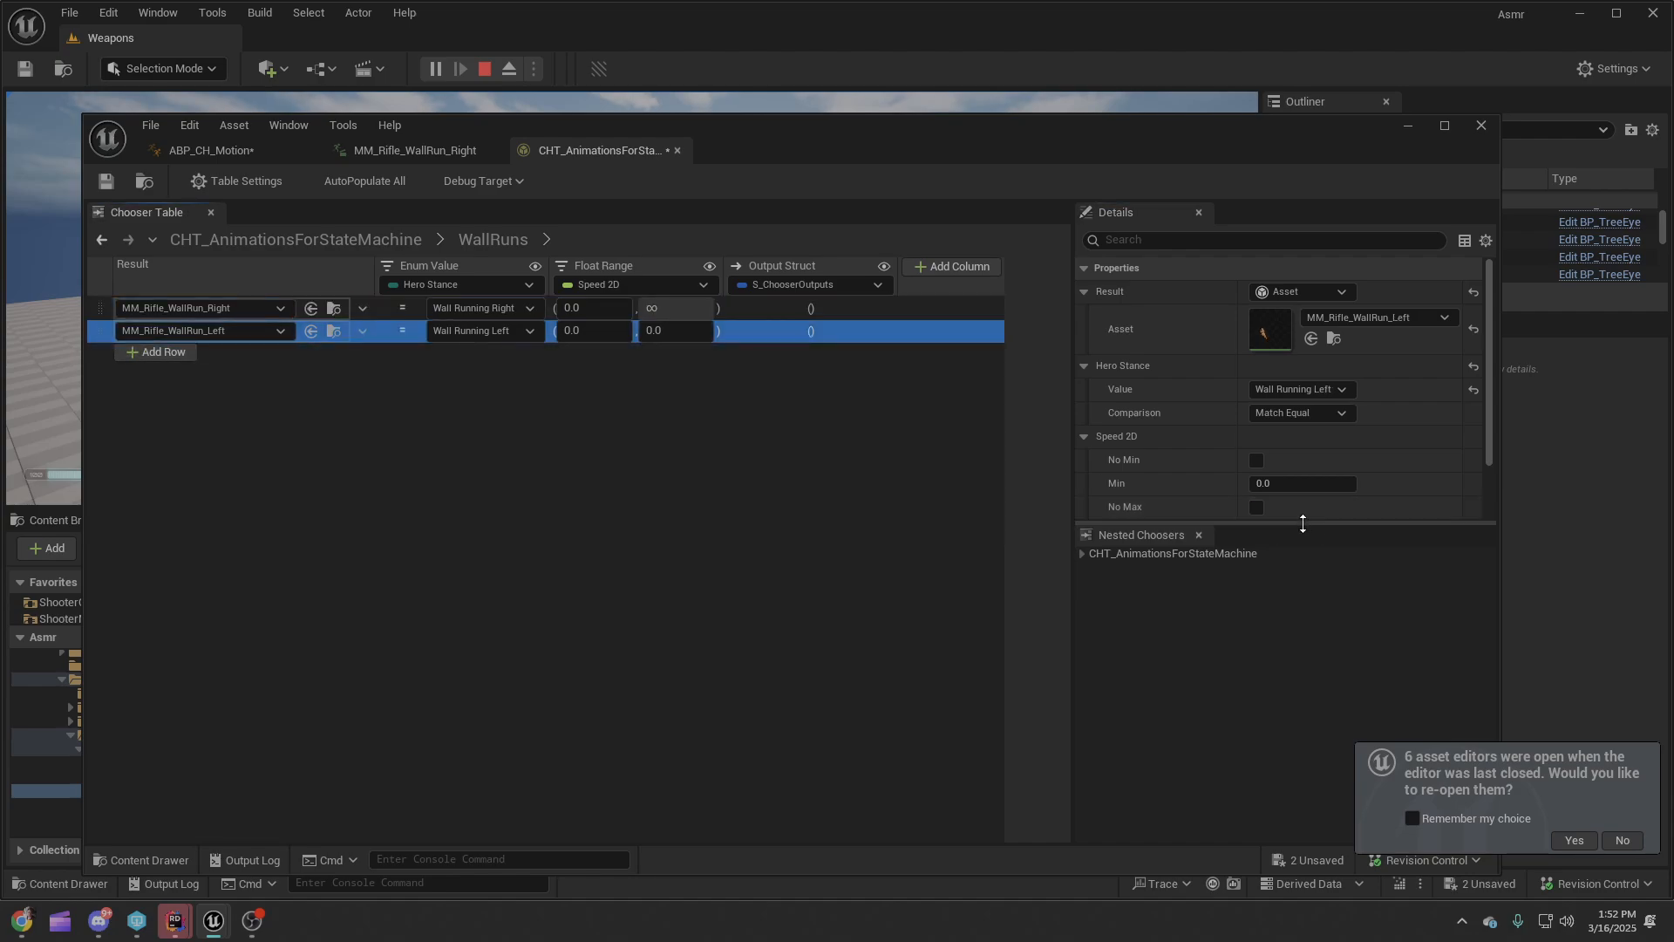
click(1254, 505)
click(689, 503)
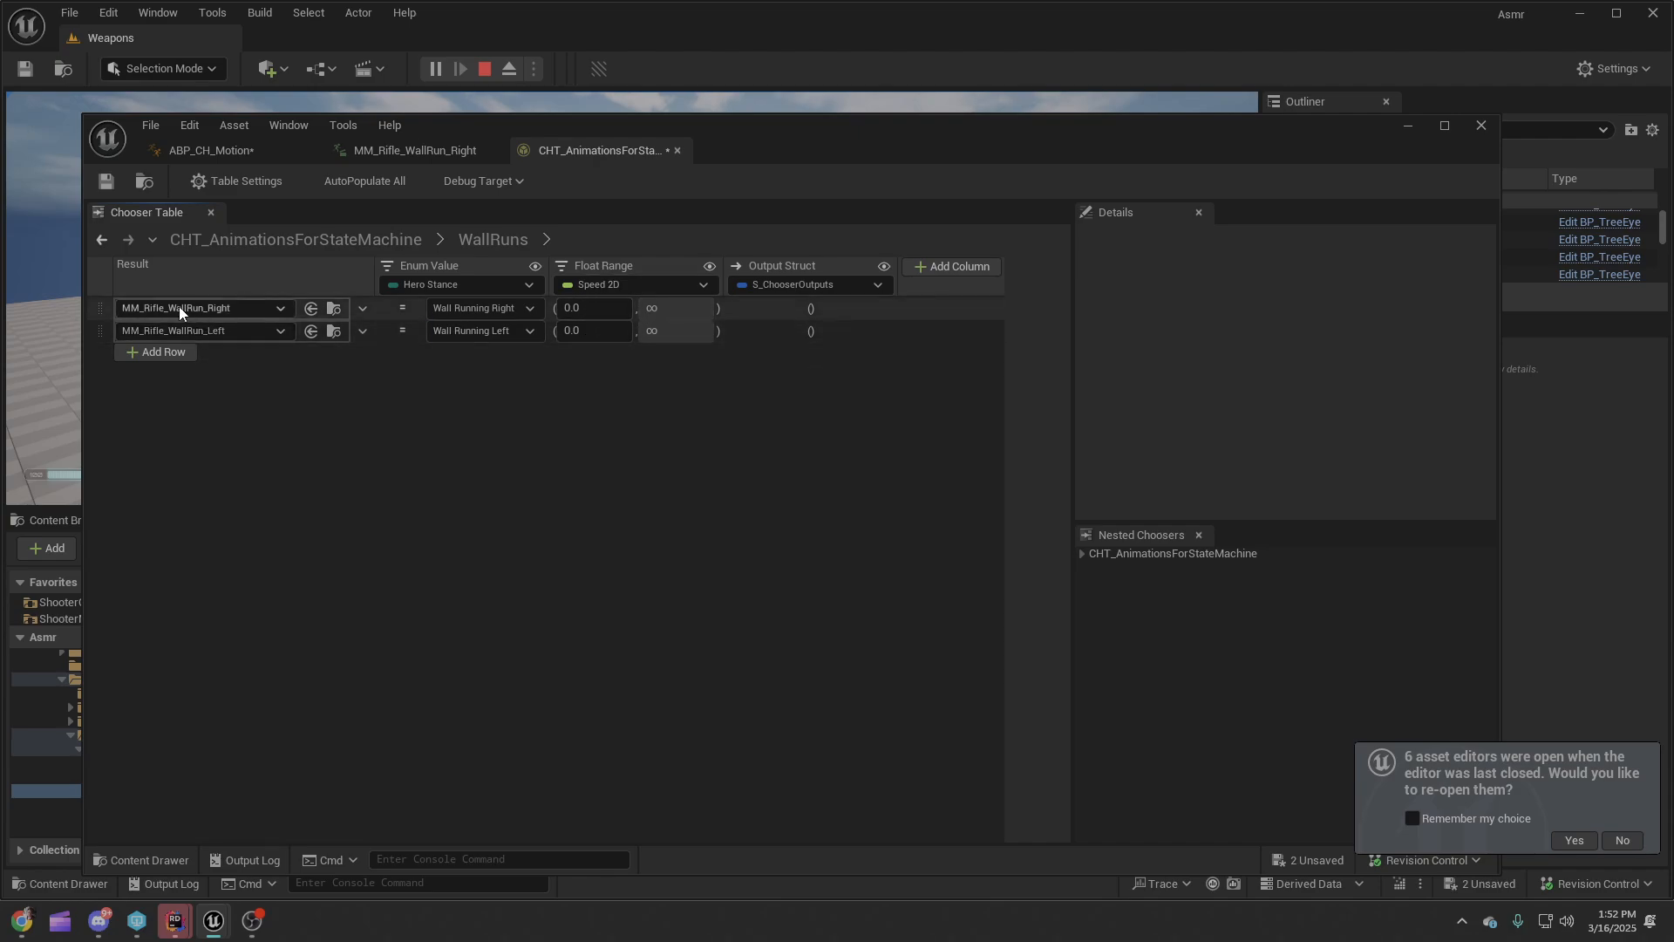
Set the chooser table's debug target to ABP_CH_Motion_C_0 in BP_CombatPawn_C_0.
drag(811, 131, 1154, 175)
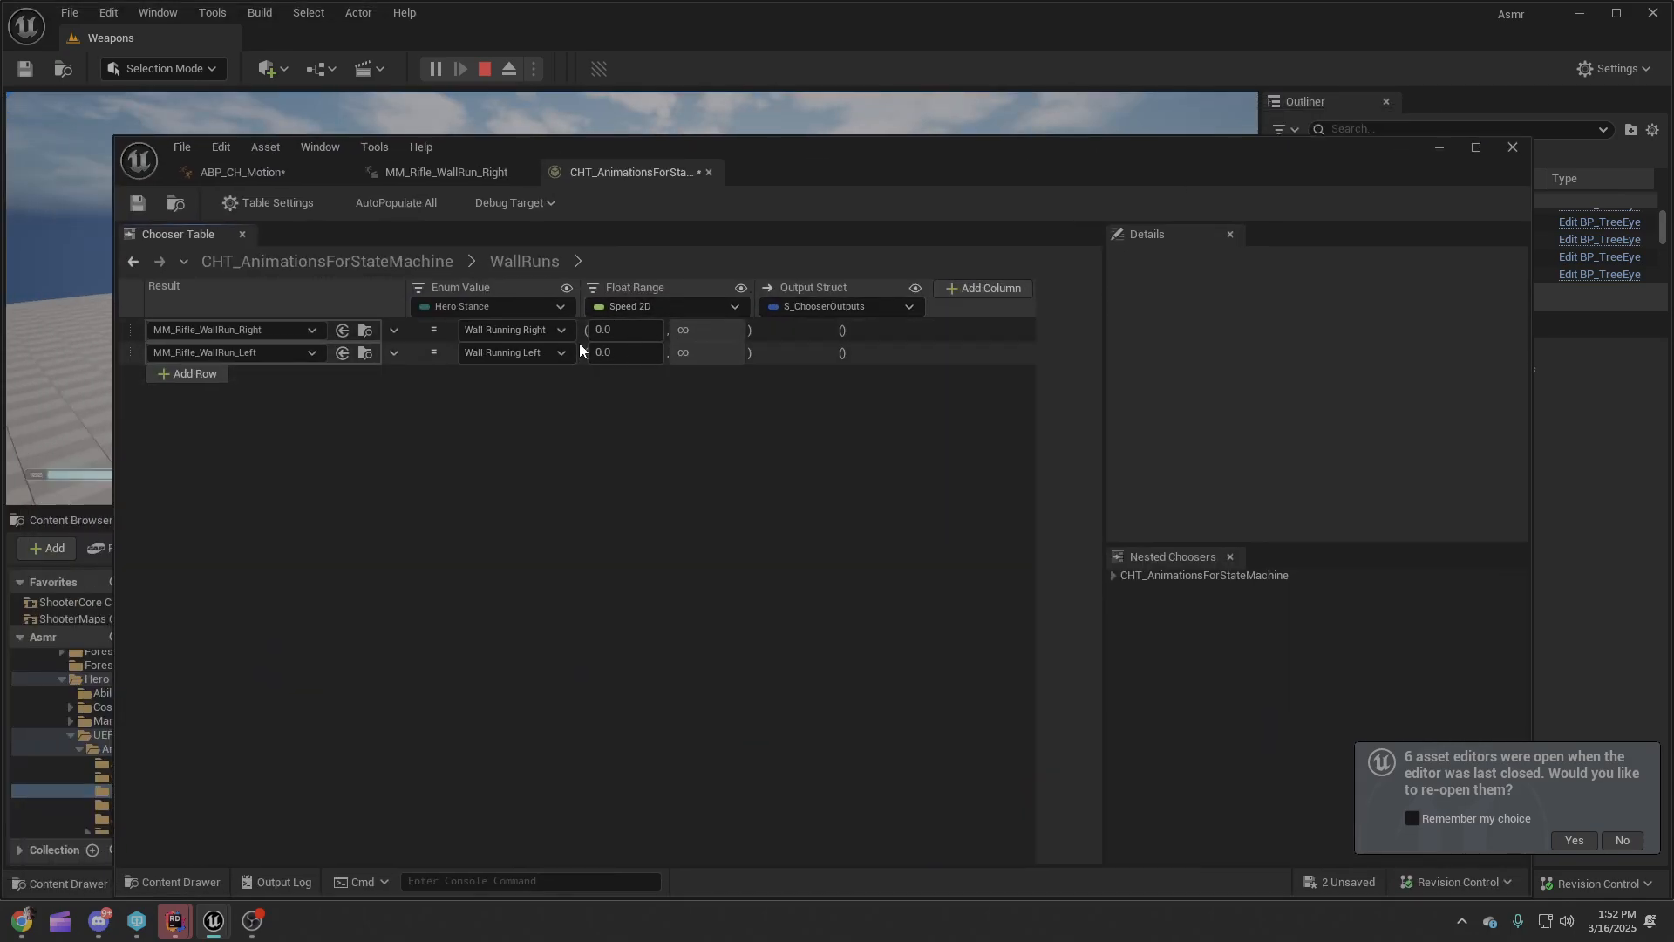
click(501, 202)
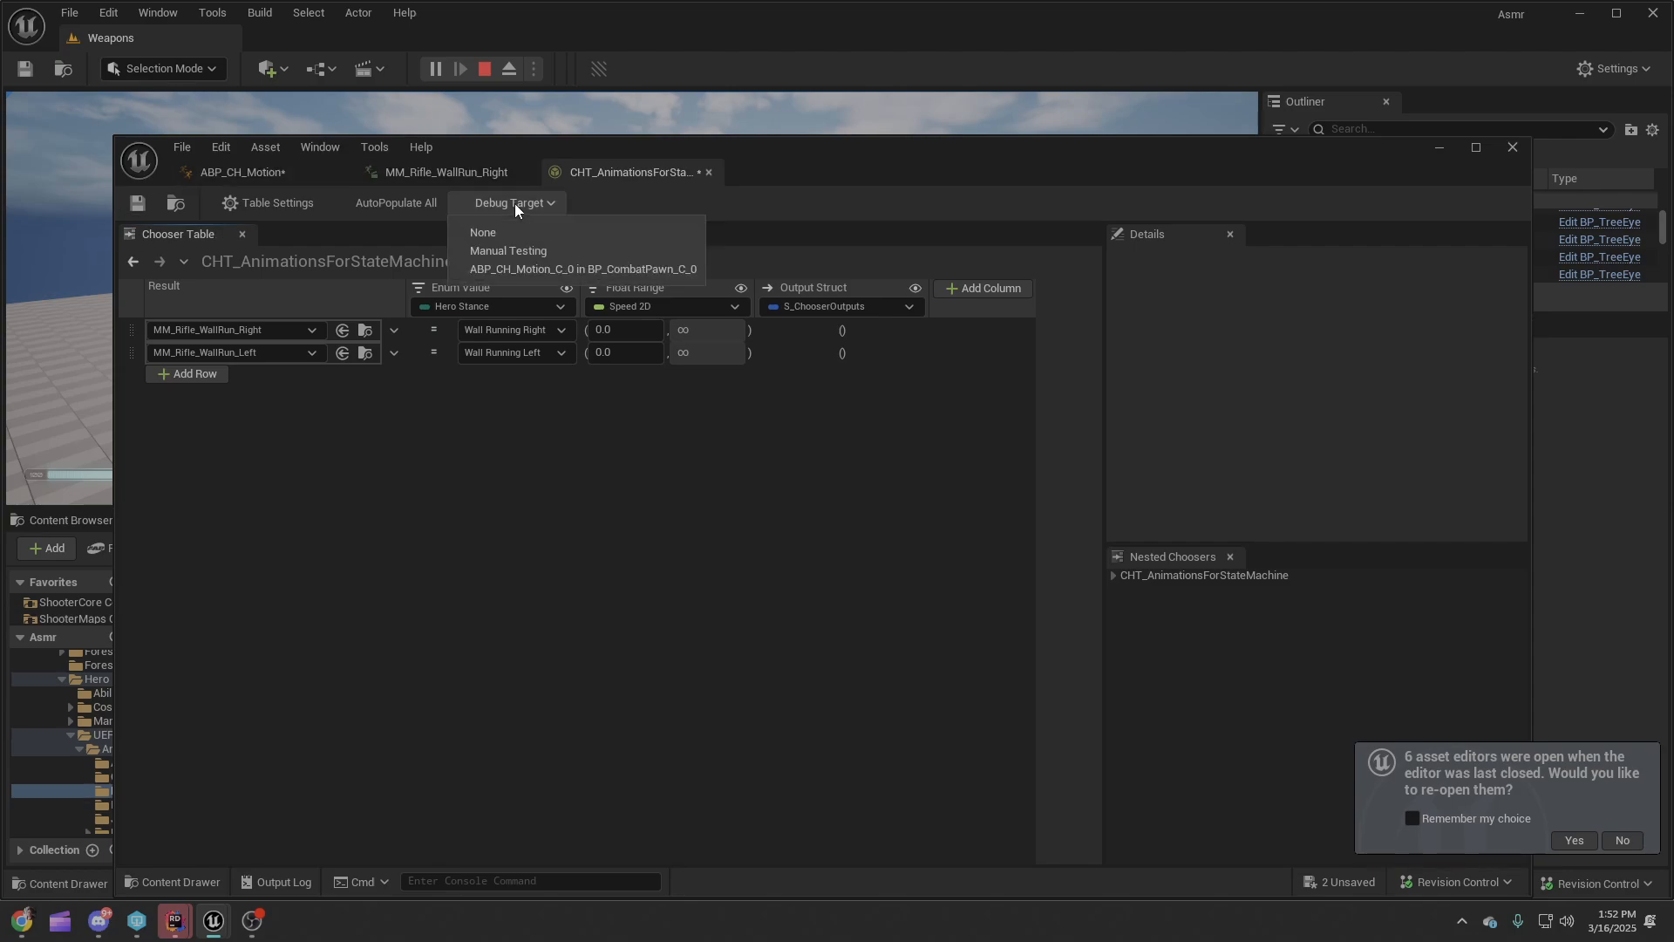
click(520, 265)
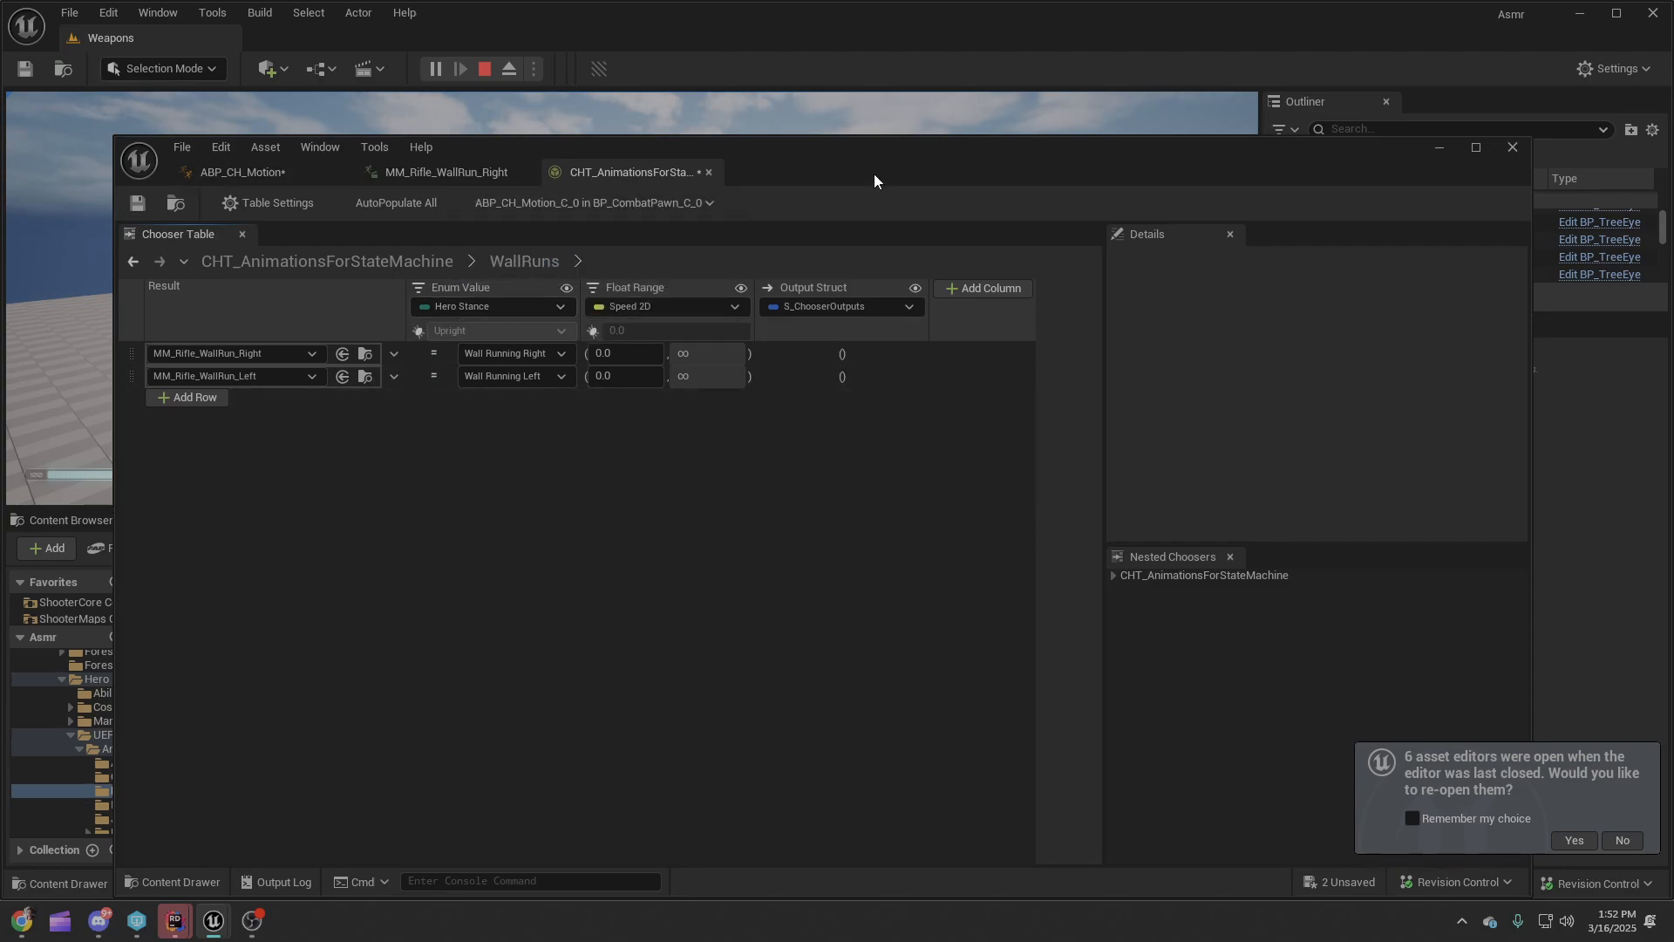
Bring the chooser table editor back into view and place it beneath the game viewport.
drag(873, 182, 0, 241)
click(488, 287)
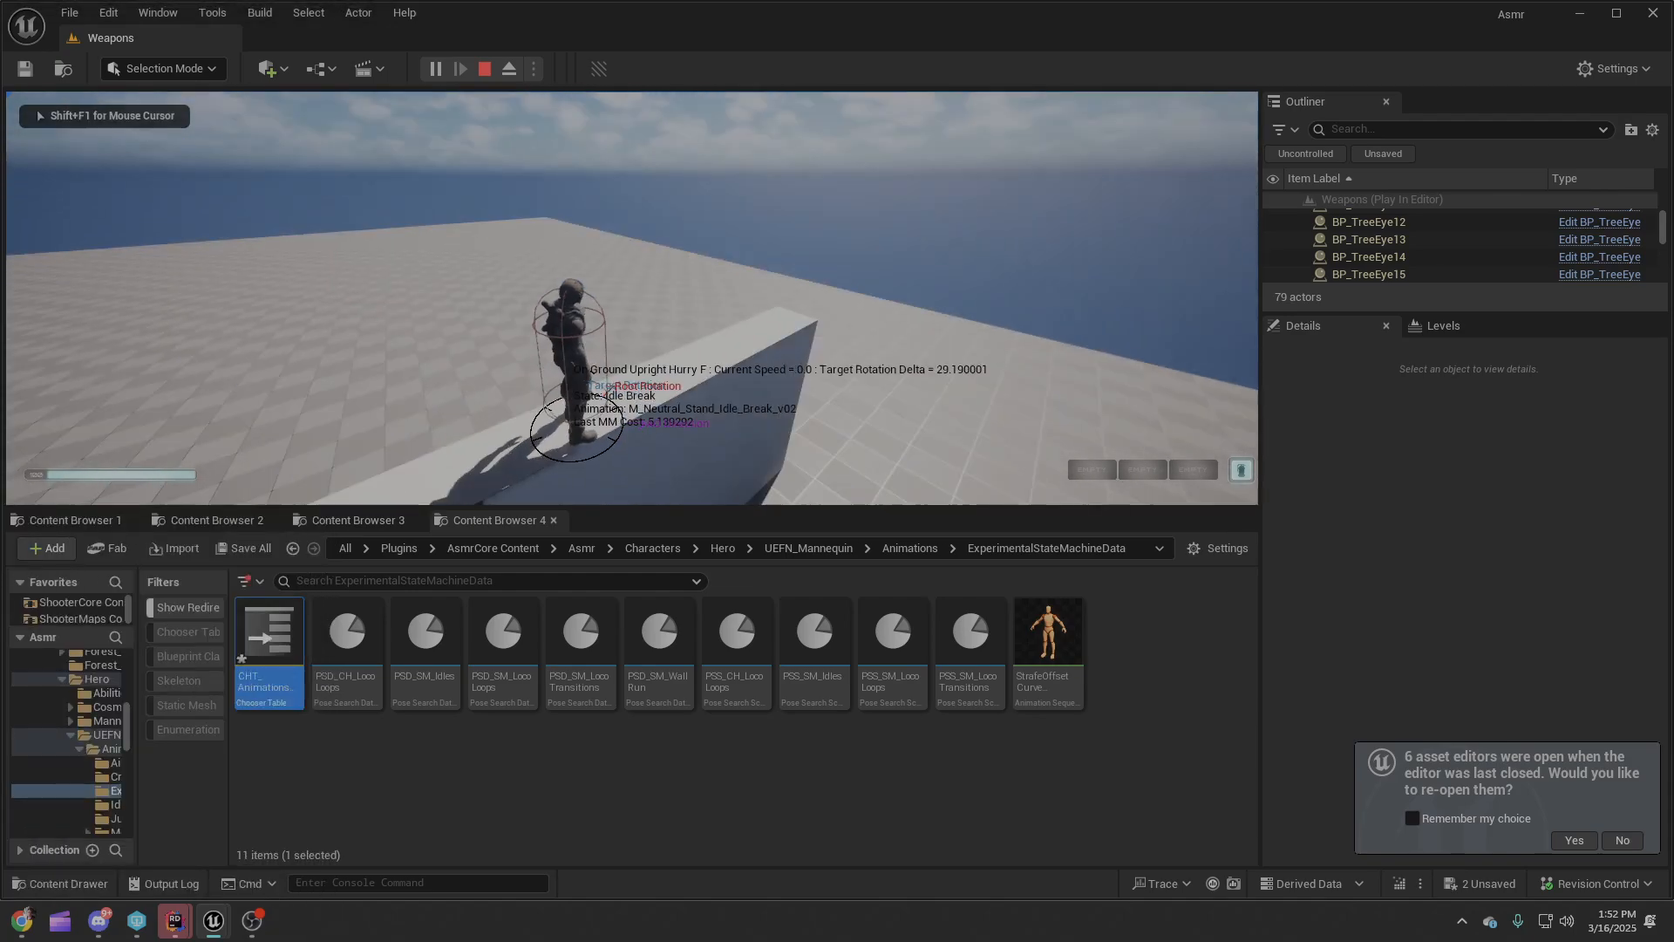
key(alt+Tab)
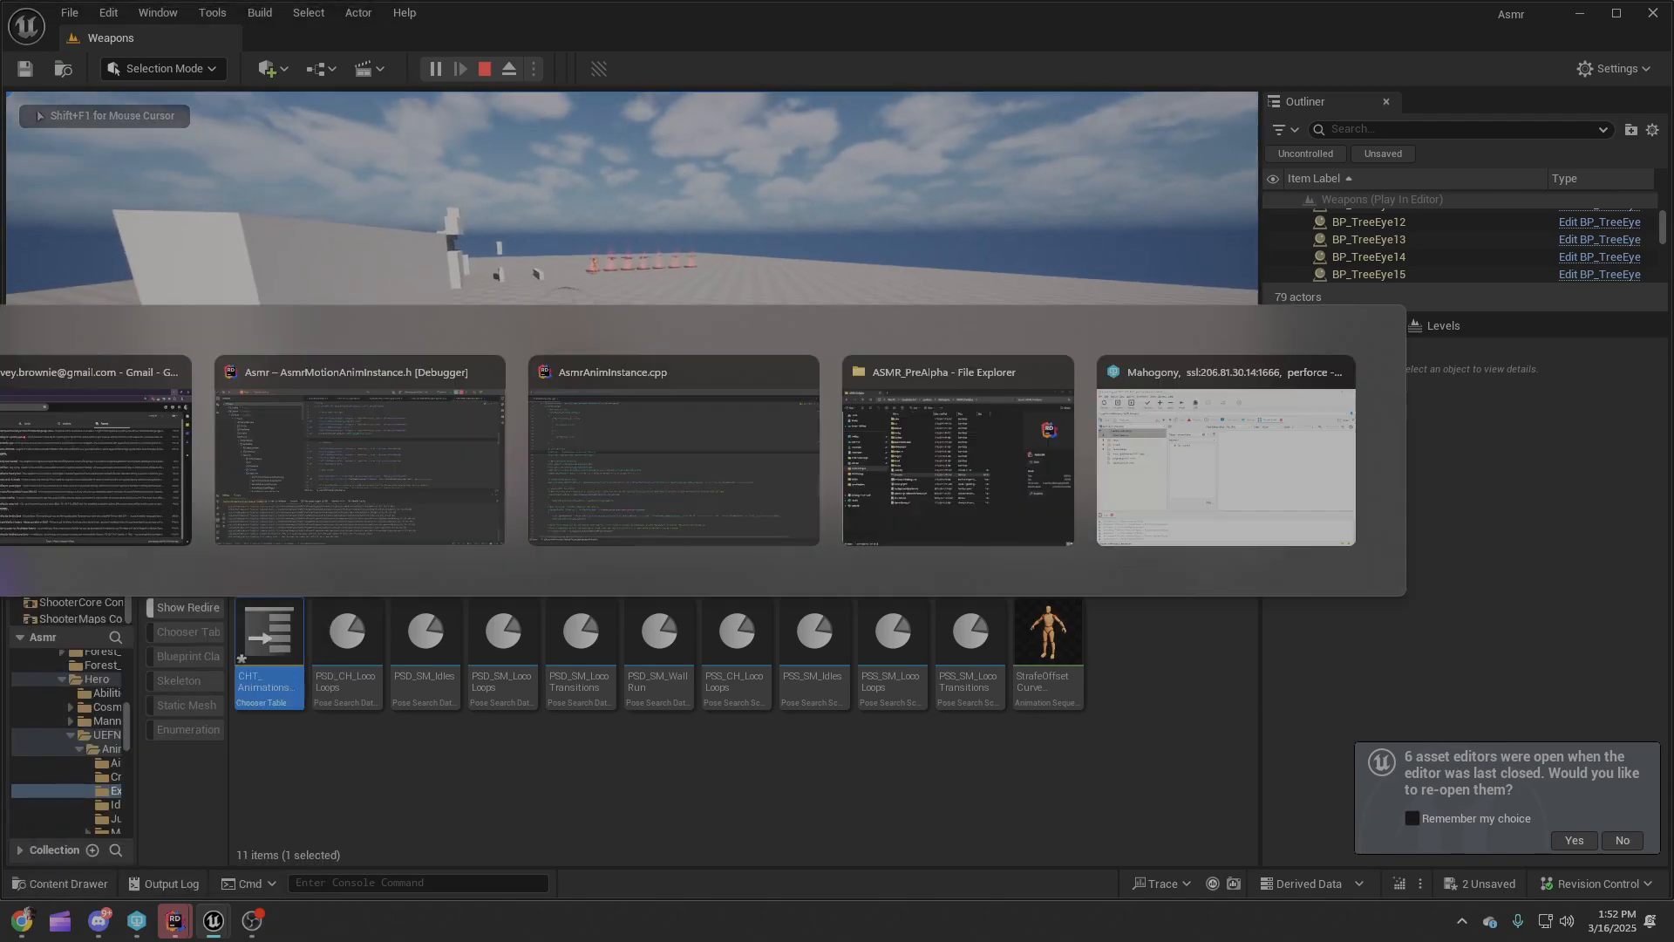
drag(0, 566, 829, 522)
Wall-run the character on both sides of the wall and watch the WallRuns filters react to stance and Speed 2D.
click(820, 436)
key(w)
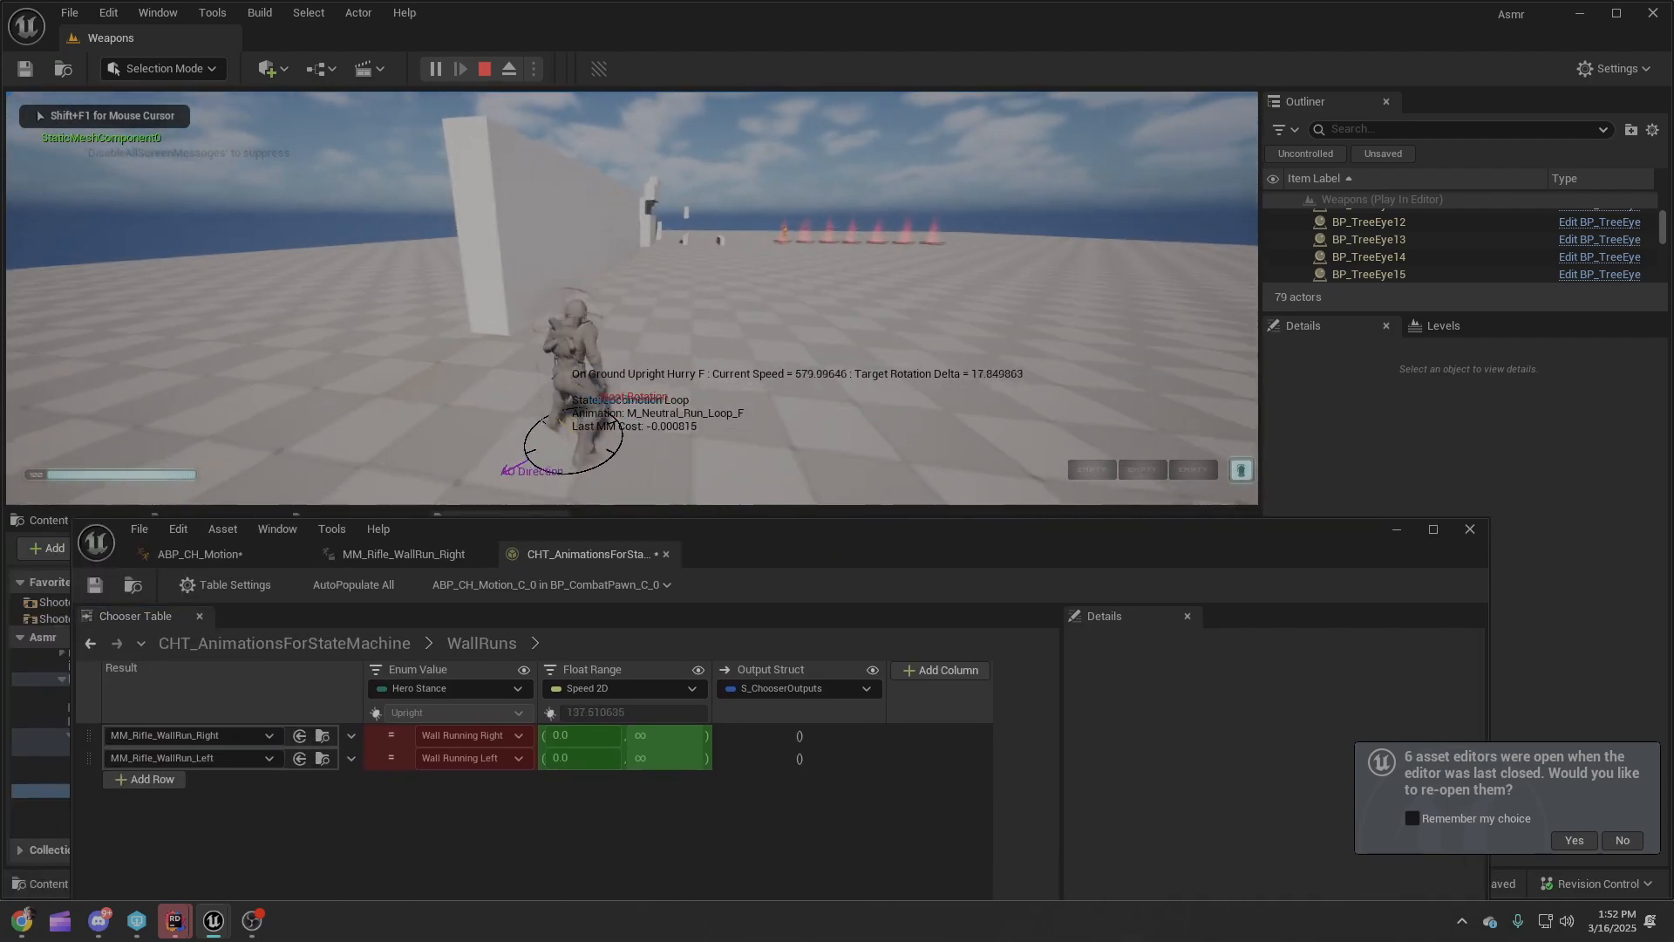
key(space)
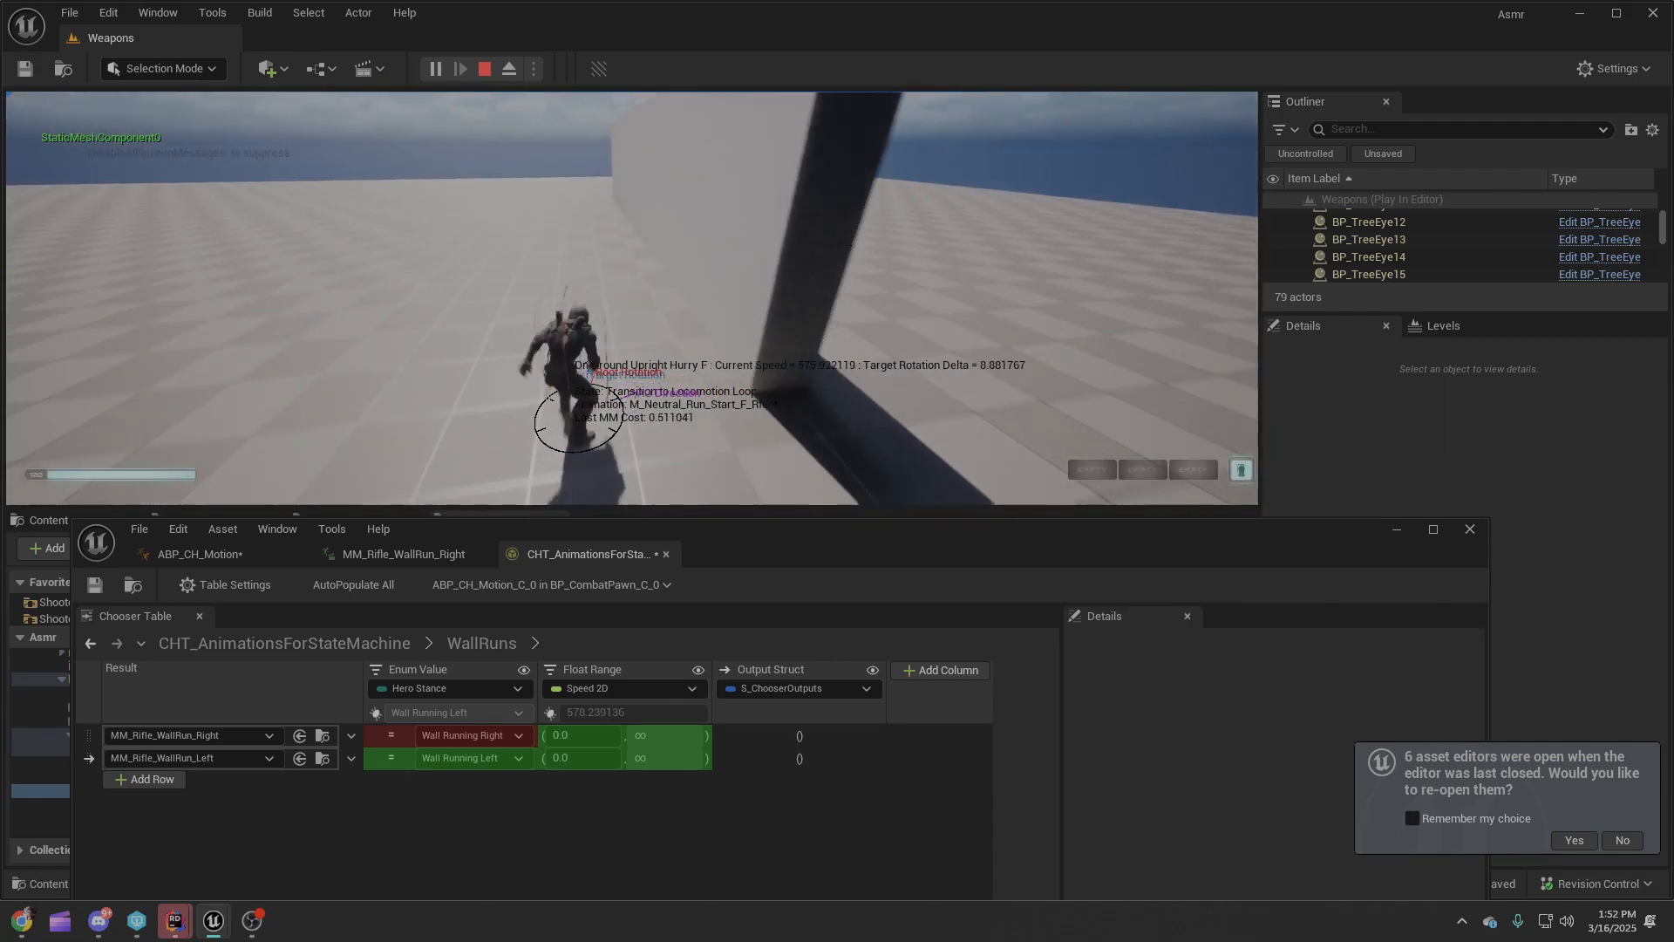
key(space)
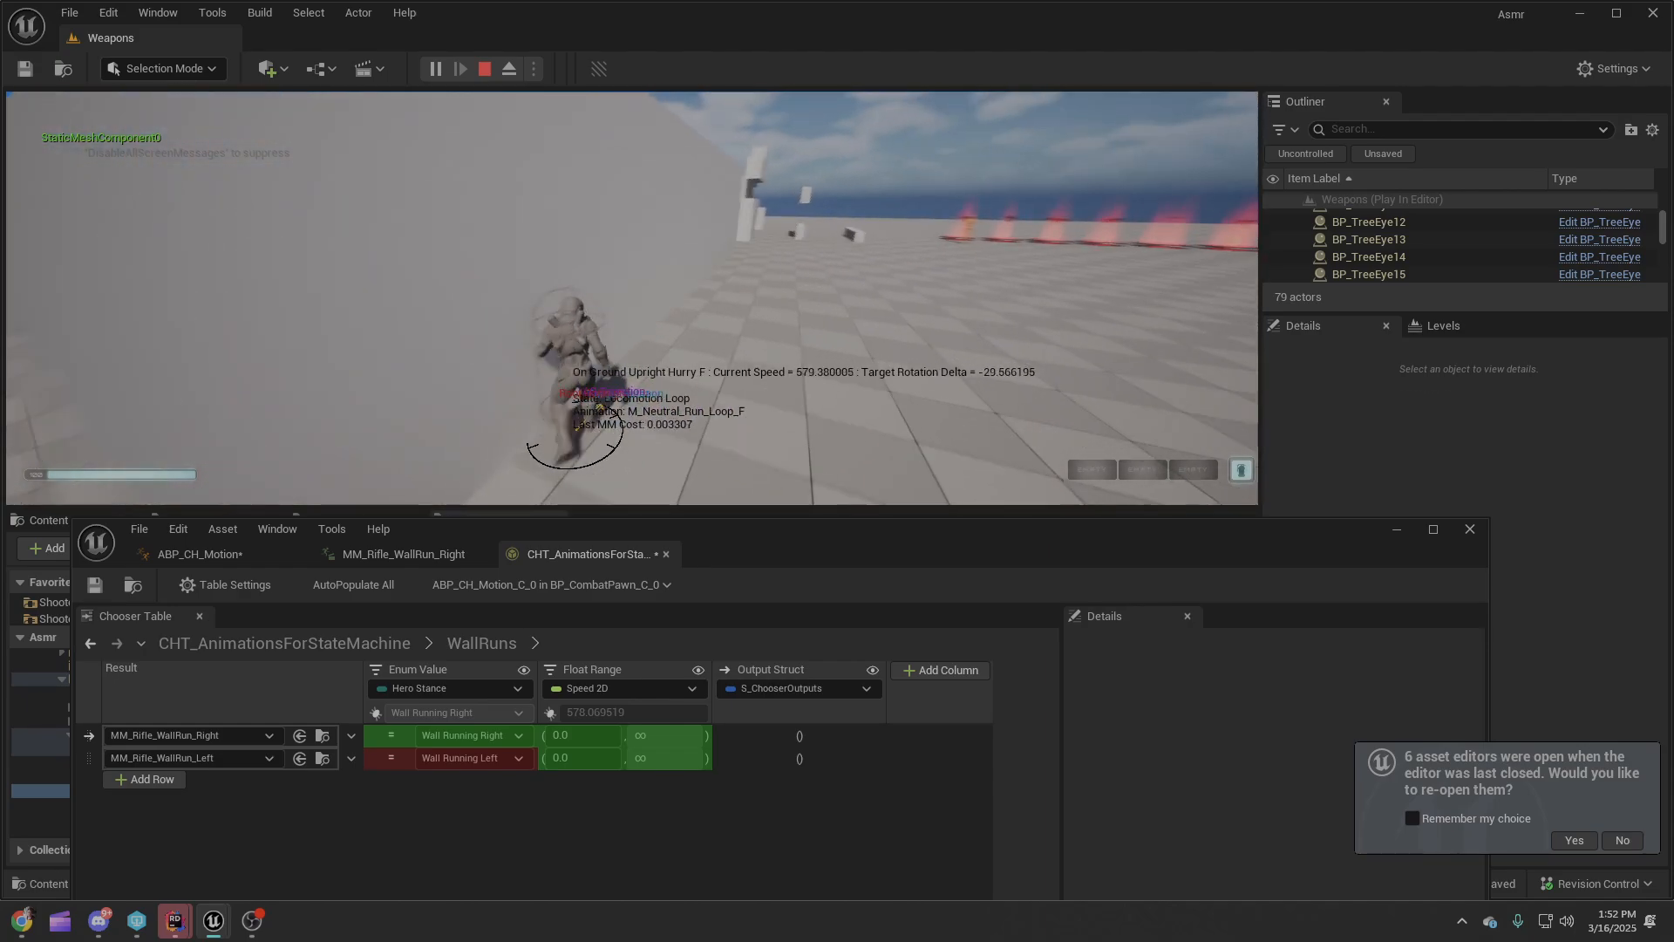
key(space)
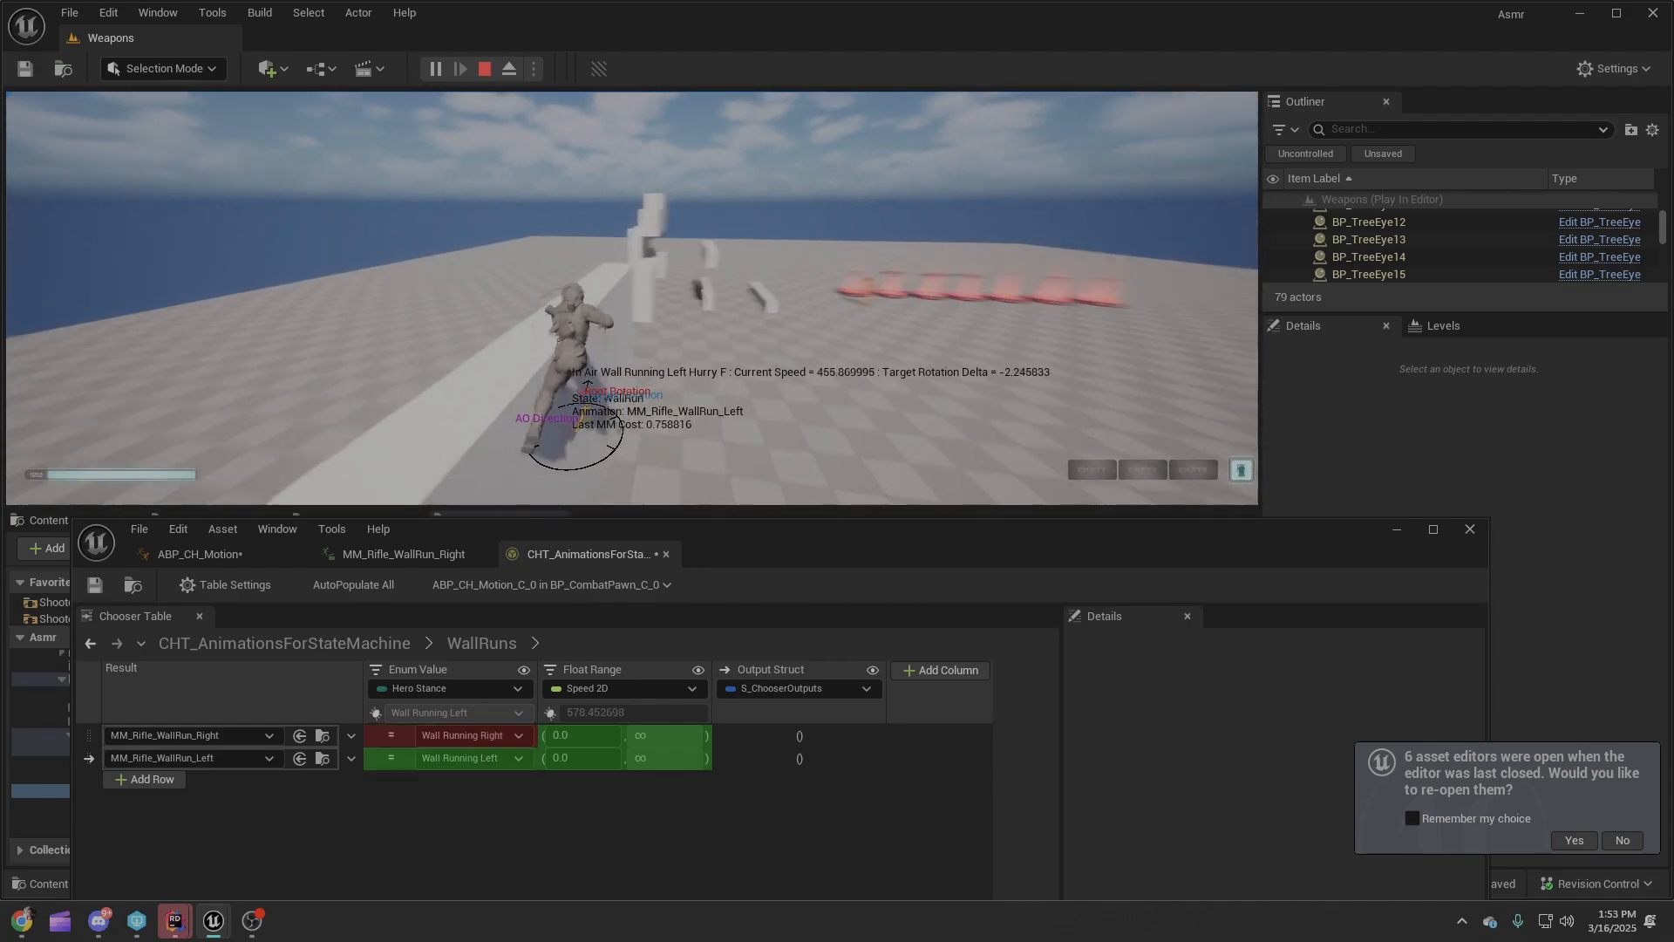
key(shift+F1)
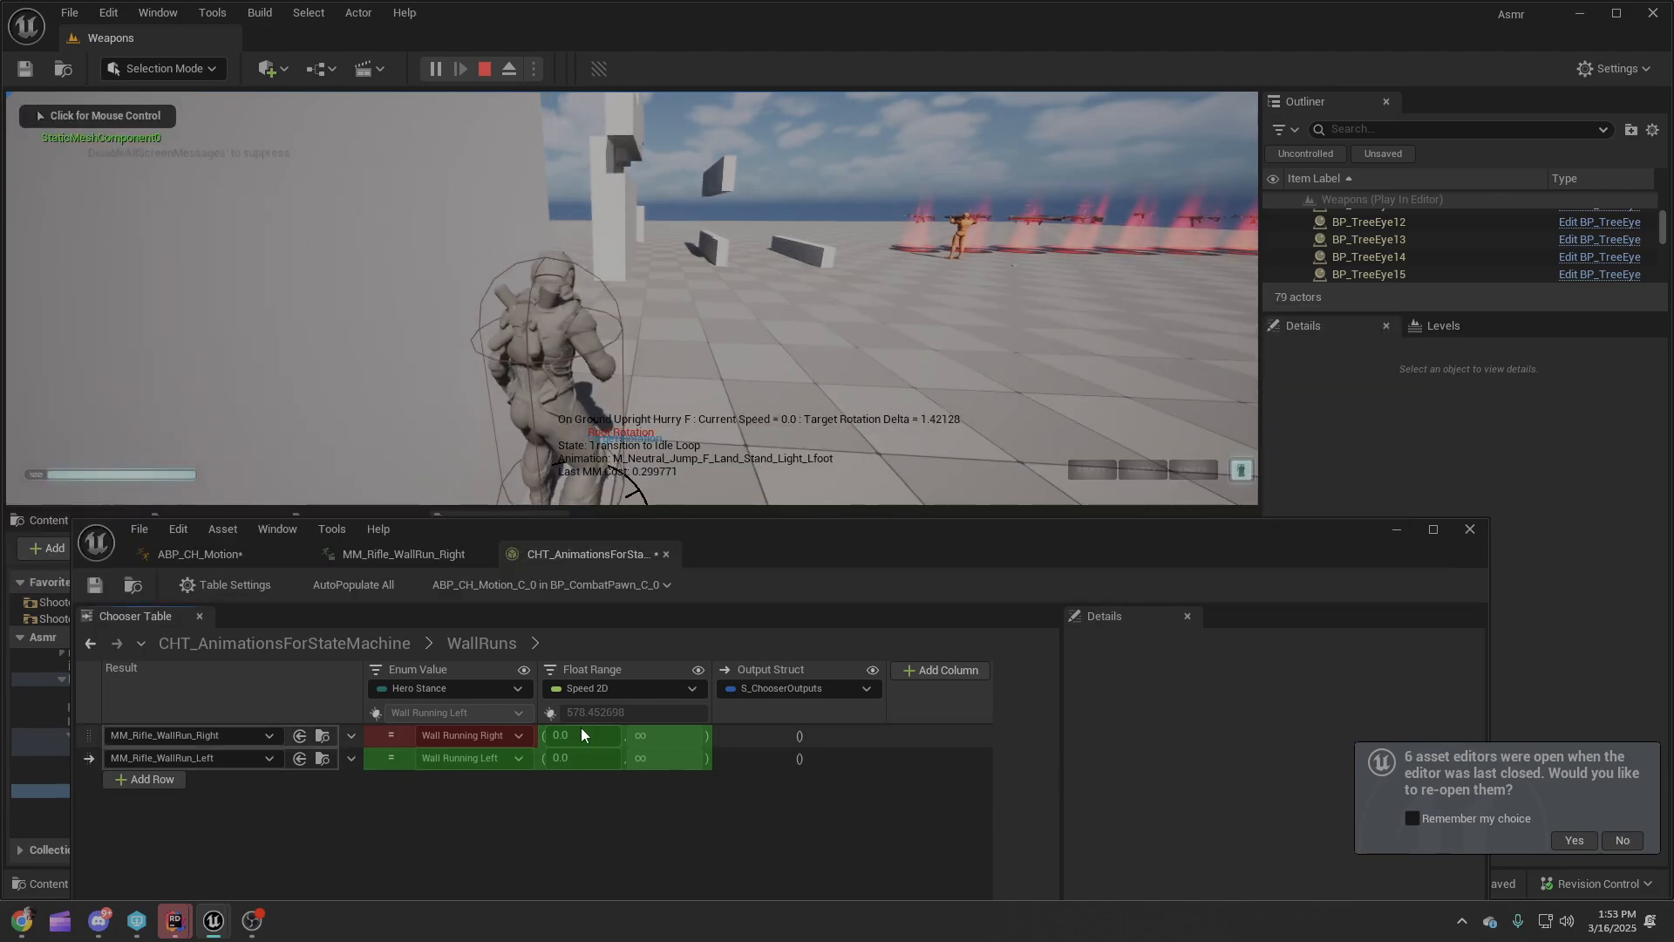
Resume playing and make the character run and jump at the walls repeatedly while checking the chooser's live Speed 2D filtering.
click(683, 230)
key(w)
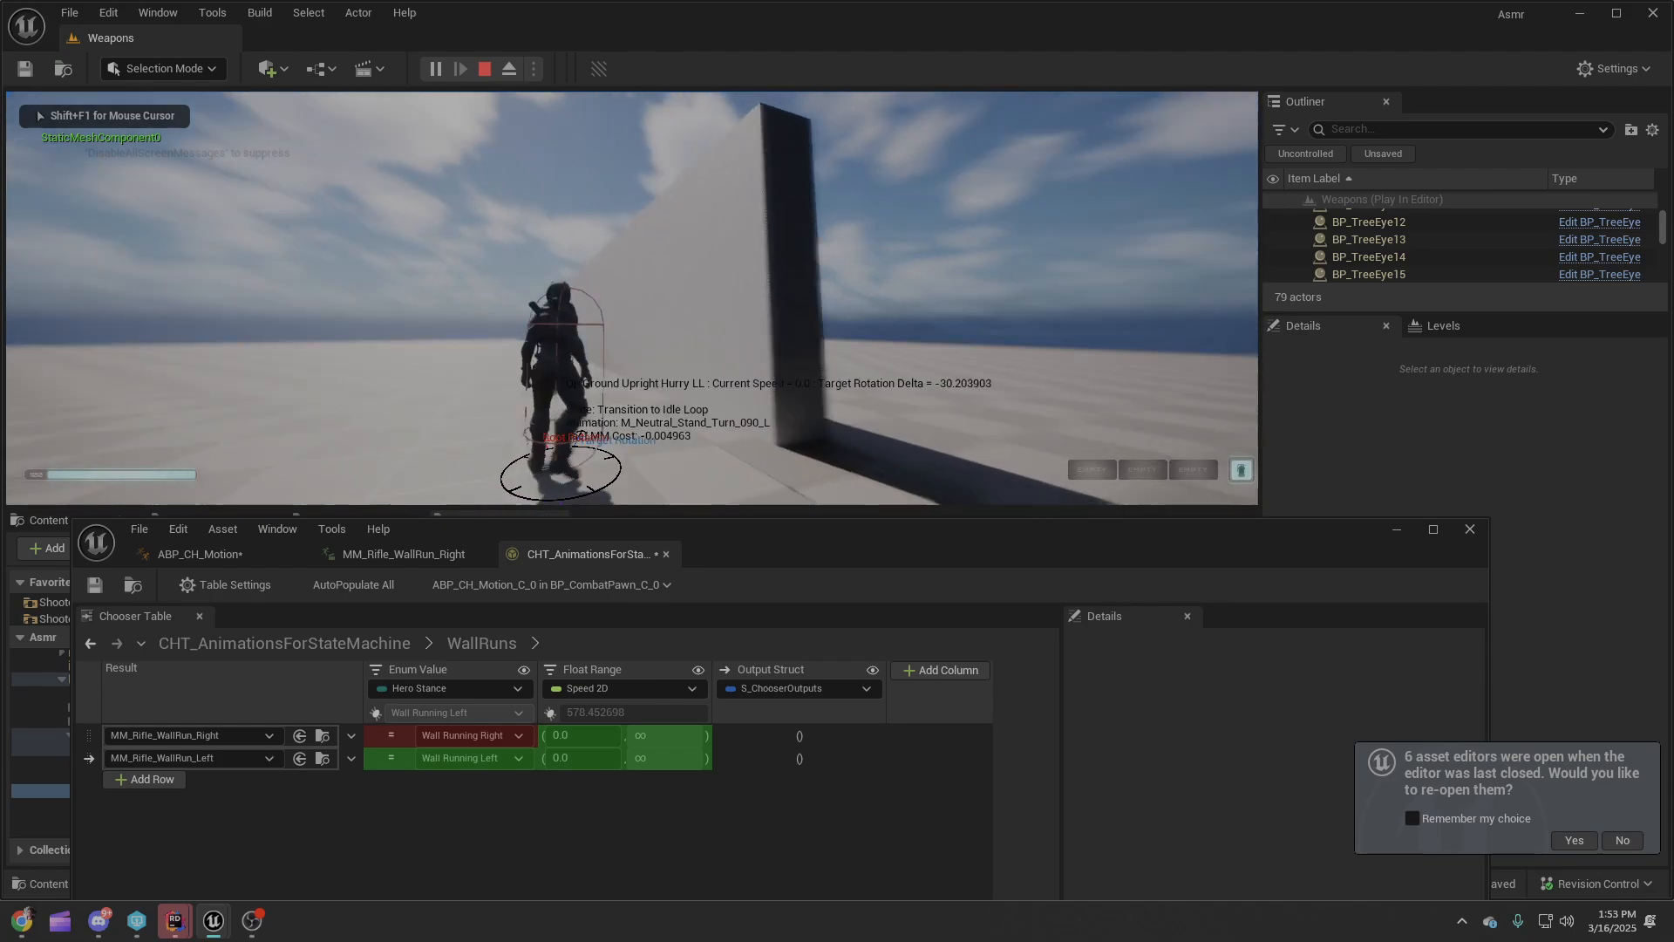
key(space)
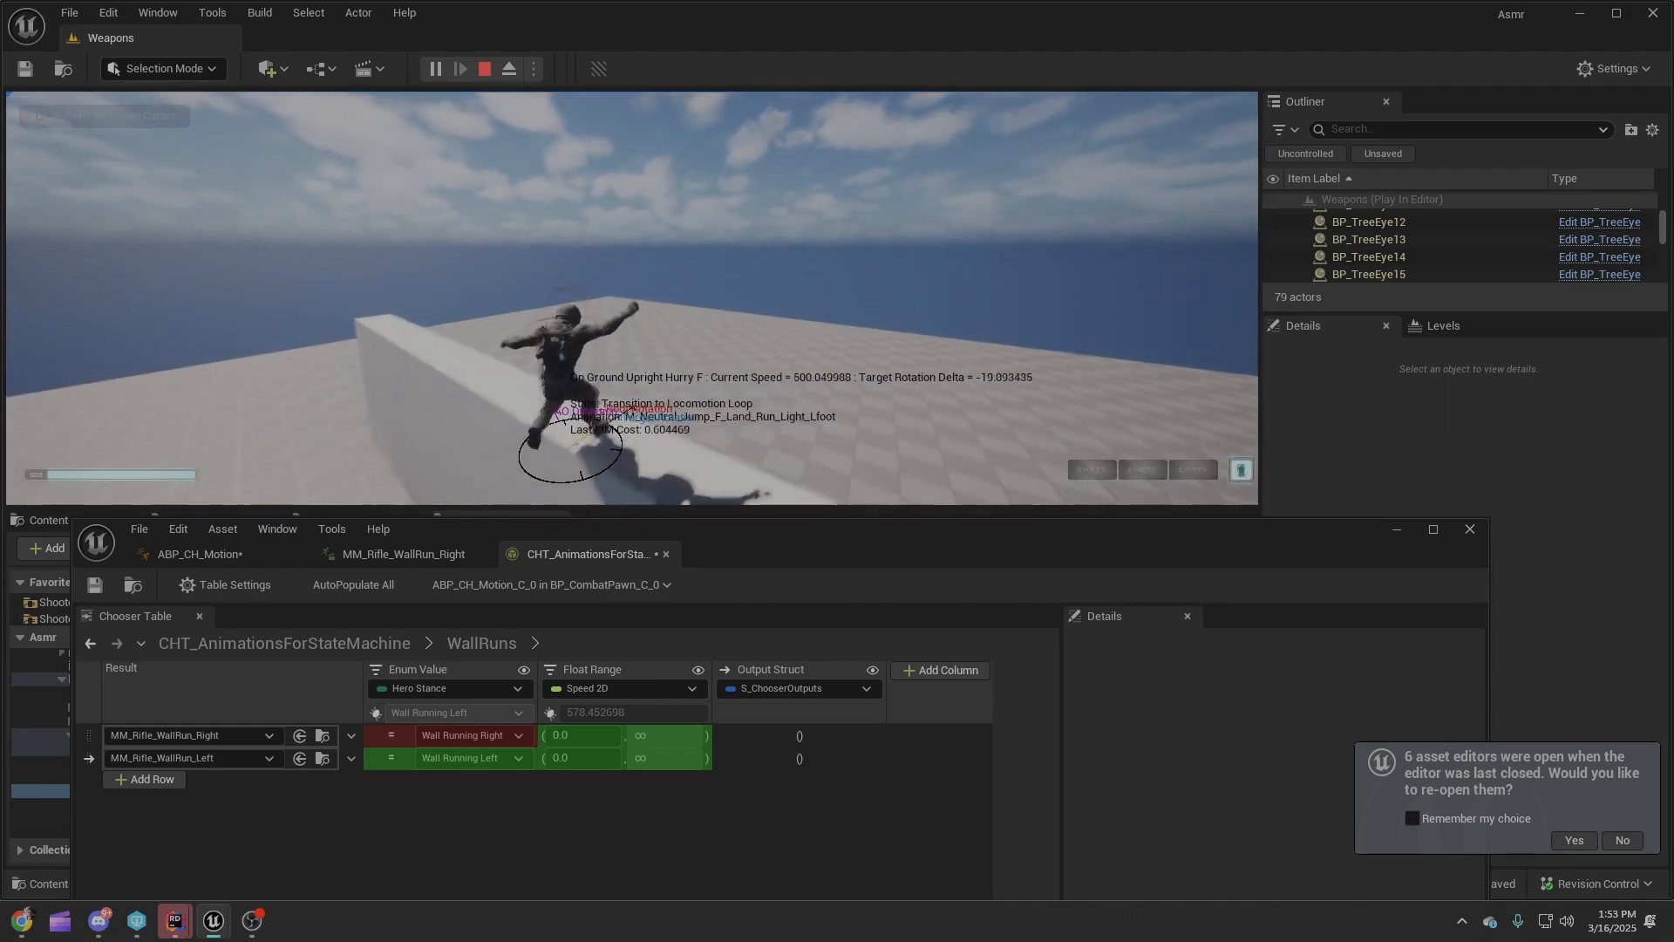
key(space)
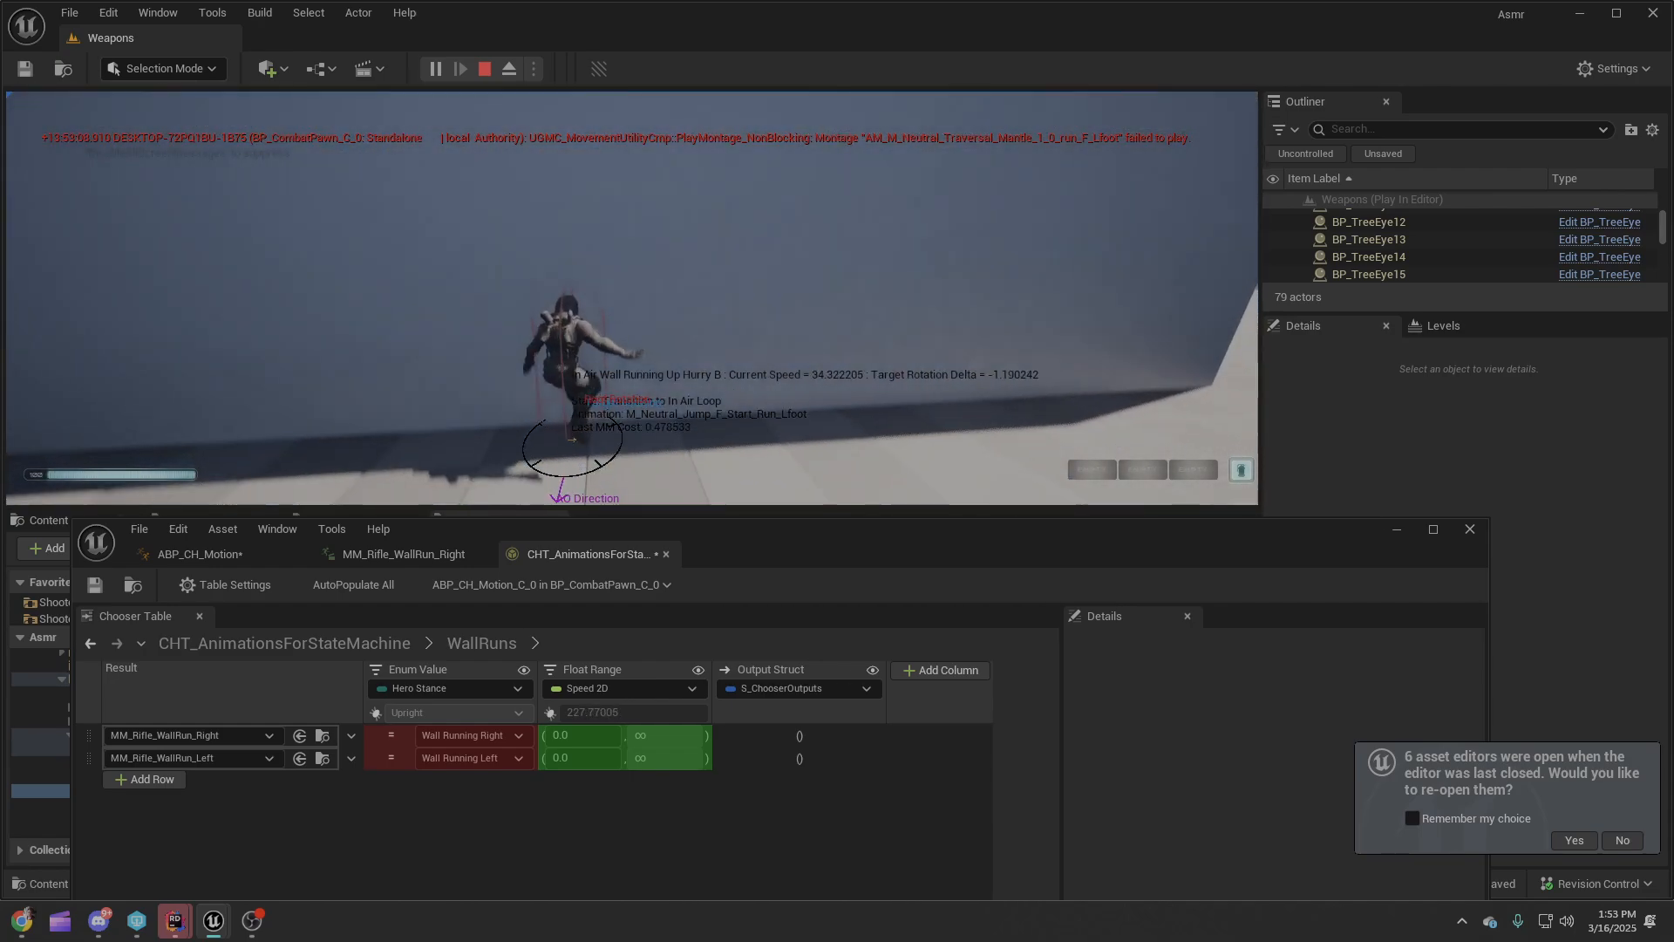
key(w)
key(space)
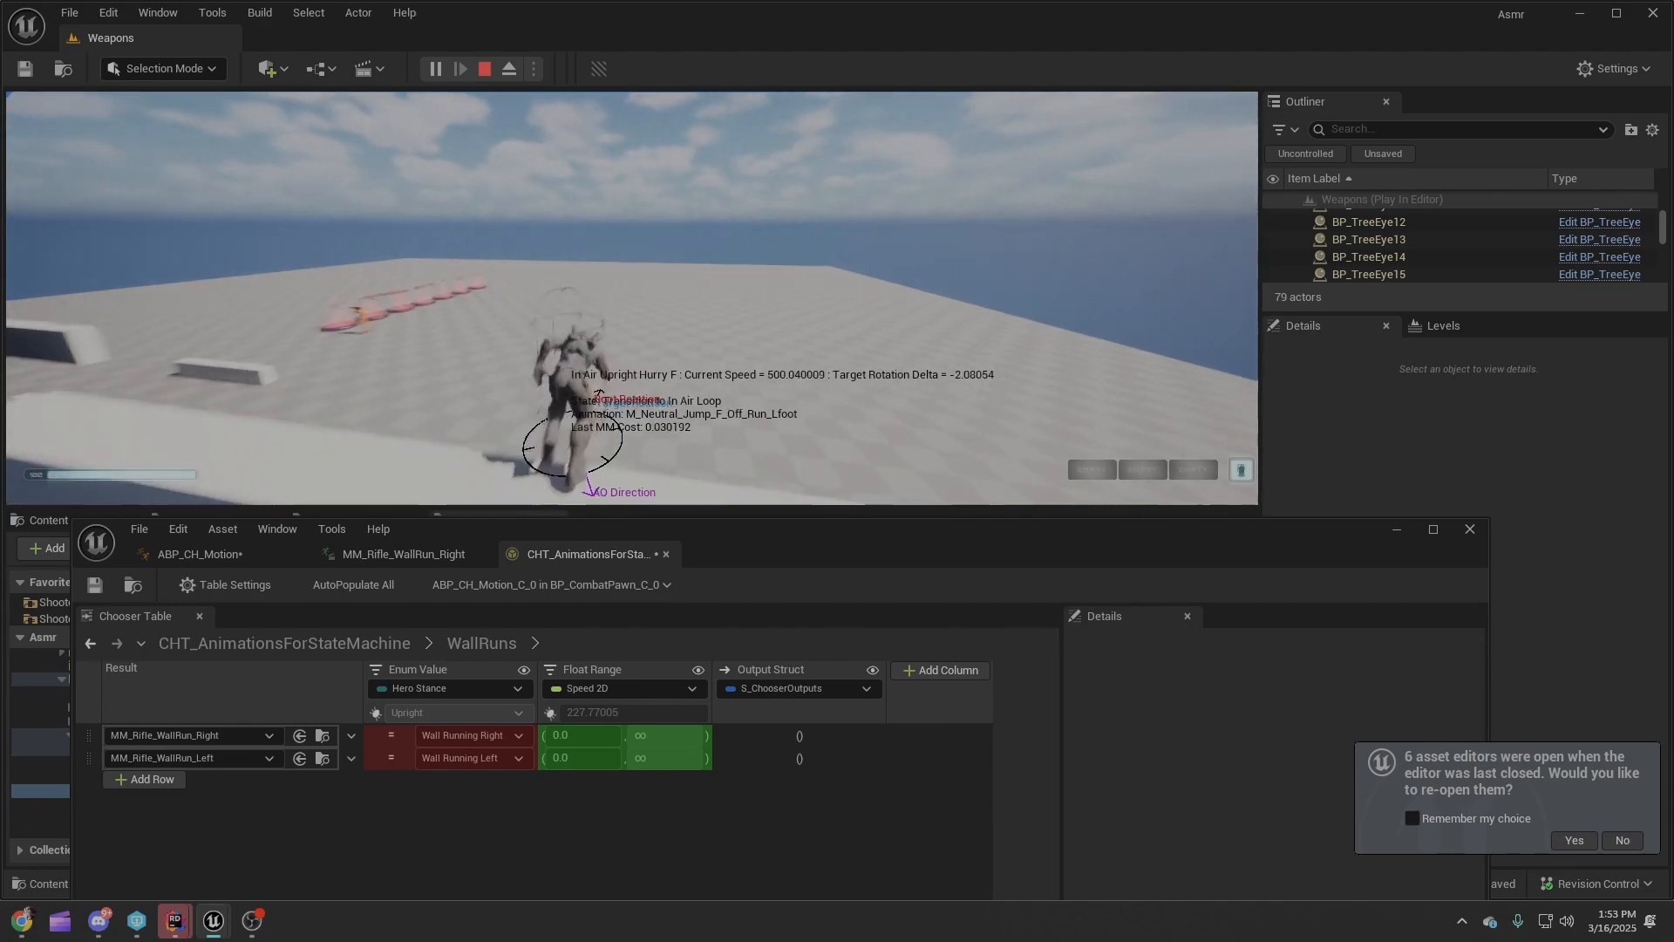
key(space)
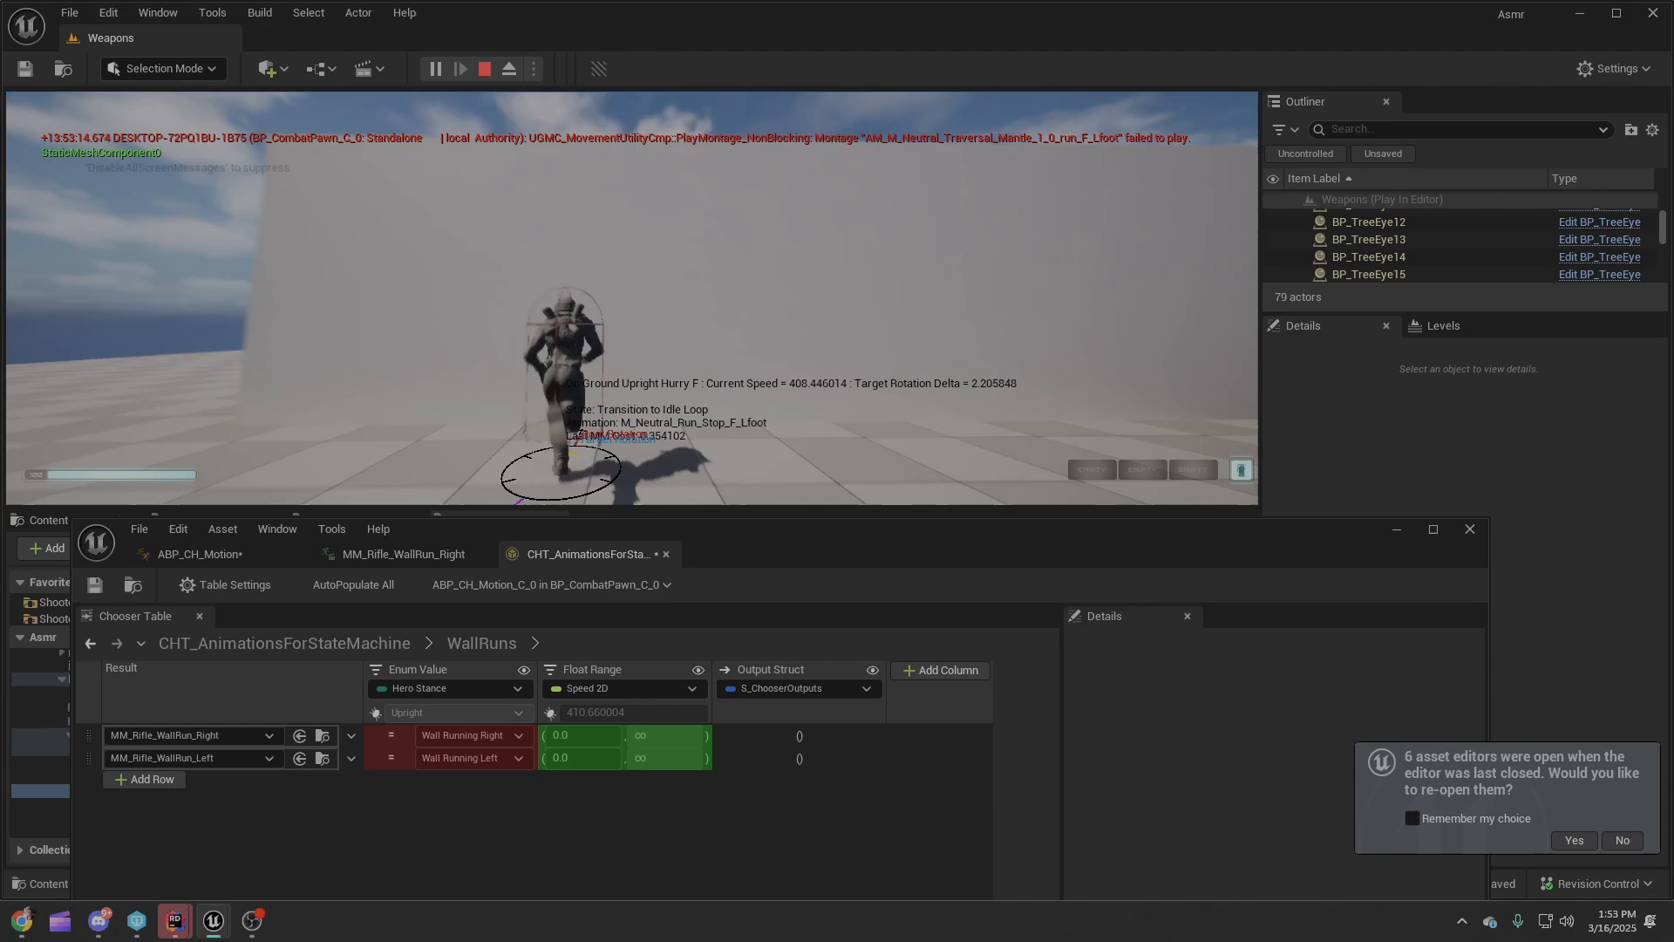
key(space)
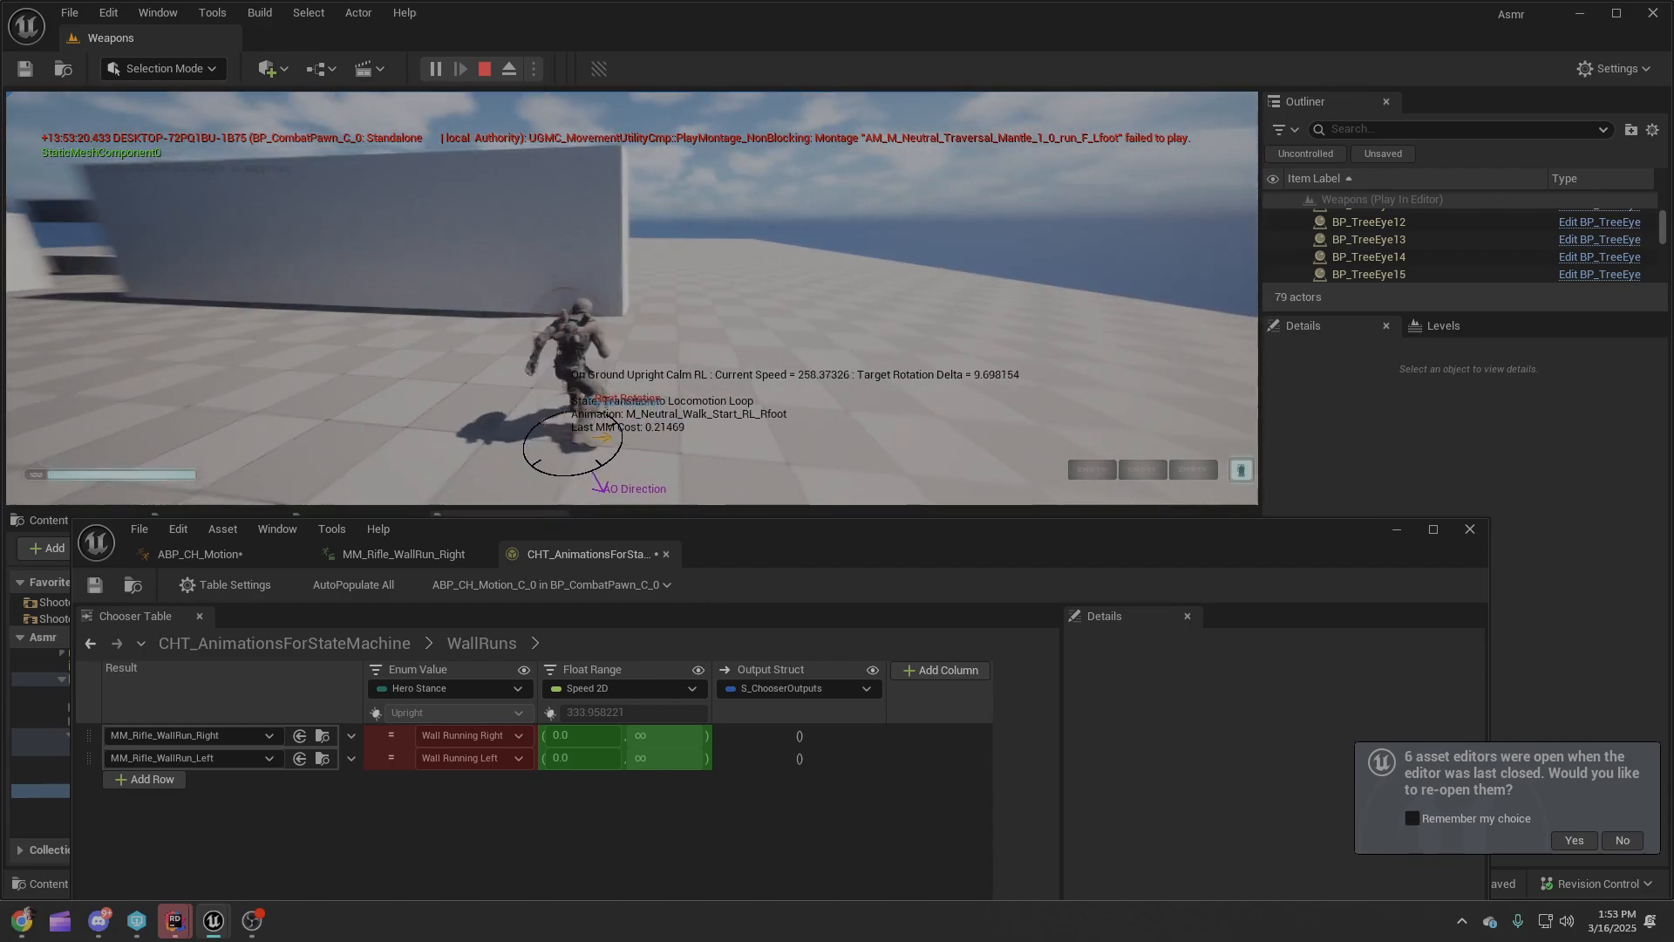
Move the character sideways, backward and forward on the ground at walk and run pace to compare its locomotion animations.
key(d)
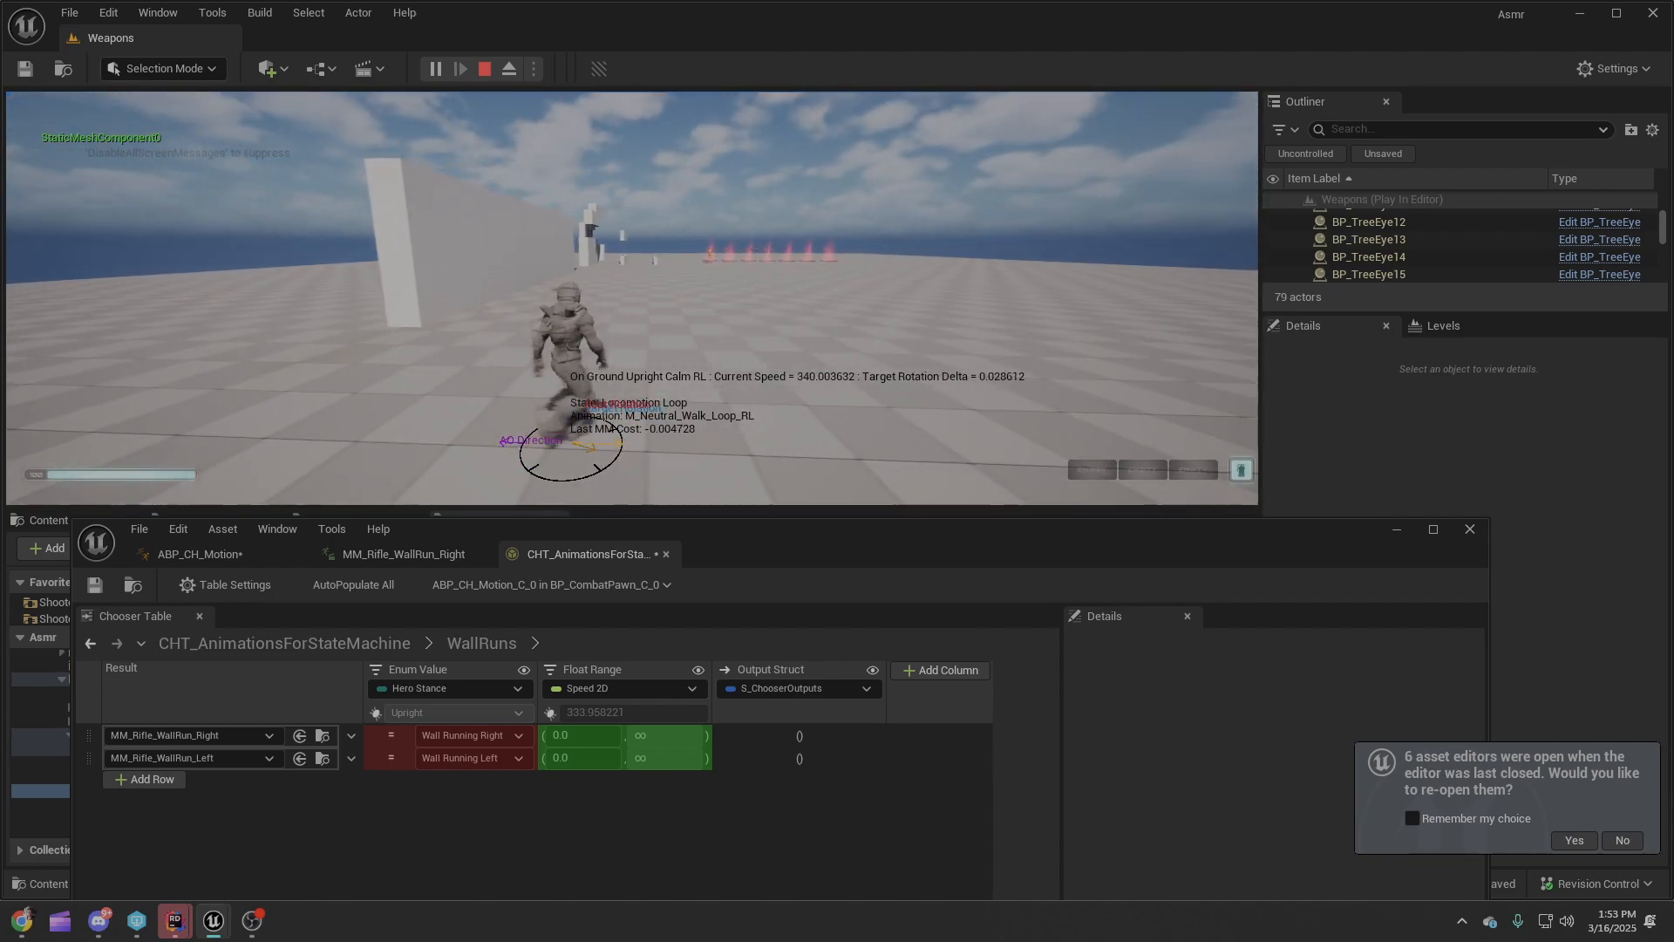
key(a)
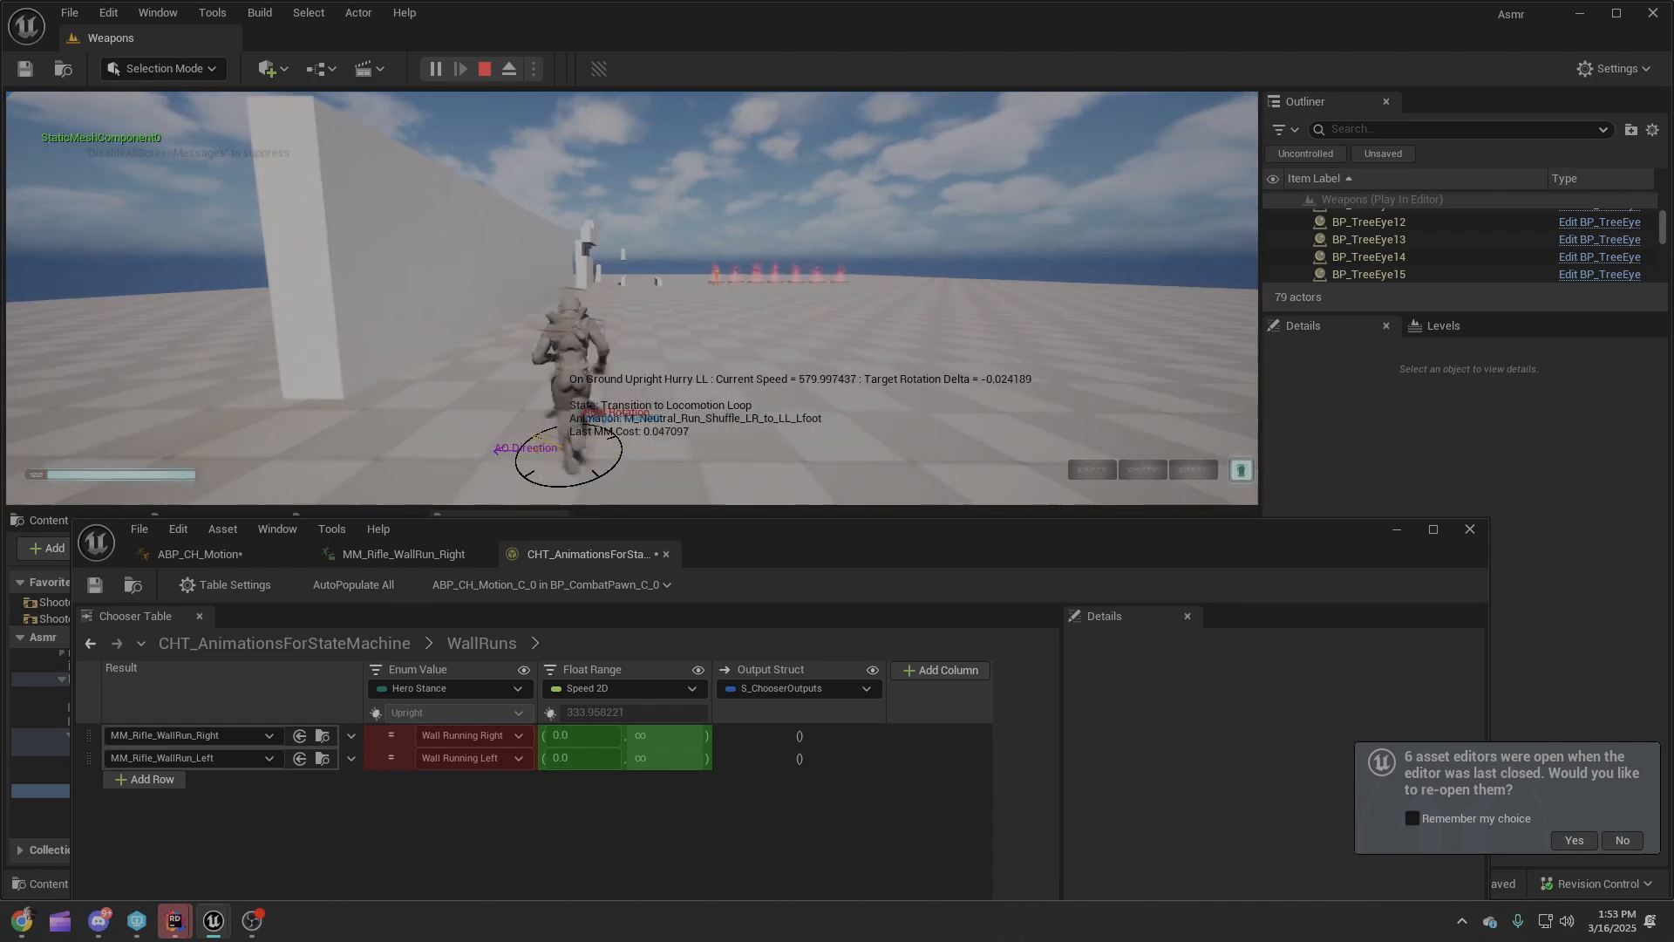
key(s)
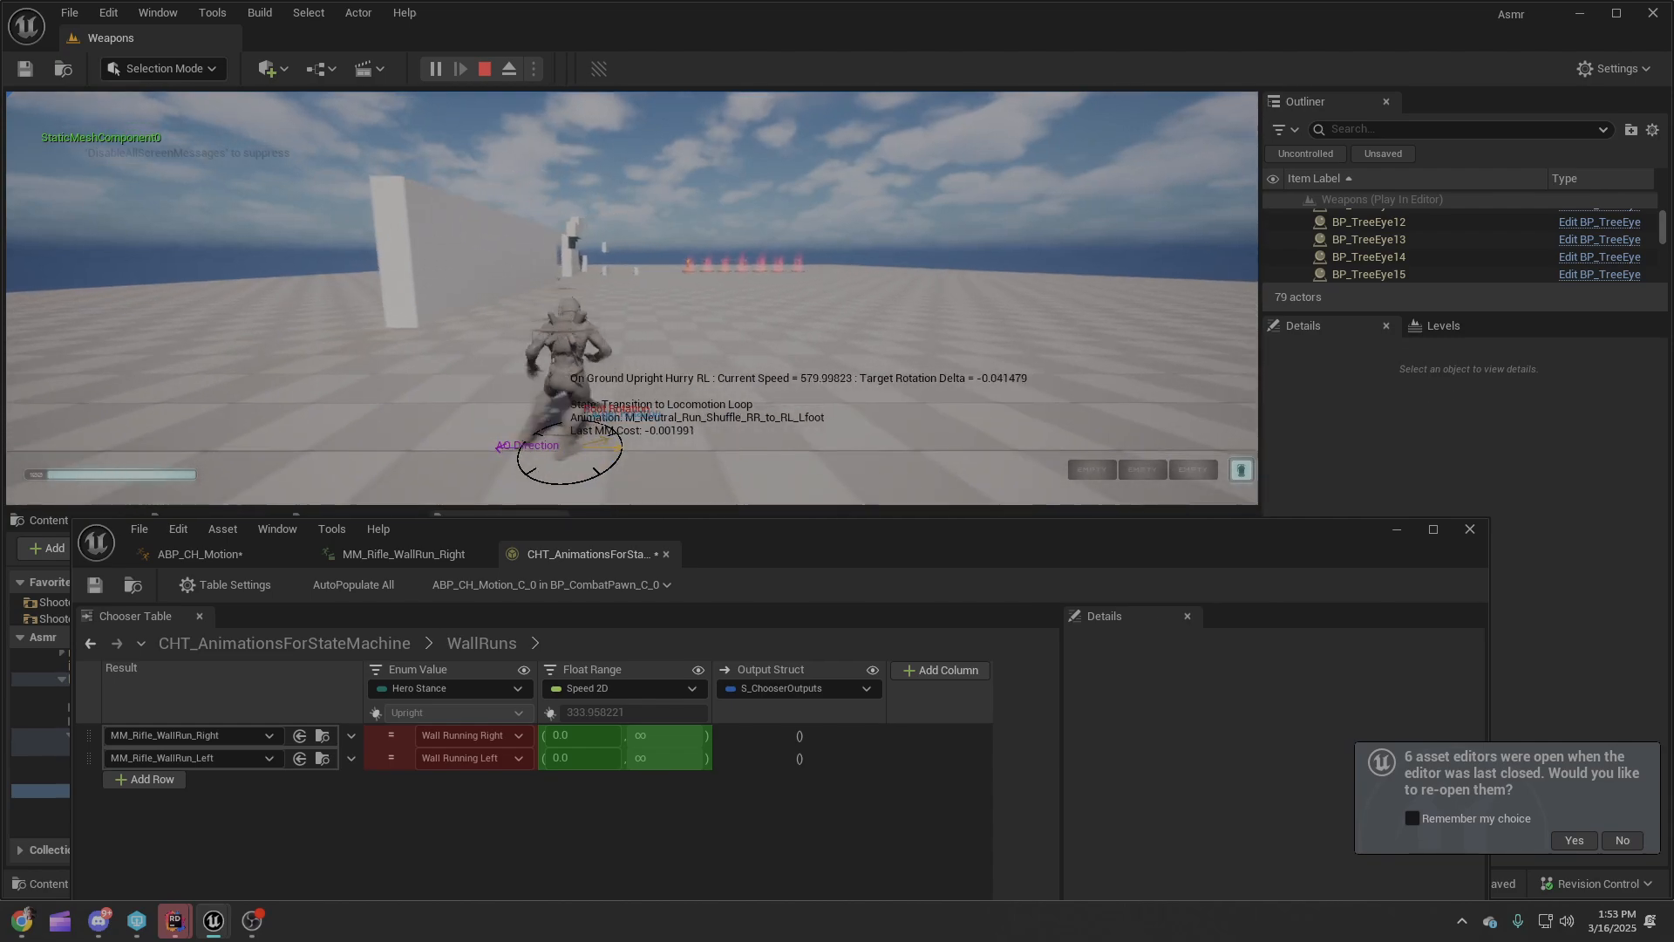
key(w)
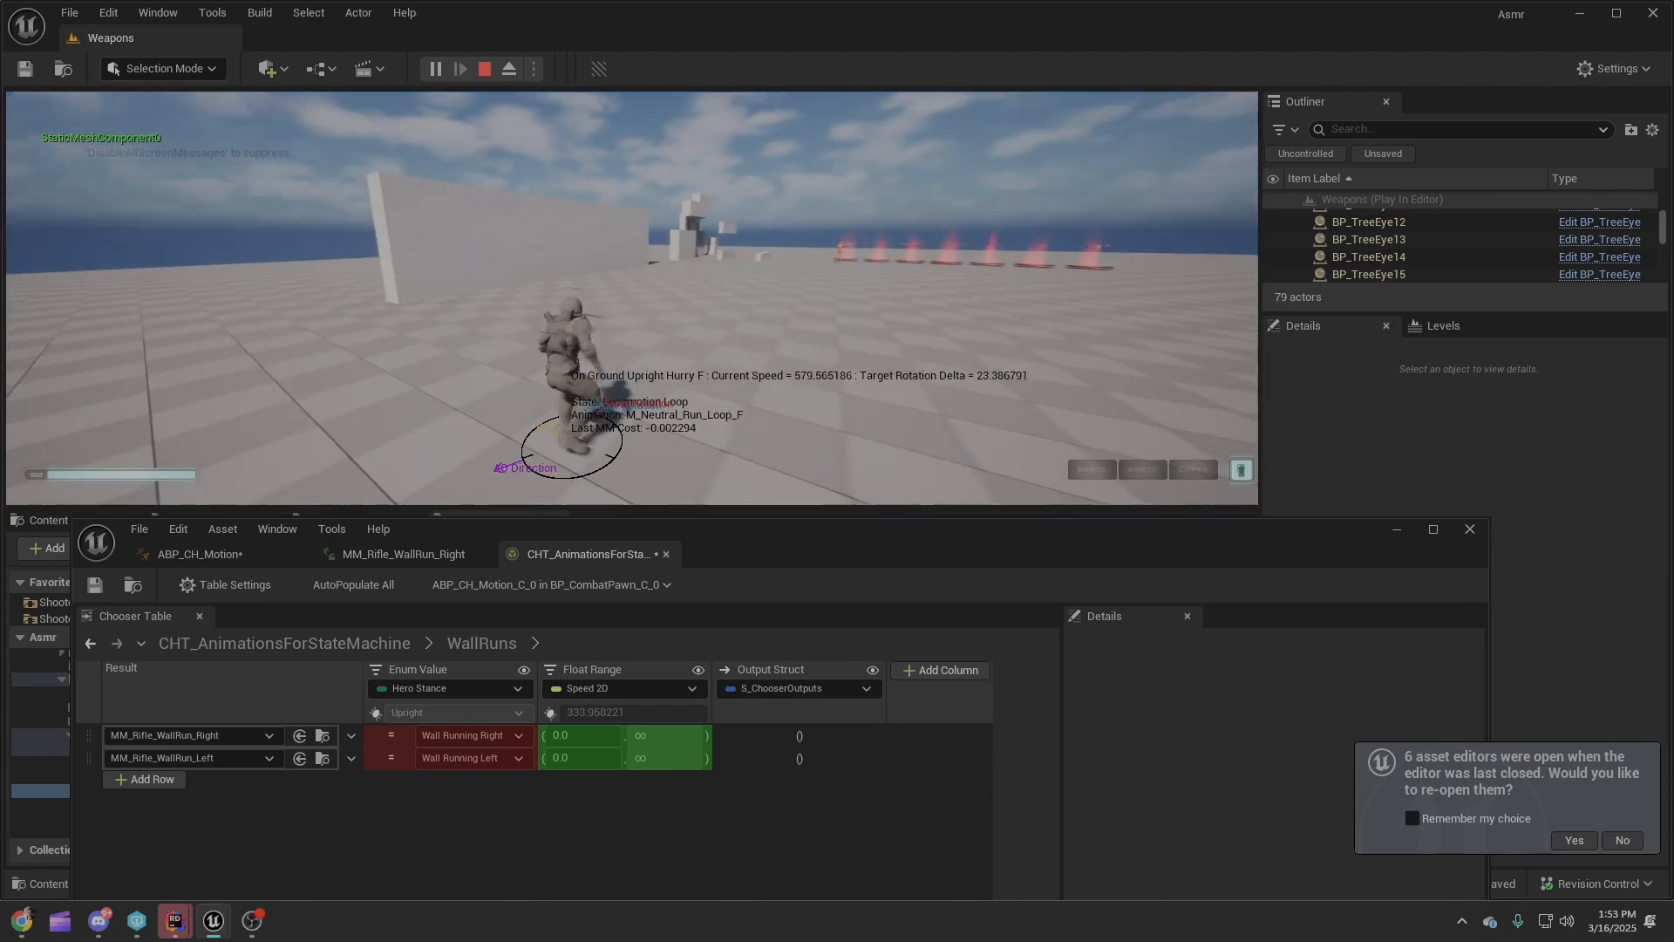
key(s)
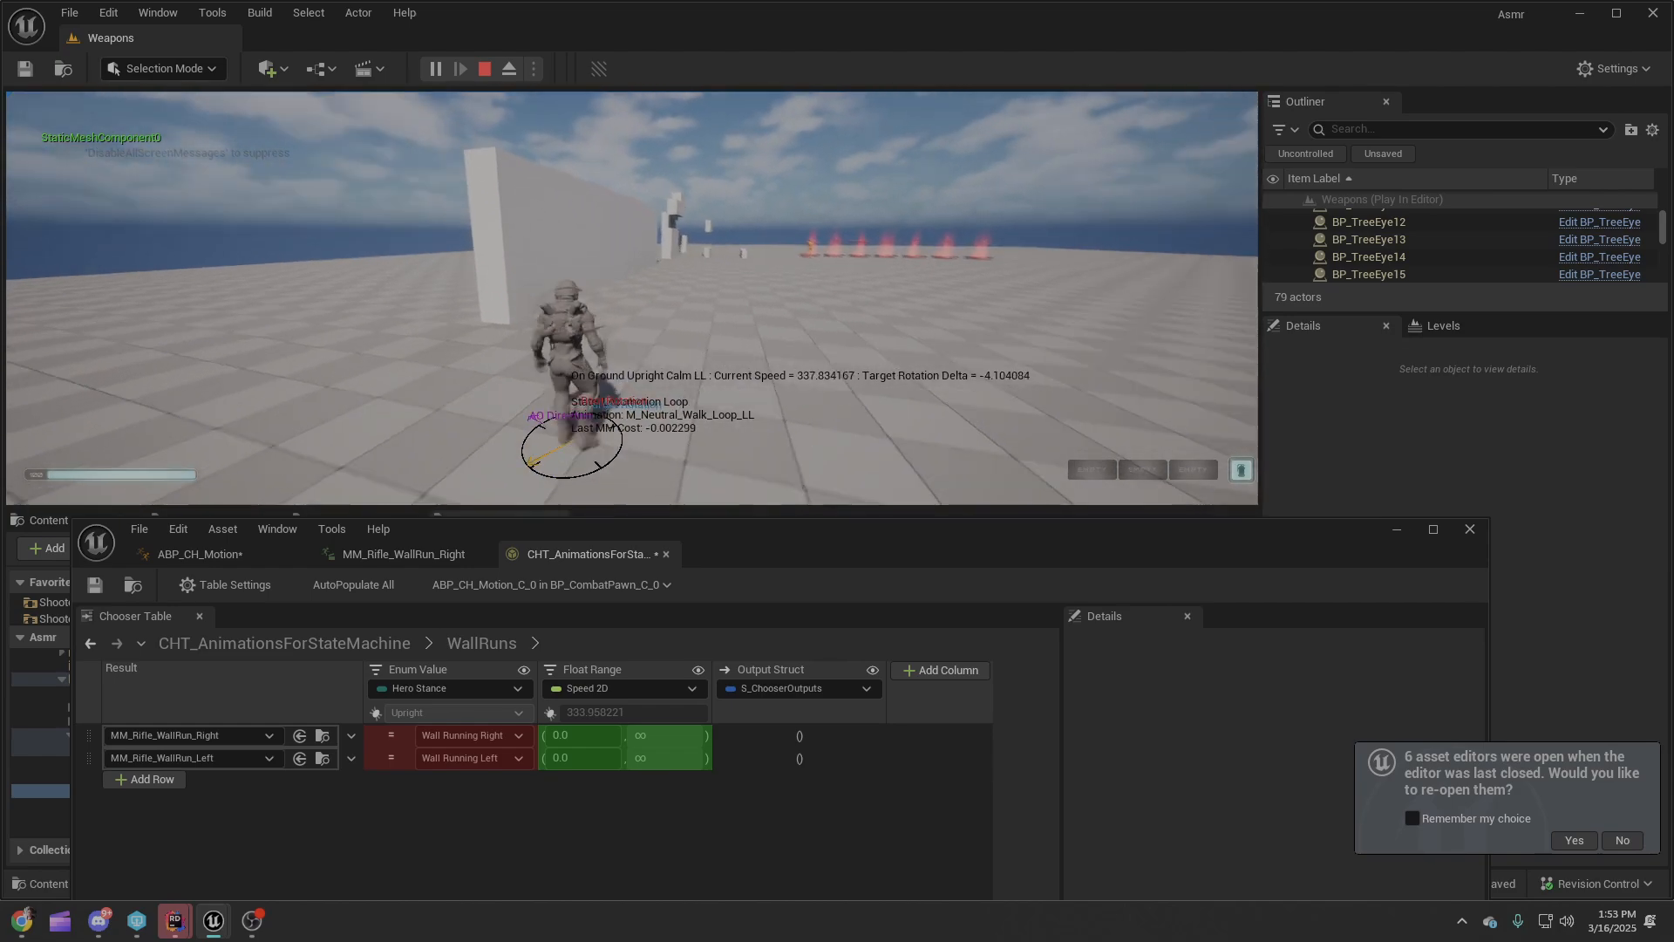
Run the character into left and right wall runs again, checking the chosen row and Speed 2D, and release the game's mouse control.
key(w)
key(space)
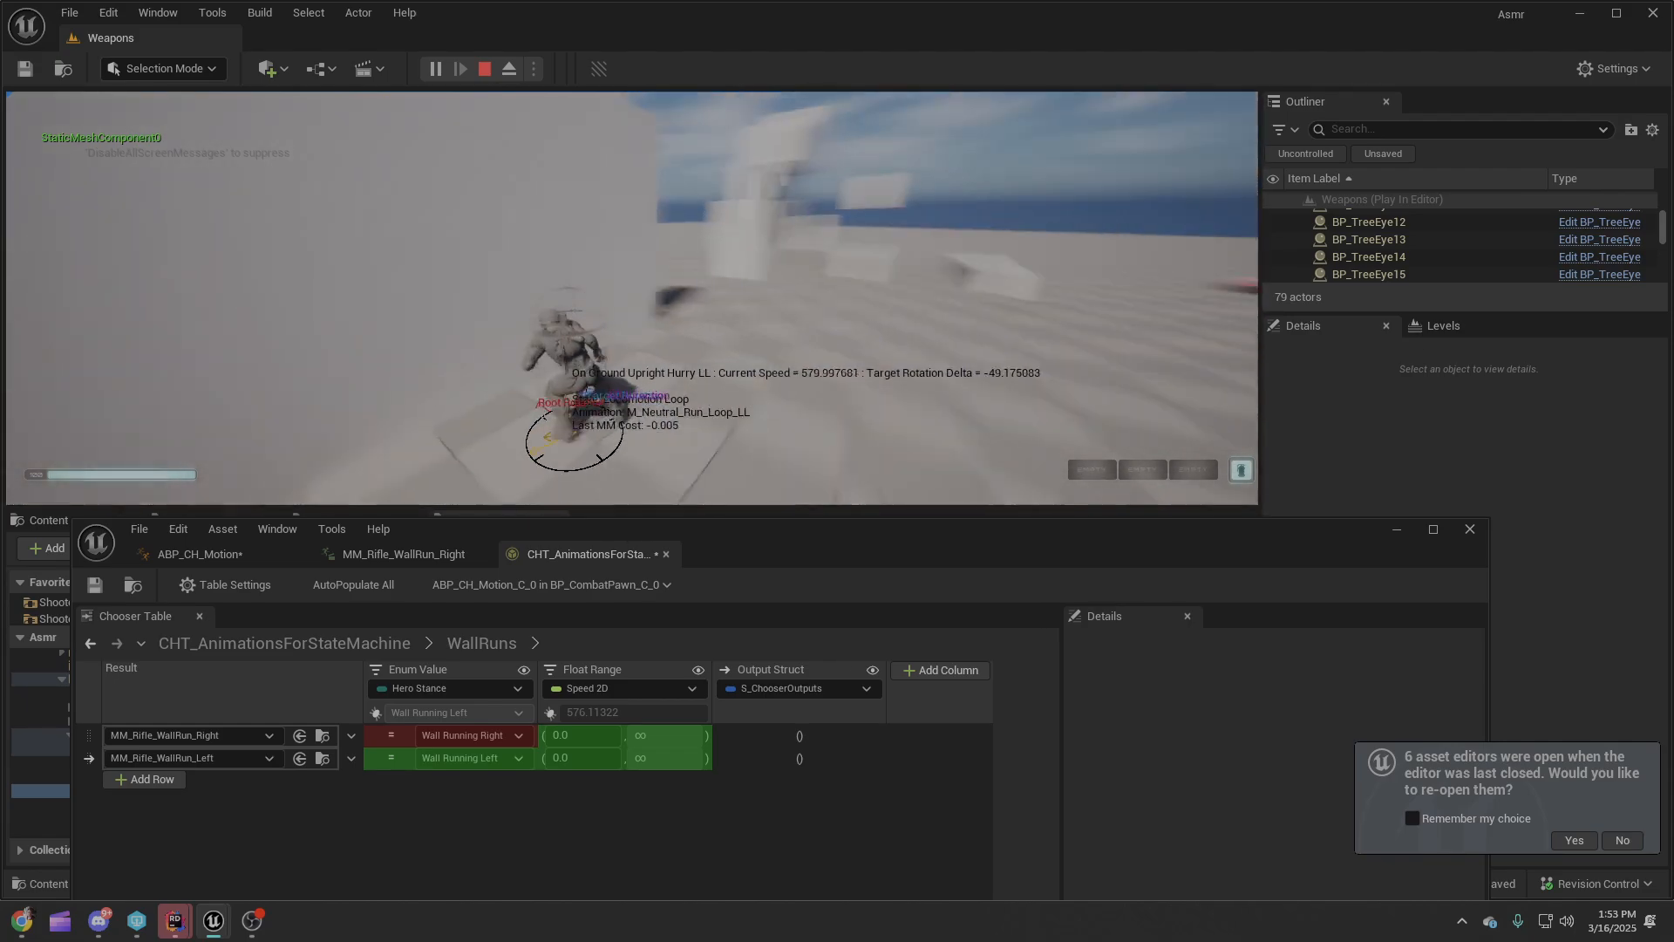
key(a)
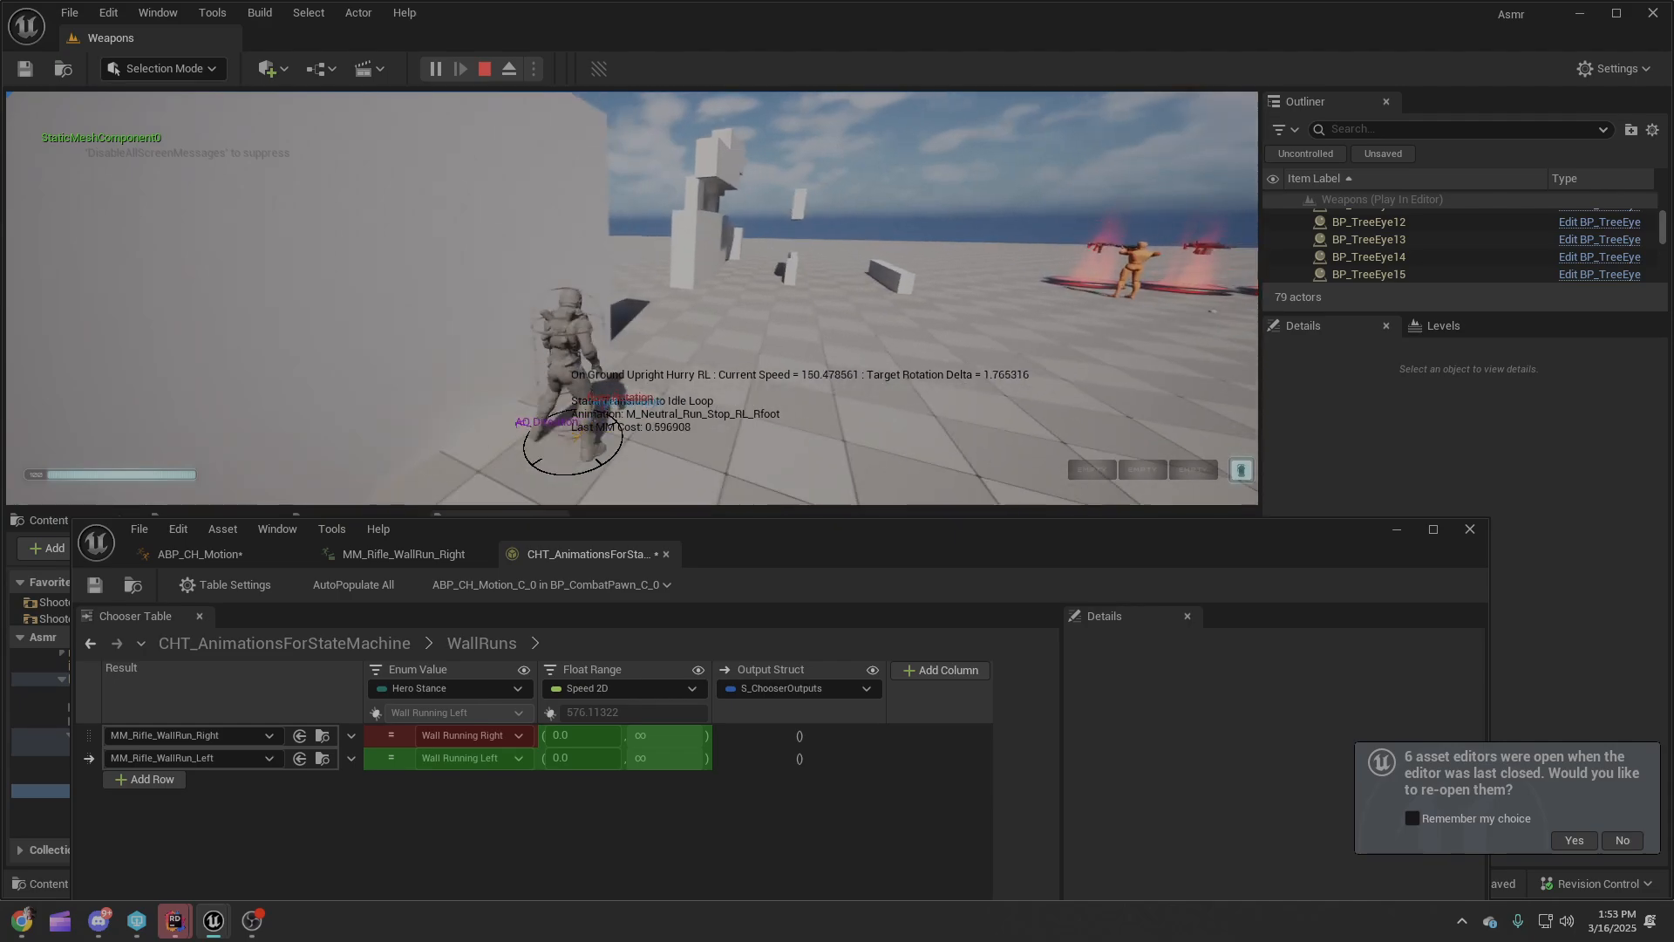
key(space)
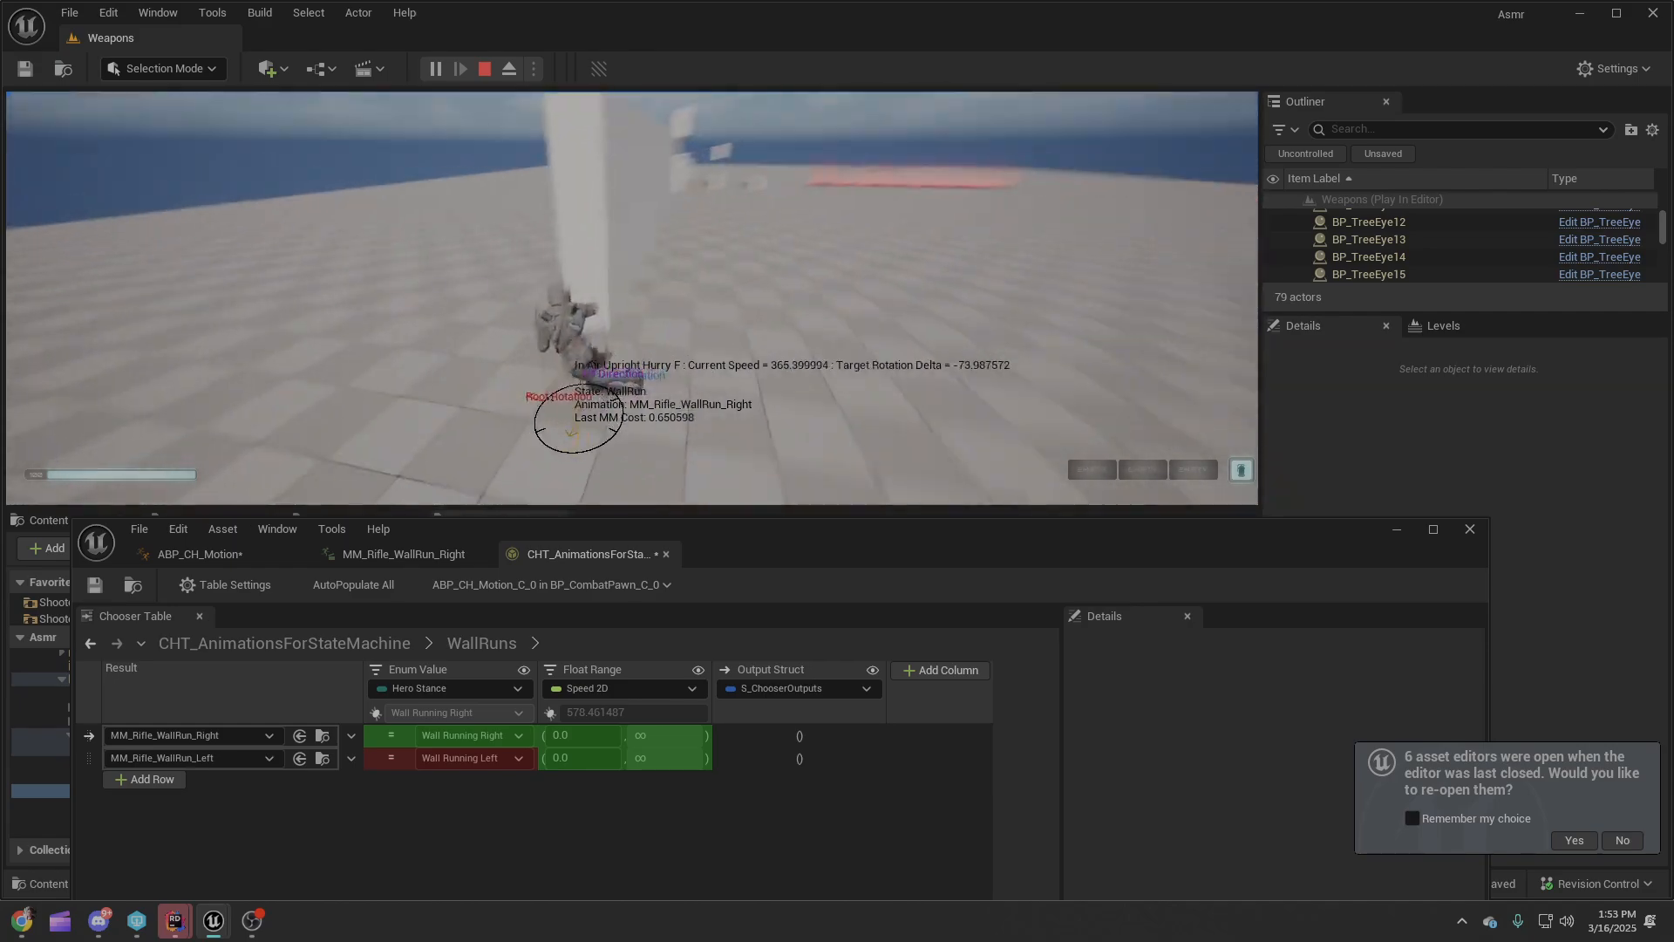
key(shift+F1)
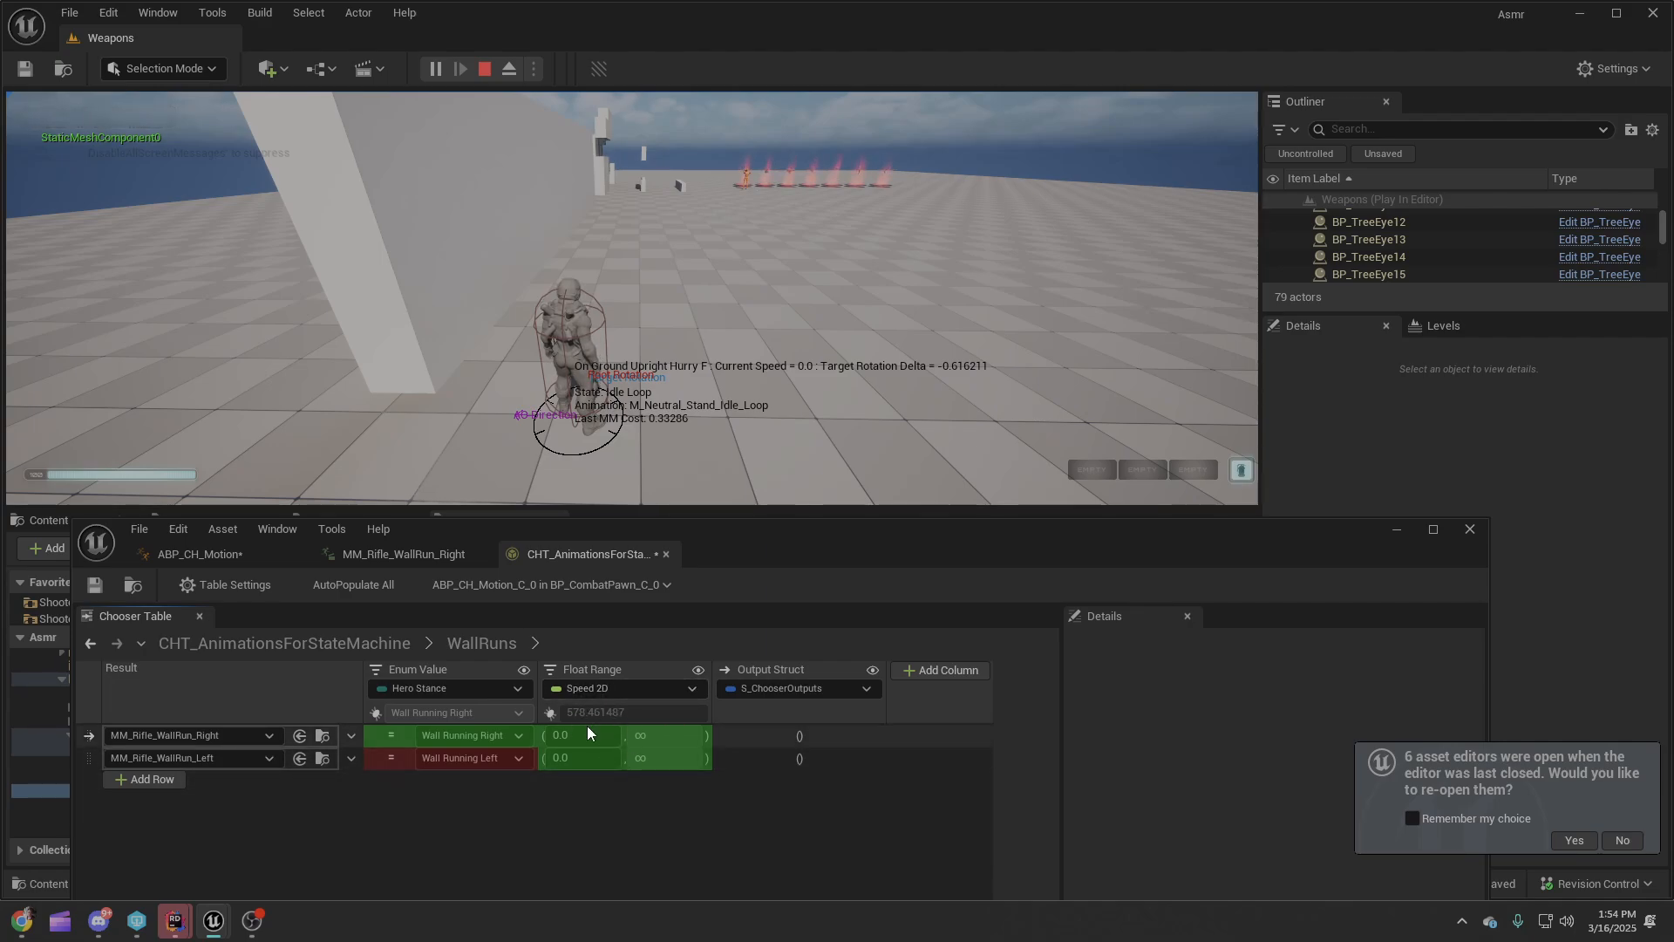
Return control to the game and wall-run the character along both sides of the wall, watching which WallRuns row is chosen.
click(595, 407)
key(w)
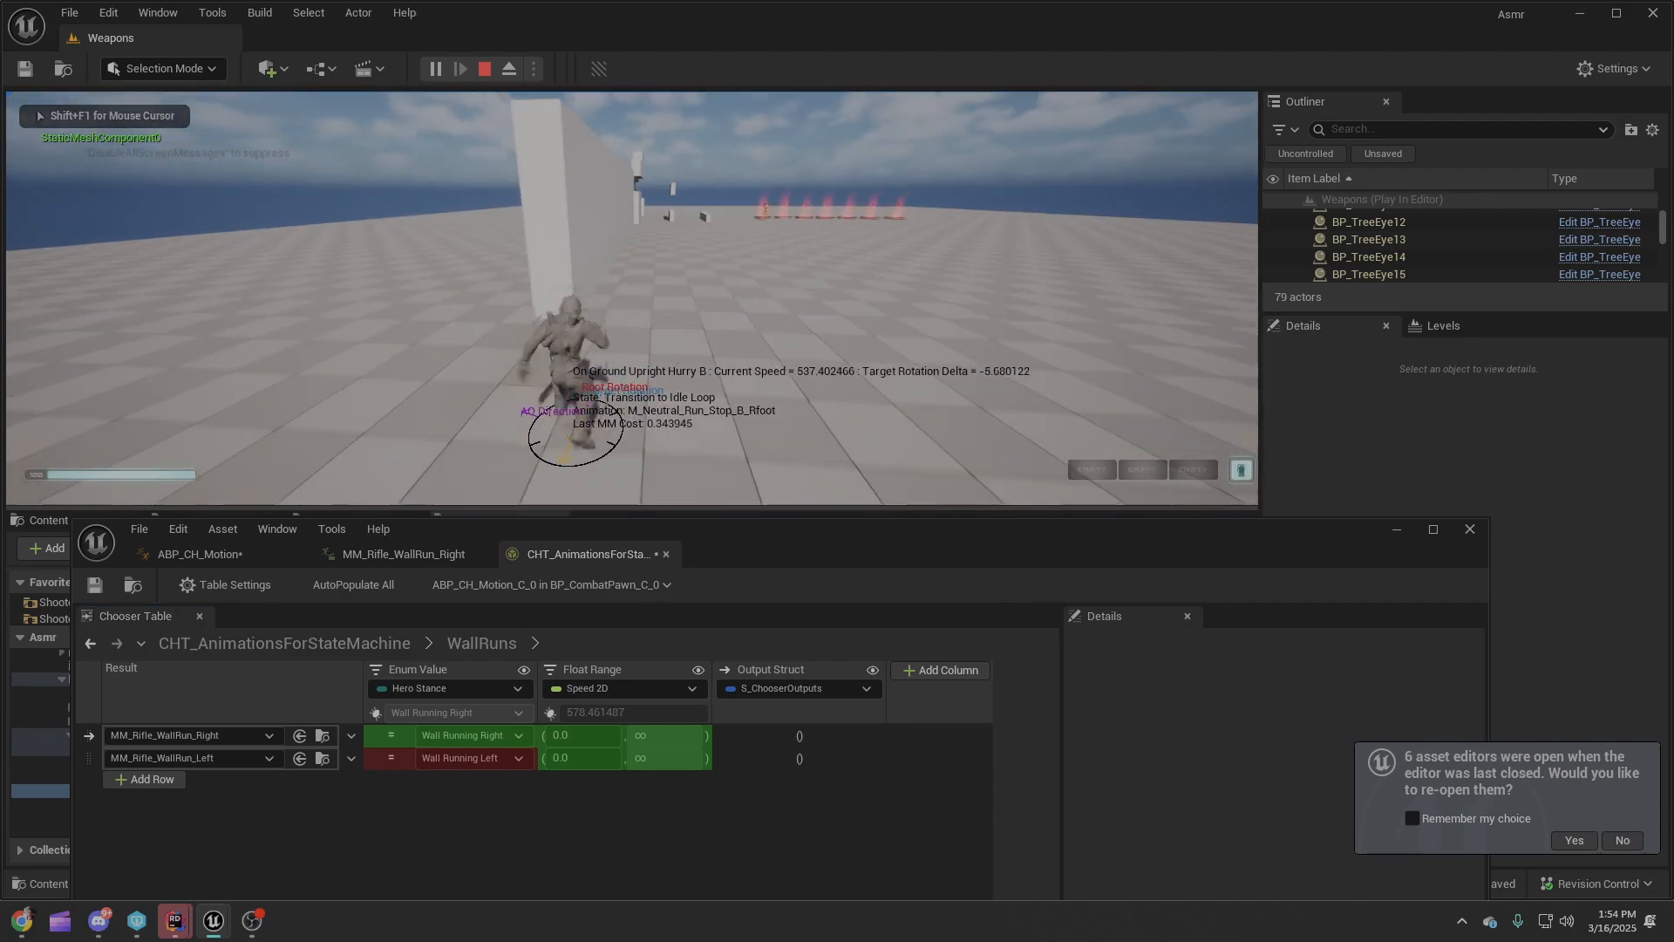
key(space)
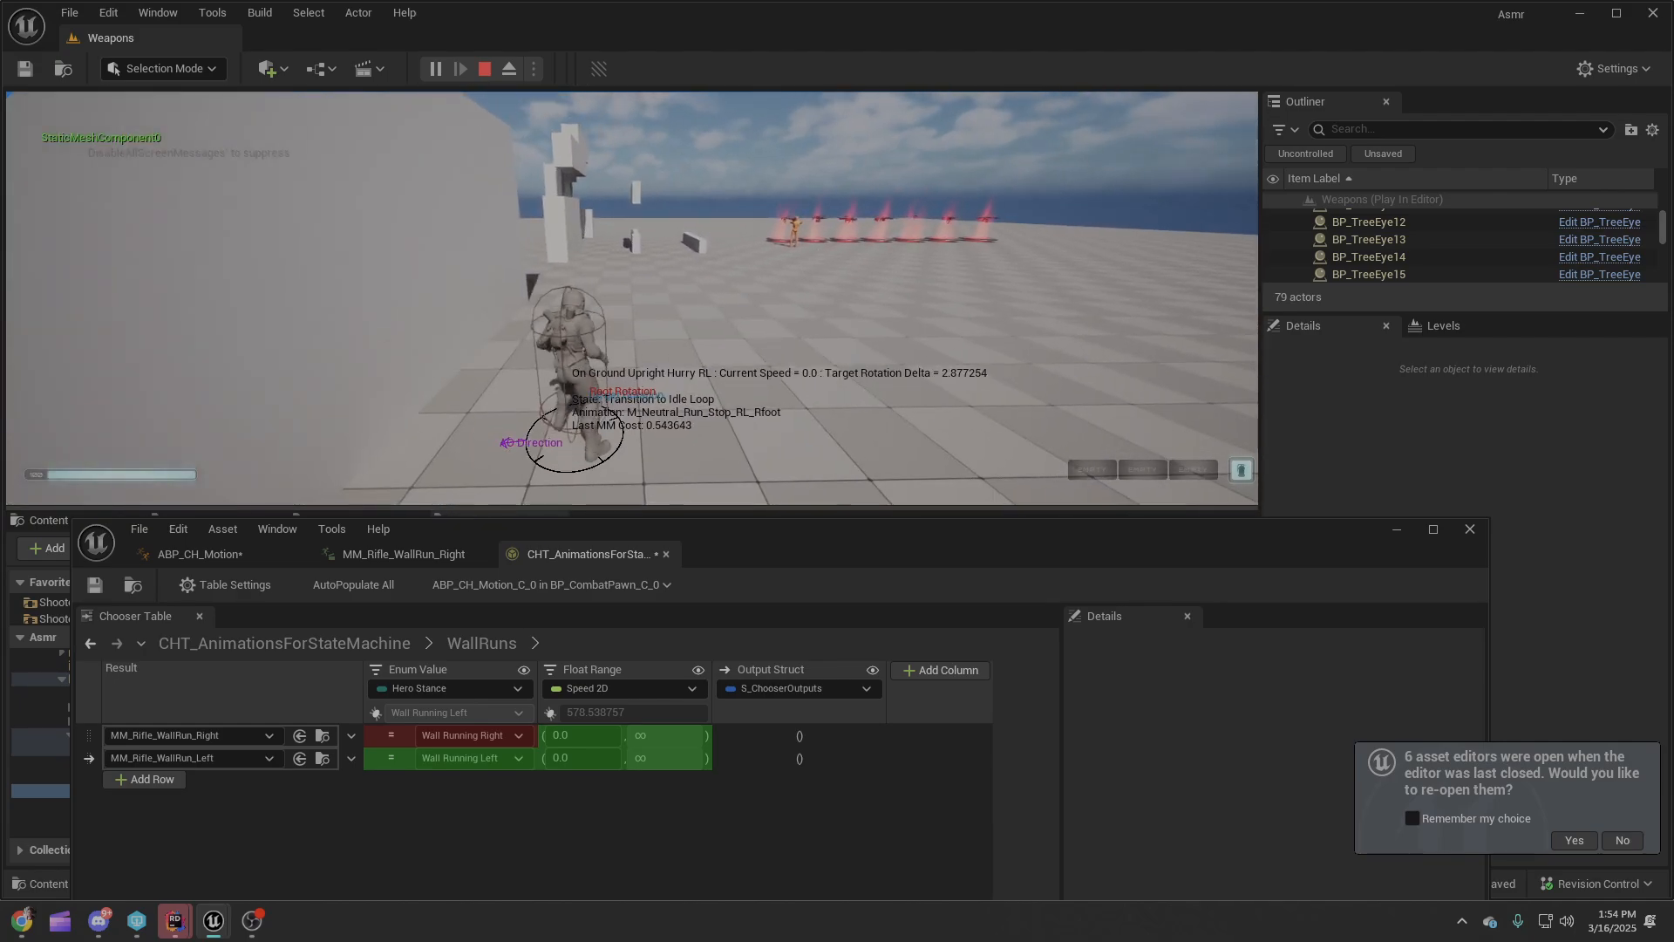
key(a)
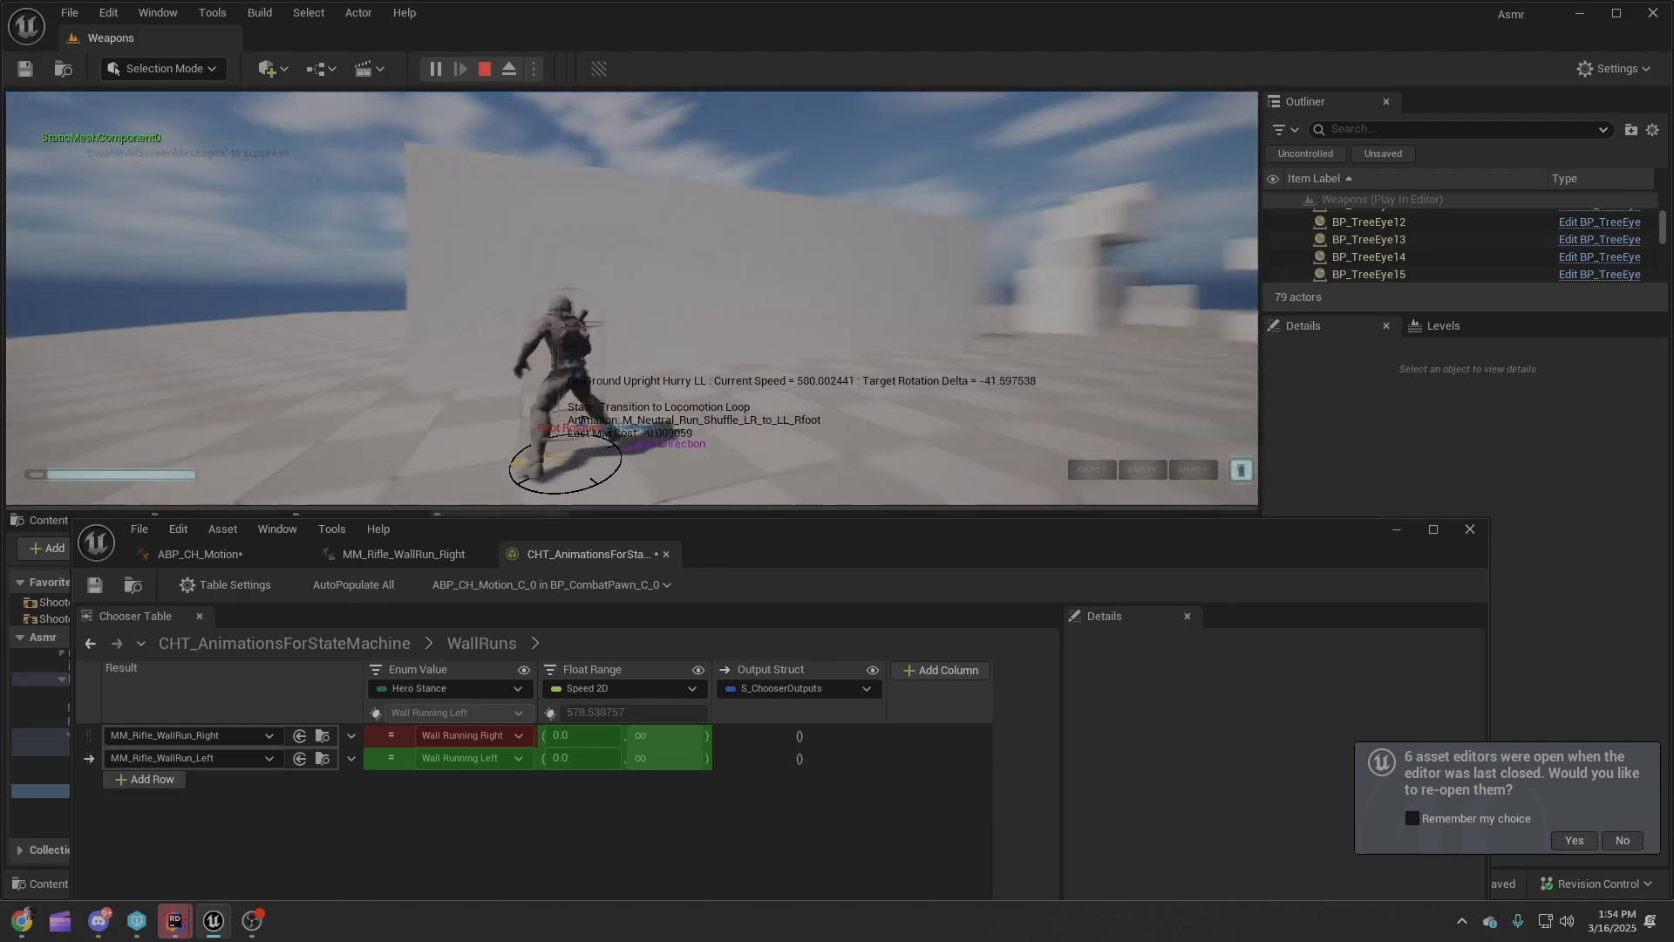
key(w)
key(space)
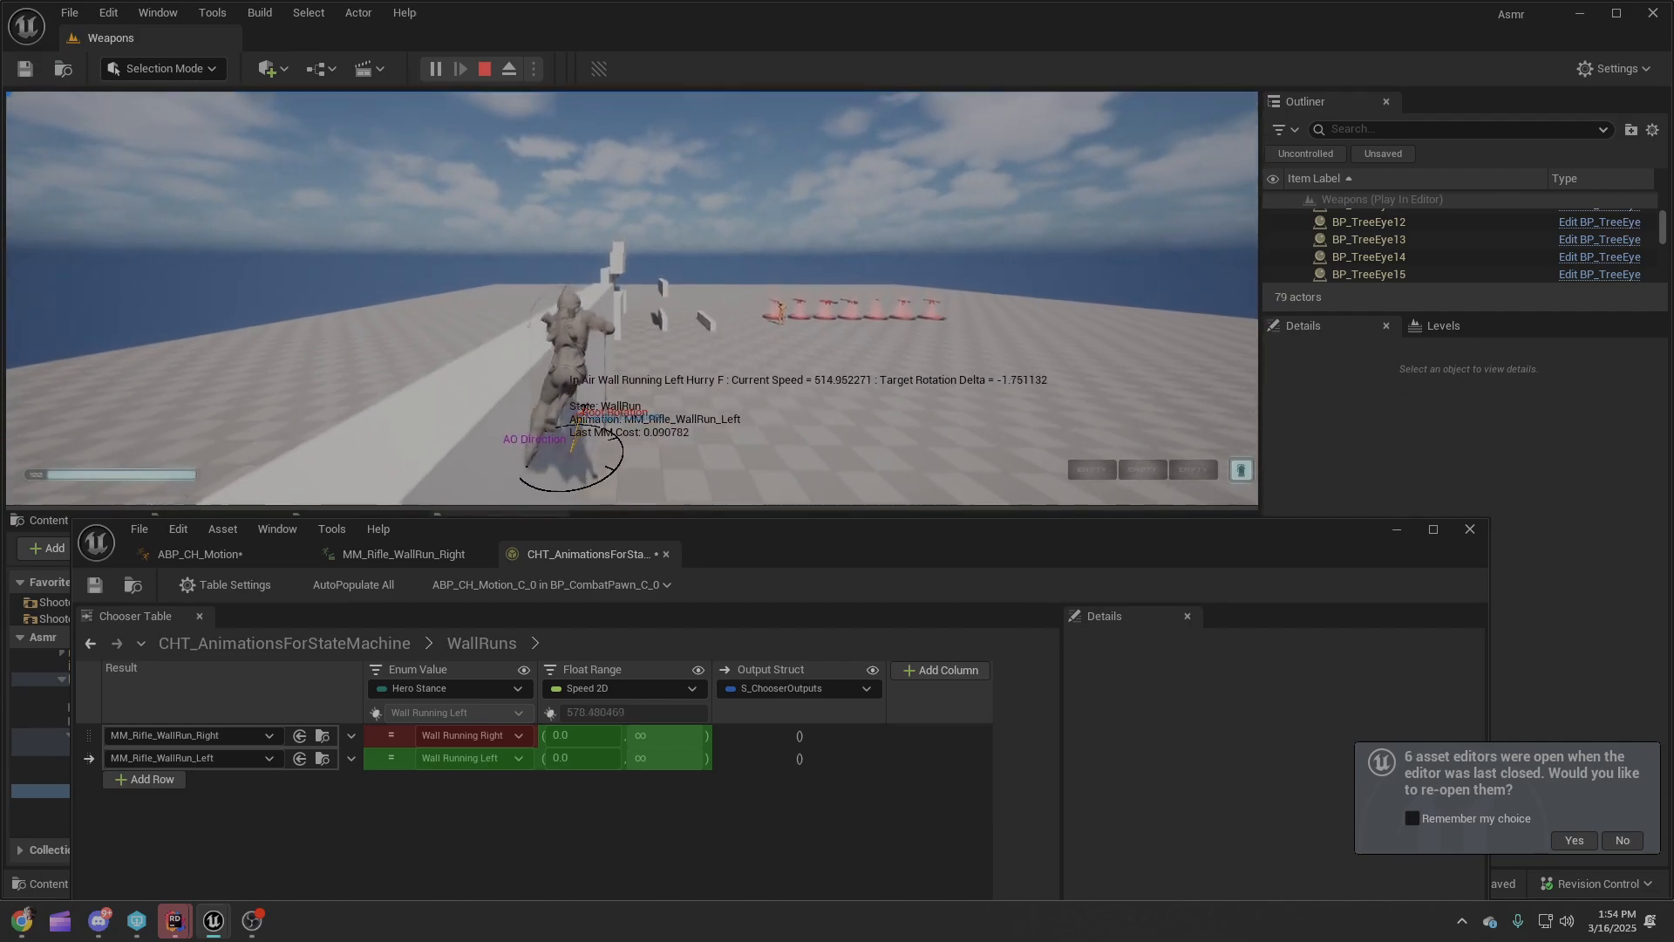
key(a)
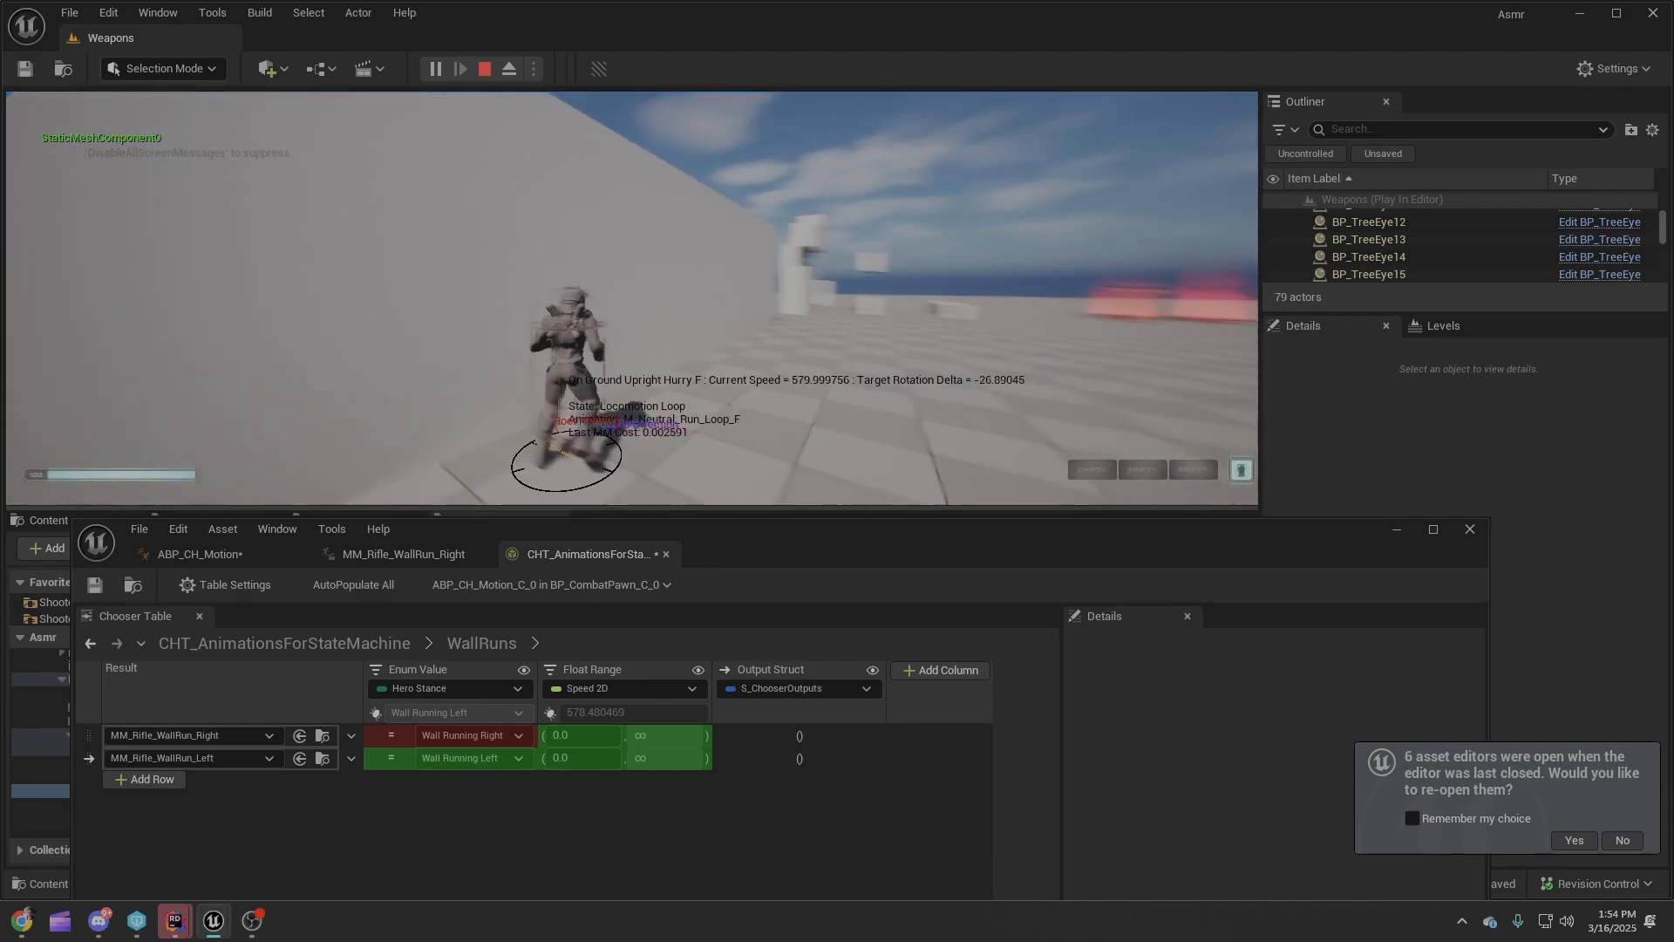
Repeat the left and right wall runs with several jumps to check the live Speed 2D filtering, and stop the play session.
key(space)
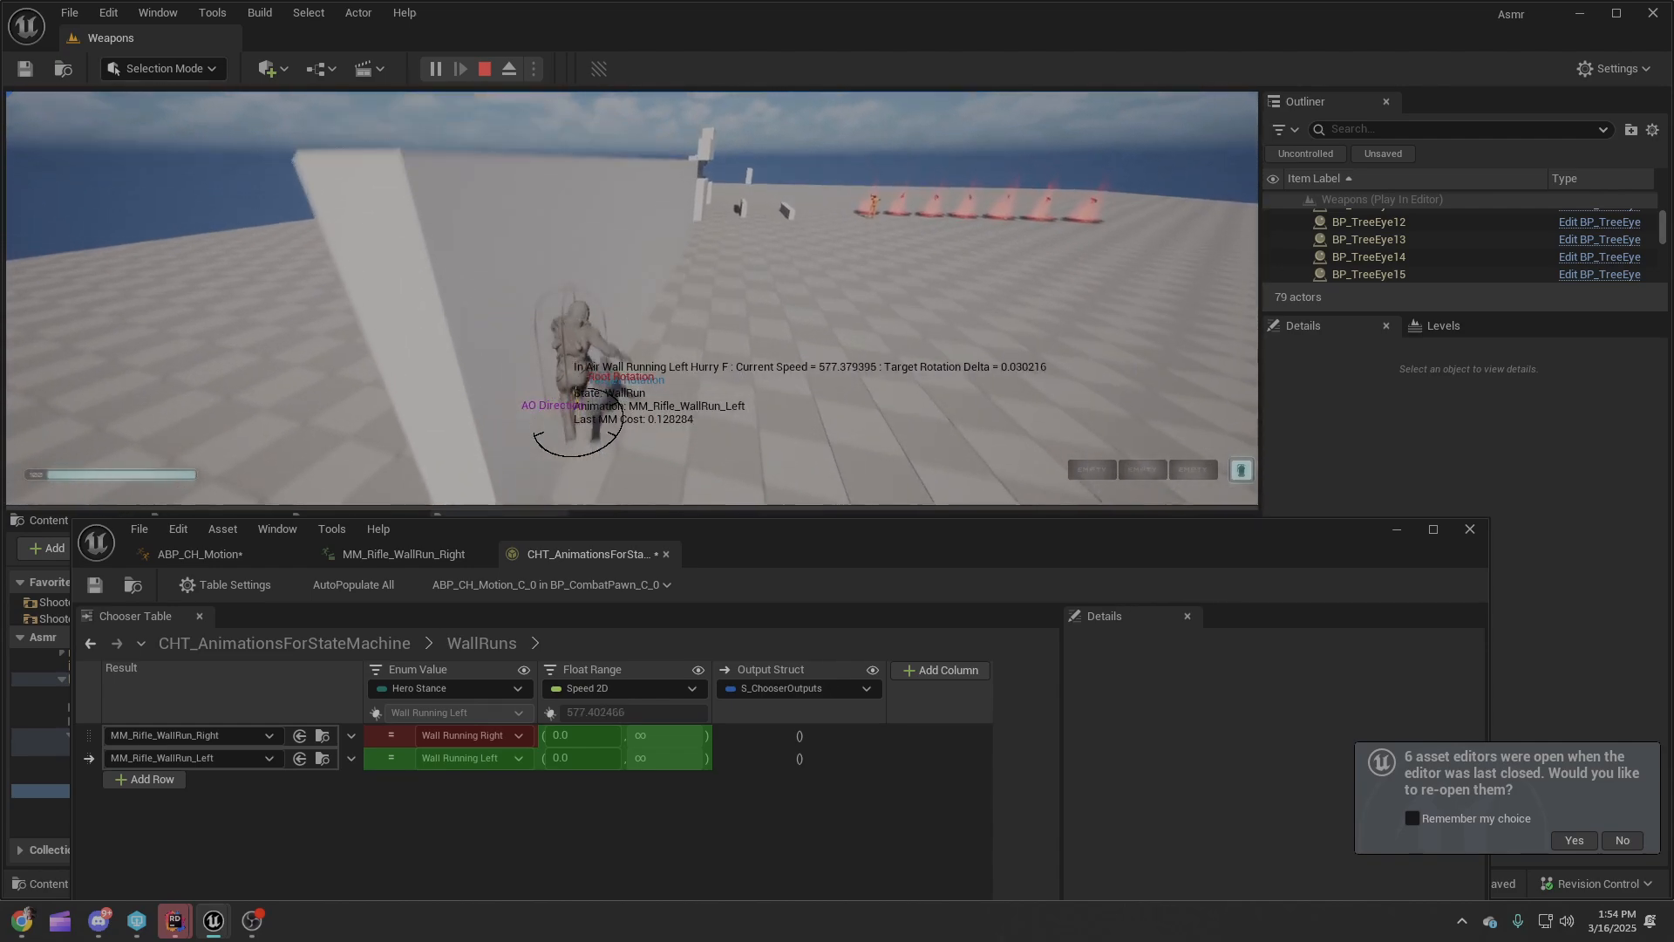
key(space)
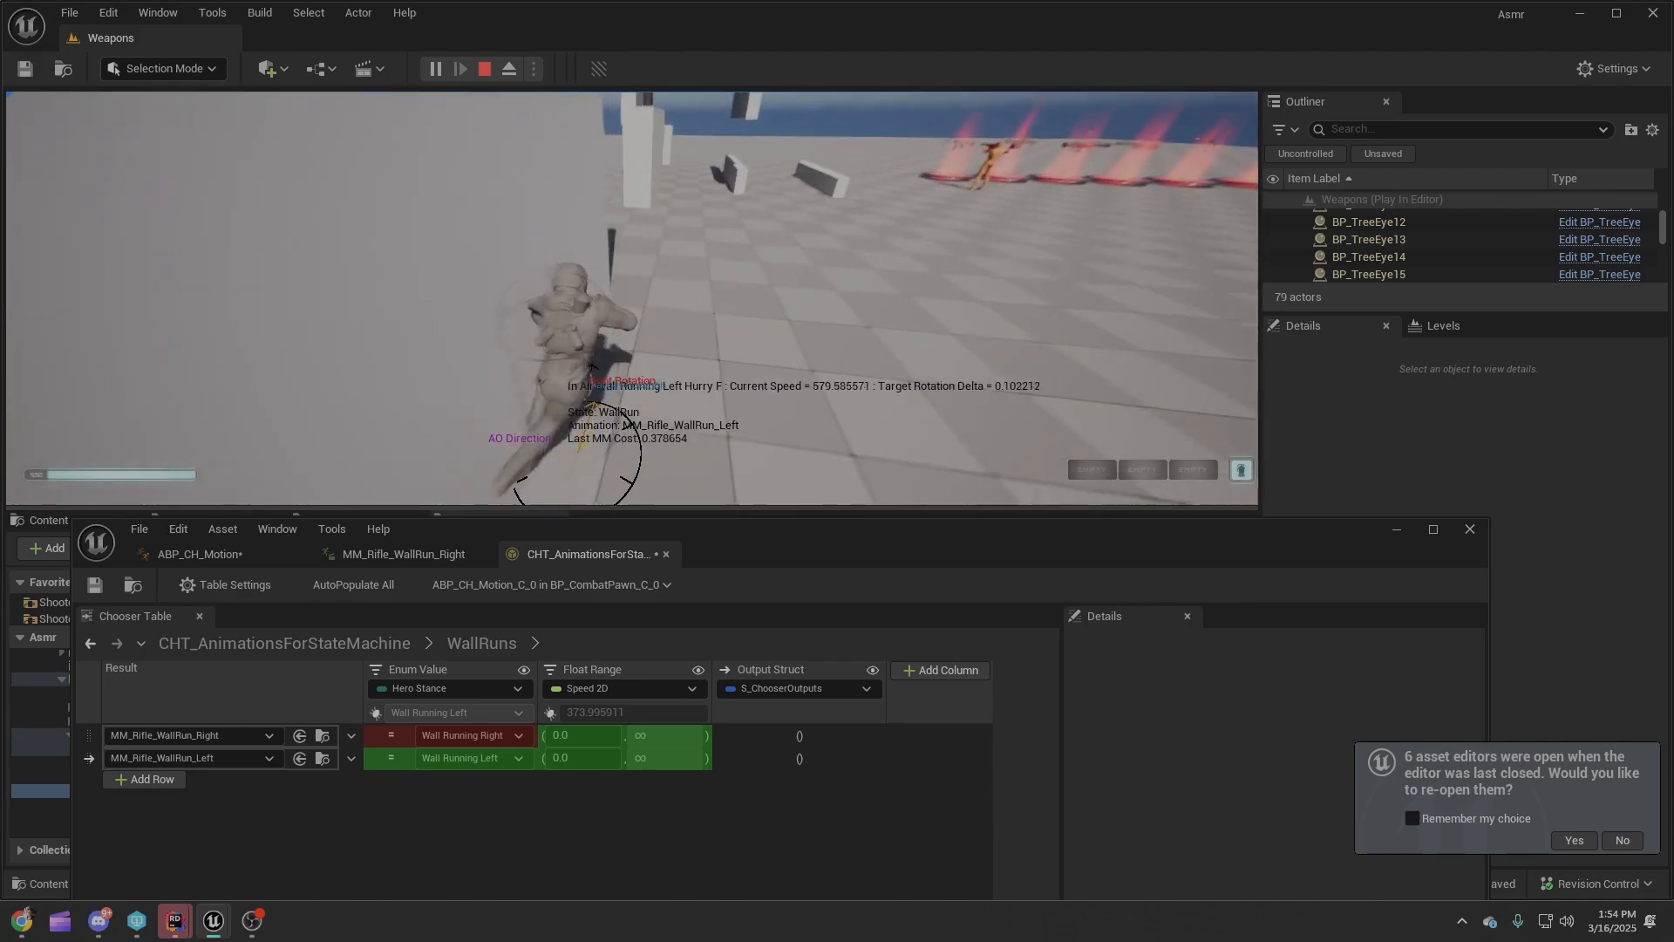
key(space)
key(space)
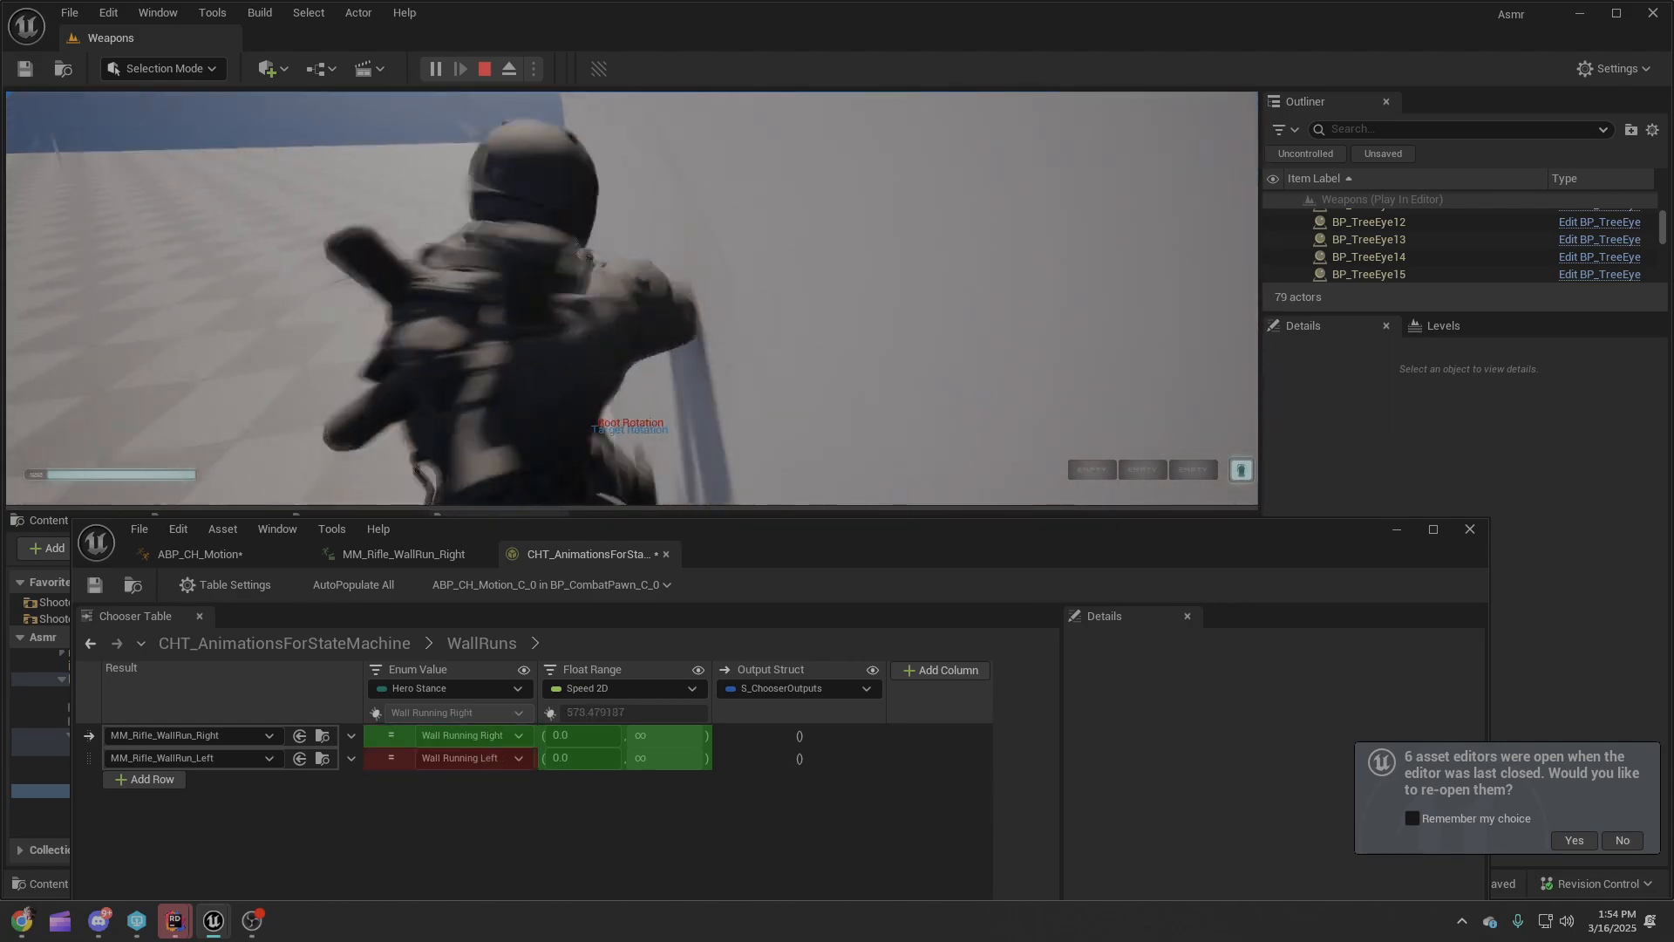
key(space)
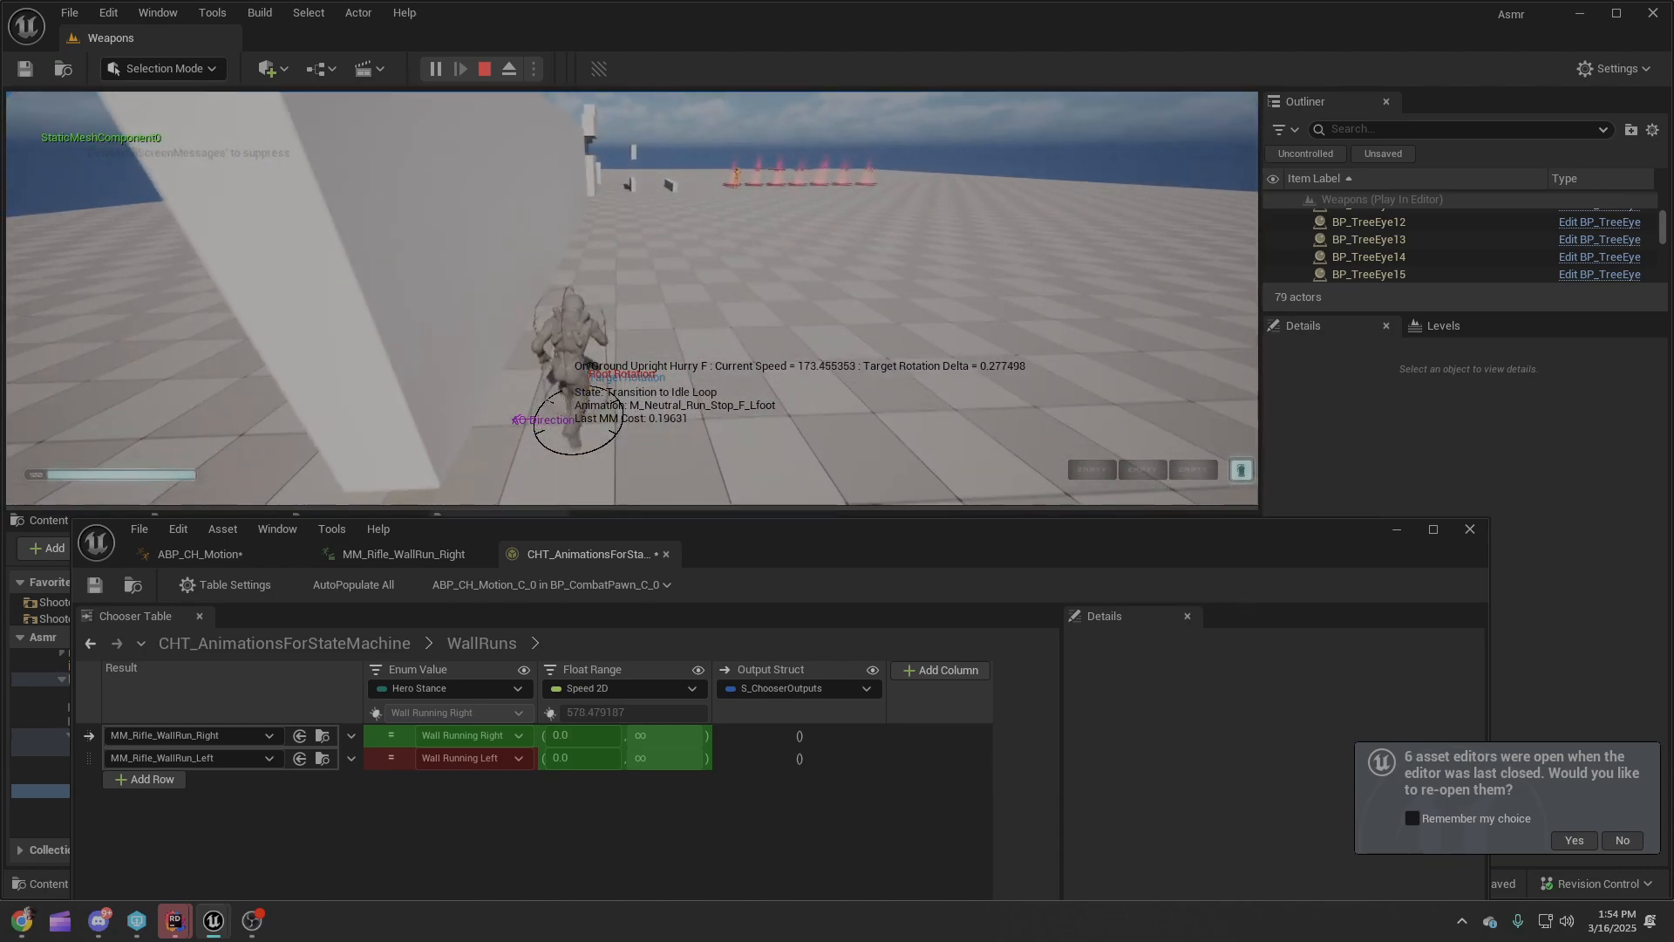
key(space)
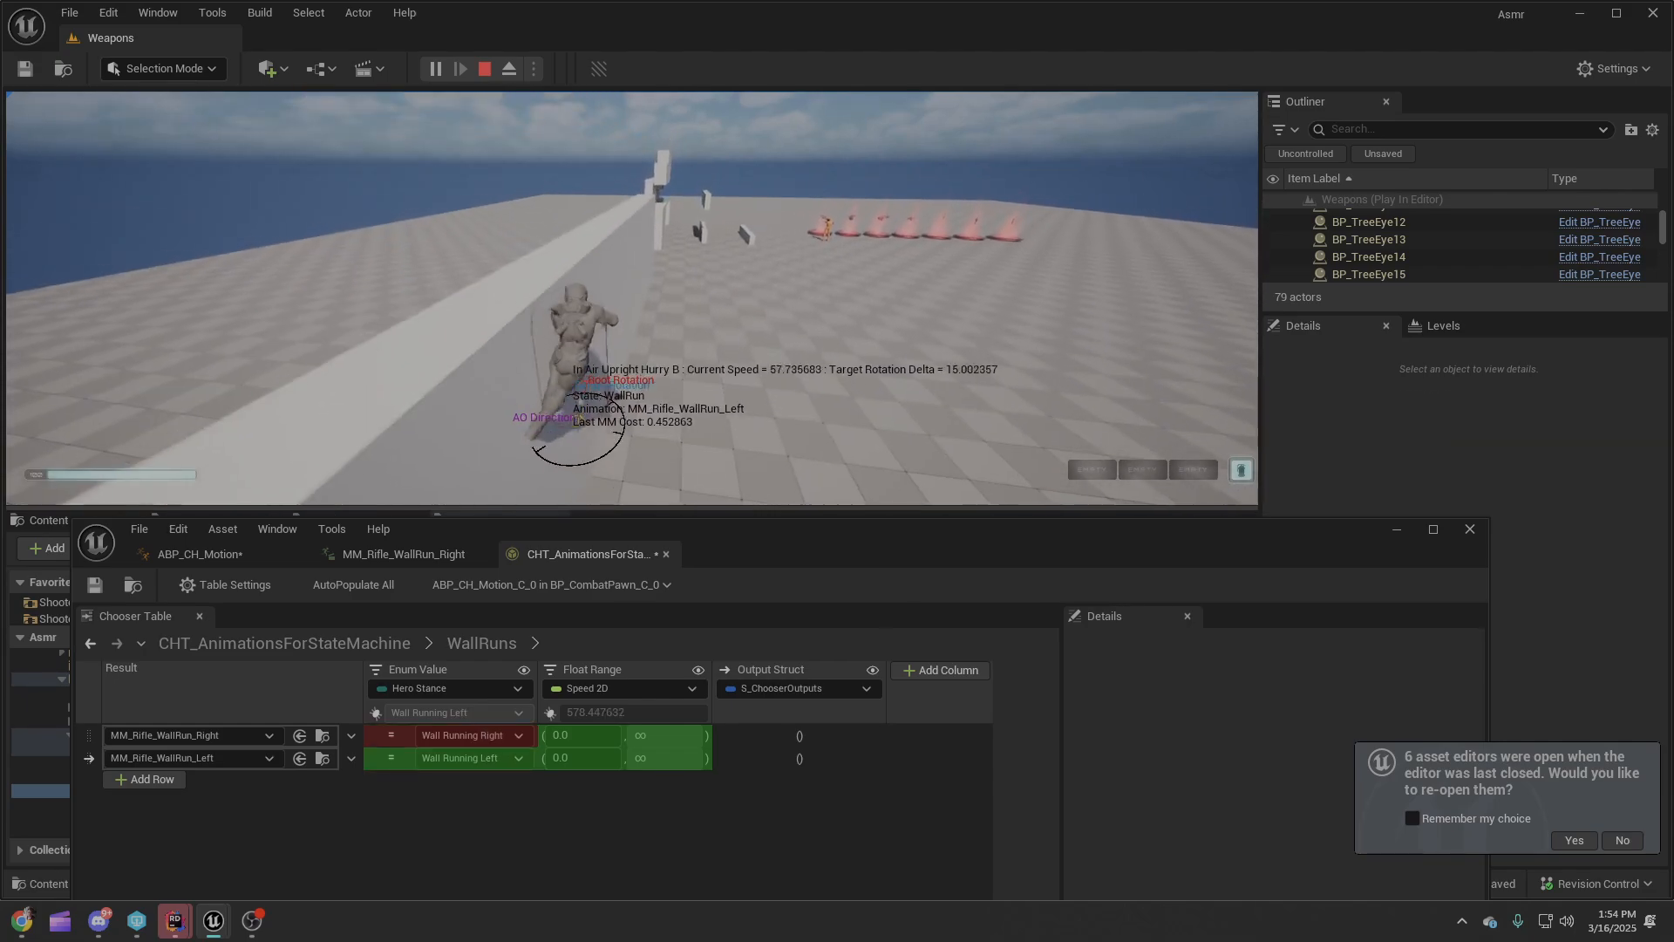
key(space)
key(Escape)
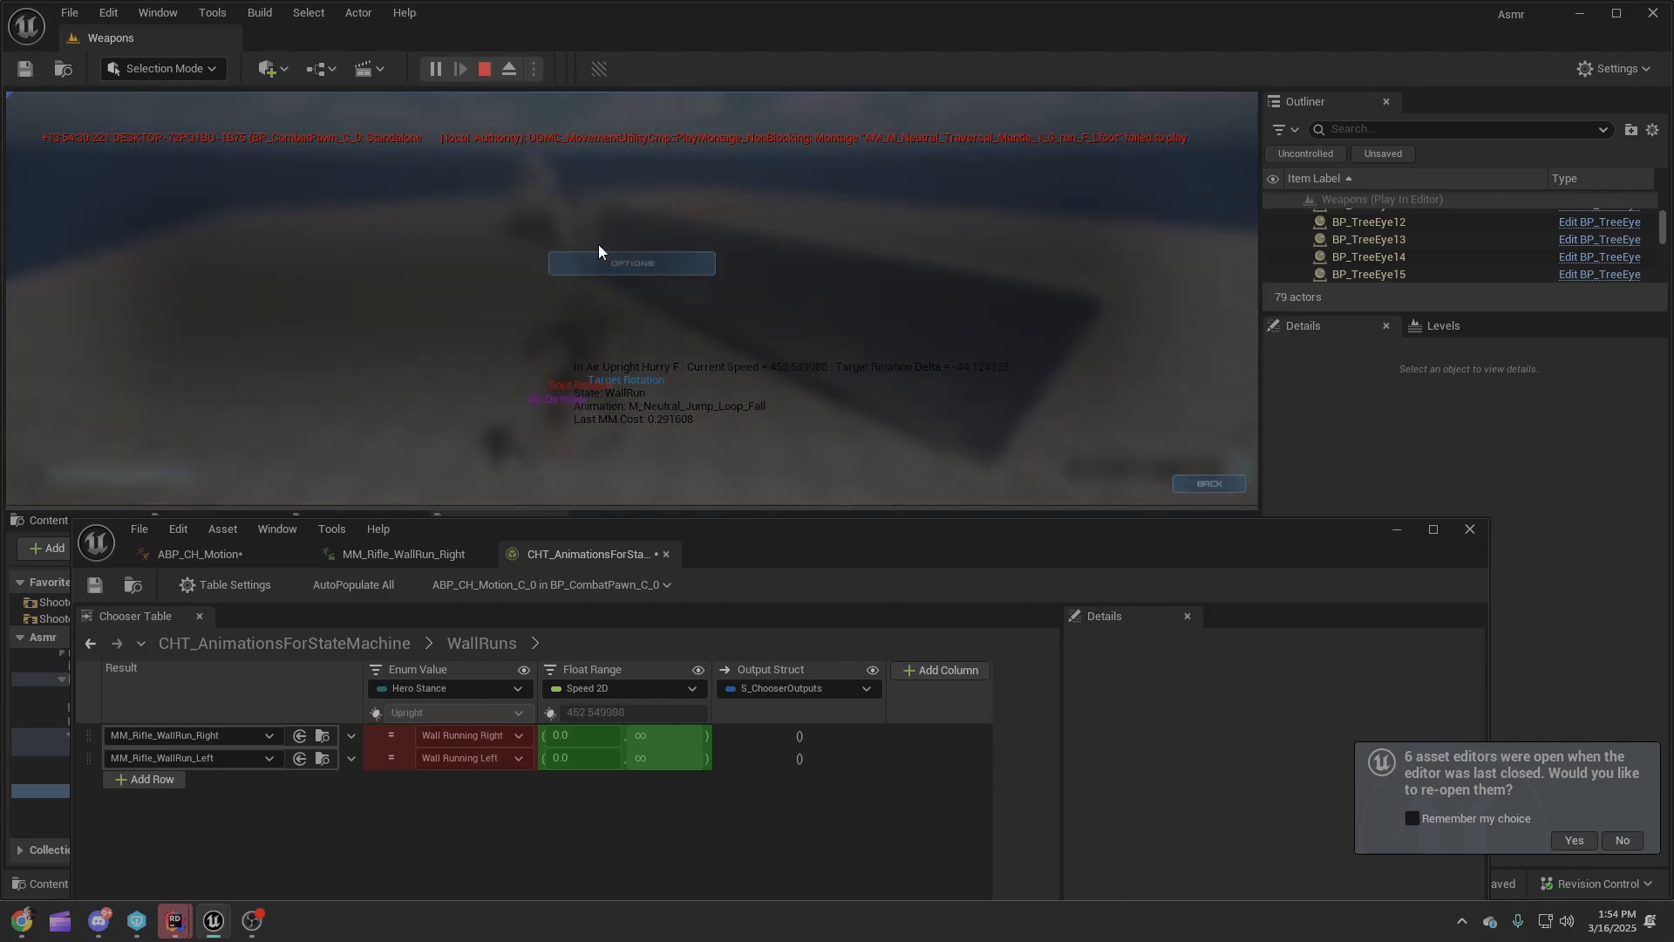
click(489, 72)
Duplicate the long wall cube and place the copy parallel to it, offset about 510 units in Y and raised about 200 units.
key(s)
right_drag(643, 258, 654, 236)
click(753, 281)
alt+drag(765, 245, 757, 204)
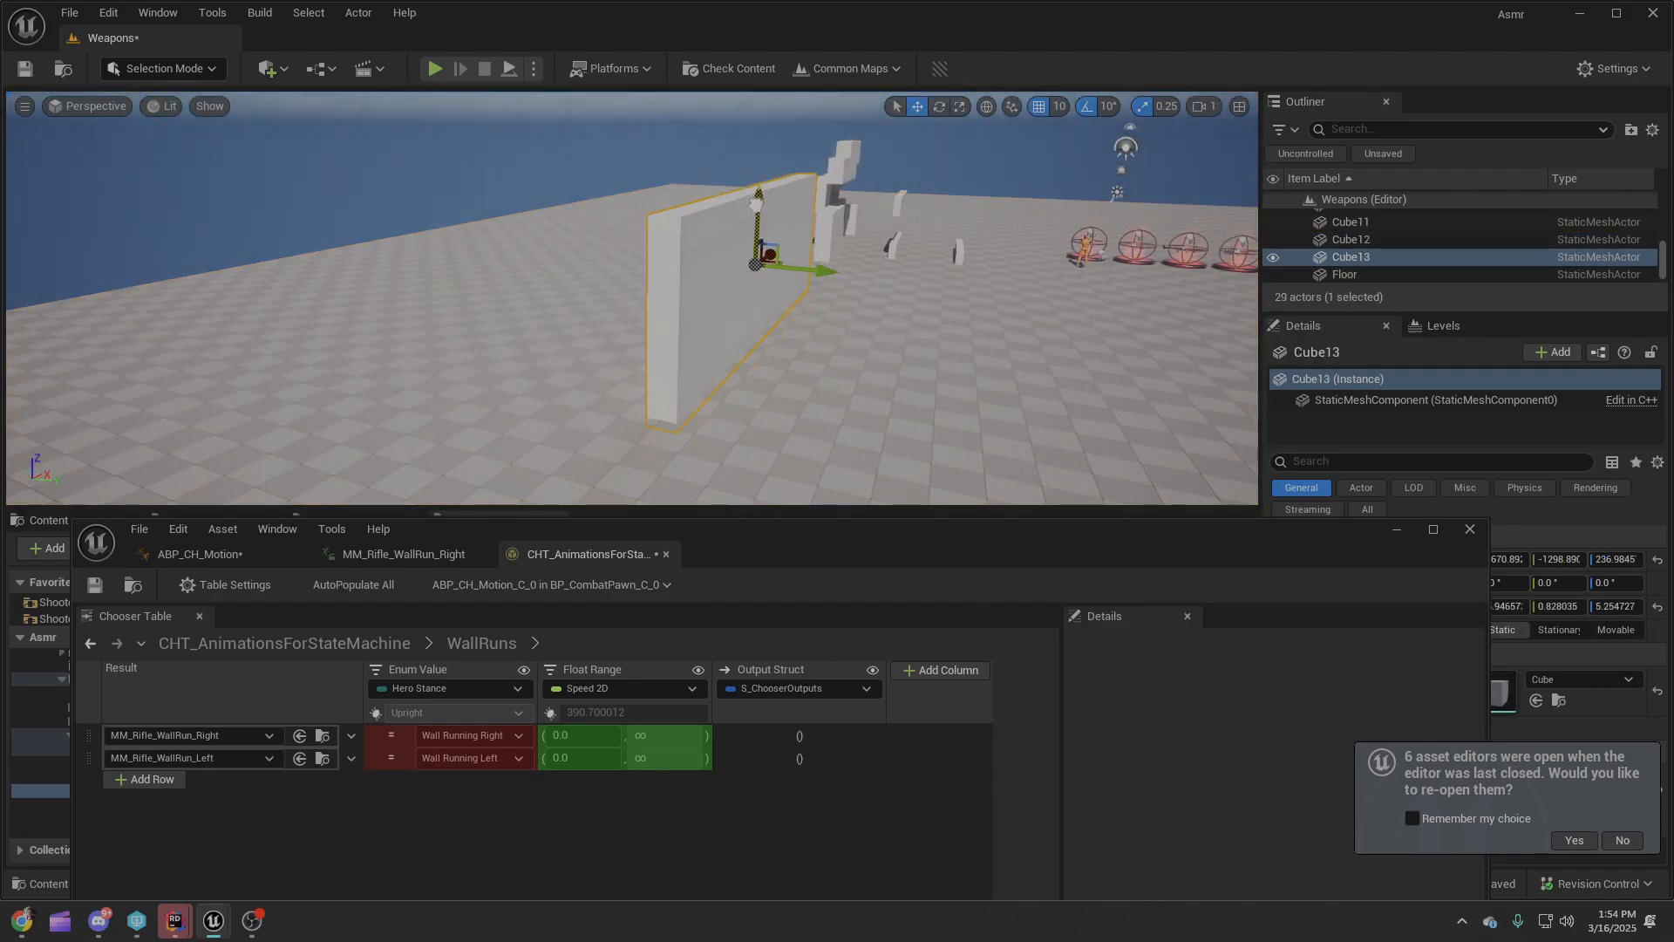
key(s)
right_drag(783, 301, 787, 293)
key(a)
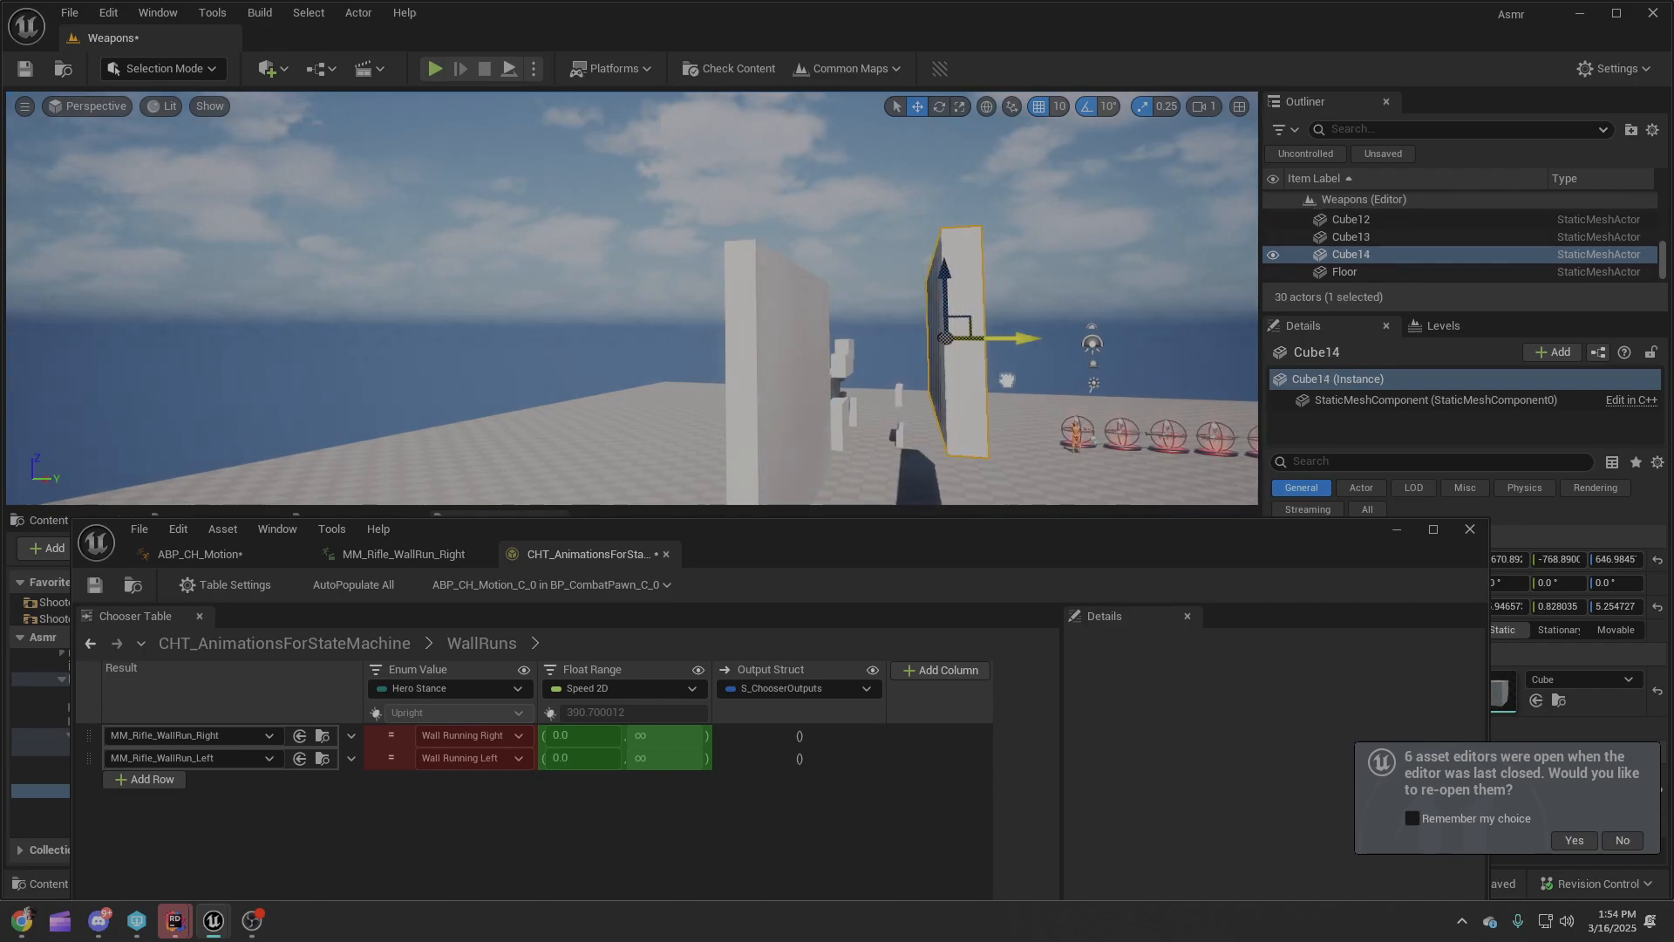
right_drag(873, 366, 881, 436)
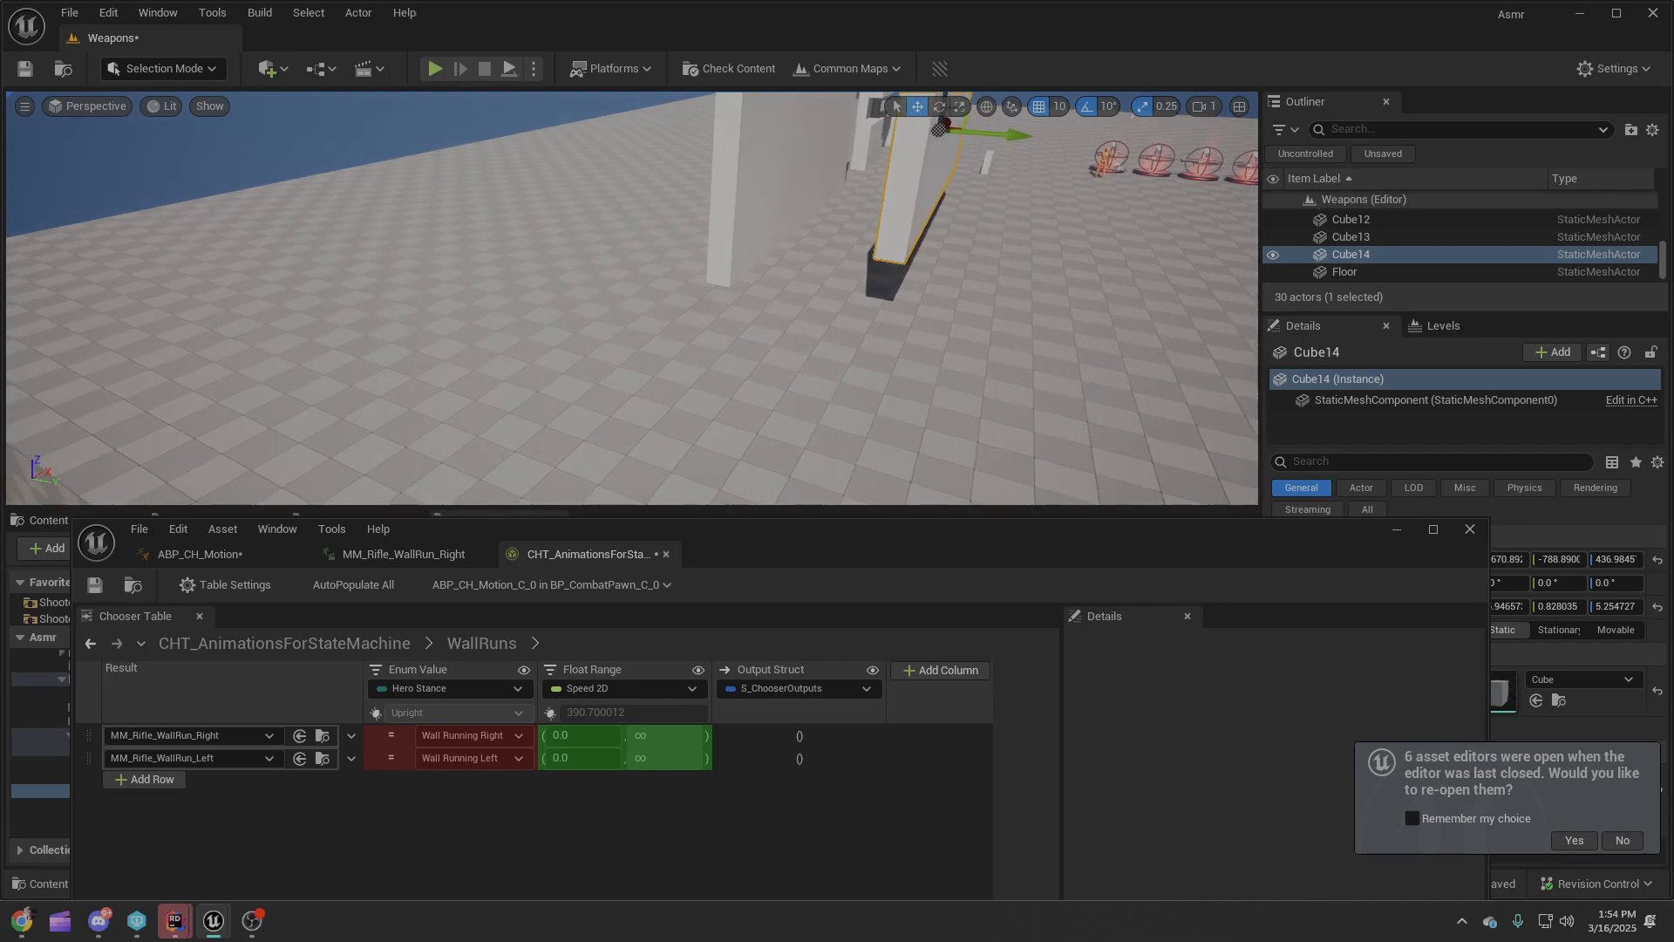
right_click(766, 423)
Start a play session and jump the character into wall runs on the original wall, comparing the left and right rows in WallRuns.
click(443, 65)
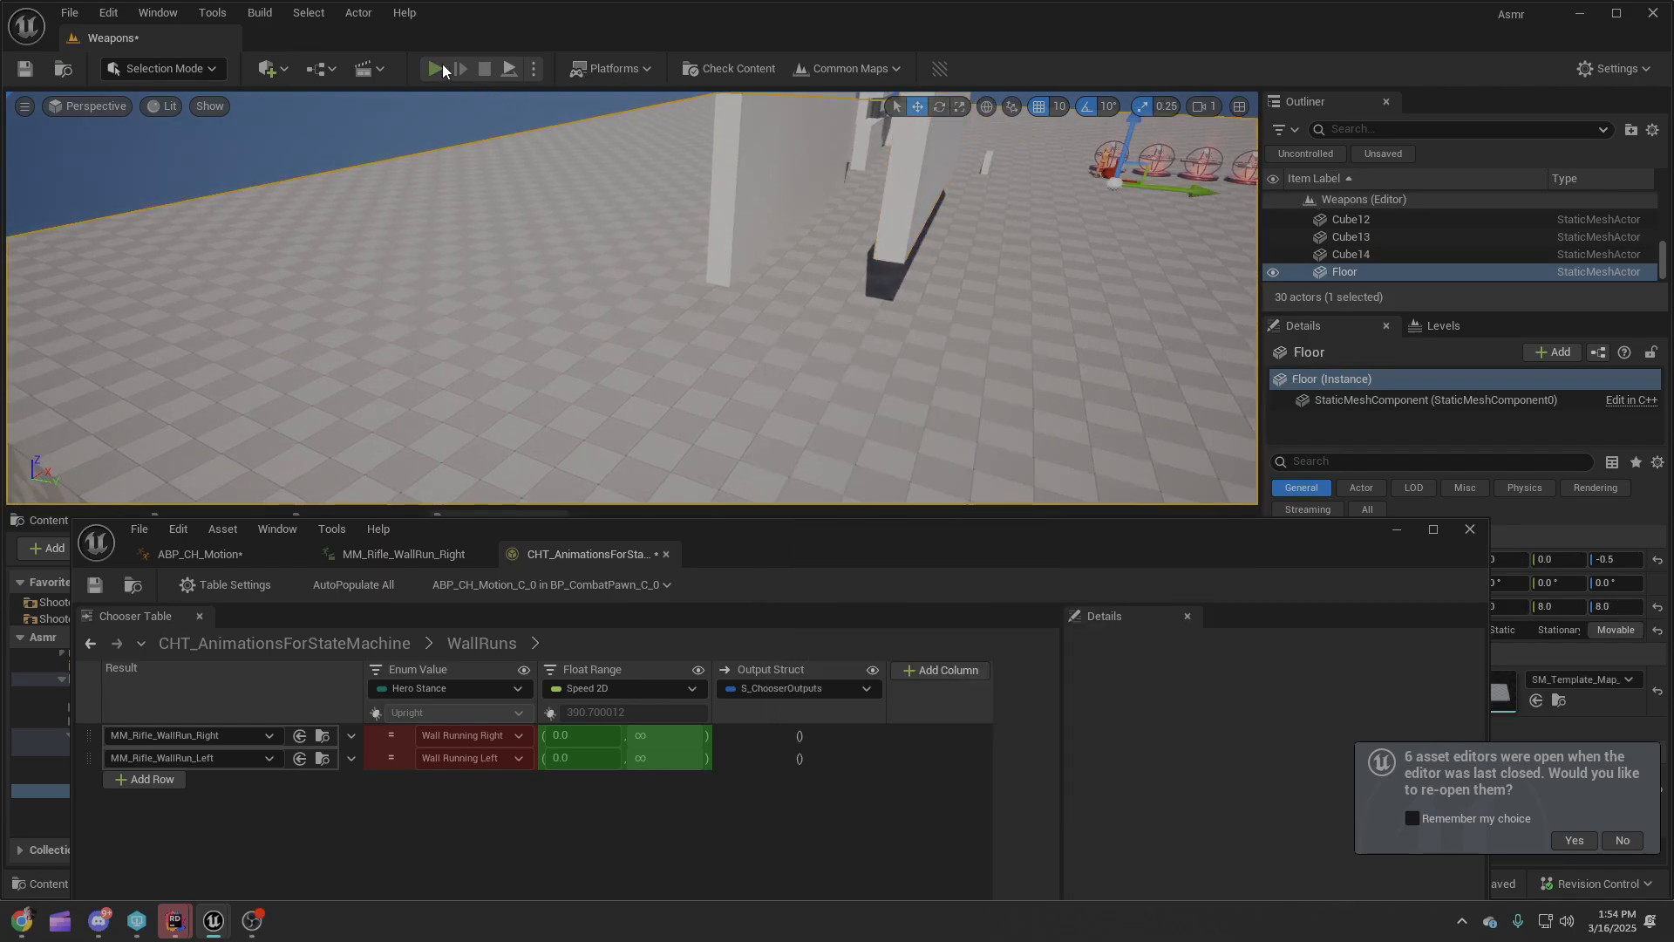
key(w)
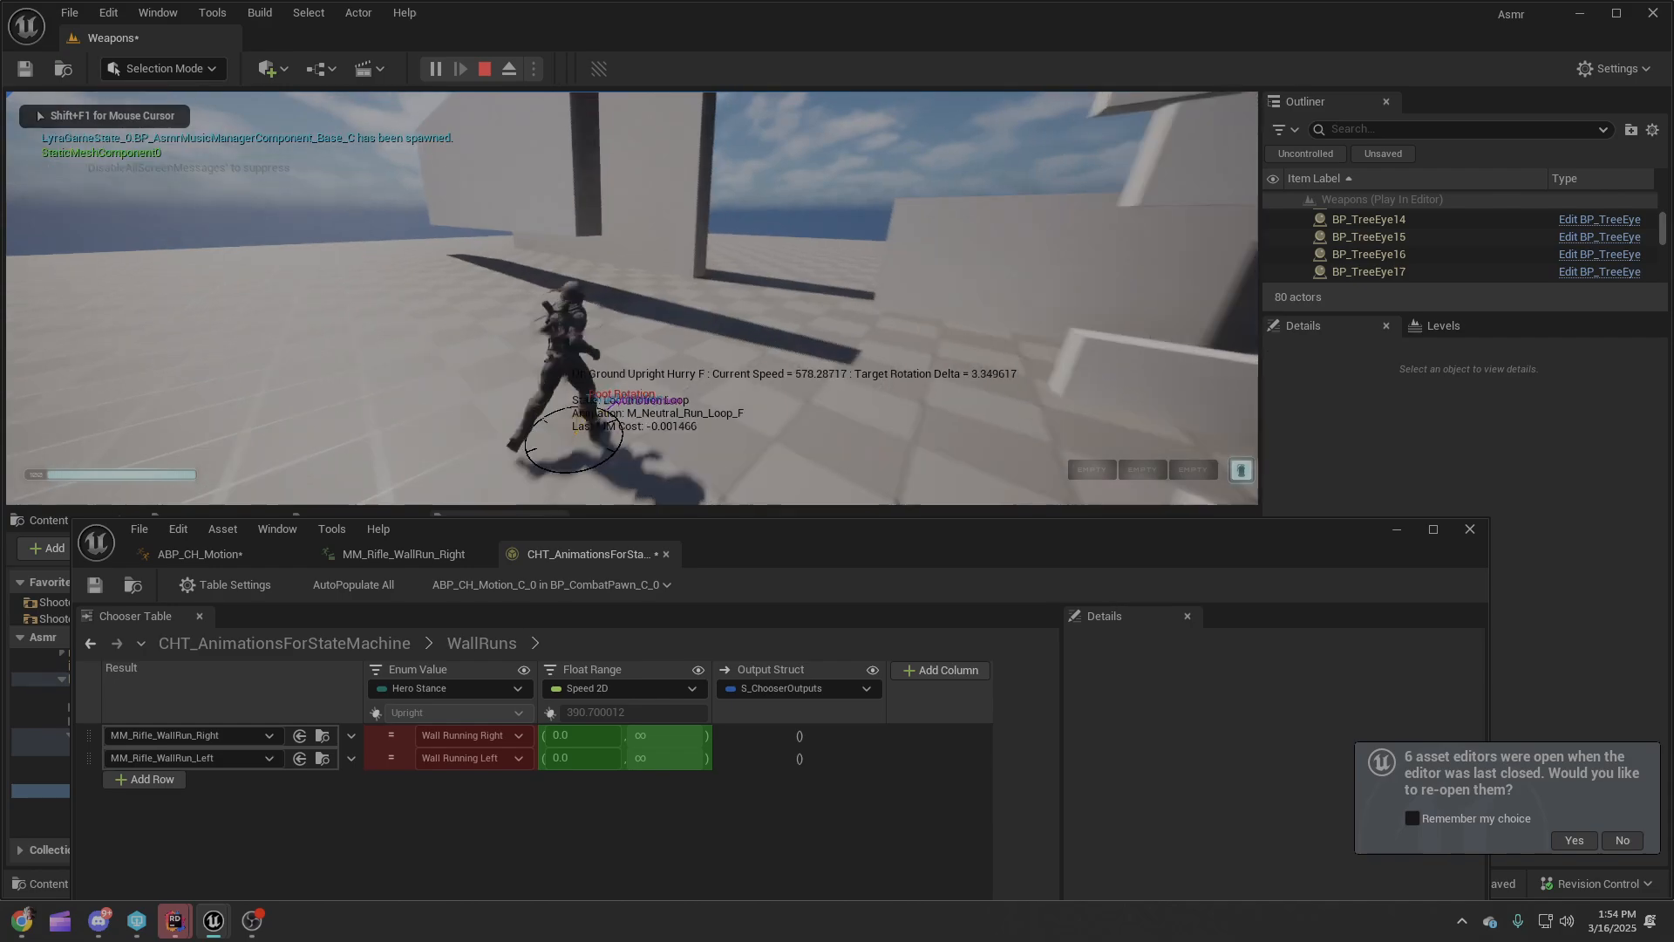
key(space)
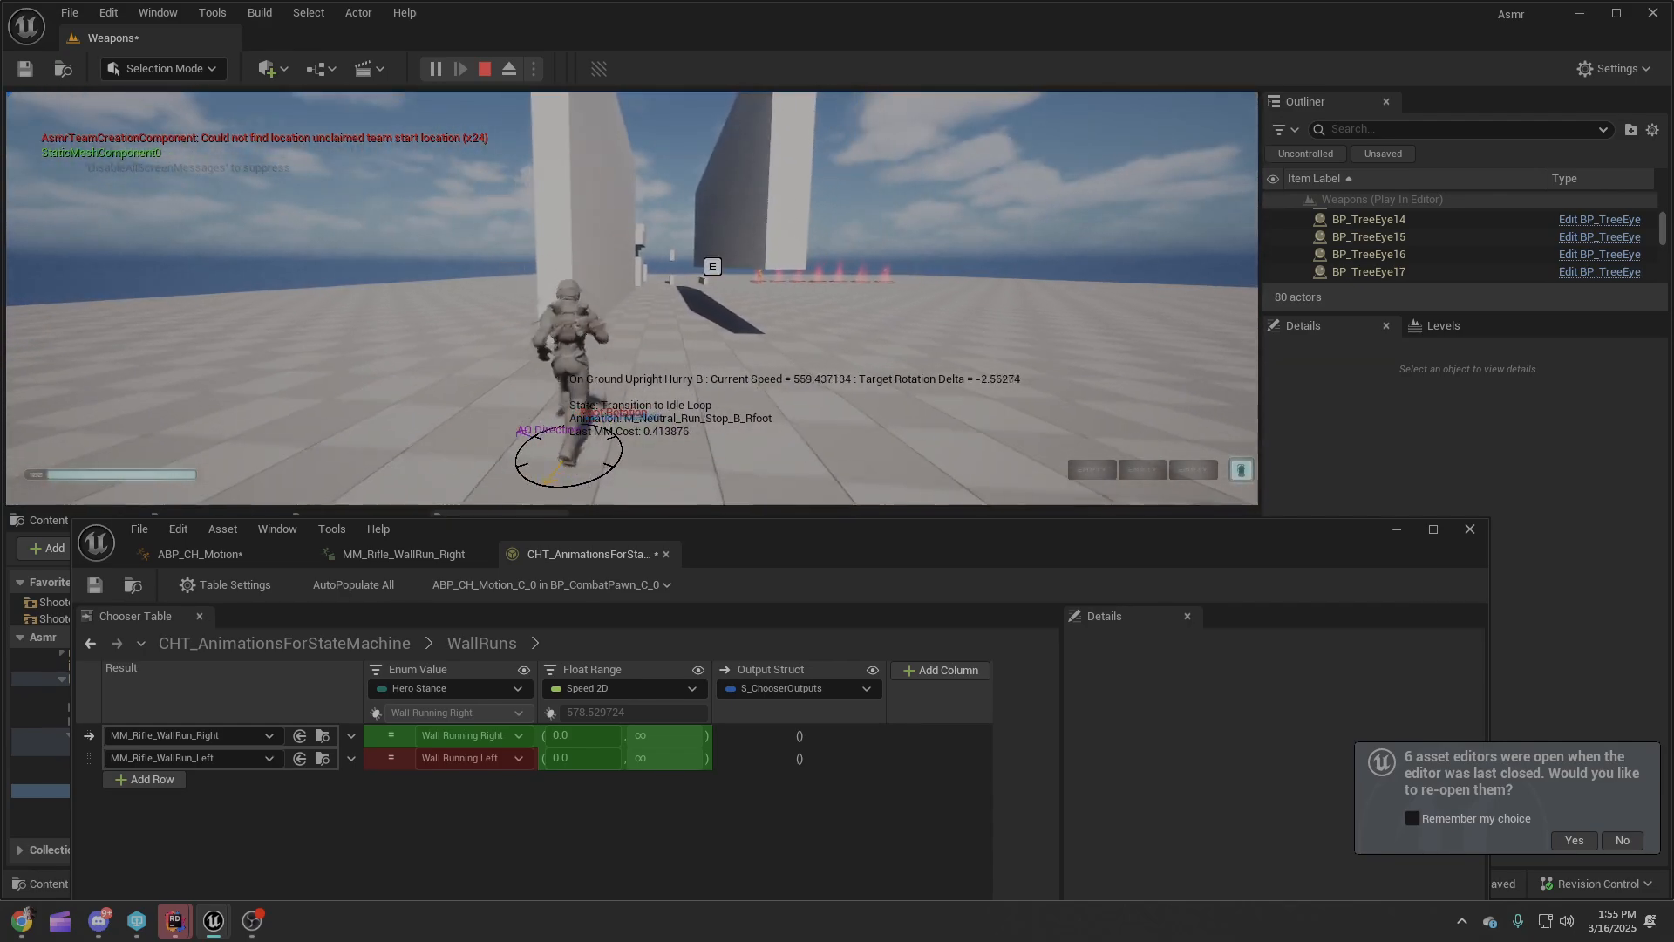
key(space)
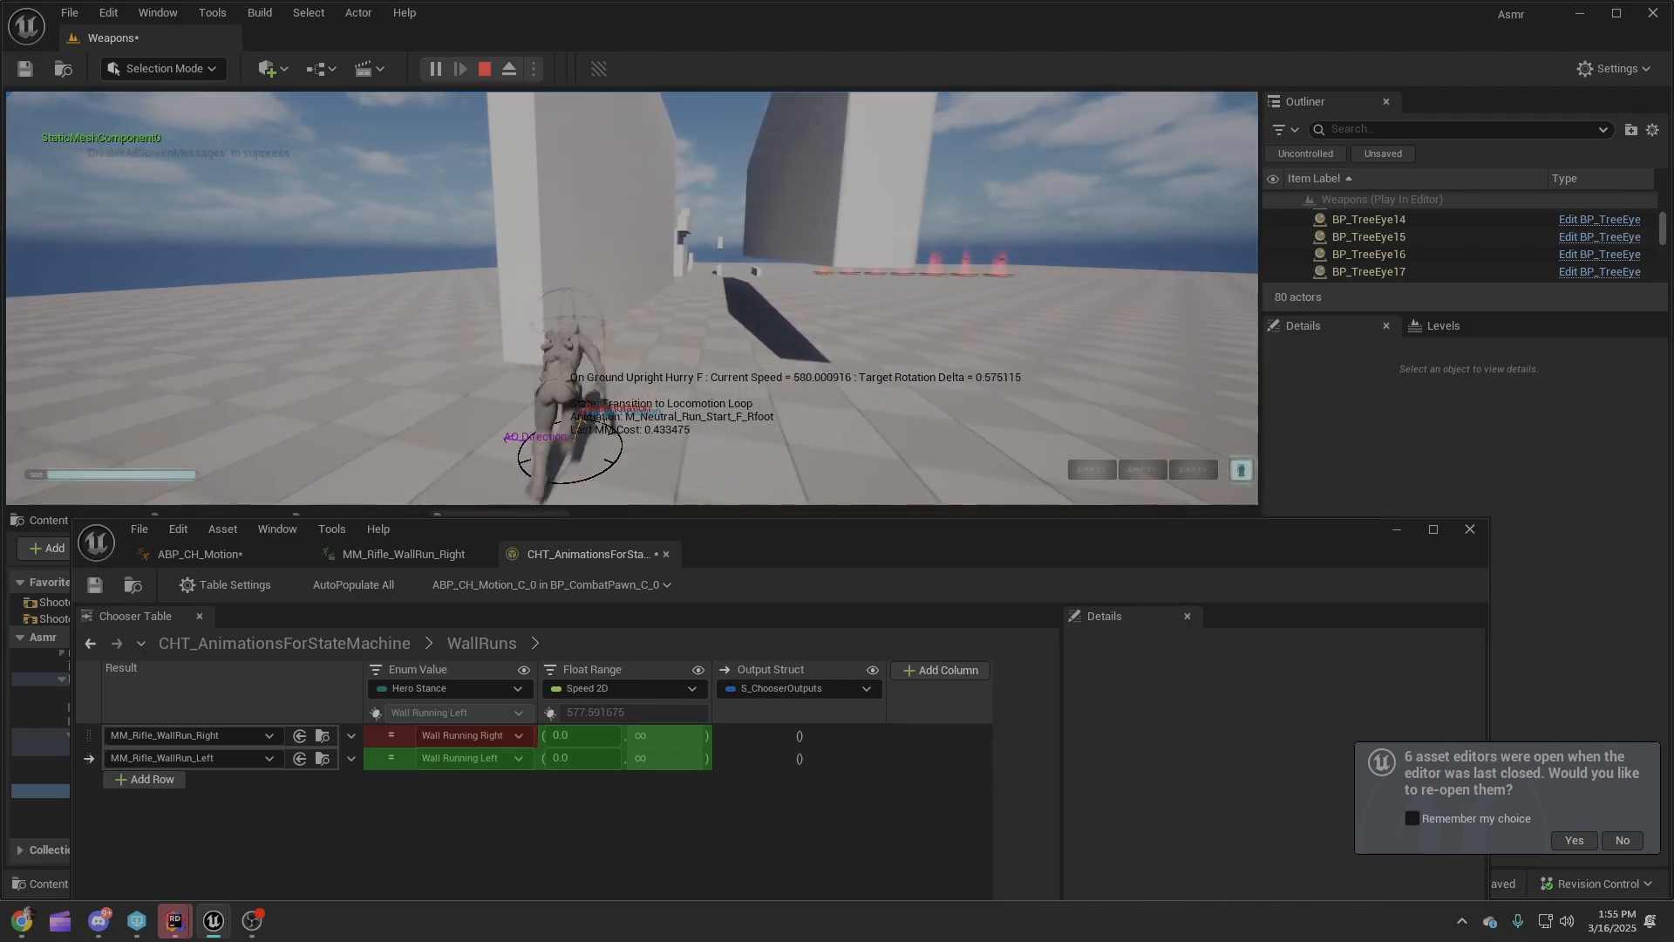
key(space)
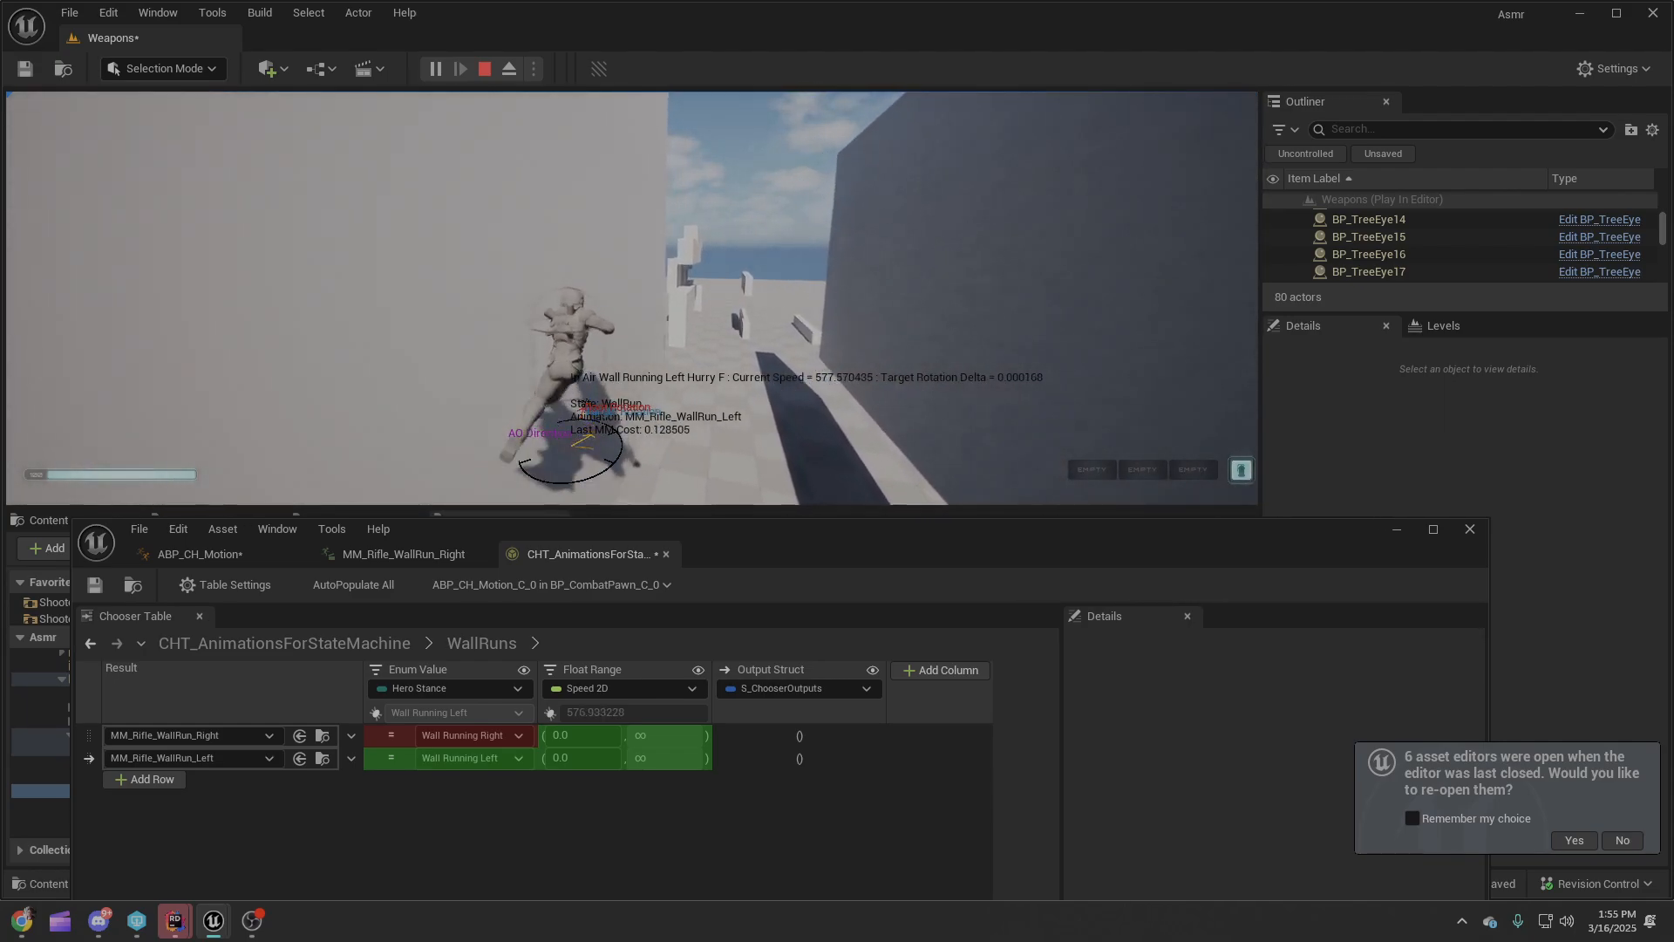
key(a)
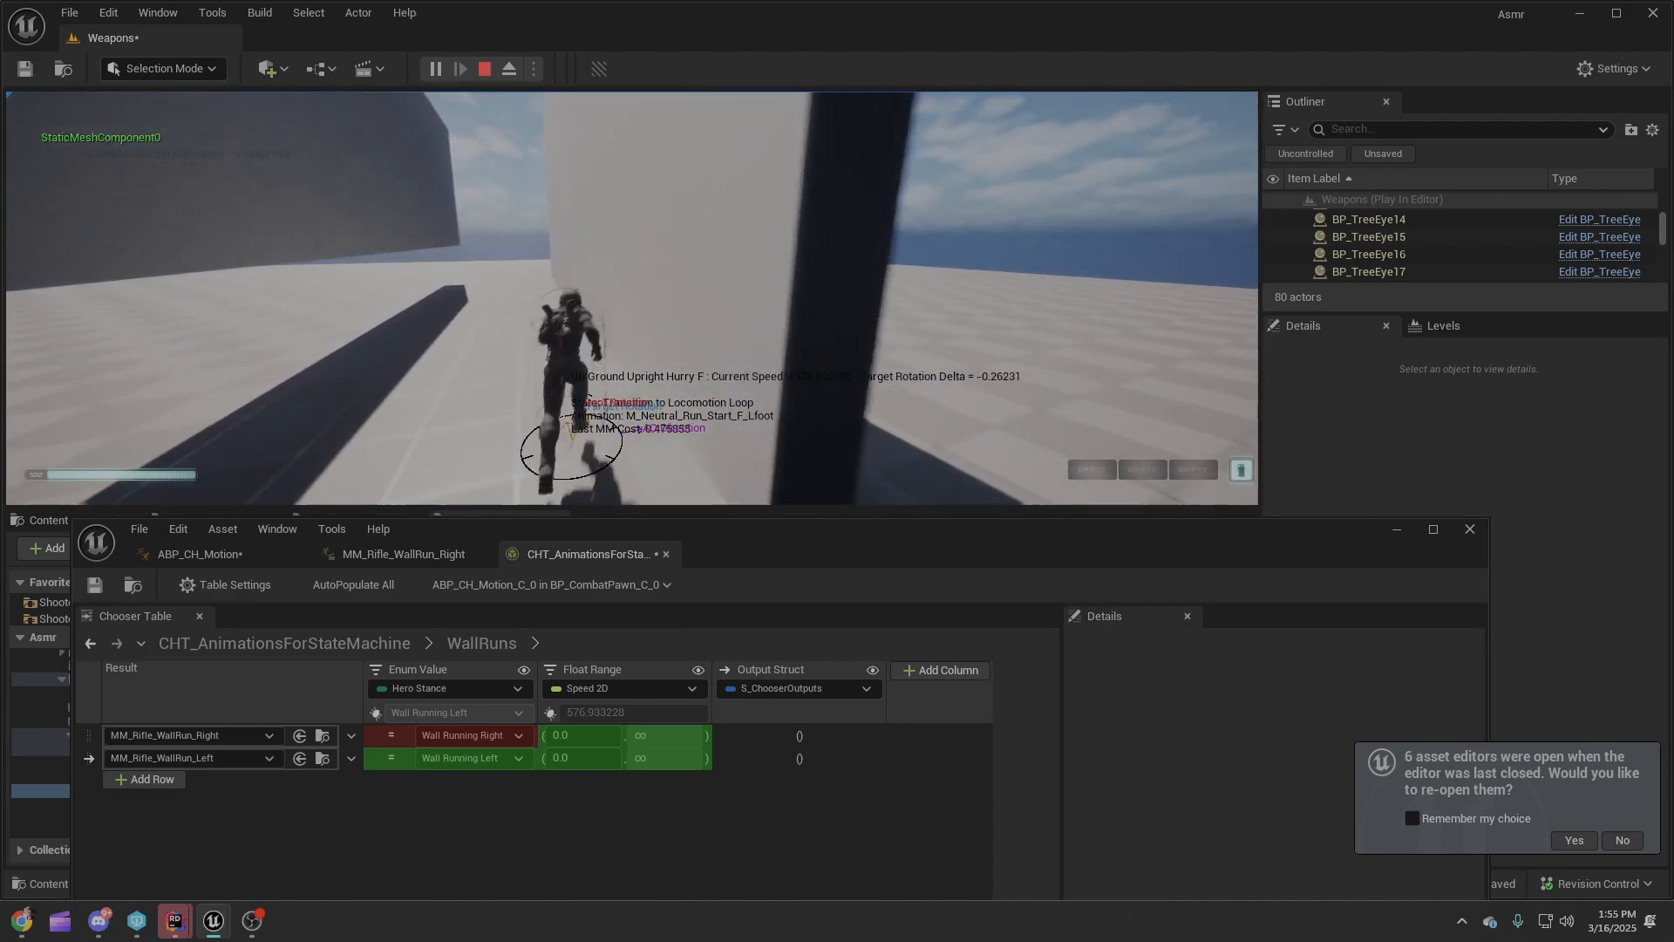
Run and jump the character repeatedly around the paired walls while checking stance, chosen animation and Speed 2D, and release mouse control.
key(space)
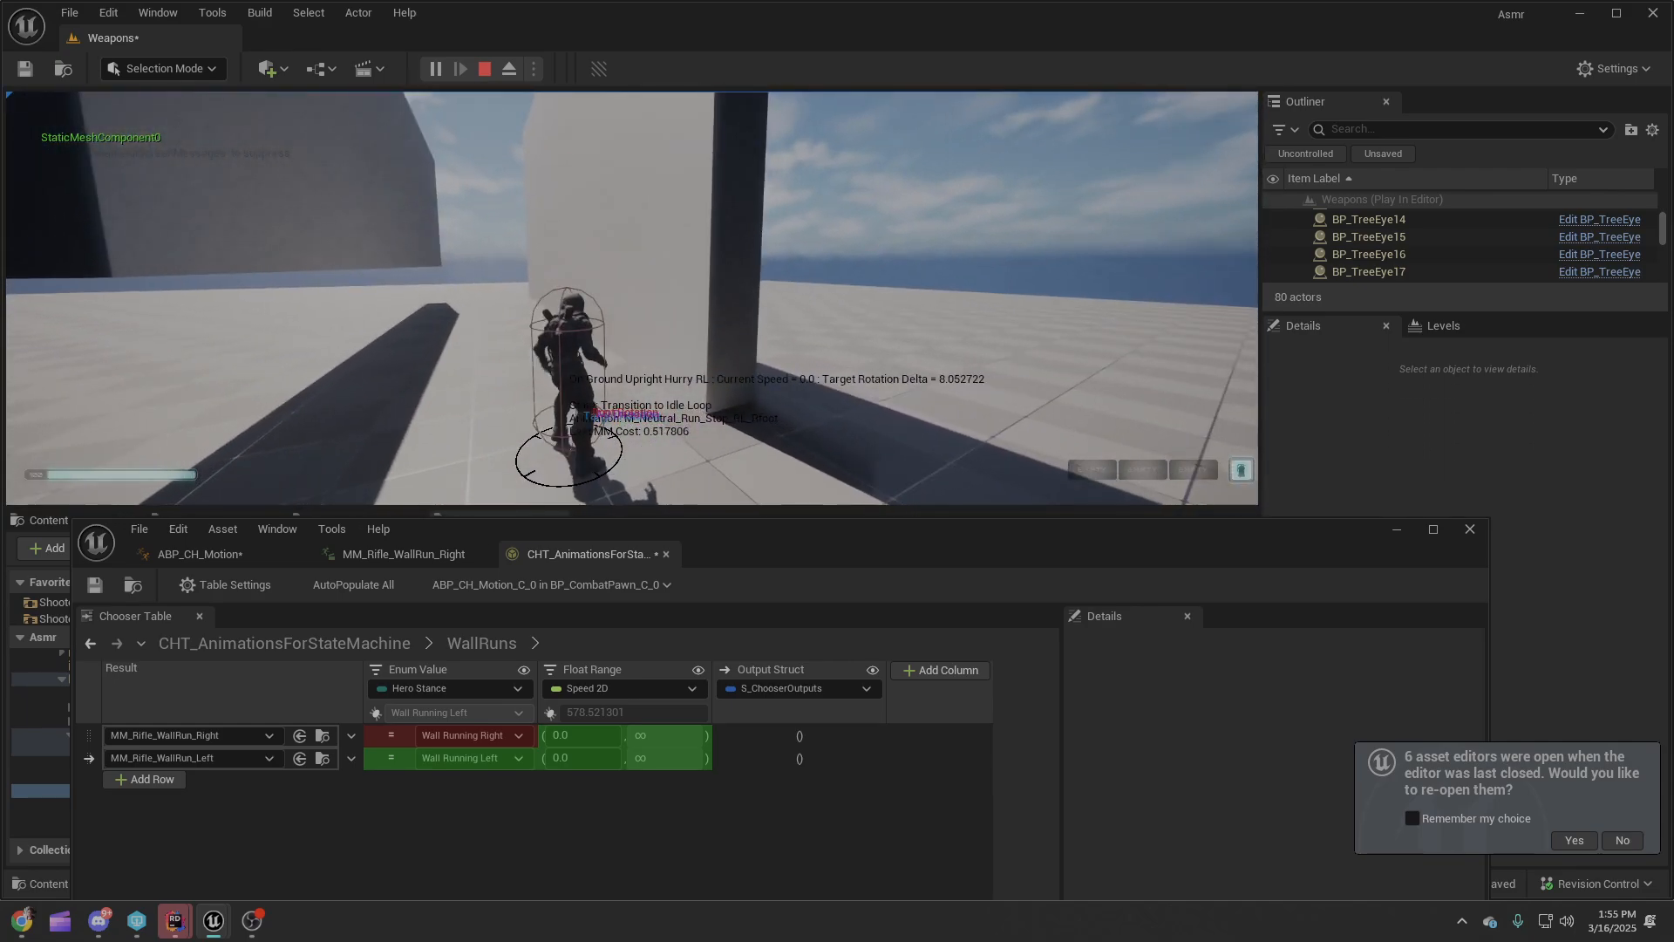
key(w)
key(space)
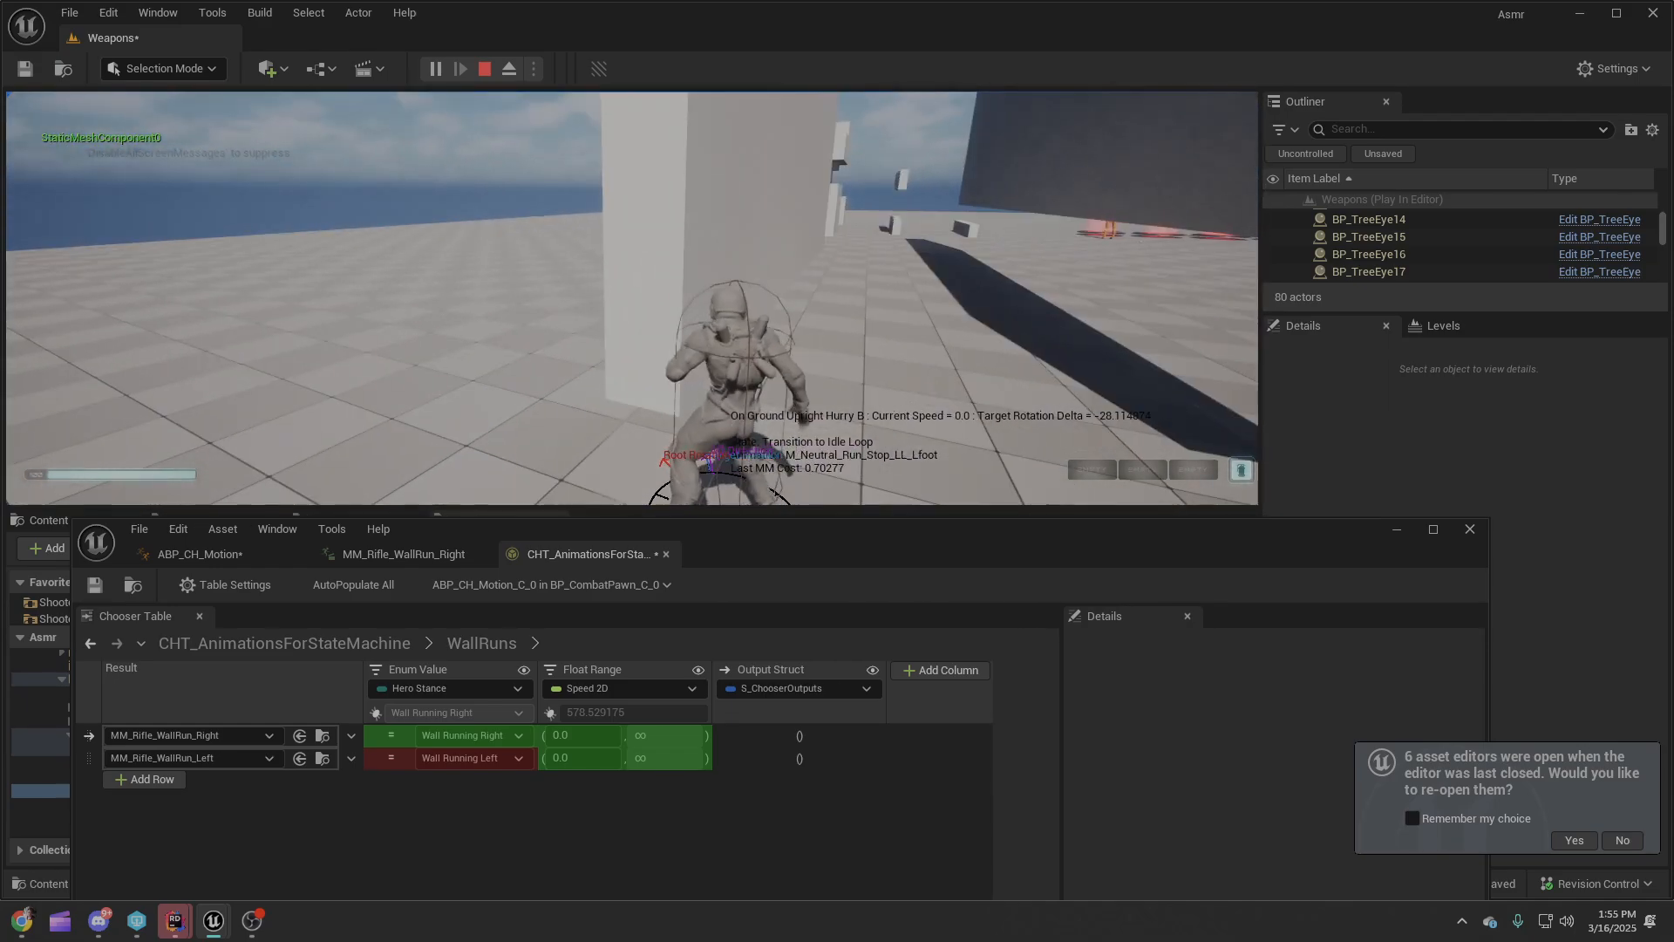
key(w)
key(space)
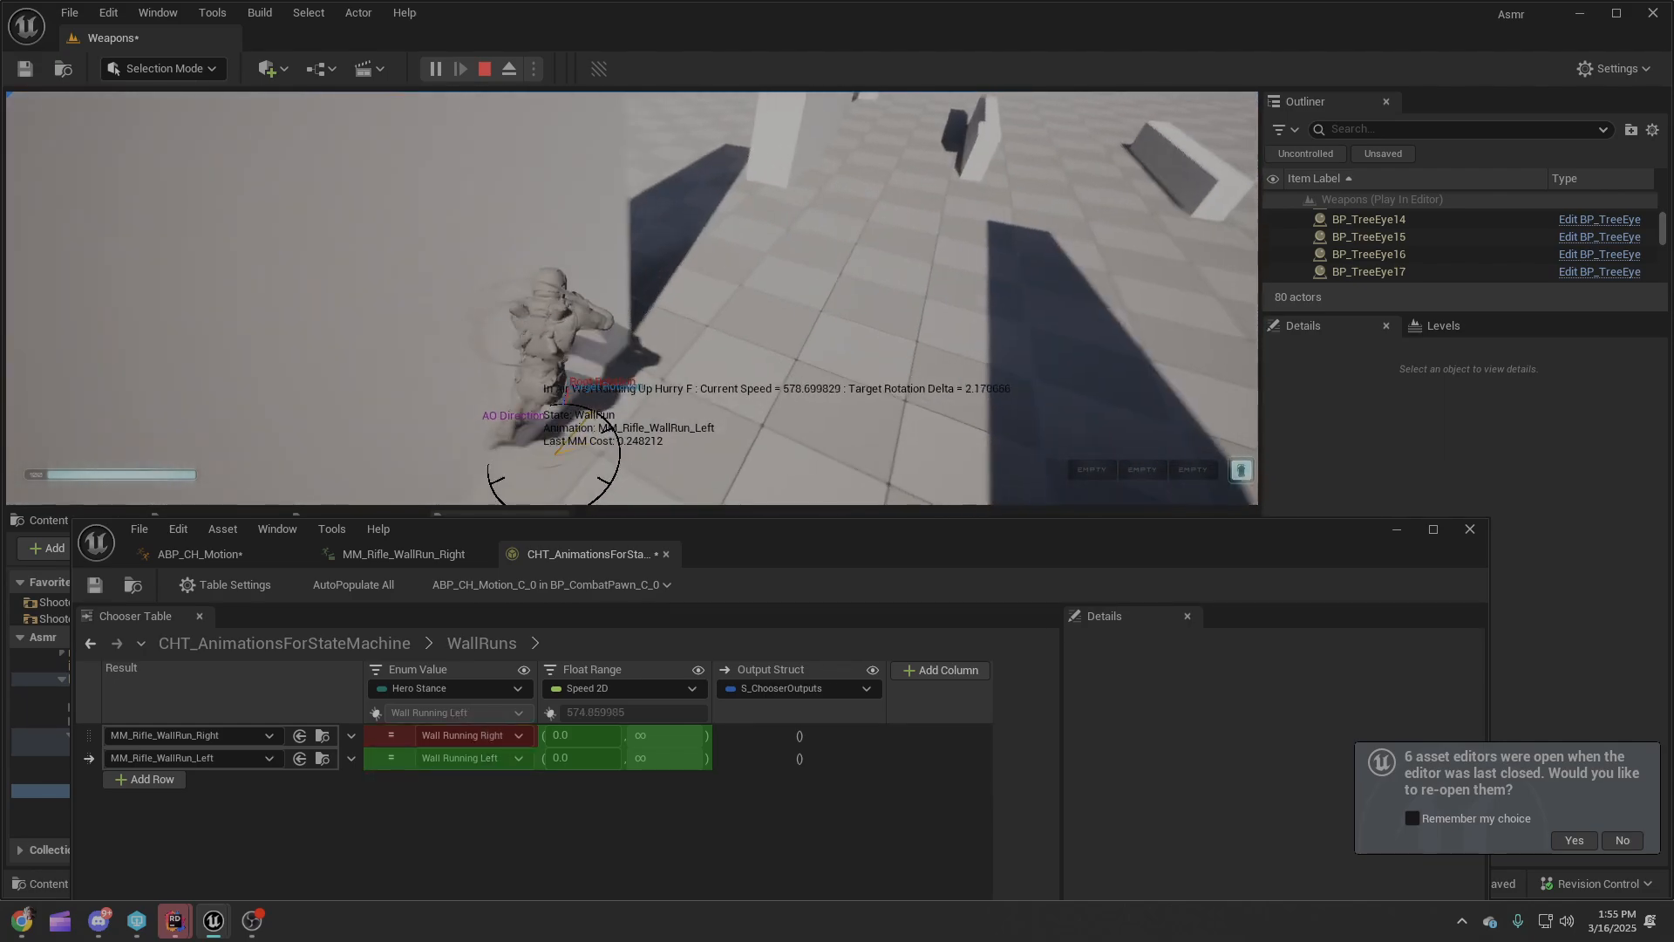
key(space)
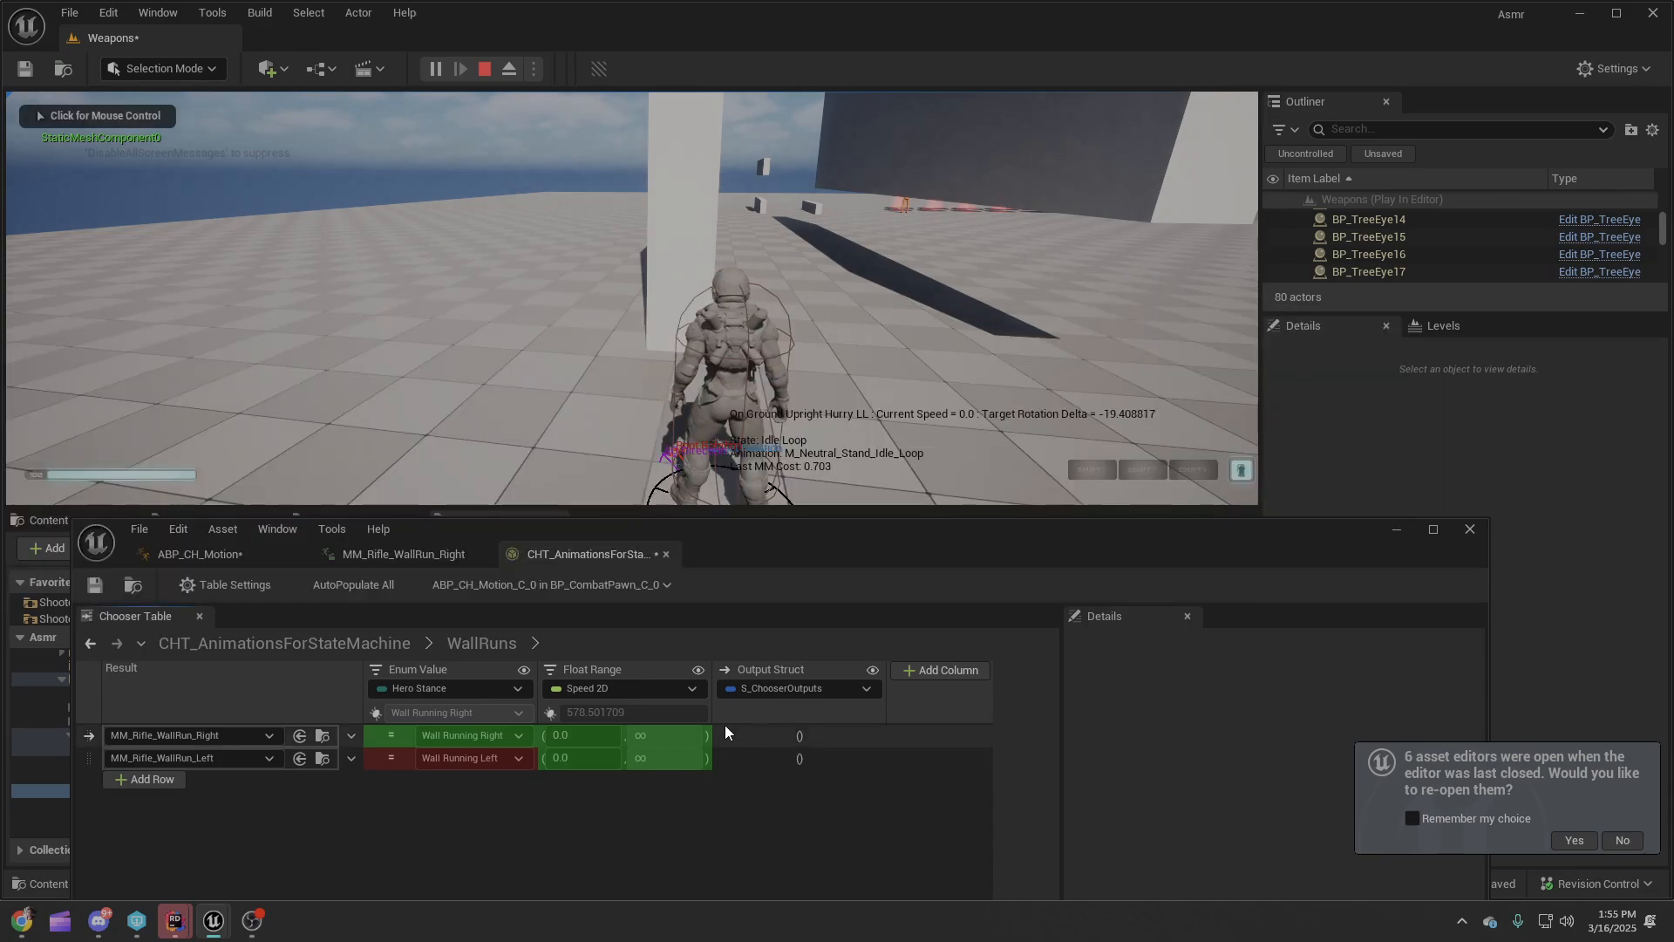
Raise the chooser editor window to view the whole WallRuns table, and lower it again to uncover the game view.
drag(826, 536, 792, 300)
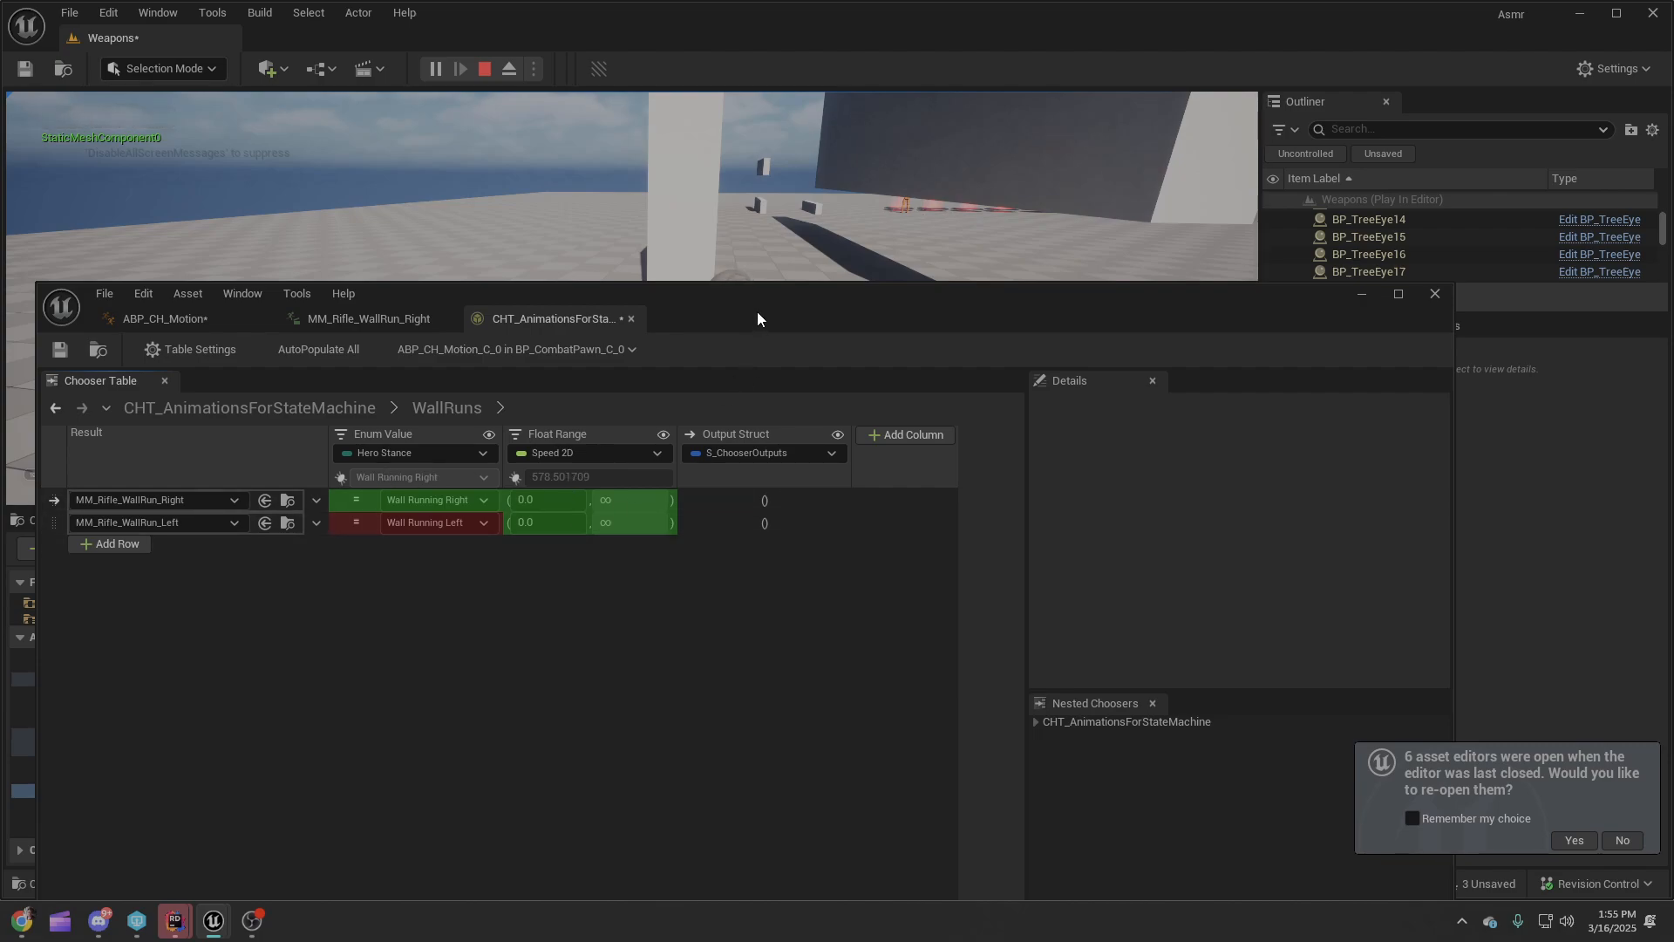
drag(757, 311, 790, 265)
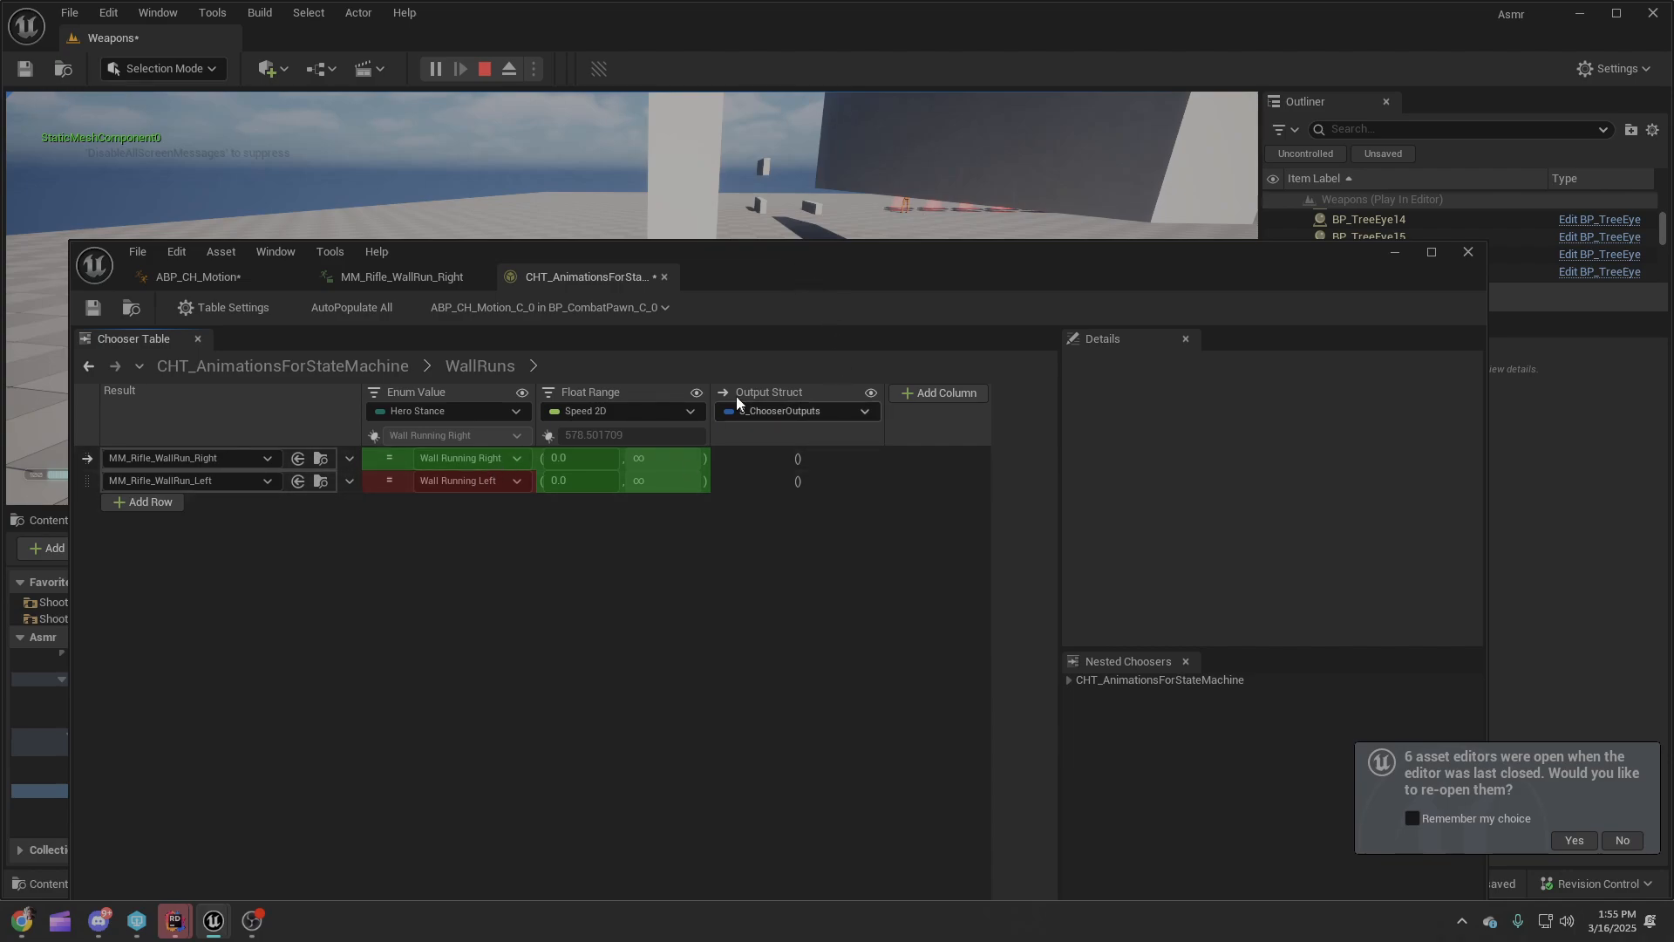
drag(902, 284, 871, 548)
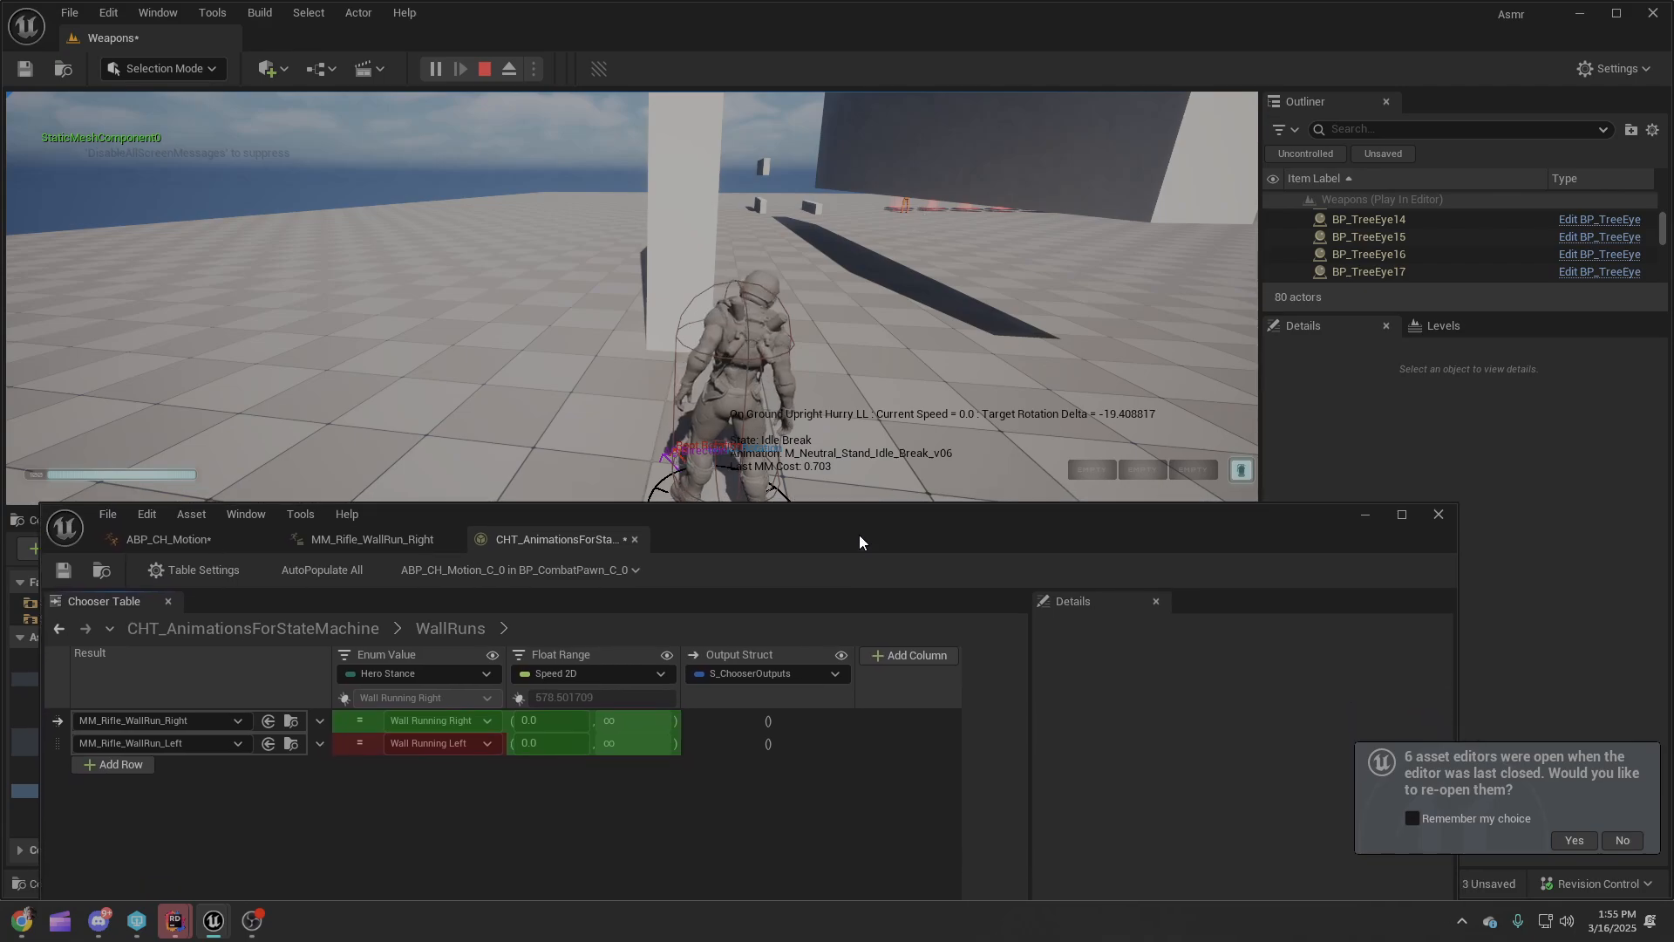
Return control to the game and move the character backward and sideways on the ground to compare its run start and stop animations.
click(436, 384)
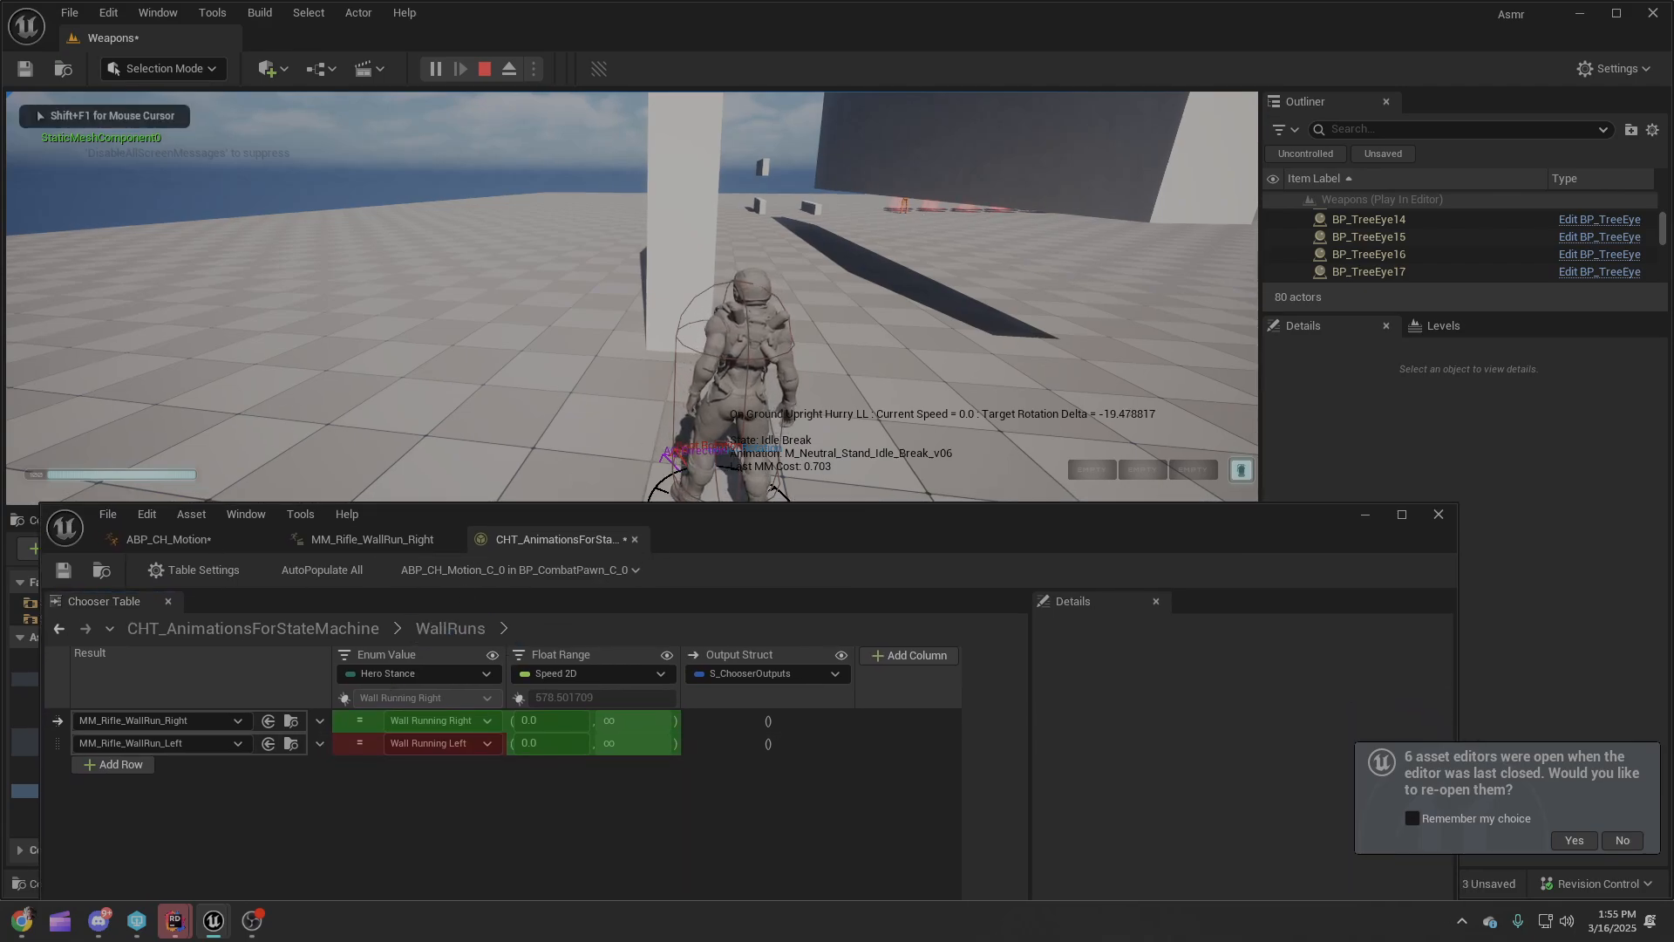
key(s)
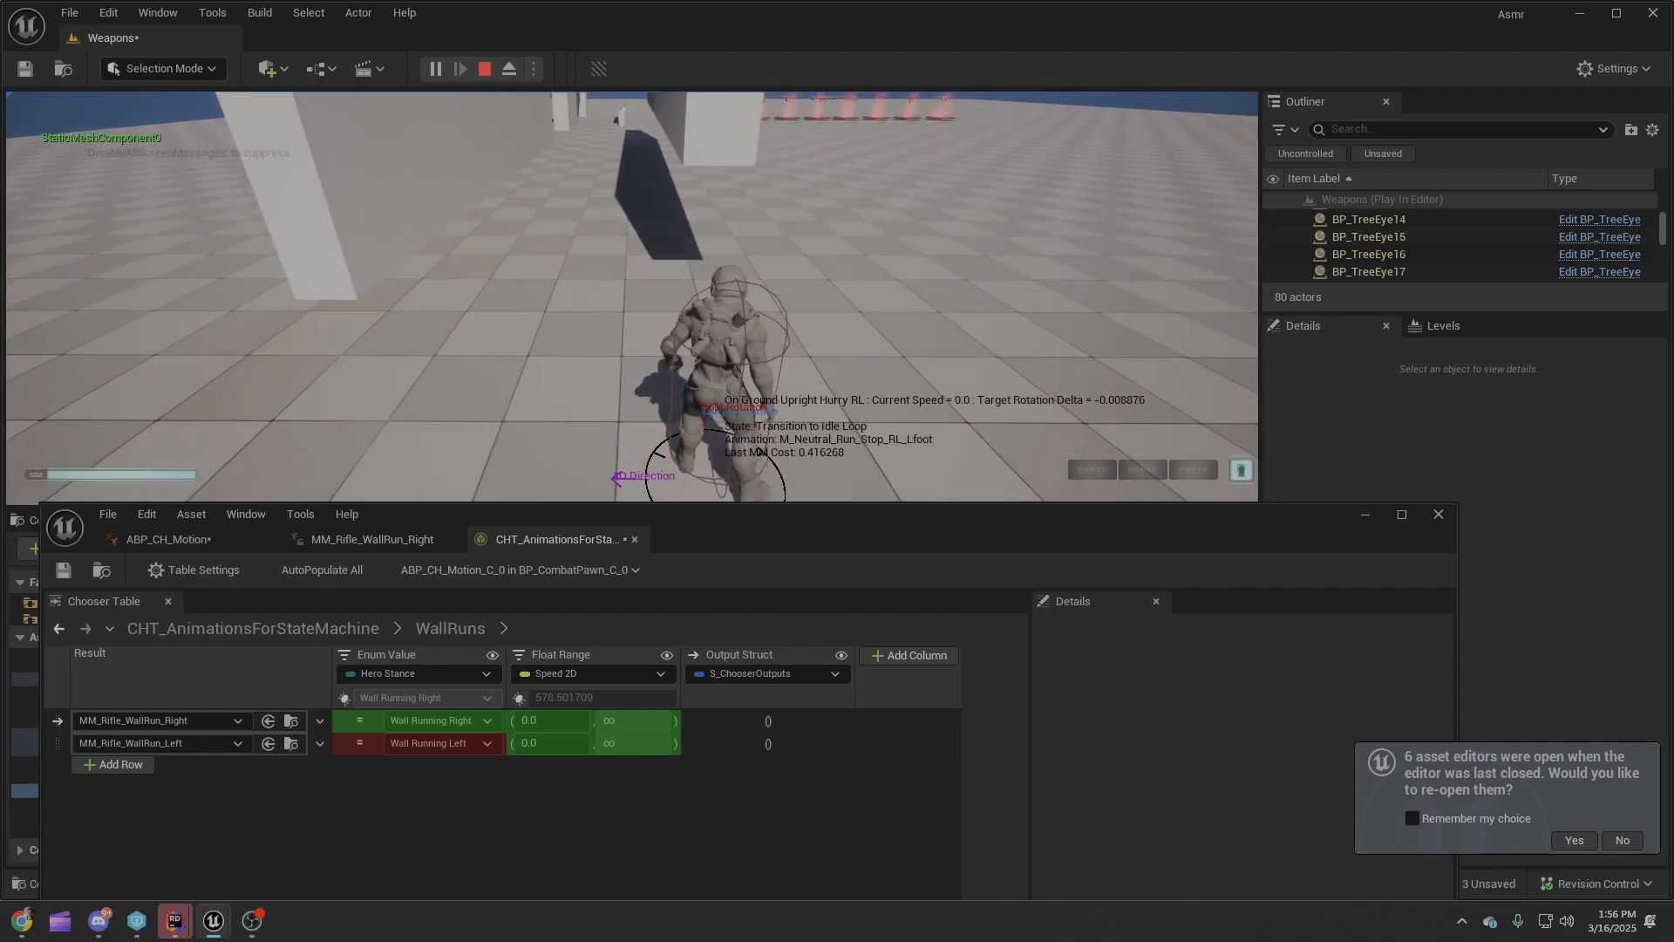
key(a)
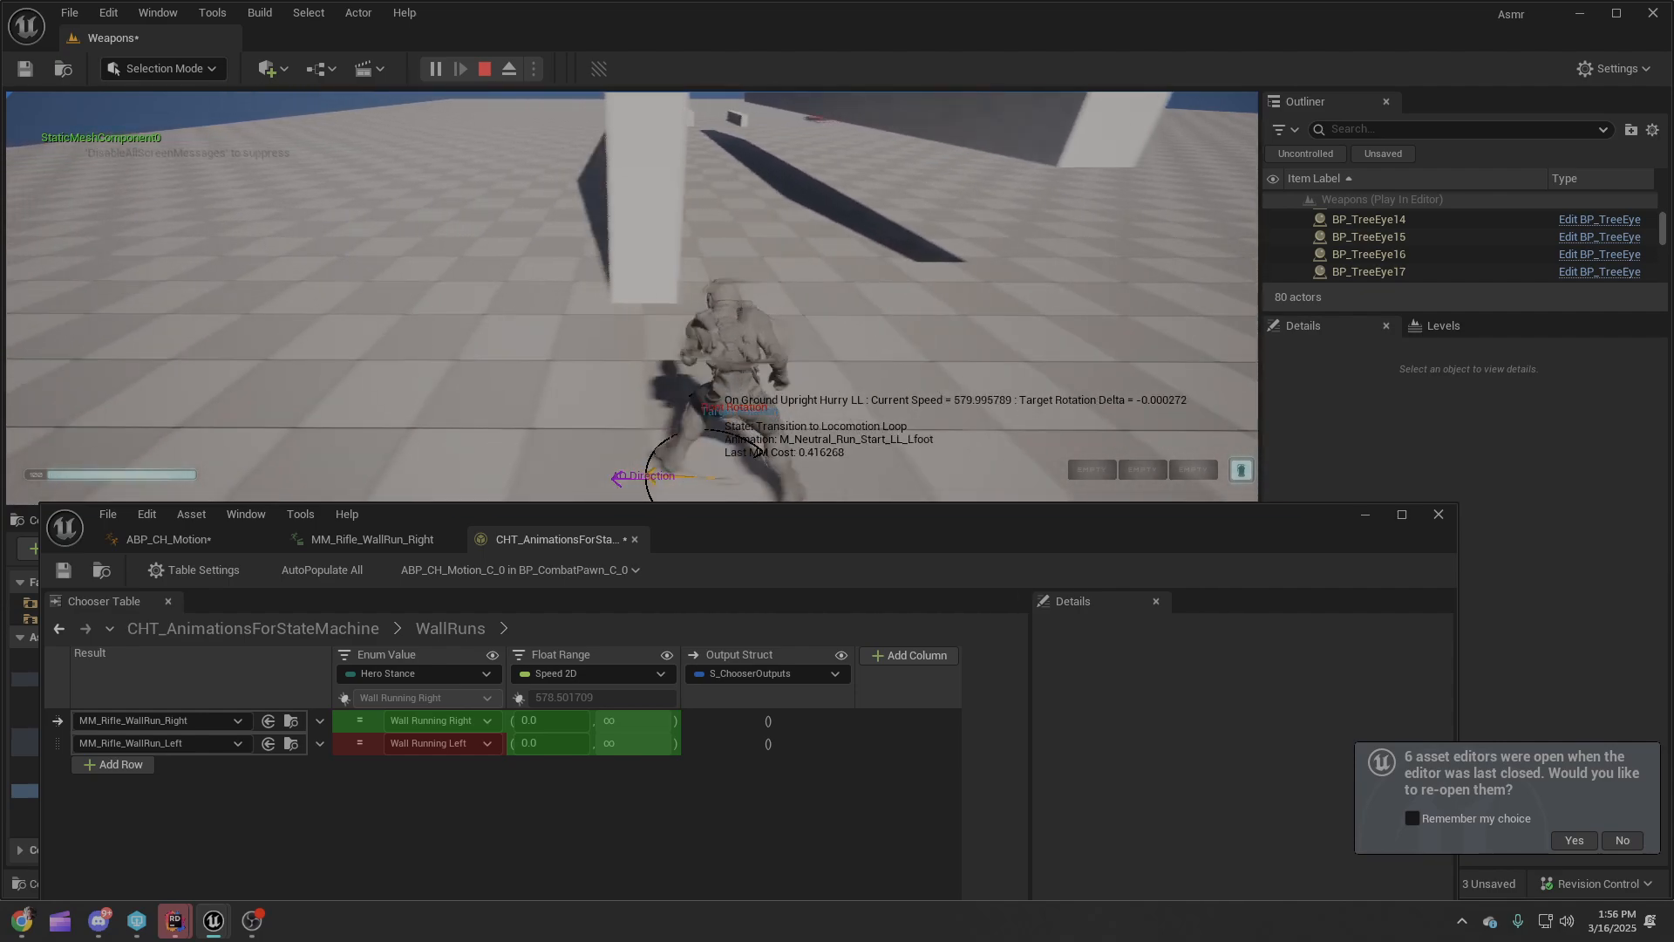
key(d)
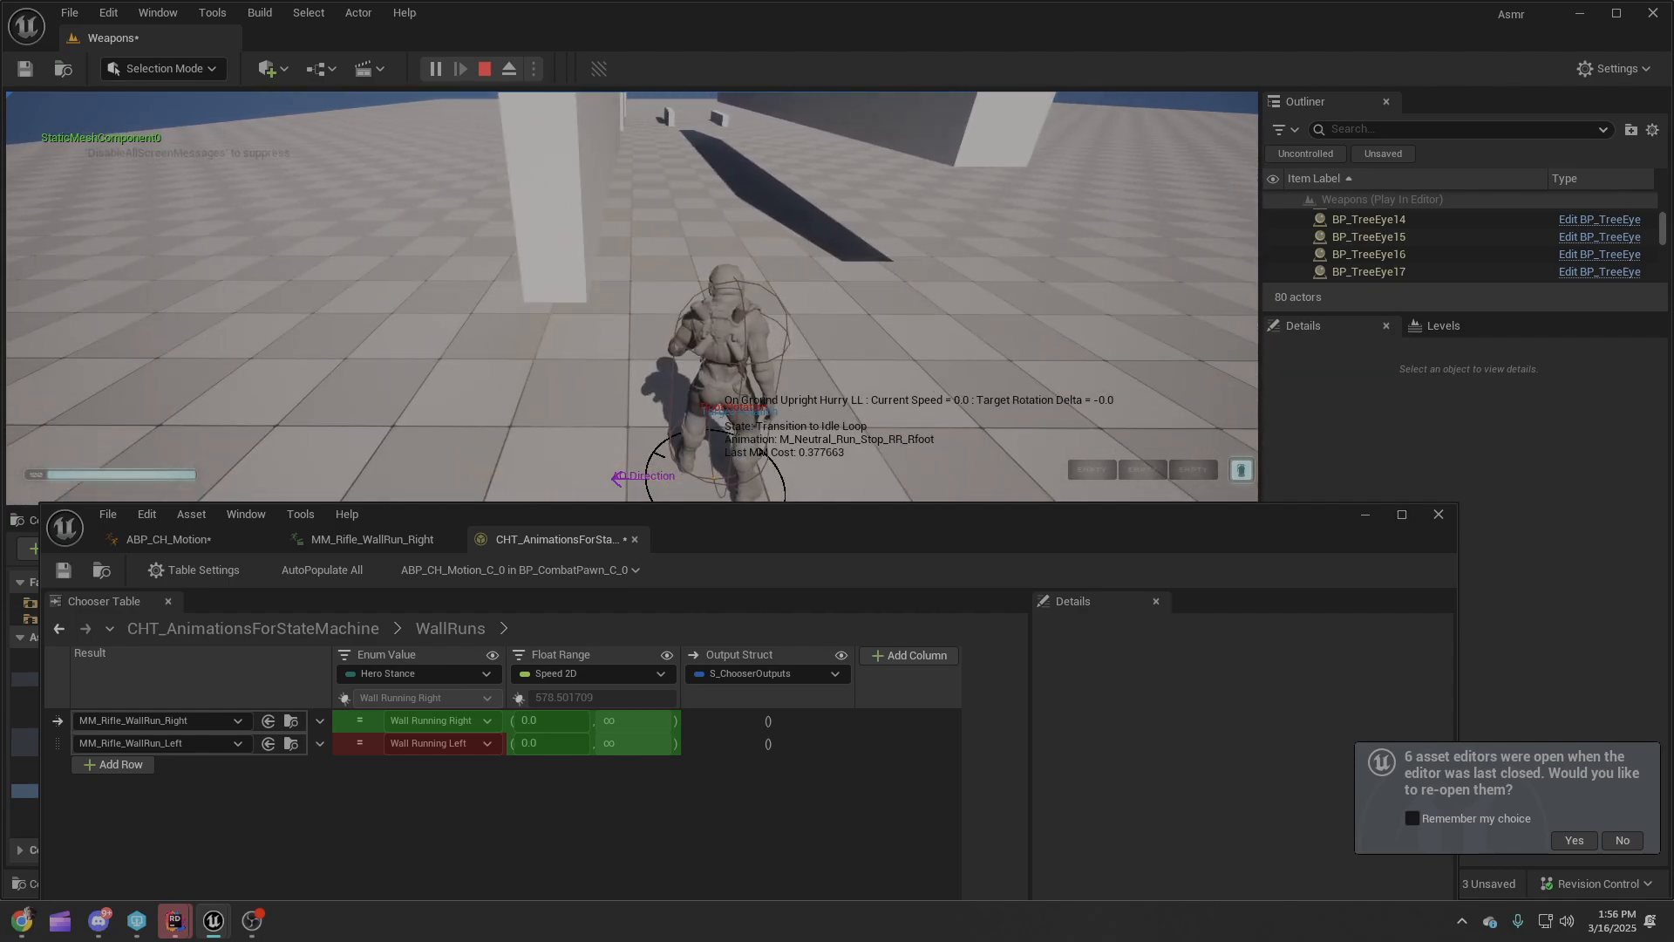
Wall-run the character on the left and right sides again while watching the chosen row and Speed 2D, and open the game's pause menu.
key(w)
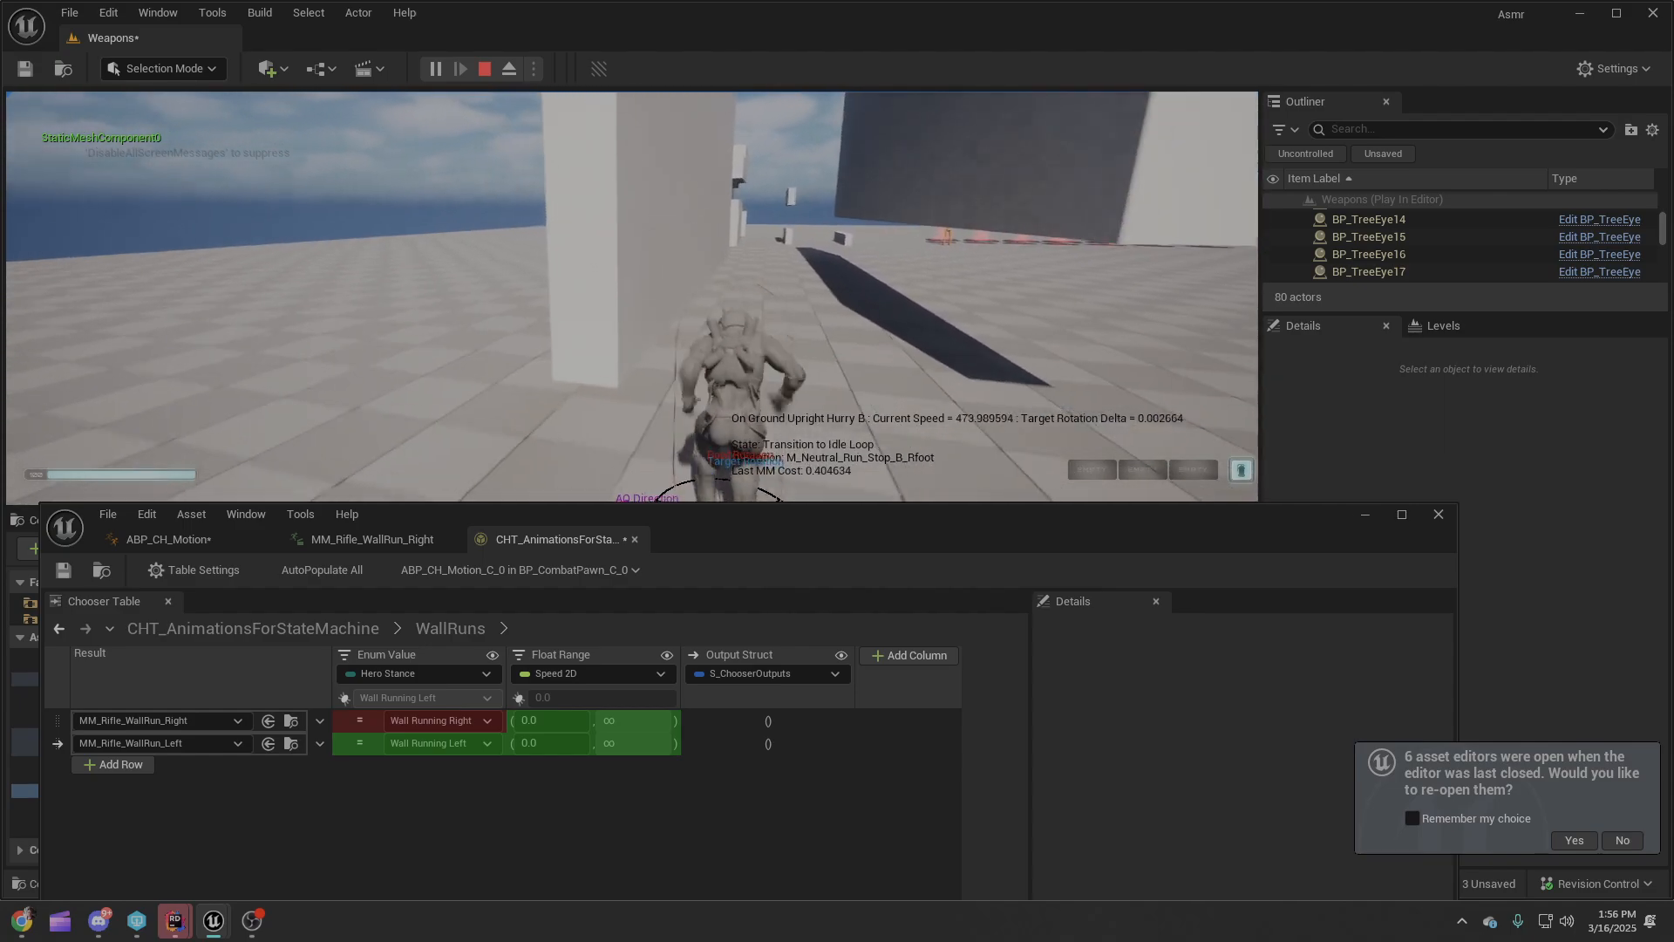
key(space)
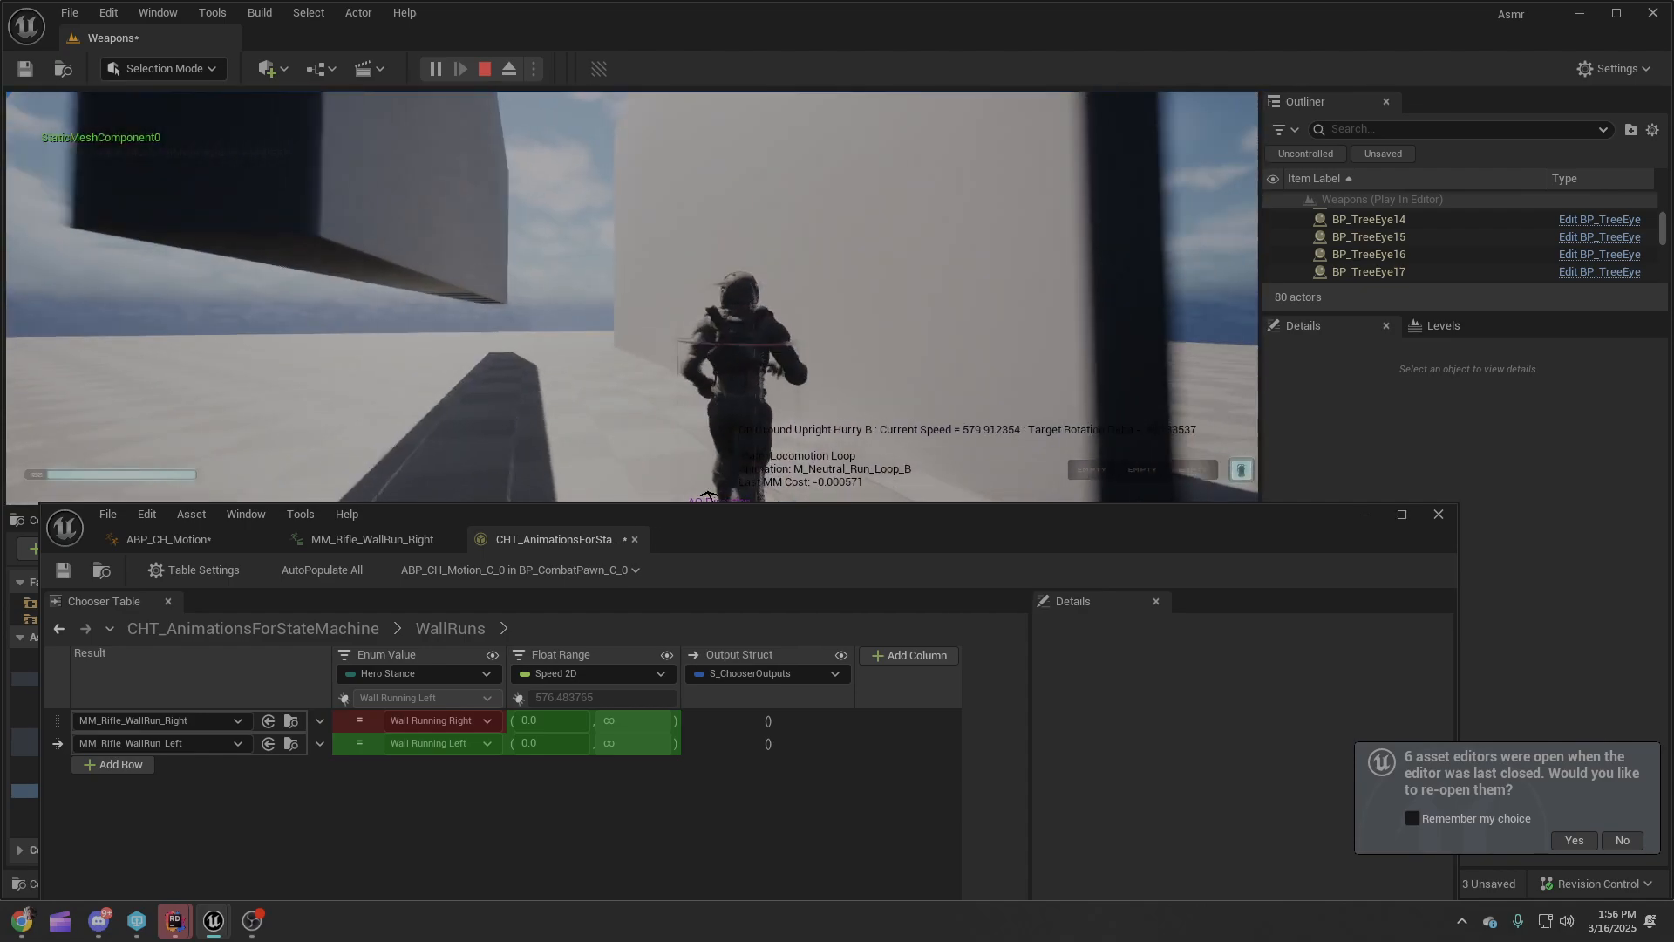
key(space)
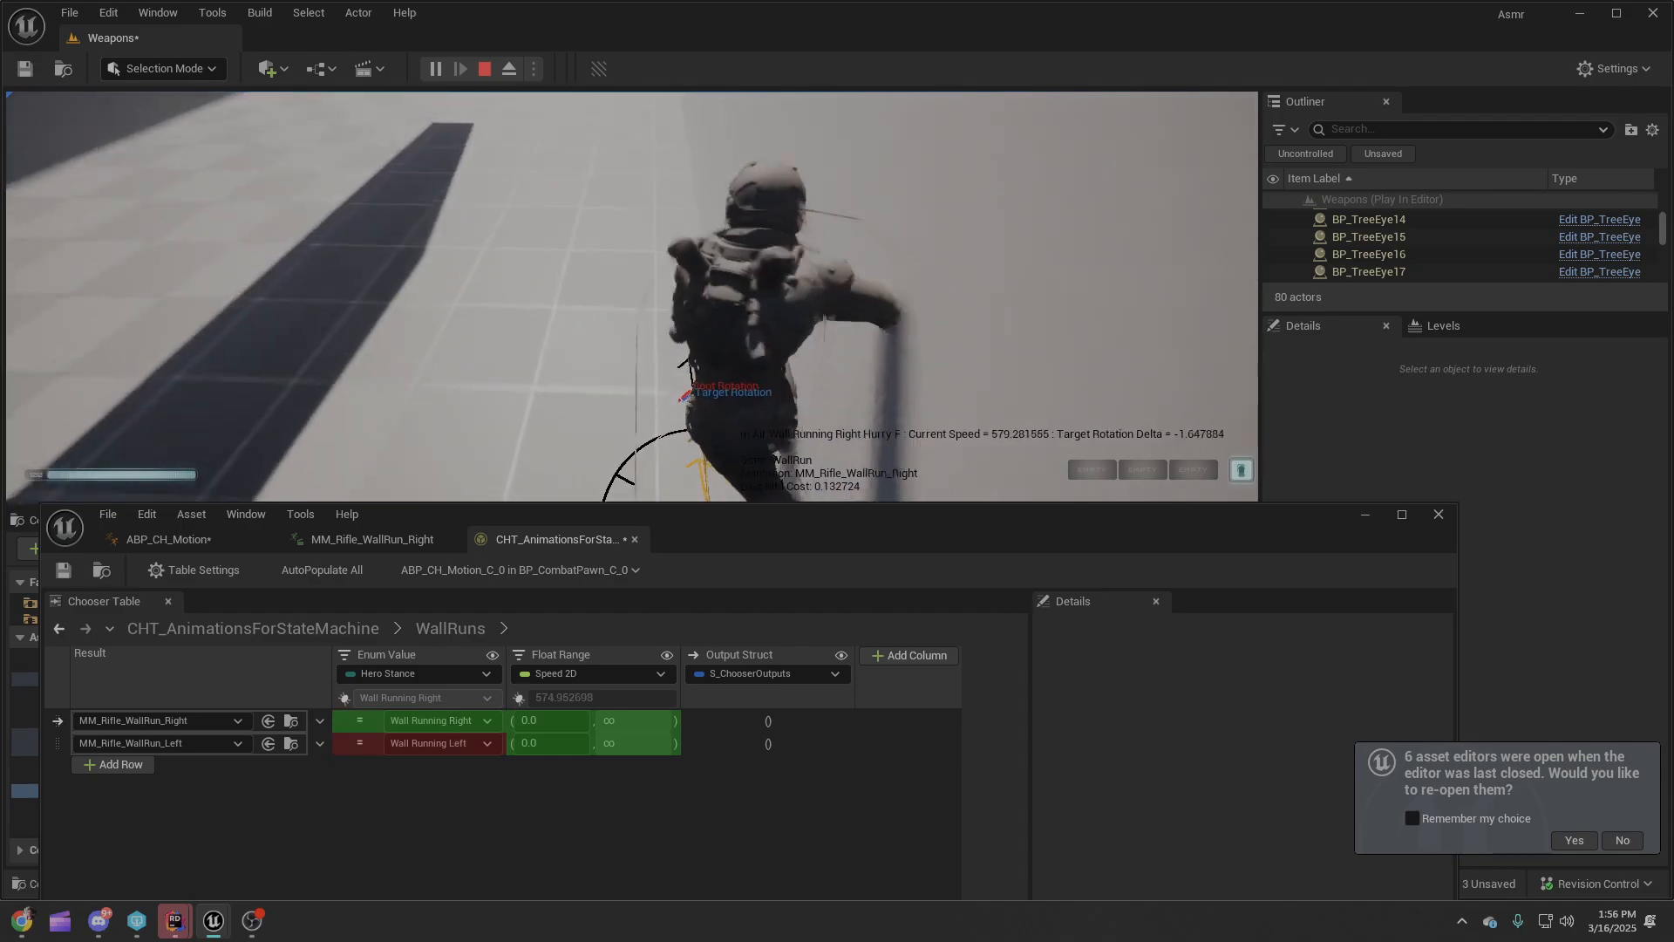
key(space)
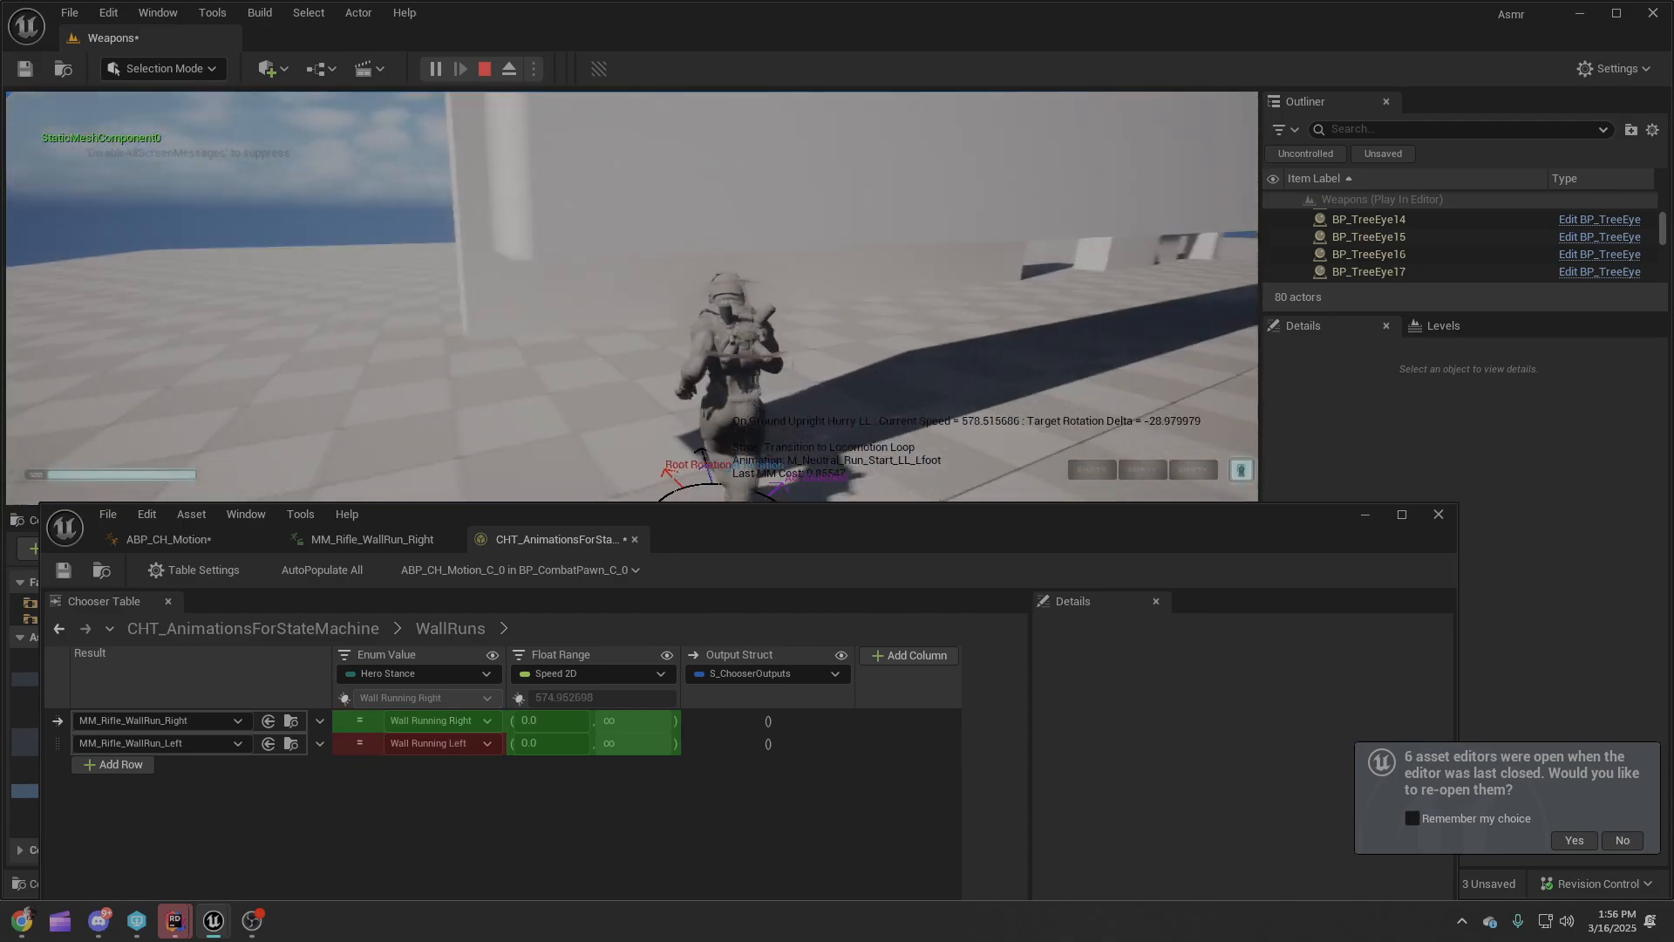
key(space)
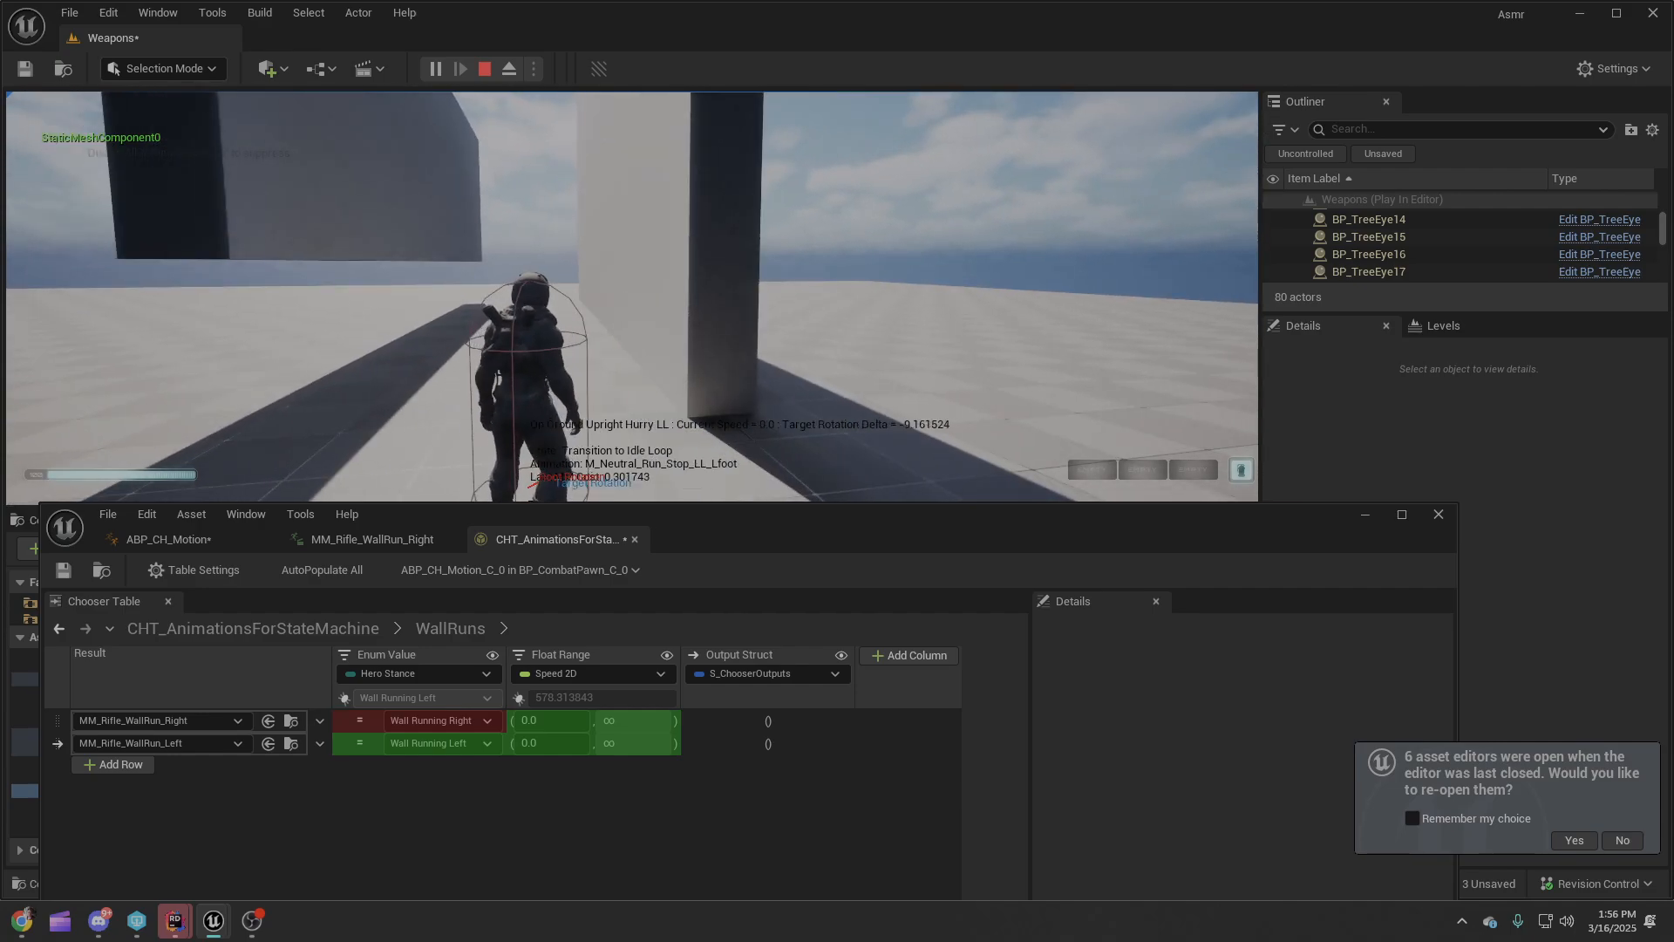
key(Escape)
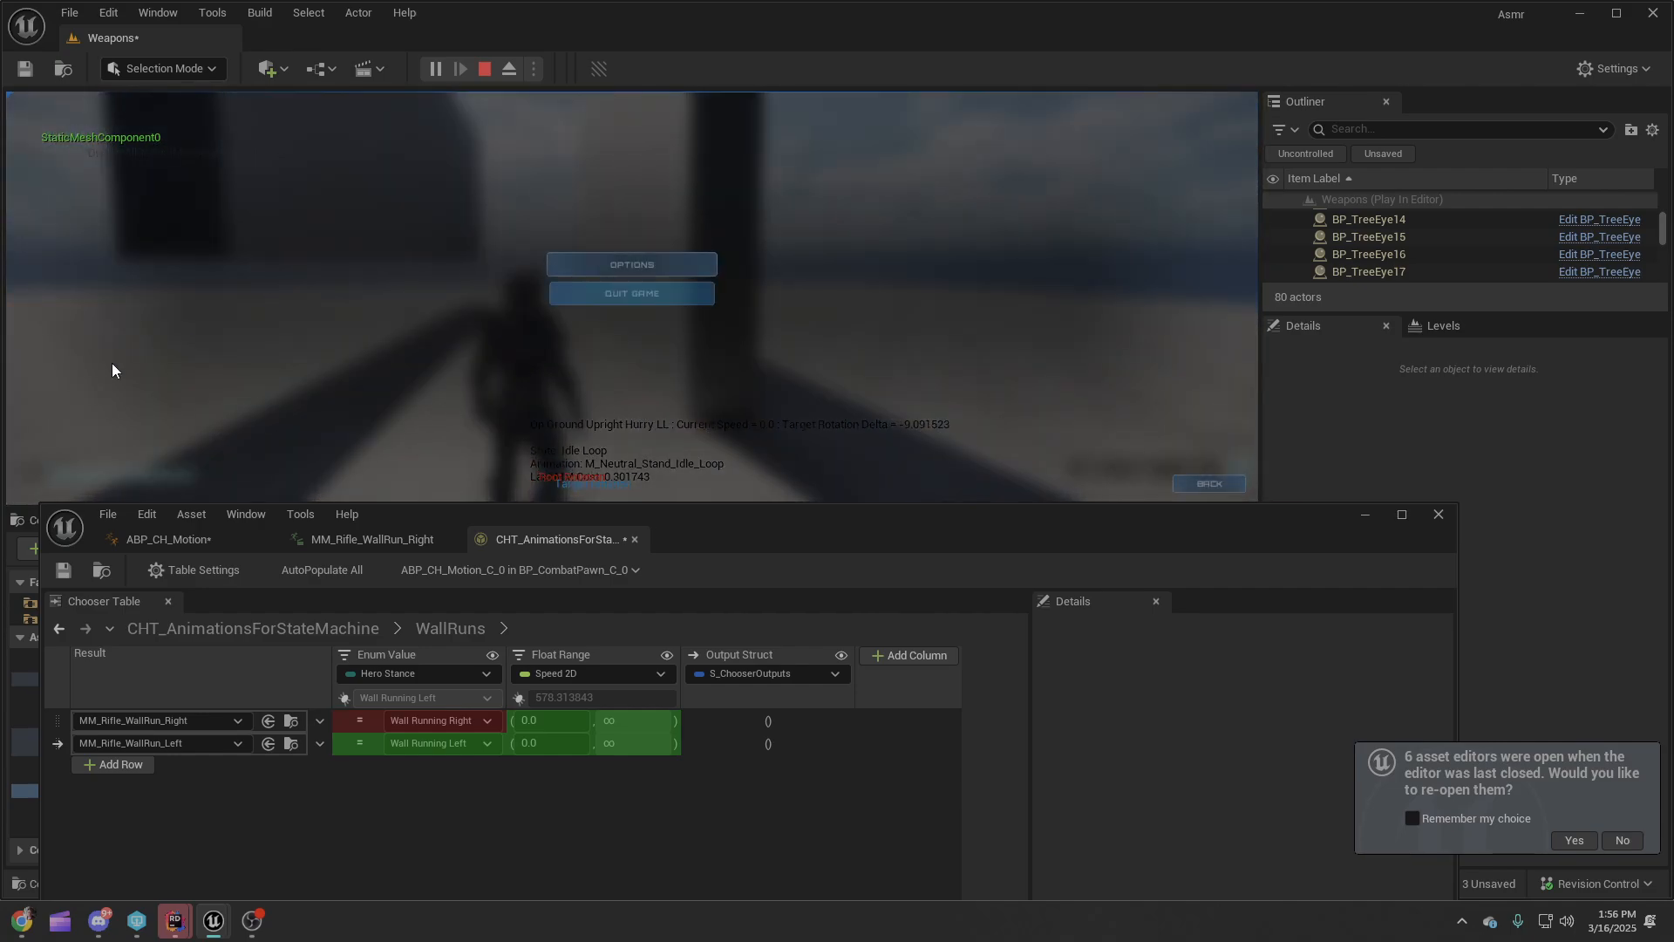